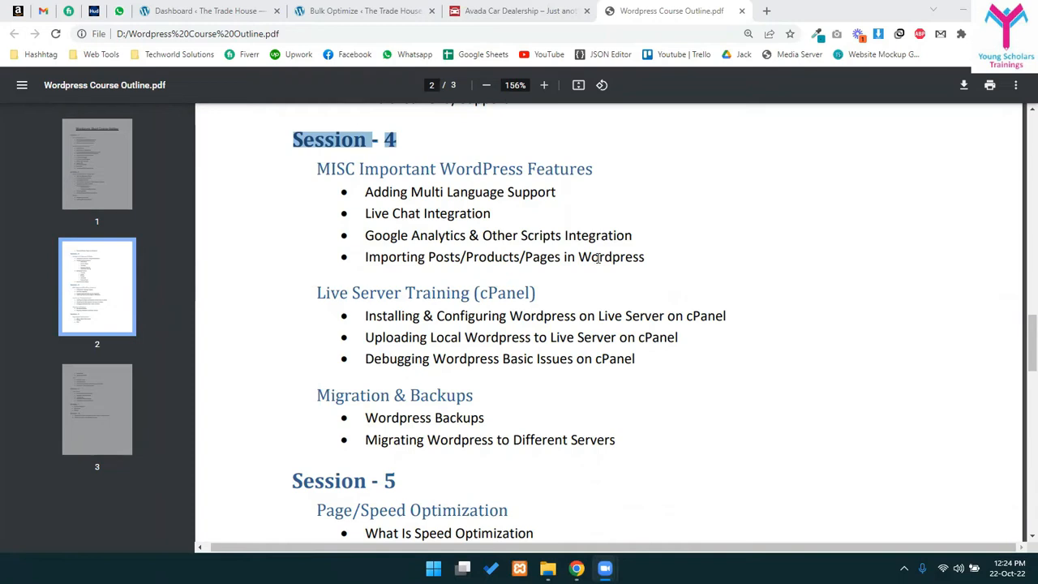
- Review the Session 1 topics: Basic Introduction, Dashboard Features, Widgets, Themes & Plugins, Permalinks
click(597, 258)
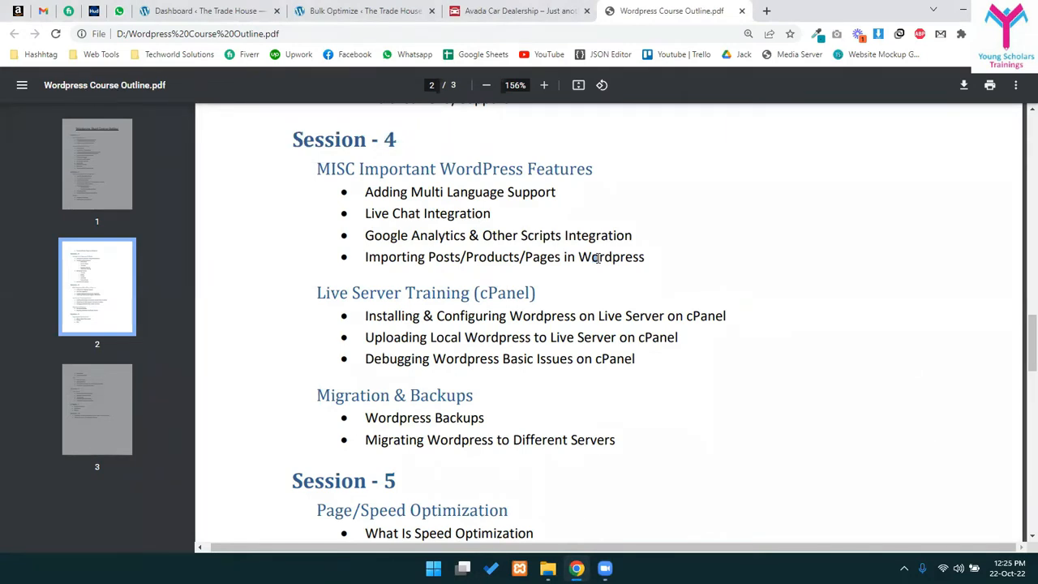
scroll(704, 250, up, 15)
scroll(702, 251, up, 5)
scroll(702, 250, down, 3)
scroll(703, 250, up, 1)
drag(365, 155, 470, 217)
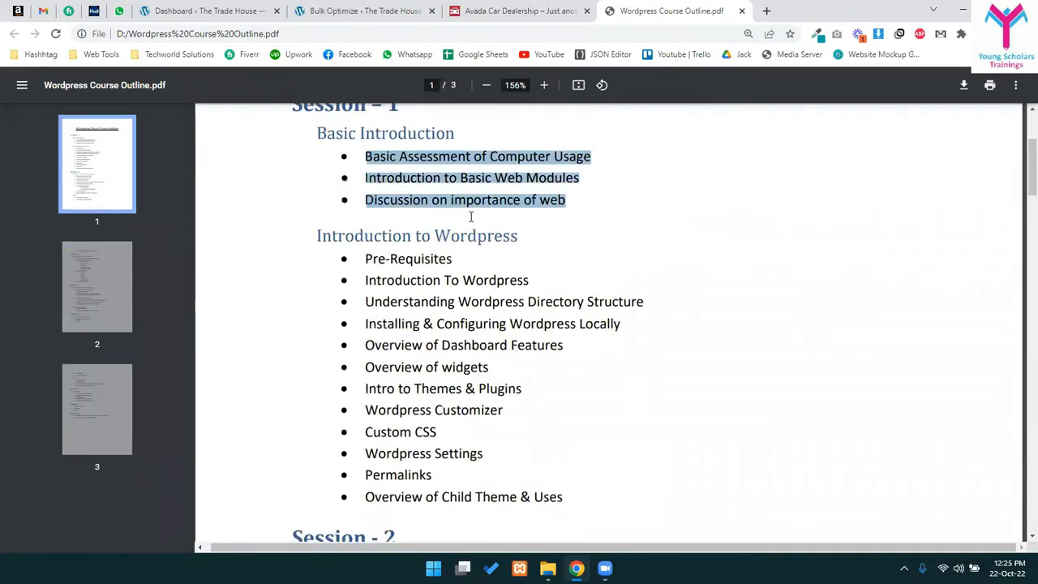
click(471, 216)
scroll(486, 259, down, 4)
drag(493, 279, 519, 367)
scroll(519, 366, down, 2)
click(444, 154)
drag(444, 154, 558, 162)
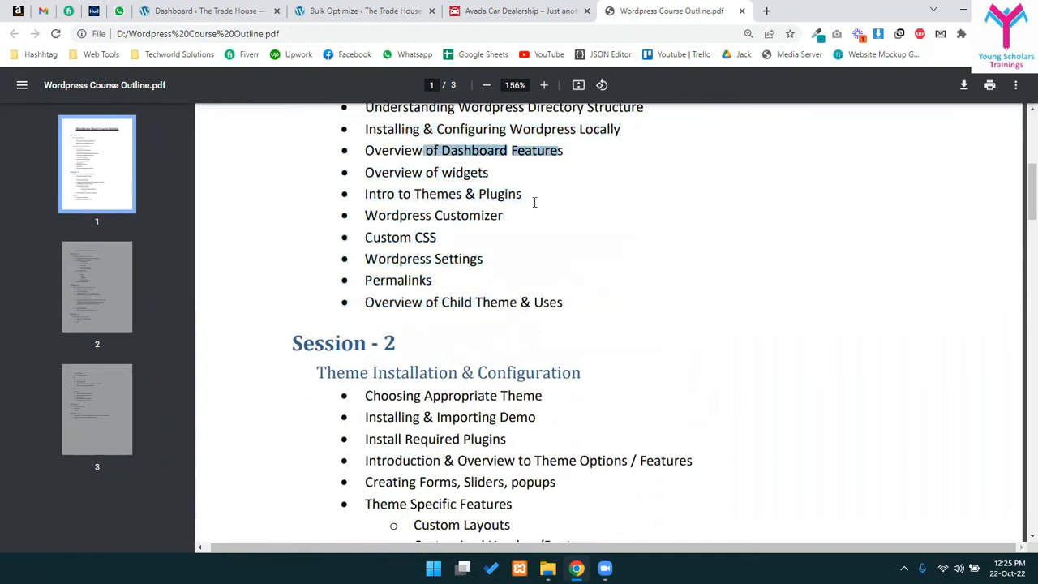
drag(464, 172, 535, 202)
click(451, 225)
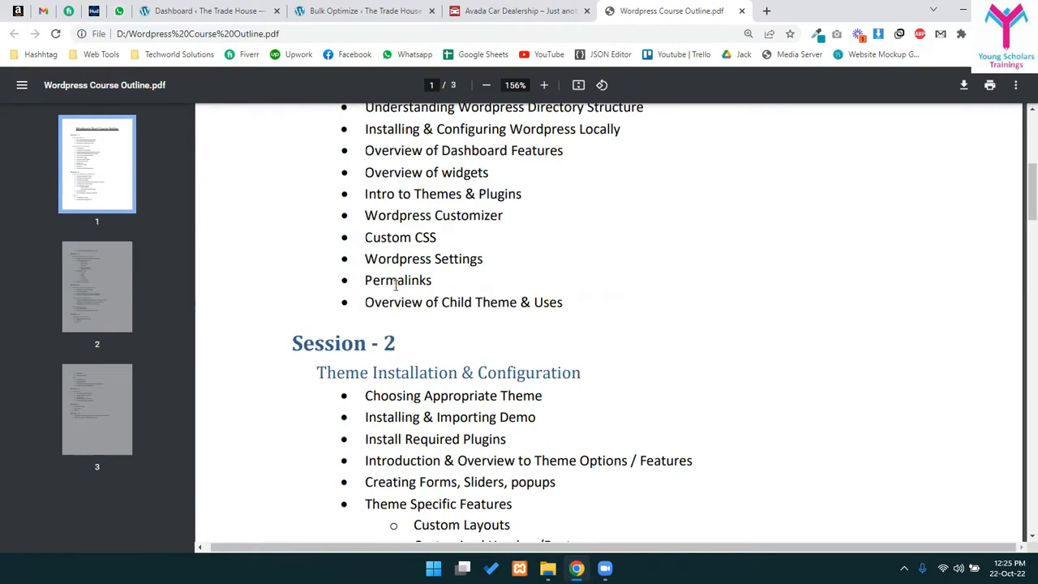
drag(403, 281, 387, 281)
drag(497, 302, 544, 301)
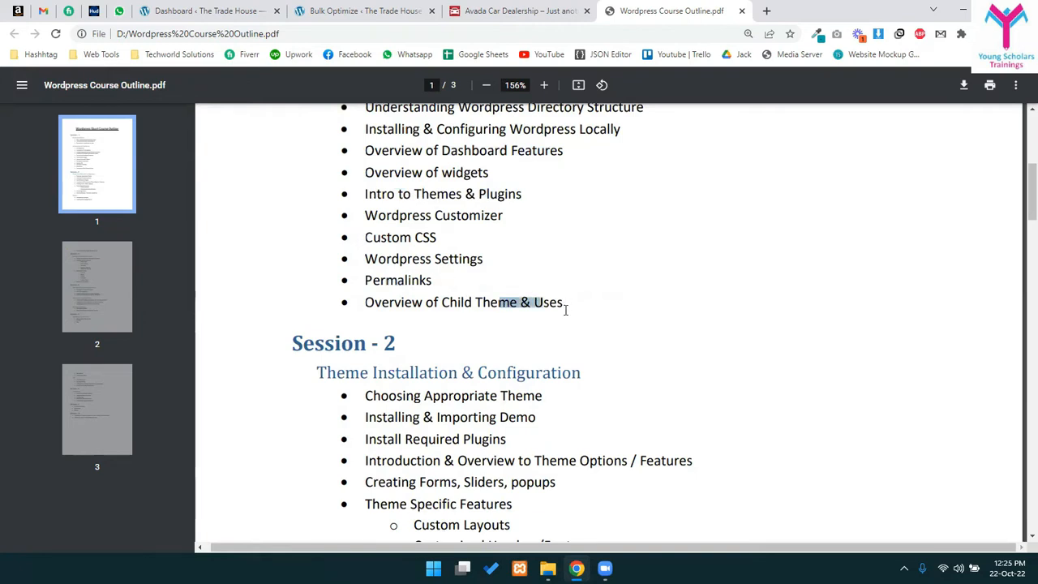
- Highlight Session 2's Theme Installation heading, Installing & Importing Demo, and Forms, Sliders topics
scroll(563, 243, down, 2)
drag(347, 248, 516, 245)
click(442, 273)
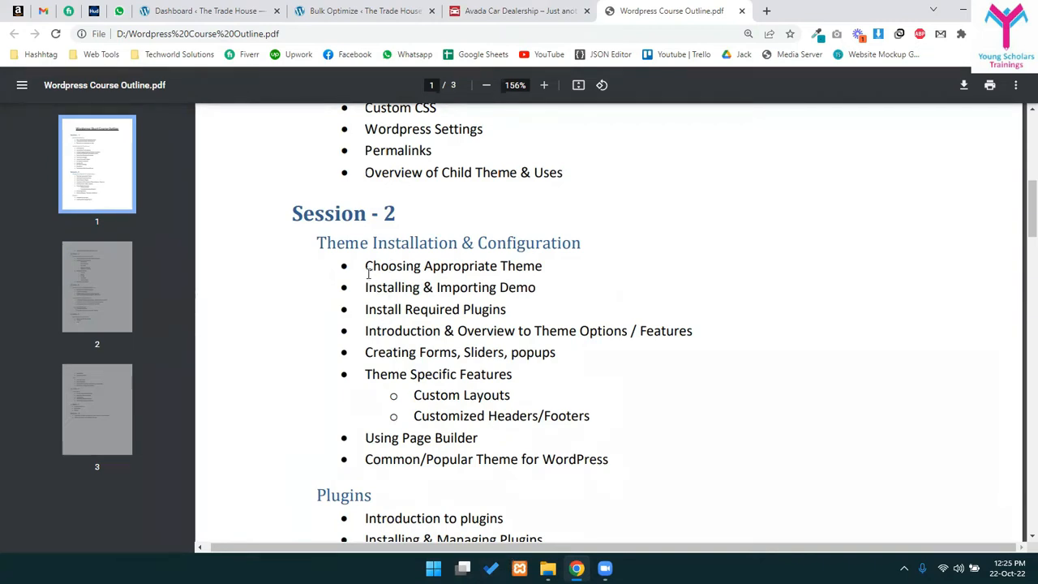
drag(367, 272, 489, 351)
click(489, 343)
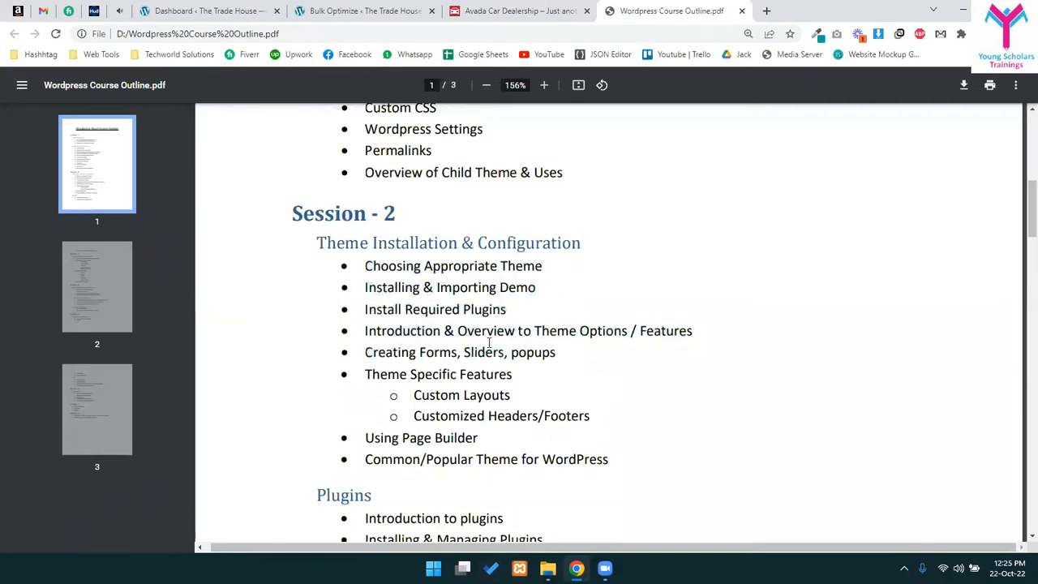
key(XF86AudioMute)
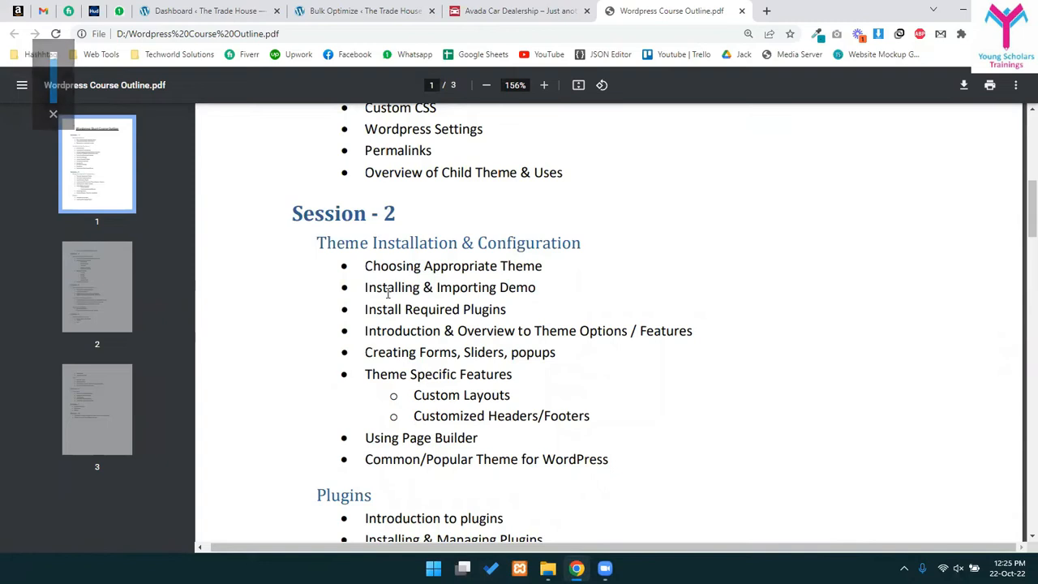
drag(399, 309, 550, 310)
click(502, 315)
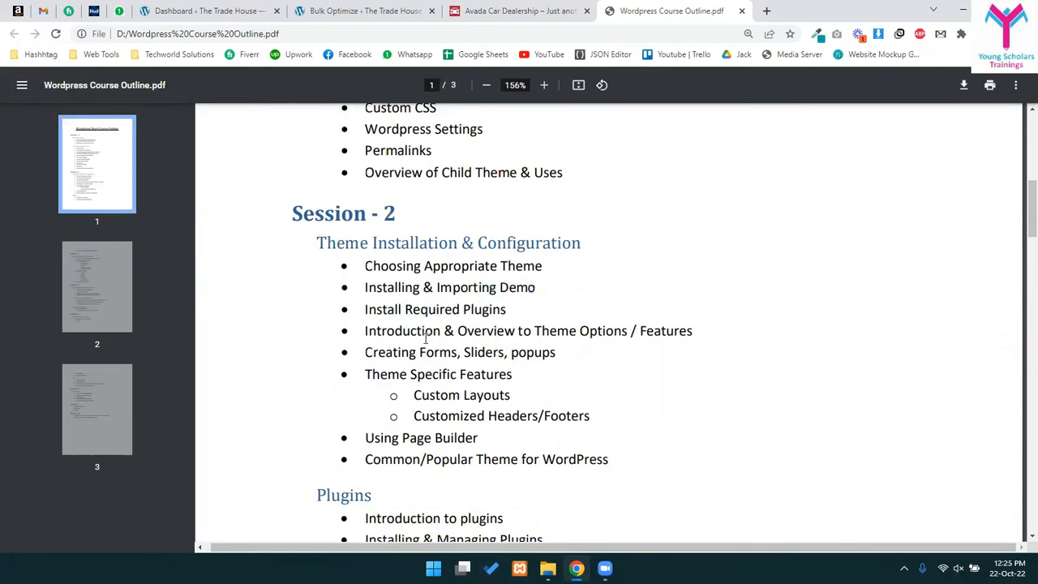
drag(416, 352, 535, 349)
click(457, 341)
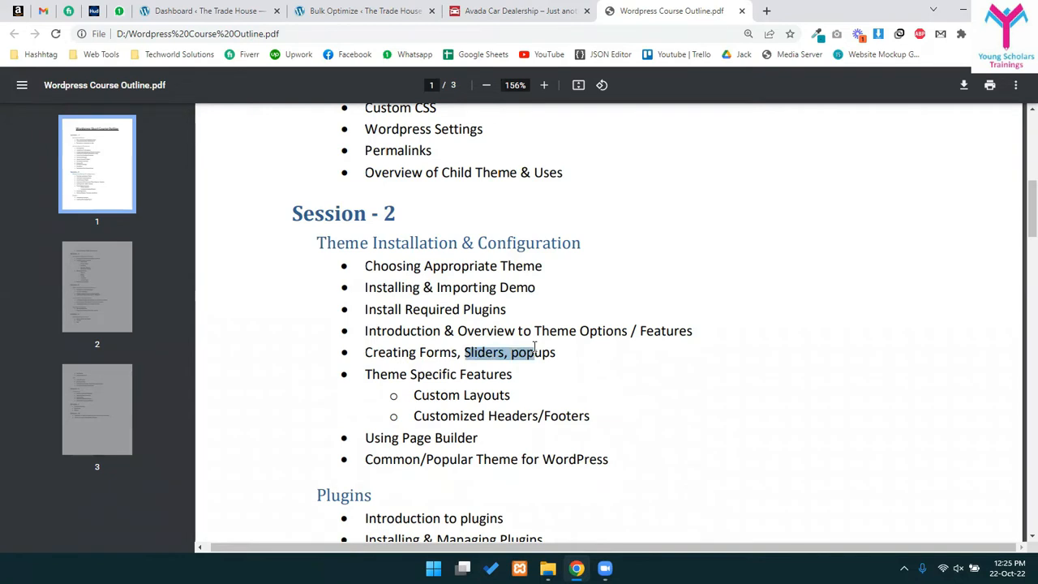
- Highlight the Customized Headers/Footers and Using Page Builder topics of Session 2
scroll(537, 363, down, 1)
drag(398, 206, 544, 354)
click(503, 407)
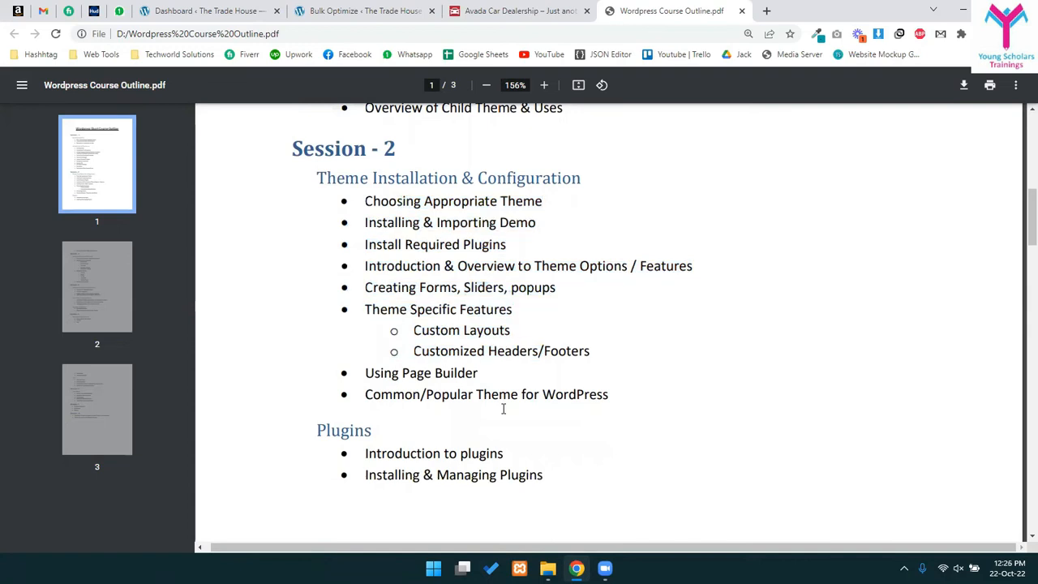
drag(454, 330, 601, 355)
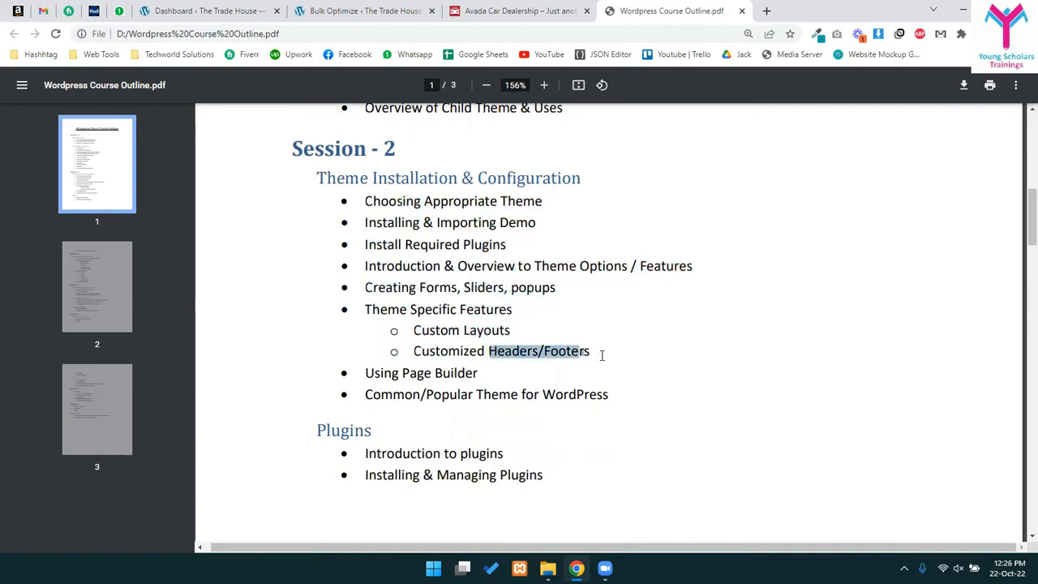
drag(373, 371, 524, 372)
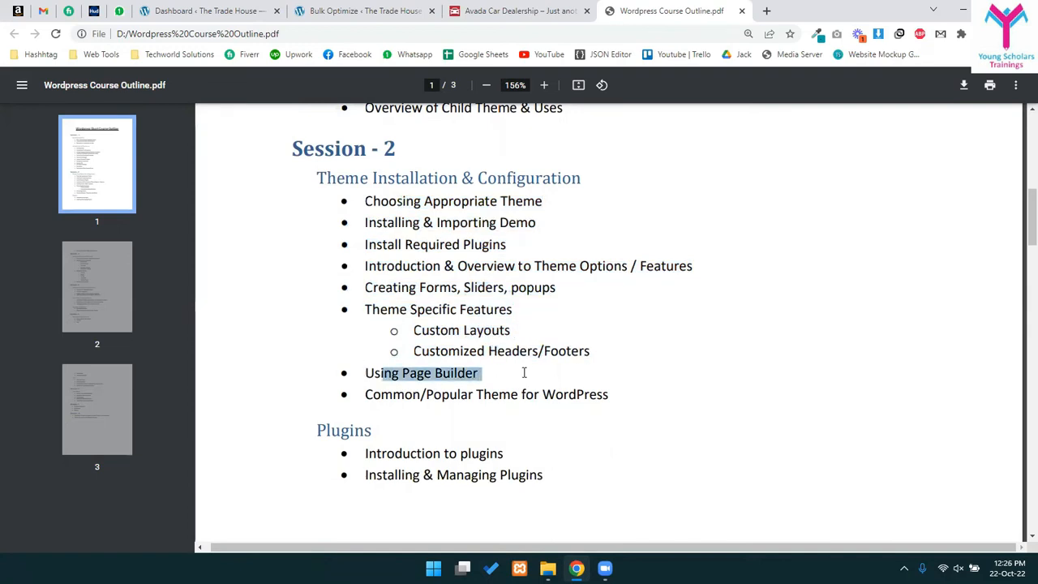
click(556, 382)
scroll(502, 348, down, 1)
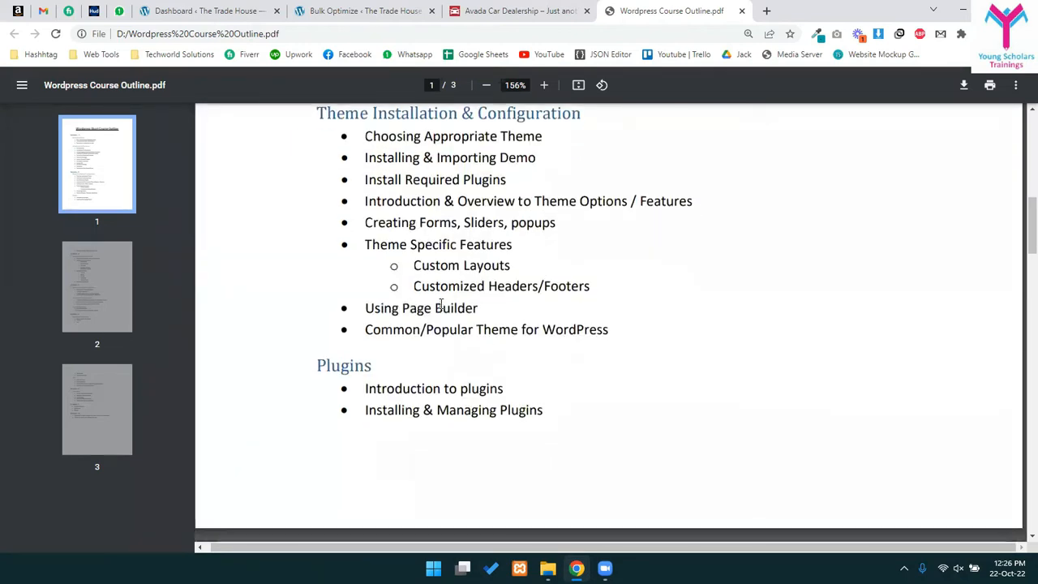
scroll(440, 304, down, 1)
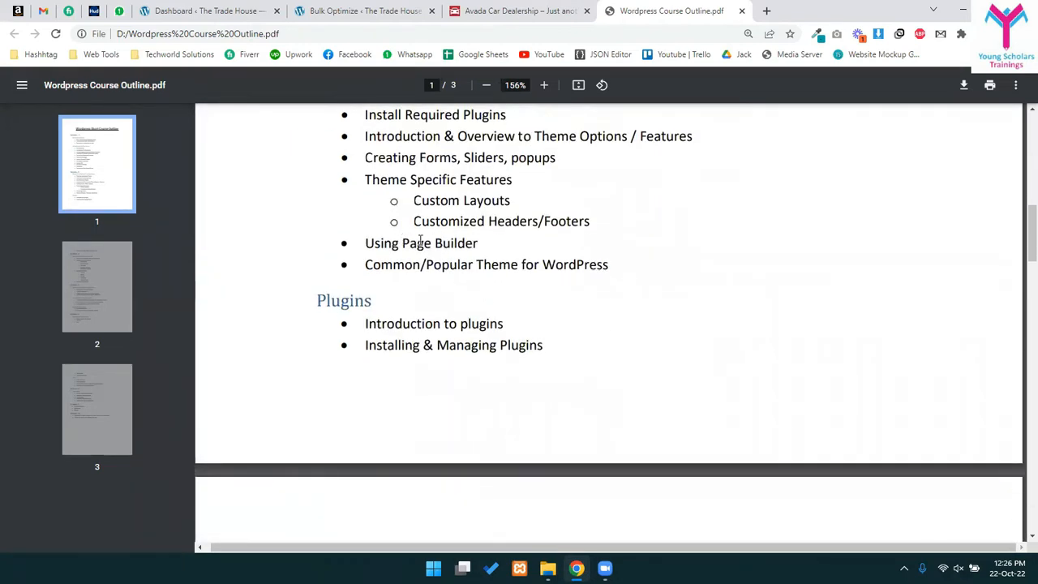
drag(403, 243, 503, 247)
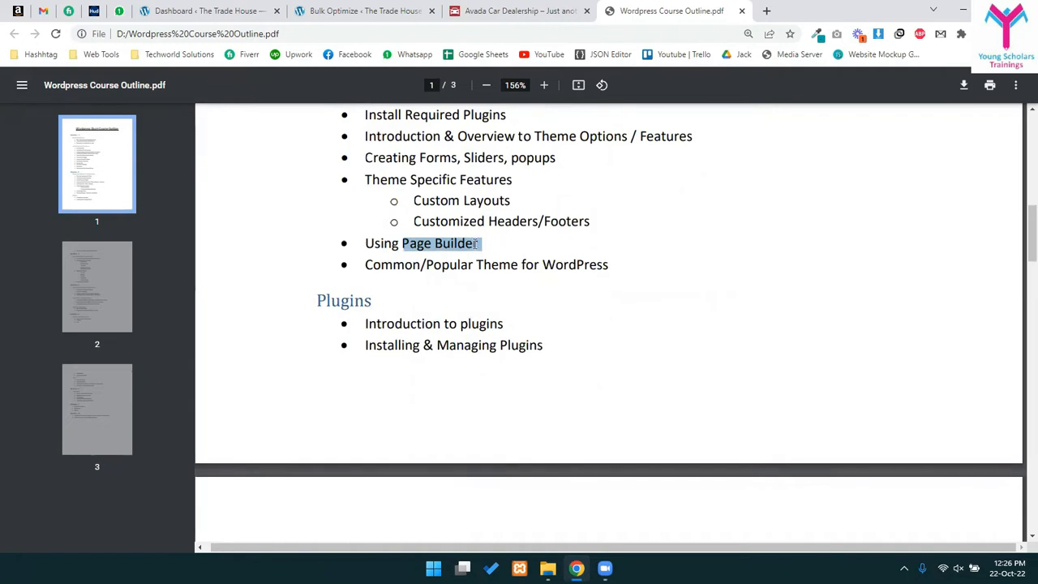
click(475, 243)
- Revisit the Session 2 plugins line and topics, then clear the selection
scroll(463, 337, down, 2)
scroll(384, 273, down, 4)
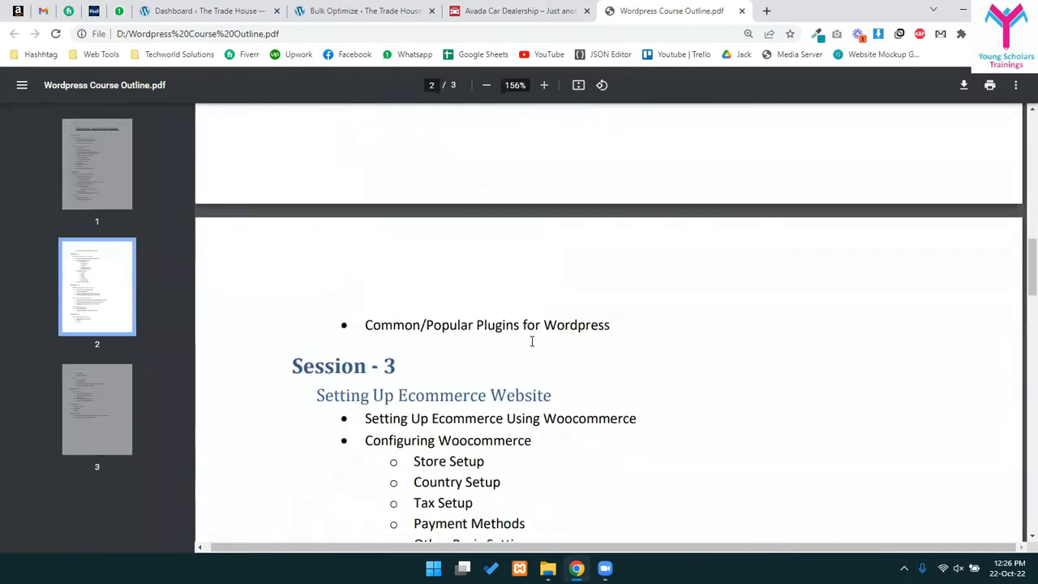
scroll(567, 324, up, 1)
drag(616, 258, 405, 264)
click(550, 293)
scroll(552, 295, down, 3)
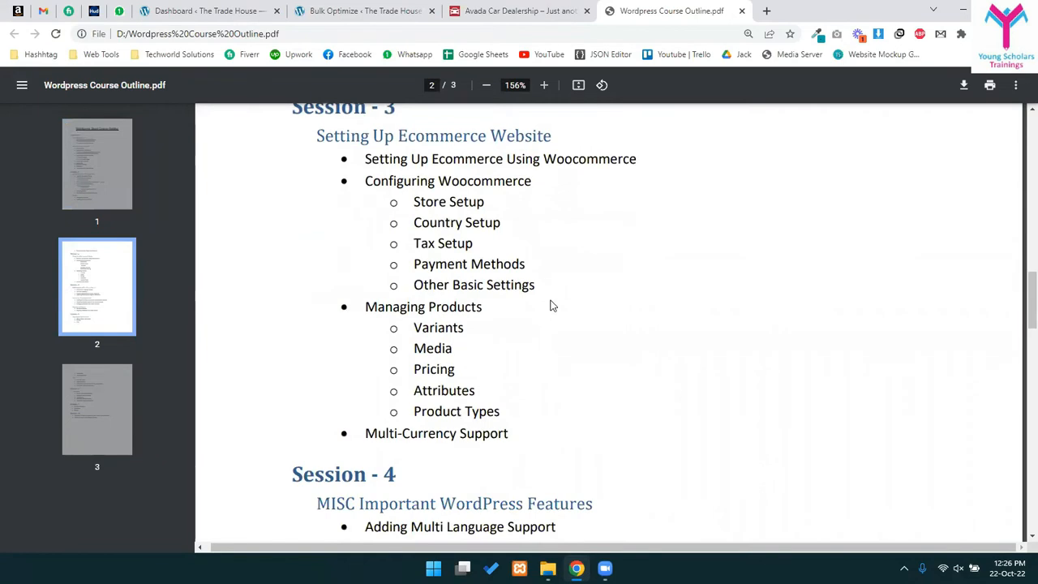
scroll(479, 267, up, 5)
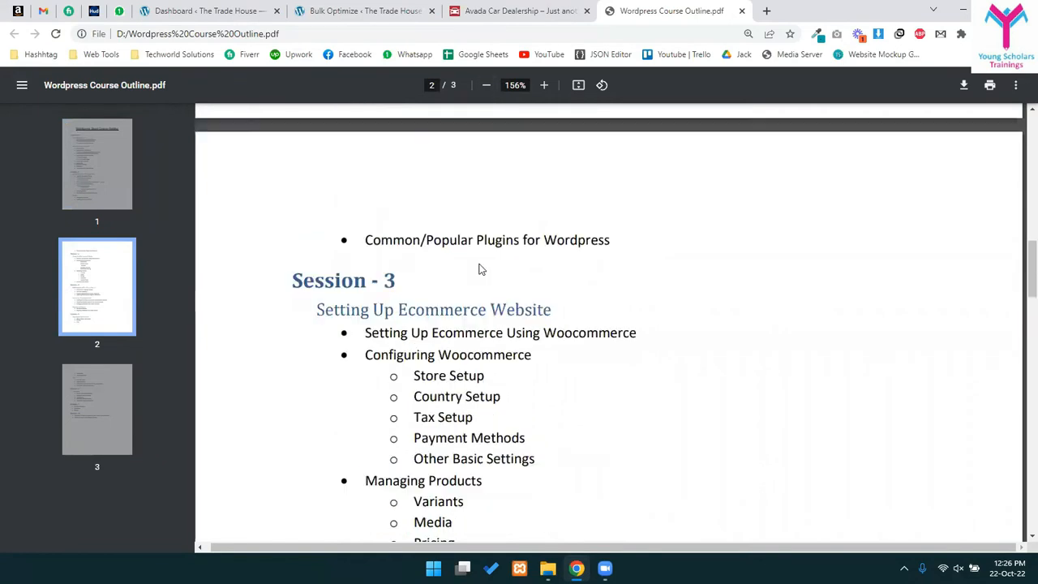
drag(448, 169, 378, 204)
scroll(370, 187, up, 2)
click(381, 204)
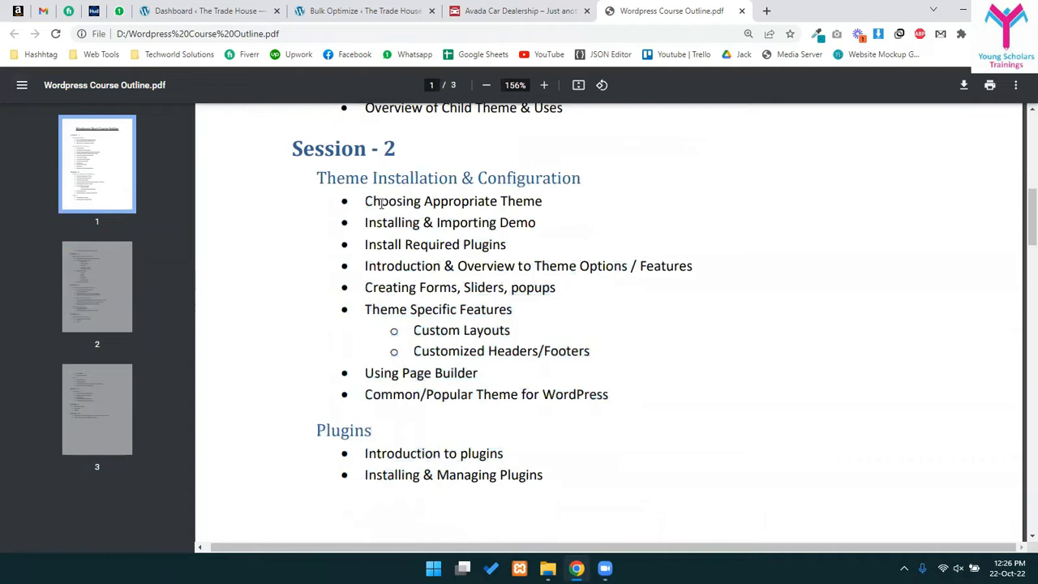
- Scroll to Session 3 and highlight its two WooCommerce setup topics
scroll(491, 272, down, 3)
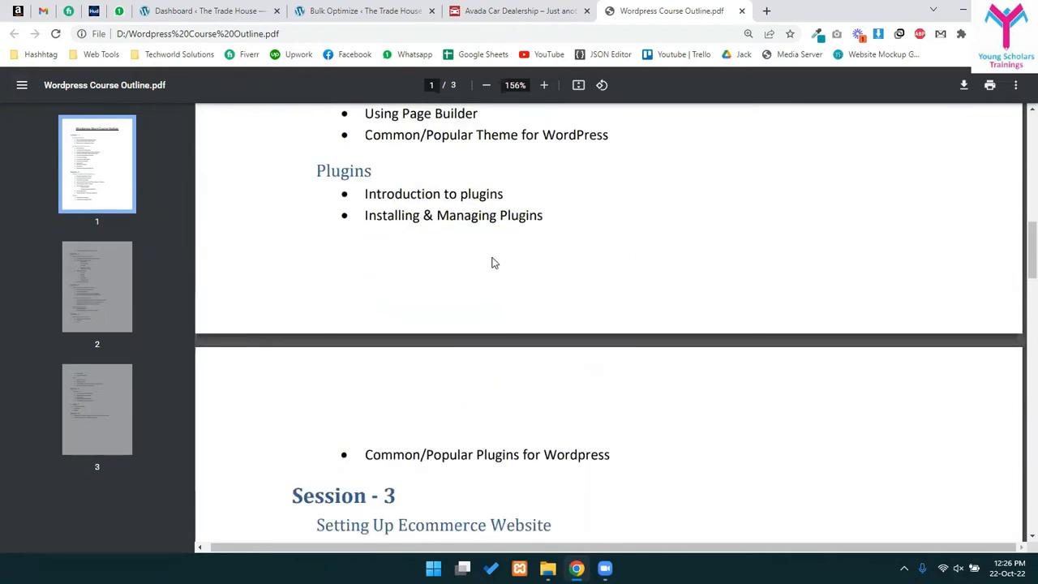
scroll(515, 261, down, 4)
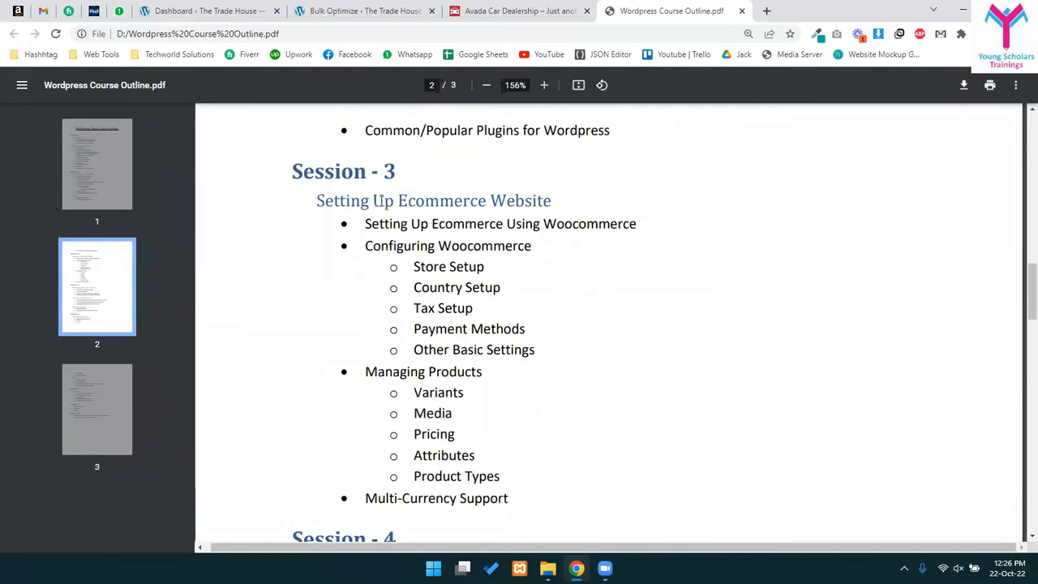
drag(384, 225, 556, 259)
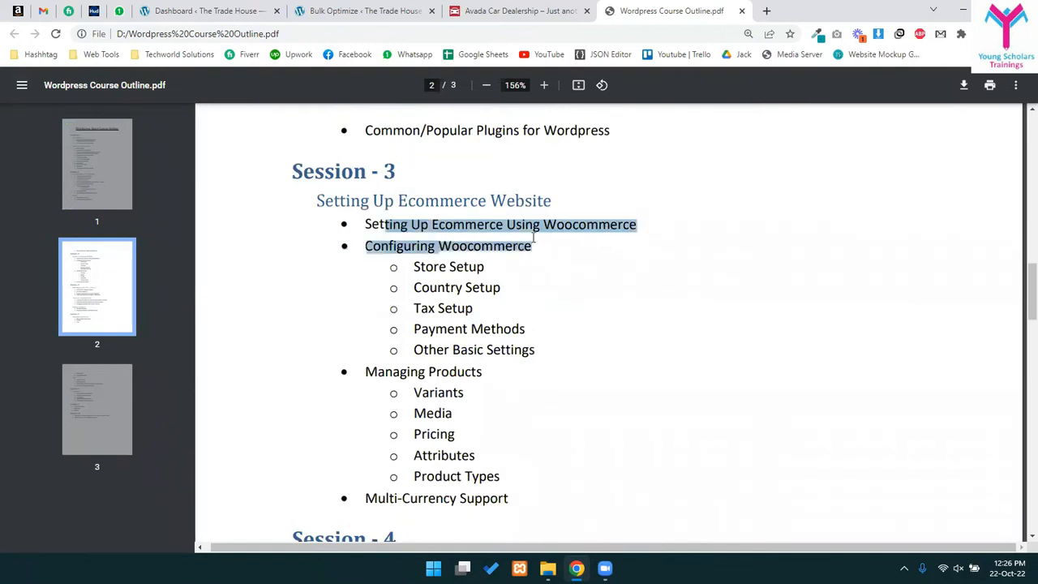
click(544, 227)
double_click(546, 227)
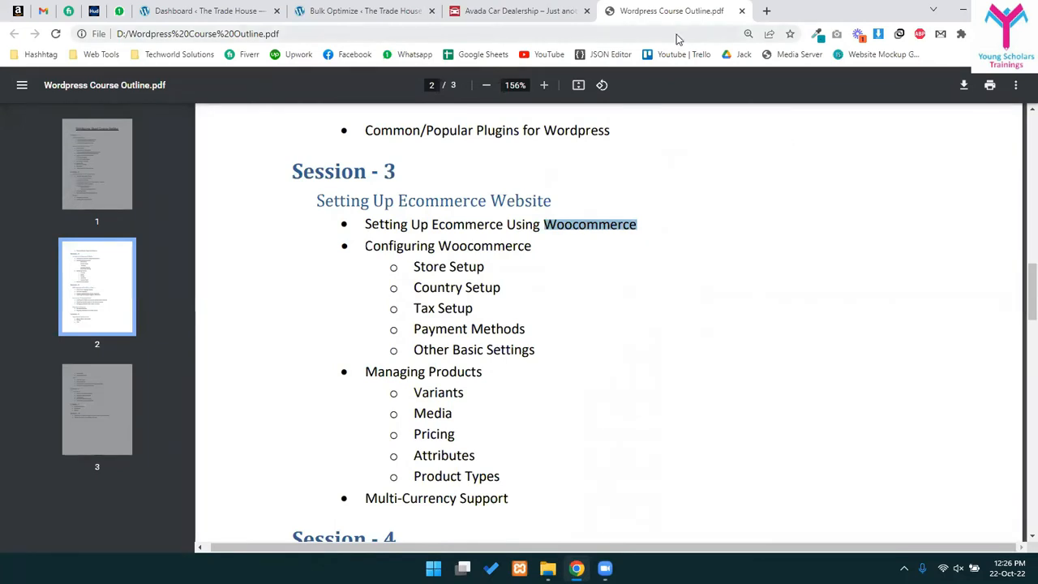
- Highlight Store Setup, Country Setup, Multi-Currency Support and the Managing Products subtopics
scroll(586, 368, down, 2)
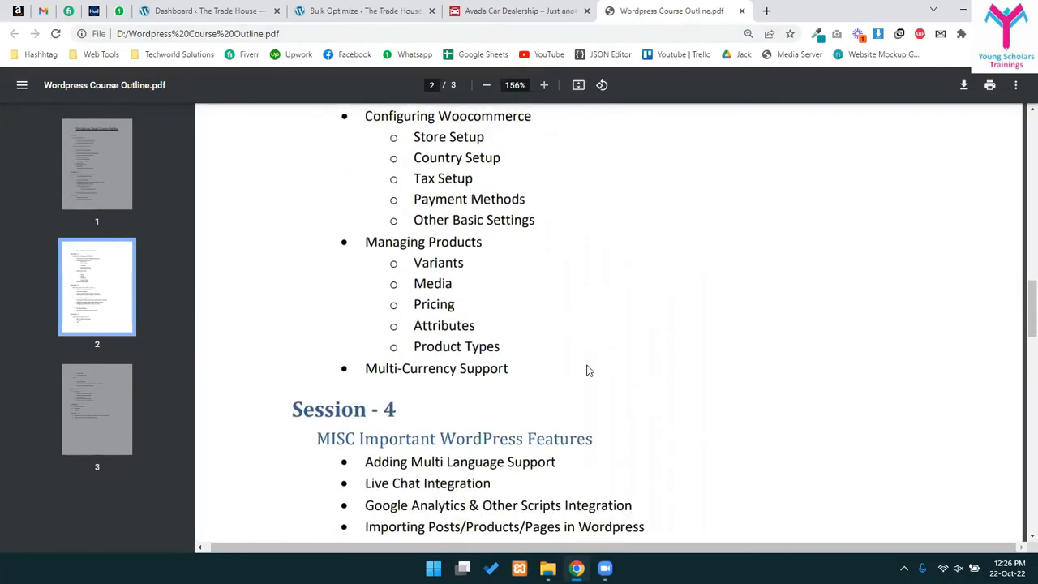
drag(416, 136, 592, 167)
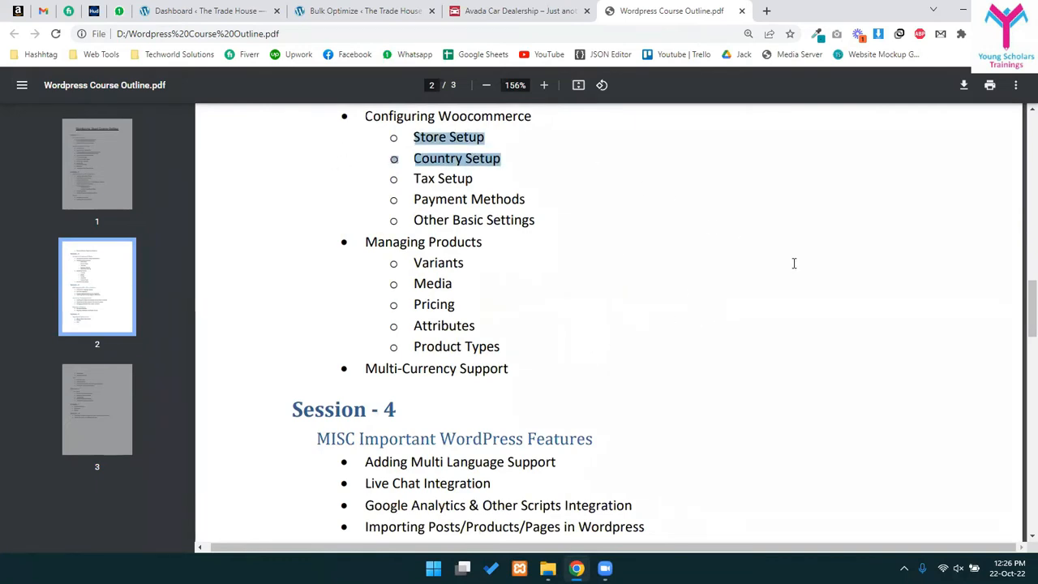
click(533, 266)
drag(369, 368, 511, 370)
click(415, 278)
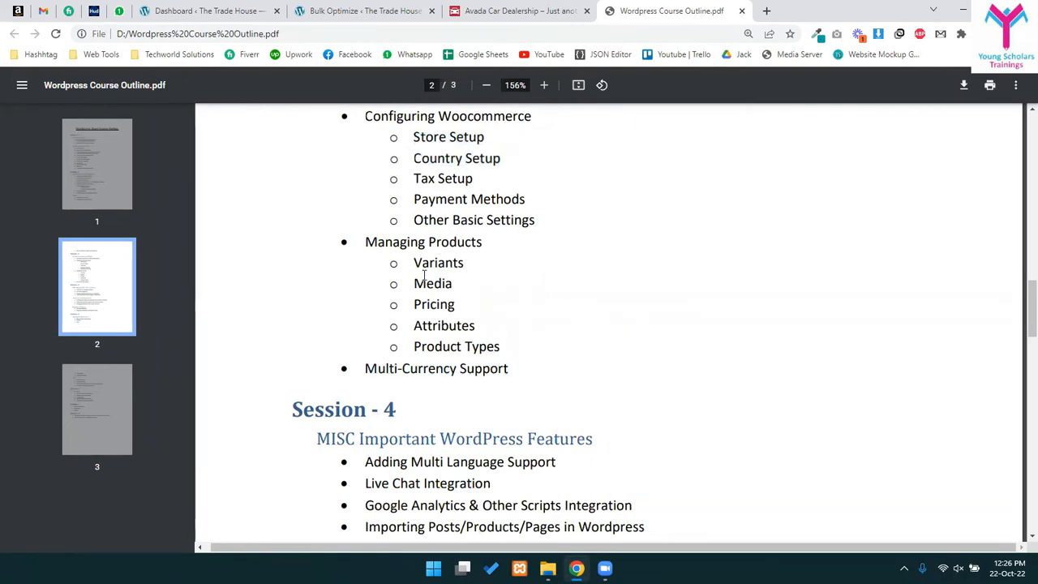
drag(407, 263, 479, 350)
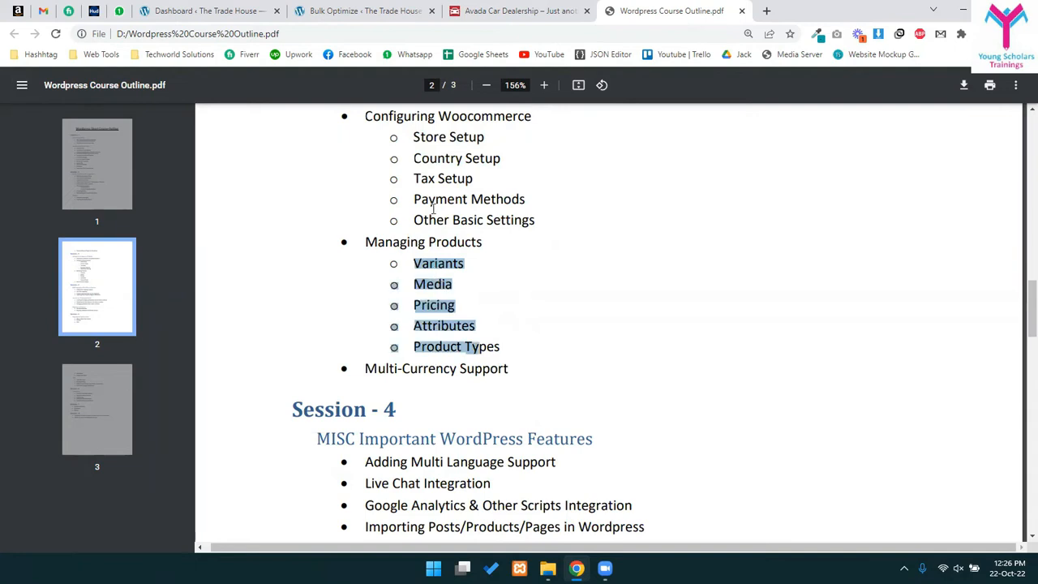
click(480, 350)
scroll(430, 202, up, 3)
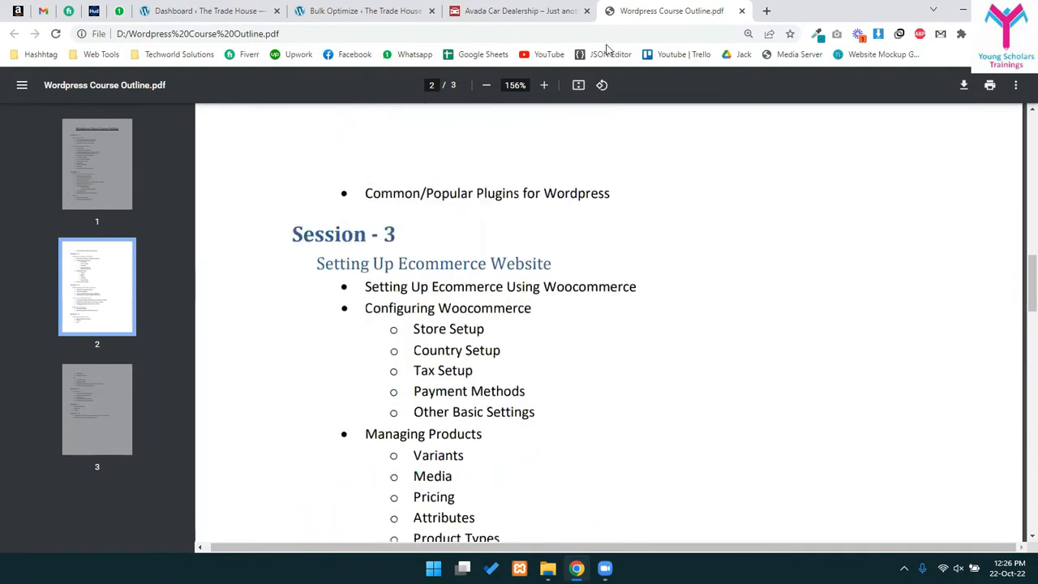
drag(375, 266, 503, 417)
scroll(522, 321, down, 2)
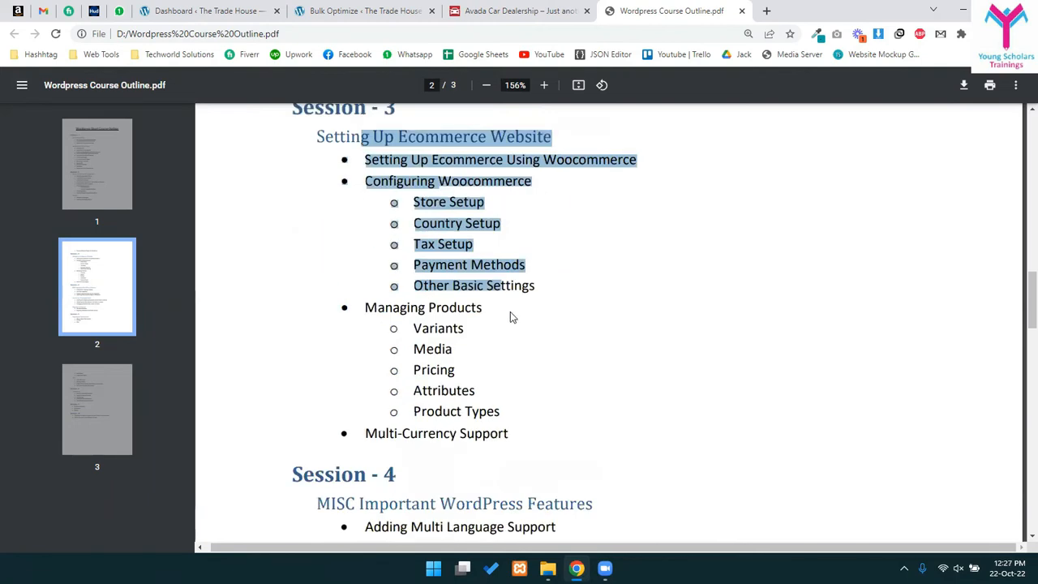
click(455, 279)
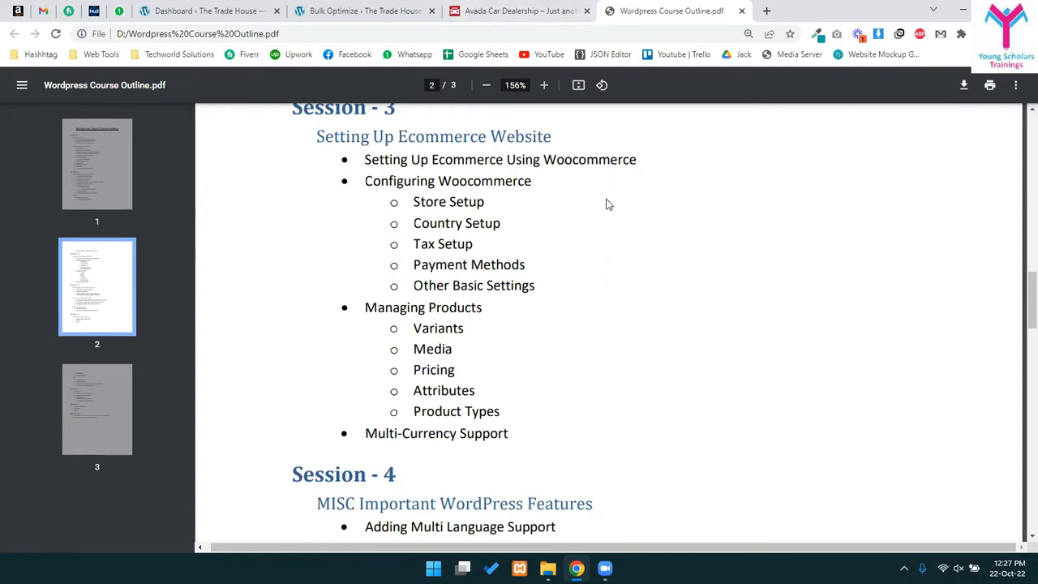
- Highlight the Session - 3 heading of the course outline
scroll(614, 194, down, 5)
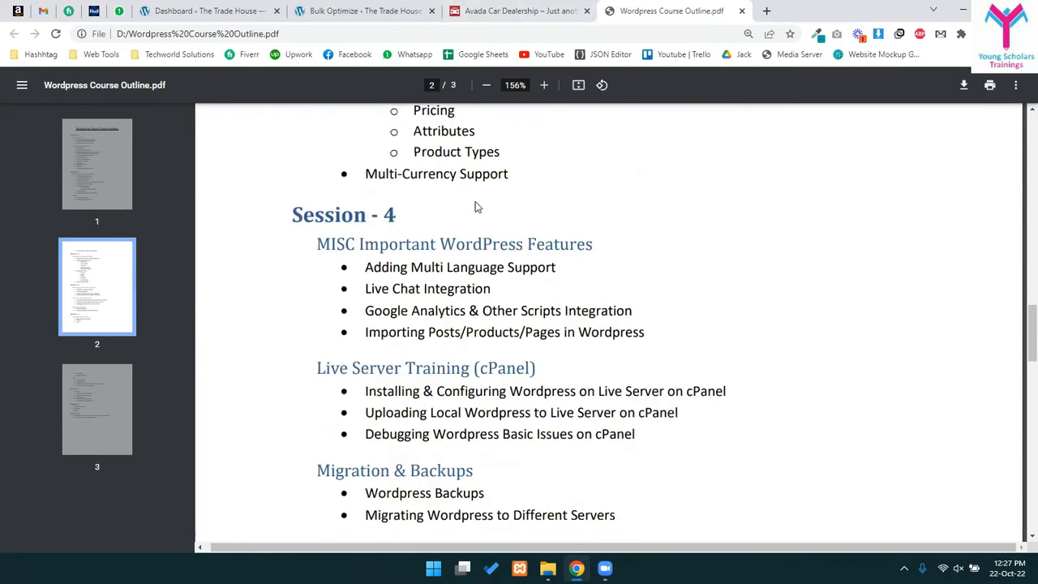
scroll(560, 215, up, 3)
scroll(546, 235, up, 5)
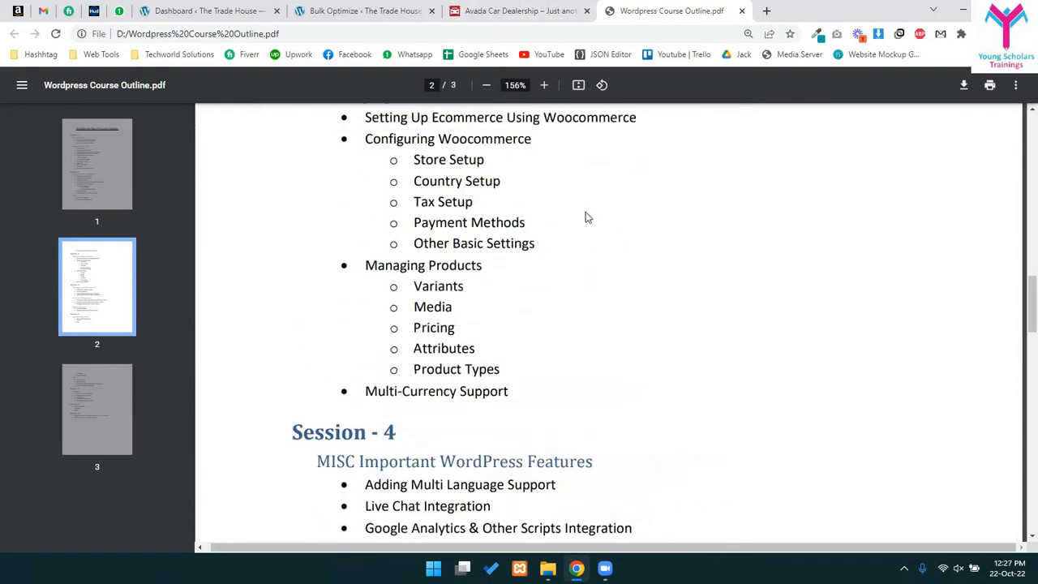
scroll(429, 280, down, 1)
drag(312, 303, 412, 311)
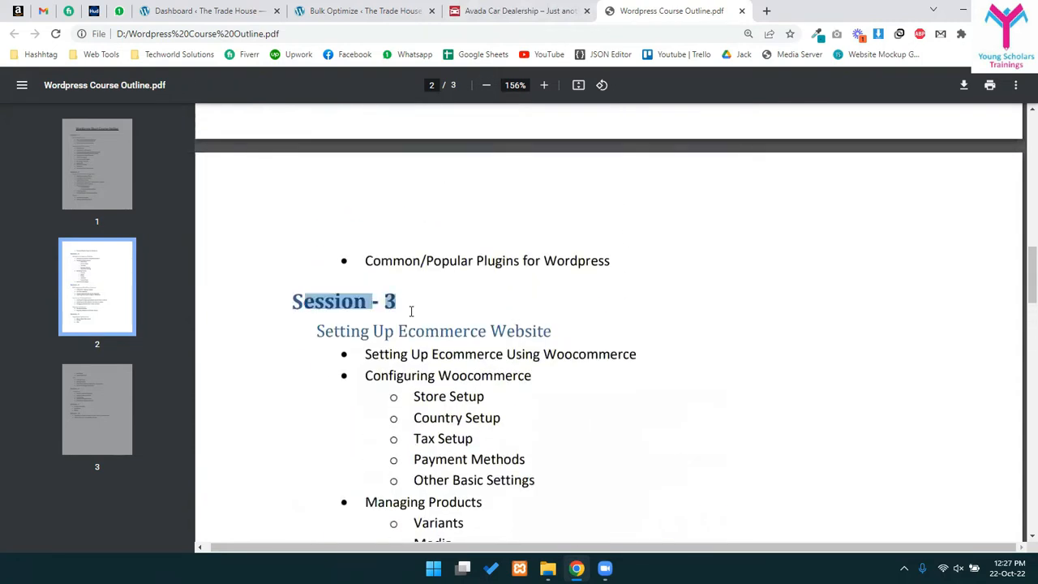
click(425, 340)
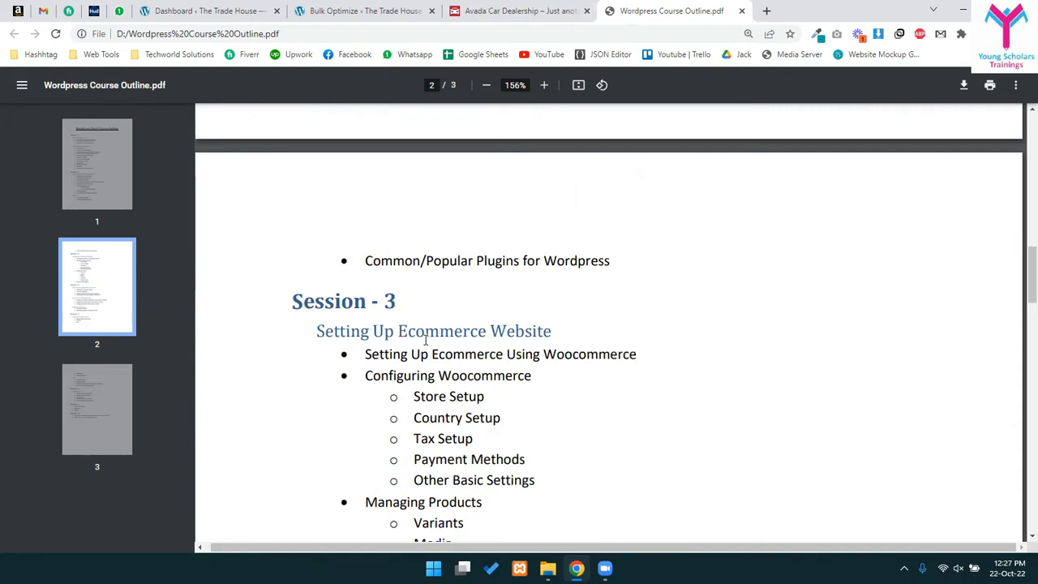
- Scroll down to Session 4 and highlight its Important WordPress Features heading
scroll(531, 329, down, 3)
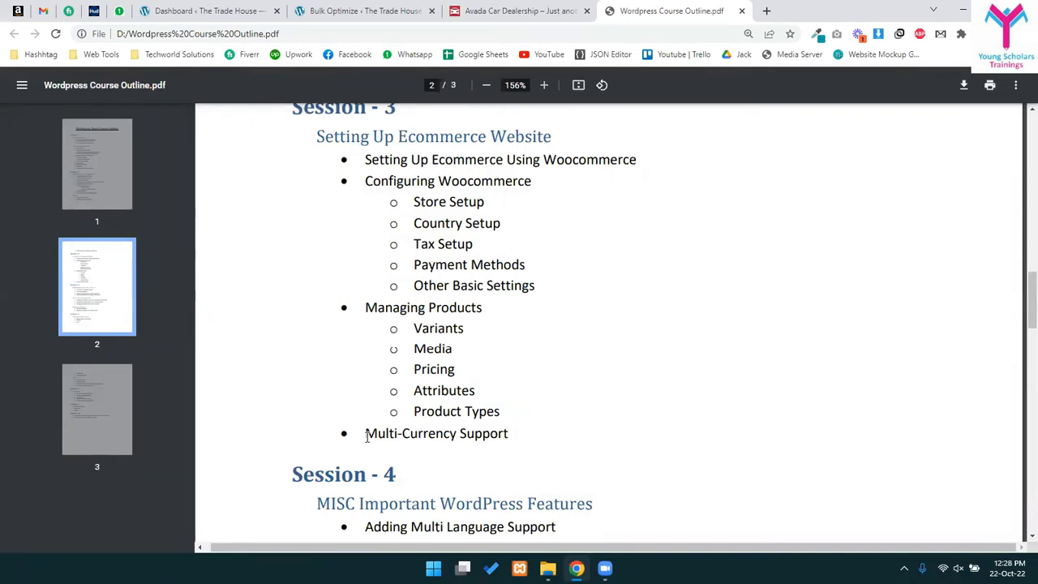
scroll(378, 438, down, 1)
scroll(379, 438, down, 1)
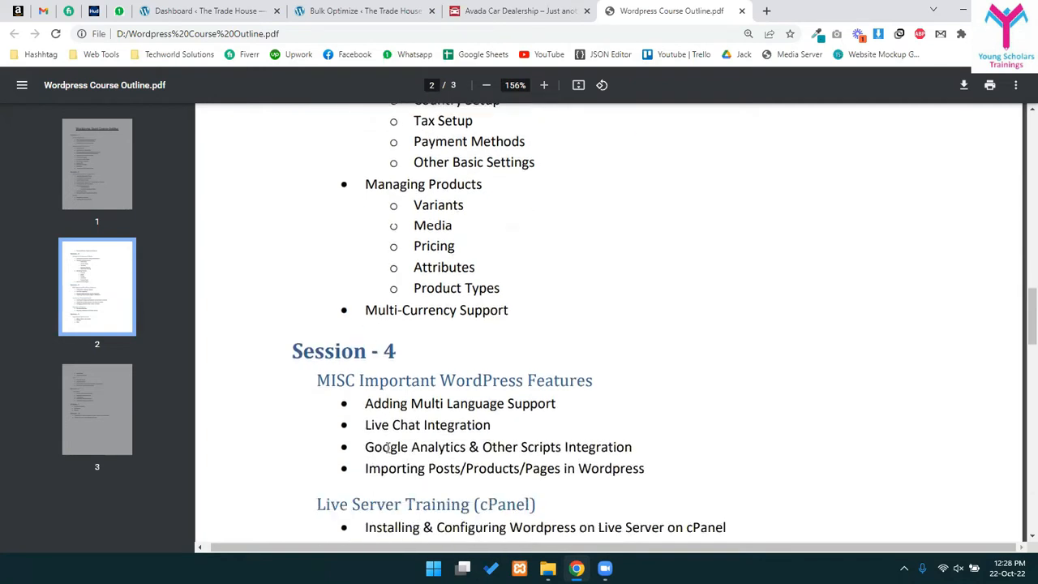
drag(401, 373, 533, 379)
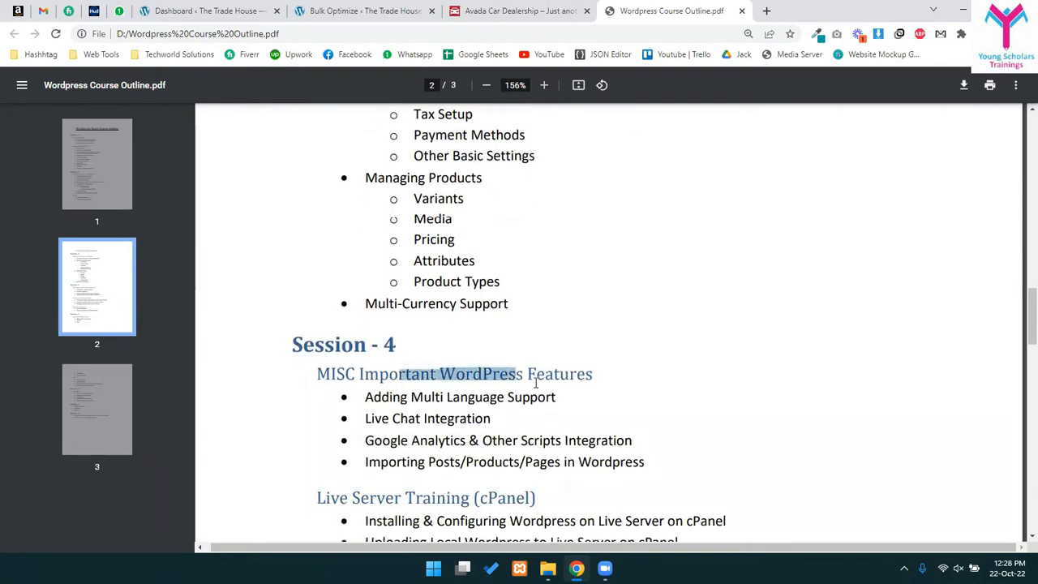
click(531, 375)
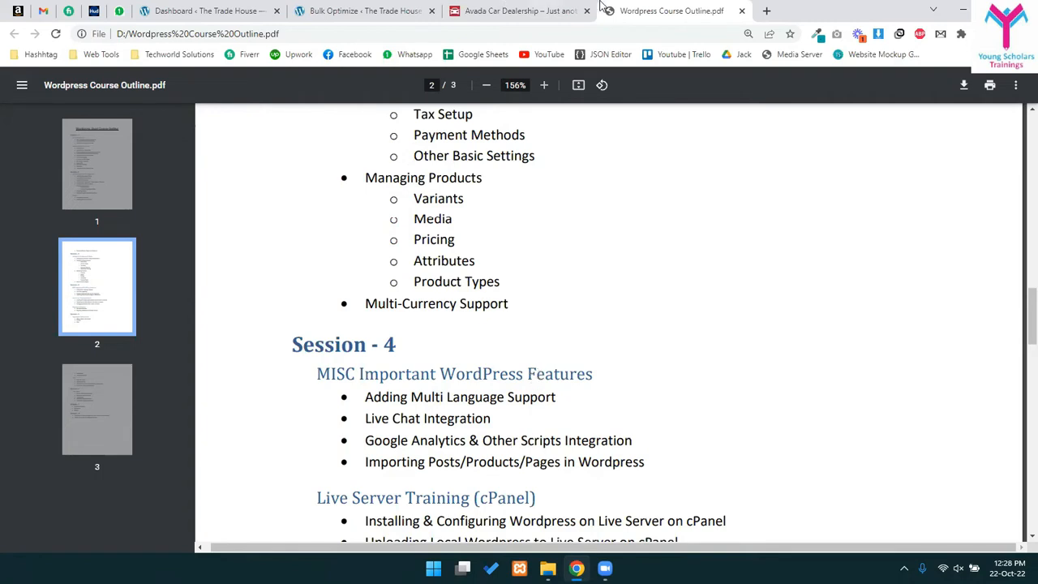
- Bring up the car dealer site, close its newsletter popup and select its address
drag(502, 11, 712, 69)
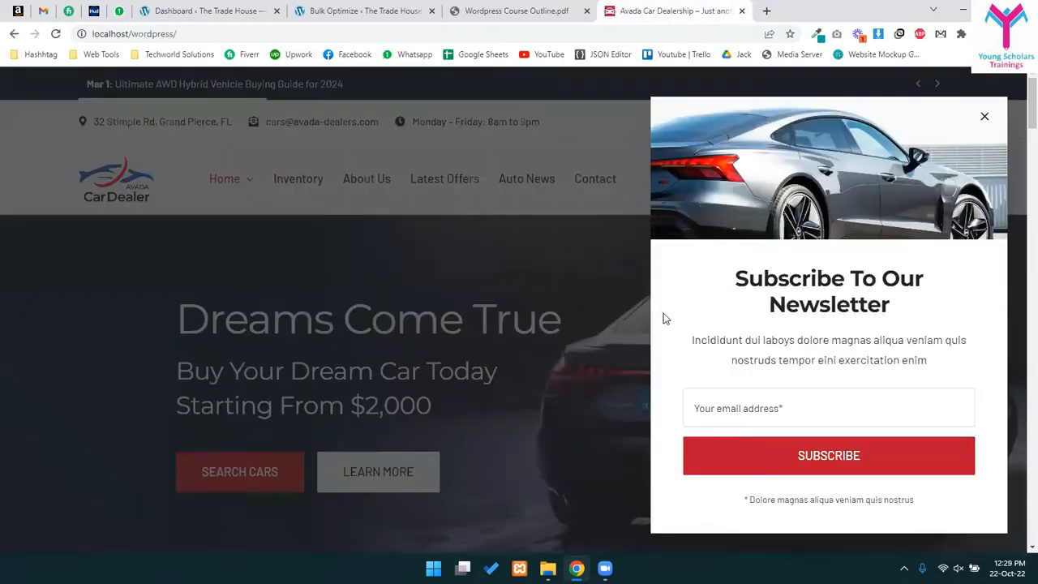
click(984, 149)
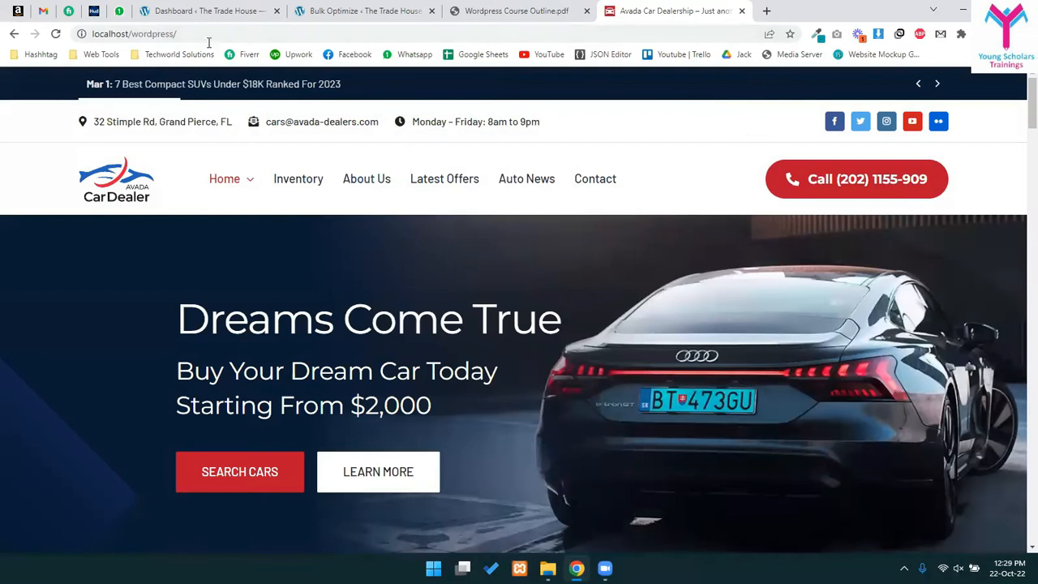
scroll(436, 440, down, 8)
scroll(190, 233, up, 10)
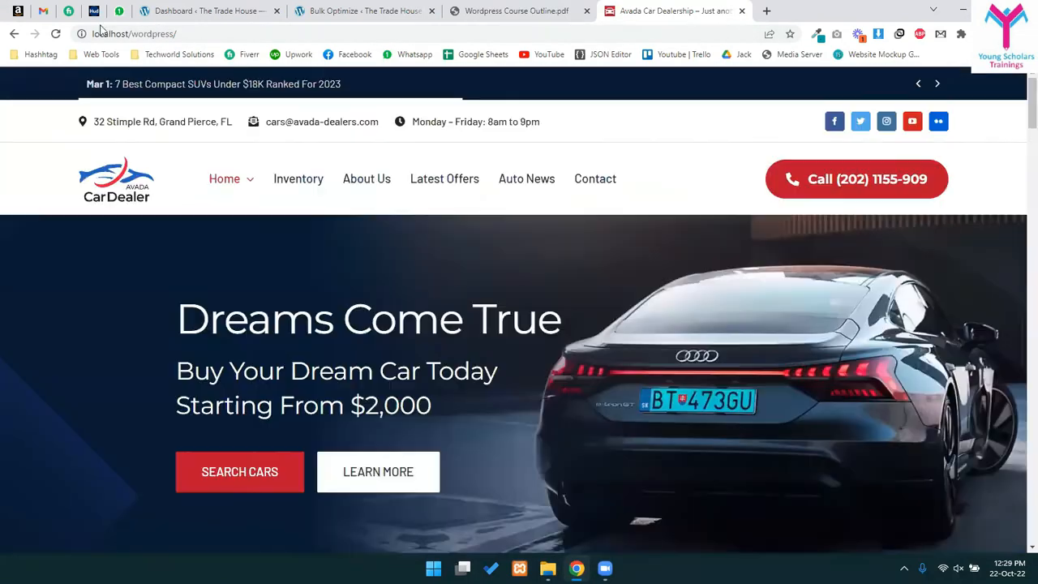
drag(131, 34, 186, 36)
click(186, 36)
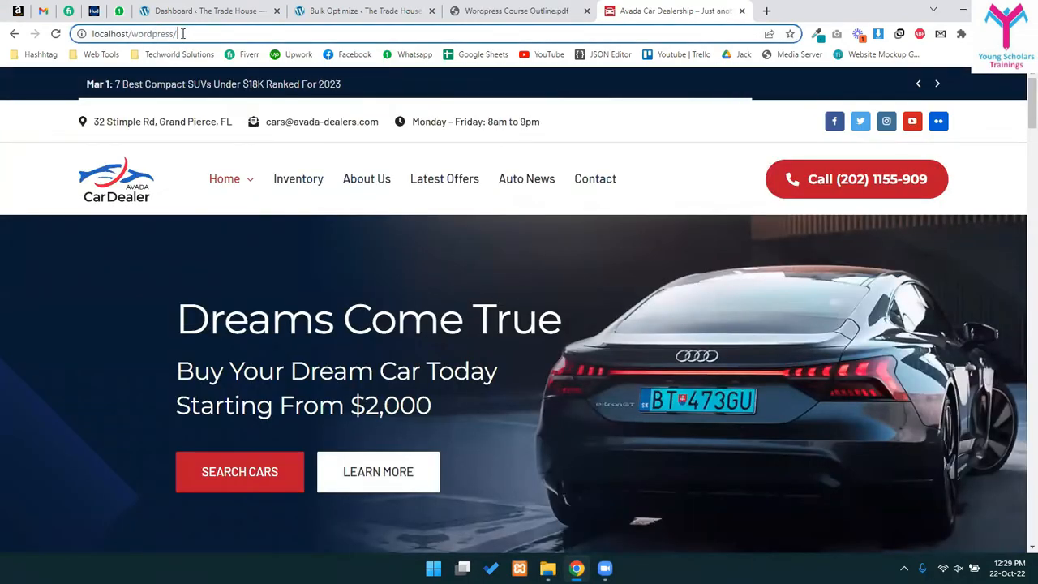
key(ctrl+a)
scroll(457, 355, down, 5)
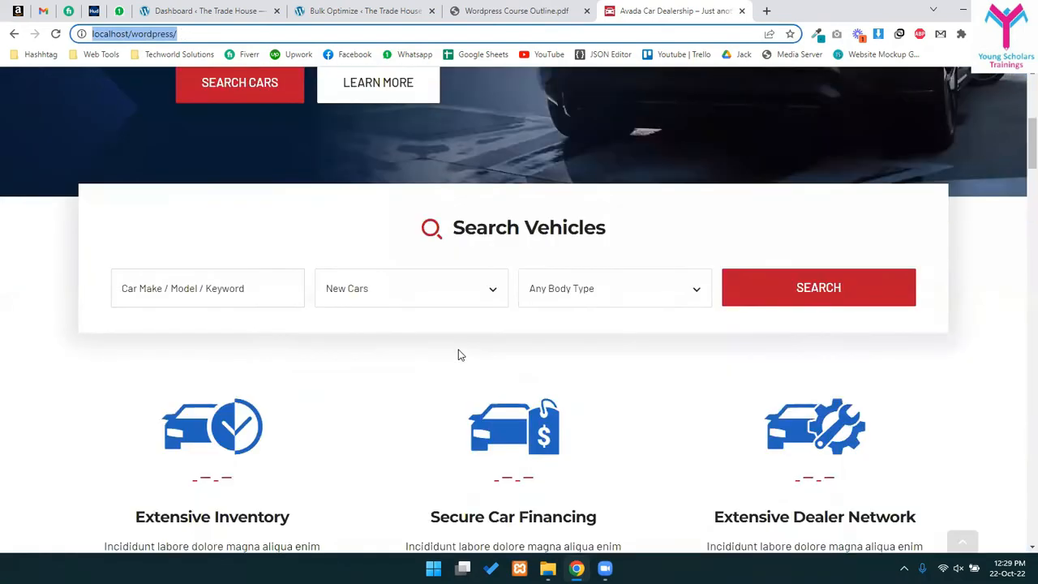
scroll(697, 109, up, 5)
- Load localhost/wp2 in a new browser tab
click(766, 11)
text(localhost/wordpress)
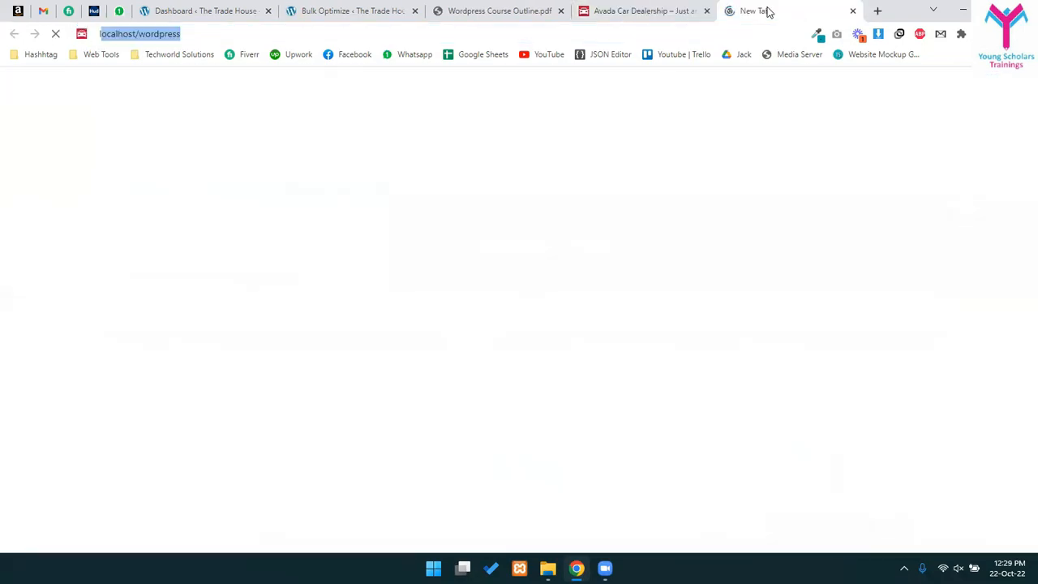
key(BackSpace)
key(BackSpace)
text(p2)
key(Return)
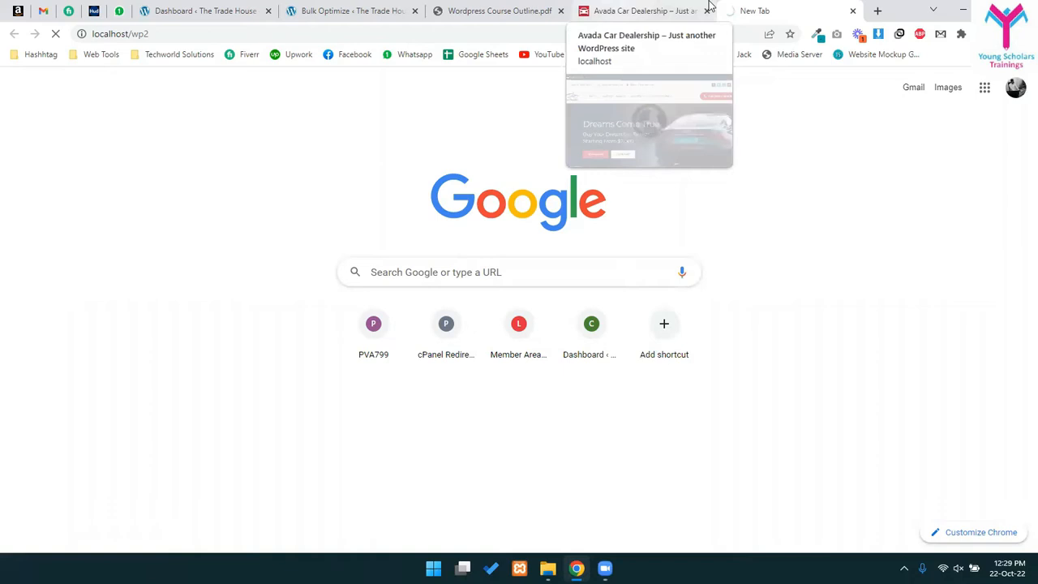
- Compare the car dealer homepage with the Flatsome wp2 shop, ending on the car dealer site
click(622, 6)
click(768, 6)
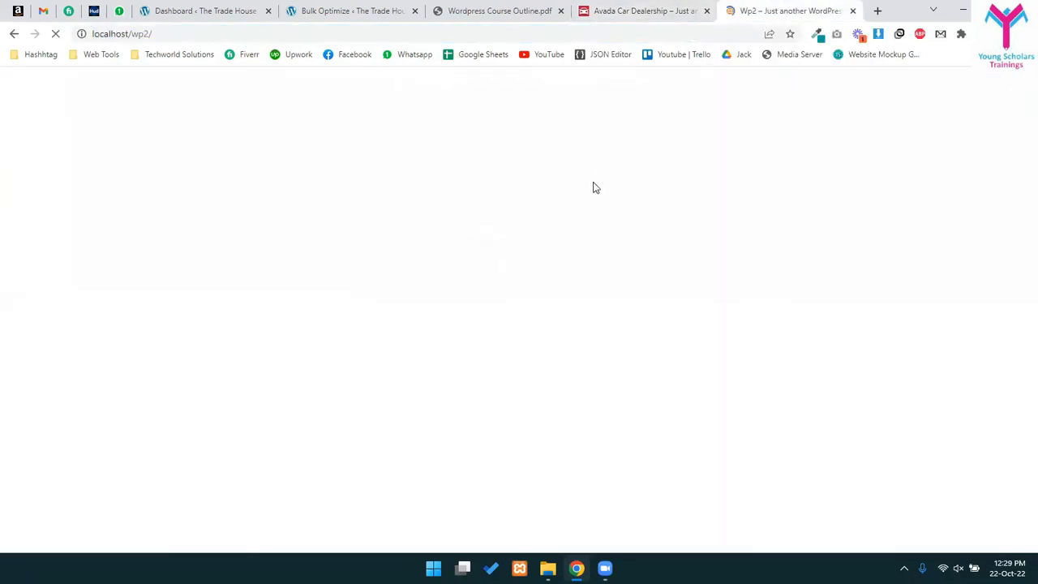
click(657, 6)
scroll(373, 393, down, 10)
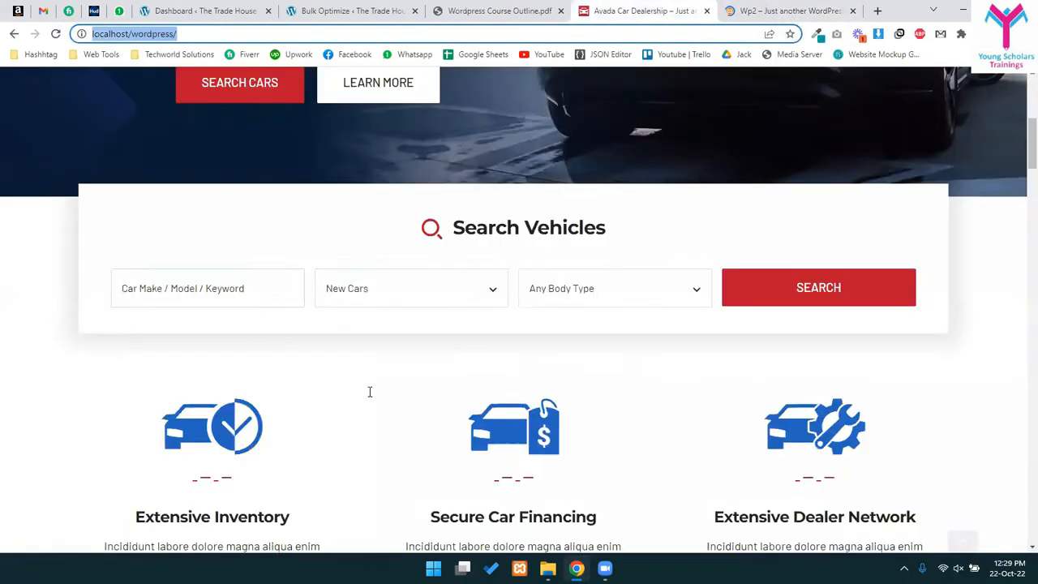
scroll(395, 401, down, 15)
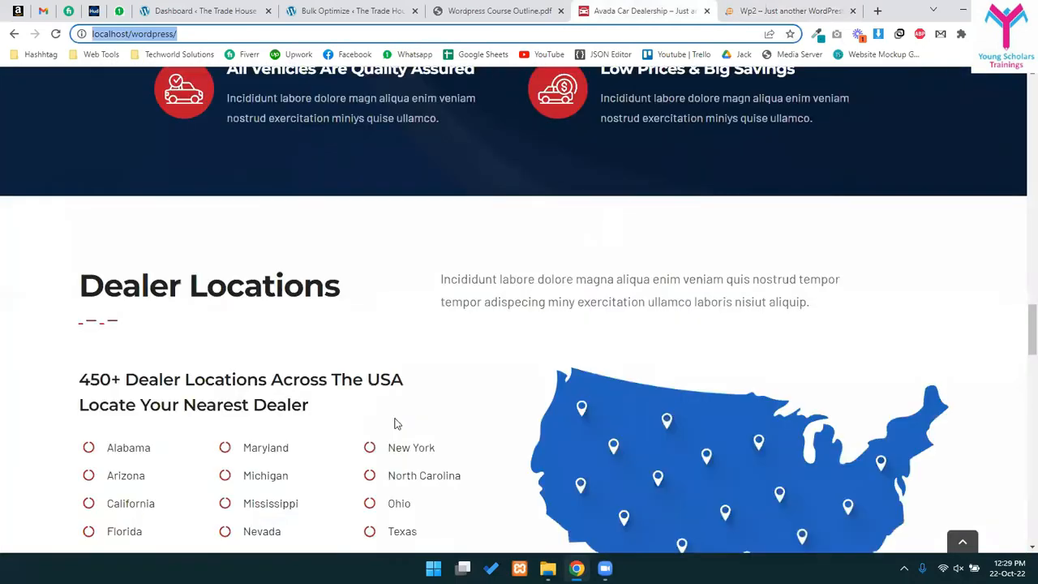
scroll(432, 417, up, 20)
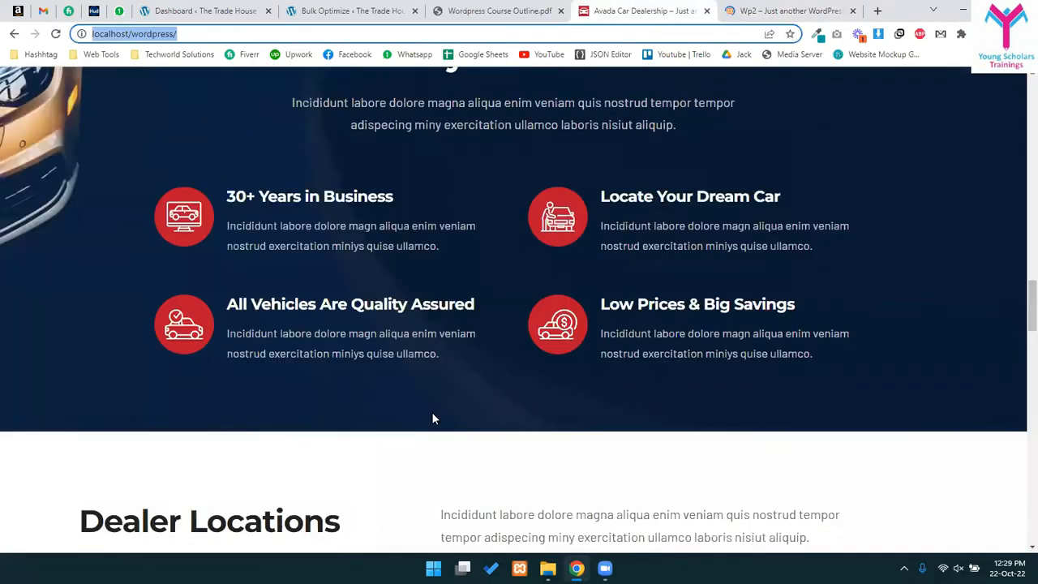
scroll(410, 451, up, 4)
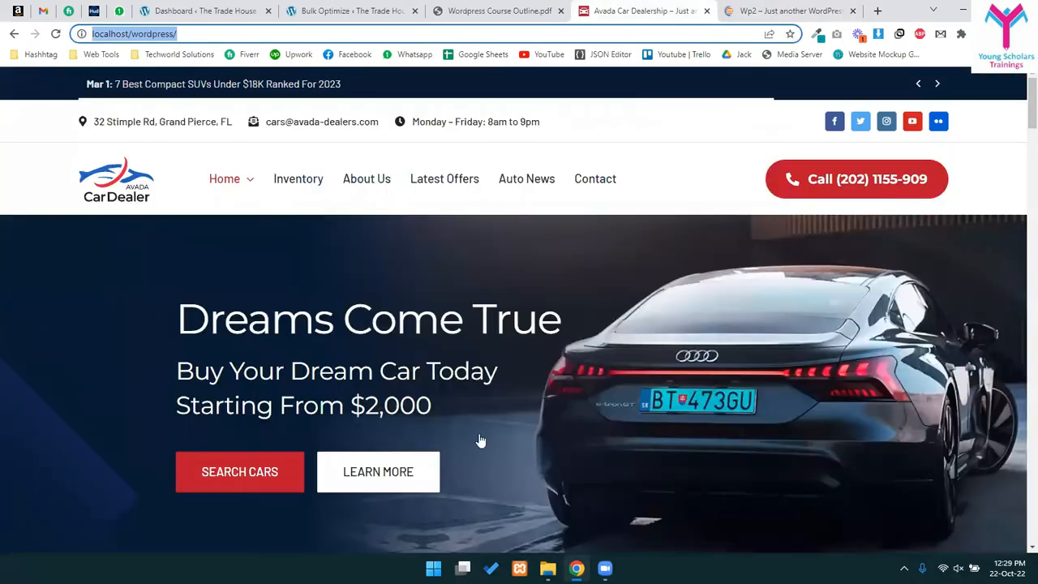
click(751, 11)
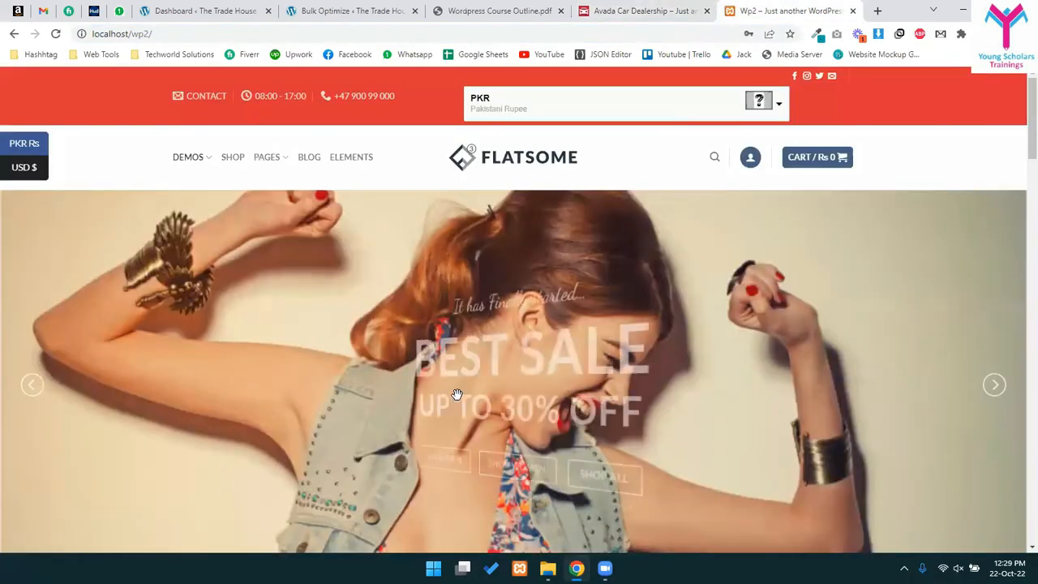
scroll(454, 398, down, 7)
scroll(370, 338, up, 3)
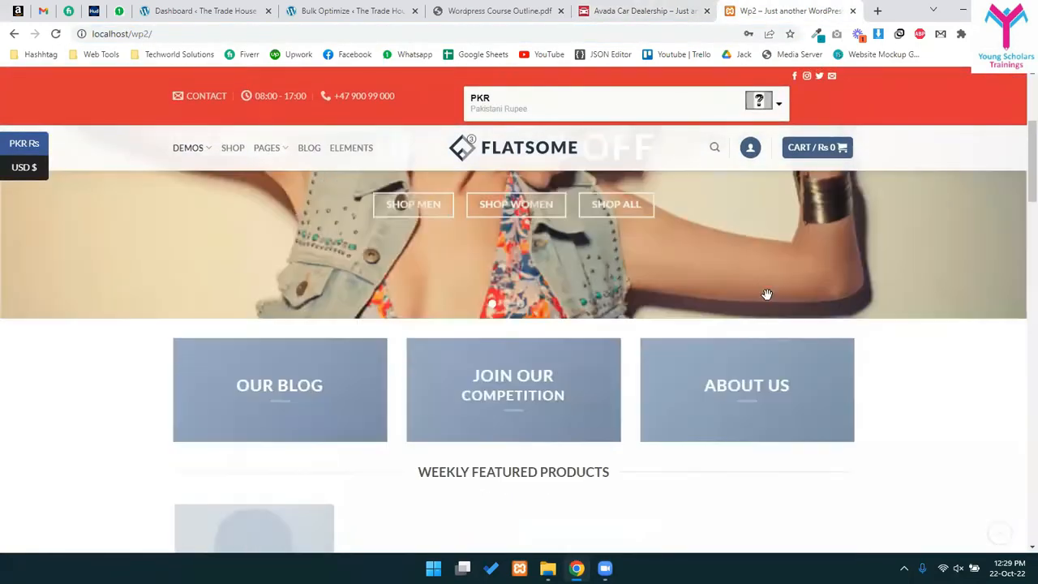
scroll(359, 378, down, 4)
scroll(422, 407, down, 3)
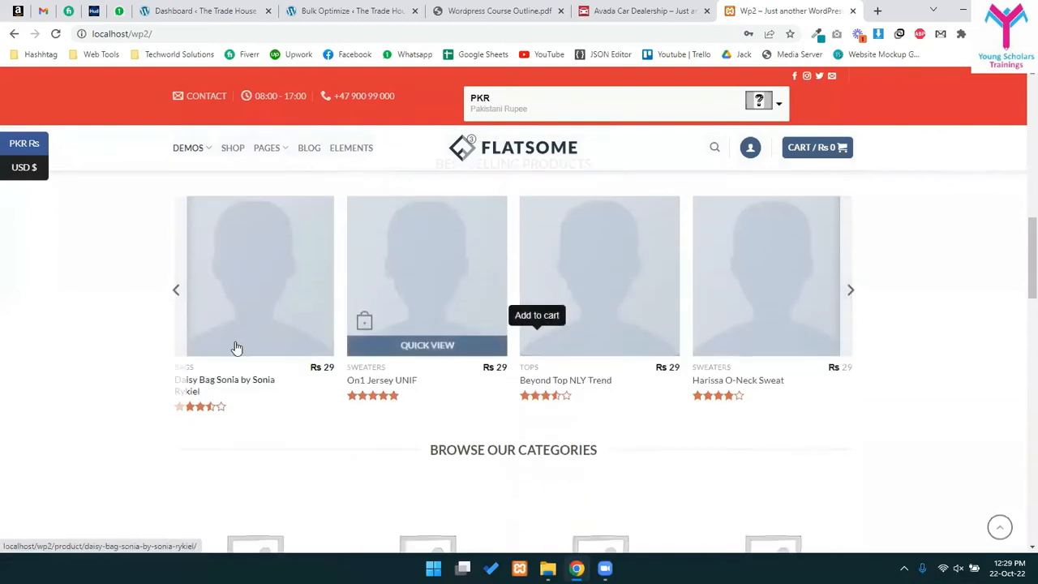
scroll(742, 440, up, 10)
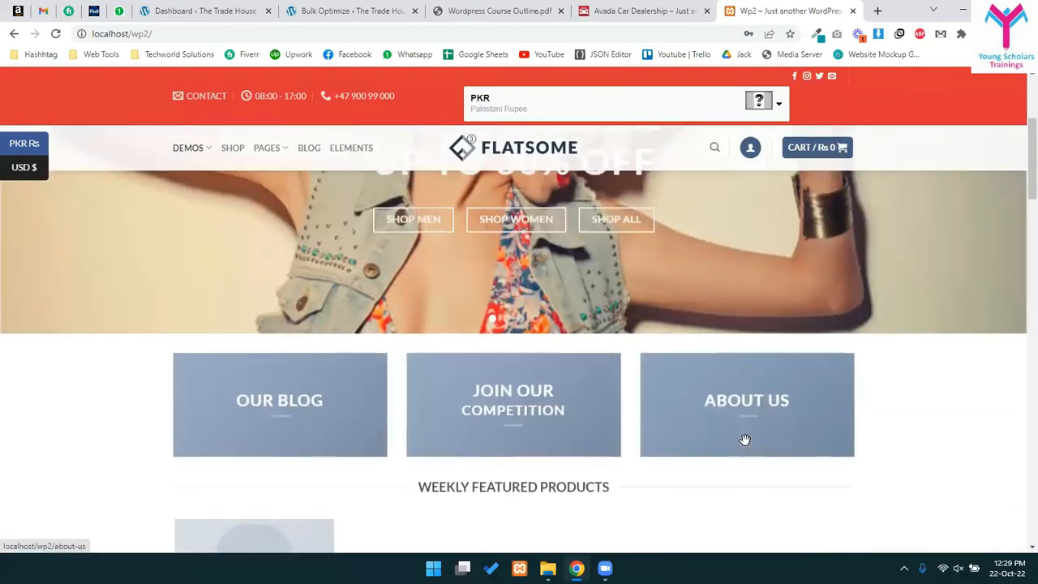
click(672, 6)
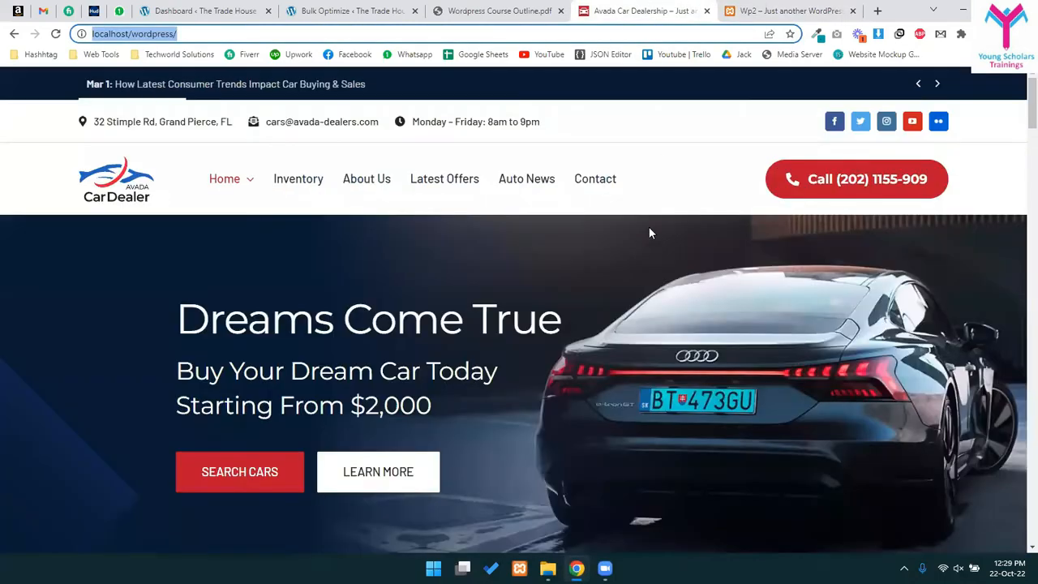
click(776, 6)
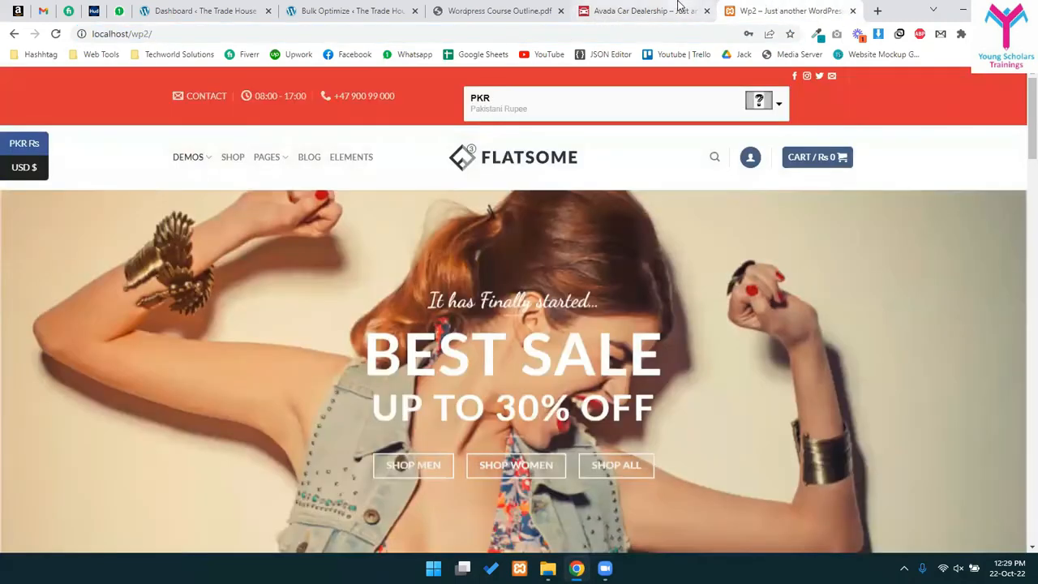
click(673, 8)
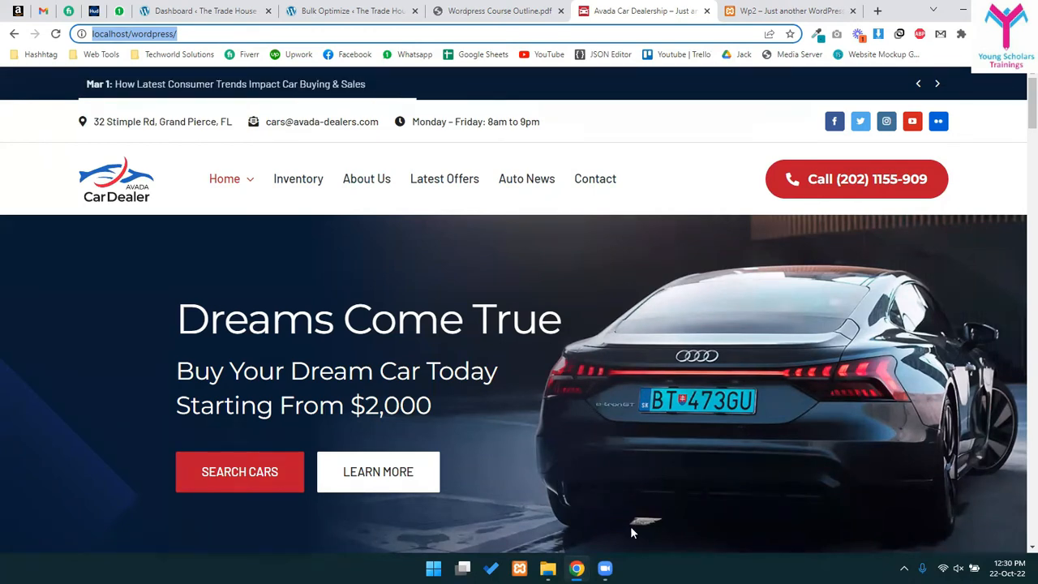
- Close the Wp2 tab and go to localhost/wordpress/wp-admin
click(853, 11)
click(181, 33)
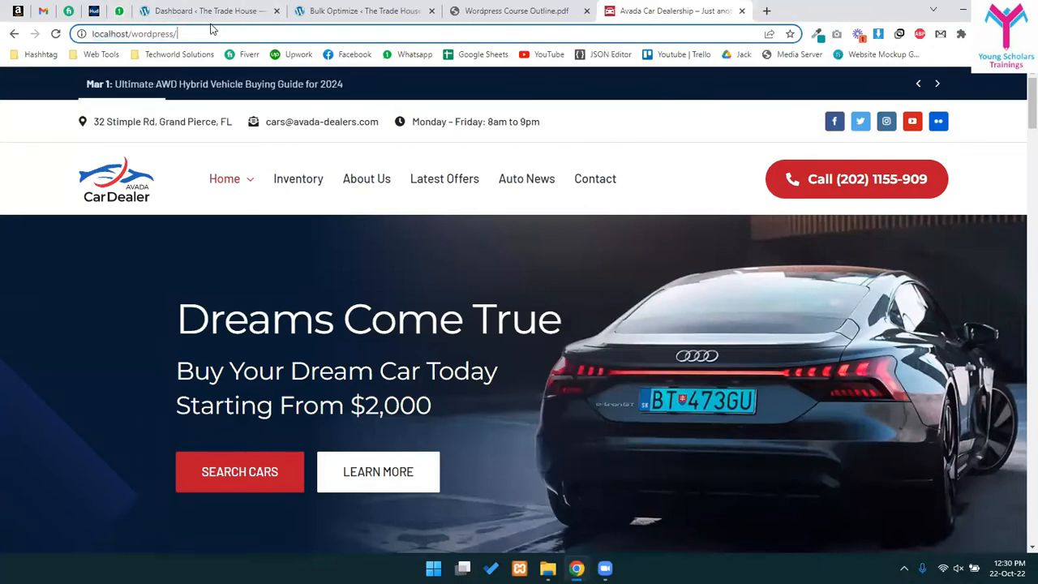
text(wp-)
key(Return)
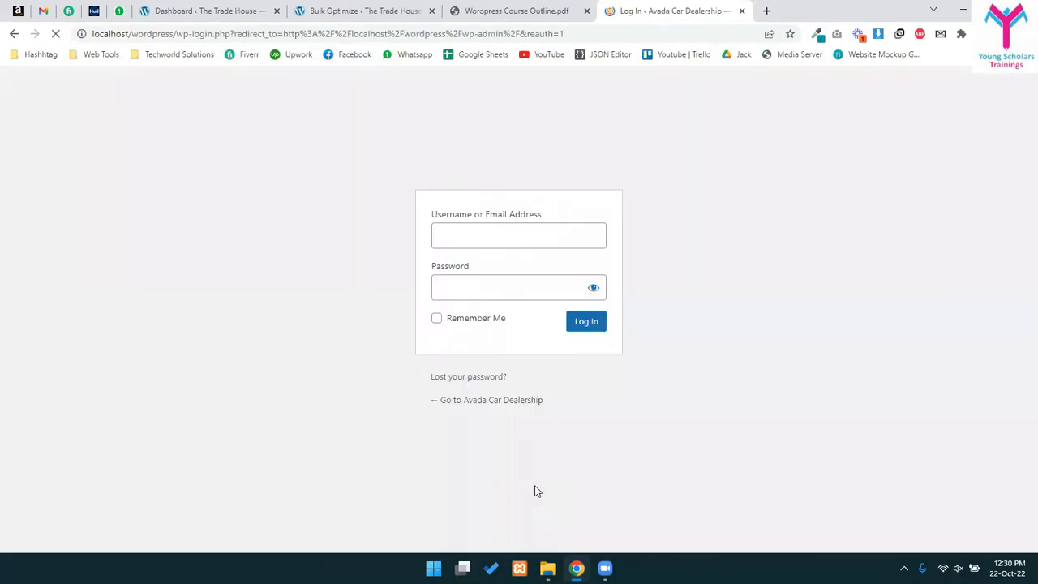
- Log in to the WordPress admin with the username admin
click(496, 240)
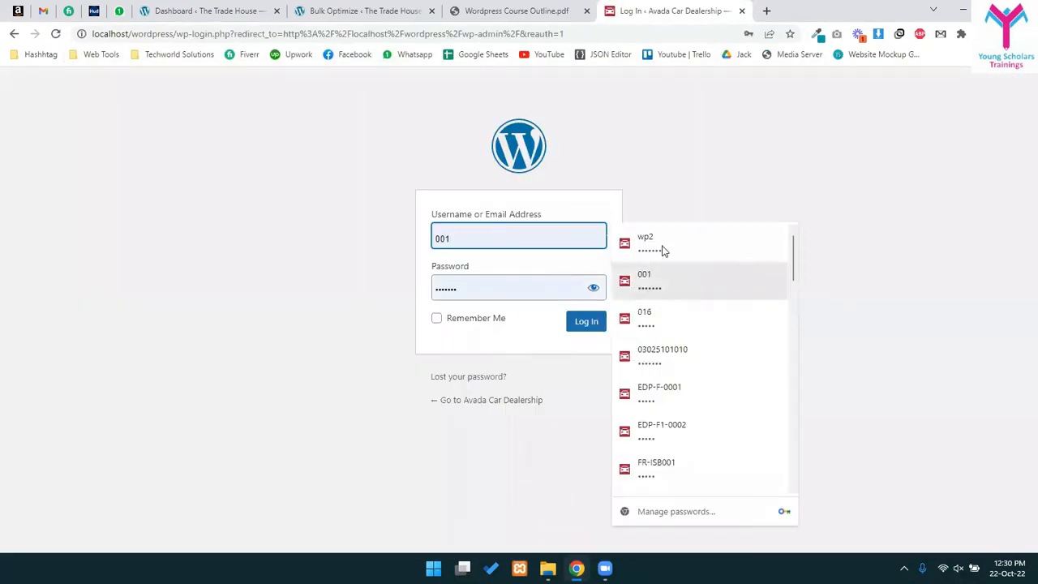
double_click(503, 222)
double_click(500, 222)
double_click(499, 242)
text(q)
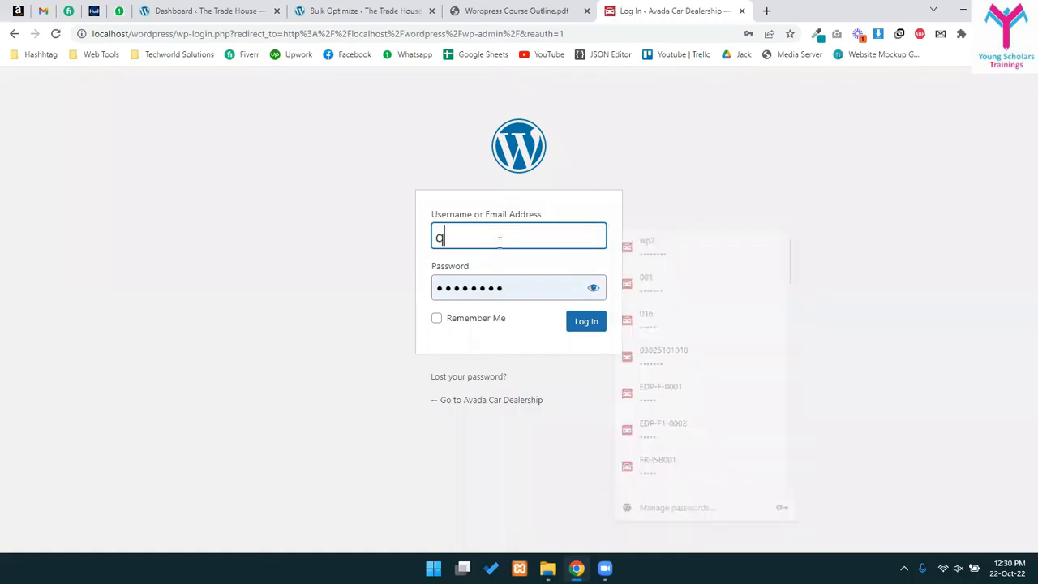
key(BackSpace)
text(admin)
key(Return)
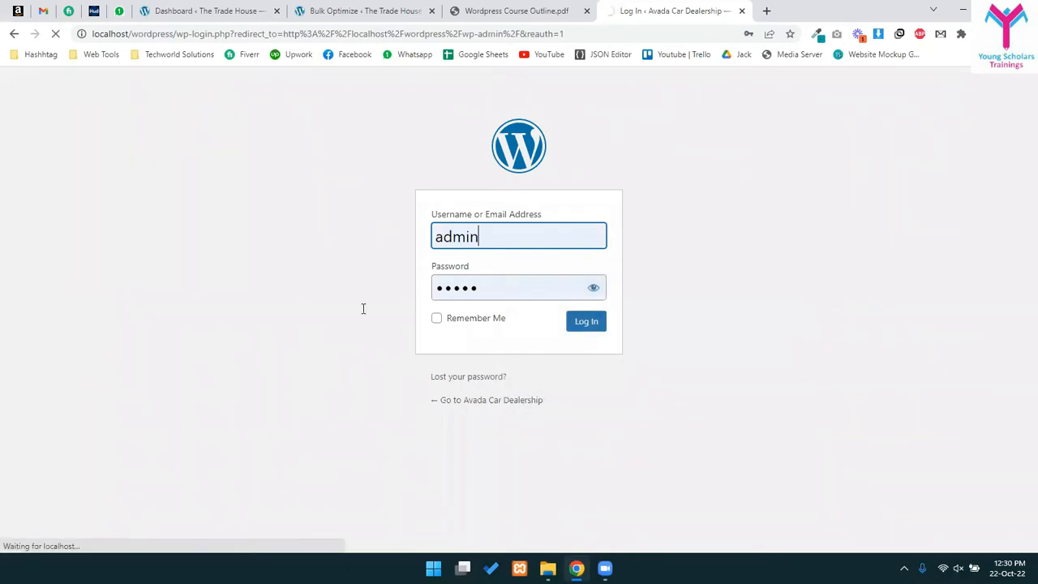
- Highlight the Adding Multi Language Support topic in the outline, then return to the Dashboard
key(ctrl+shift+Tab)
drag(367, 267, 572, 269)
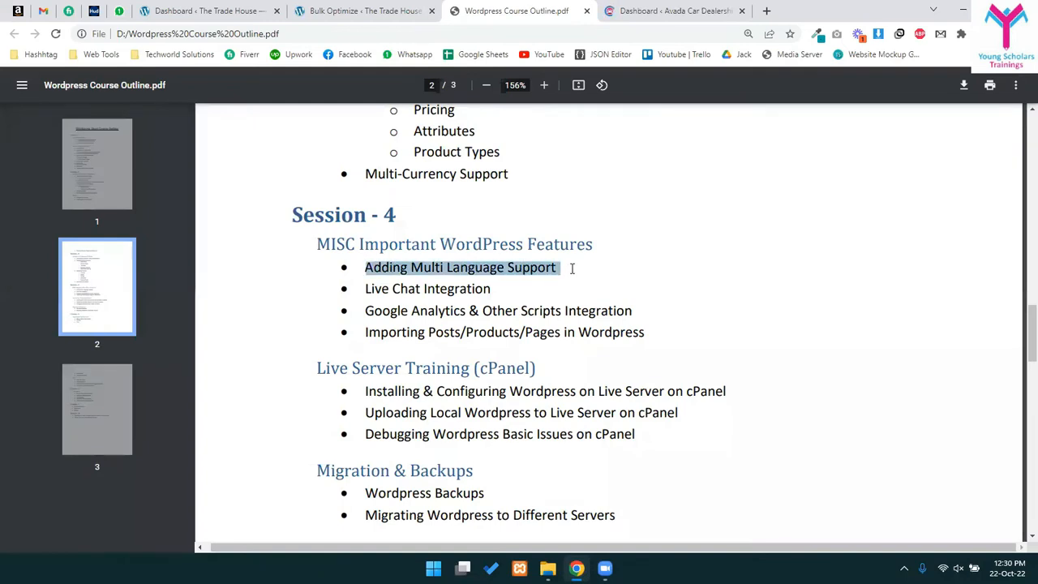
click(426, 273)
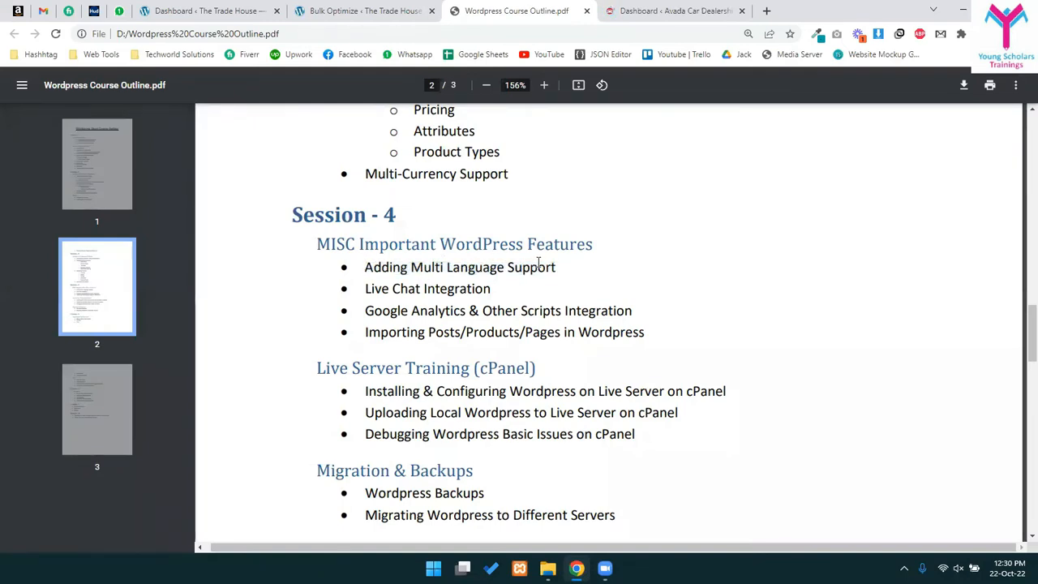
click(689, 9)
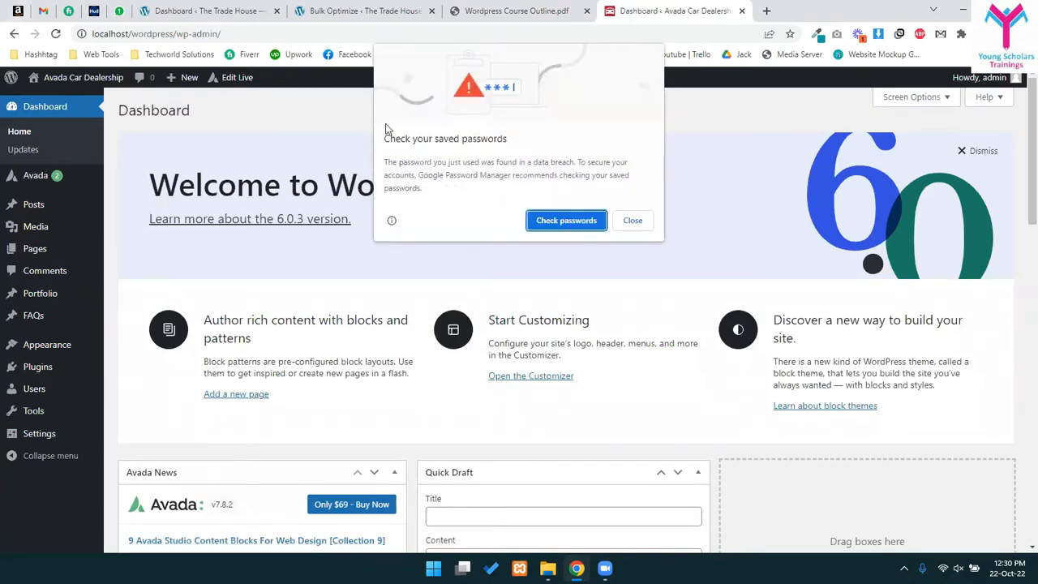
- Dismiss the password warning, open the live site in a new tab and close its newsletter popup
click(632, 219)
middle_click(92, 84)
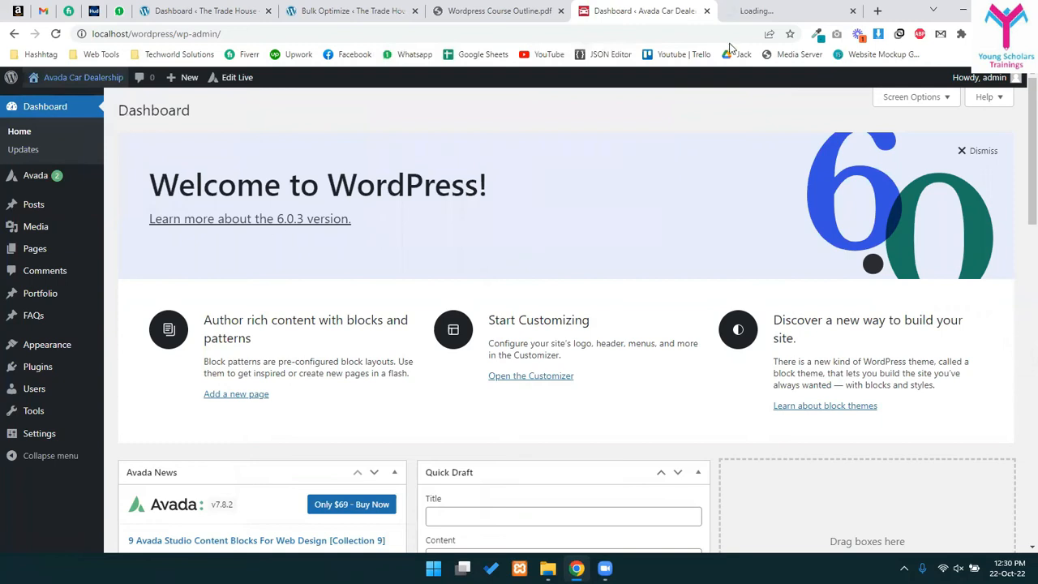
click(762, 11)
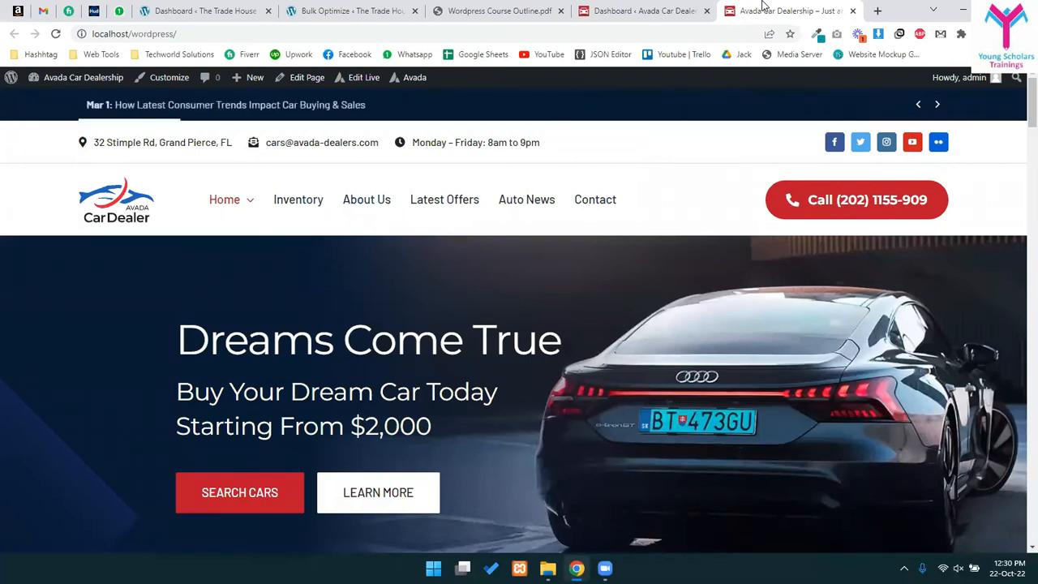
click(686, 8)
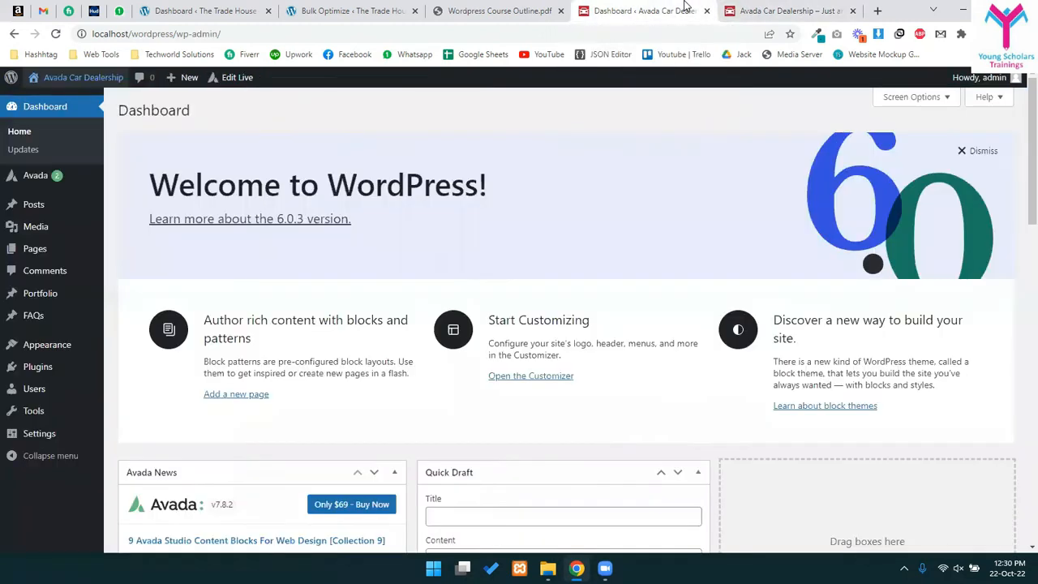
click(758, 7)
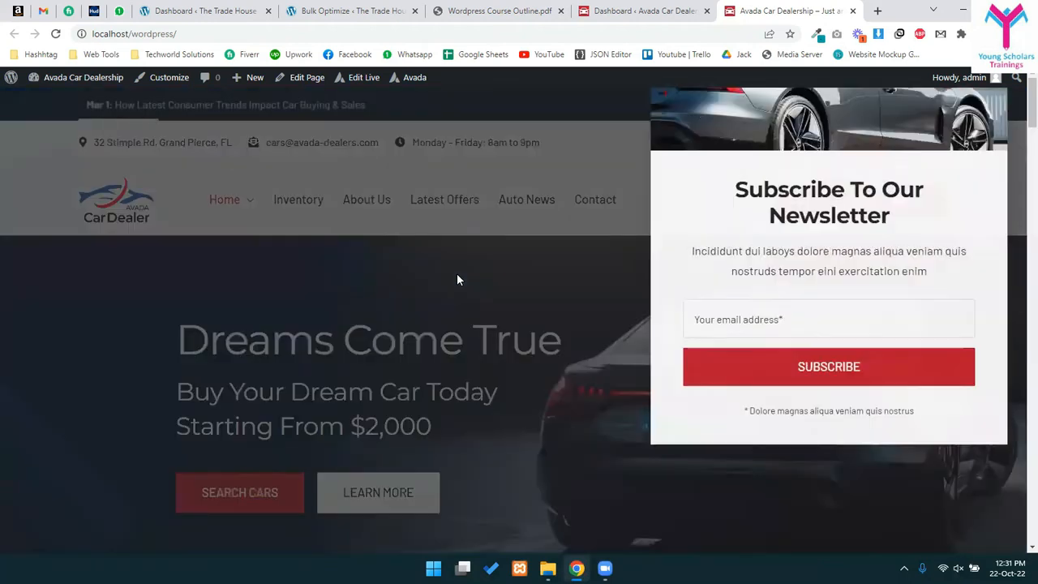
click(985, 116)
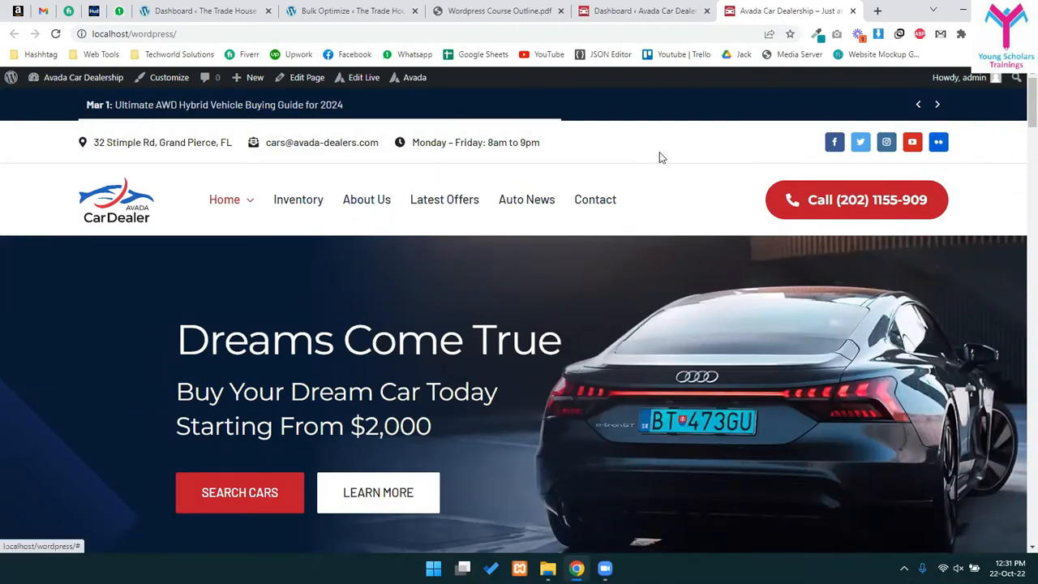
- Point out the header menu and the Search Vehicles condition and body type options
triple_click(703, 173)
drag(704, 141, 644, 159)
click(497, 285)
scroll(533, 334, down, 3)
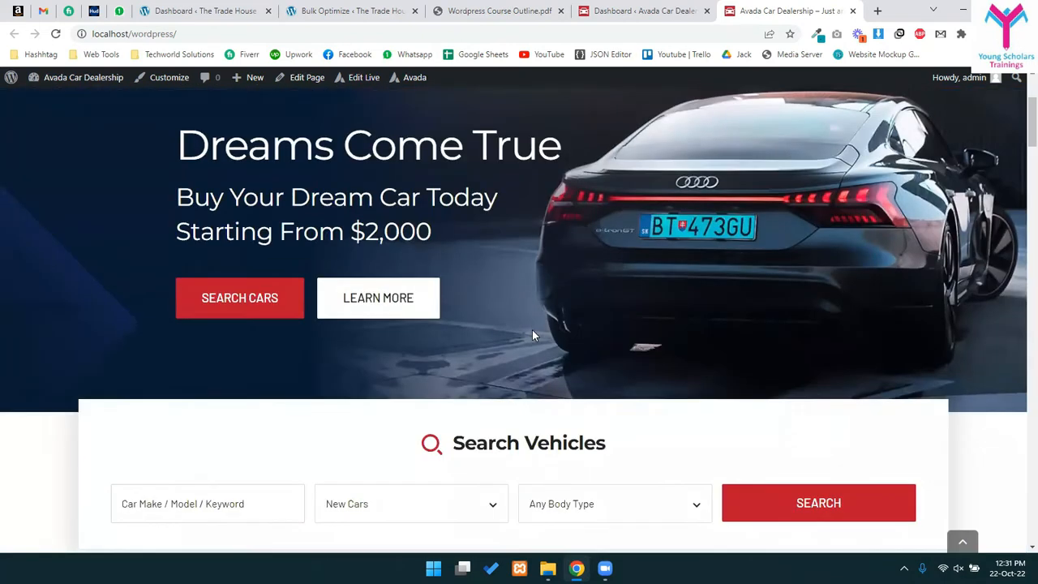
scroll(536, 332, down, 3)
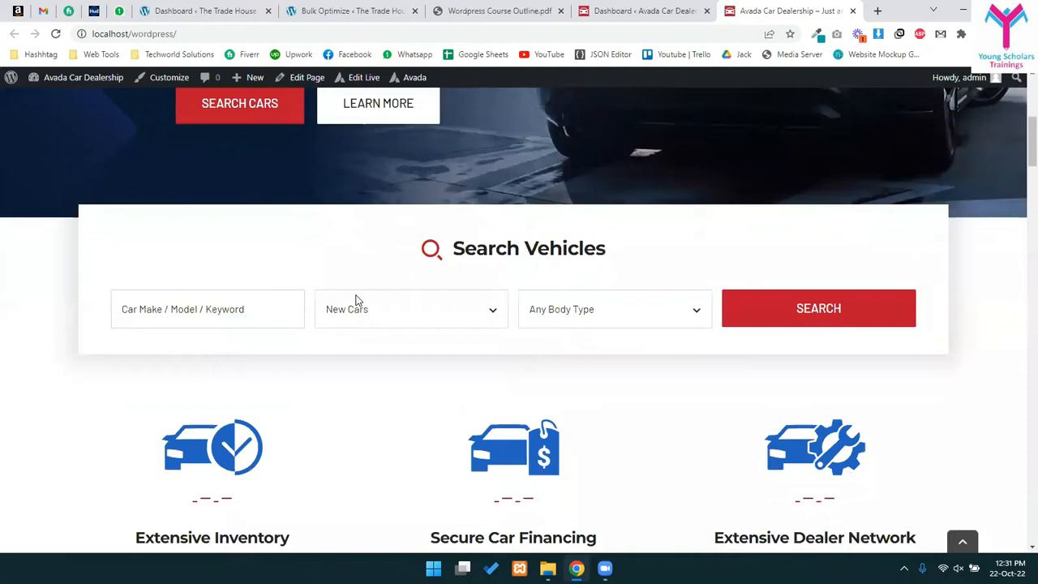
click(411, 309)
click(537, 309)
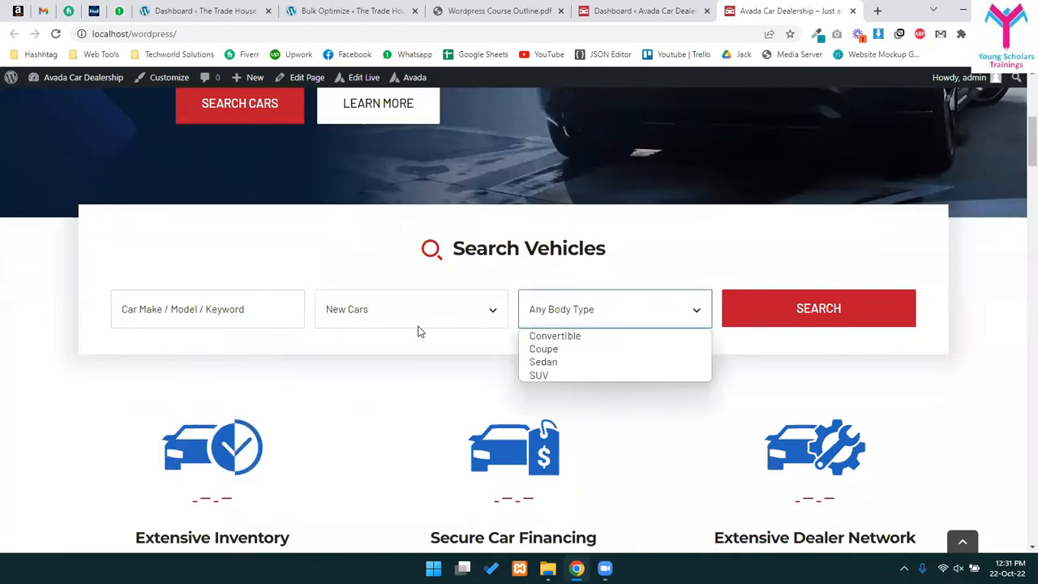
scroll(419, 332, down, 10)
scroll(361, 430, up, 11)
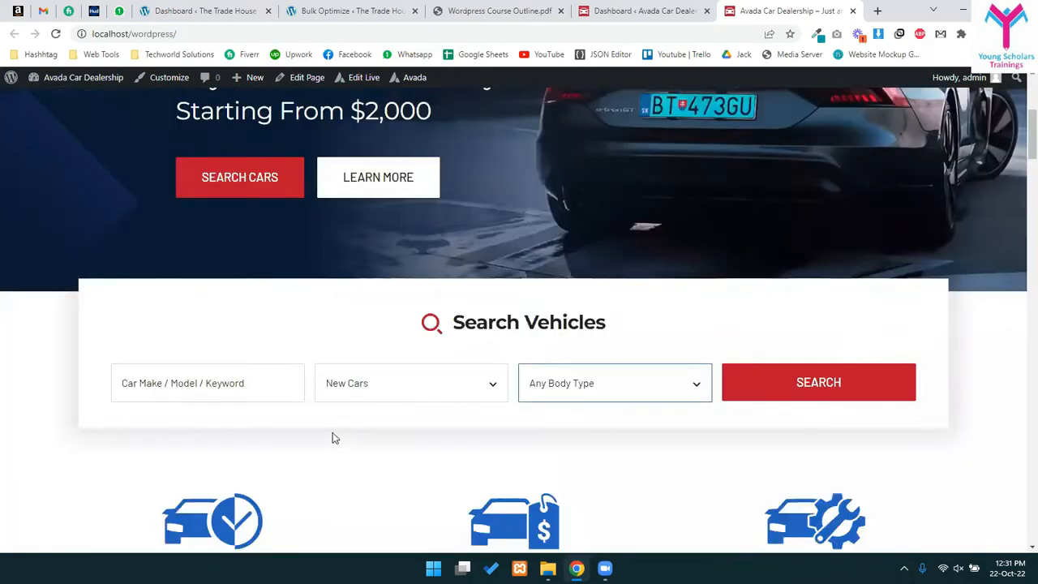
scroll(333, 438, up, 5)
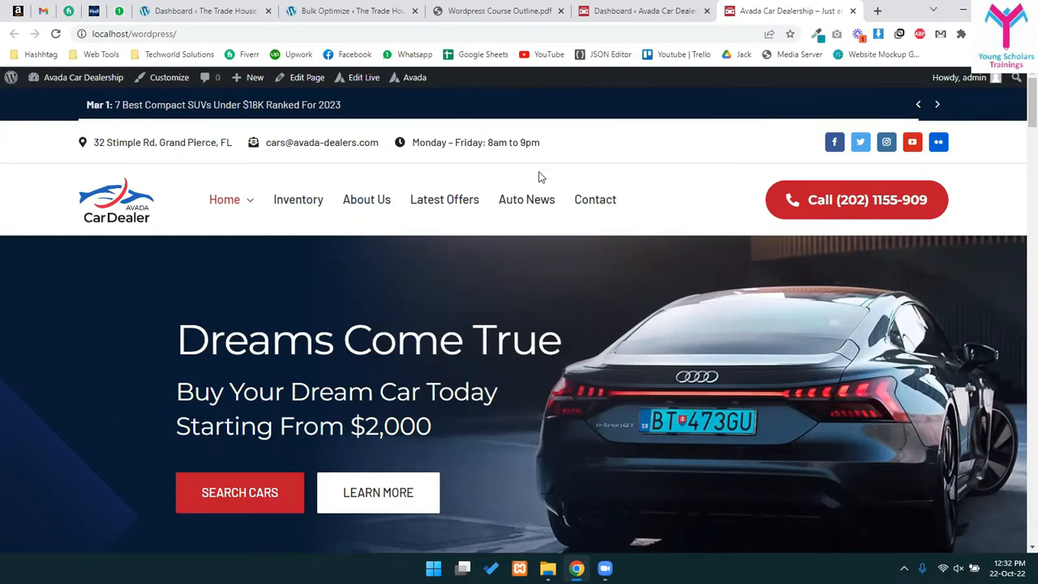
- Toggle between the live site and the admin Dashboard, ending on the Dashboard
click(614, 10)
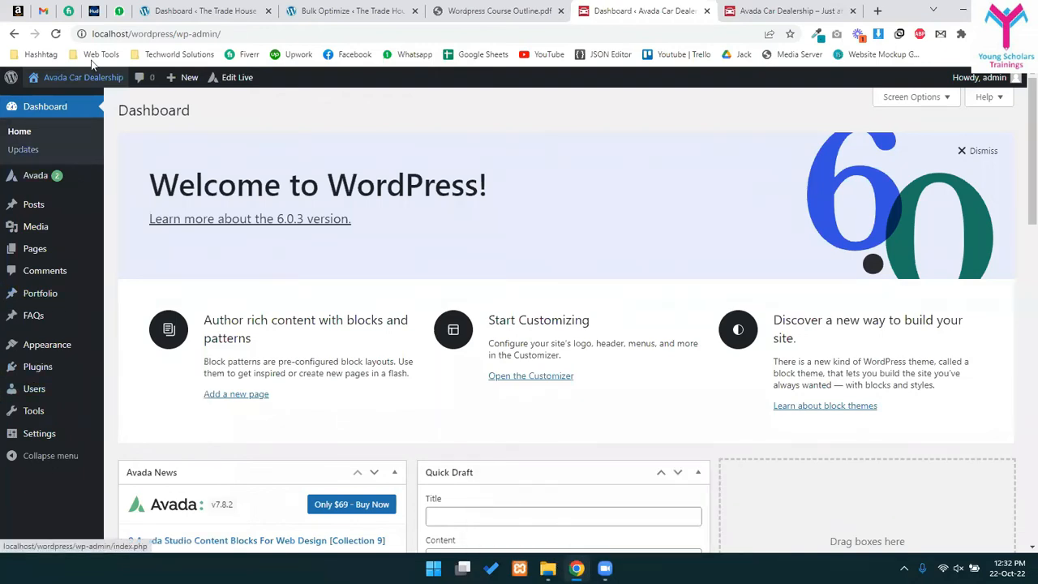
key(ctrl+Tab)
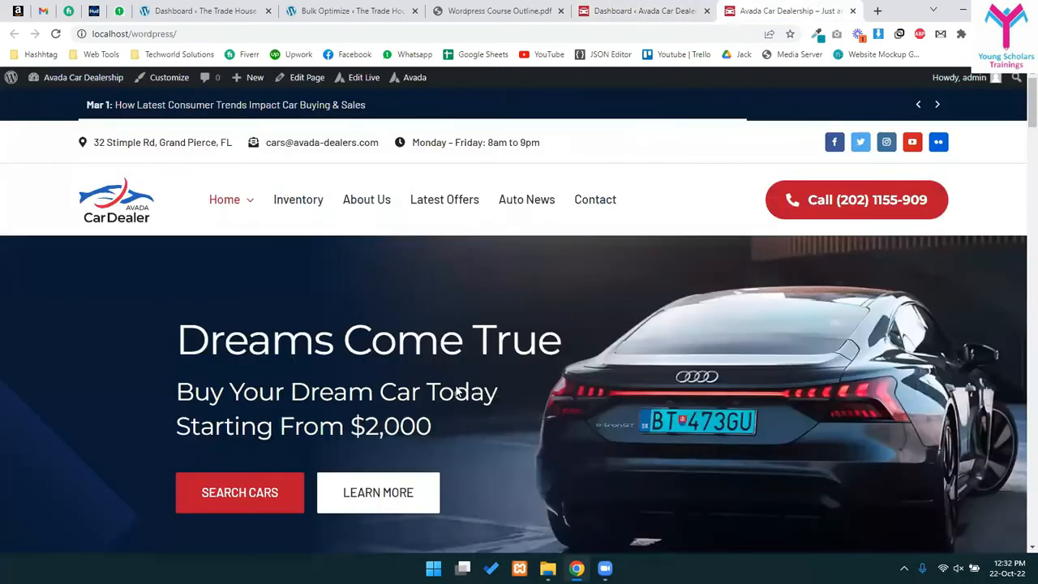
key(ctrl+shift+Tab)
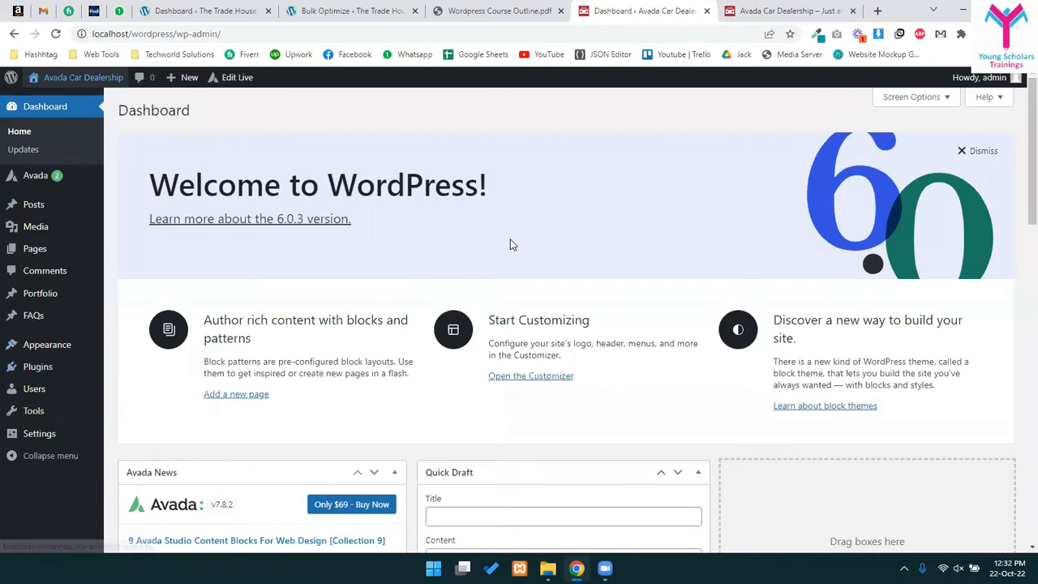
- Search the plugin directory for 'gtr', then install and activate Translate WordPress with GTranslate
mouse_move(76, 366)
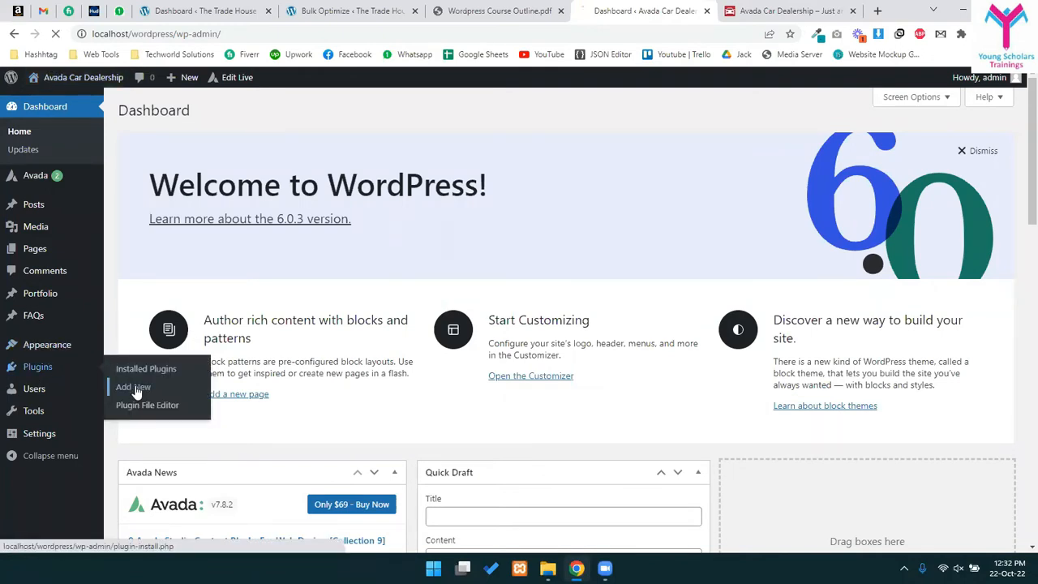
click(134, 387)
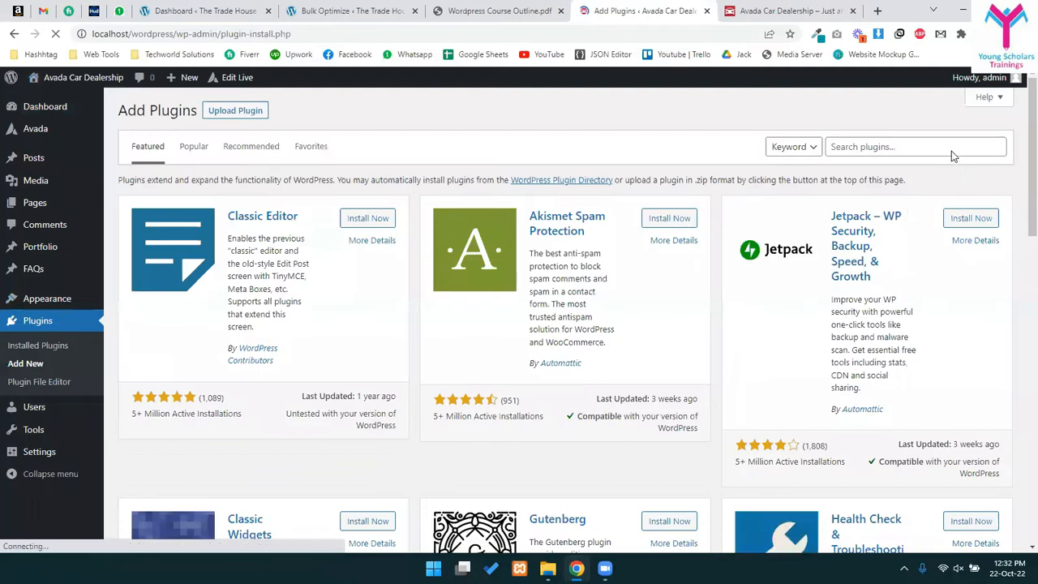
click(952, 150)
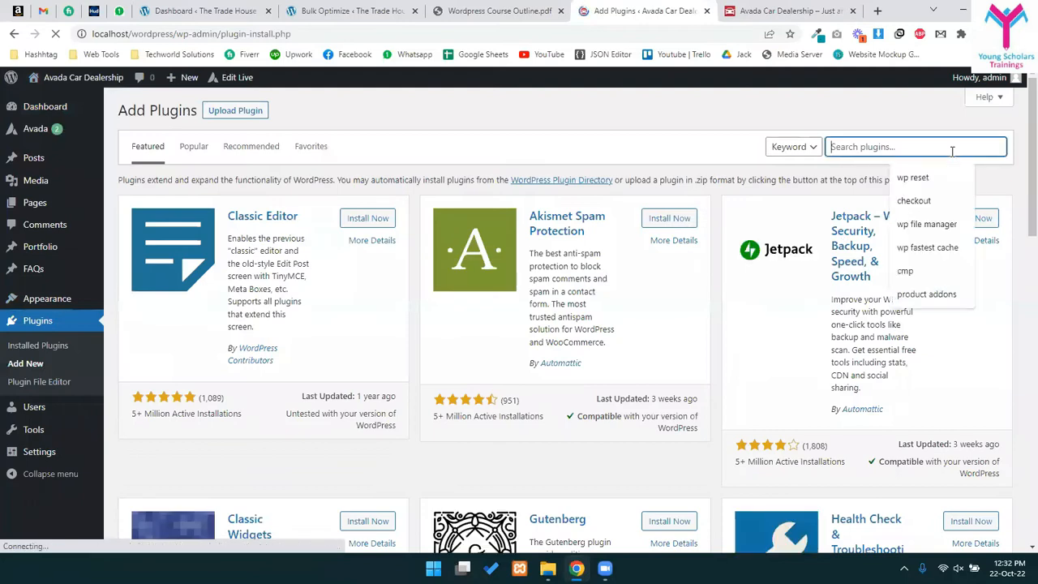
text(gtranslate)
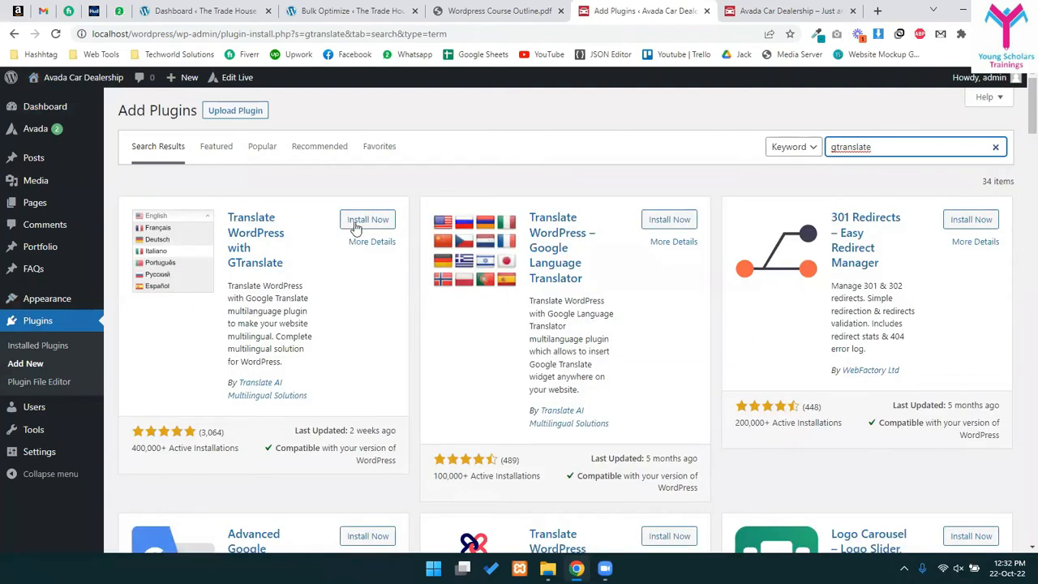
click(356, 227)
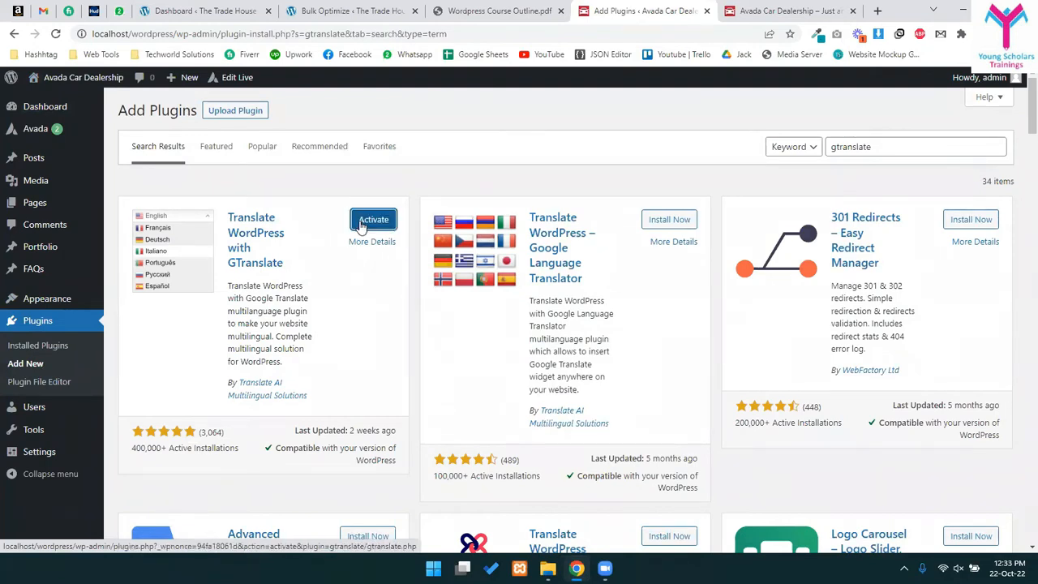
click(362, 227)
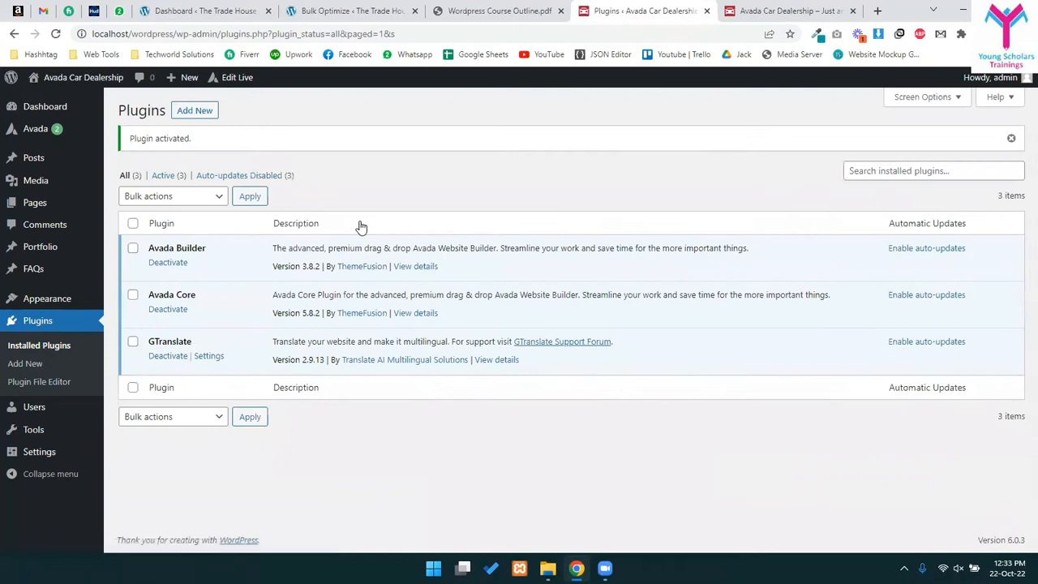
- In GTranslate settings, compare the flag dropdown, flags-and-dropdown and plain dropdown widget looks
click(206, 356)
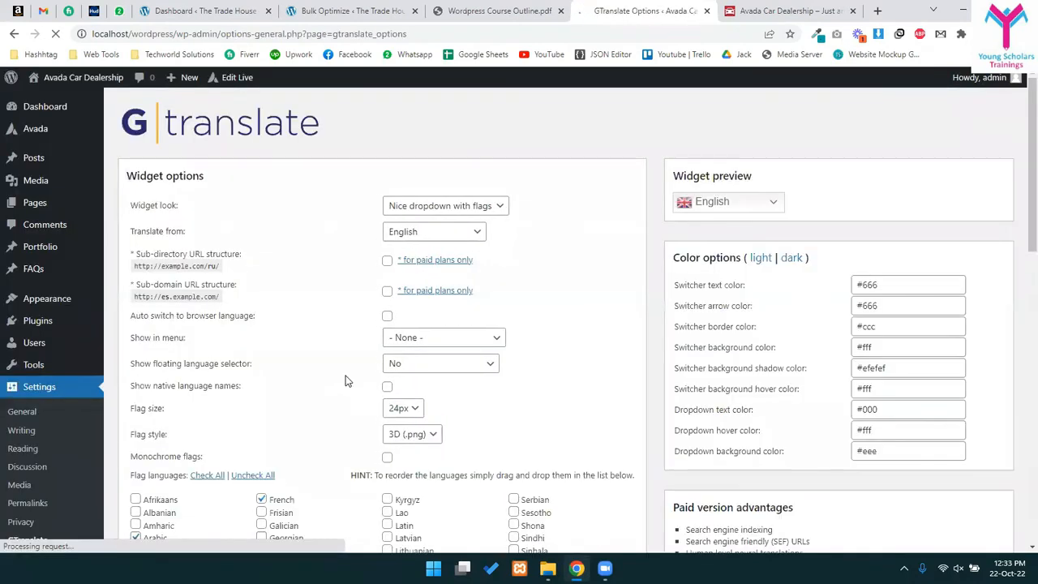
click(462, 209)
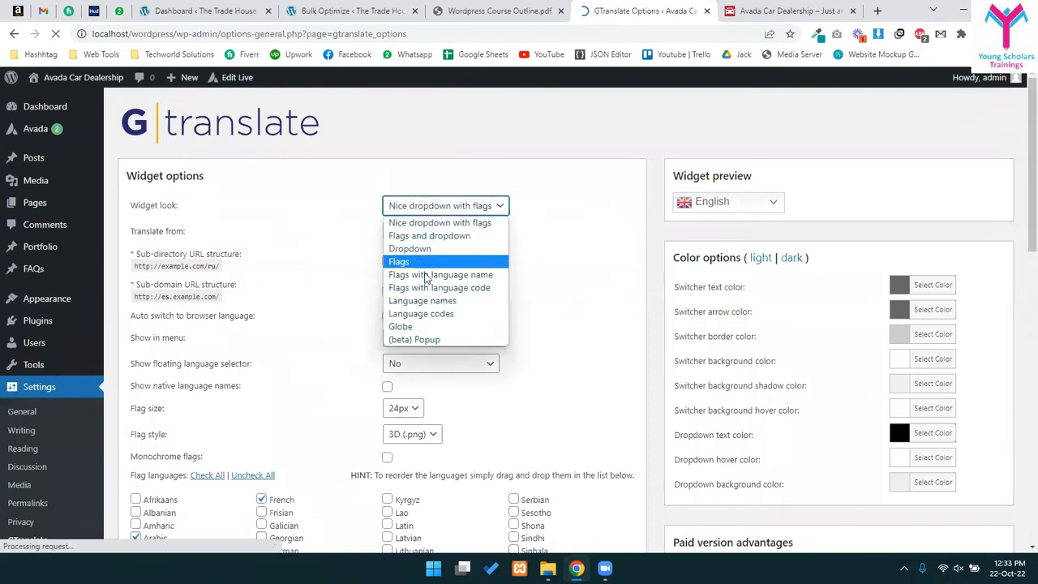
click(439, 223)
click(759, 212)
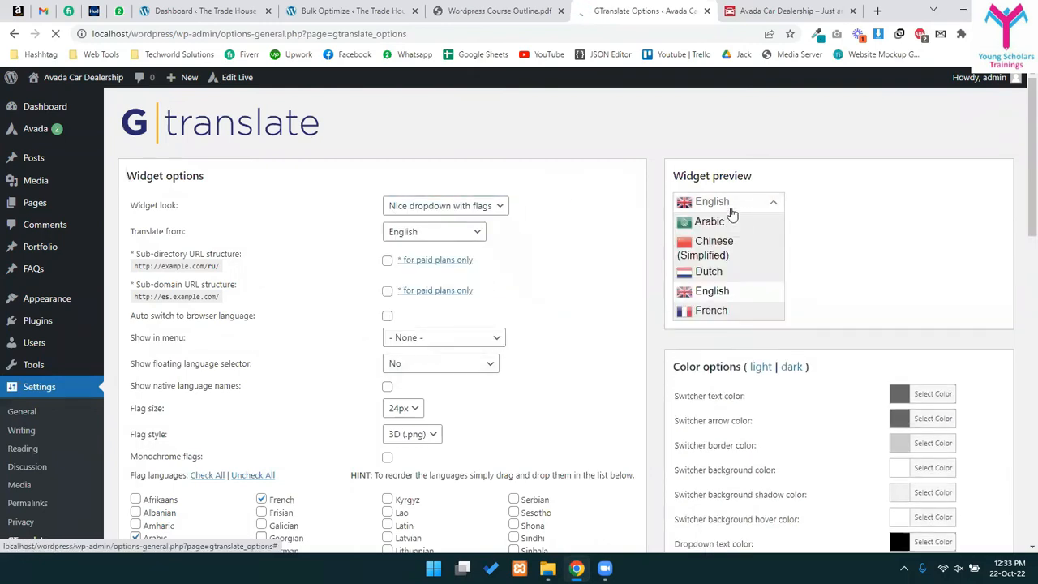
click(463, 210)
click(428, 234)
click(459, 208)
click(438, 248)
- Try the flags-only, flags-with-names and Globe looks, then settle on the flag dropdown
click(455, 214)
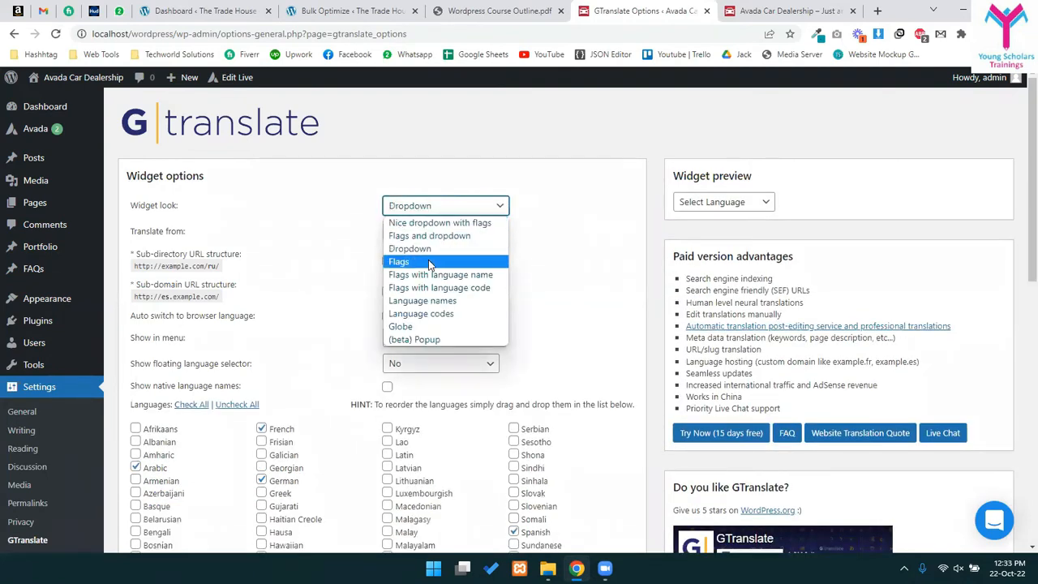
click(401, 261)
click(424, 204)
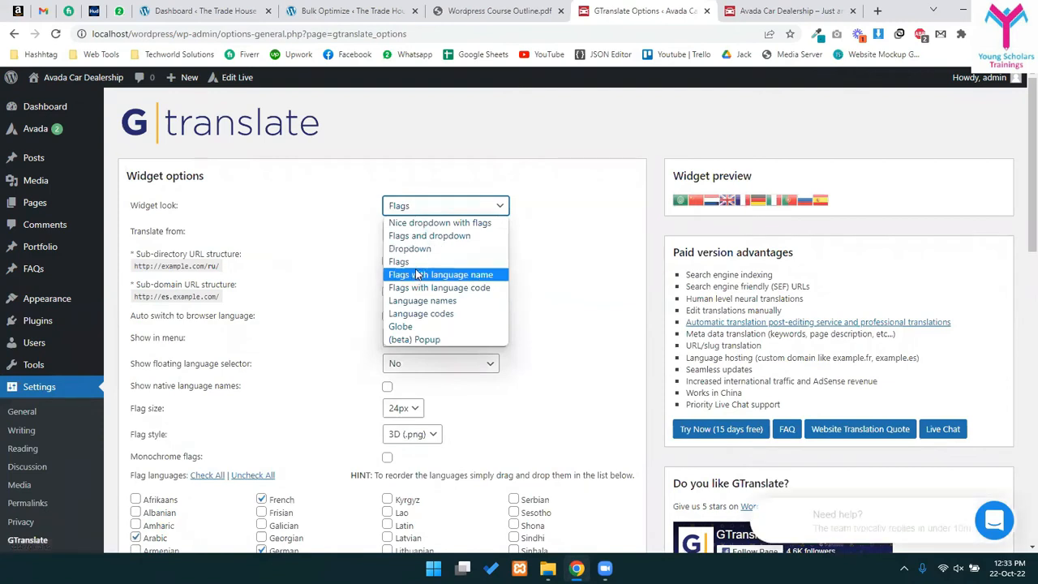
click(416, 274)
click(438, 207)
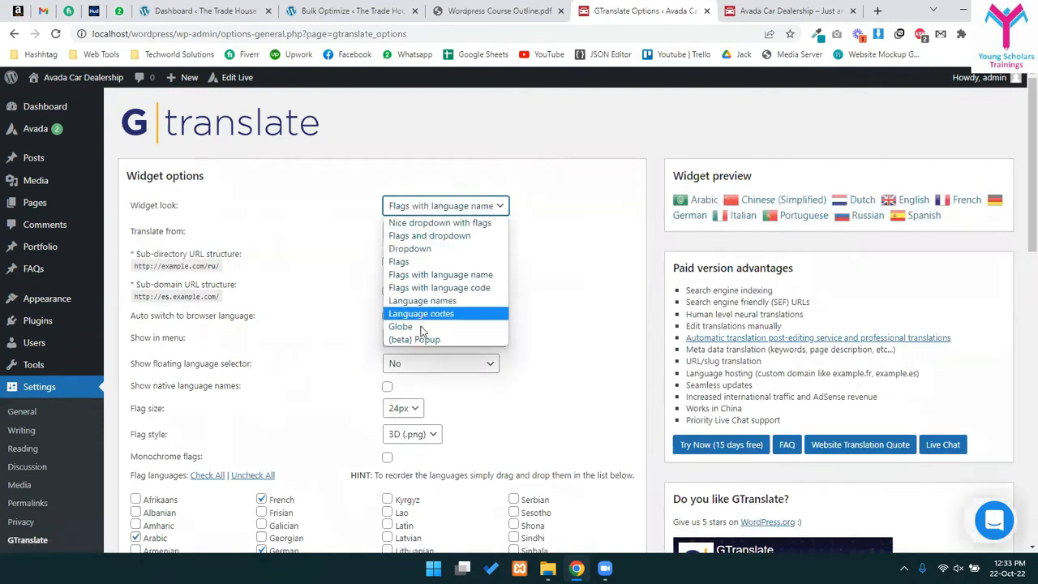
click(401, 326)
click(401, 211)
click(413, 210)
click(416, 212)
click(416, 222)
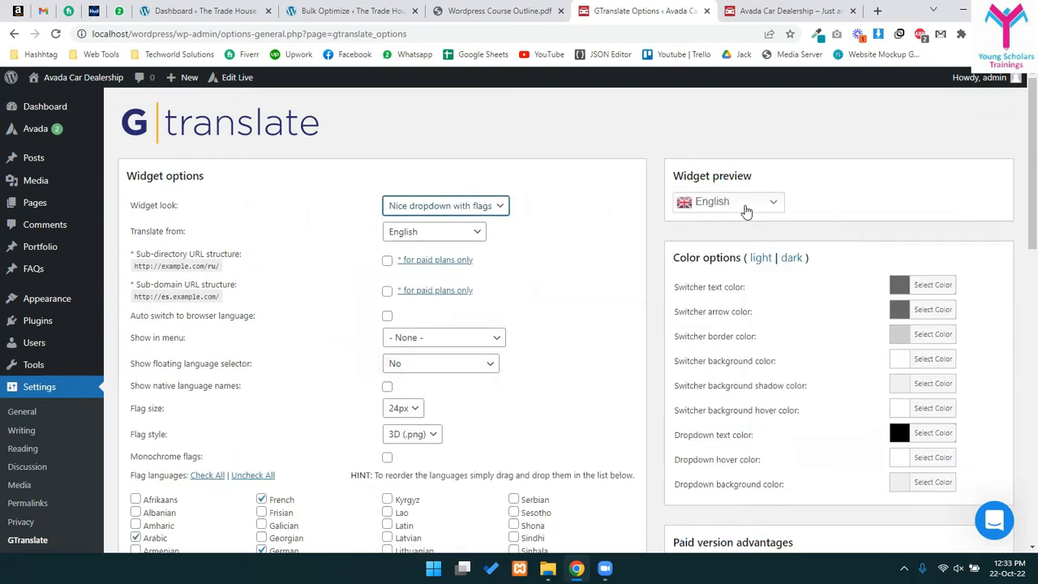
click(744, 207)
click(744, 211)
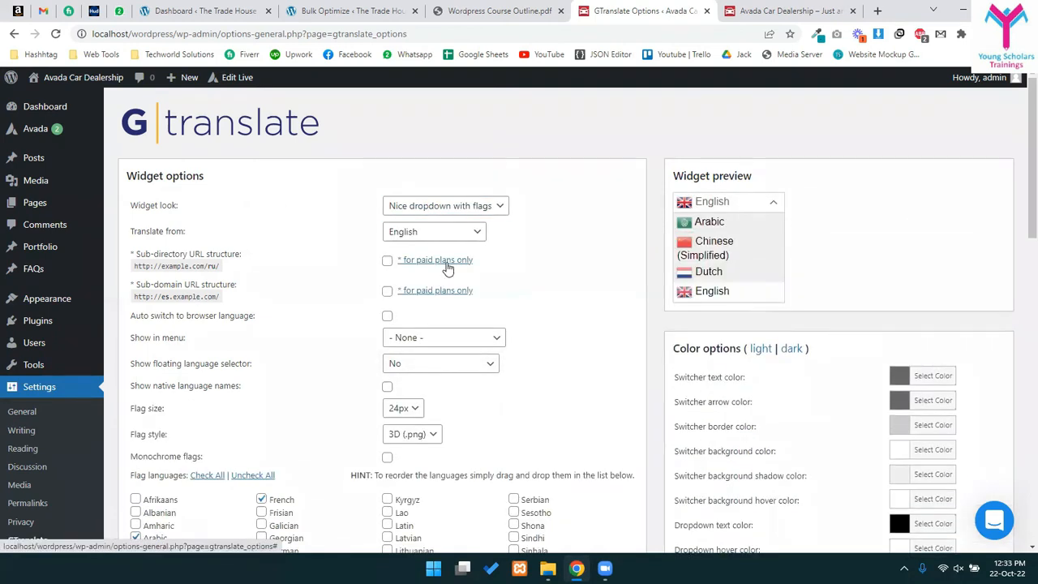
- Show the switcher in Main Navigation and float the selector at top left
scroll(405, 304, down, 2)
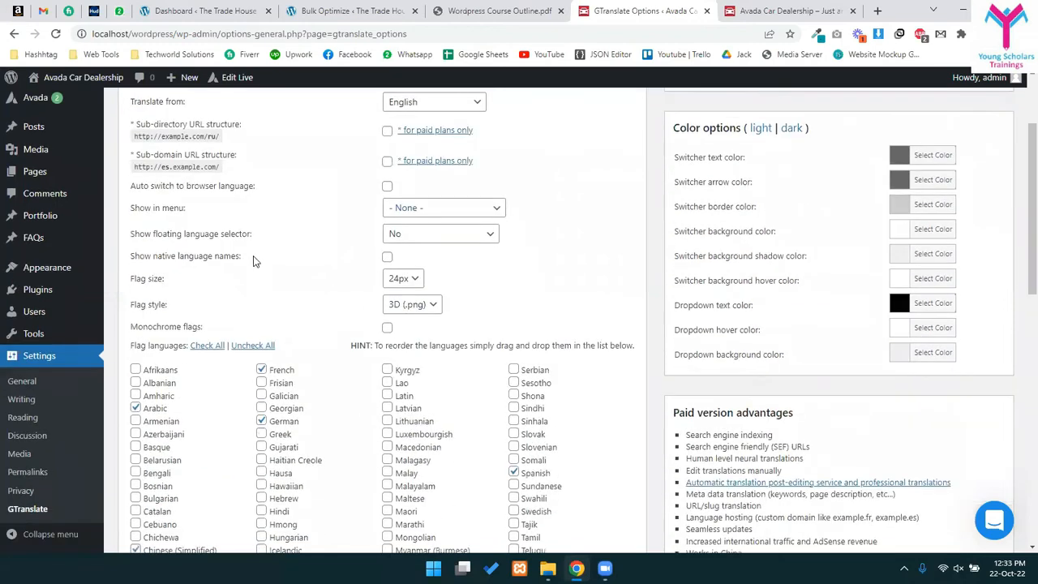
scroll(389, 264, up, 1)
click(456, 270)
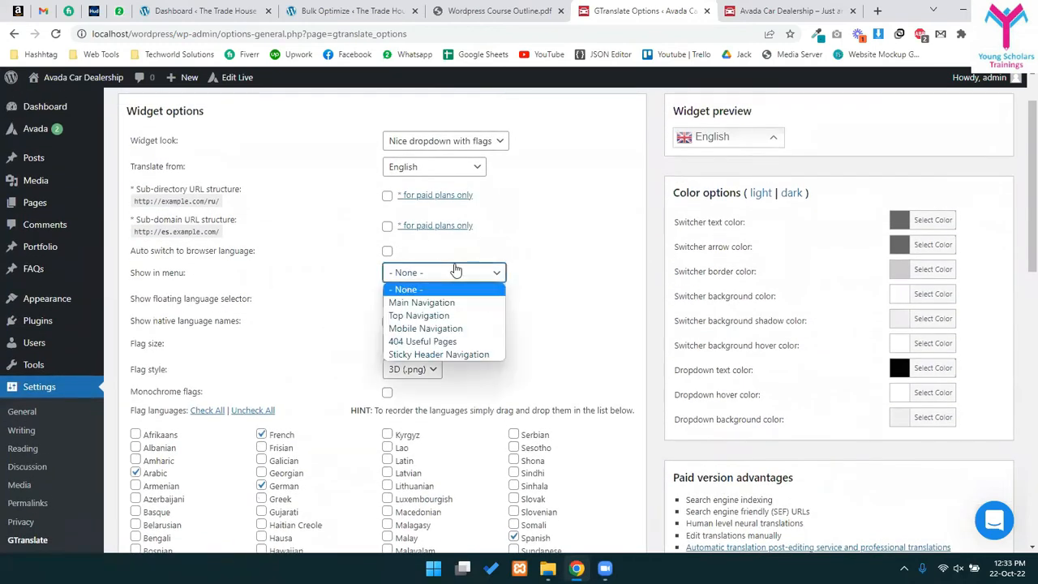
click(442, 304)
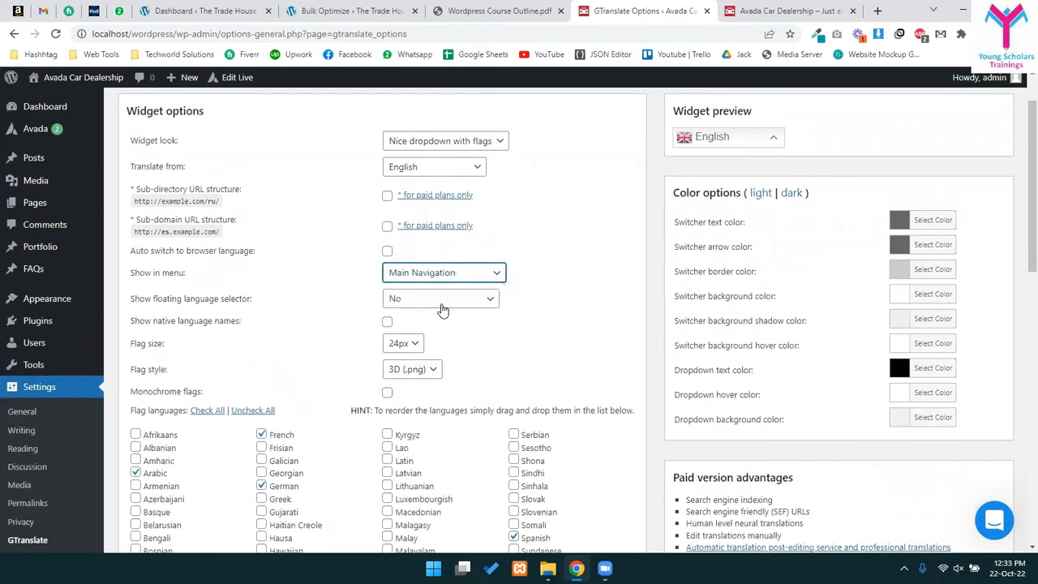
click(442, 300)
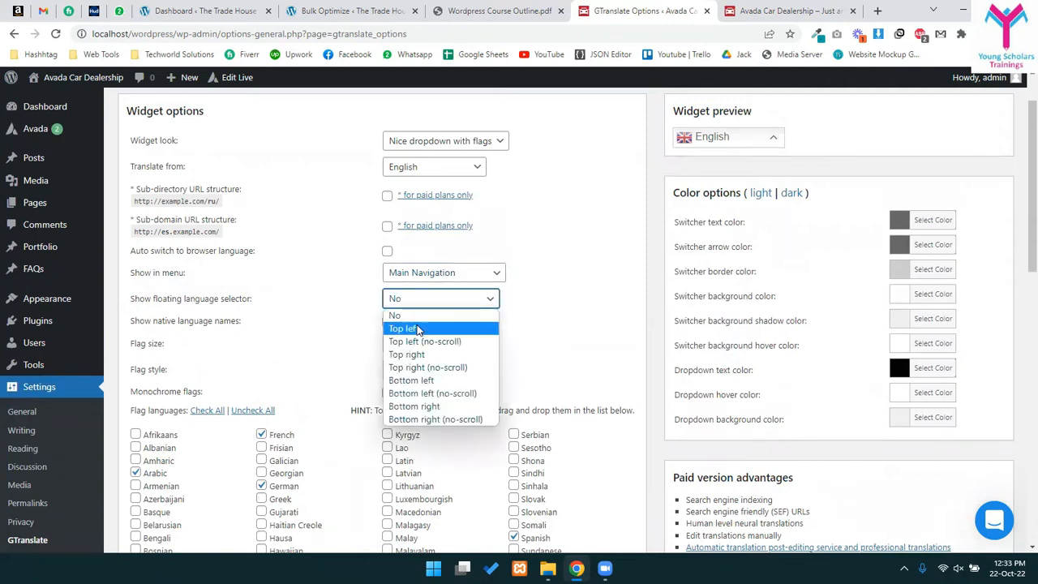
click(418, 329)
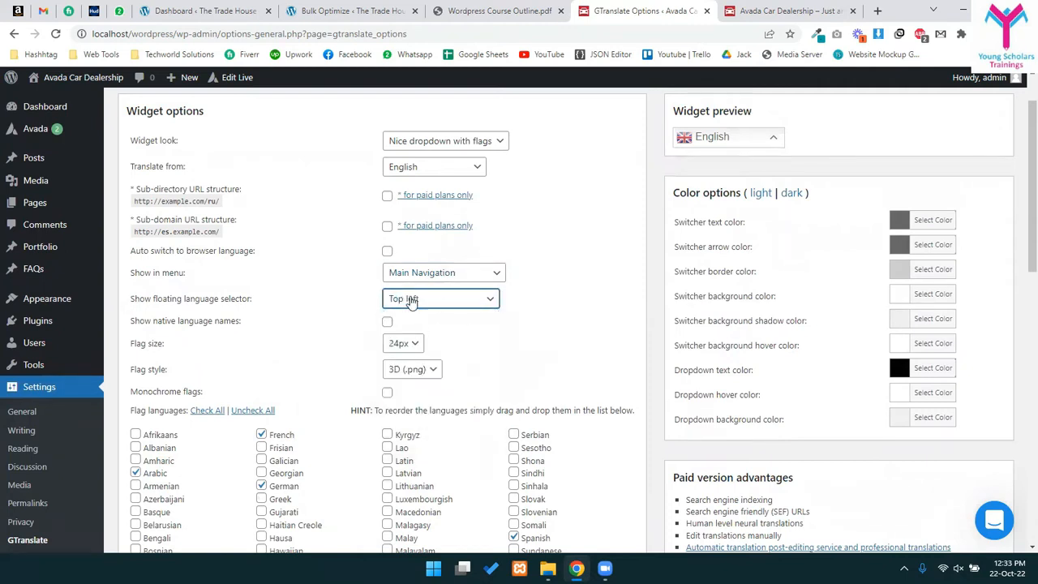
- Untick German, Spanish, Portuguese, Italian and Dutch from the offered languages, keeping French
scroll(1012, 554, down, 2)
scroll(1012, 554, down, 2)
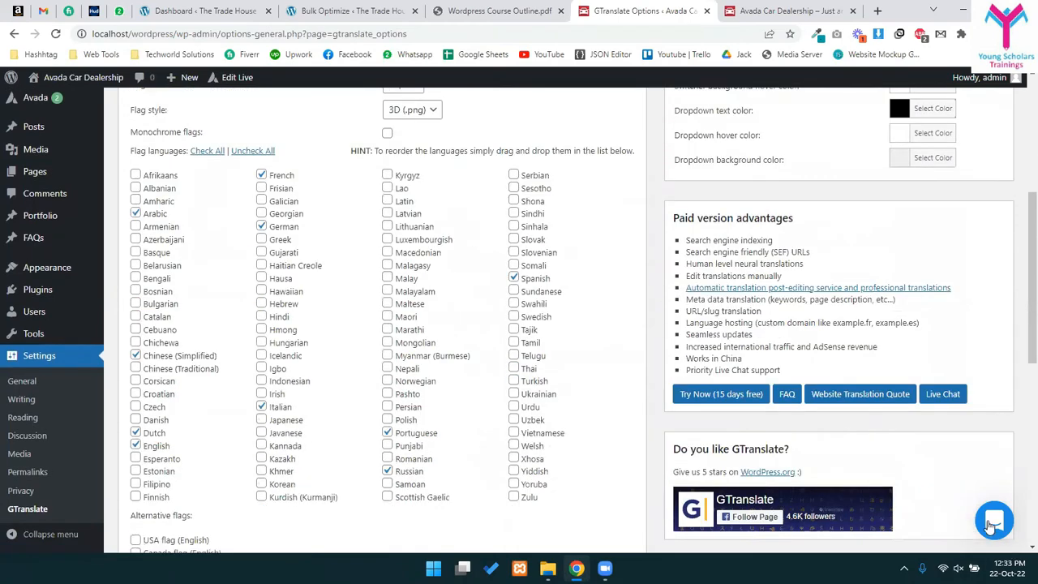
scroll(271, 399, up, 5)
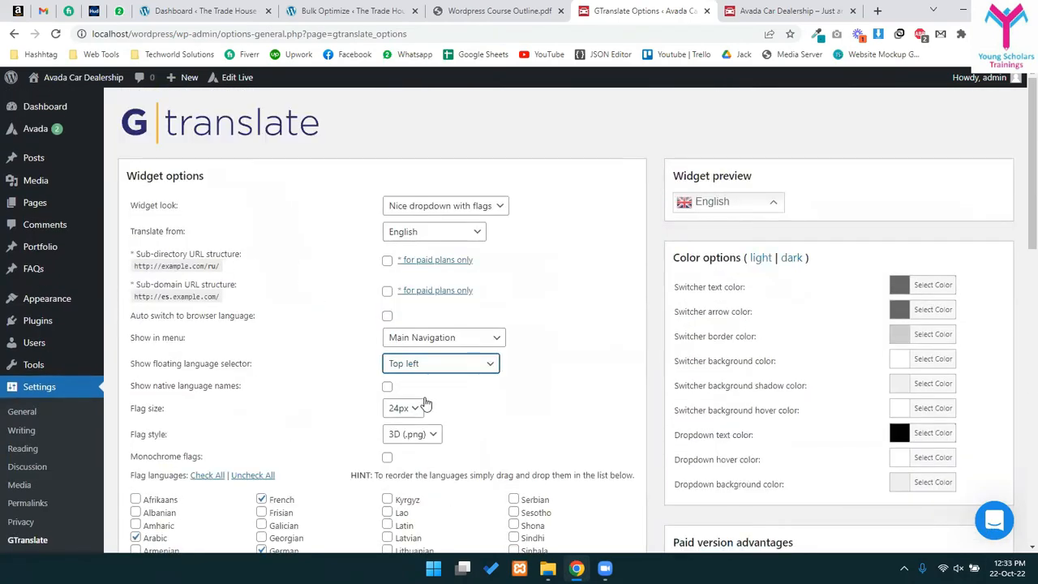
scroll(387, 380, down, 2)
scroll(387, 379, down, 2)
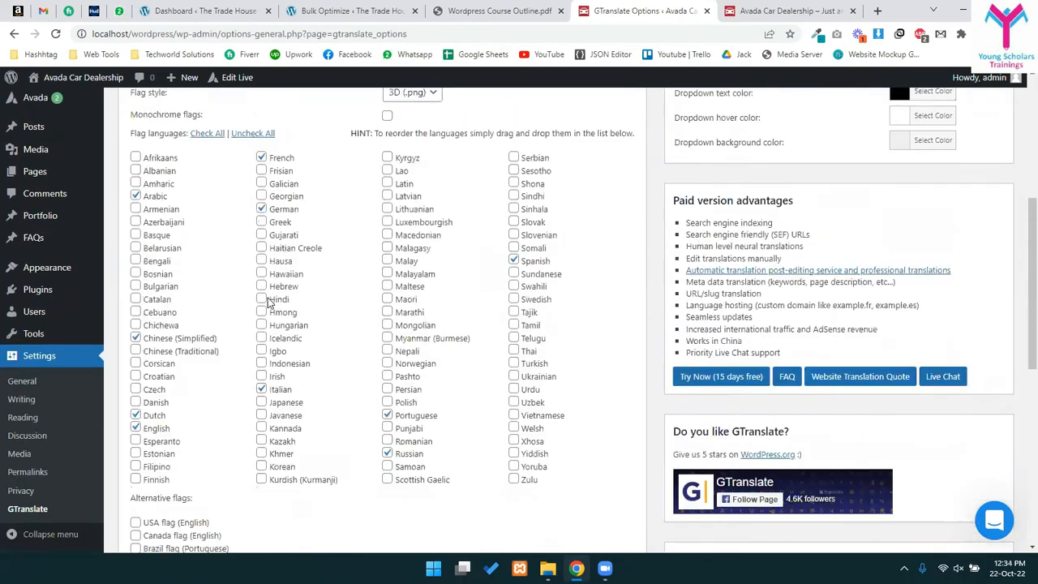
click(261, 227)
click(260, 175)
click(262, 175)
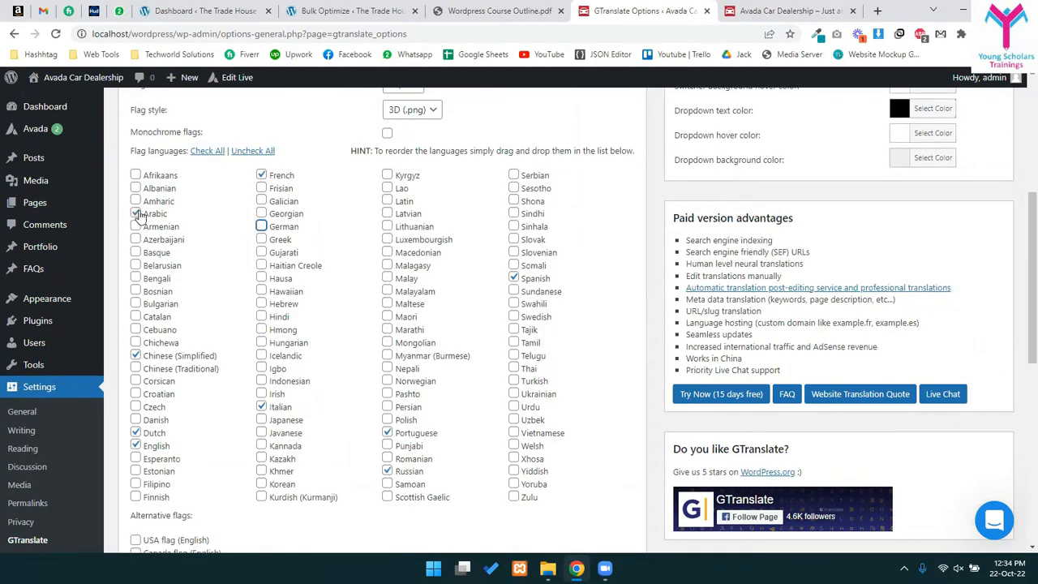
click(514, 278)
click(388, 434)
click(262, 406)
click(135, 433)
- Save the GTranslate settings
scroll(276, 391, down, 1)
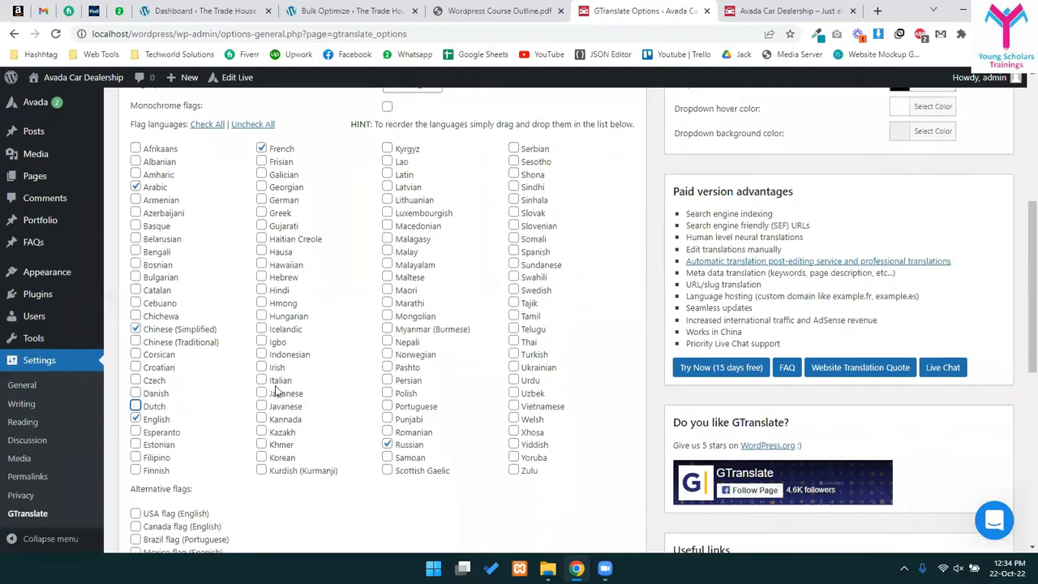
scroll(275, 392, down, 5)
scroll(589, 417, down, 2)
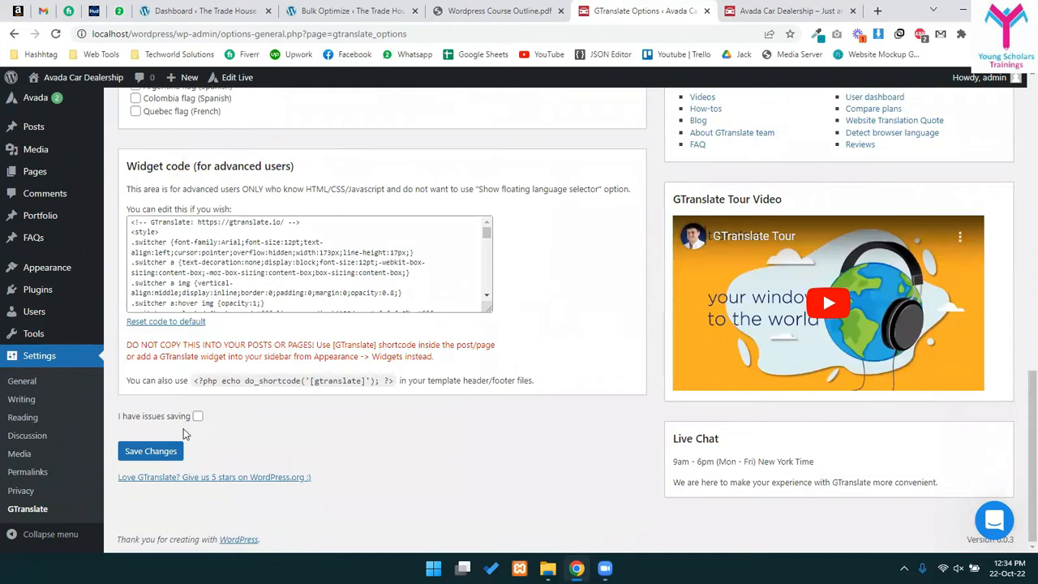
click(160, 451)
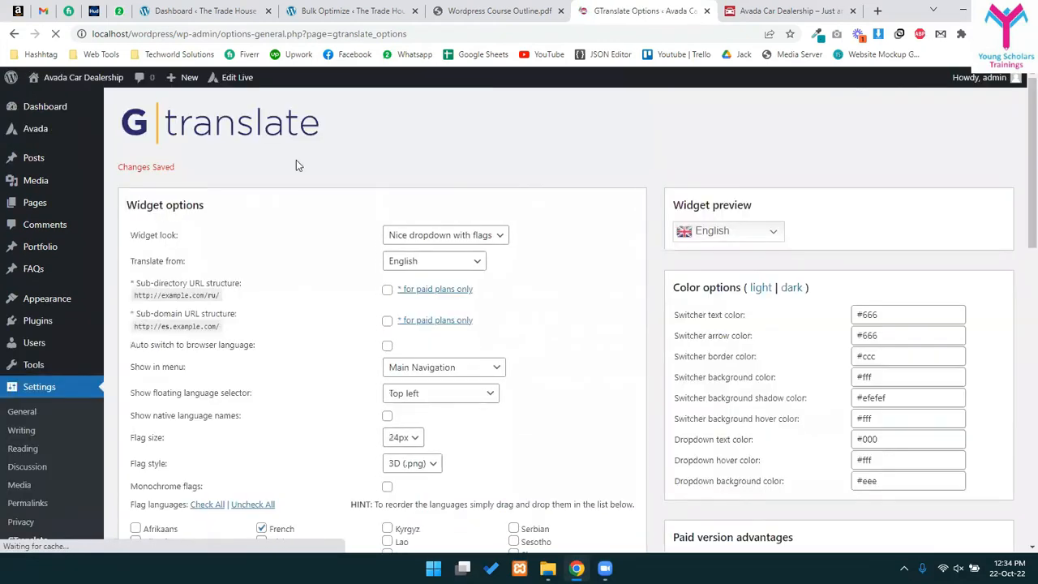
- Open the live homepage in a new tab, test its language dropdown, then return to GTranslate Options
right_click(55, 77)
click(93, 82)
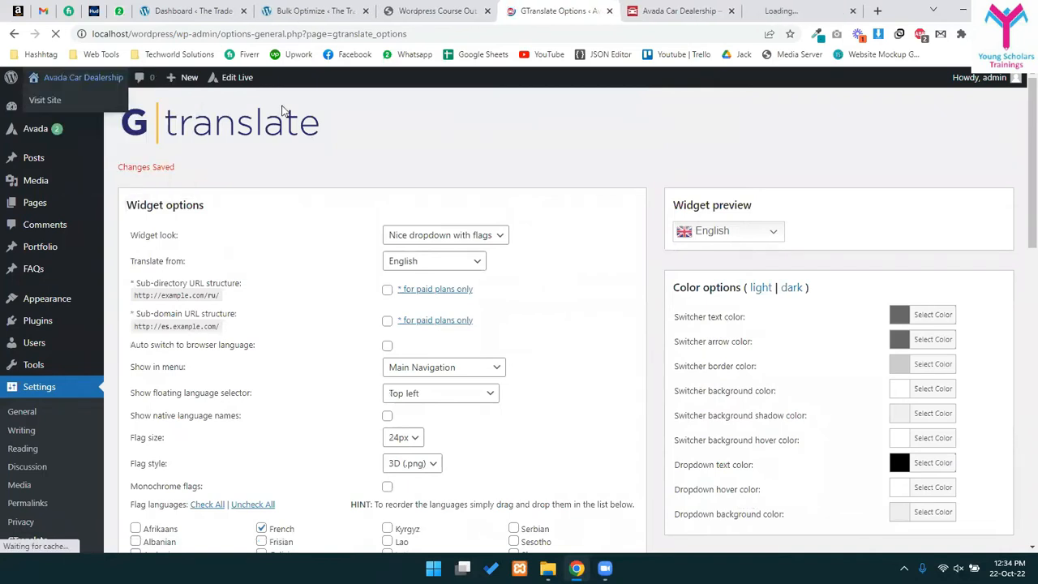
drag(795, 12, 673, 16)
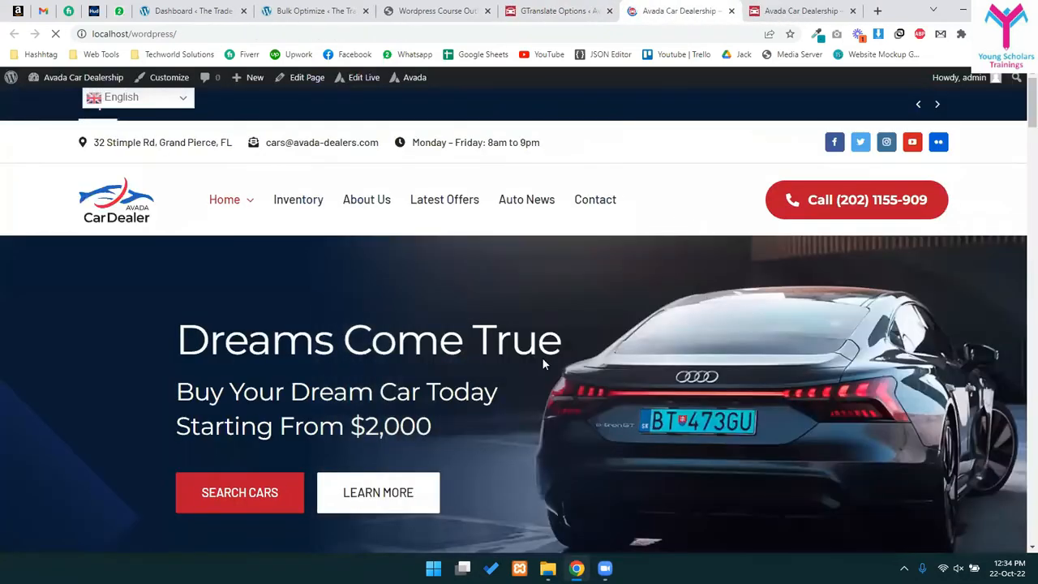
click(172, 107)
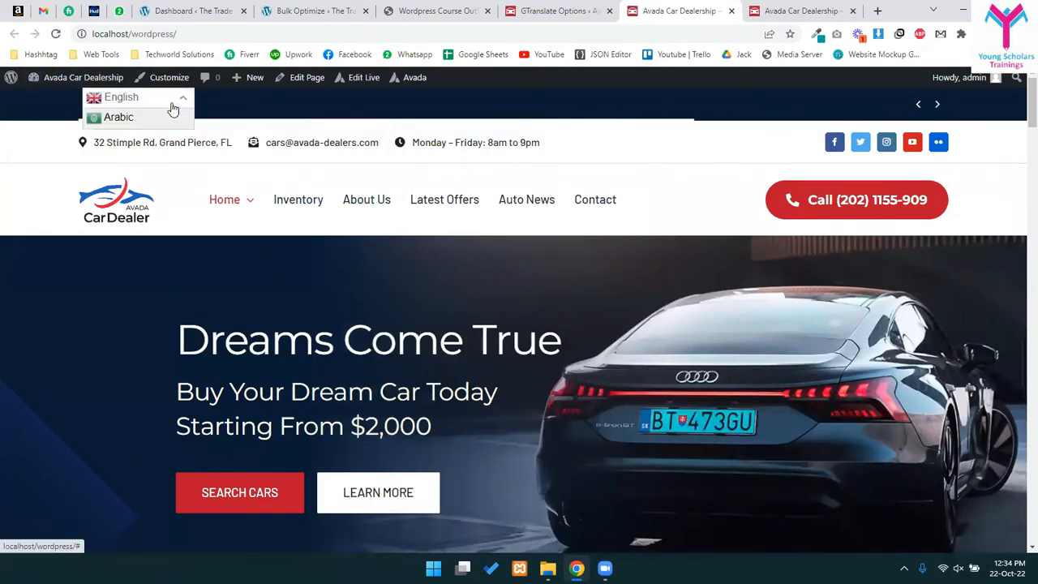
click(158, 106)
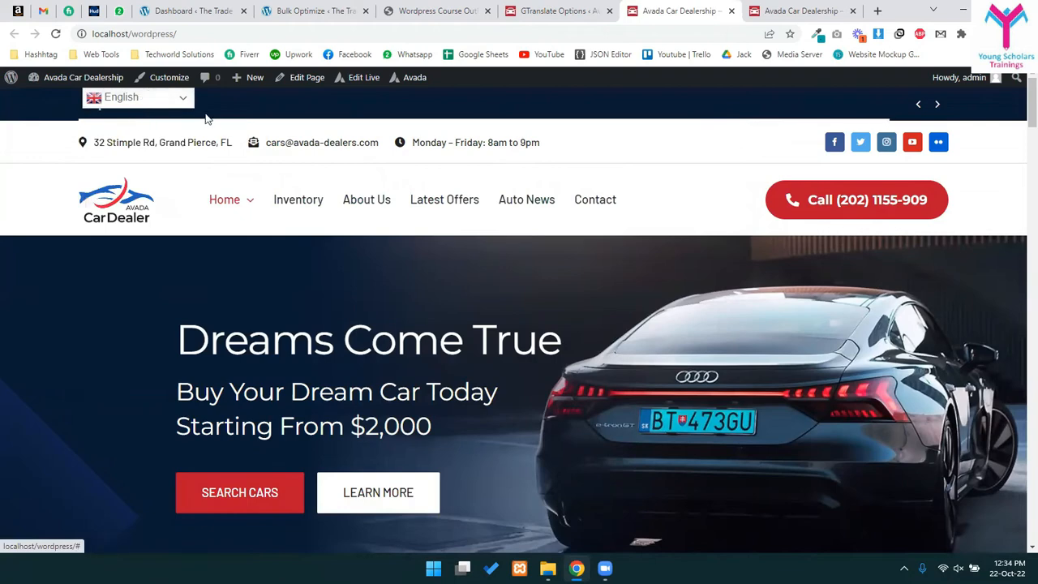
click(560, 10)
- Select the [gtranslate] shortcode text on the GTranslate Options page
scroll(430, 375, down, 2)
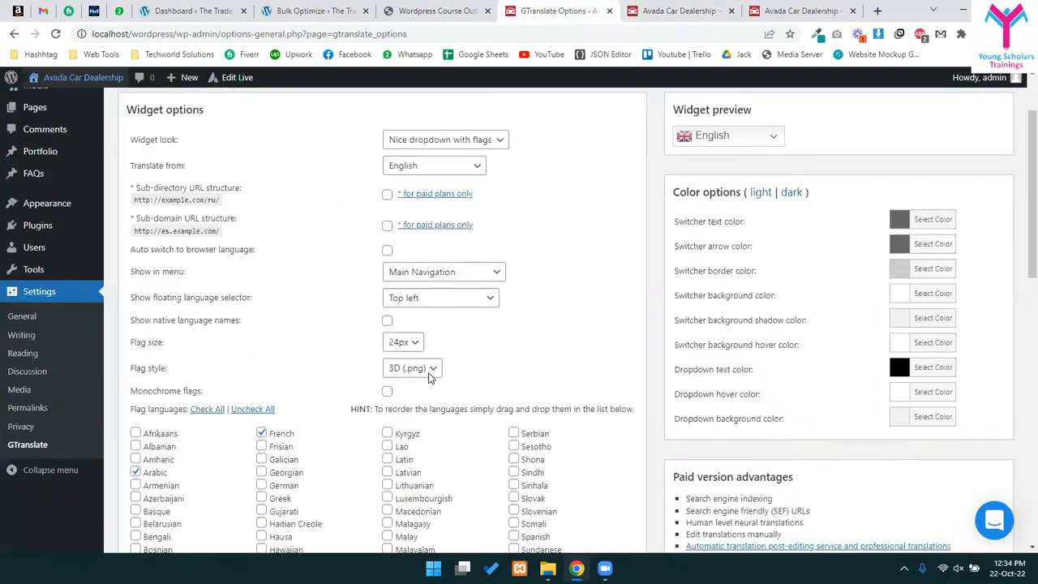
scroll(429, 375, down, 15)
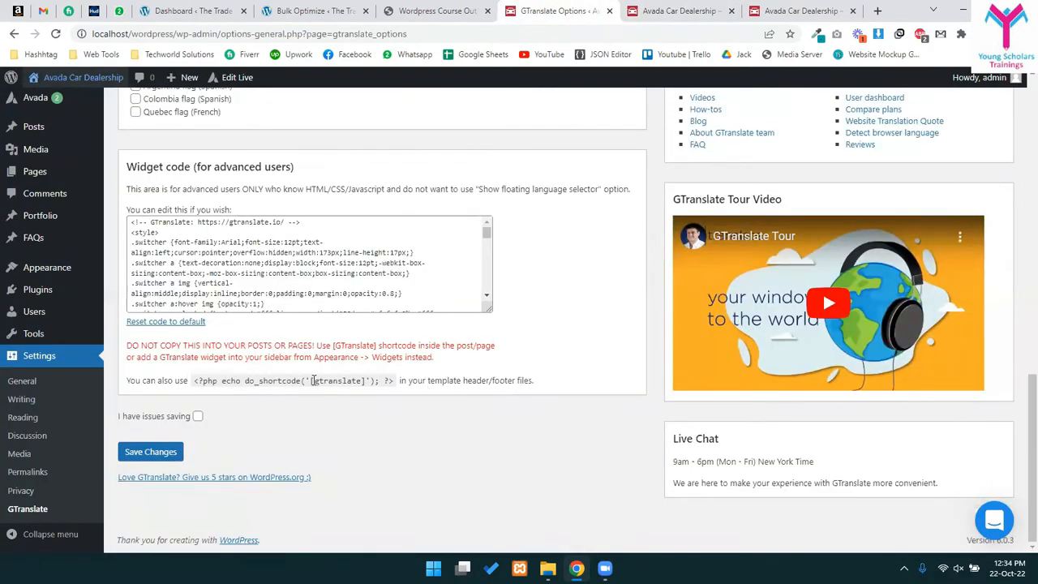
drag(311, 381, 364, 380)
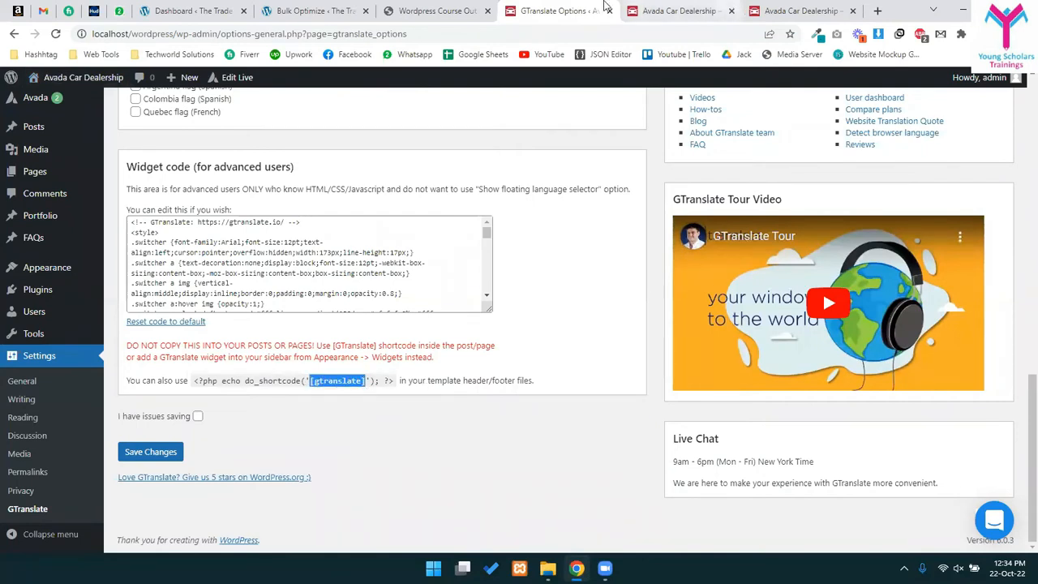
scroll(376, 291, up, 15)
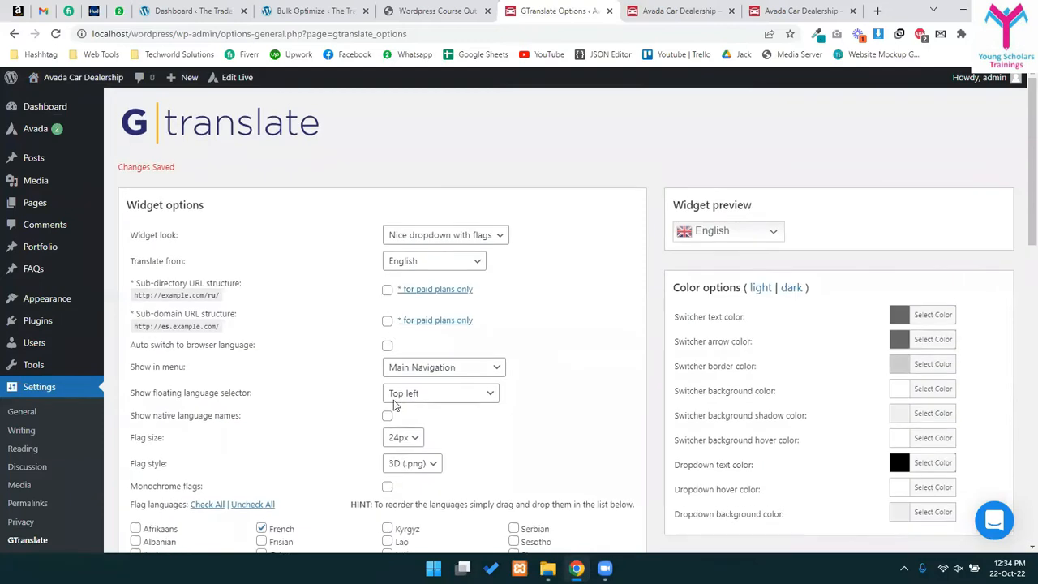
scroll(391, 430, down, 3)
- Set menu placement to None and floating selector to No, then show the homepage tab
click(440, 175)
click(412, 190)
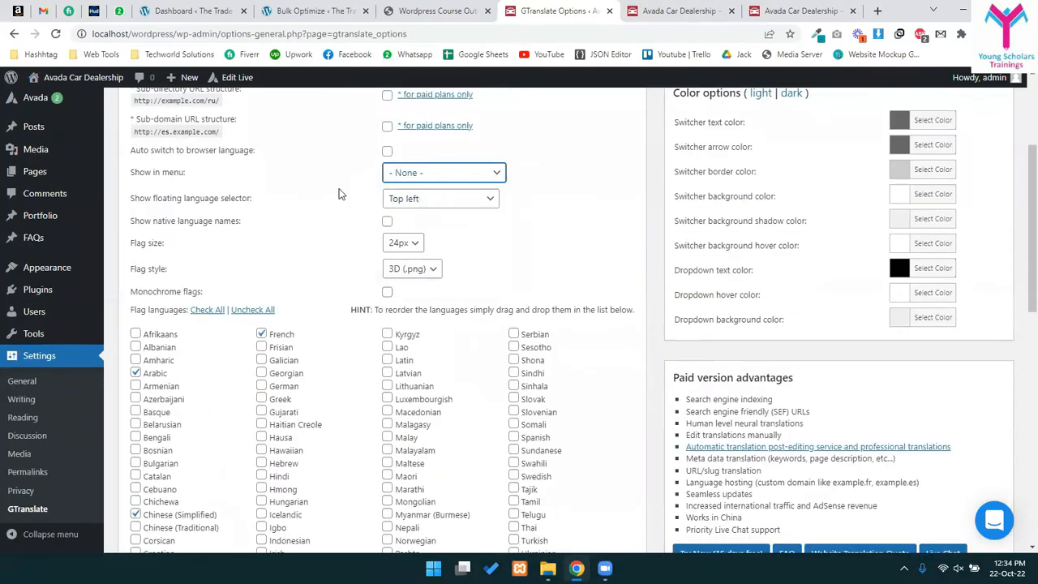
click(435, 203)
click(406, 214)
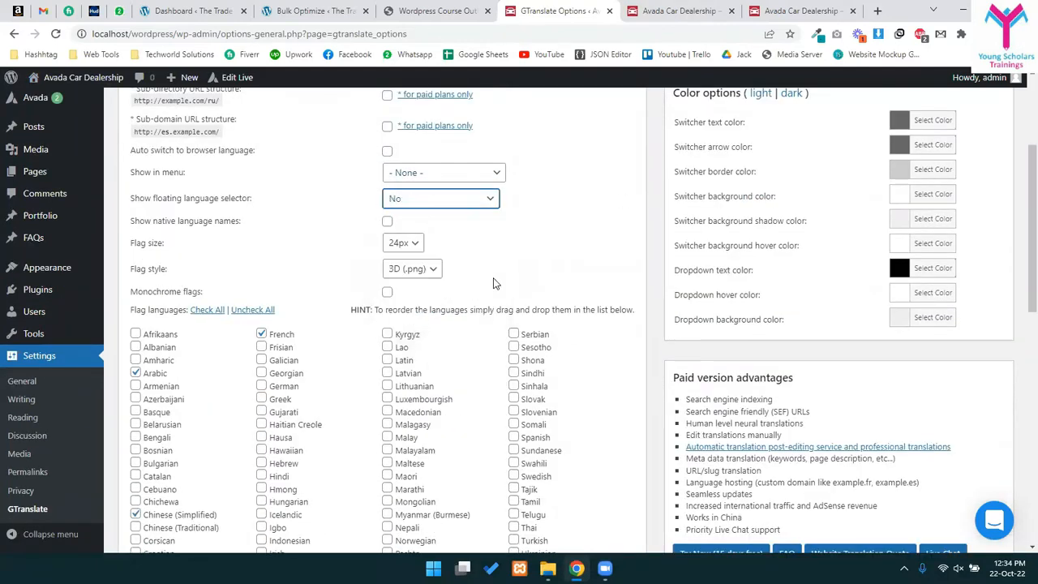
scroll(92, 431, down, 10)
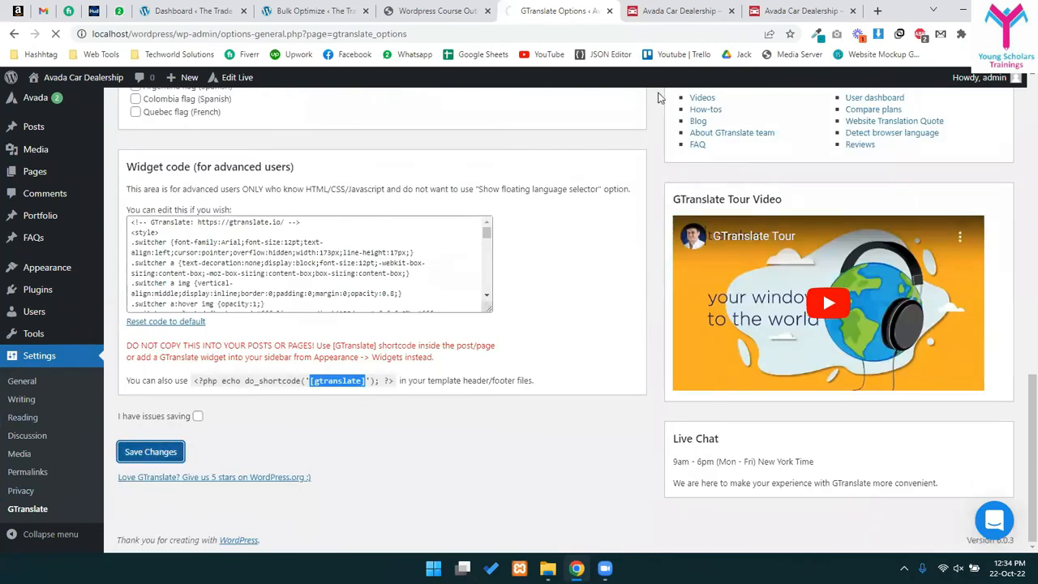
click(693, 10)
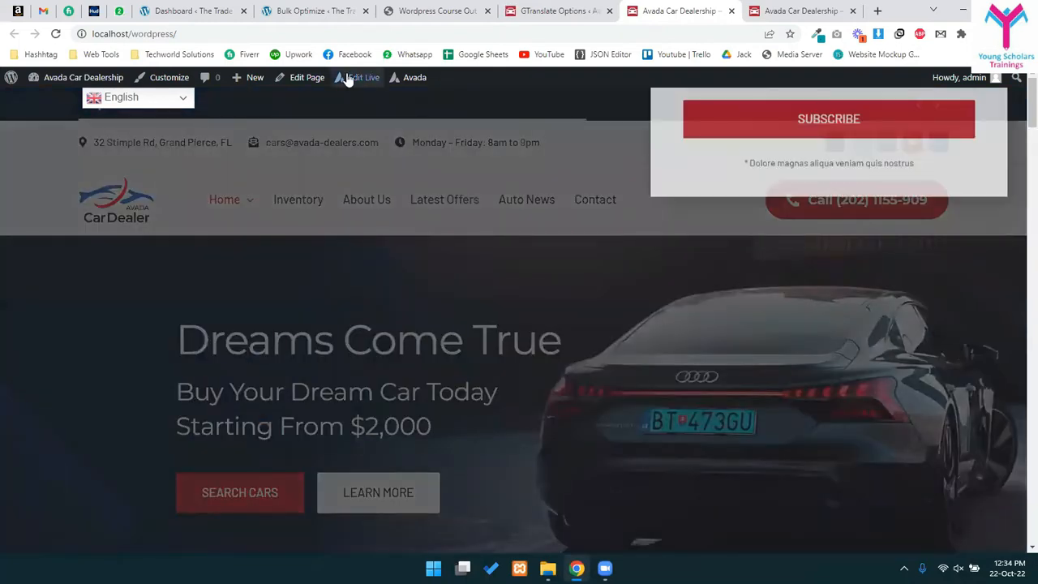
- Open Main Header via Edit Live, glance back at GTranslate settings, then return to the header editor
mouse_move(361, 77)
click(405, 143)
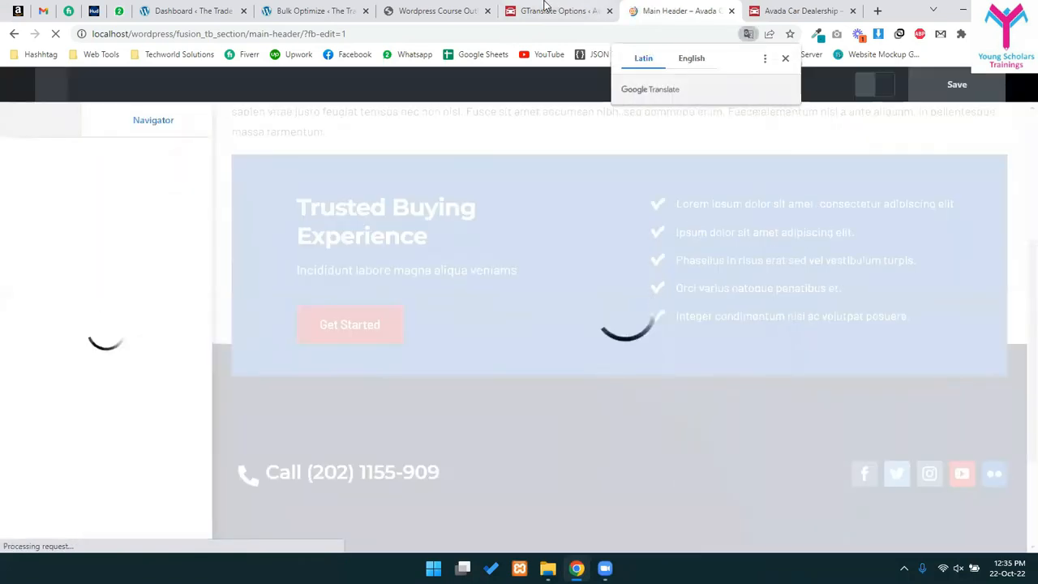
click(560, 11)
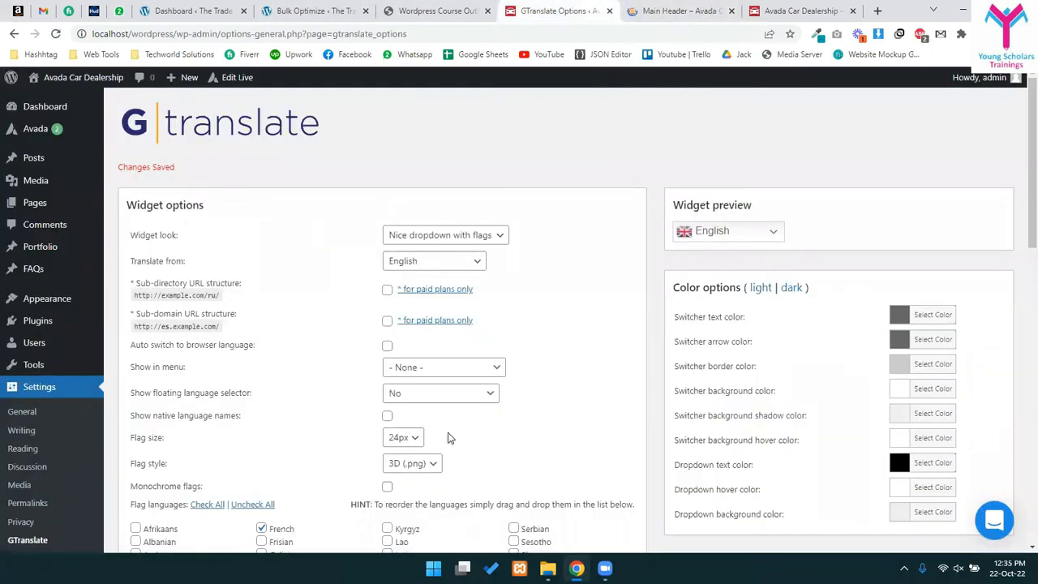
scroll(458, 438, down, 5)
scroll(473, 468, down, 5)
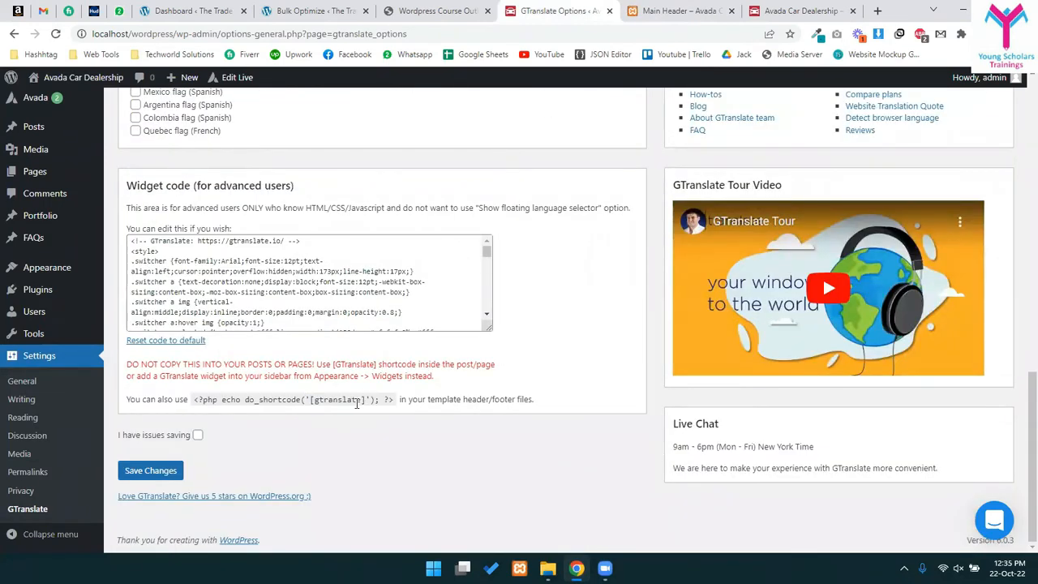
click(626, 10)
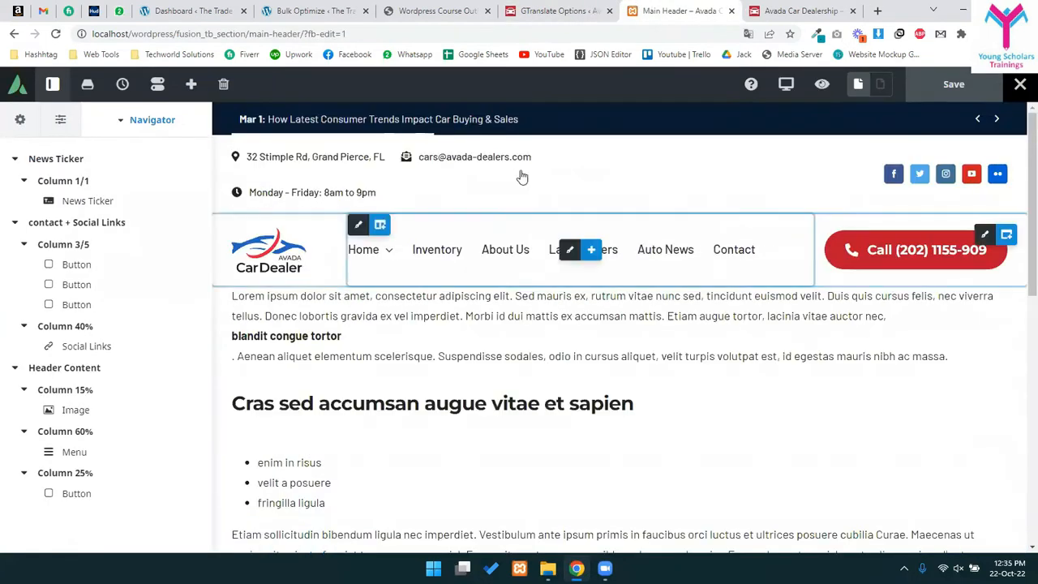
click(466, 156)
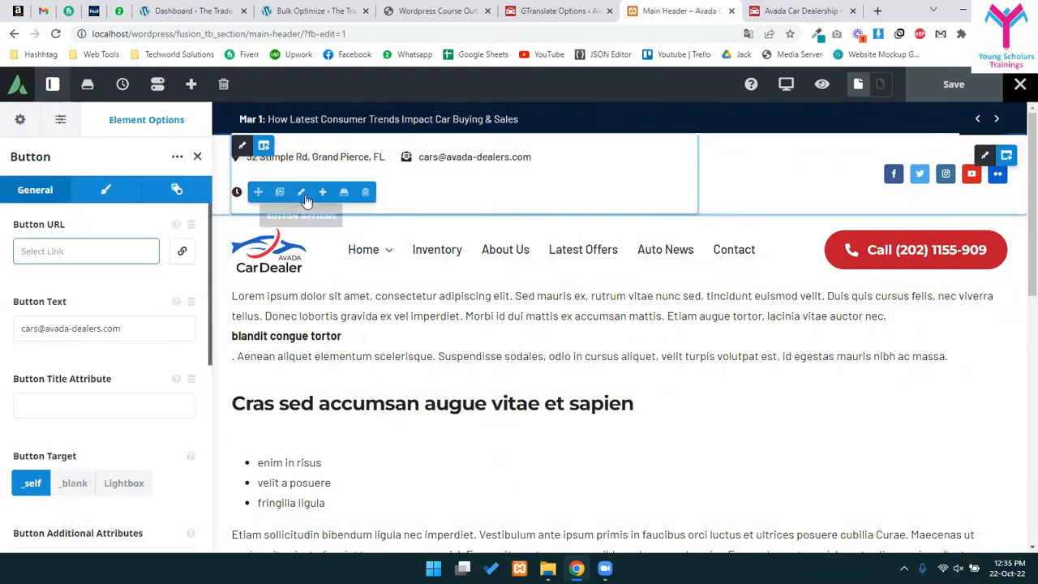
click(273, 144)
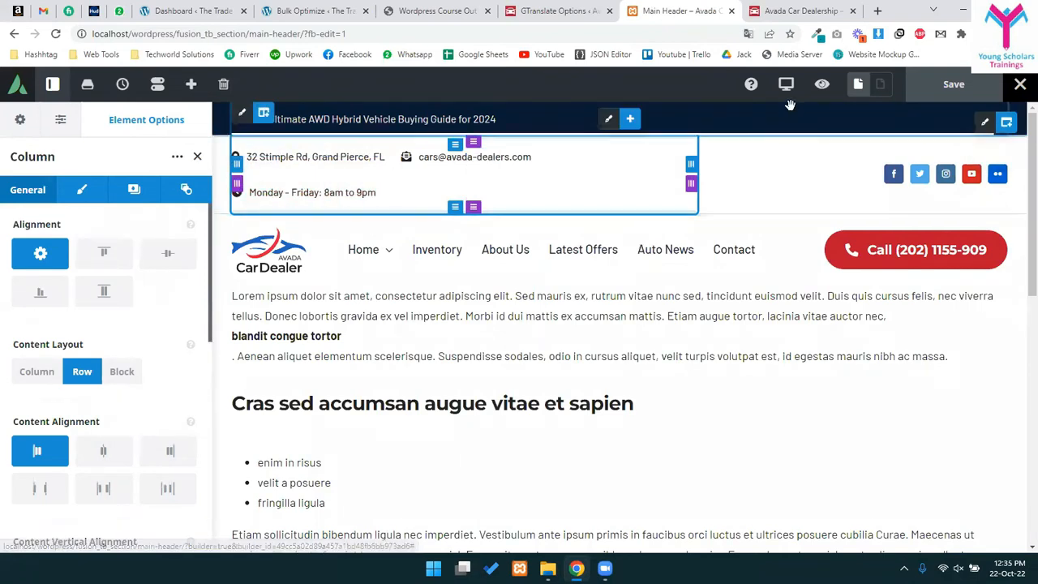
click(21, 122)
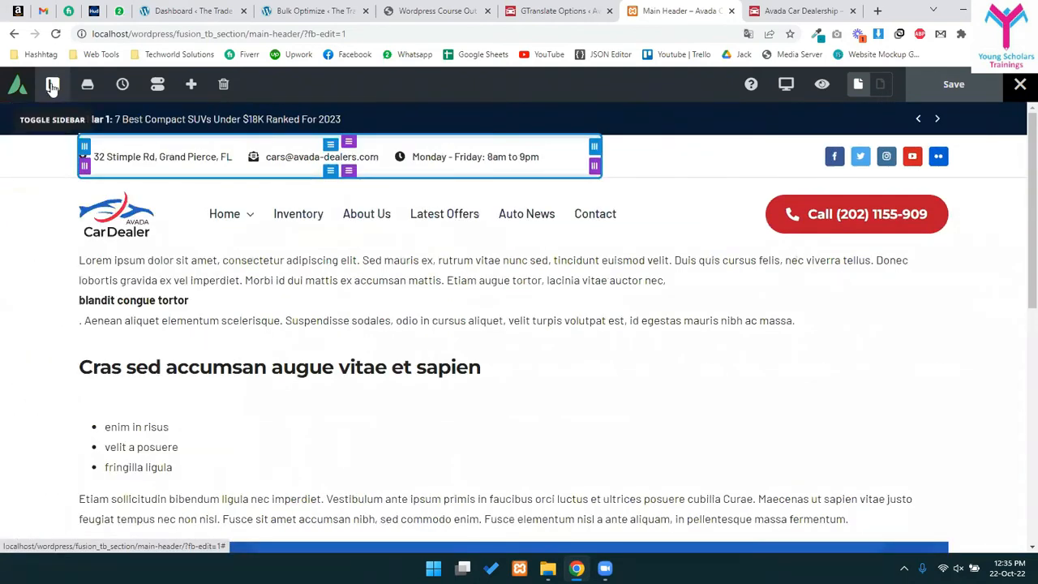
click(51, 86)
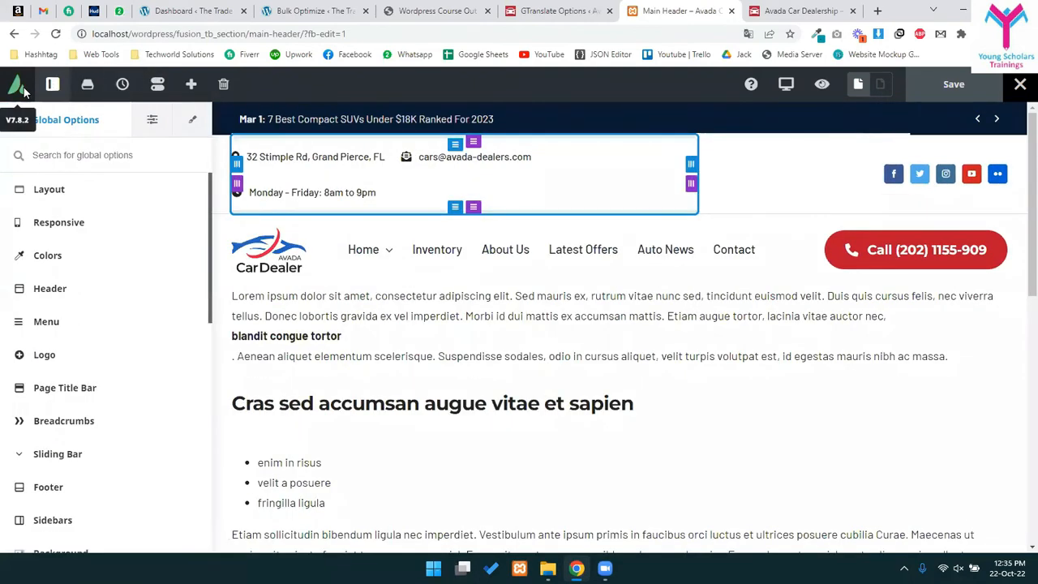
click(506, 259)
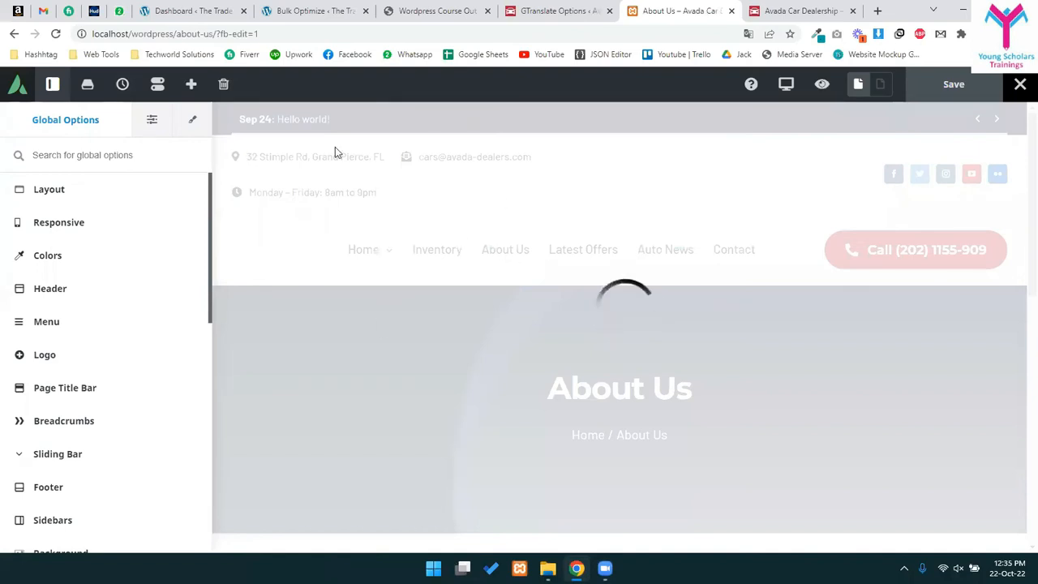
click(12, 35)
click(13, 35)
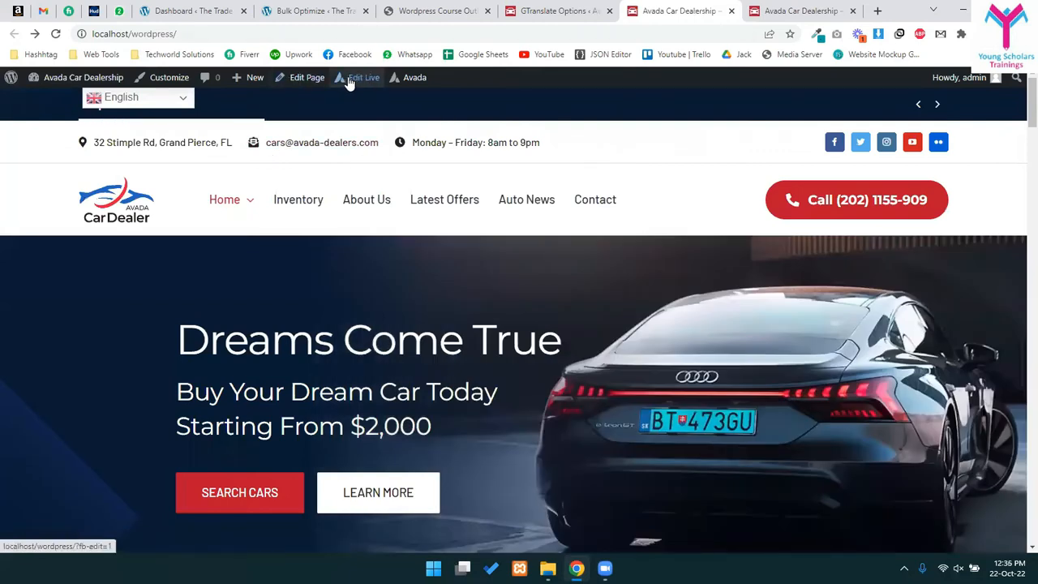
mouse_move(361, 77)
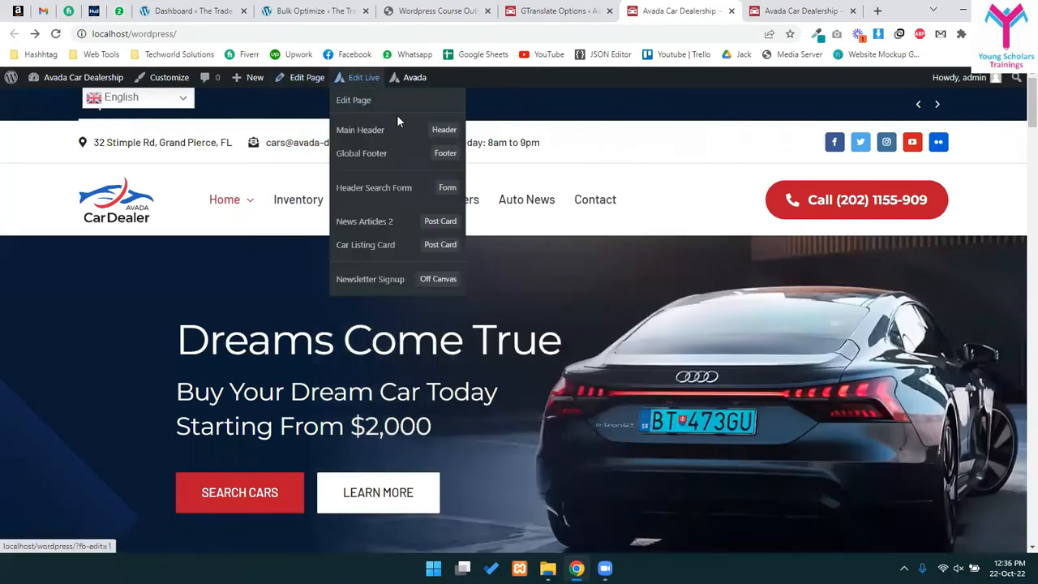
click(396, 141)
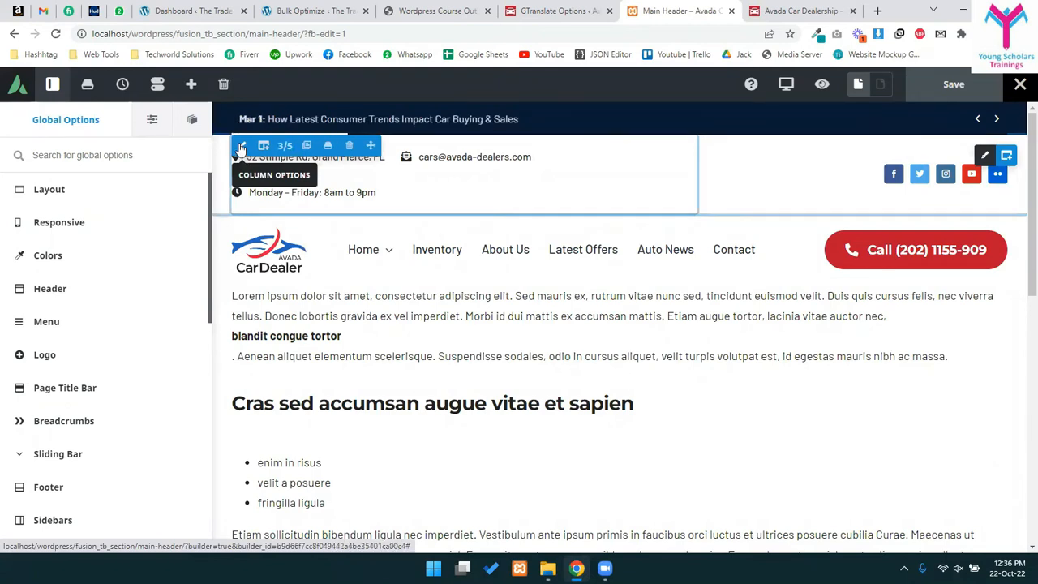
- Add a Text Block element below the contact details column, found by searching 'tex'
click(241, 148)
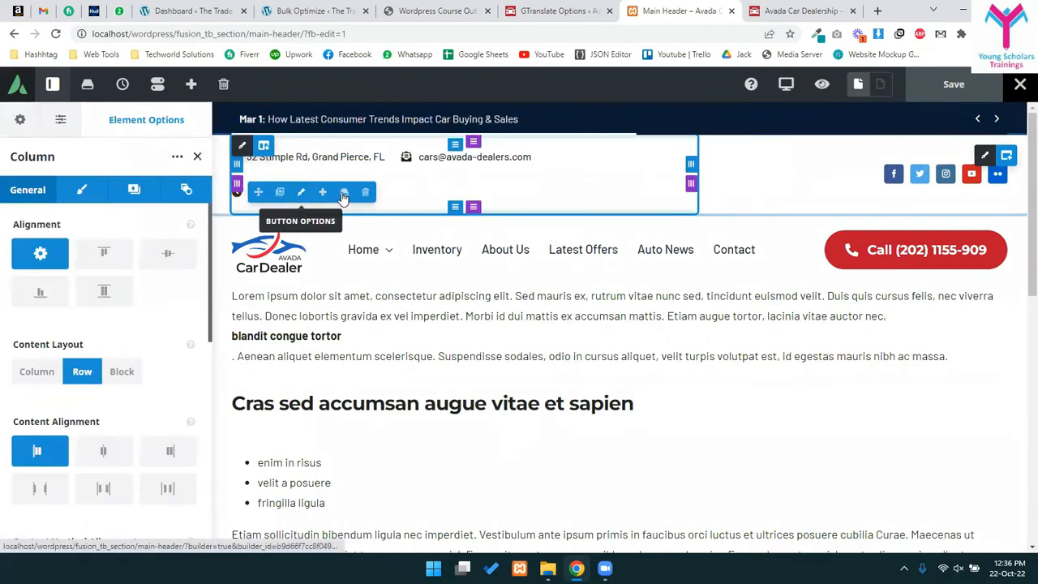
click(322, 192)
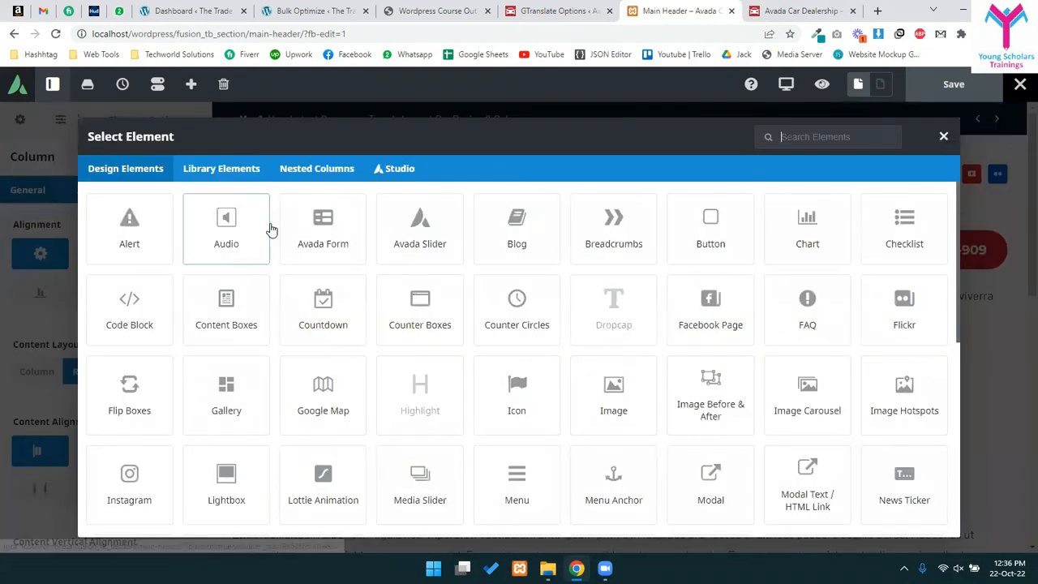
click(791, 136)
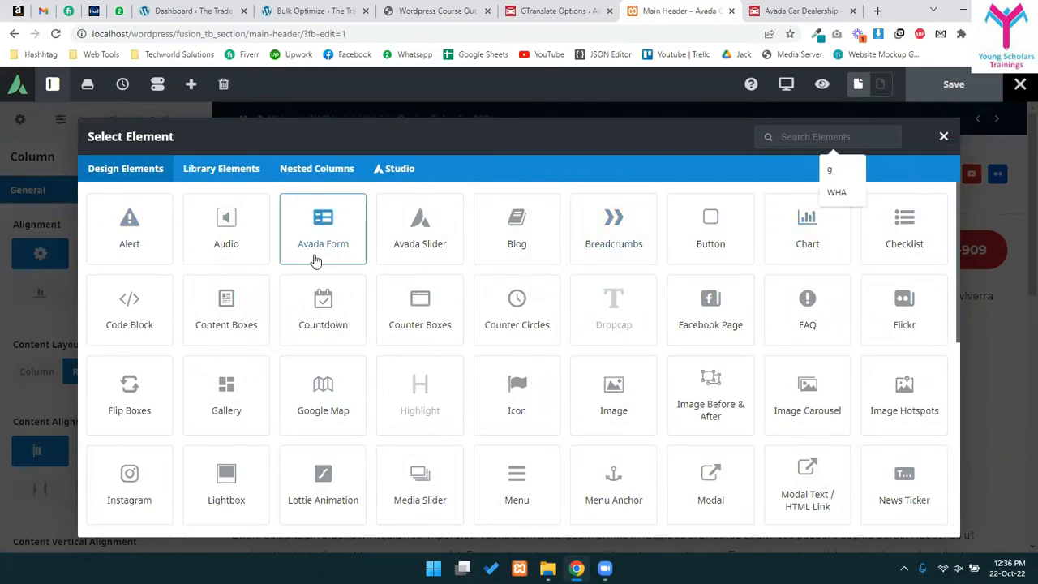
text(sho)
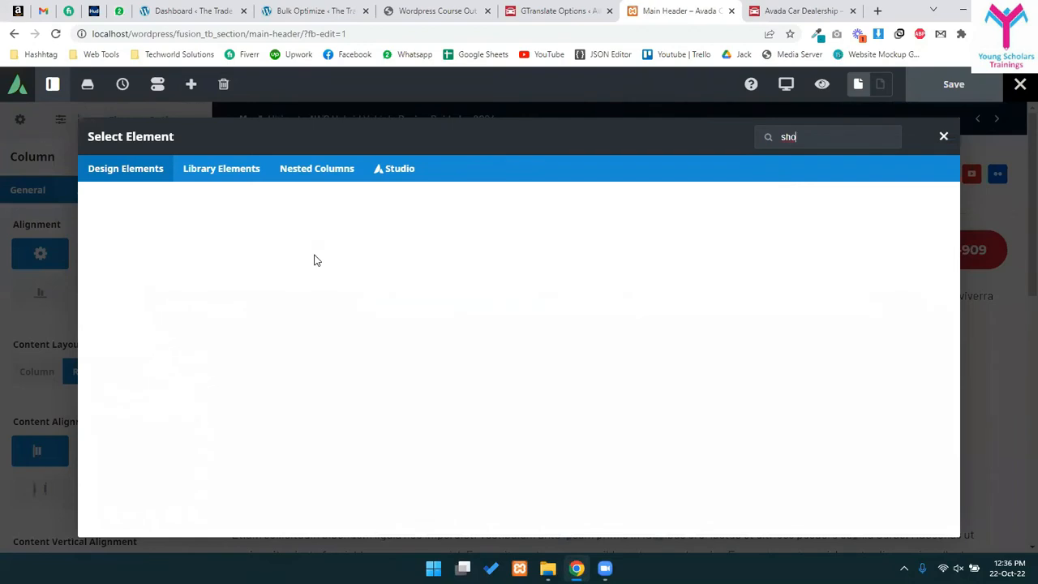
key(BackSpace)
key(BackSpace)
key(BackSpace)
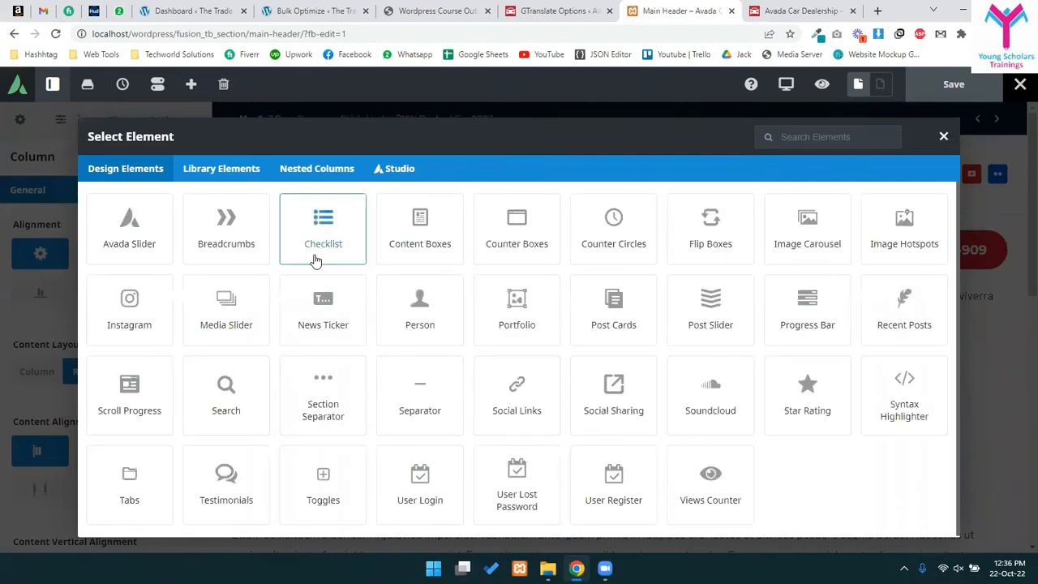
text(tex)
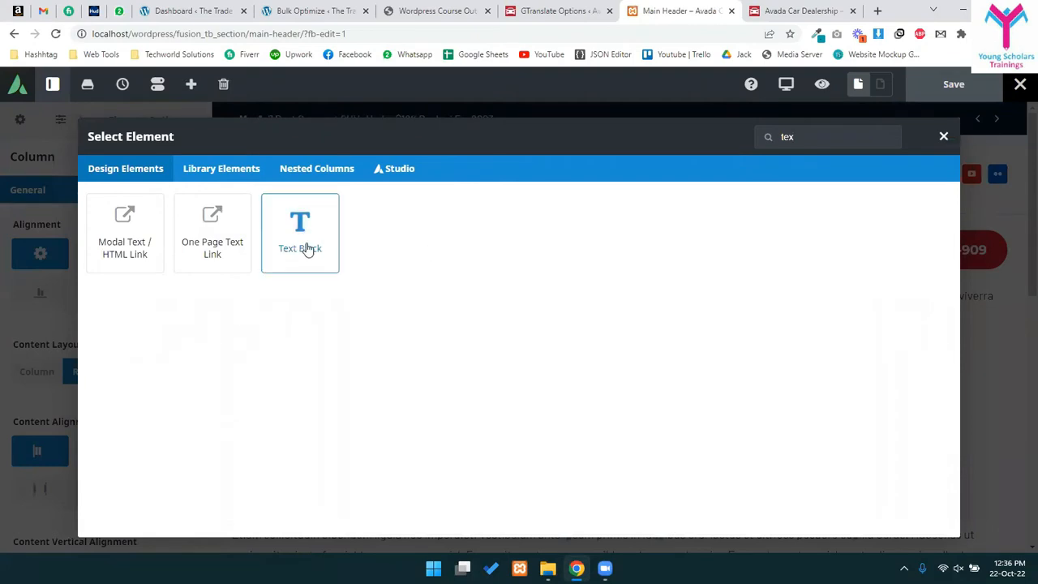
click(304, 244)
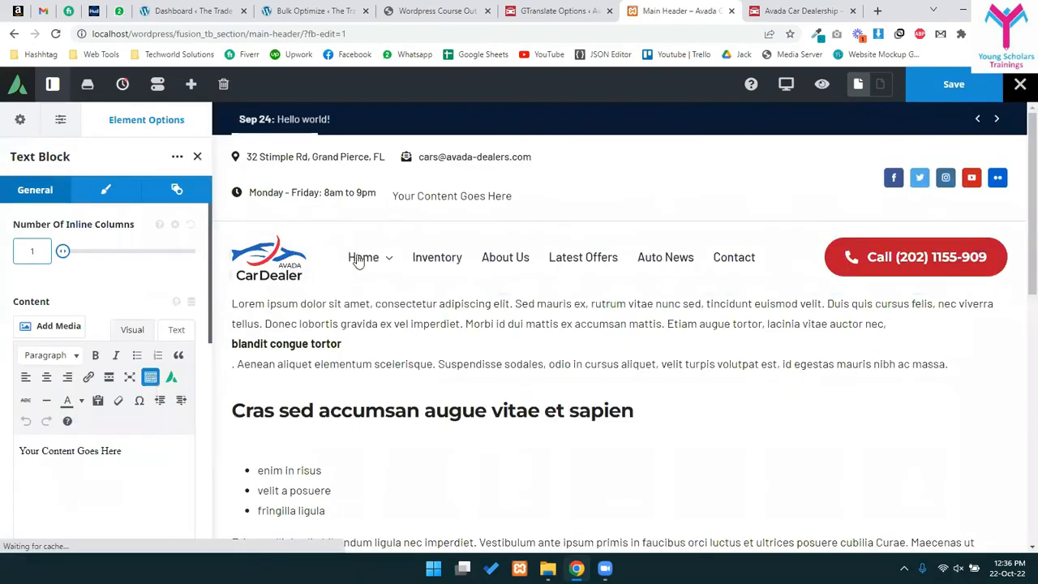
- Fill the text block with [gtranslate], save the Main Header, and view the homepage
click(43, 468)
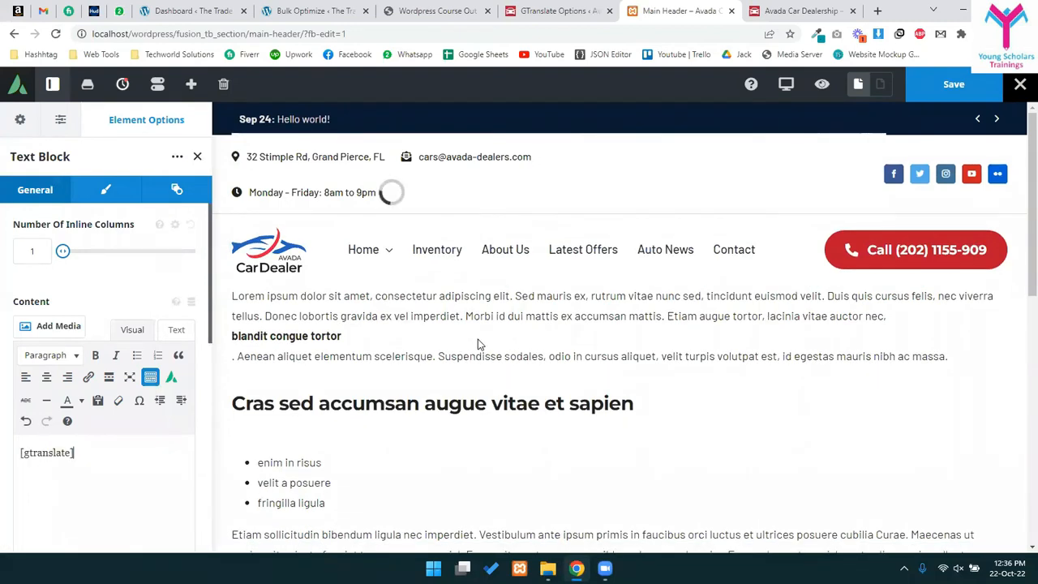
click(918, 96)
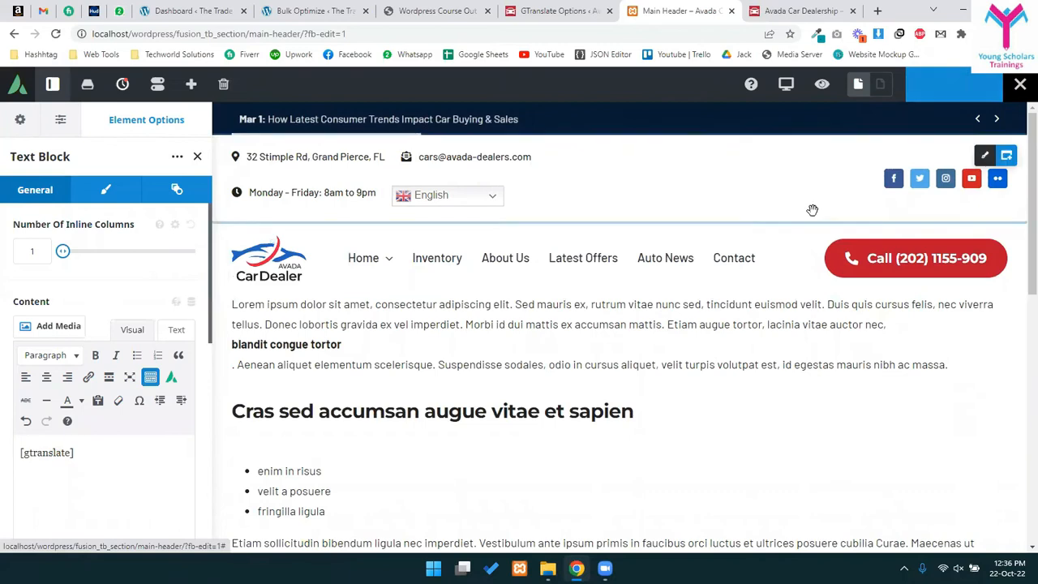
click(790, 6)
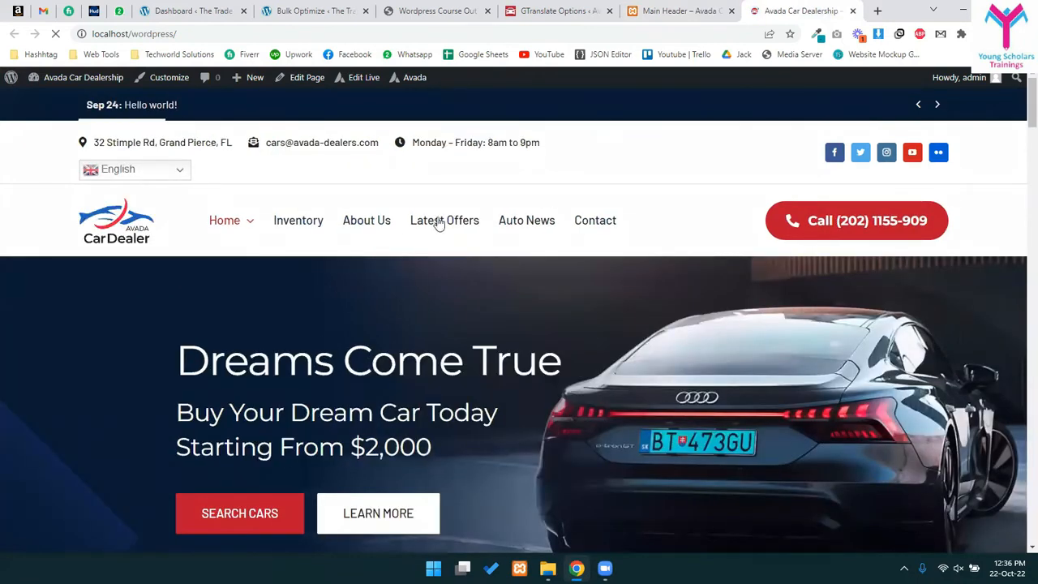
- Translate the homepage into Chinese (Simplified) from the header dropdown and scroll through it
click(140, 175)
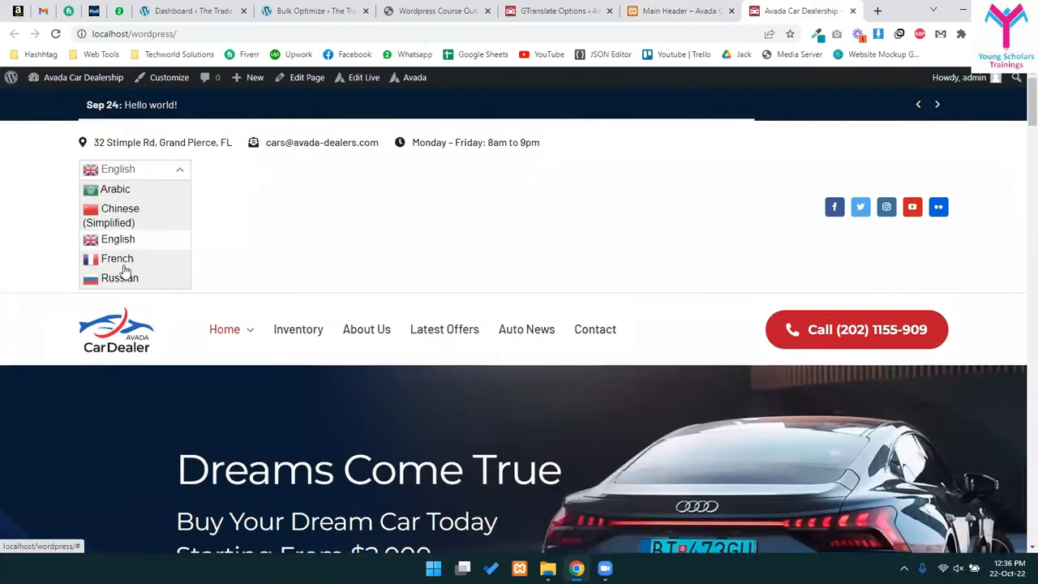
click(134, 217)
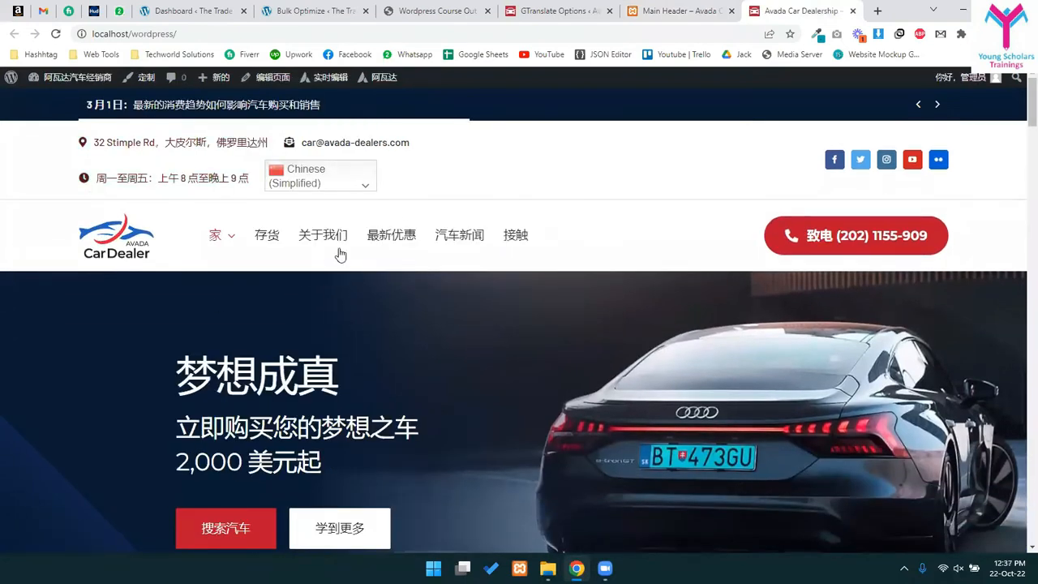
scroll(413, 357, down, 20)
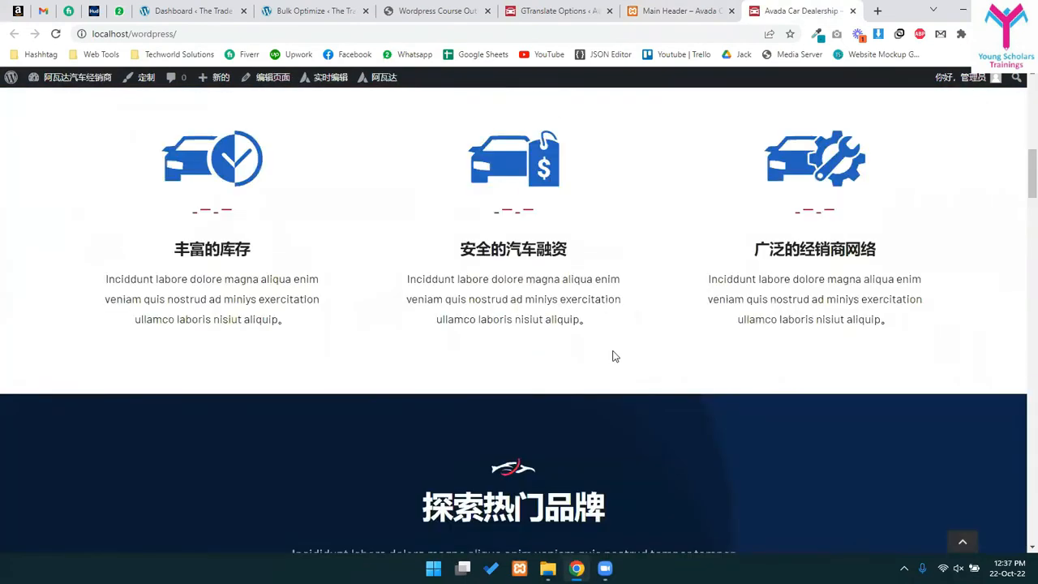
scroll(319, 342, down, 3)
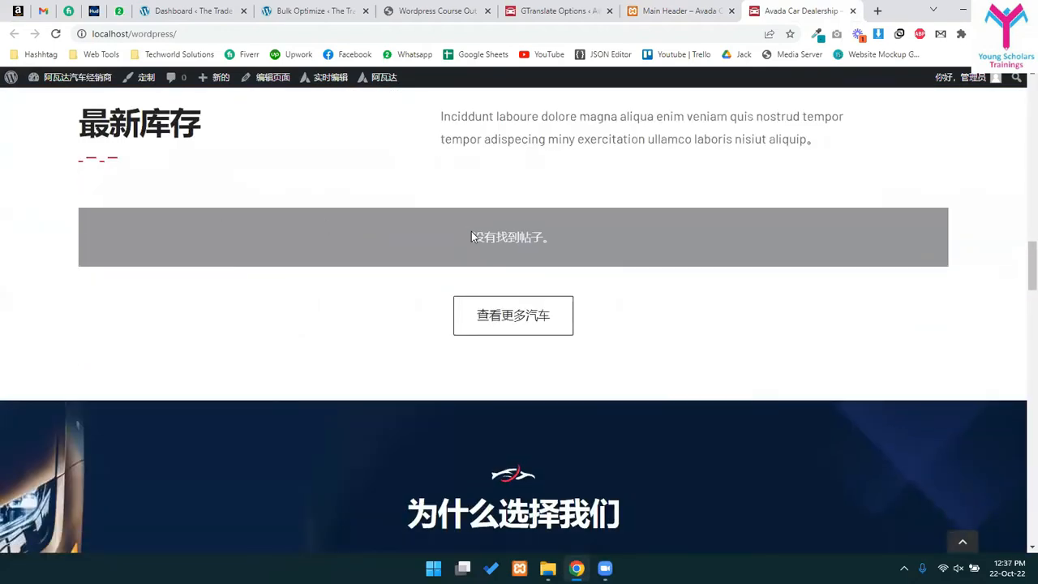
scroll(454, 341, down, 5)
scroll(522, 349, up, 2)
- Select the untranslated intro paragraph text several times to inspect it
drag(299, 302, 677, 325)
click(256, 401)
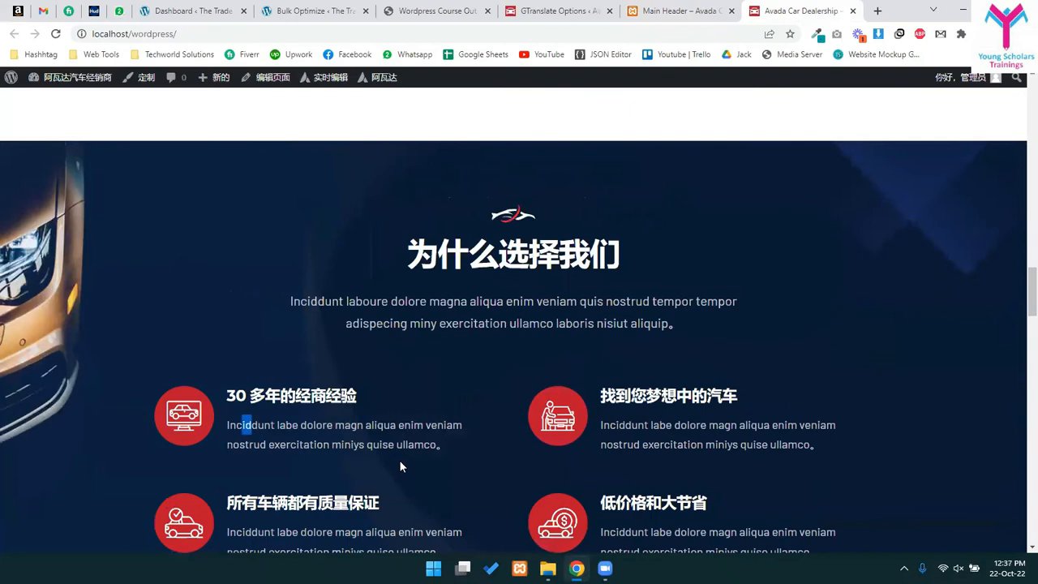
drag(399, 466, 376, 464)
drag(300, 302, 662, 325)
click(357, 293)
drag(295, 293, 673, 326)
click(584, 279)
drag(346, 301, 721, 306)
drag(378, 301, 620, 302)
triple_click(463, 300)
click(355, 301)
triple_click(486, 313)
click(450, 324)
drag(318, 300, 633, 326)
scroll(581, 292, up, 20)
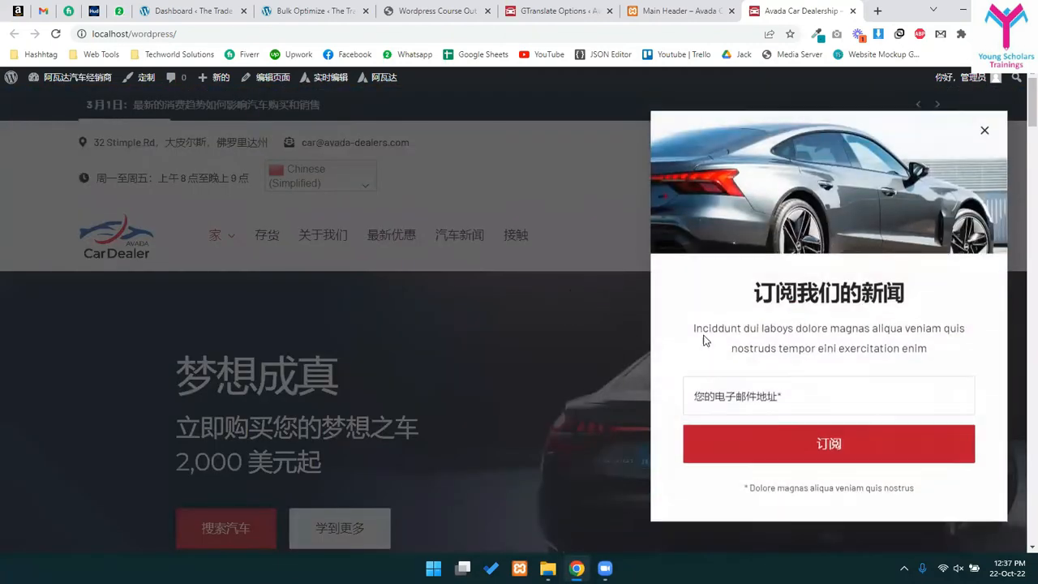
- Close the newsletter popup and switch the site language to Arabic
click(983, 147)
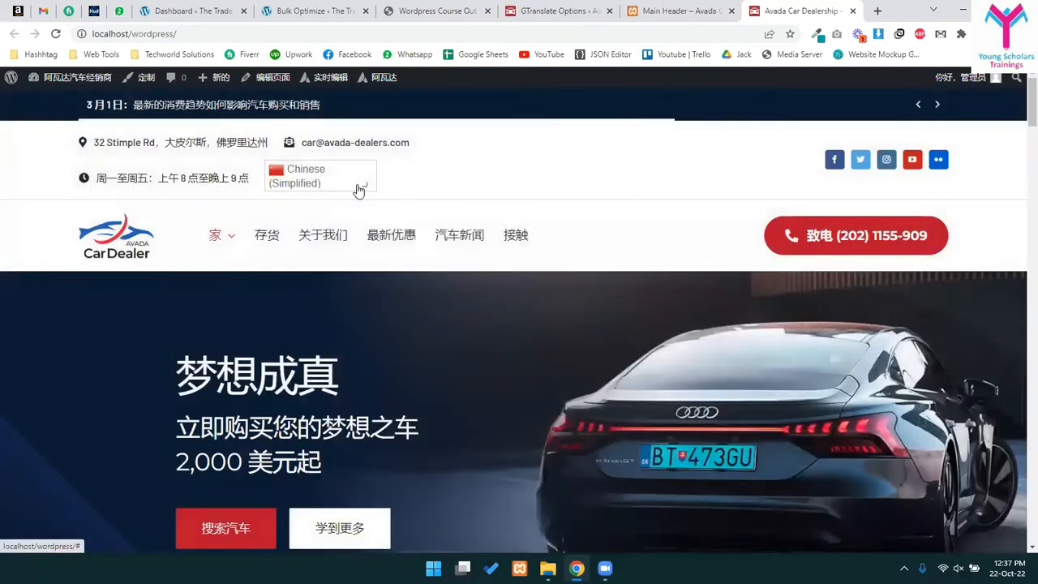
click(359, 191)
click(304, 203)
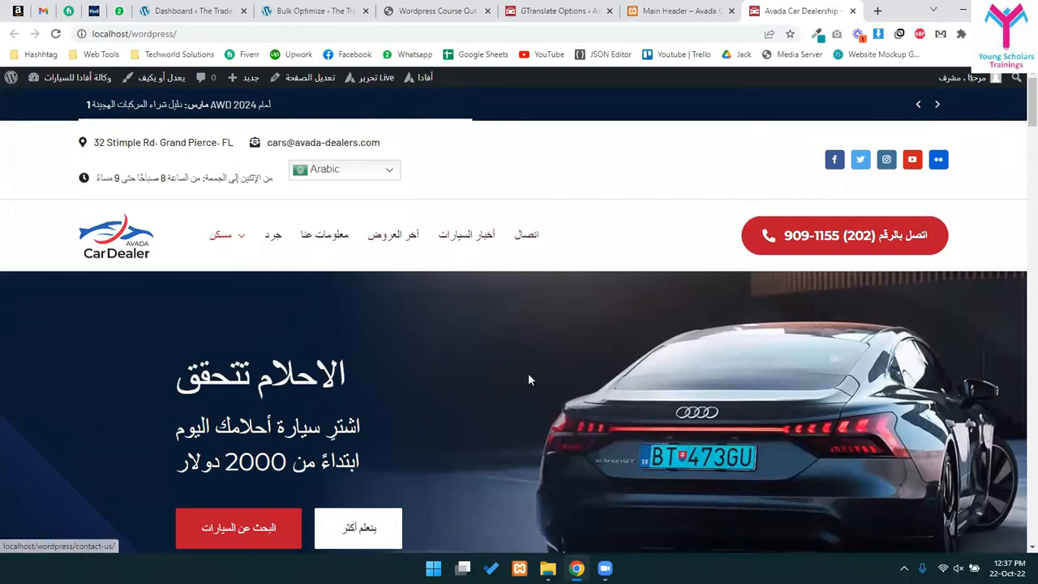
- Scroll through the Arabic homepage and select the brand section description text
scroll(497, 341, down, 5)
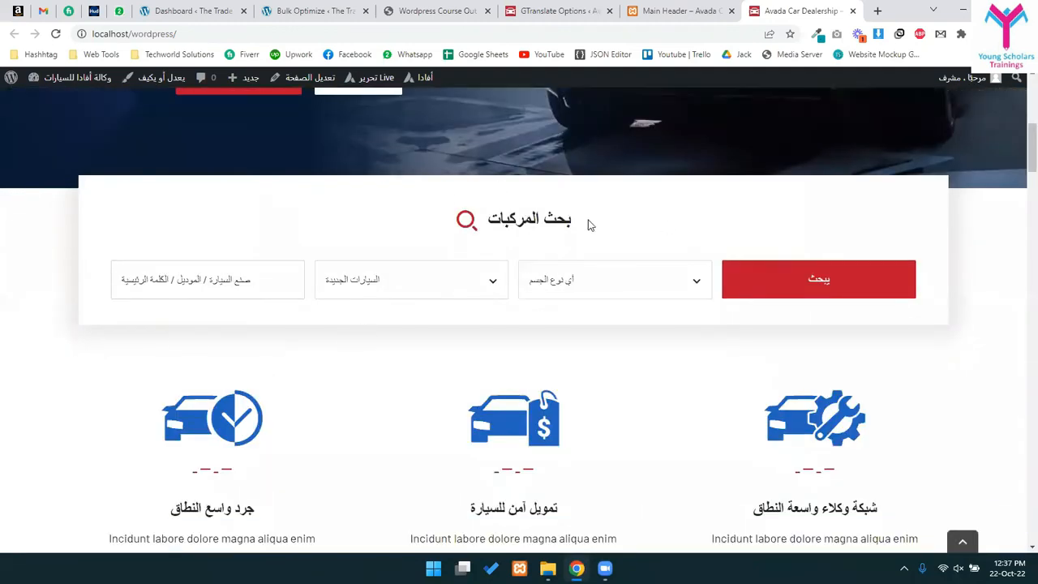
scroll(419, 394, down, 5)
scroll(597, 294, up, 4)
scroll(390, 220, down, 3)
drag(390, 219, 609, 308)
scroll(519, 305, down, 2)
click(357, 290)
drag(337, 294, 600, 348)
scroll(607, 371, up, 15)
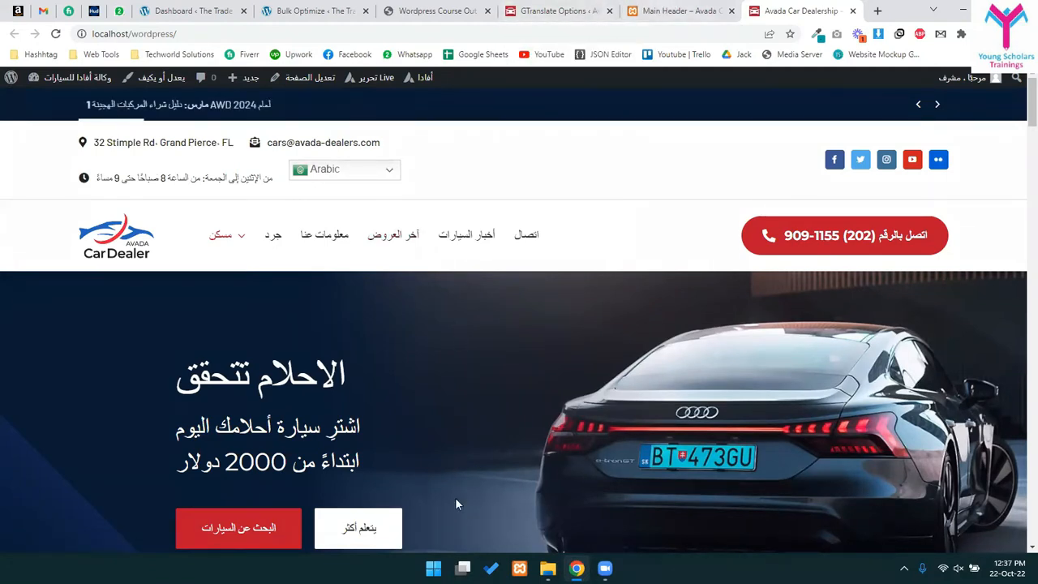
- Open and close the header language list a few times to review the languages
click(358, 179)
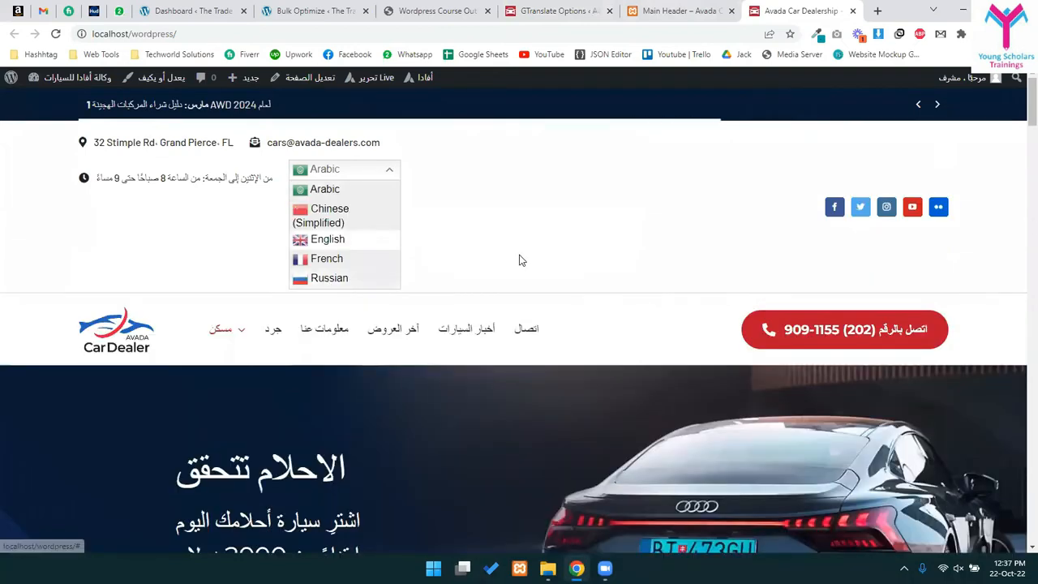
click(521, 257)
click(374, 172)
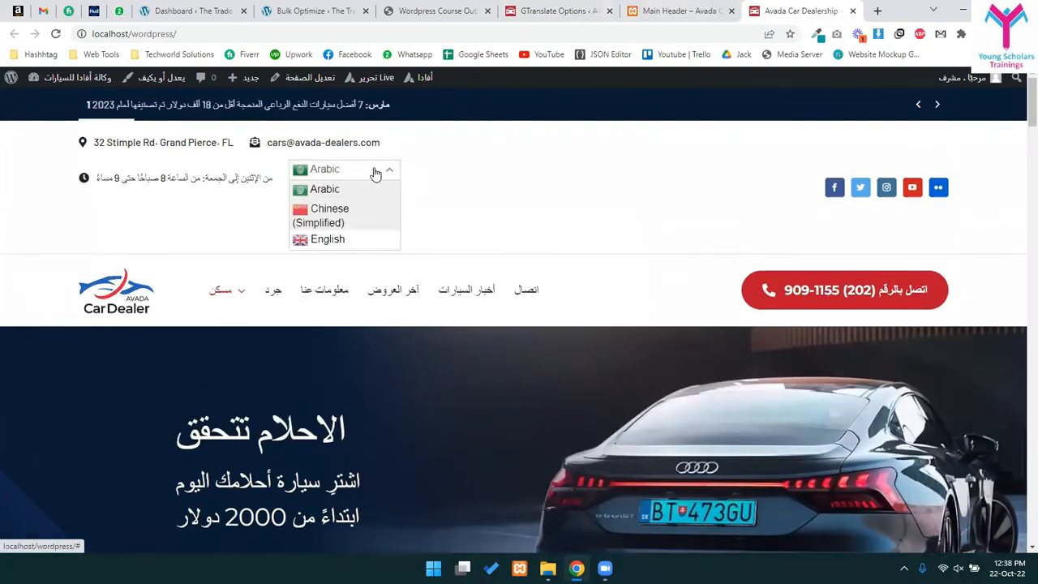
click(375, 172)
click(375, 172)
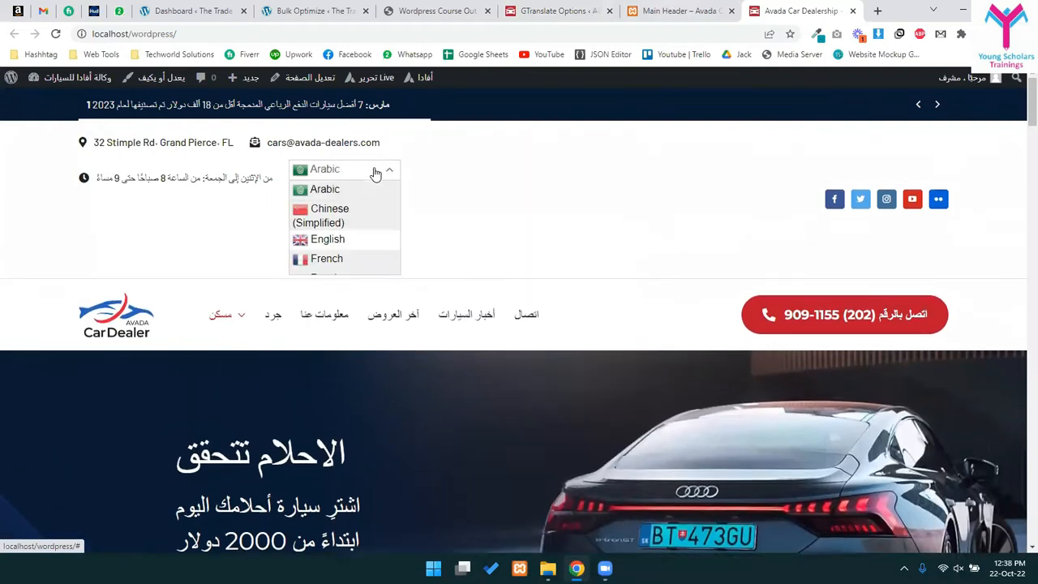
click(374, 172)
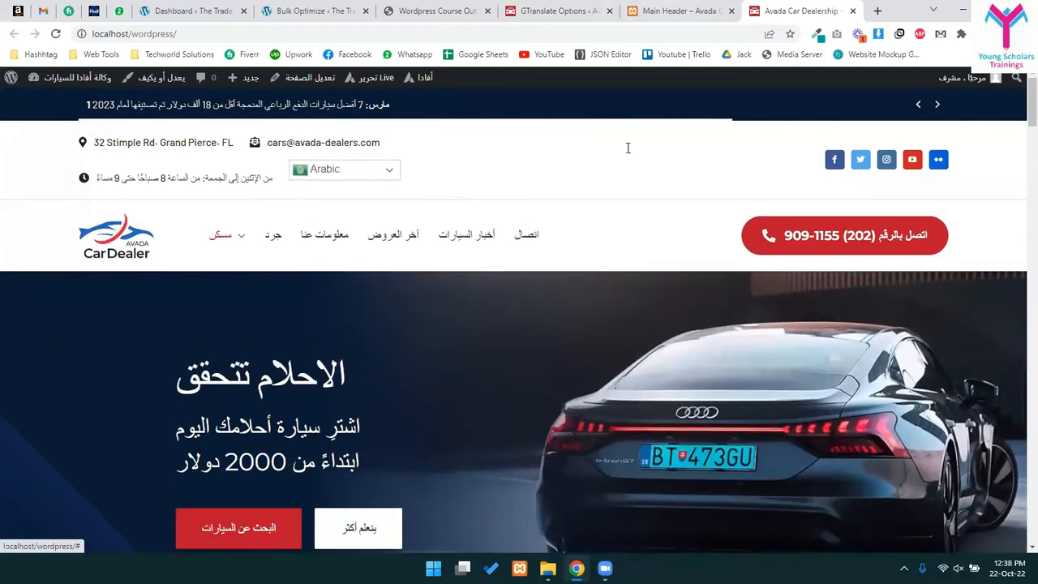
- Cycle through the Main Header builder and live site tabs, ending on GTranslate settings
click(704, 6)
click(763, 7)
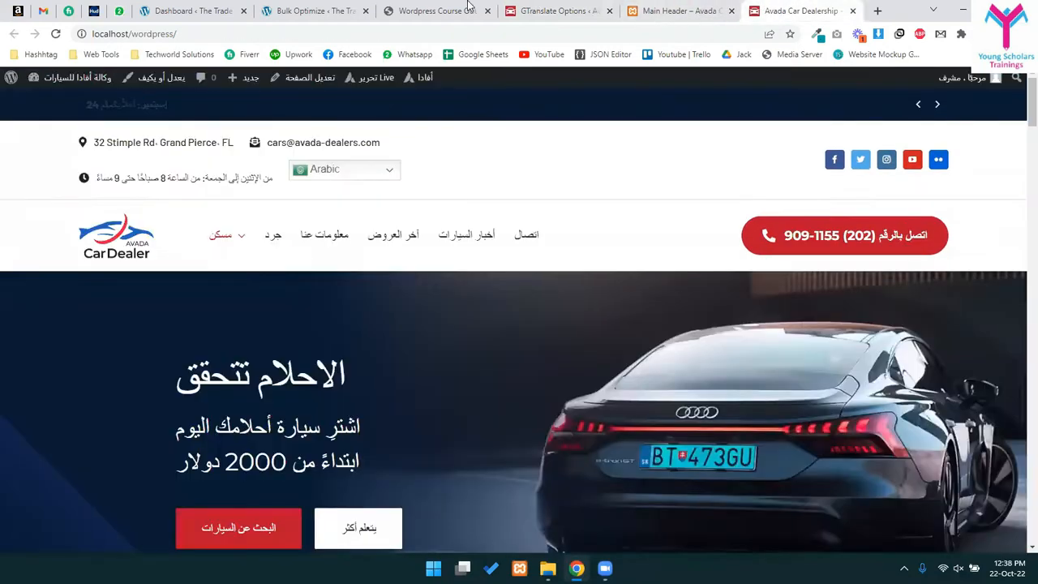
click(558, 11)
- Set the GTranslate widget look to Flags
scroll(375, 377, up, 5)
click(411, 243)
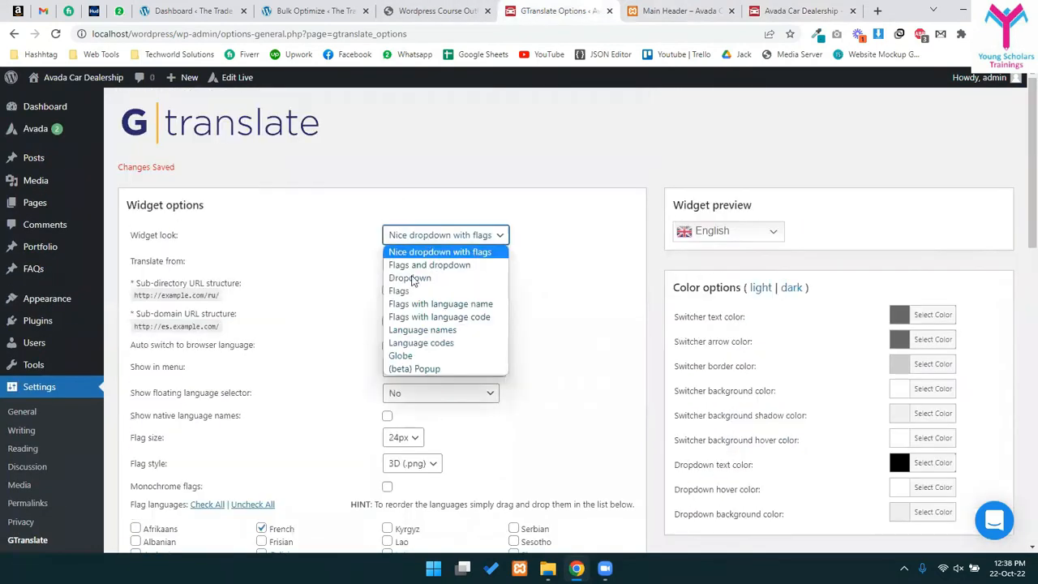
click(409, 293)
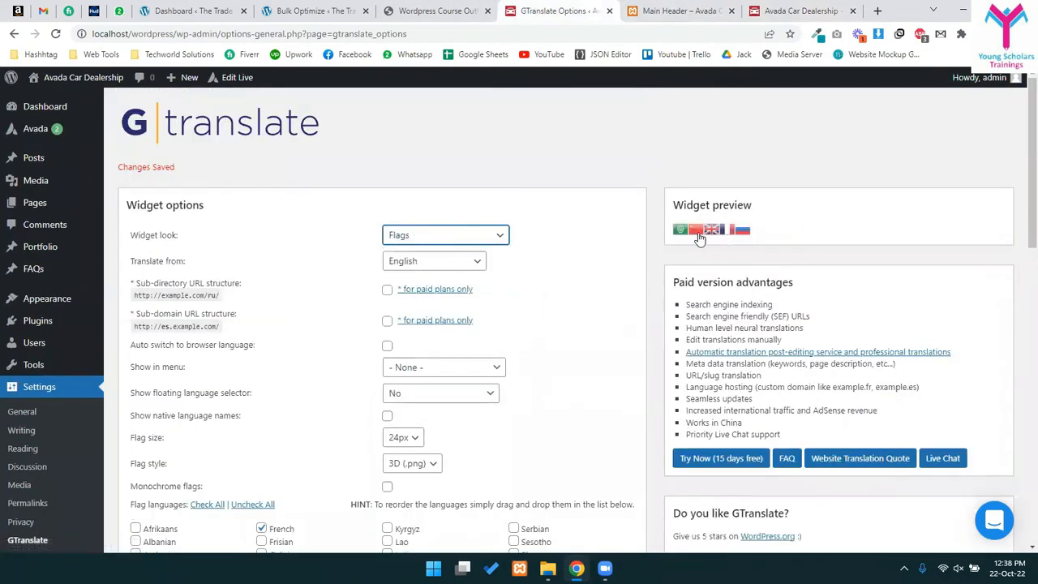
- Remove Russian from the switcher languages and save the GTranslate settings
scroll(343, 321, down, 4)
scroll(300, 406, down, 4)
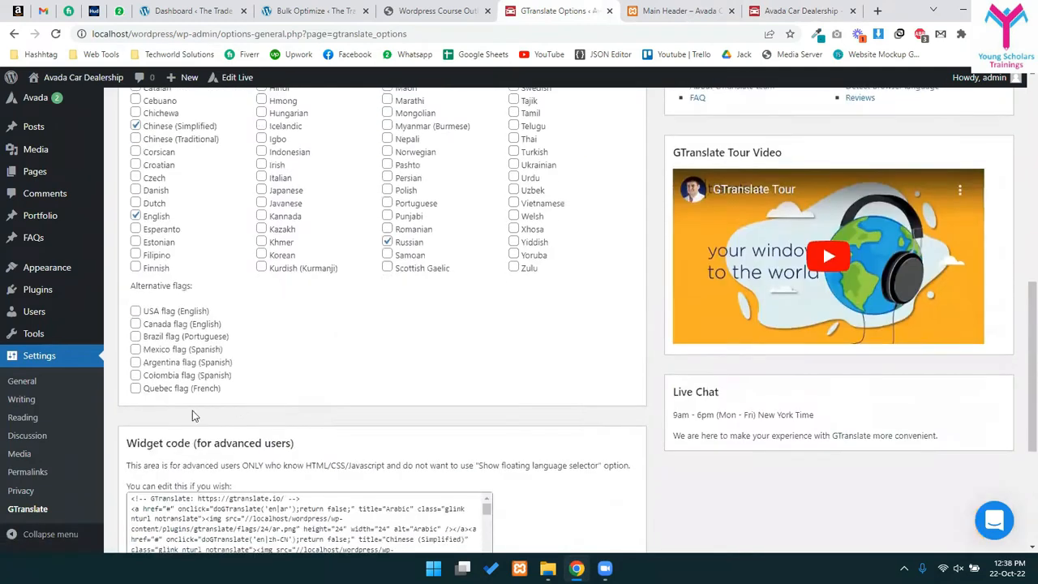
scroll(162, 389, up, 4)
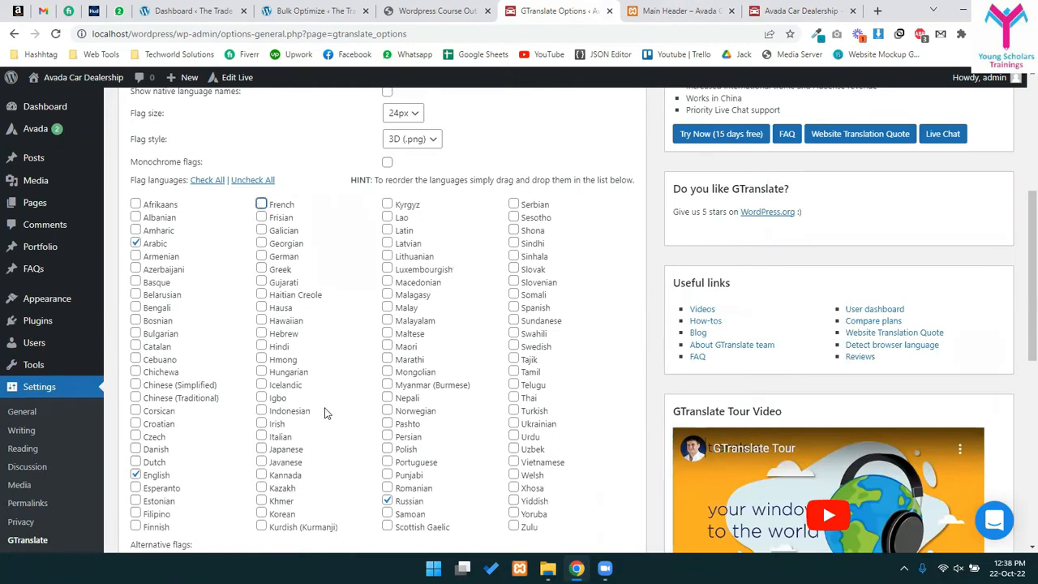
scroll(352, 478, down, 1)
click(388, 444)
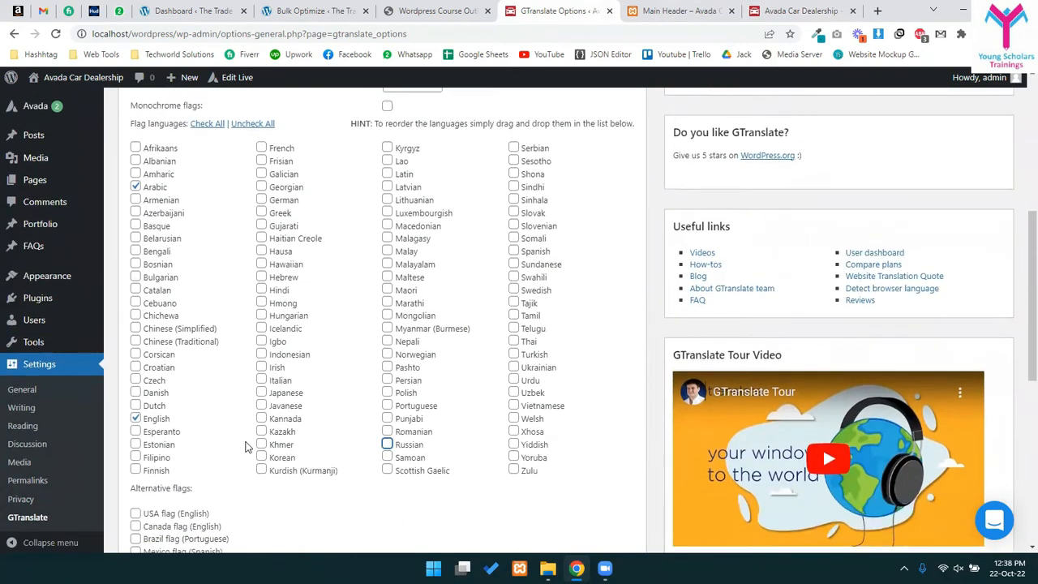
scroll(247, 446, up, 1)
scroll(550, 487, down, 4)
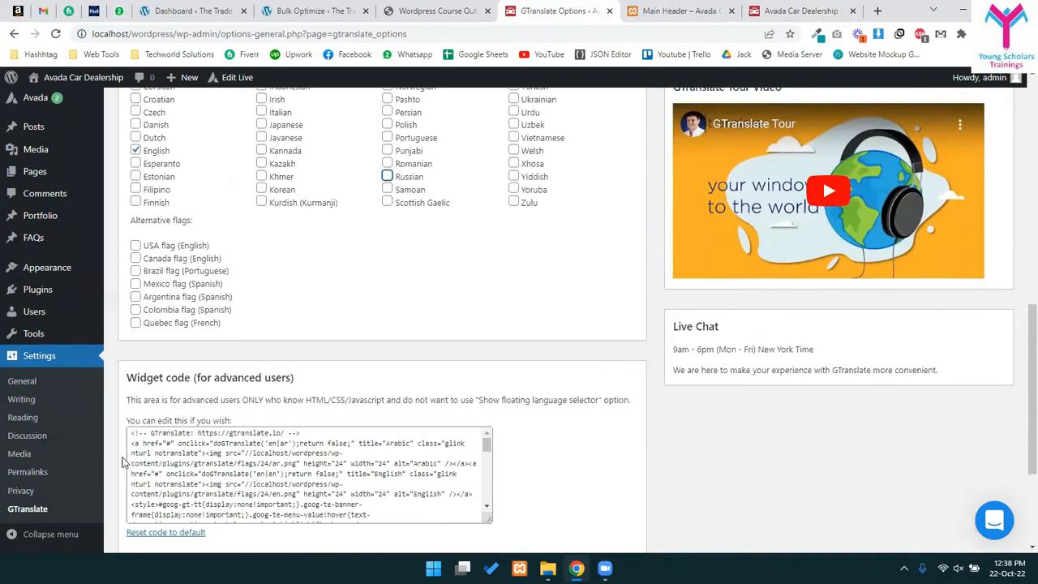
scroll(123, 460, down, 3)
click(154, 470)
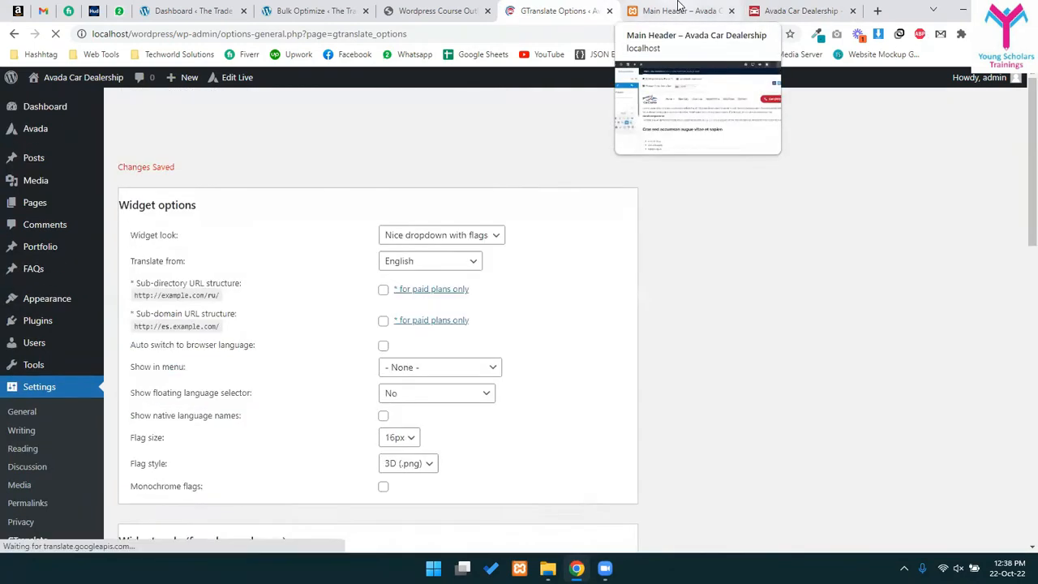
- Reload the Main Header builder page, then close it
click(663, 7)
key(F5)
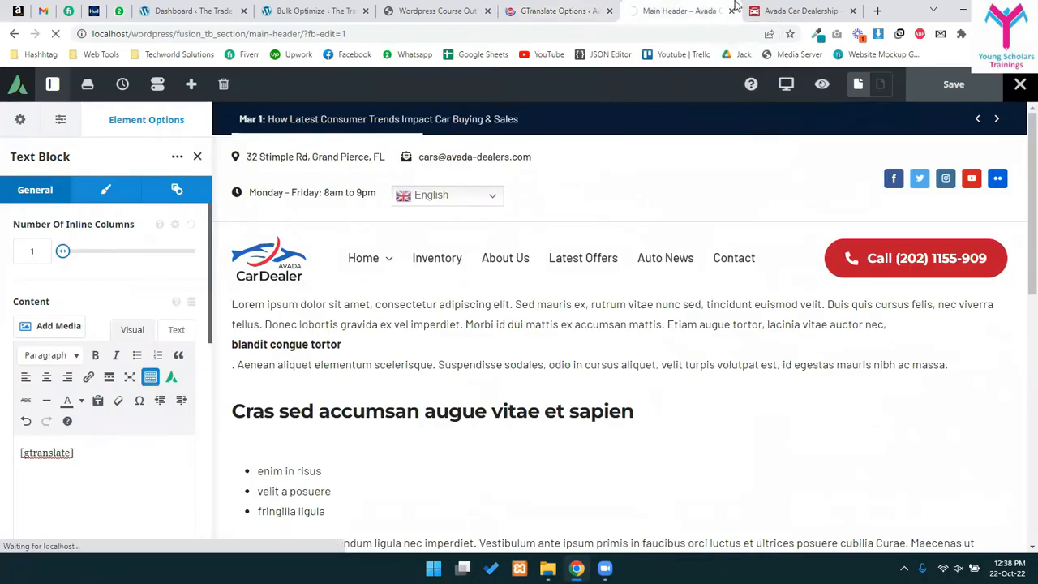
click(758, 6)
click(656, 6)
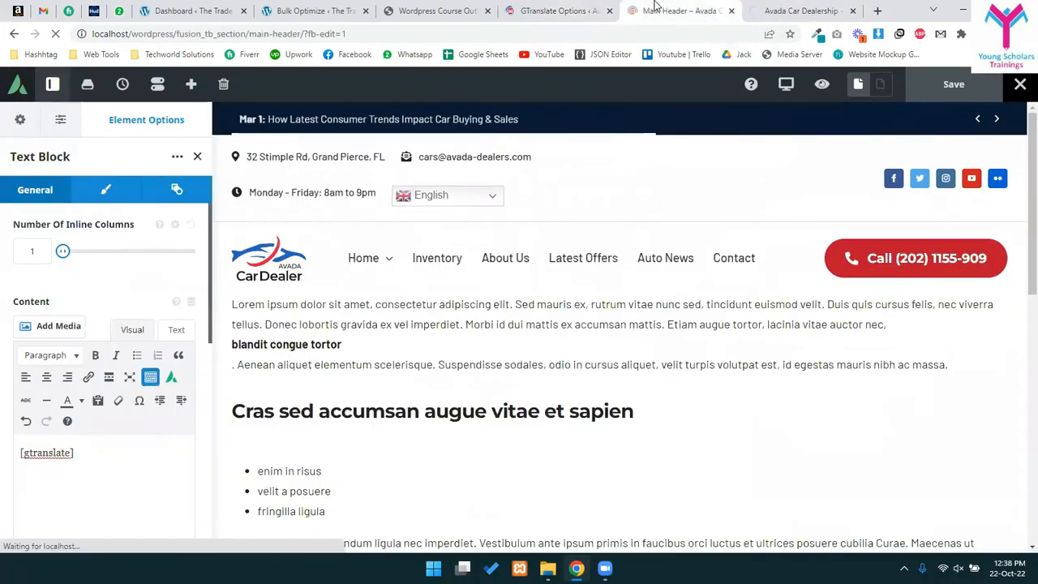
key(ctrl+w)
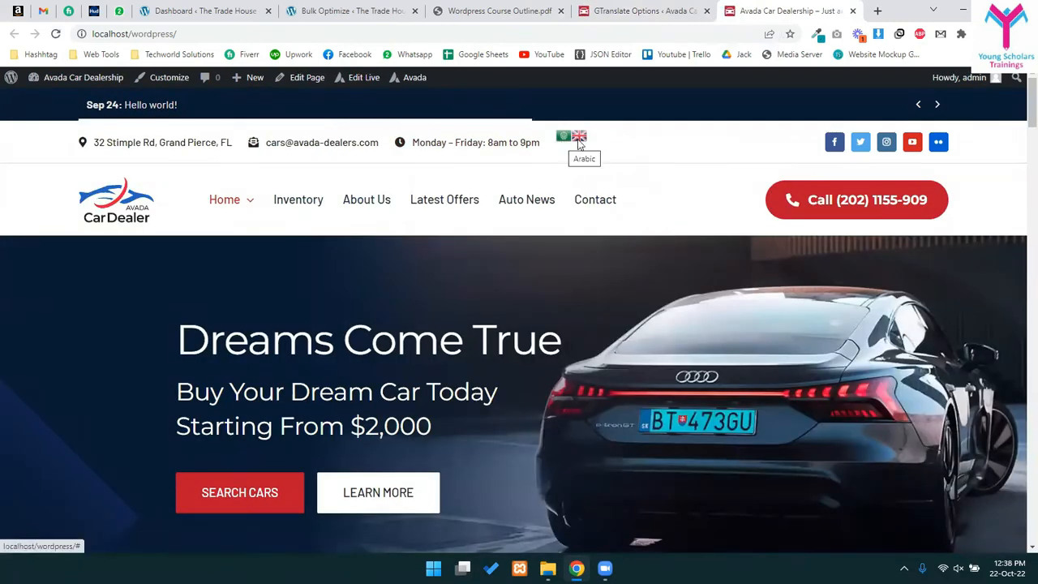
- Test the live site's flags by translating it to Arabic, back to English, then Arabic again
click(564, 139)
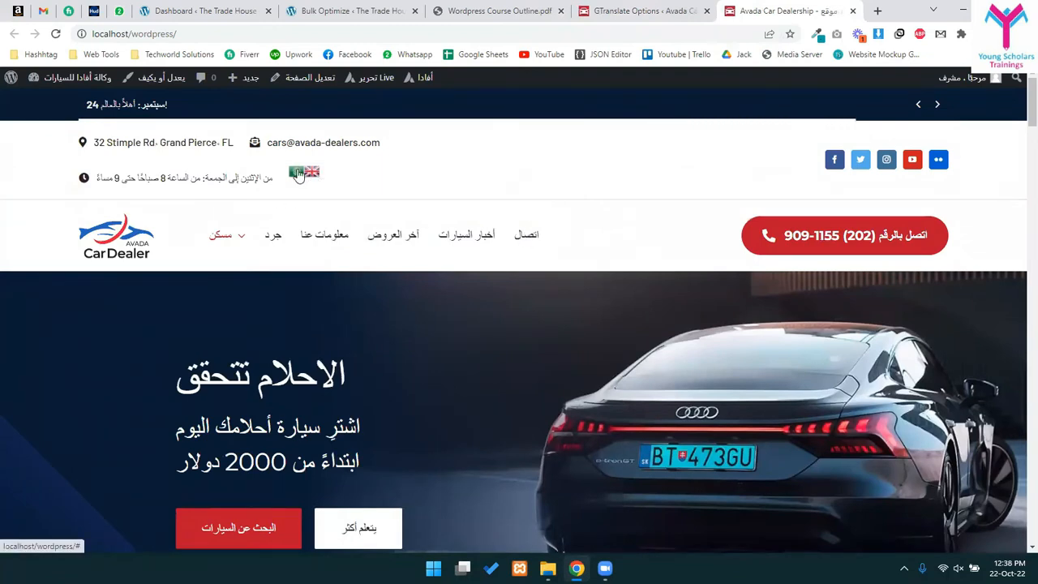
click(313, 174)
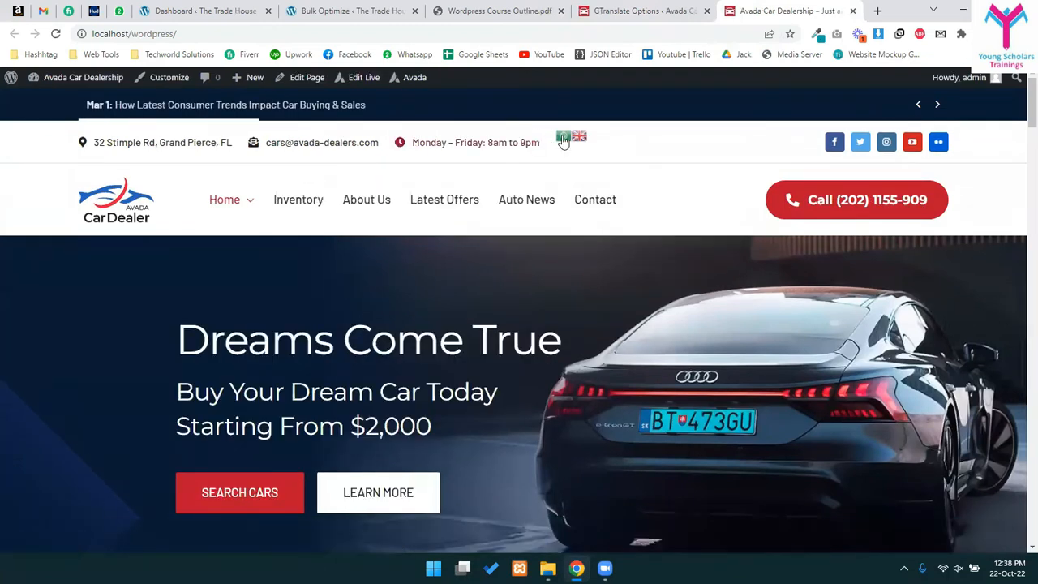
click(558, 139)
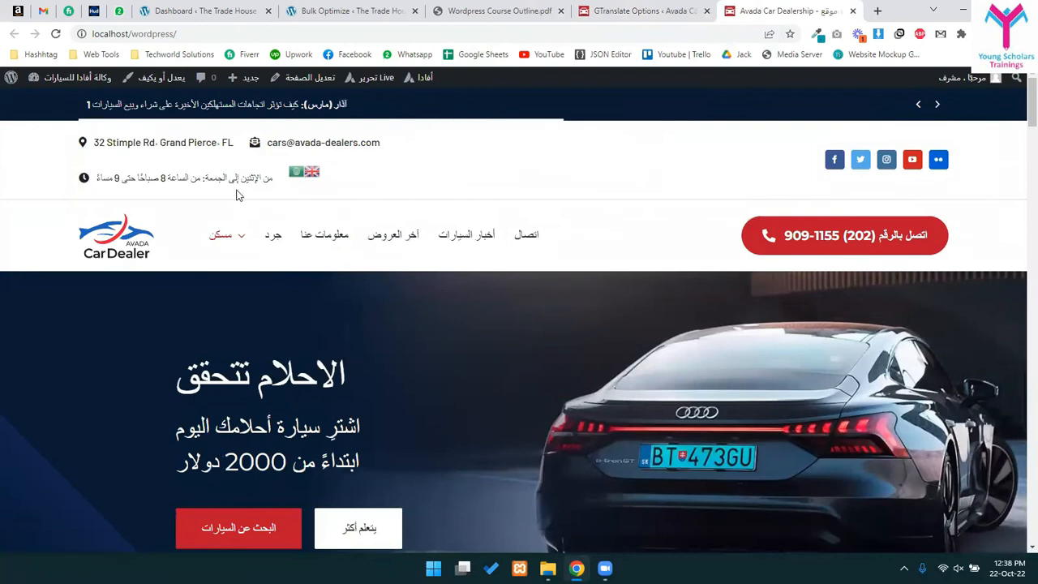
- Go back to the GTranslate Options page, now shown in Arabic
click(649, 10)
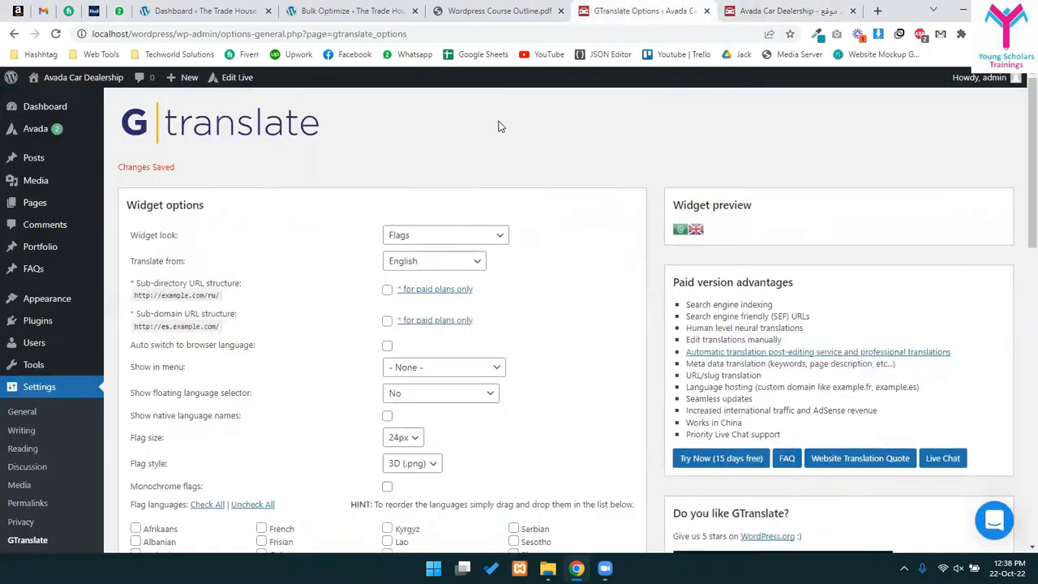
scroll(549, 347, down, 5)
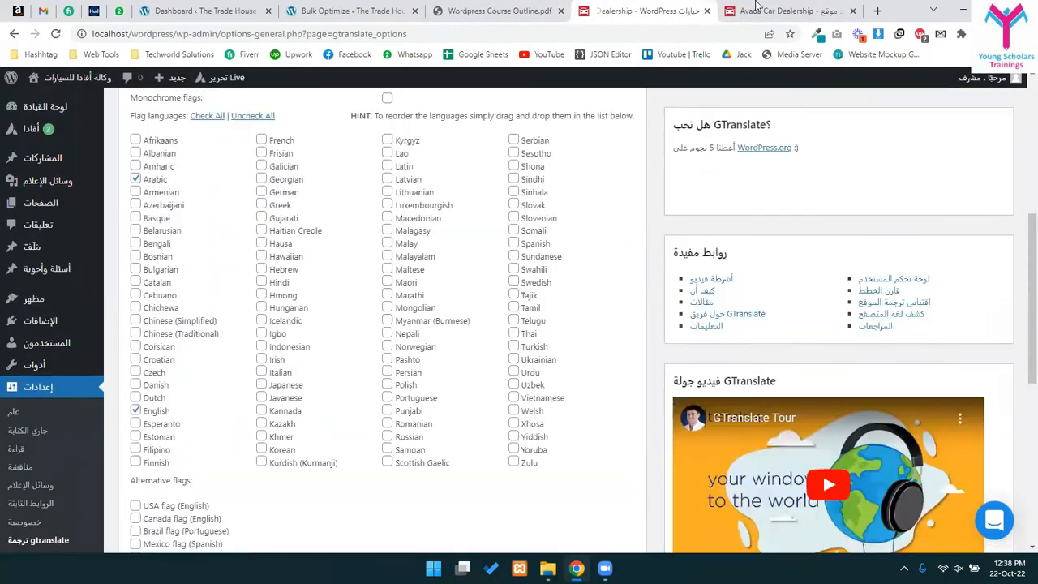
click(755, 8)
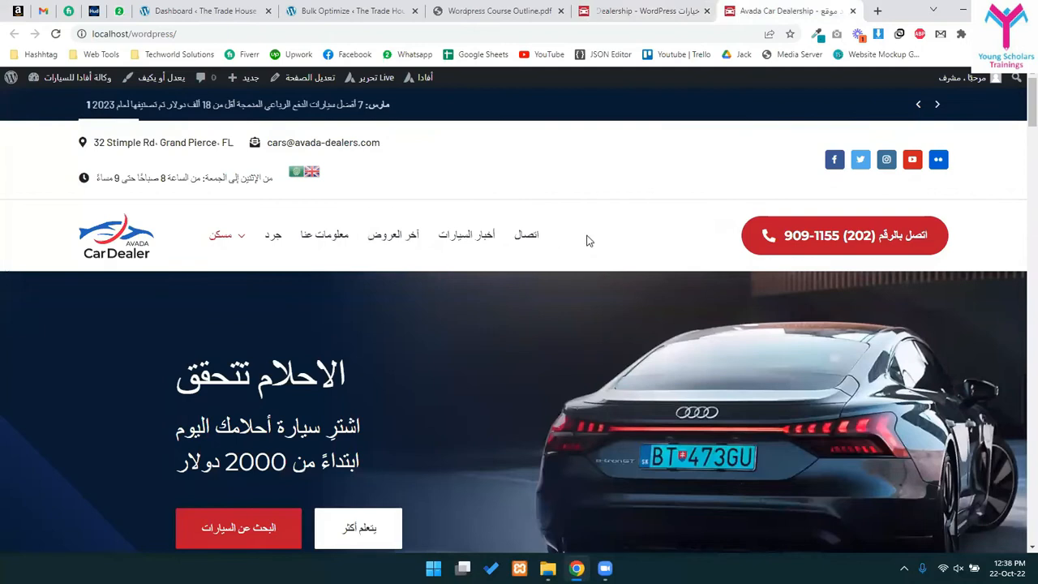
click(540, 6)
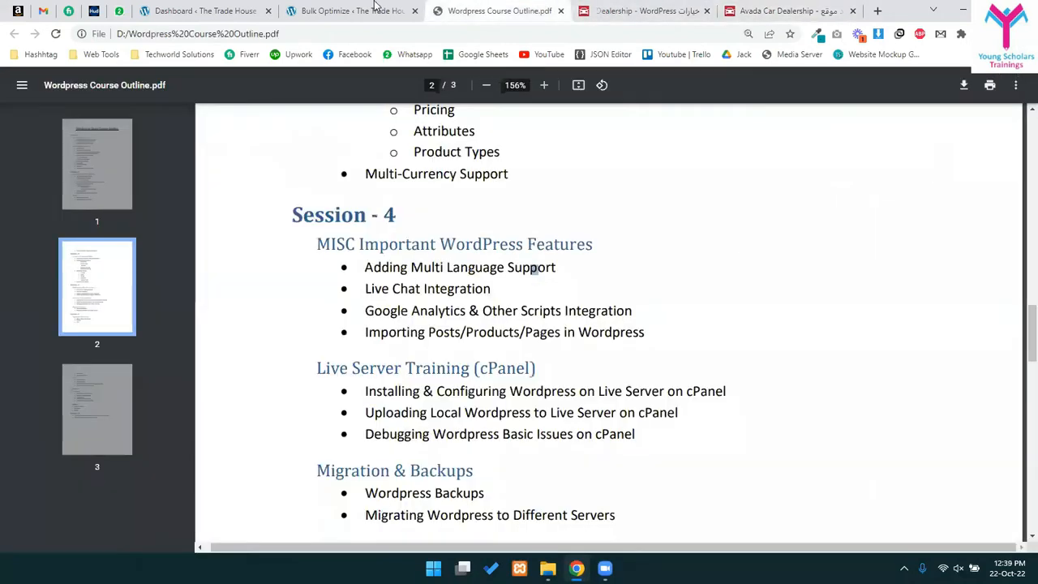
click(378, 5)
click(678, 7)
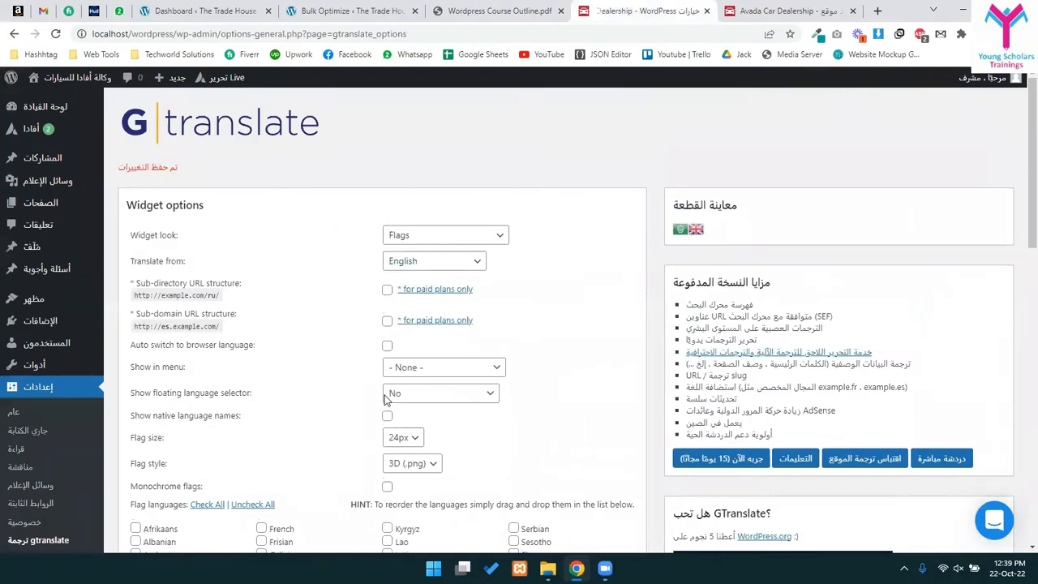
- Set the GTranslate widget look to 'Nice dropdown with flags' and save the settings
scroll(386, 397, down, 3)
scroll(421, 240, up, 3)
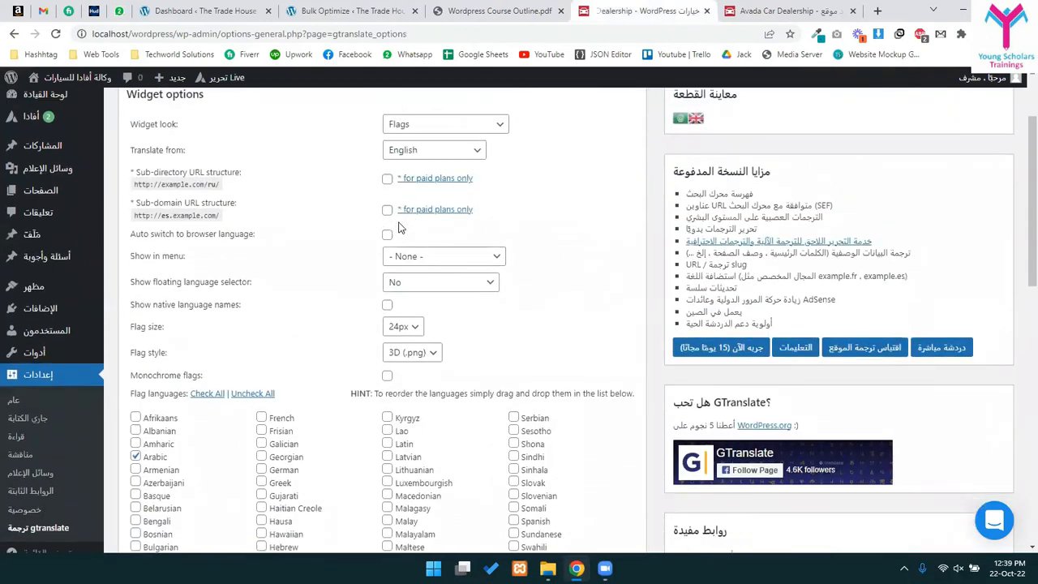
click(436, 236)
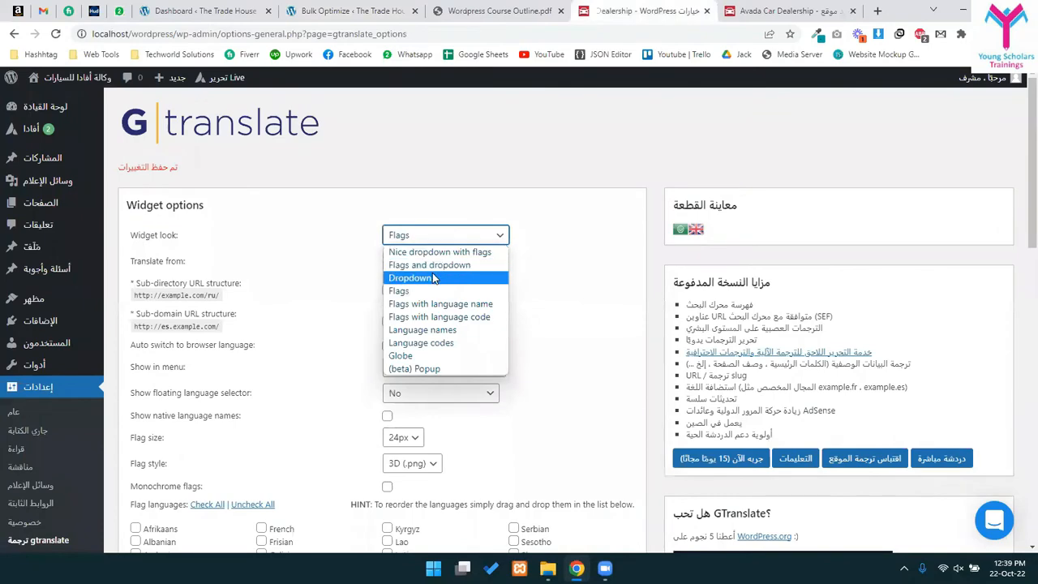
click(435, 255)
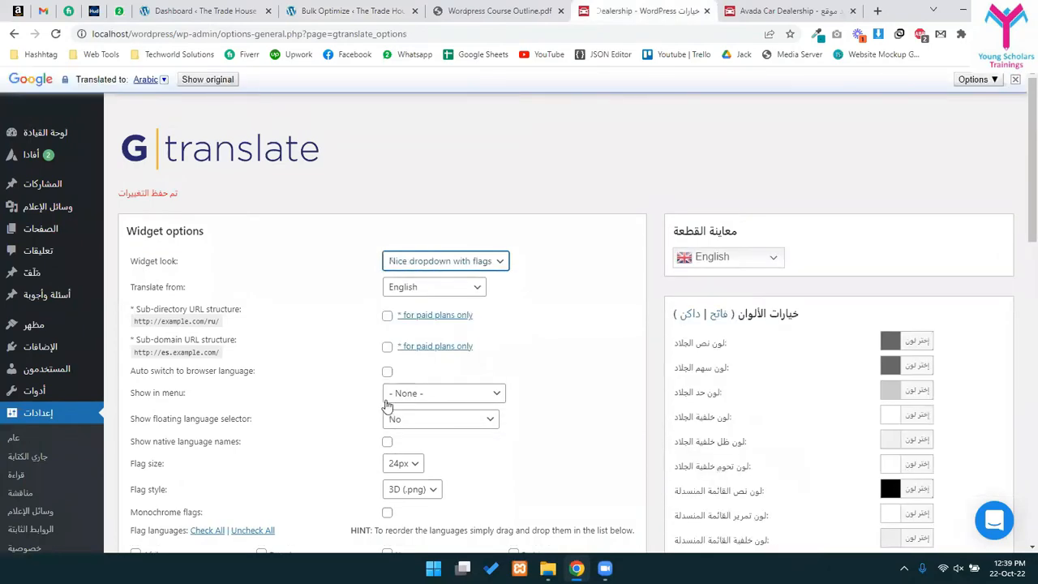
scroll(386, 405, down, 10)
scroll(776, 349, up, 10)
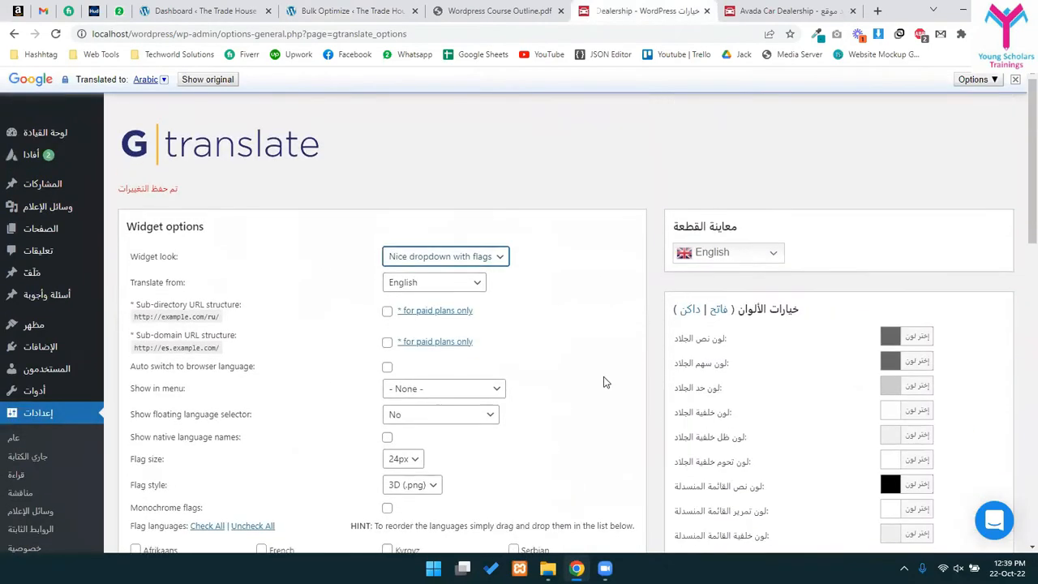
scroll(604, 382, down, 10)
click(150, 451)
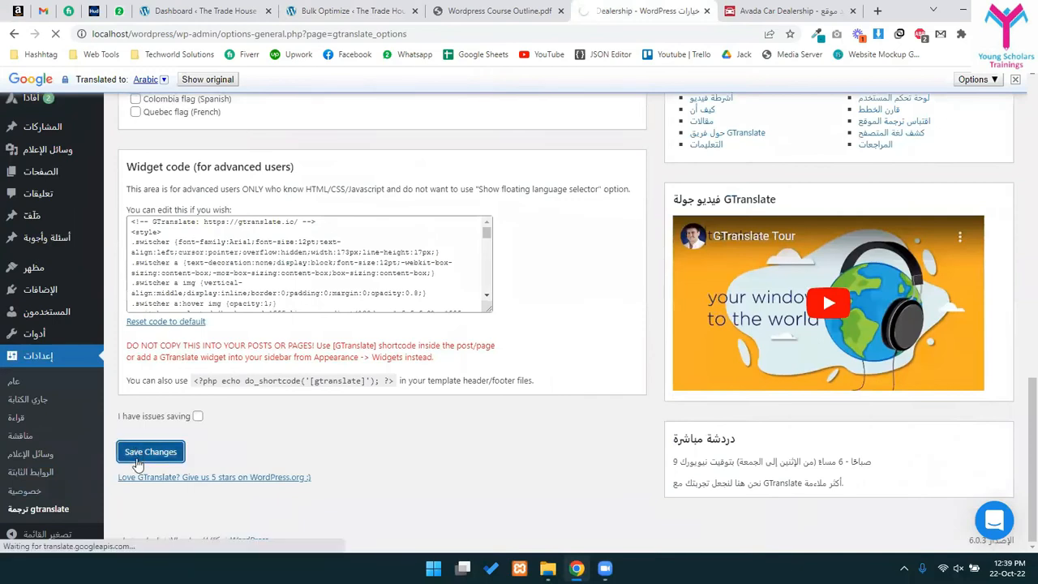
- Switch the widget preview language back to English
scroll(57, 404, down, 2)
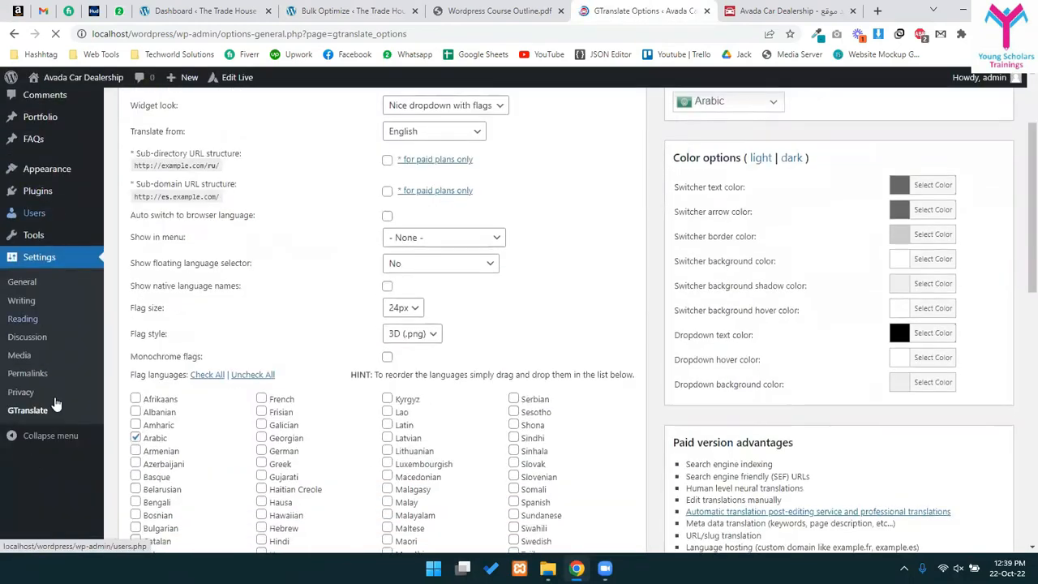
scroll(57, 403, up, 2)
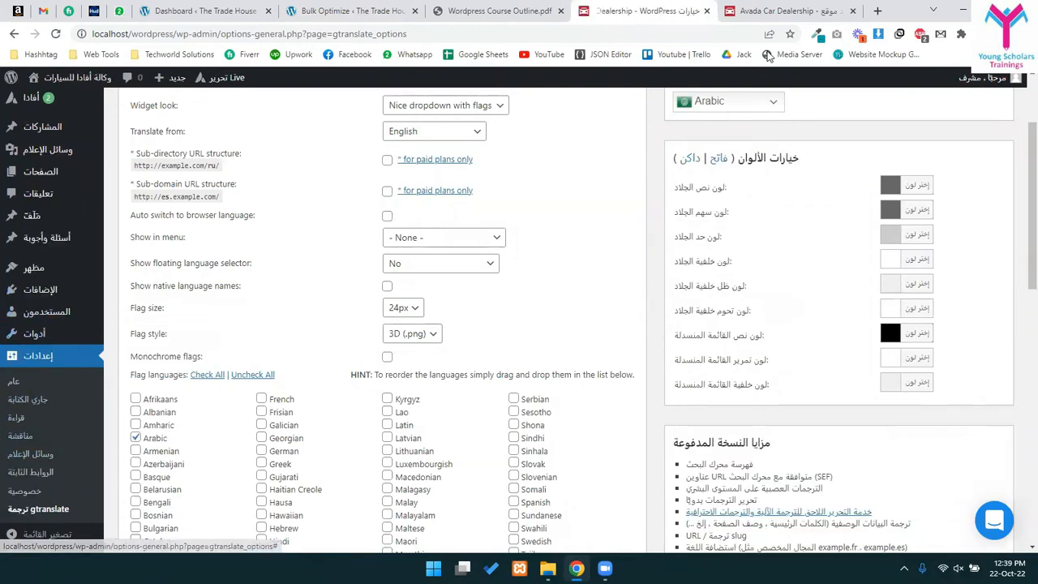
scroll(729, 203, up, 2)
click(729, 231)
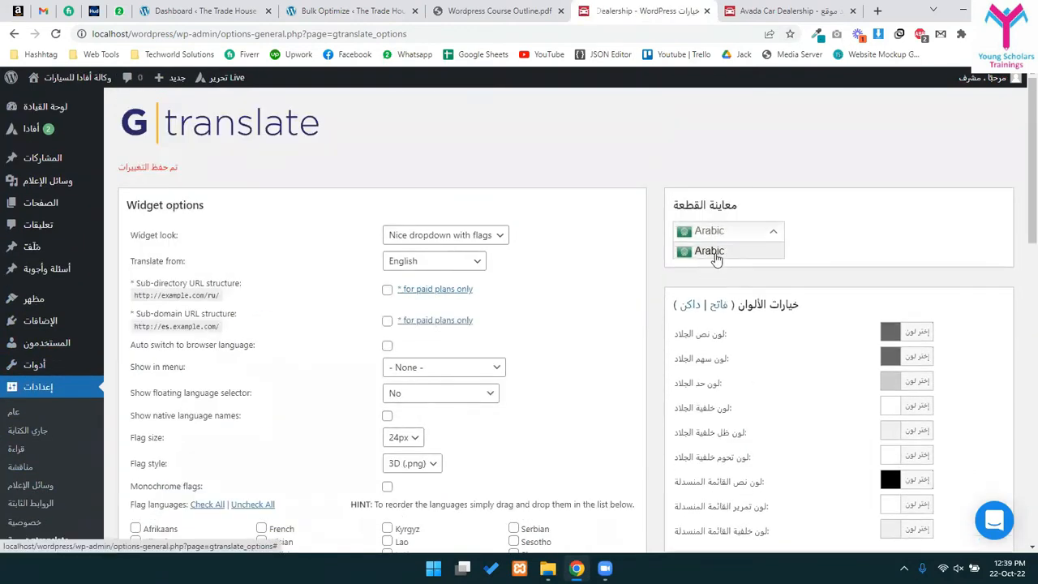
click(713, 270)
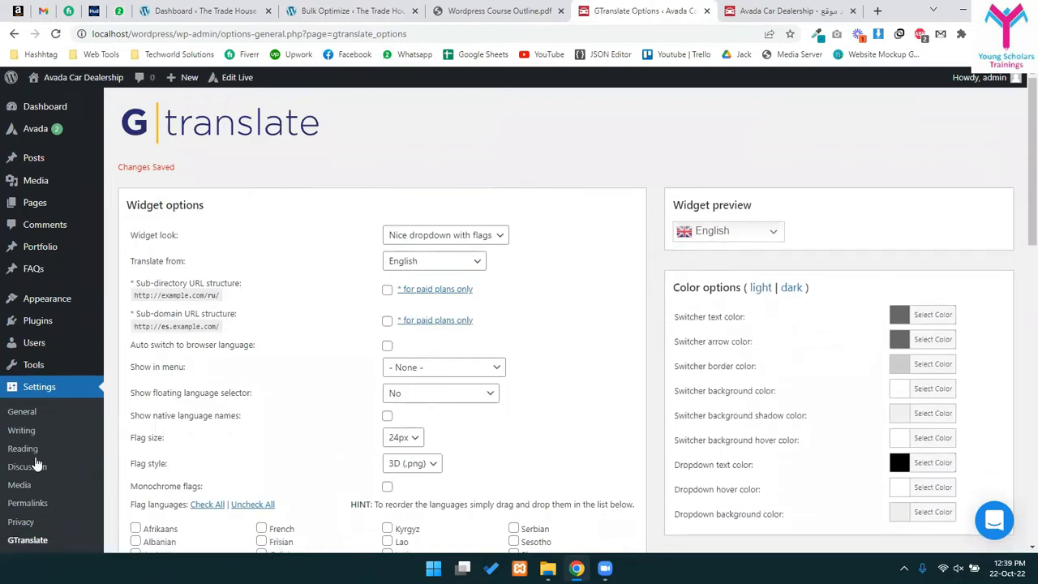
mouse_move(49, 298)
click(129, 357)
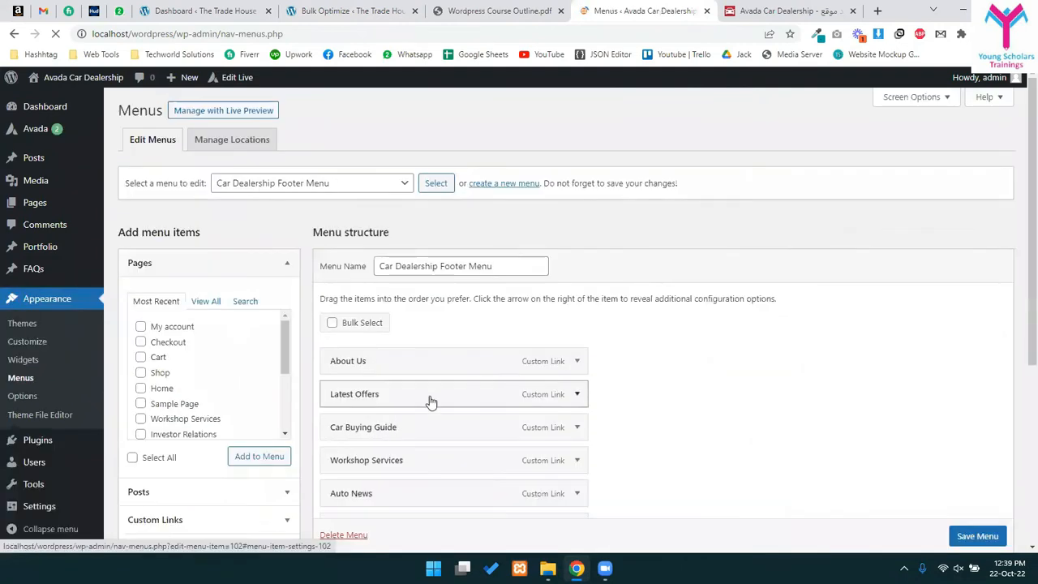
- Browse the Avada Special Menu Items, Categories, Posts and Pages panels on the Menus page
scroll(438, 398, down, 3)
scroll(445, 398, down, 1)
click(170, 383)
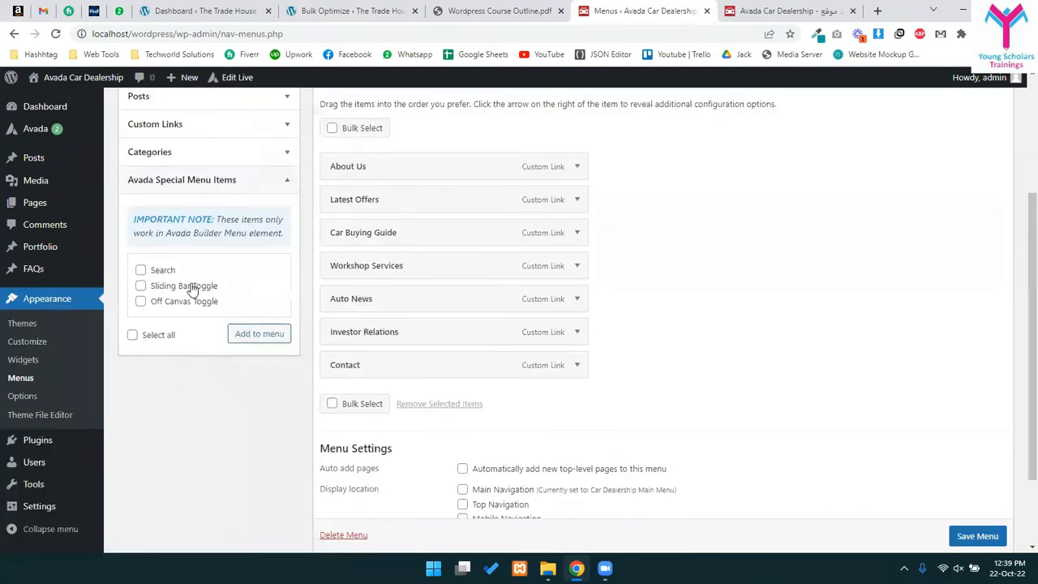
scroll(160, 349, up, 2)
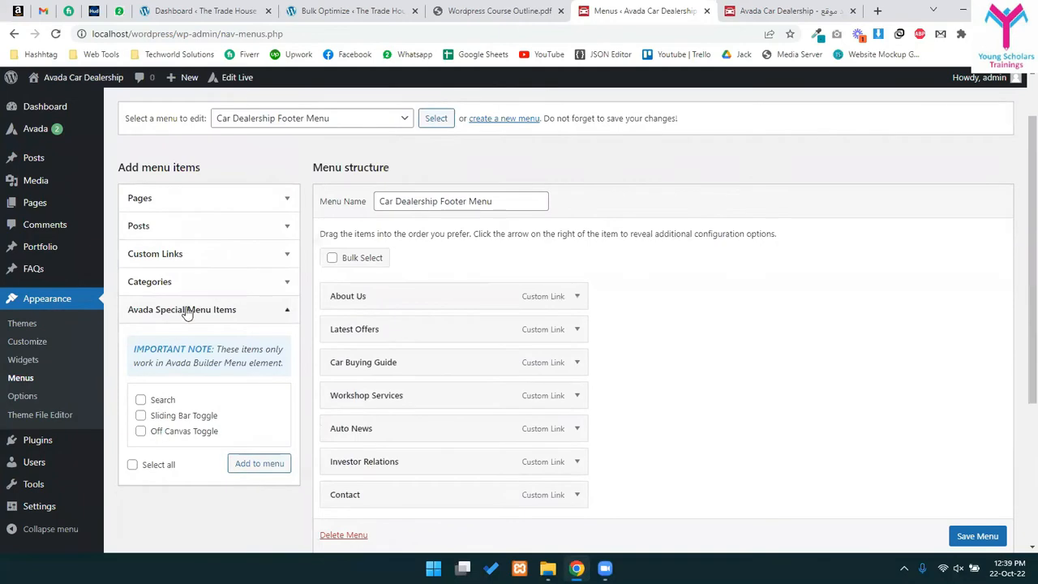
click(186, 311)
click(187, 282)
click(149, 235)
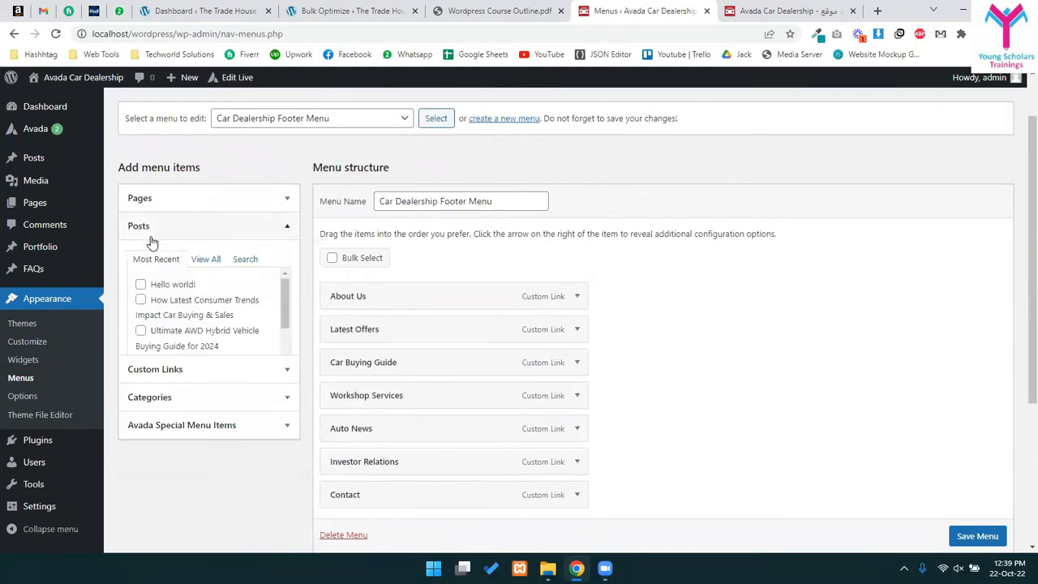
click(170, 199)
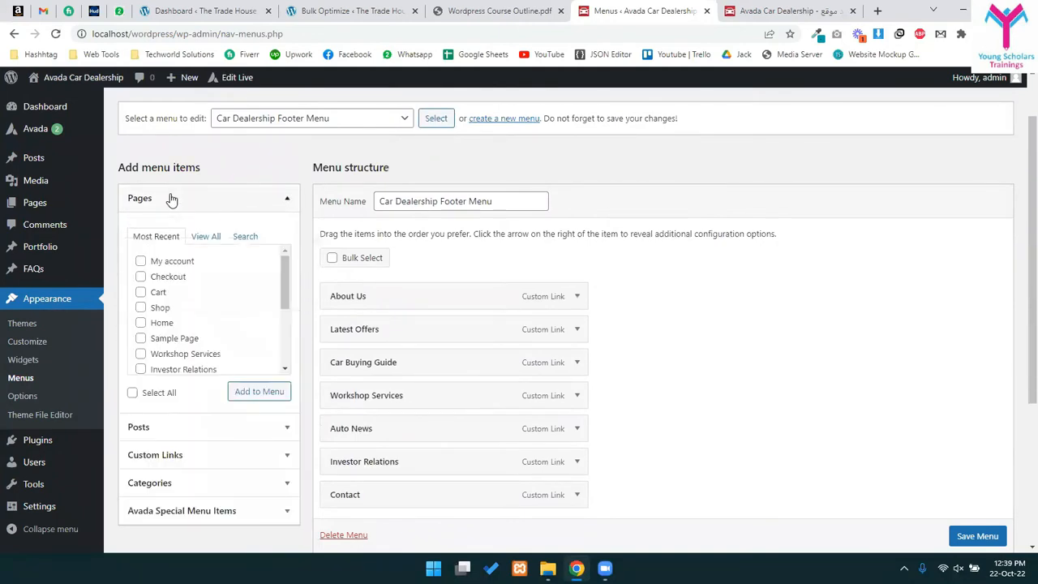
click(170, 198)
- Load 'Car Dealership Main Menu (Main Navigation)' for editing and review its items
click(262, 118)
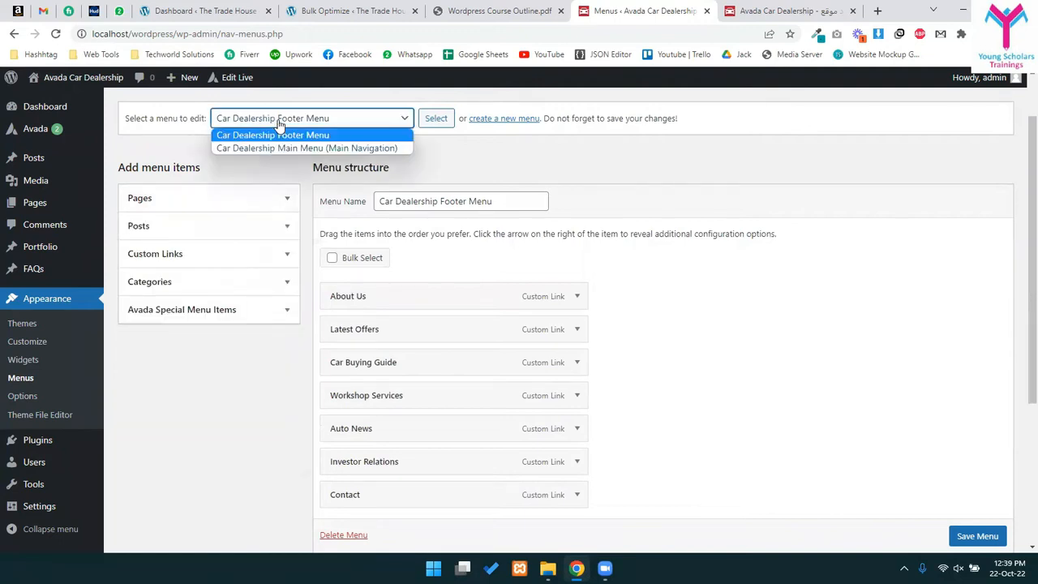
click(250, 149)
click(435, 119)
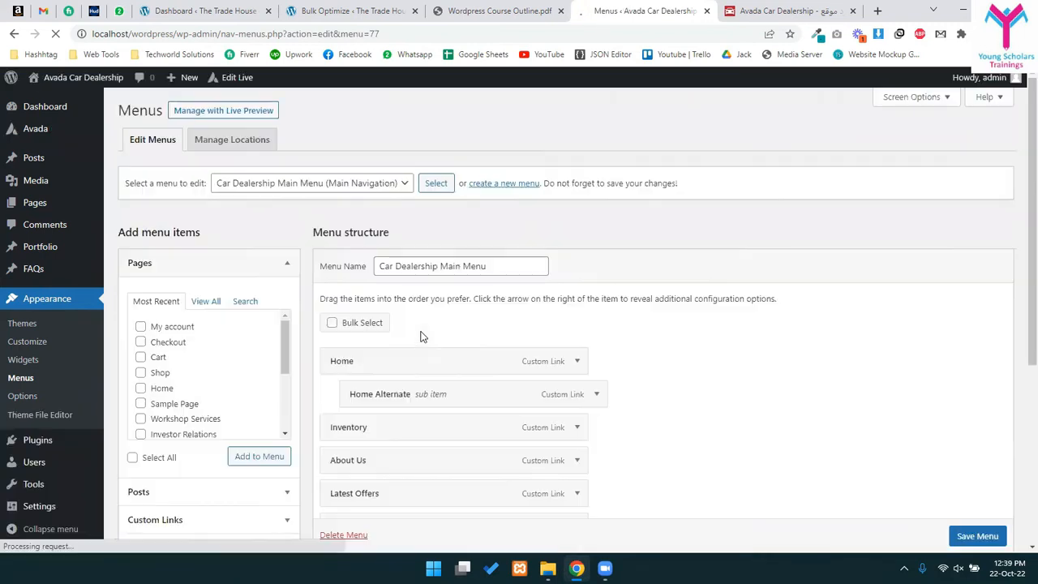
scroll(420, 336, down, 3)
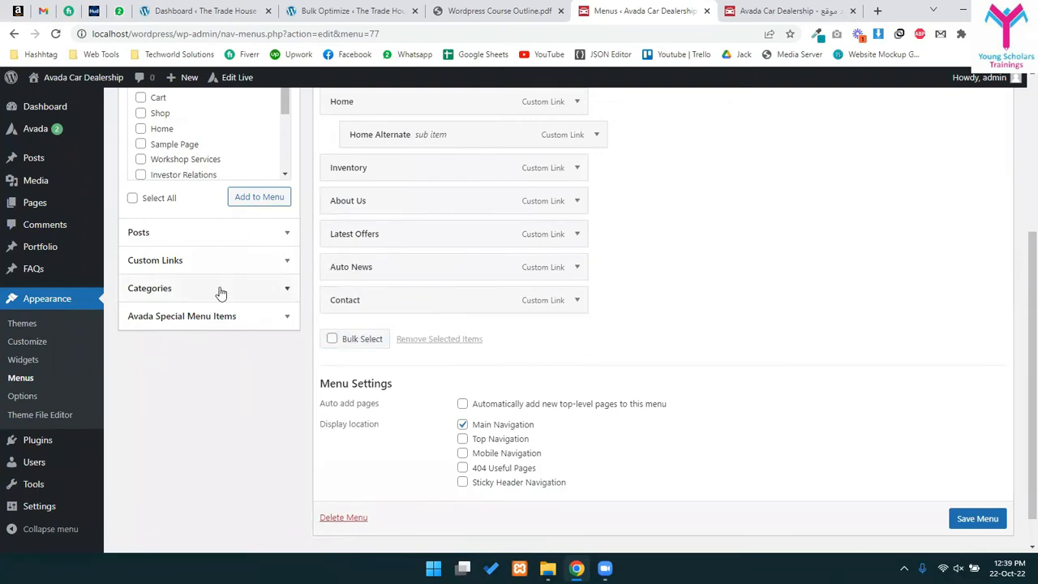
scroll(219, 292, up, 3)
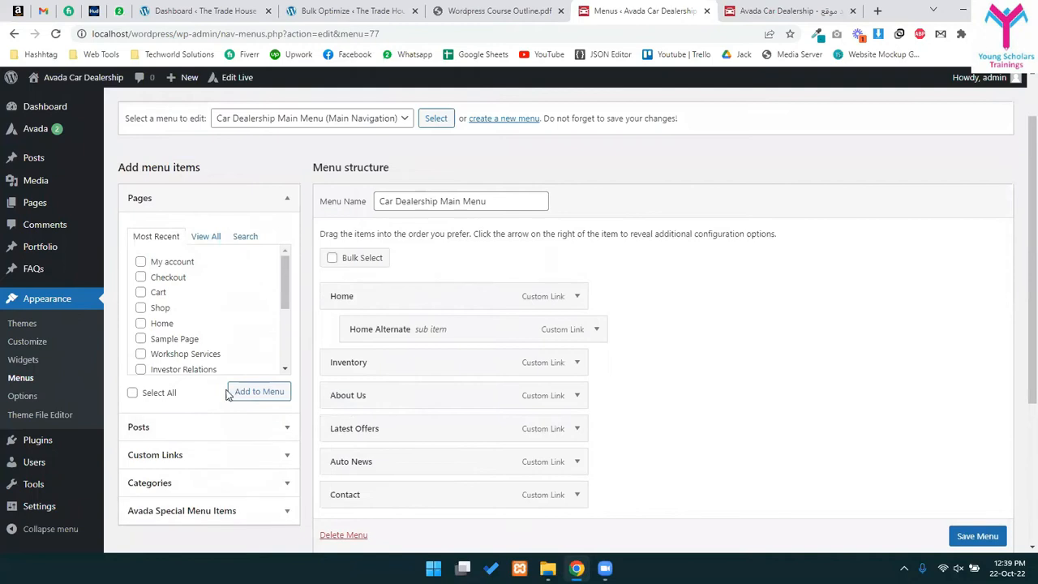
scroll(235, 422, down, 1)
scroll(235, 429, down, 1)
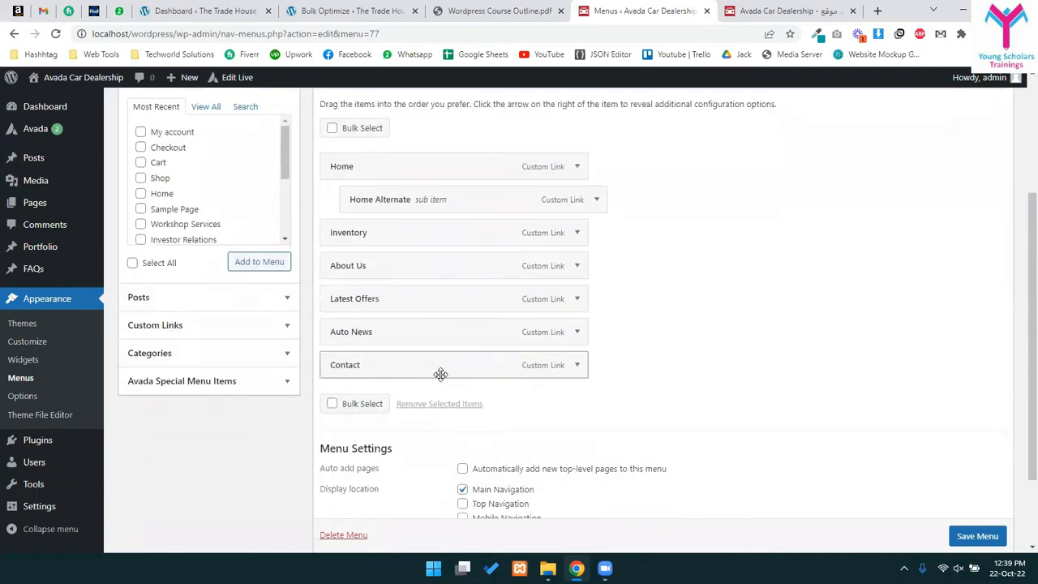
- Expand the Posts and Custom Links panels, then open Plugins > Add New in a new tab
click(203, 298)
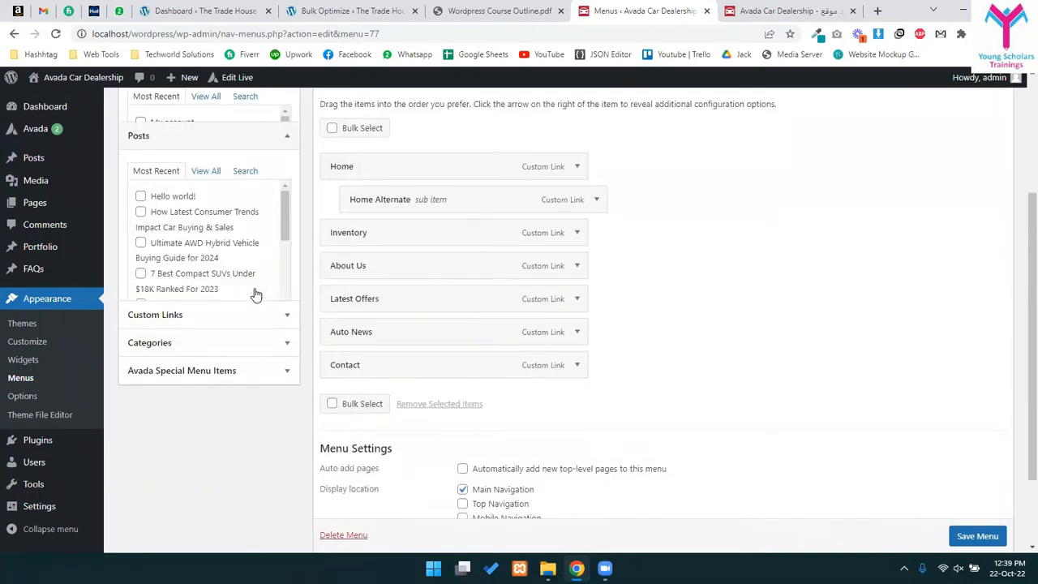
click(222, 327)
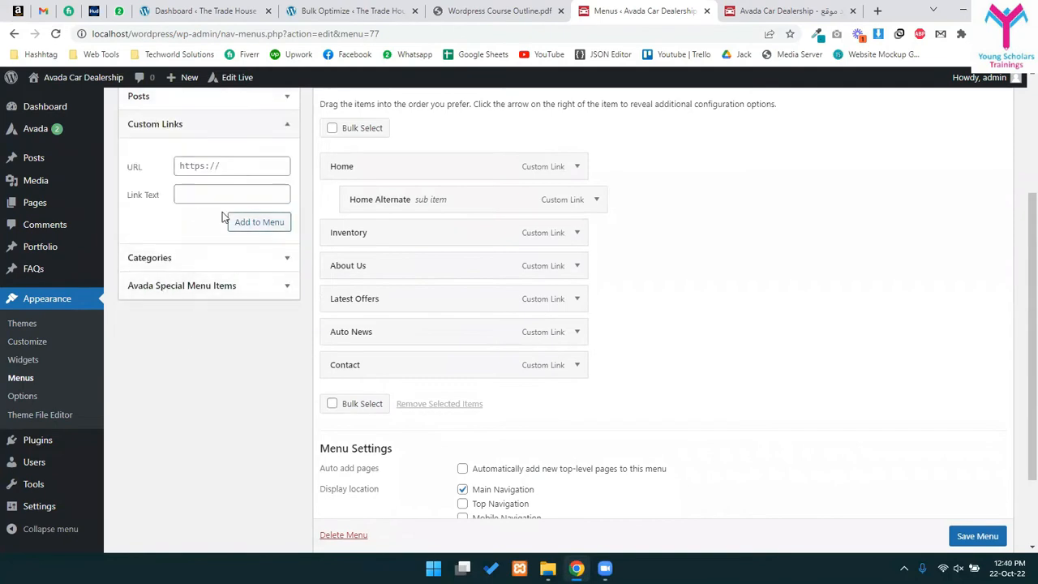
scroll(721, 329, up, 3)
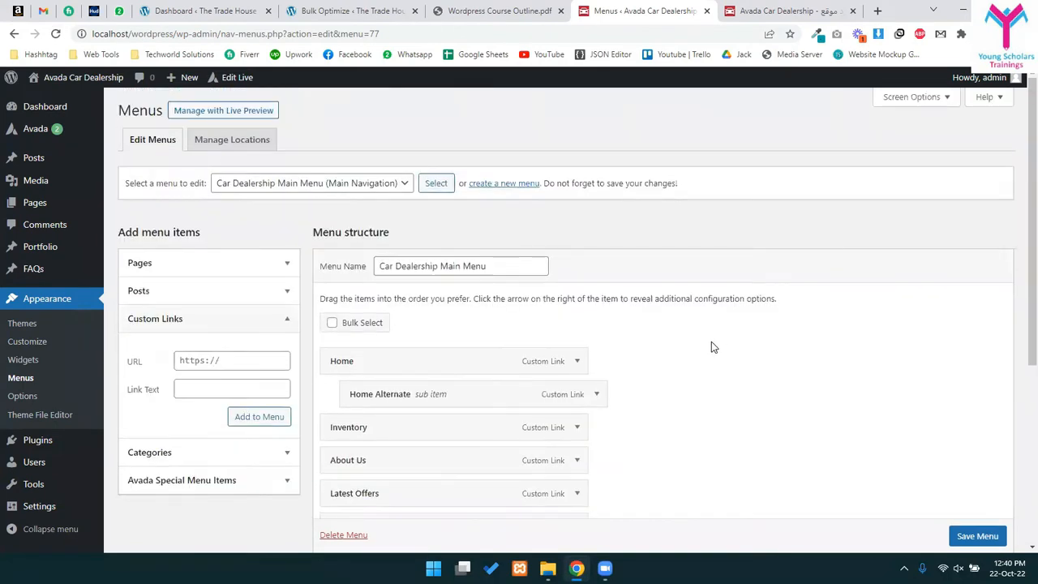
scroll(42, 519, down, 2)
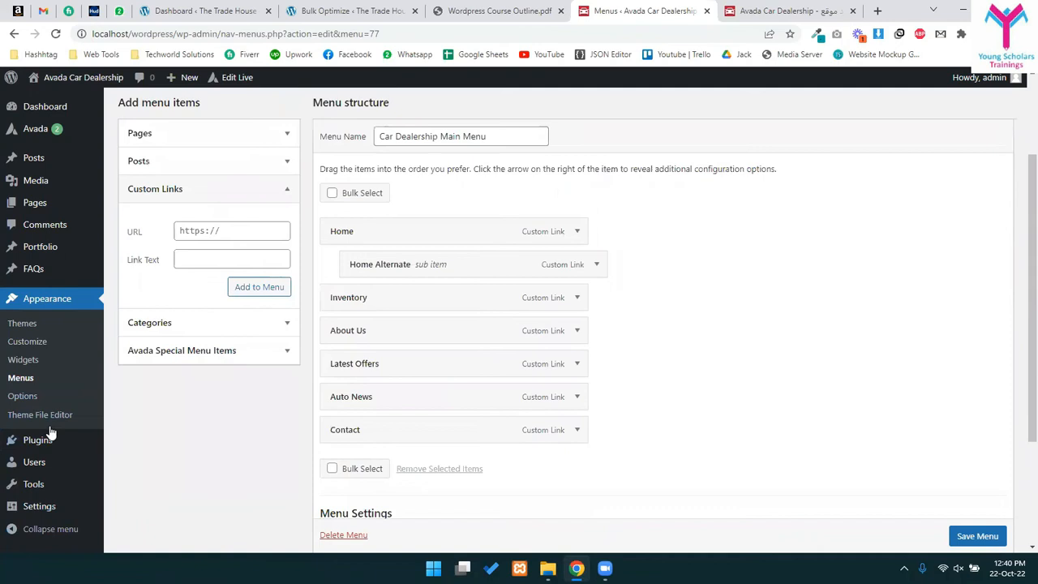
mouse_move(57, 442)
right_click(156, 461)
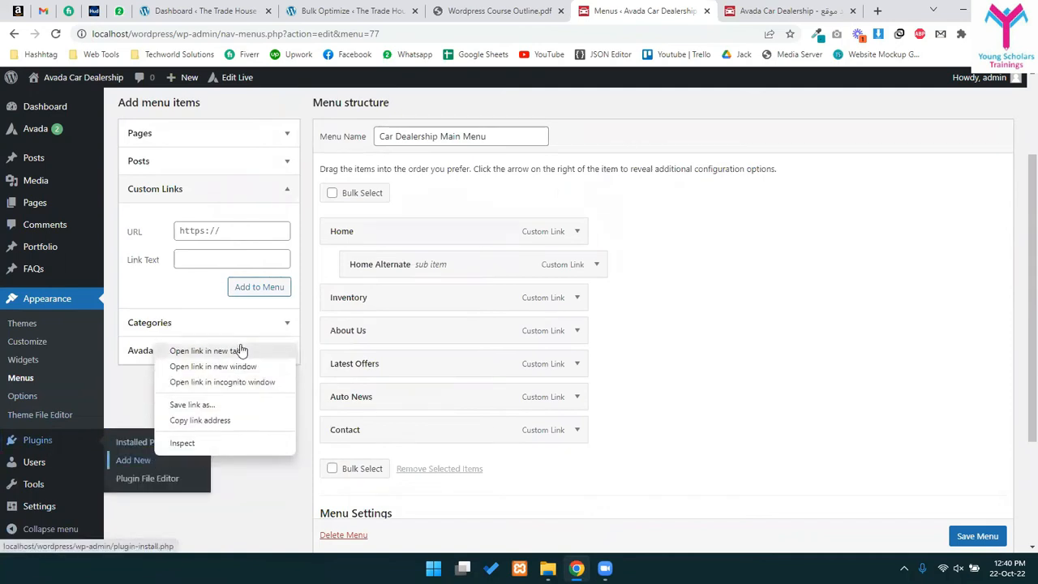
click(194, 354)
- Search the plugin directory for 'menu shortcode' and browse the 1,036 results
click(693, 8)
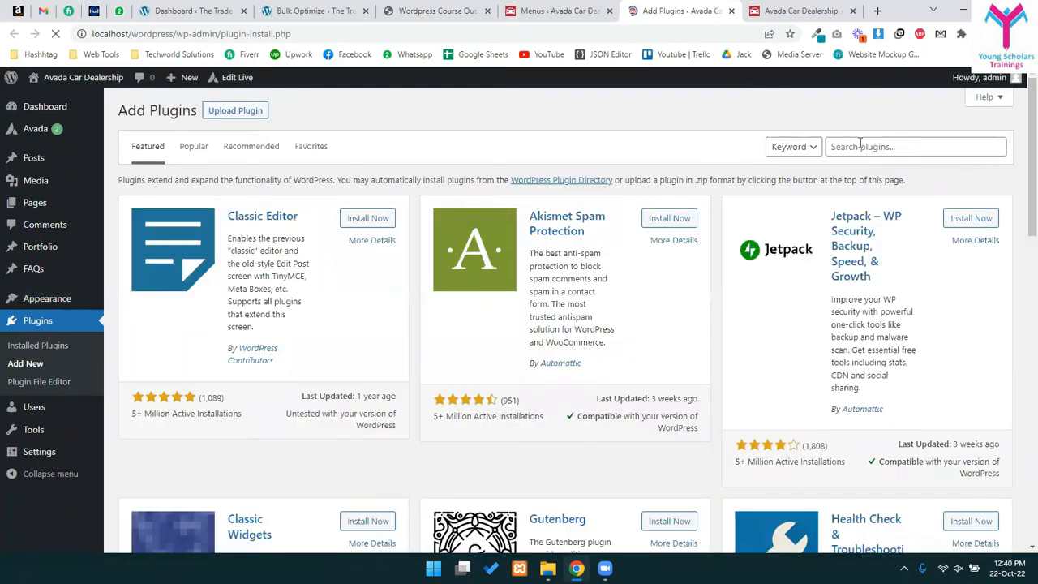
click(860, 146)
text(menu shortcode)
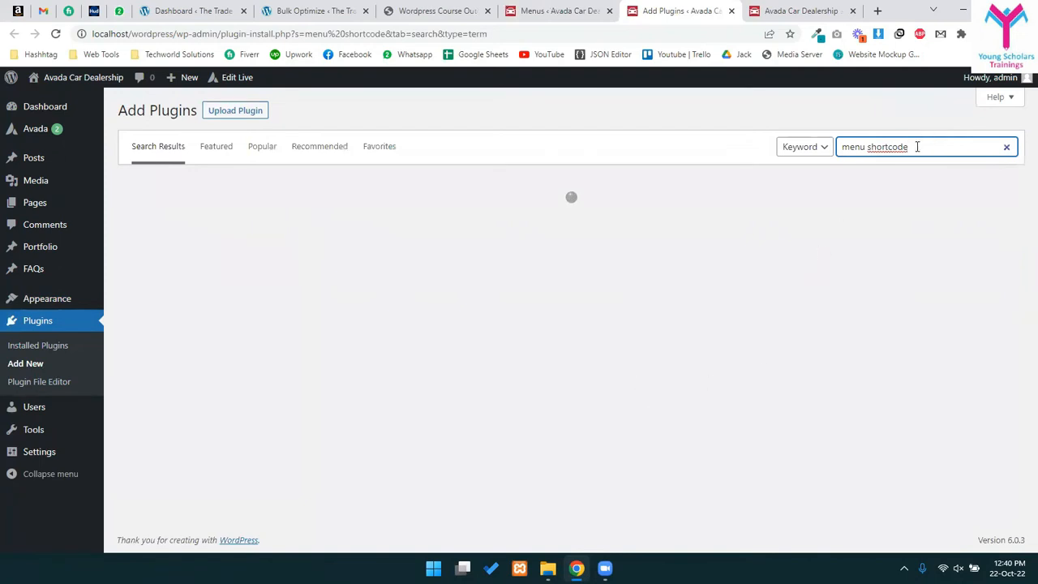
drag(917, 146, 835, 149)
click(857, 120)
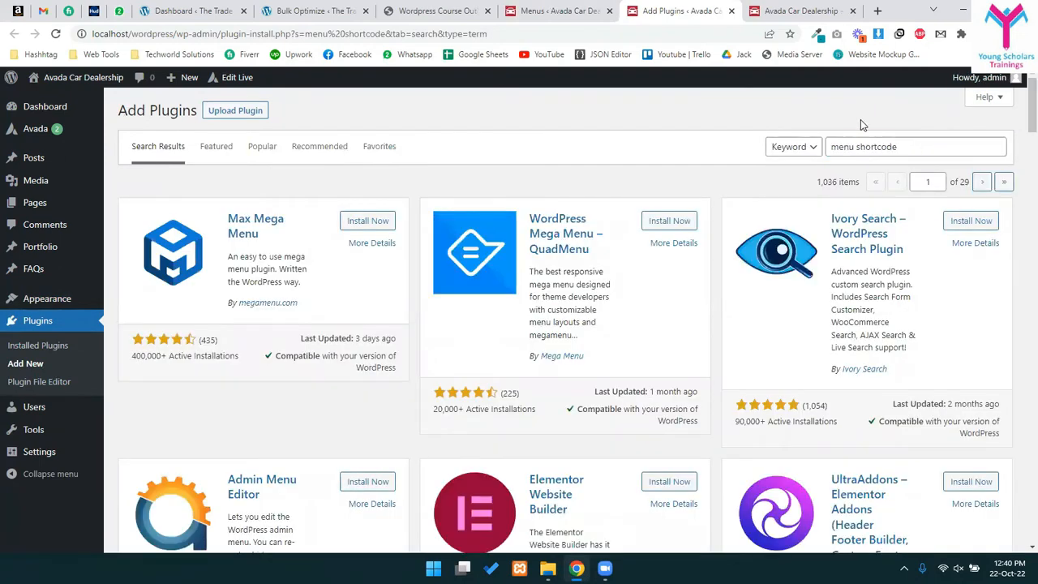
scroll(871, 258, down, 1)
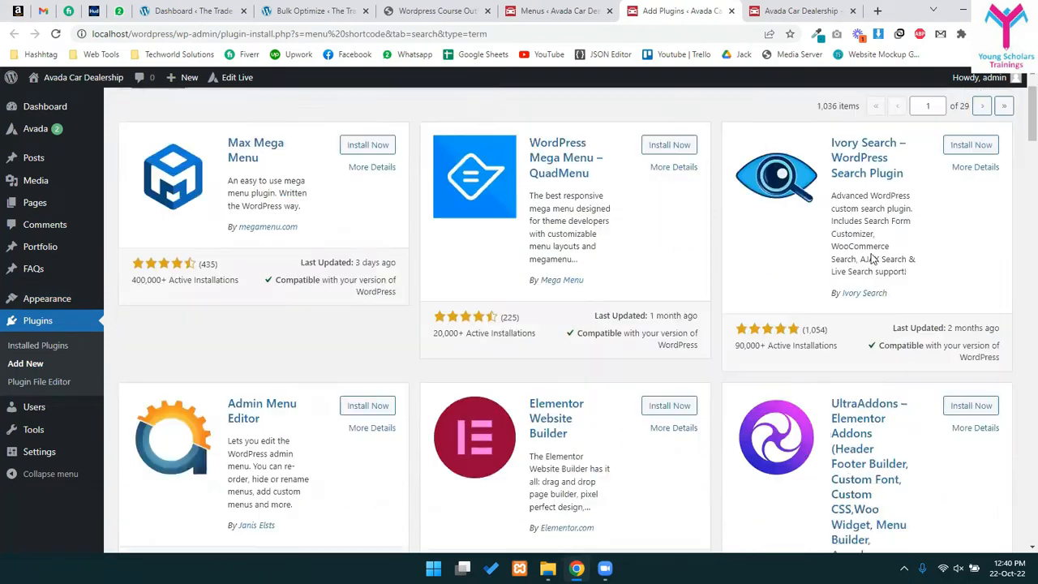
scroll(872, 258, down, 8)
scroll(658, 348, down, 4)
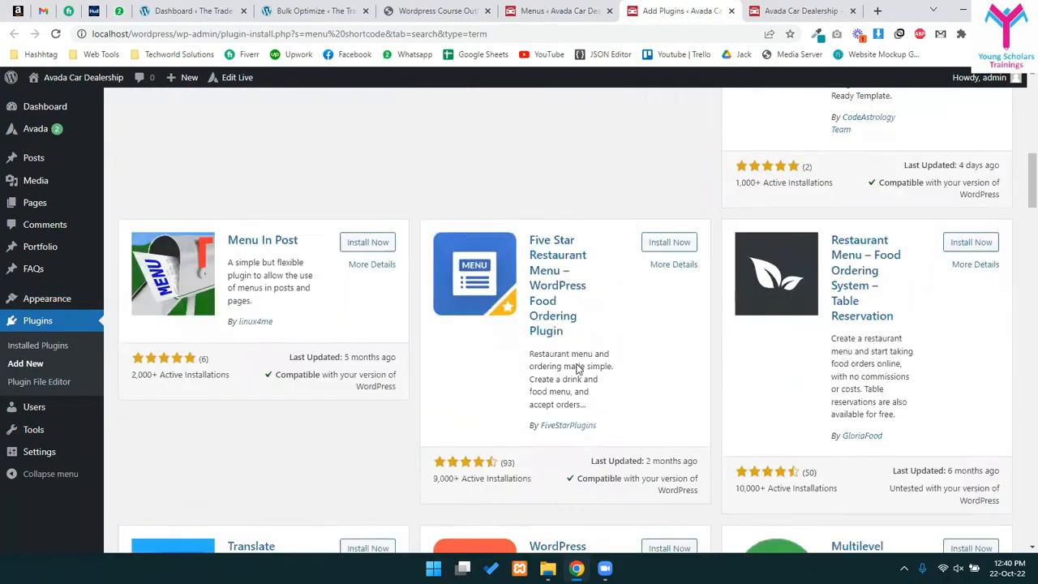
scroll(614, 351, up, 13)
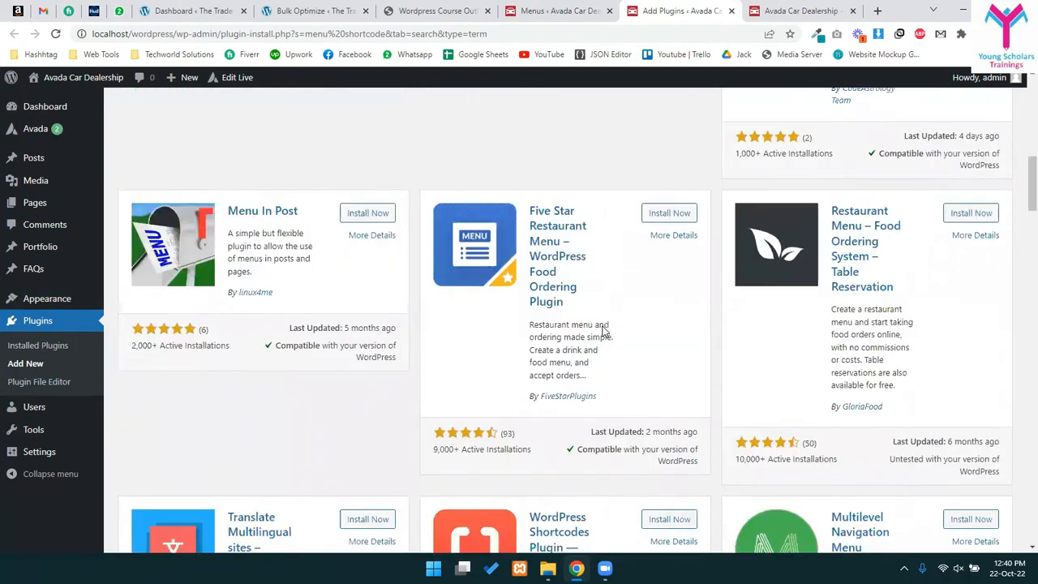
click(878, 11)
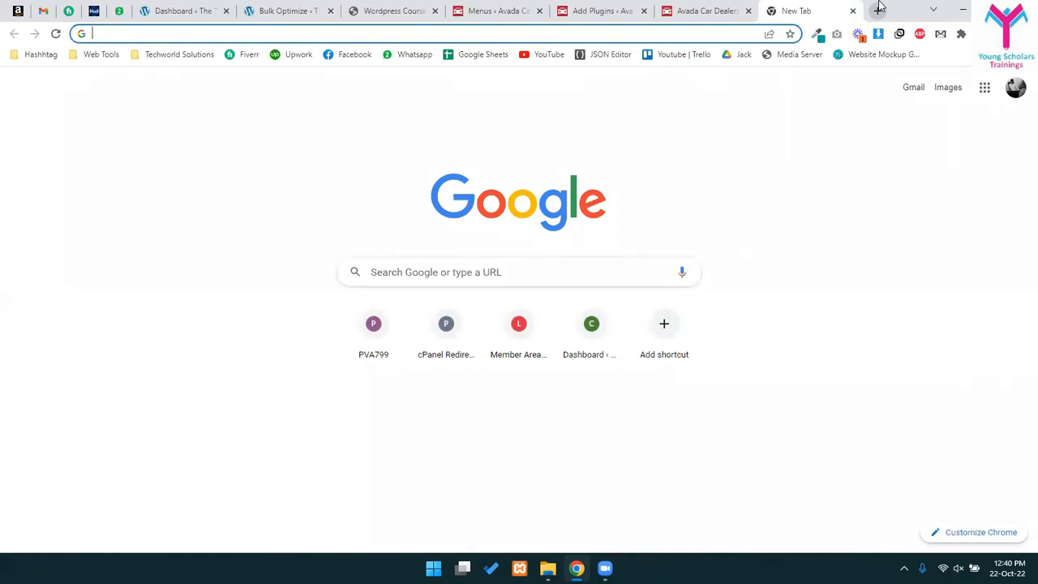
- Google 'How to add shortcode in menu' and open the WPBeginner and Shortcode in Menus results in new tabs
text(How to add shortcode in menu)
key(Return)
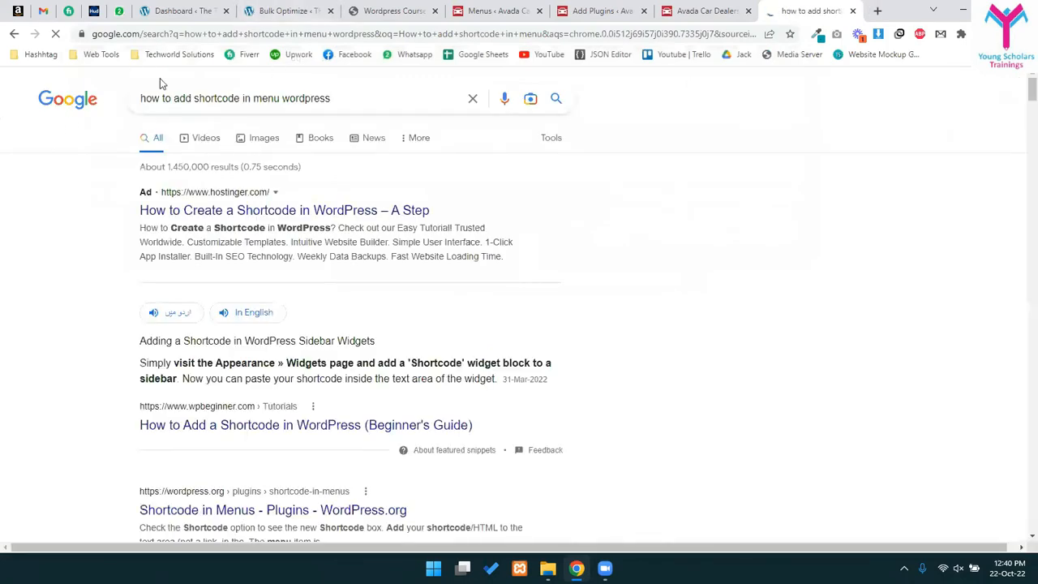
drag(224, 93, 332, 93)
click(281, 94)
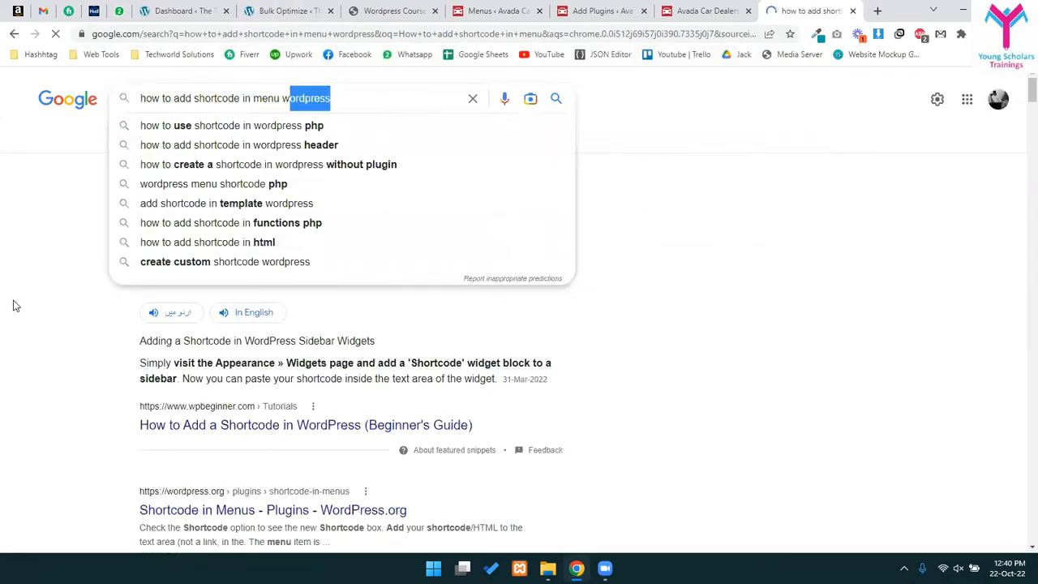
click(12, 305)
scroll(218, 265, down, 2)
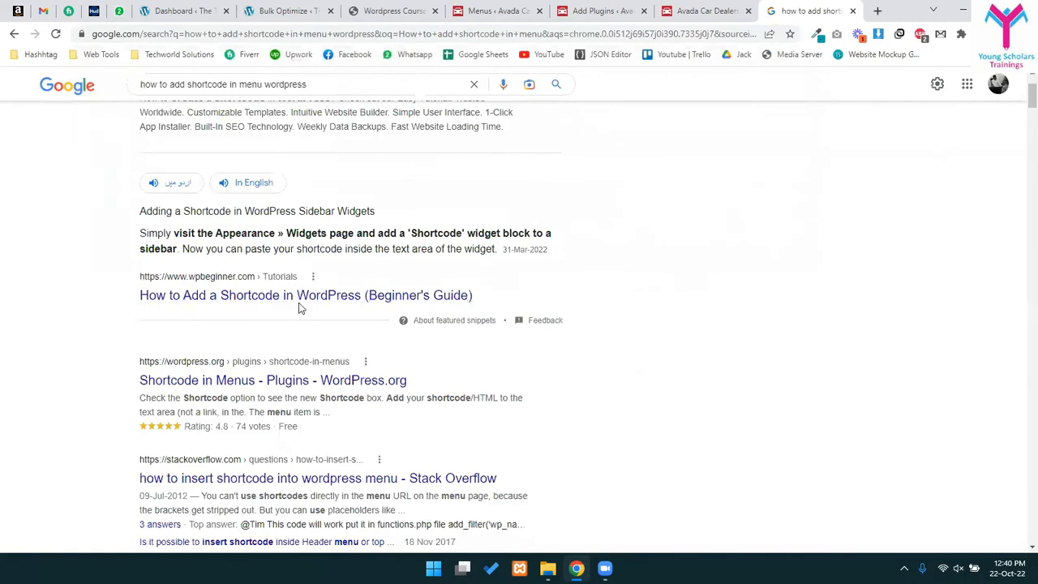
middle_click(223, 297)
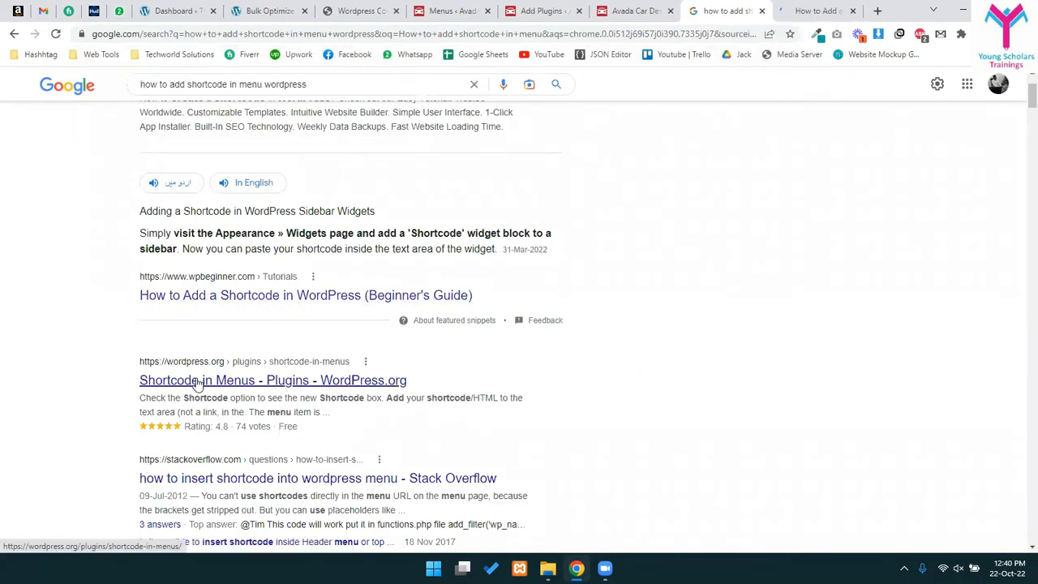
middle_click(197, 381)
- Skim the WPBeginner shortcode guide, including its AdSense shortcode example, then close the tab
key(ctrl+Tab)
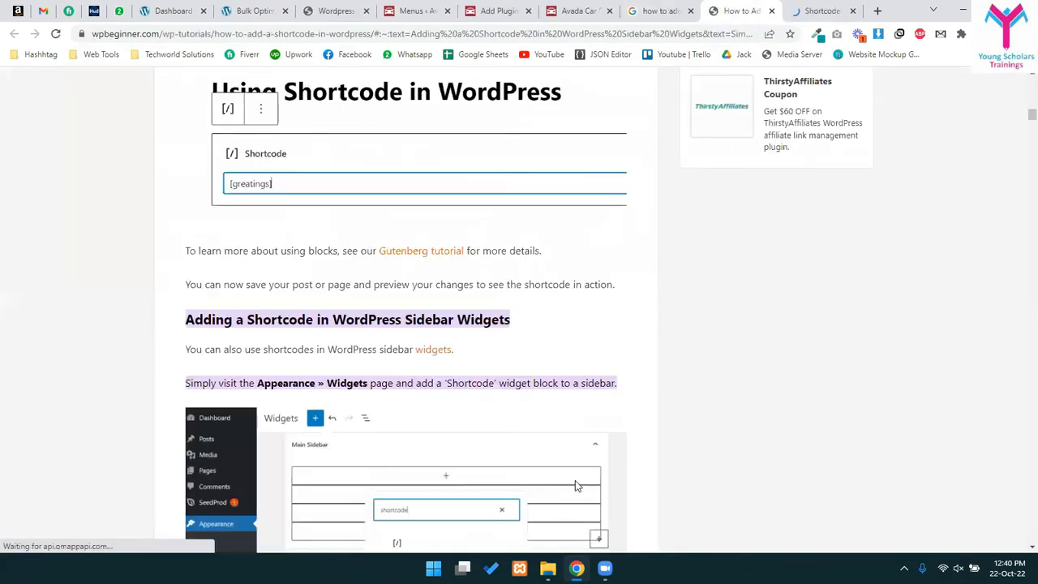
scroll(374, 458, down, 1)
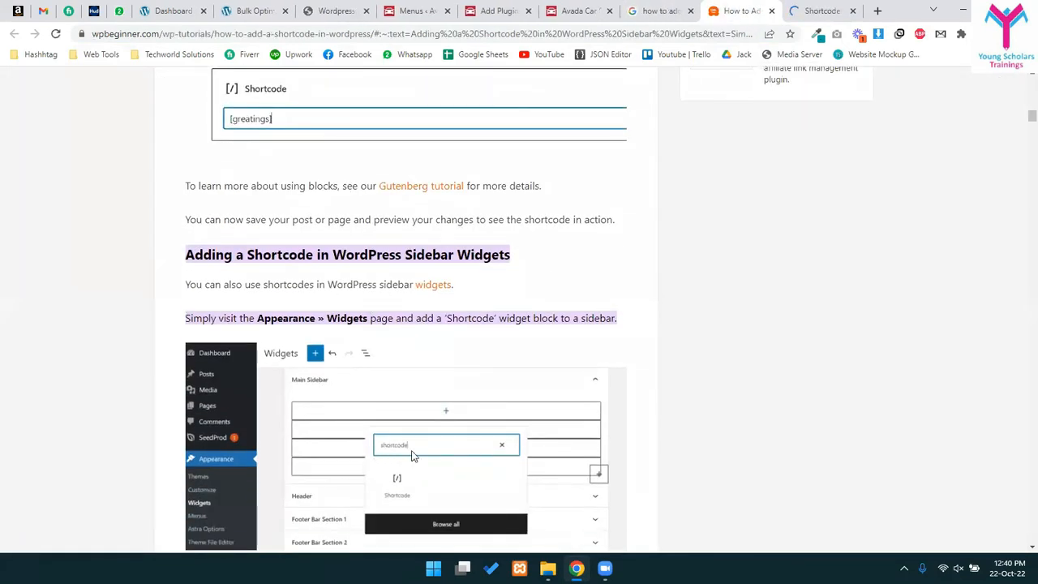
scroll(278, 454, down, 2)
drag(452, 118, 498, 126)
click(462, 301)
scroll(324, 365, down, 5)
scroll(386, 369, up, 3)
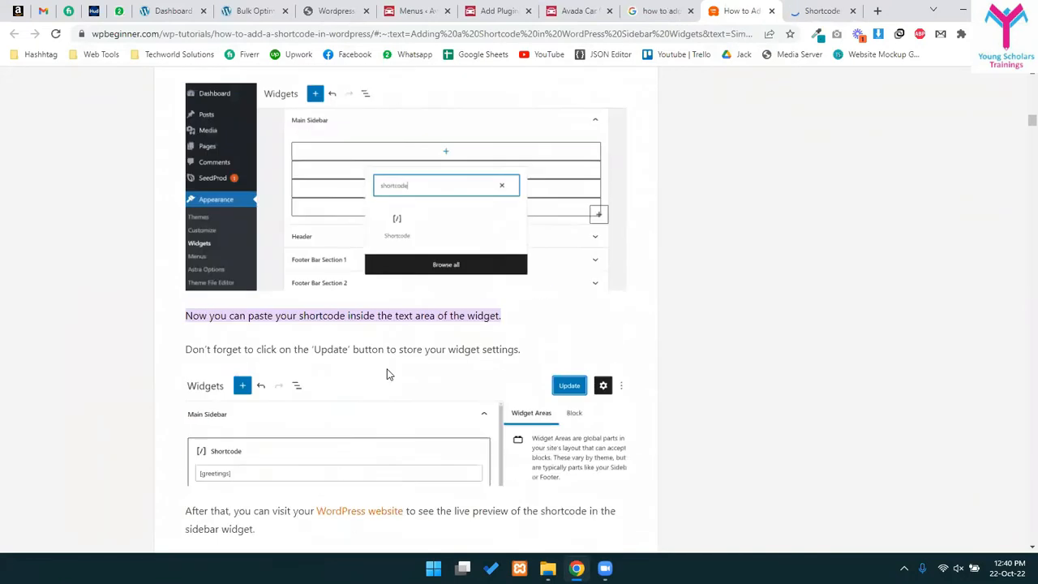
scroll(357, 370, down, 7)
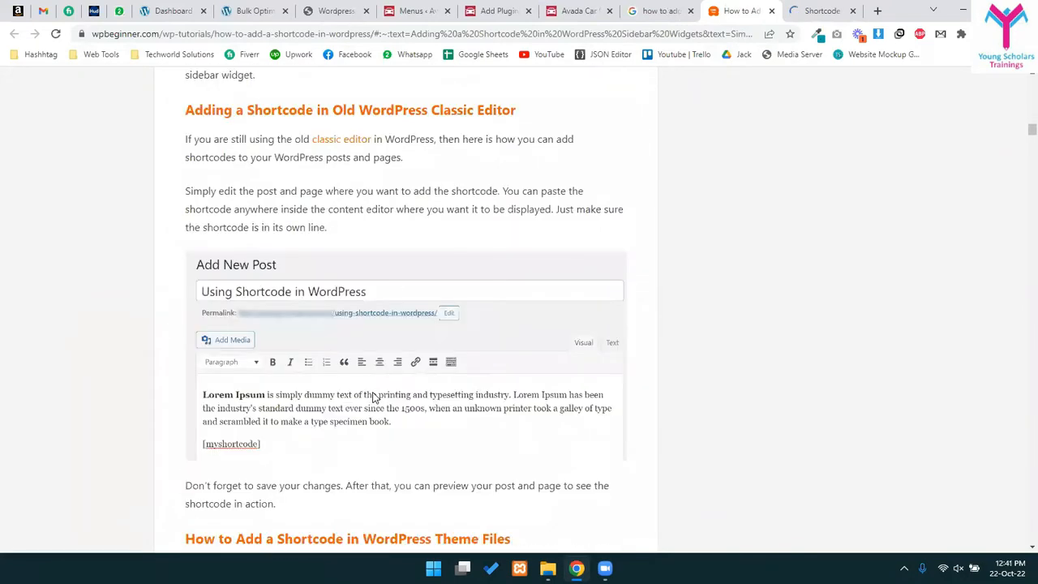
scroll(380, 256, up, 9)
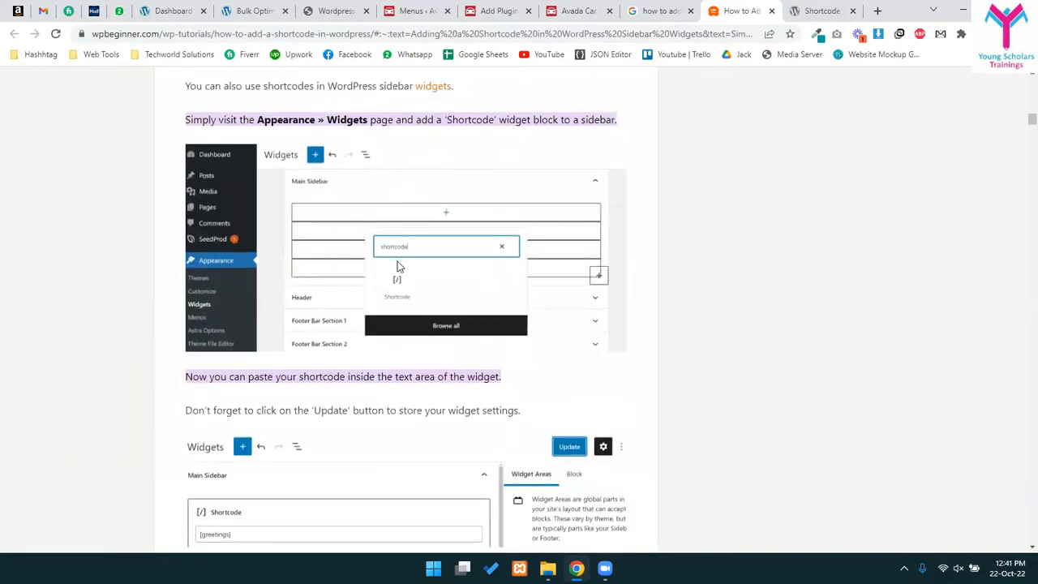
scroll(377, 248, down, 1)
scroll(410, 386, down, 11)
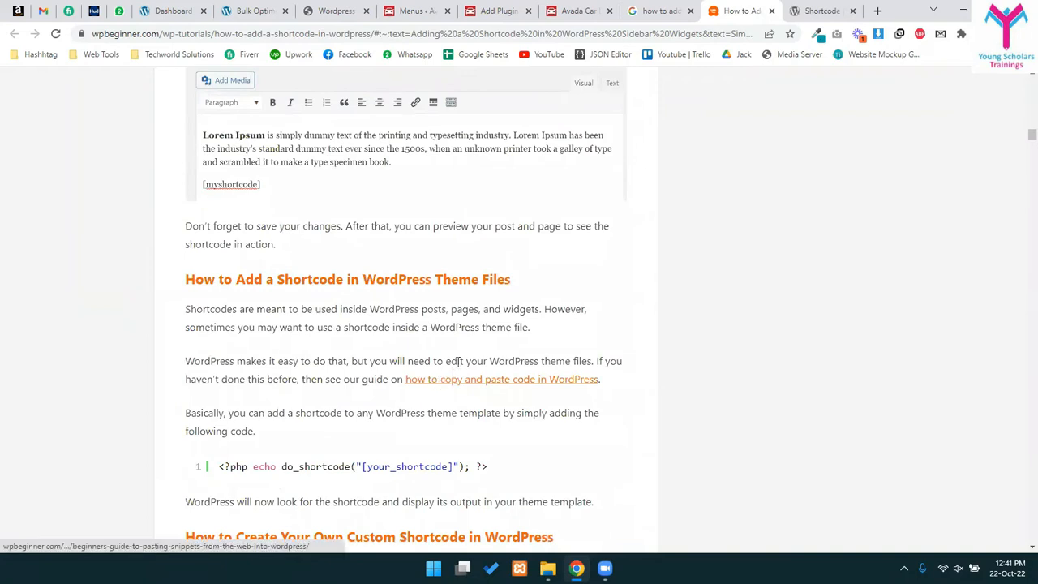
scroll(470, 290, down, 12)
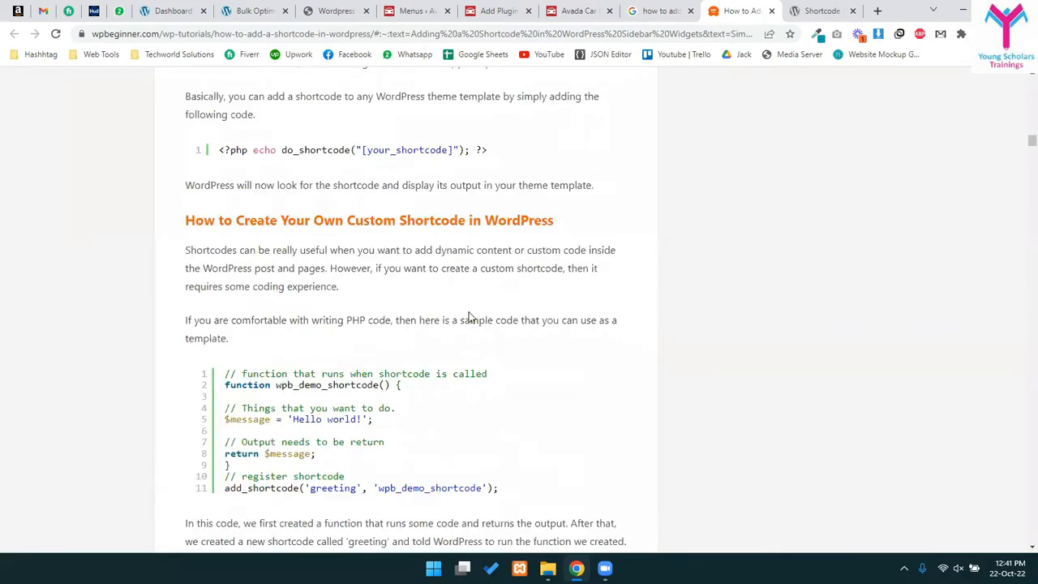
drag(242, 280, 389, 496)
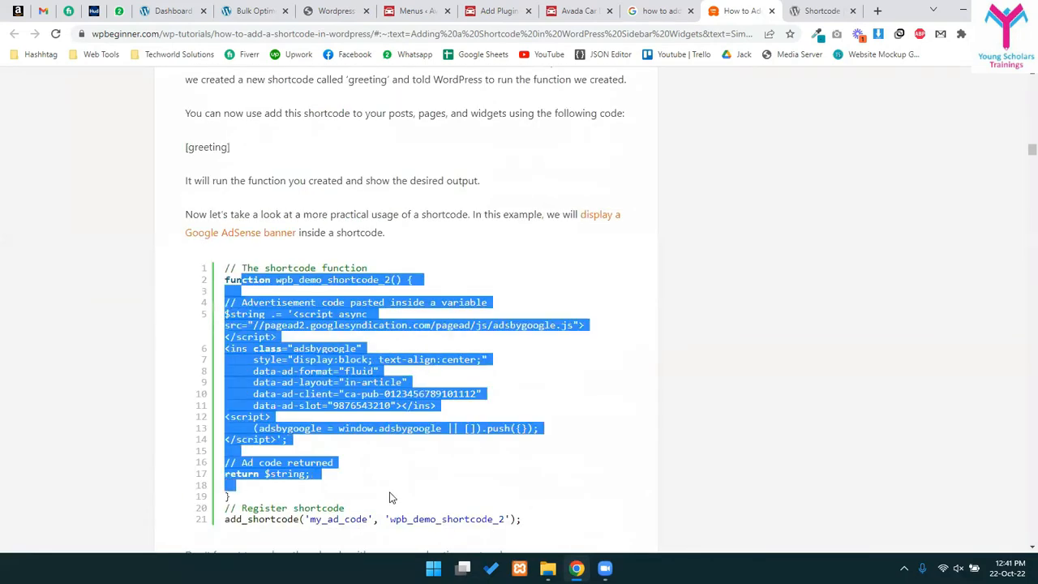
click(329, 289)
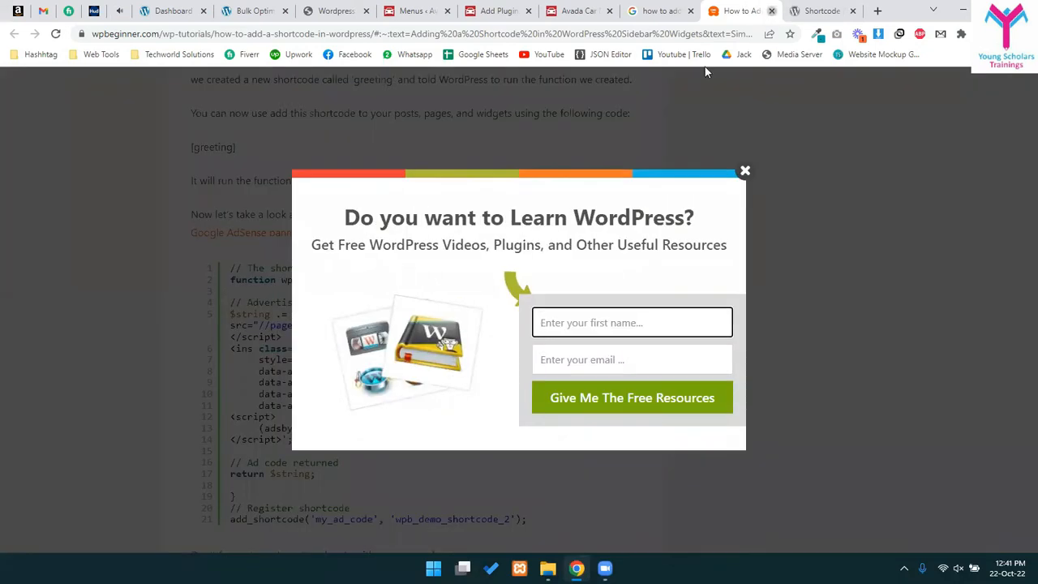
click(771, 10)
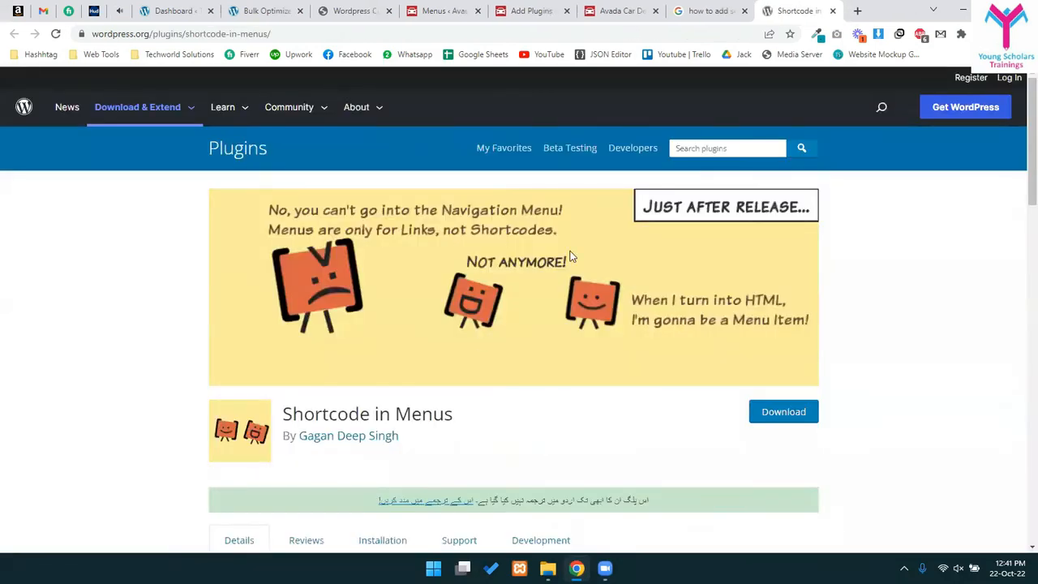
- Download the Shortcode in Menus plugin zip from wordpress.org and return to the Menus page
scroll(408, 408, down, 2)
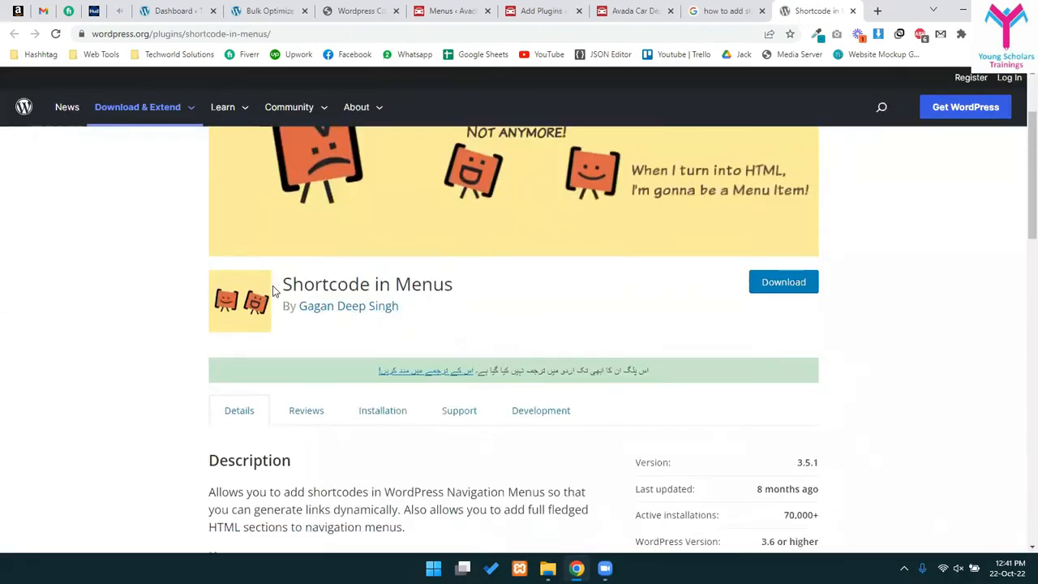
triple_click(445, 284)
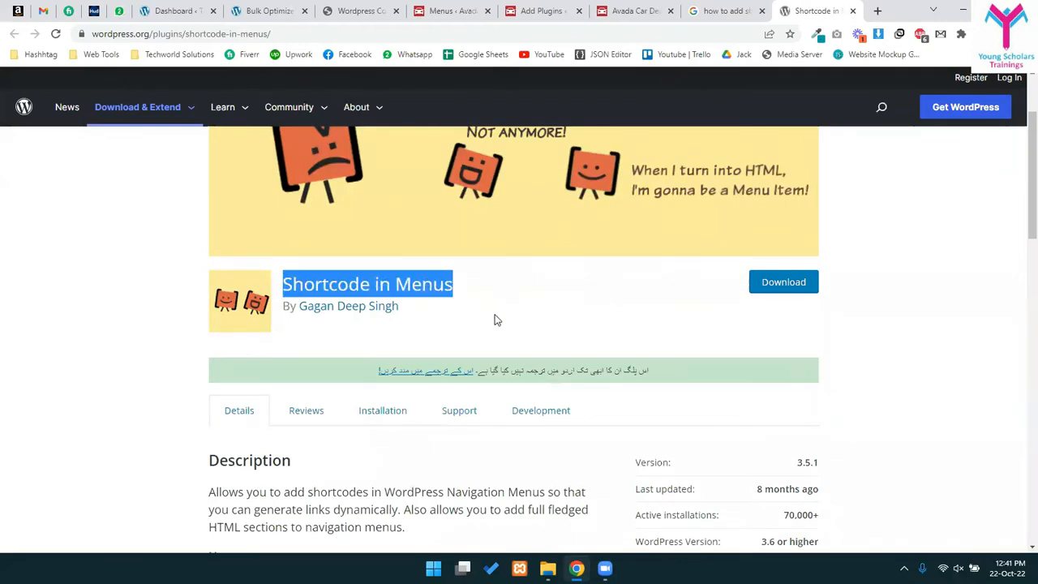
click(570, 308)
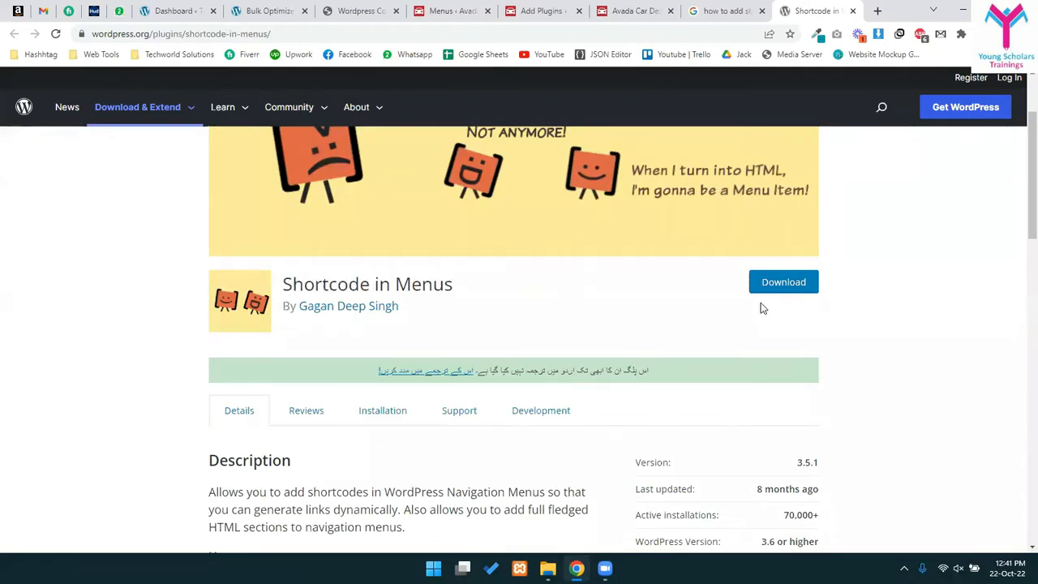
click(799, 285)
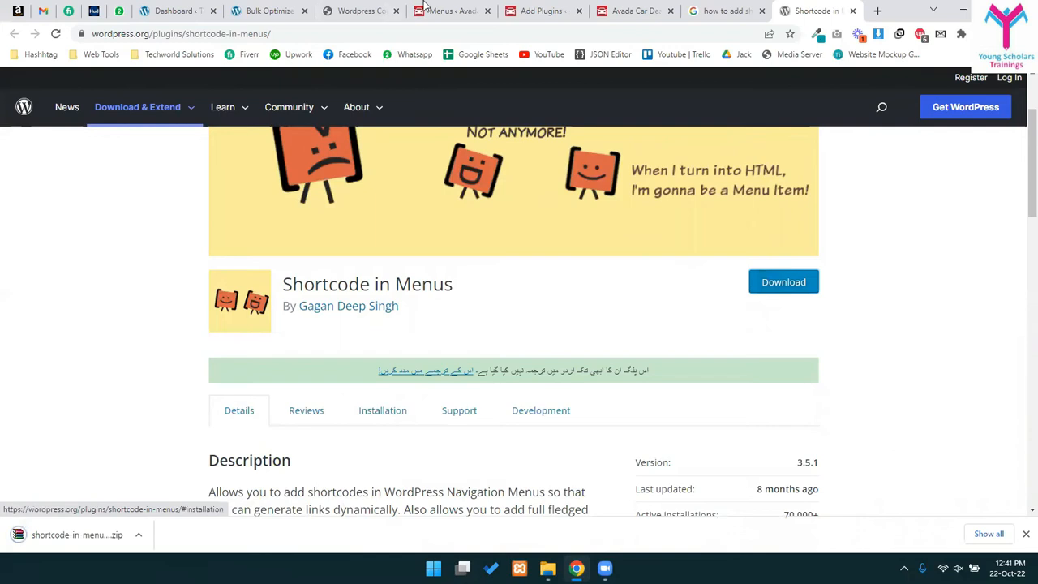
click(495, 9)
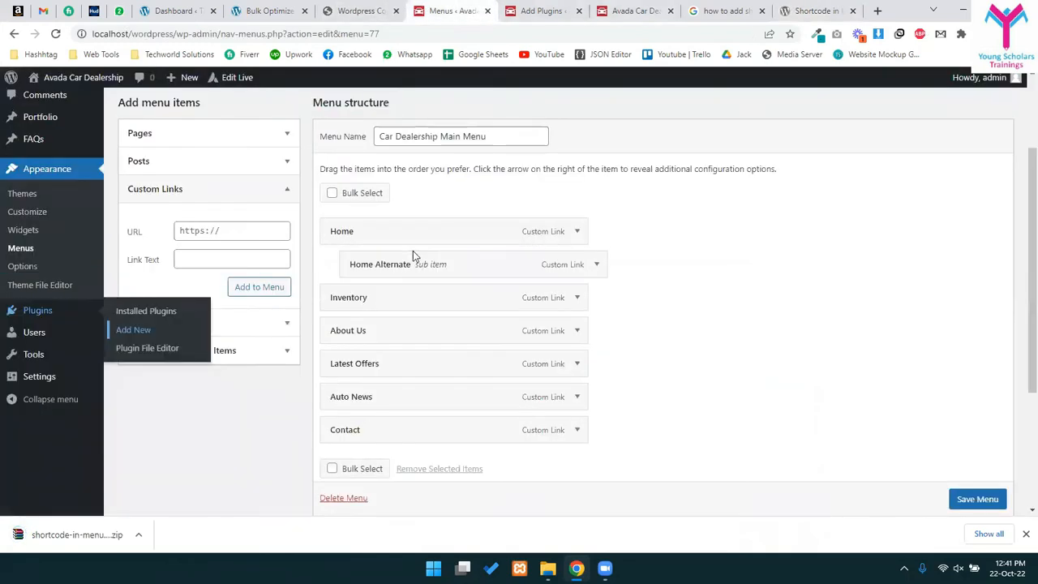
scroll(413, 254, up, 3)
- Upload shortcode-in-menus.3.5.1.zip through Upload Plugin and install it
click(623, 11)
click(513, 37)
key(ctrl+shift+Tab)
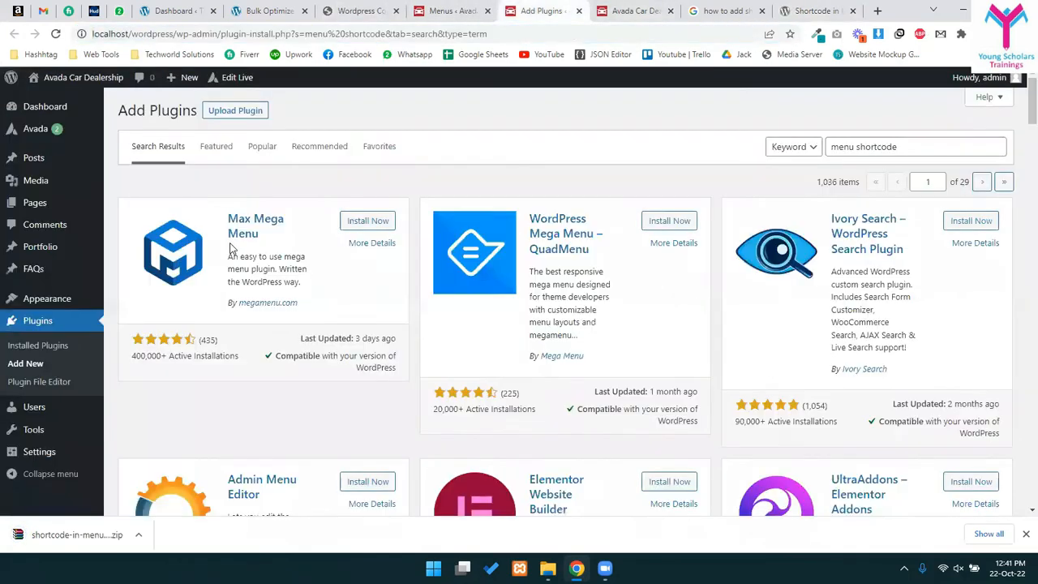
click(261, 112)
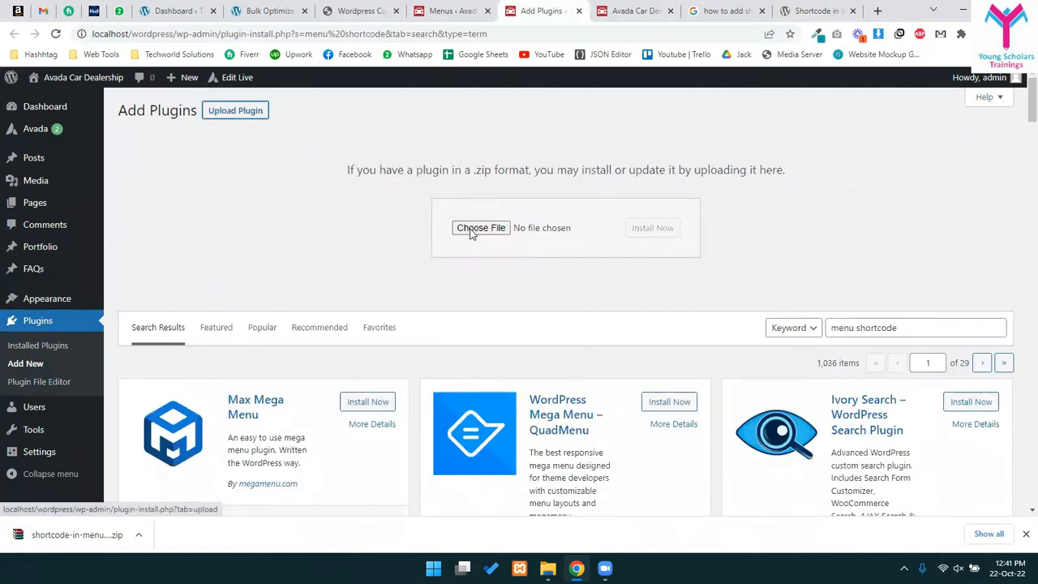
click(481, 227)
click(344, 169)
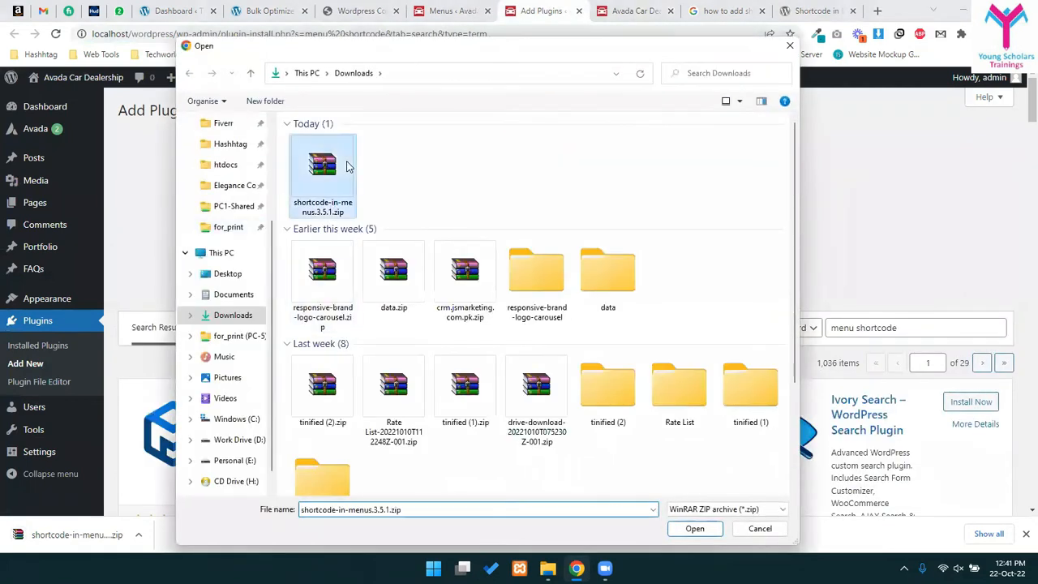
double_click(345, 168)
click(668, 229)
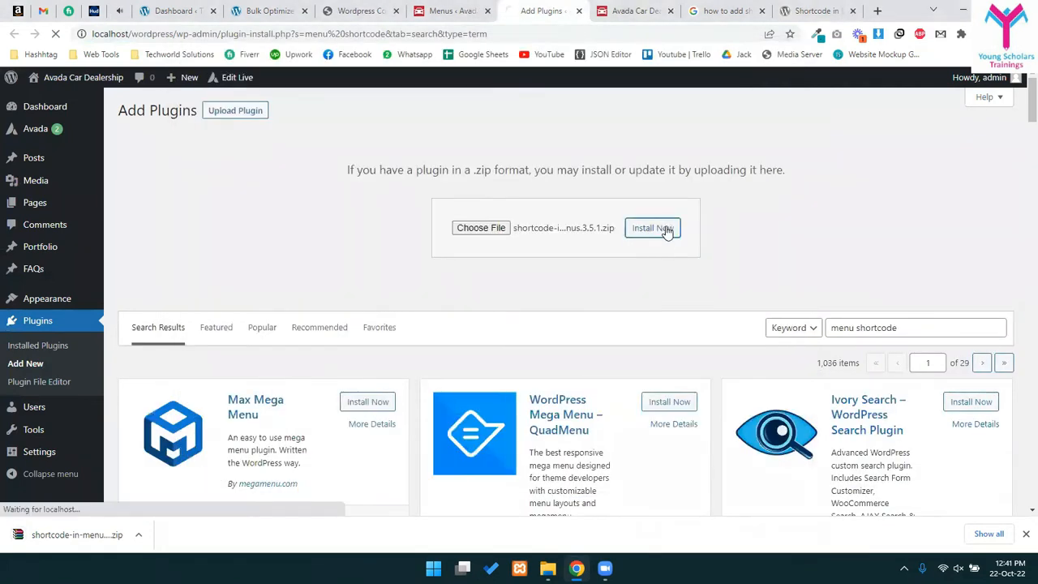
- Activate Shortcode in Menus and search Add New for it to confirm it is active
click(819, 11)
drag(281, 284, 484, 284)
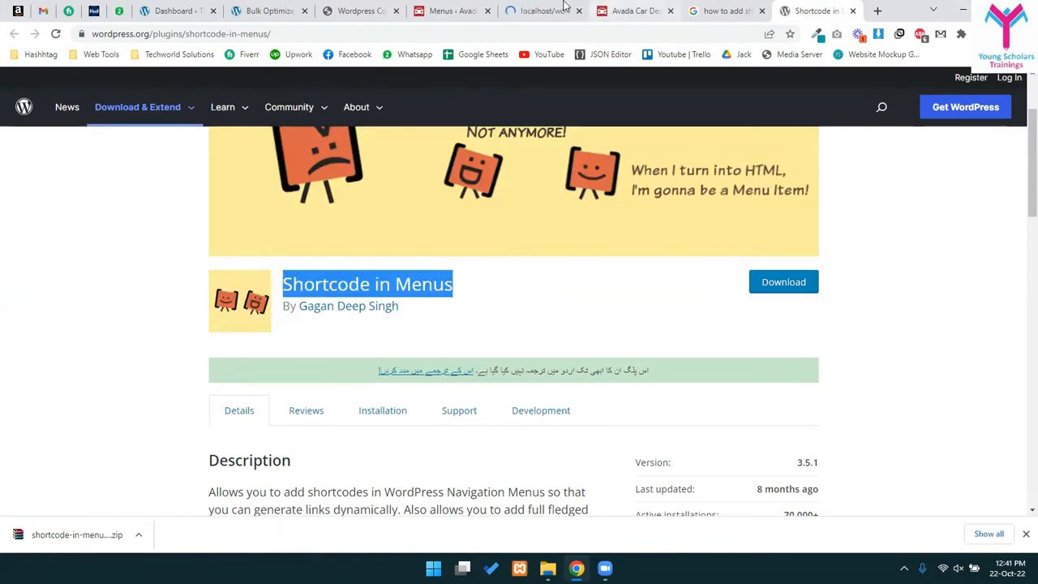
click(561, 6)
click(206, 114)
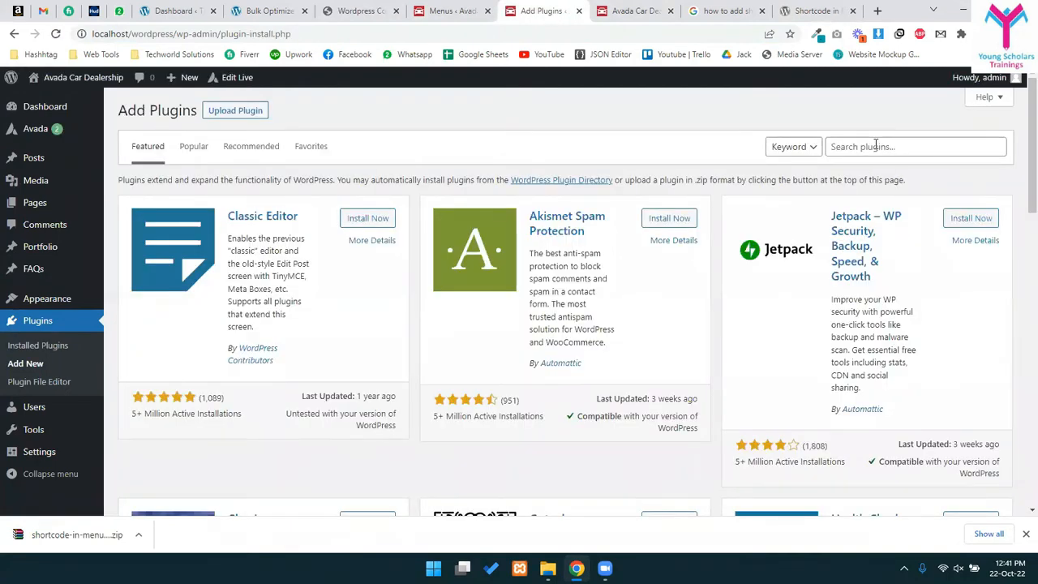
click(875, 146)
text(Shortcode In Menus)
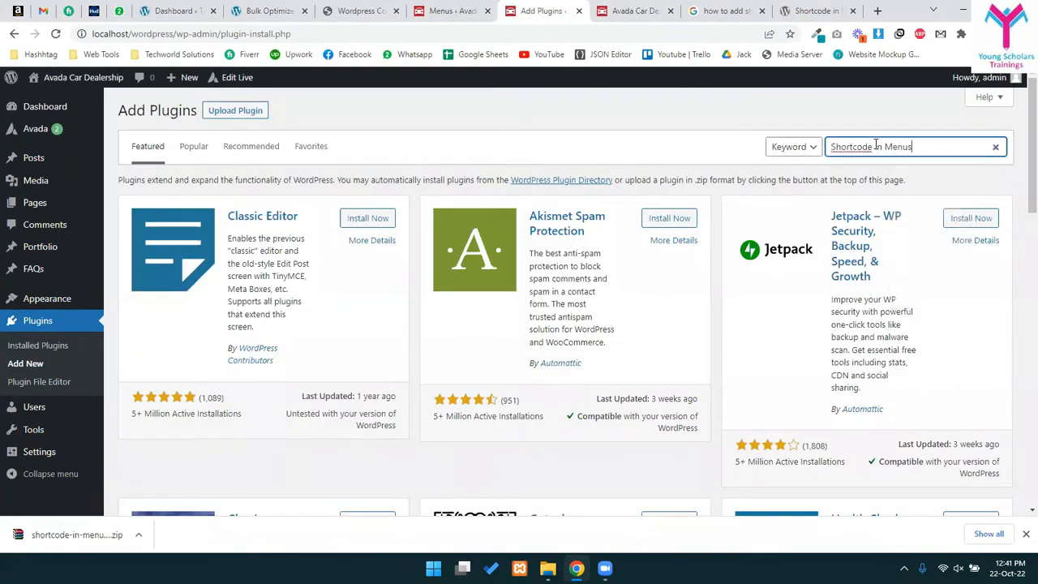
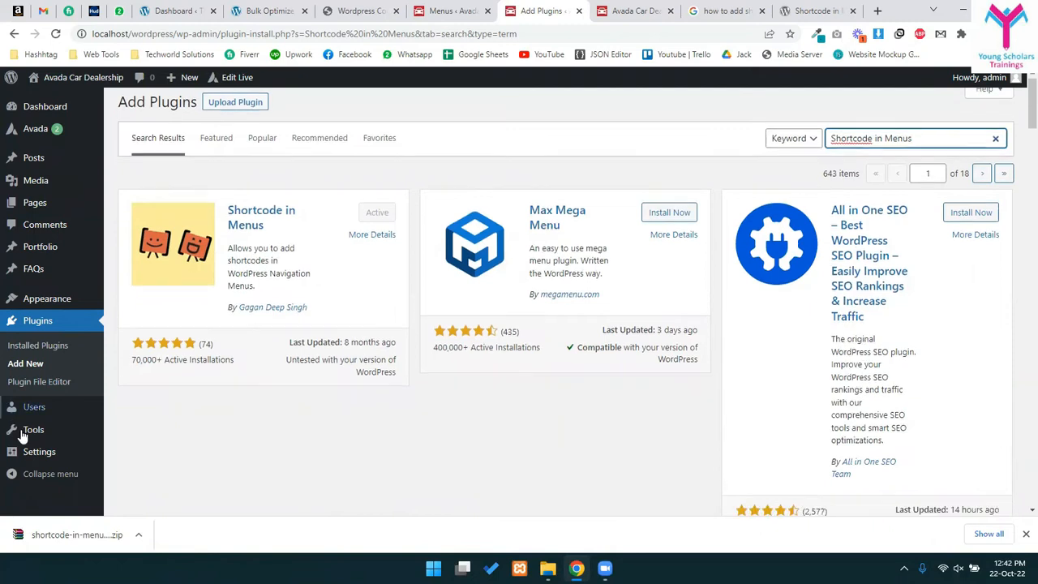
- Open the Car Dealership Main Menu in the Appearance > Menus editor
scroll(243, 324, down, 2)
mouse_move(85, 452)
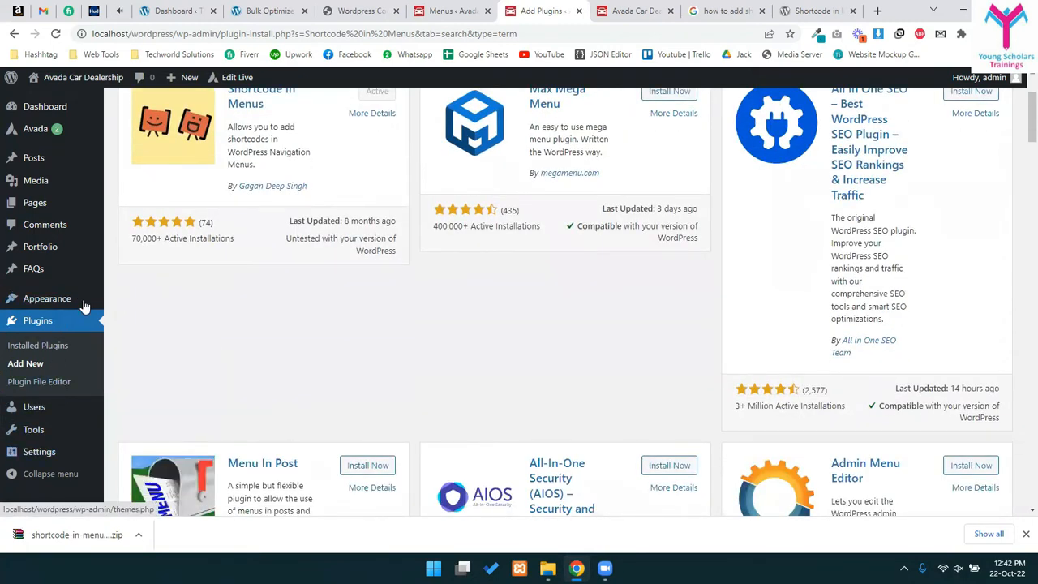
mouse_move(84, 302)
click(137, 360)
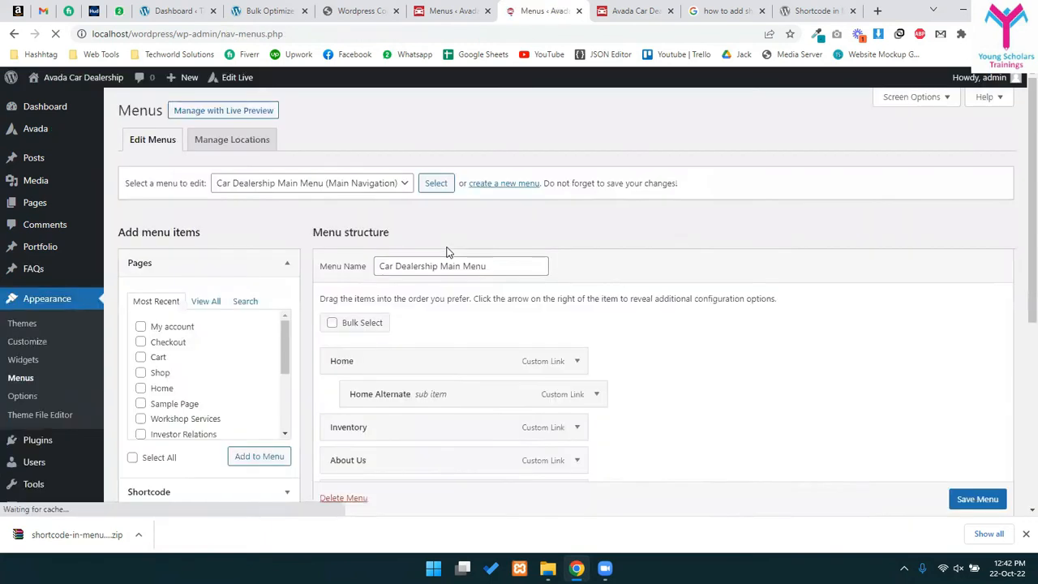
scroll(467, 243, down, 1)
scroll(294, 276, down, 3)
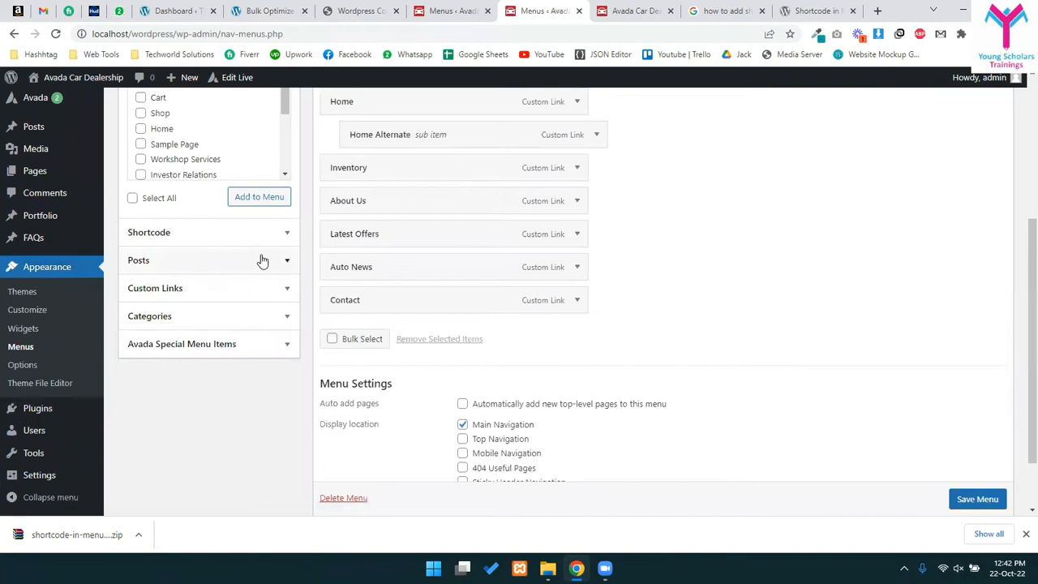
scroll(232, 345, up, 2)
scroll(232, 345, up, 1)
- Expand the Shortcode panel and title a new shortcode item 'Translate'
click(232, 363)
click(164, 242)
click(189, 223)
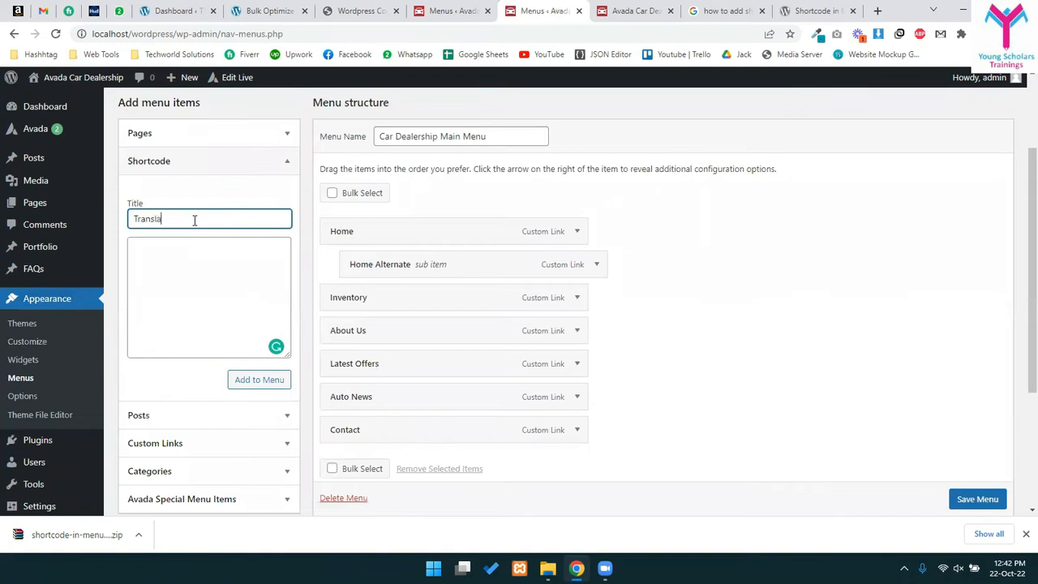
key(Tab)
text(Shortcode in Menus)
key(ctrl+z)
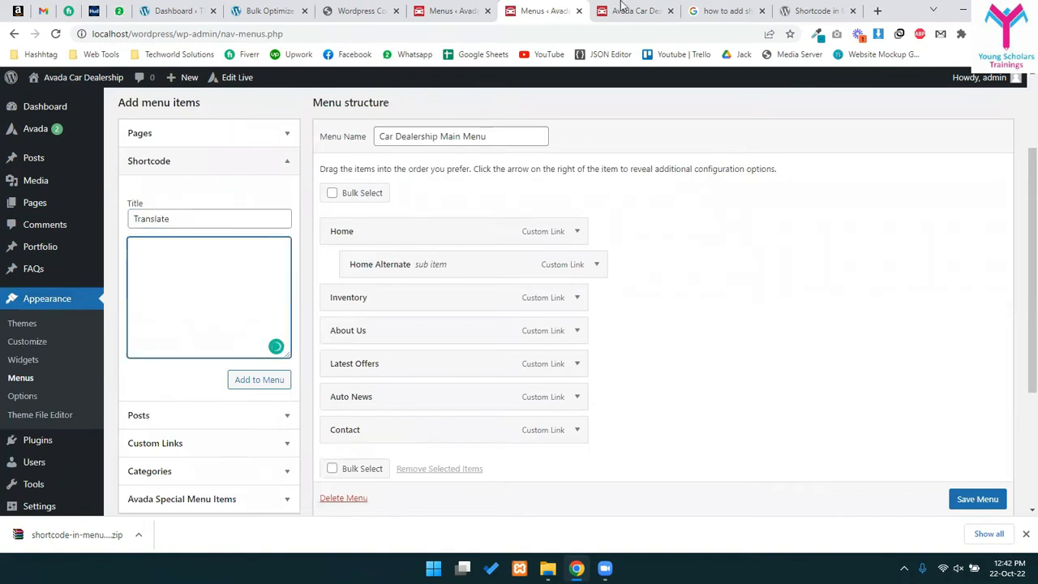
click(454, 10)
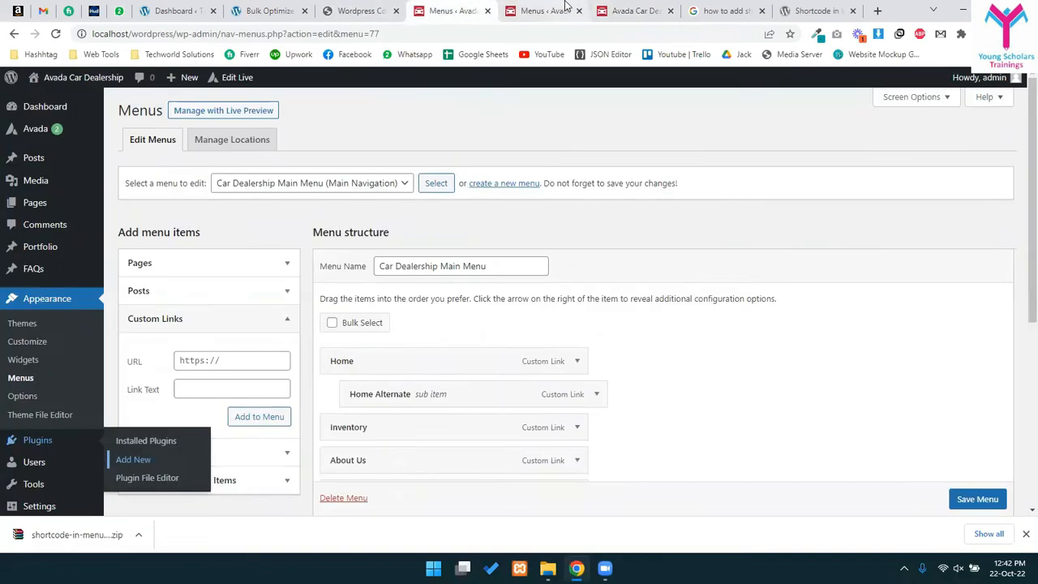
- Open Settings > GTranslate in a new tab and scroll to the widget code
click(564, 8)
scroll(50, 454, down, 2)
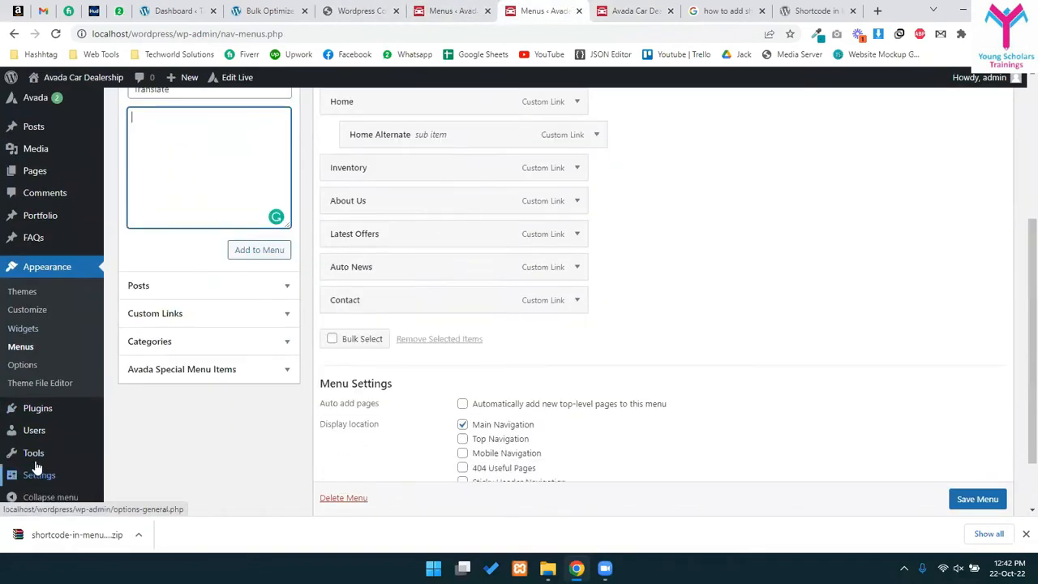
mouse_move(50, 453)
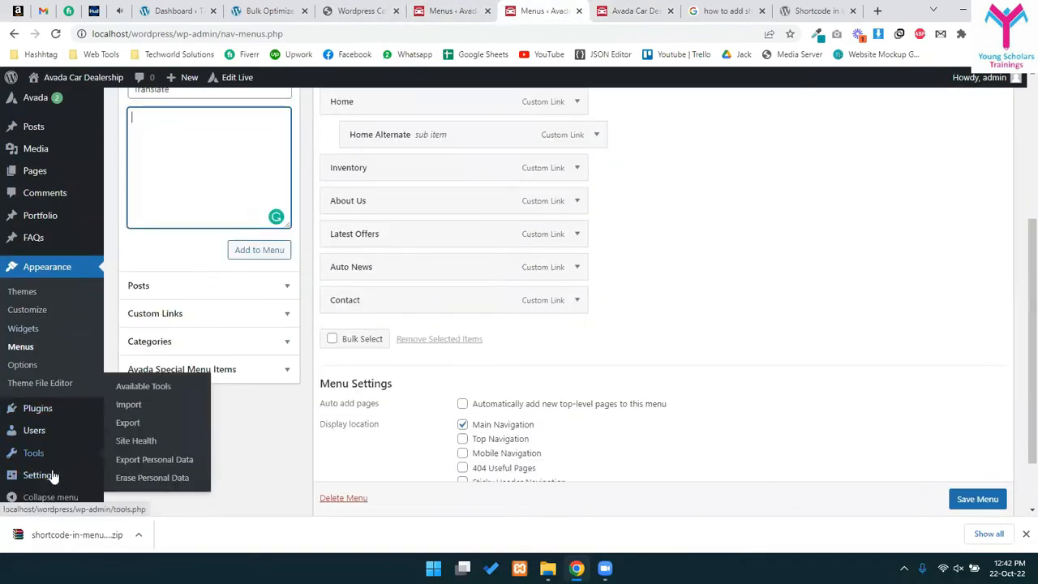
middle_click(134, 481)
click(578, 9)
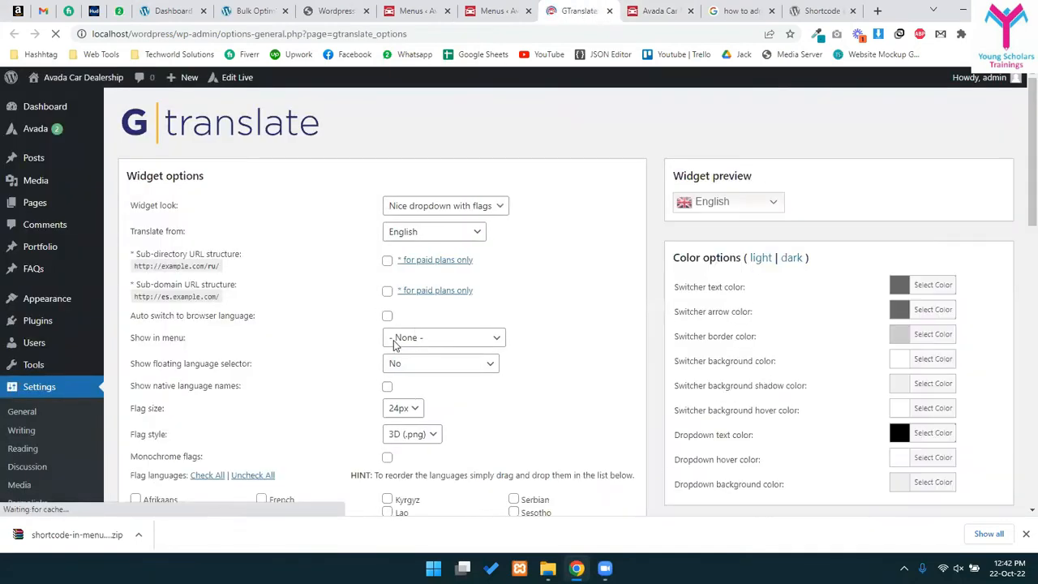
scroll(451, 381, down, 1)
scroll(452, 381, down, 10)
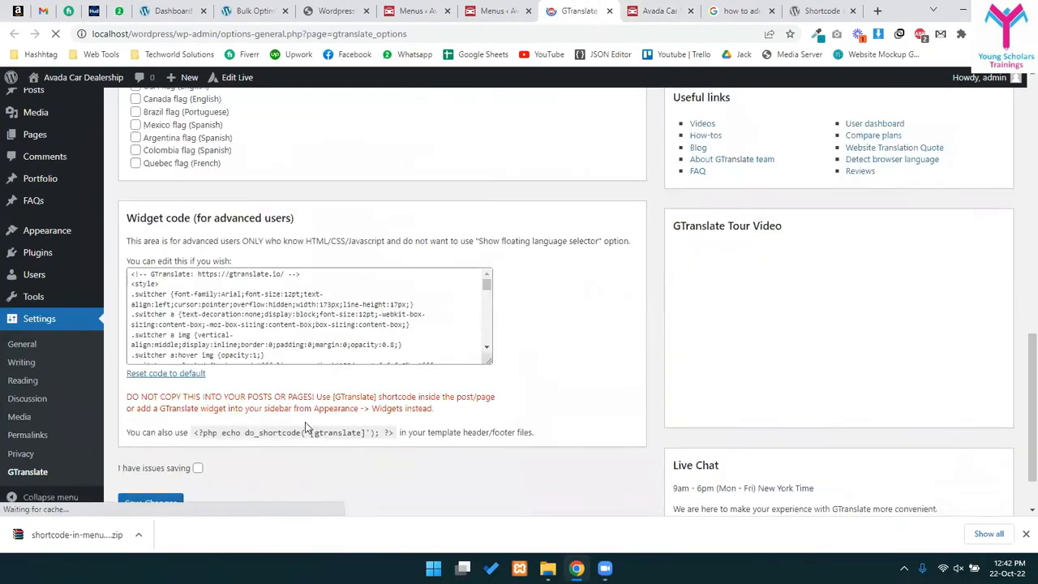
- Select the [GTranslate] shortcode for copying and return to the Menus editor
drag(309, 433, 365, 433)
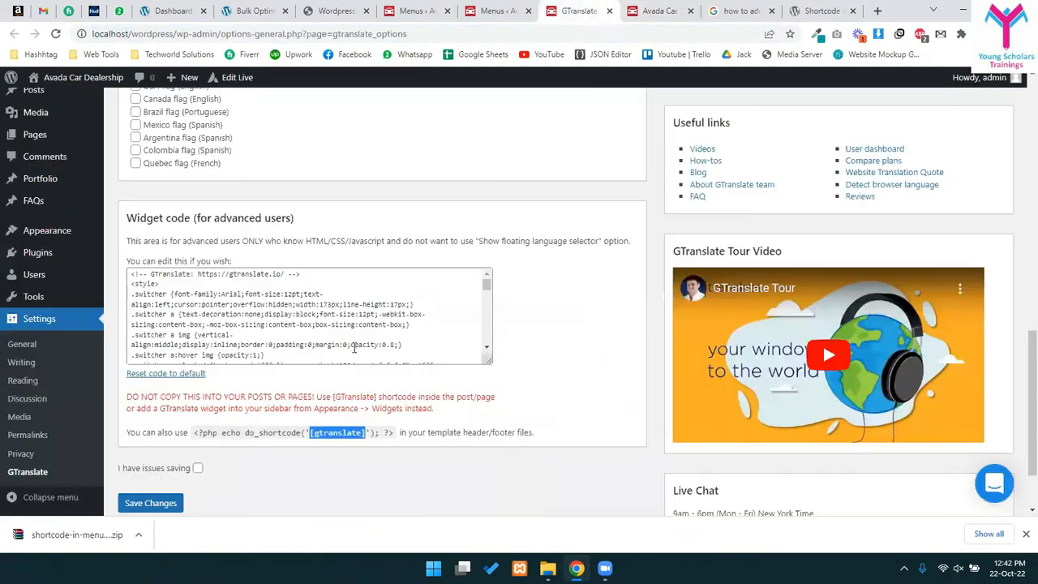
click(378, 427)
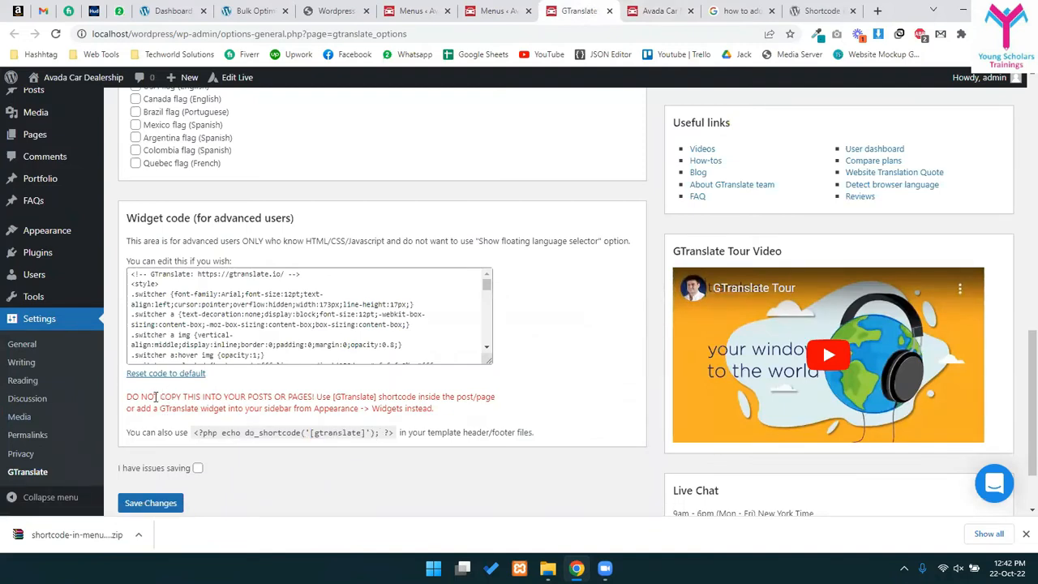
drag(147, 397, 223, 397)
click(257, 397)
drag(374, 403, 386, 397)
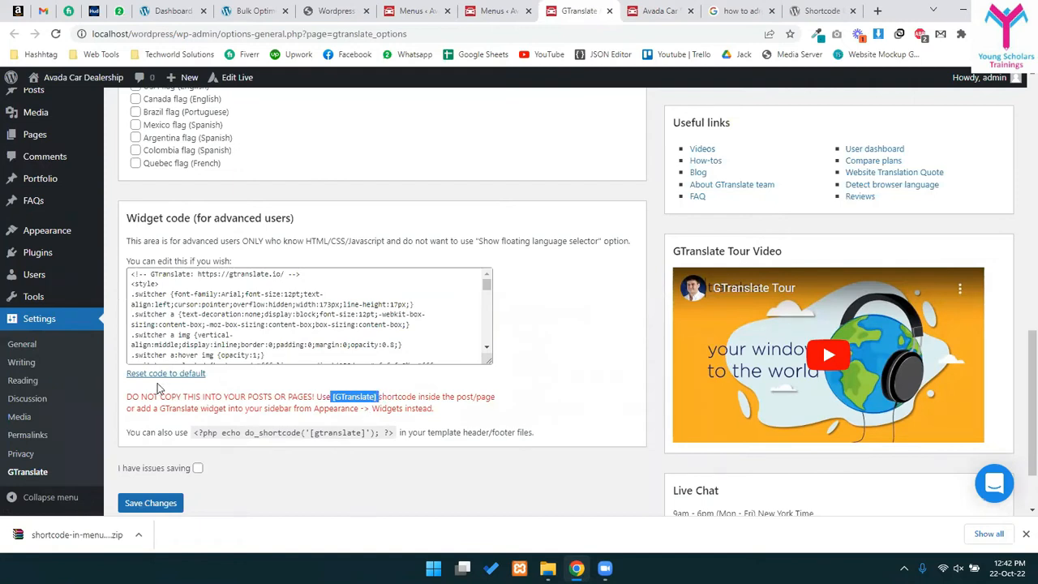
drag(185, 412, 379, 409)
click(304, 411)
click(386, 408)
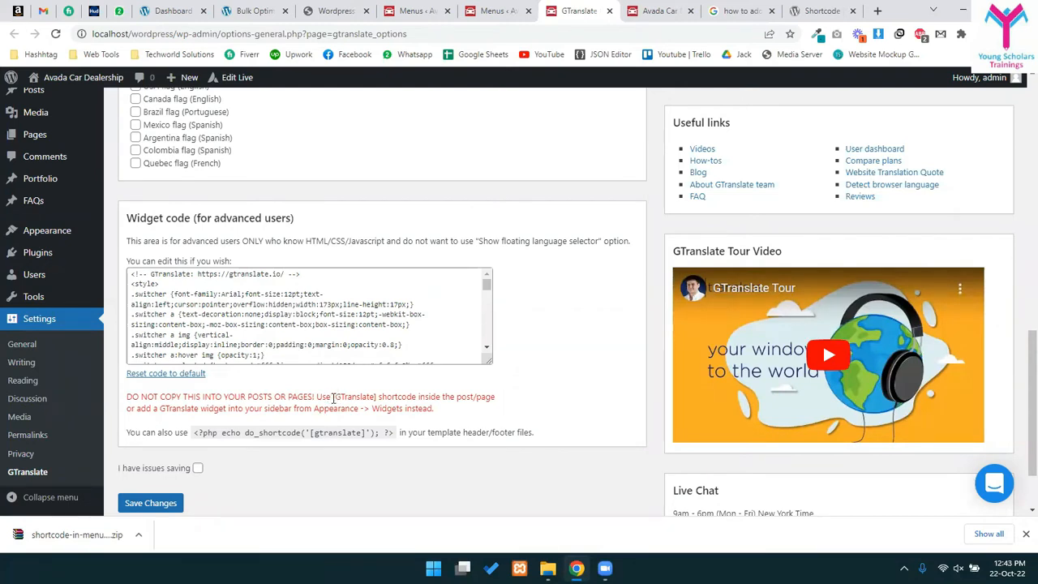
drag(369, 396, 378, 396)
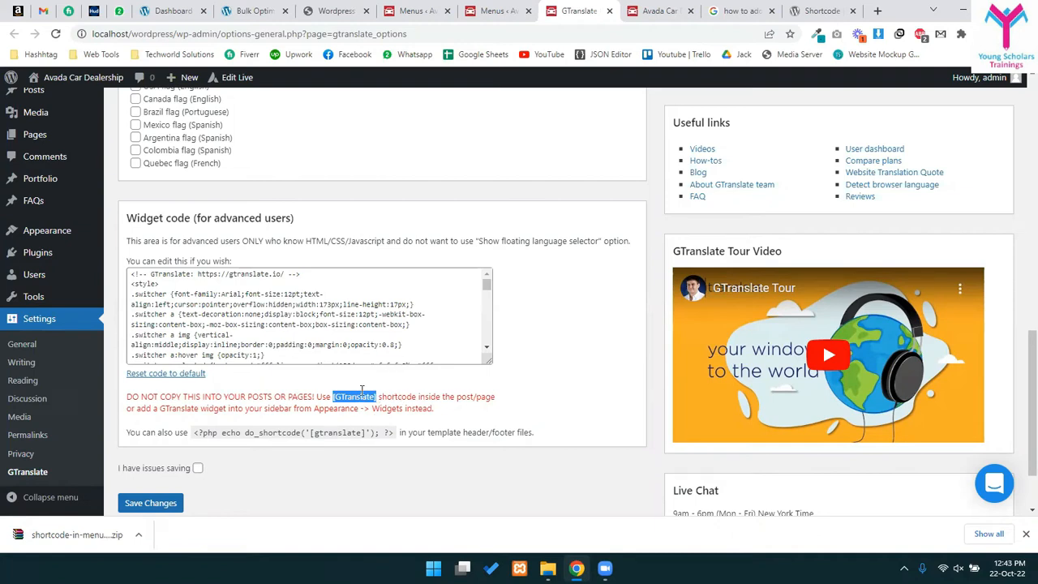
click(490, 11)
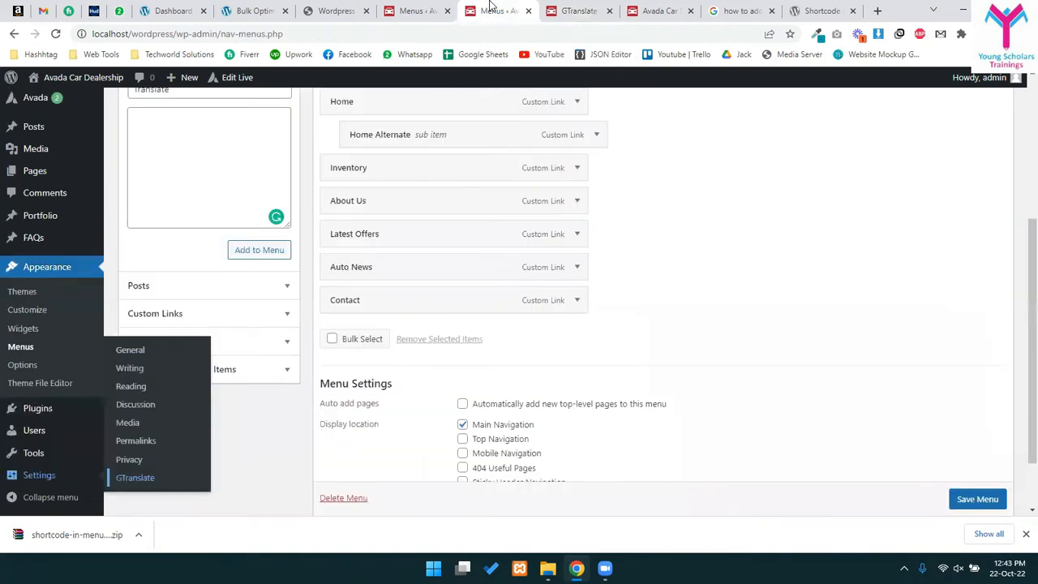
- Paste [GTranslate] into the Shortcode box and add the Translate item to the menu
scroll(225, 305, up, 3)
click(241, 314)
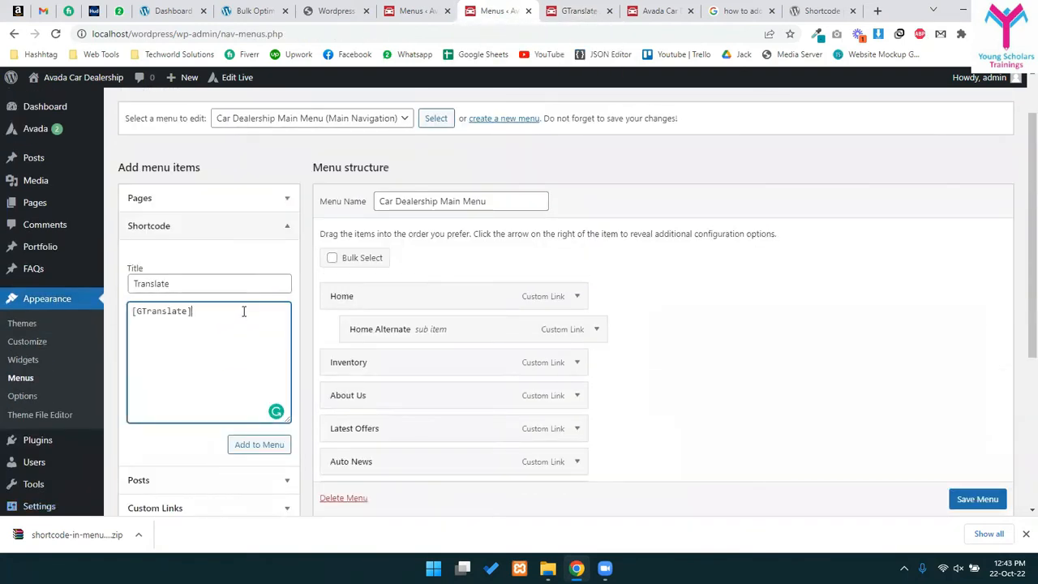
click(276, 451)
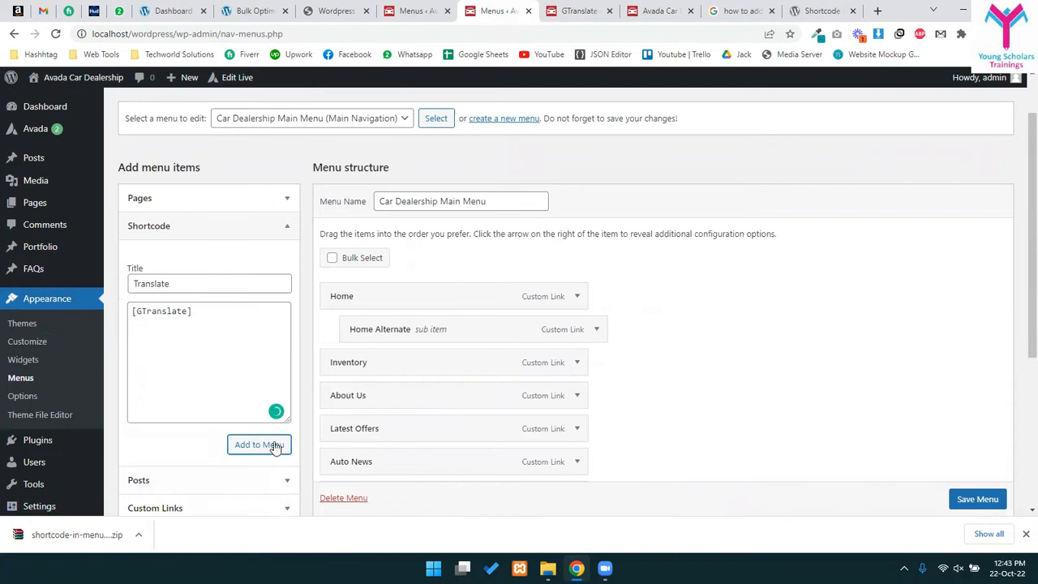
scroll(378, 315, down, 3)
scroll(378, 316, up, 3)
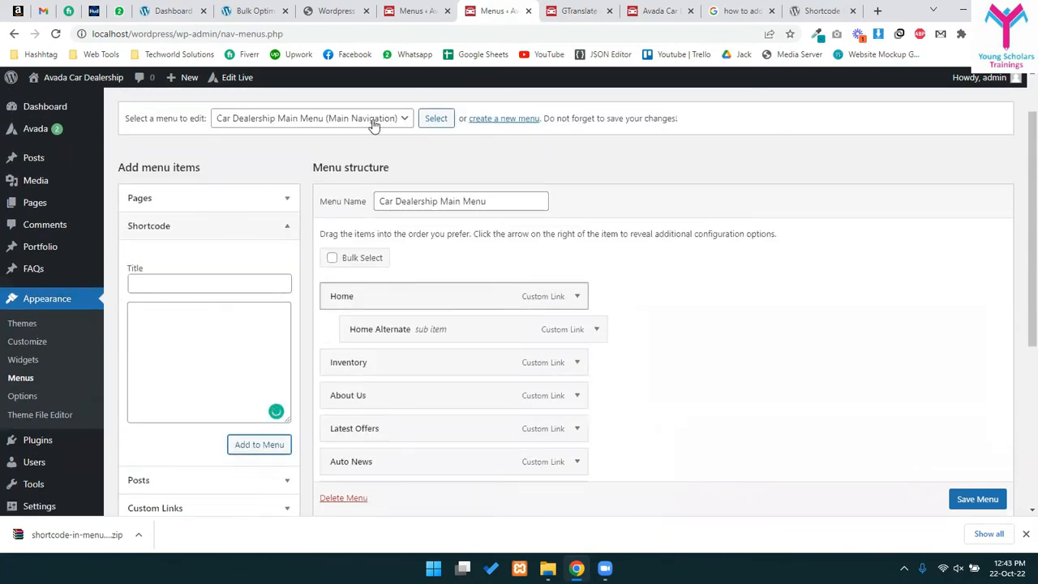
- Remove the duplicate Translate item, leaving one after Contact, and save the menu
scroll(491, 257, down, 2)
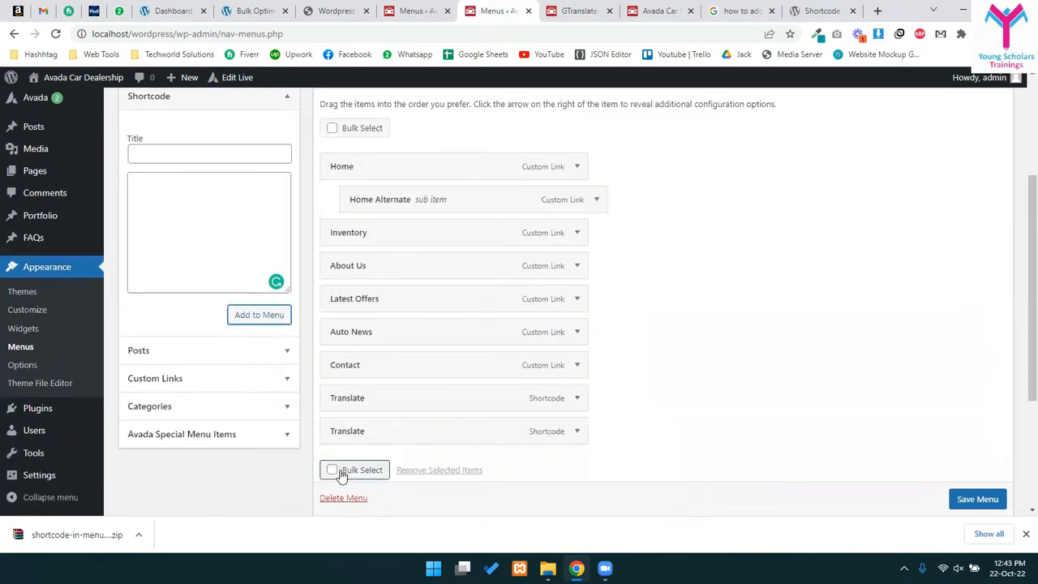
click(576, 431)
scroll(455, 389, down, 4)
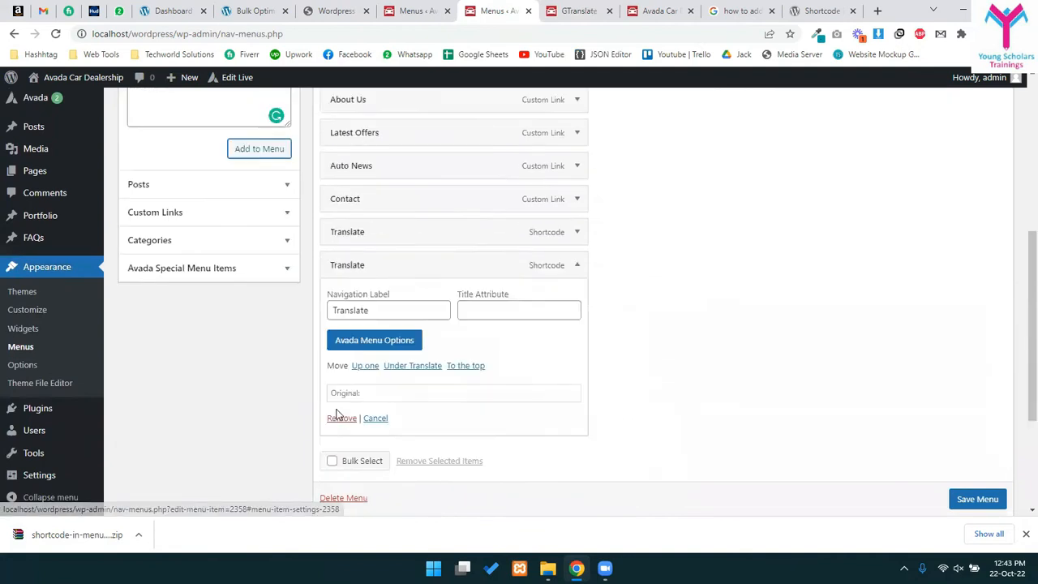
click(341, 392)
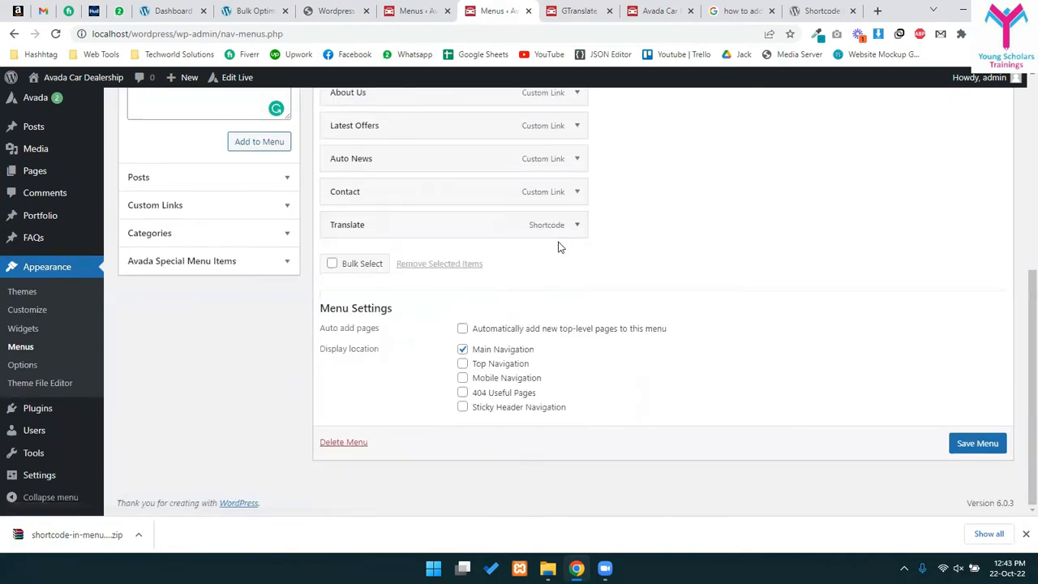
click(575, 224)
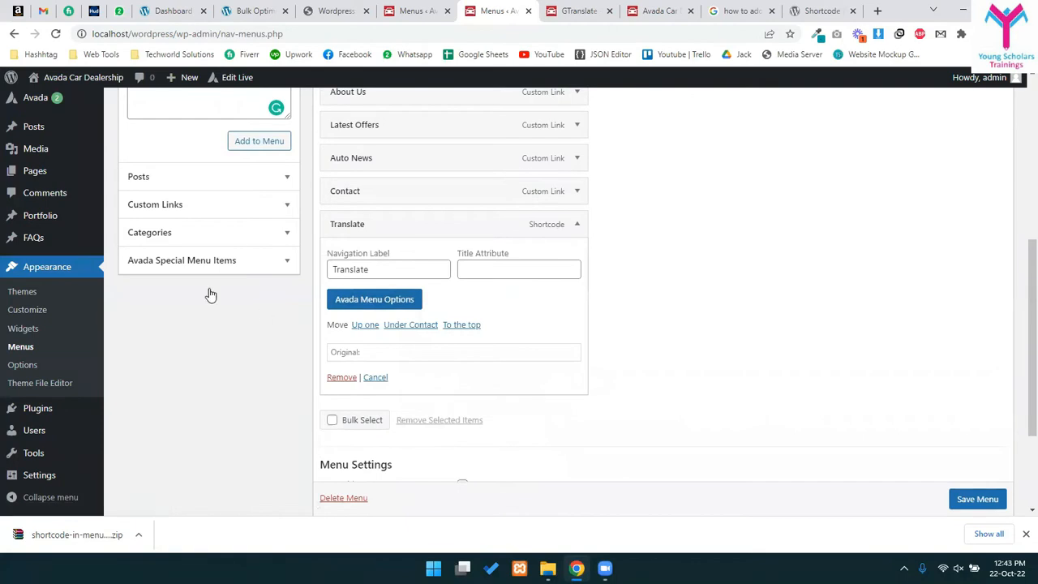
scroll(243, 287, up, 3)
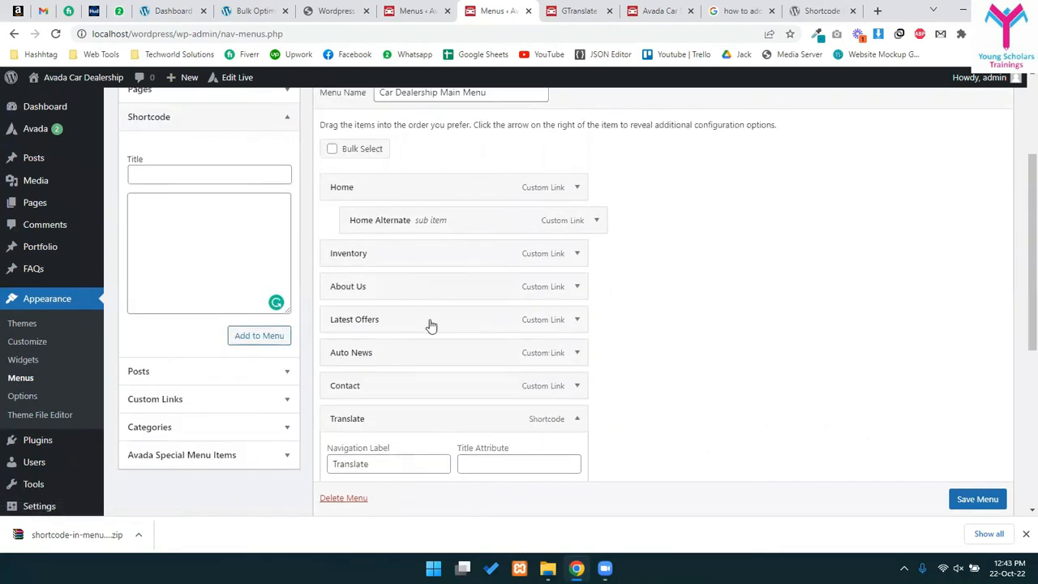
scroll(413, 332, down, 3)
scroll(949, 503, down, 1)
click(957, 500)
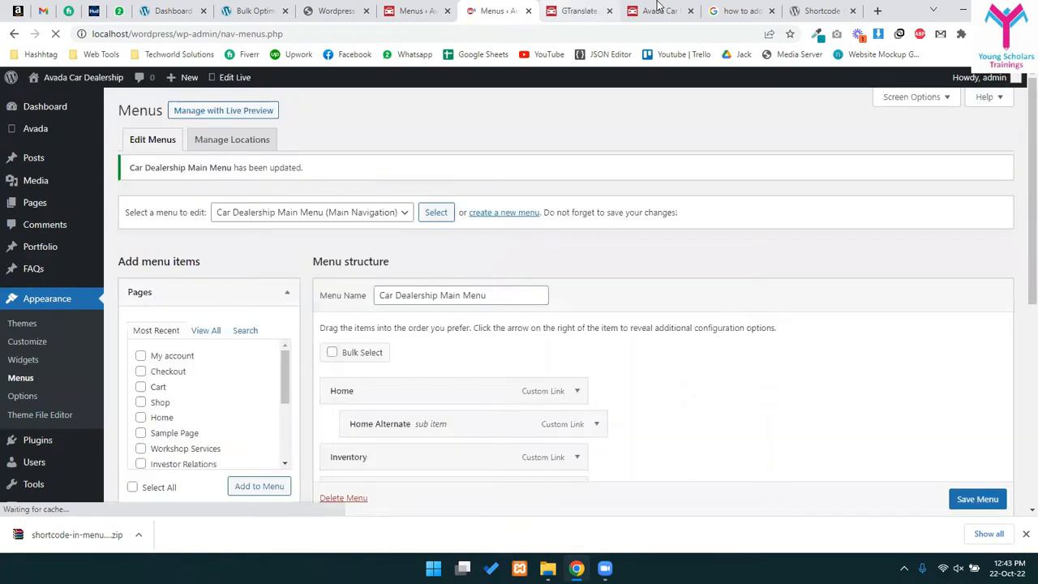
- Reload the live site to view the new menu, dismissing the newsletter popup
click(658, 9)
key(ctrl+r)
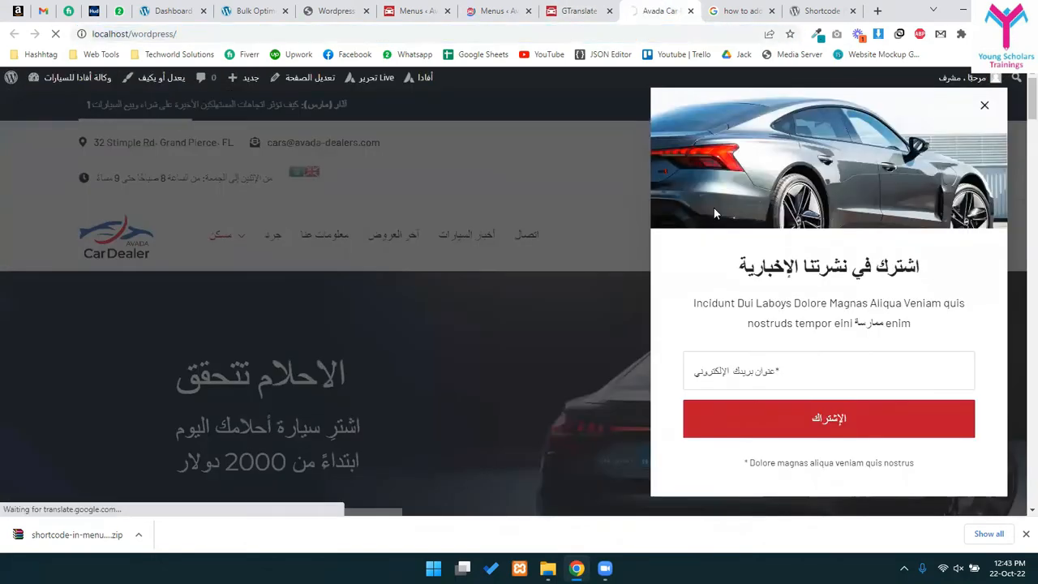
click(981, 103)
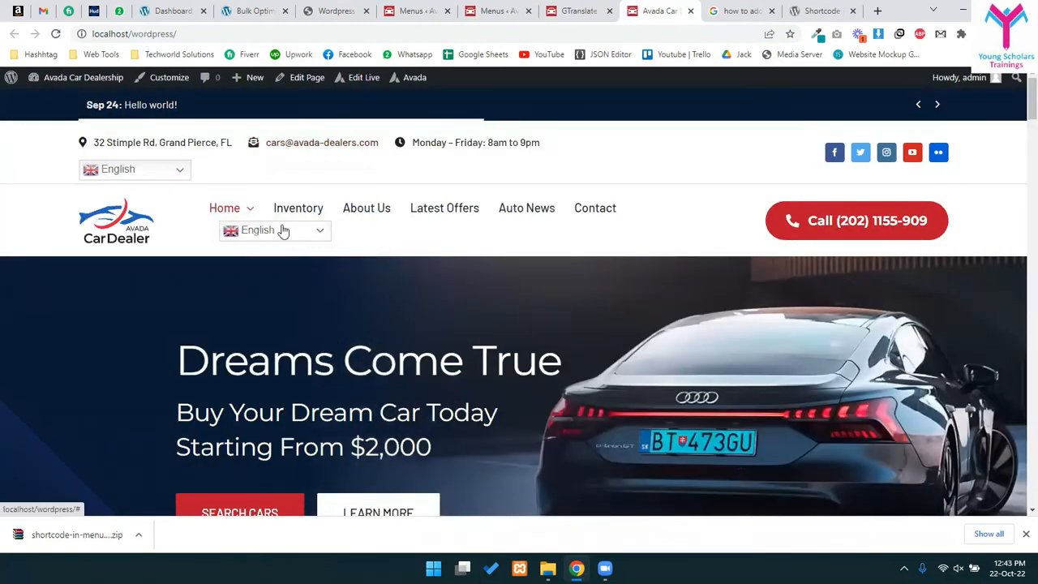
- Close the duplicate Menus tab and return to the site's front end
click(495, 10)
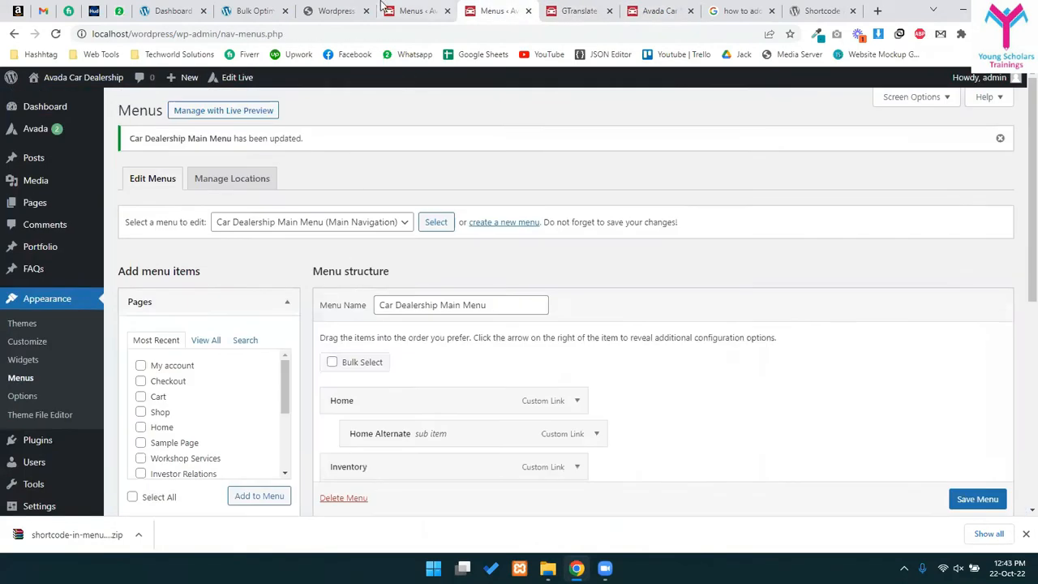
click(412, 10)
click(579, 9)
scroll(328, 306, up, 6)
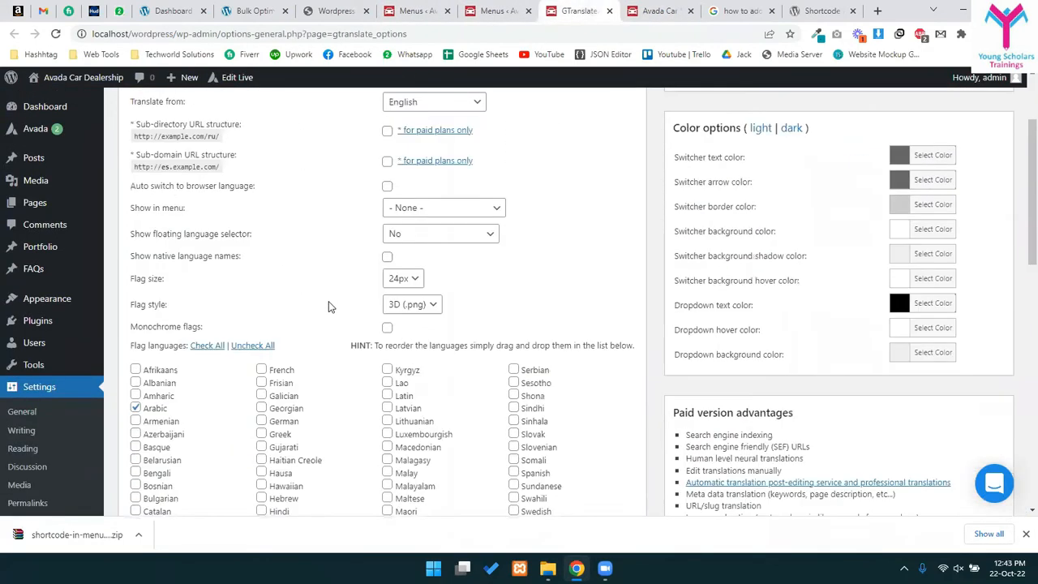
scroll(328, 306, up, 2)
scroll(401, 369, down, 2)
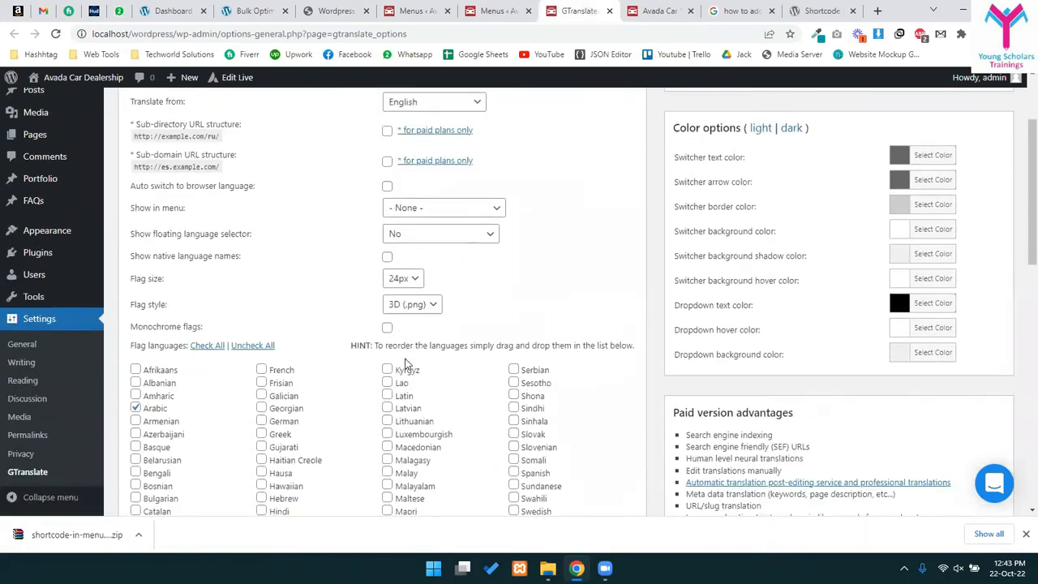
scroll(408, 364, up, 2)
click(658, 10)
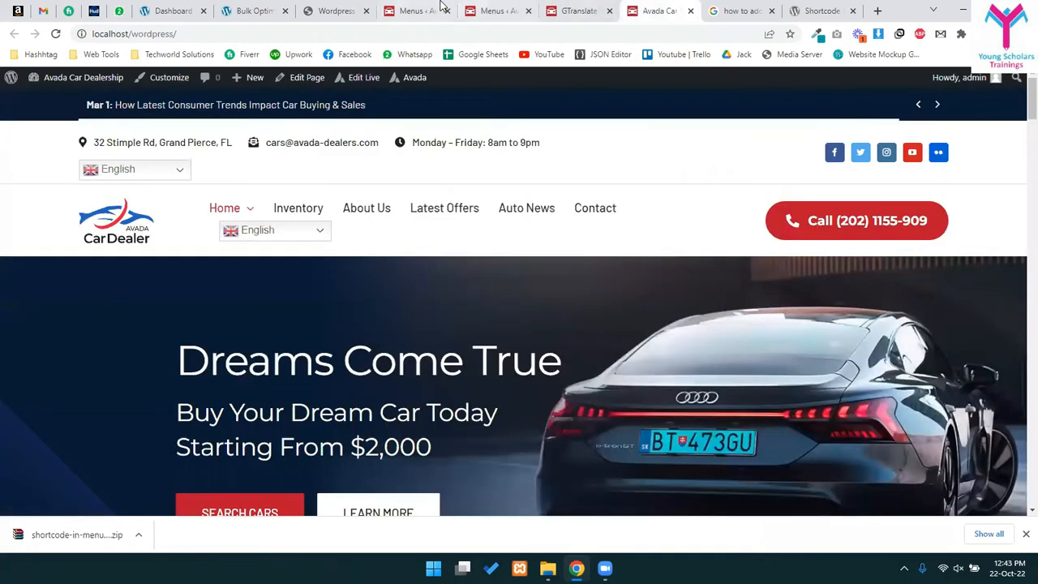
click(412, 11)
click(494, 10)
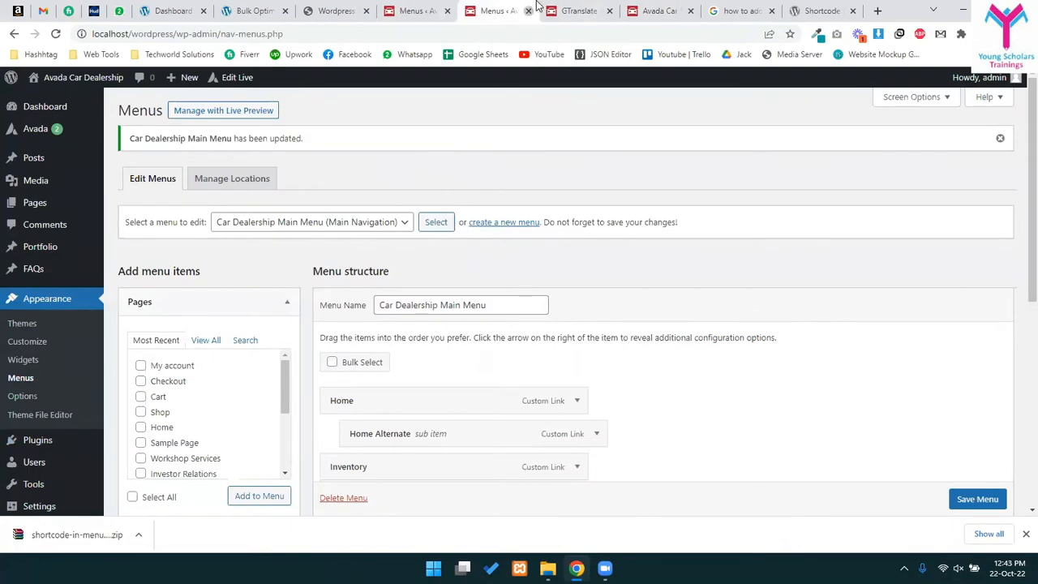
click(527, 10)
click(576, 11)
- Open the Main Header layout via Edit Live and close the leftover search and plugin tabs
mouse_move(359, 85)
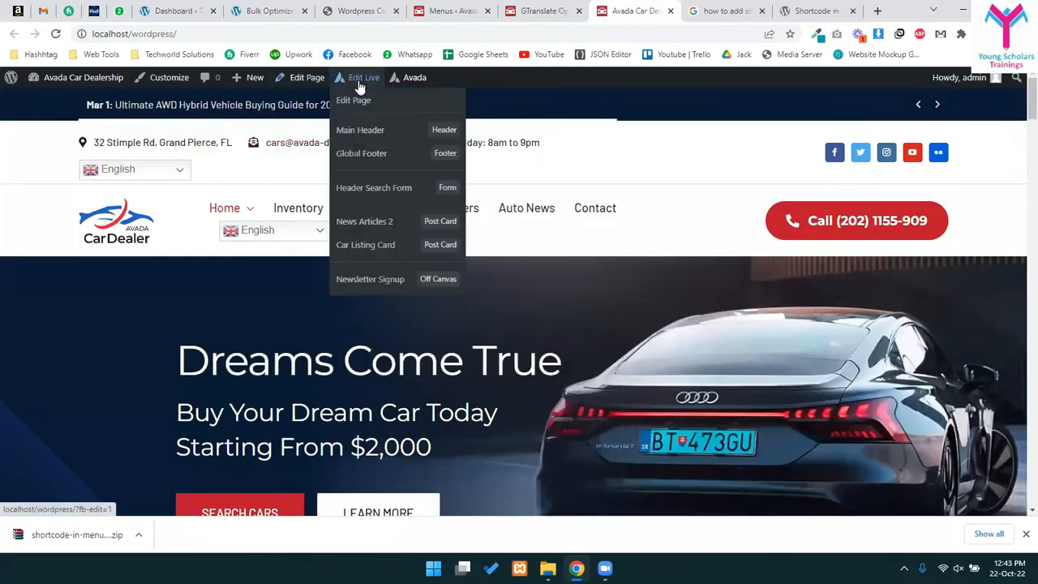
click(373, 139)
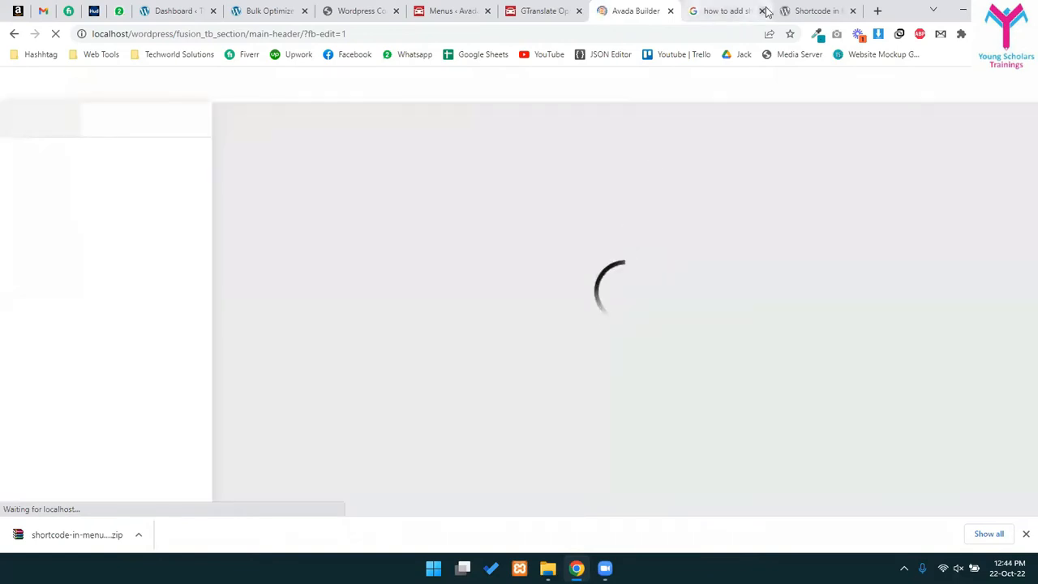
click(763, 10)
click(755, 11)
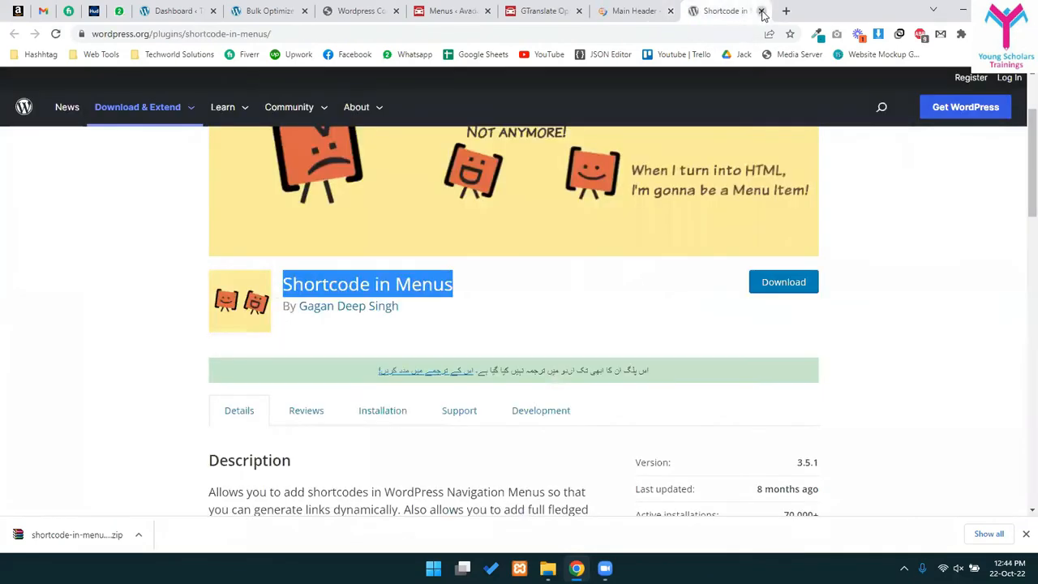
click(761, 11)
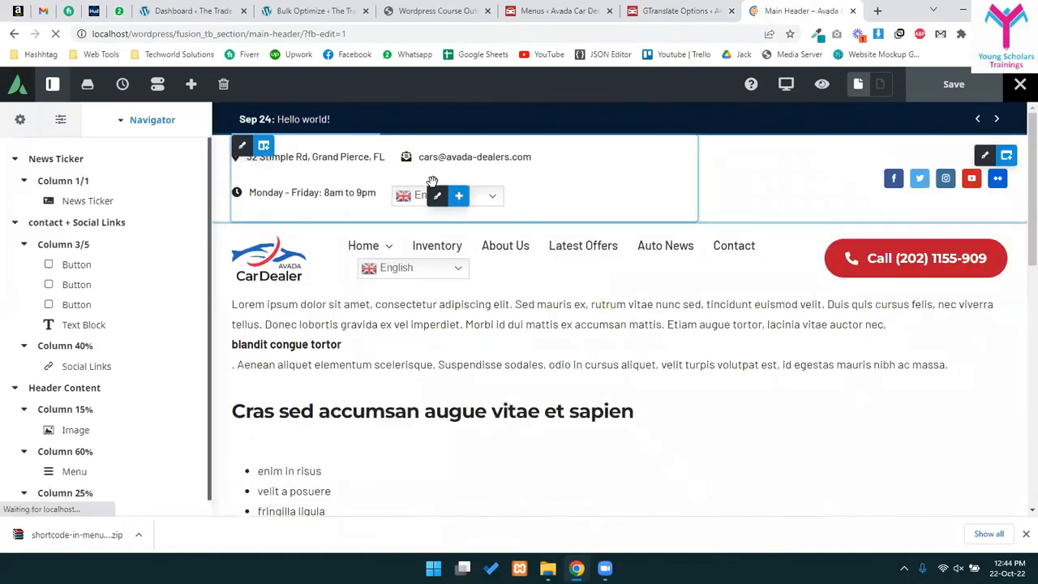
- Delete the language switcher from the header's contact row and save the Main Header
click(497, 196)
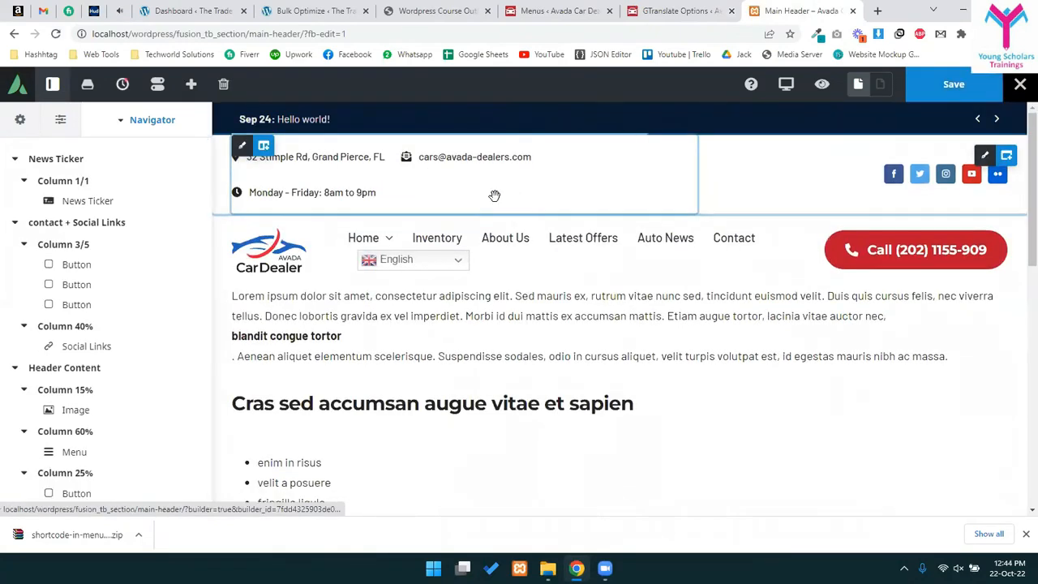
click(948, 85)
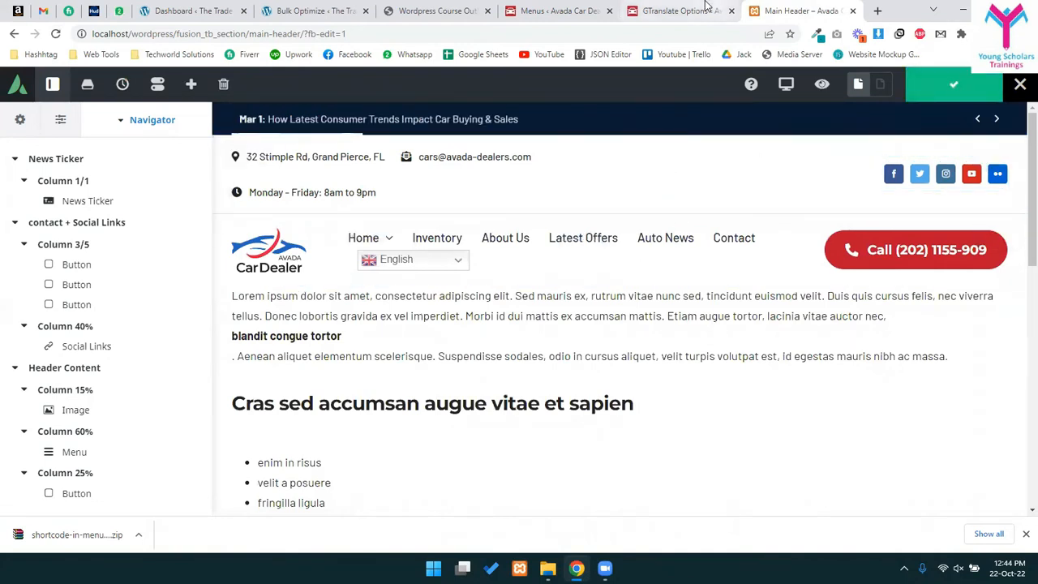
click(703, 8)
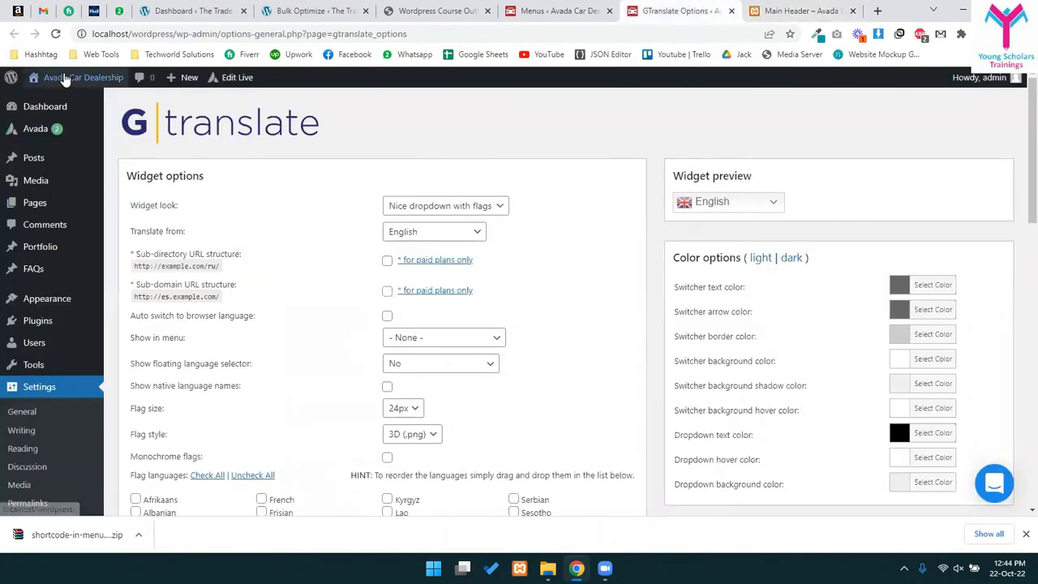
- Open the homepage in a new tab and inspect the English switcher's container in DevTools
middle_click(66, 78)
drag(685, 7, 819, 5)
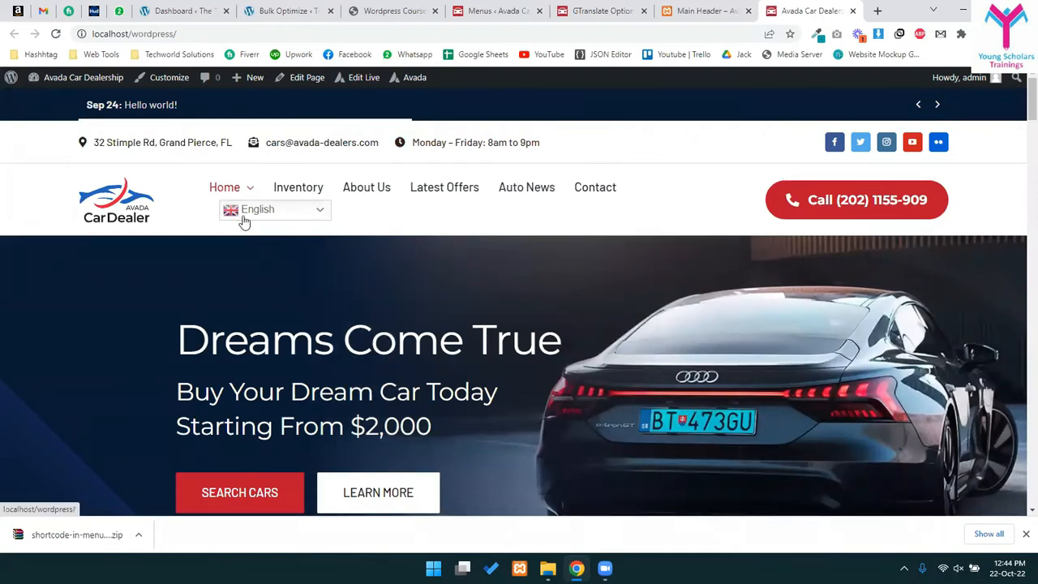
right_click(279, 210)
click(513, 258)
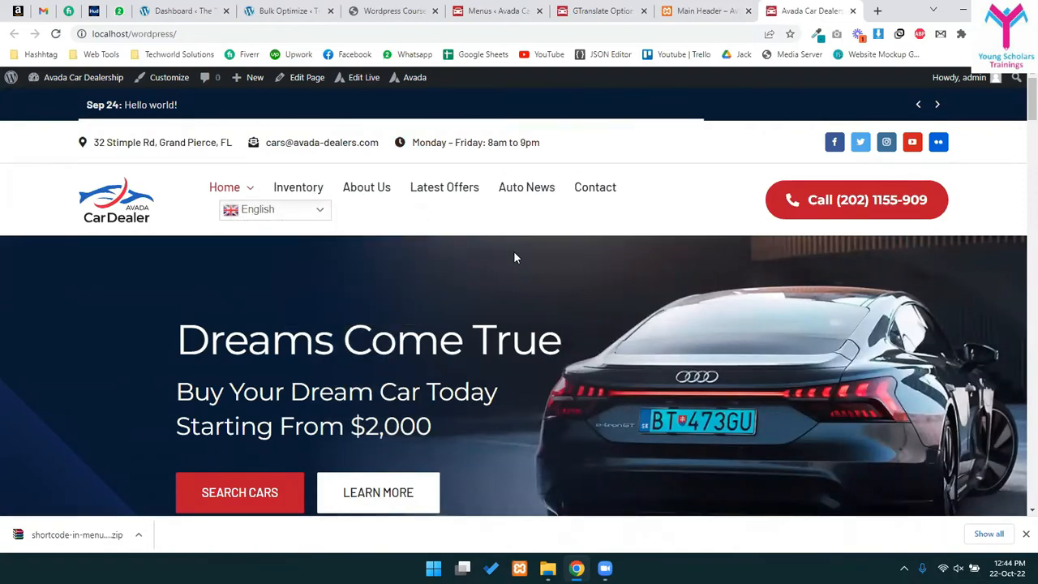
key(ctrl+shift+i)
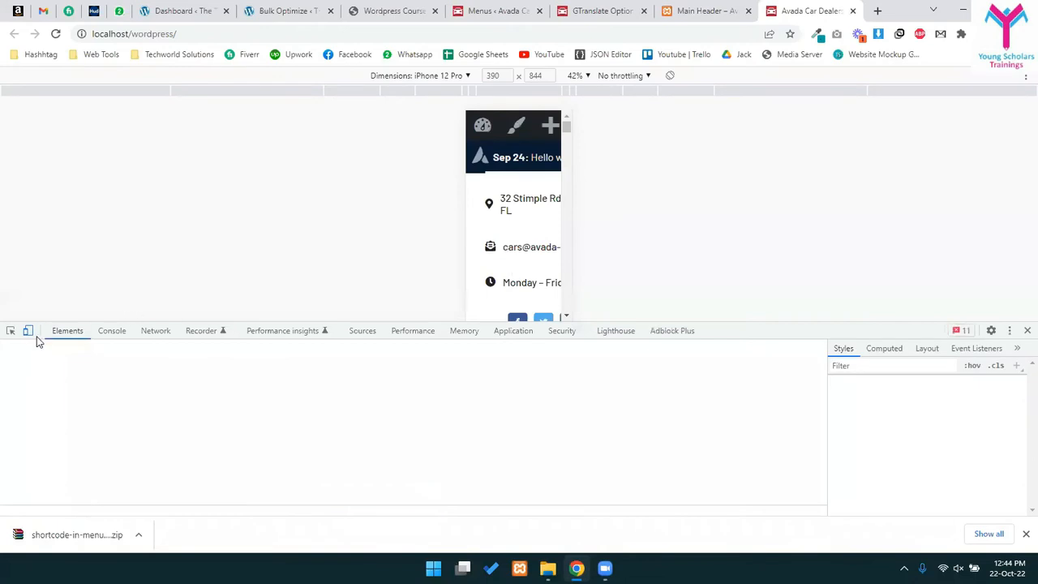
click(28, 331)
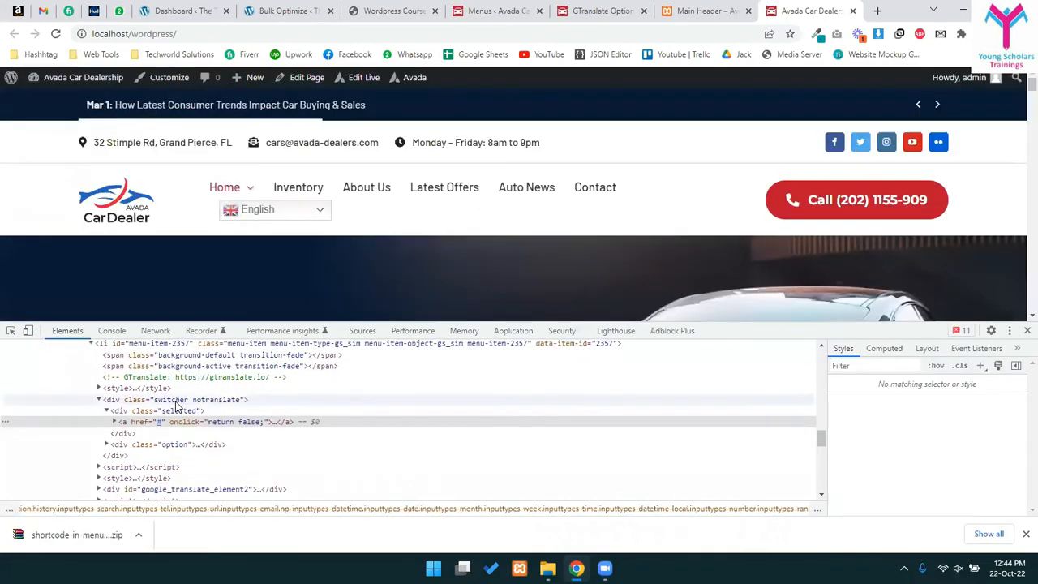
scroll(137, 407, up, 2)
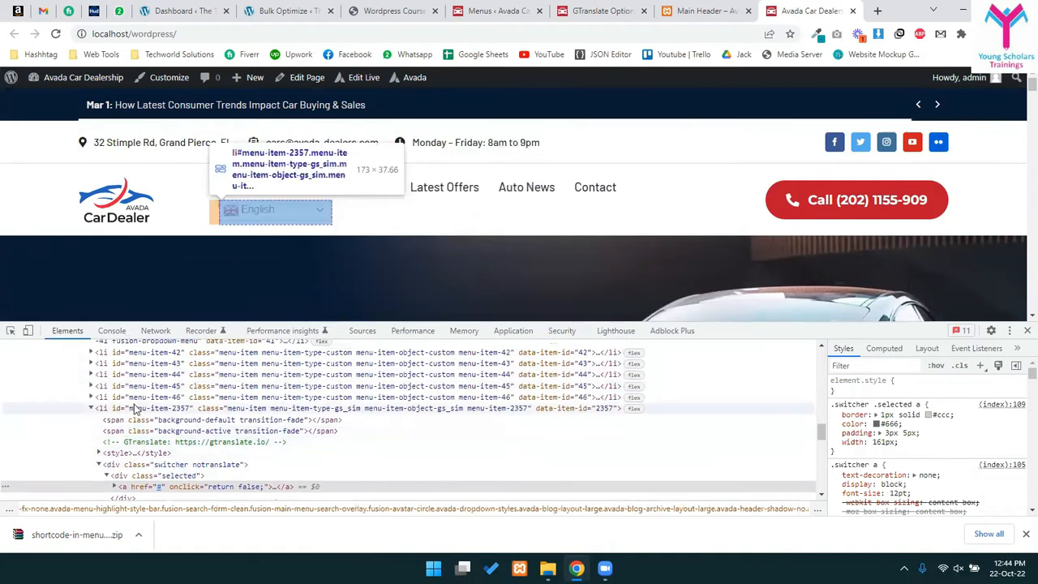
click(137, 409)
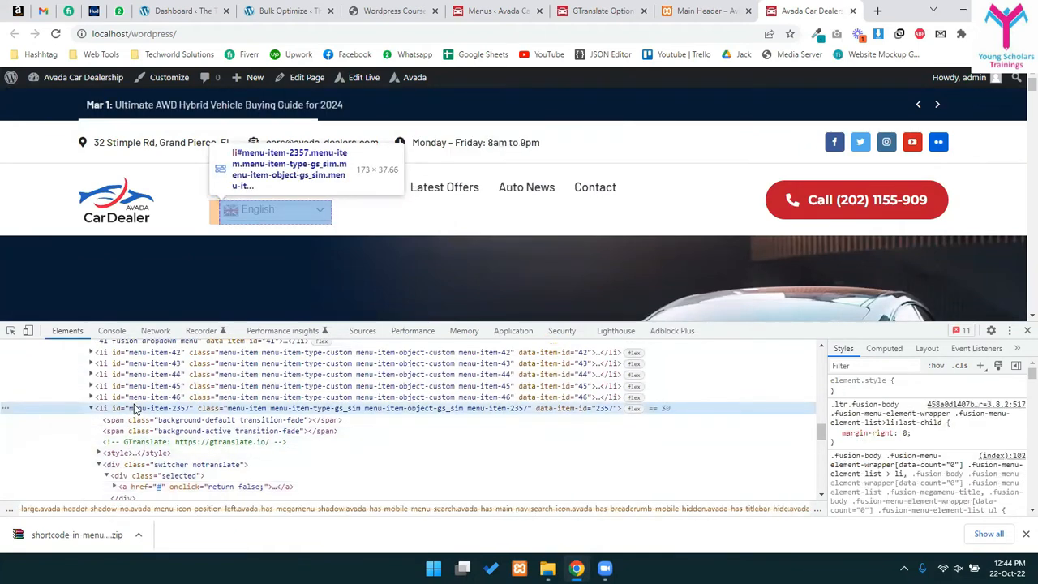
click(138, 467)
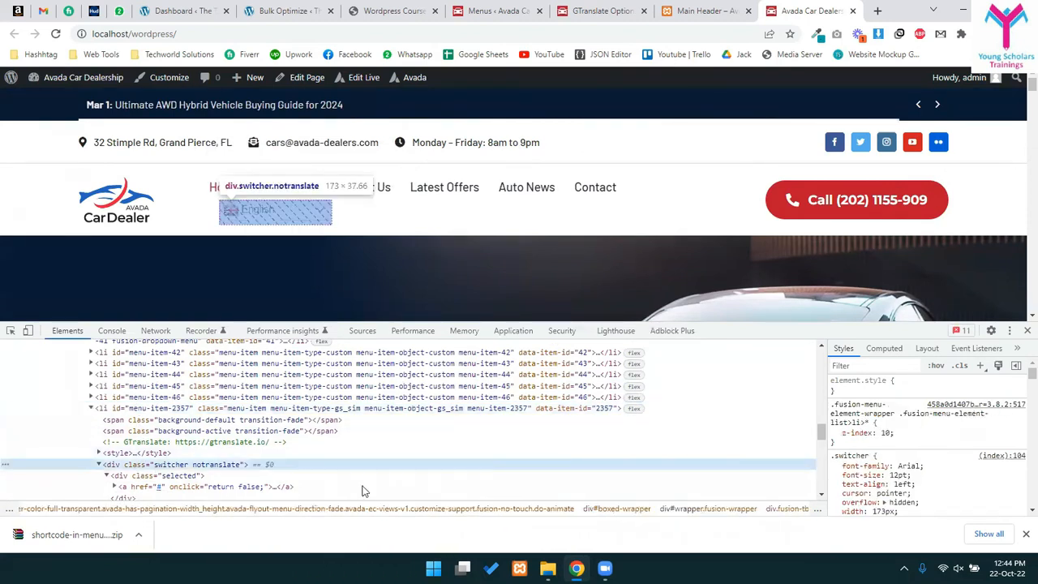
- Test an inline style on the switcher, trying display: flex and then inline-block
click(903, 393)
text(disp)
key(Tab)
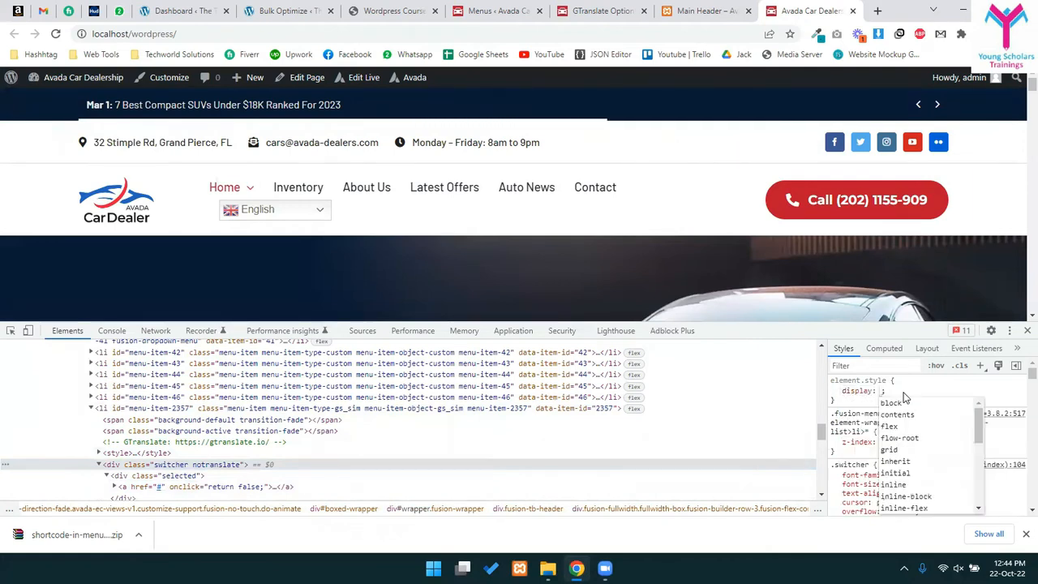
text(flex)
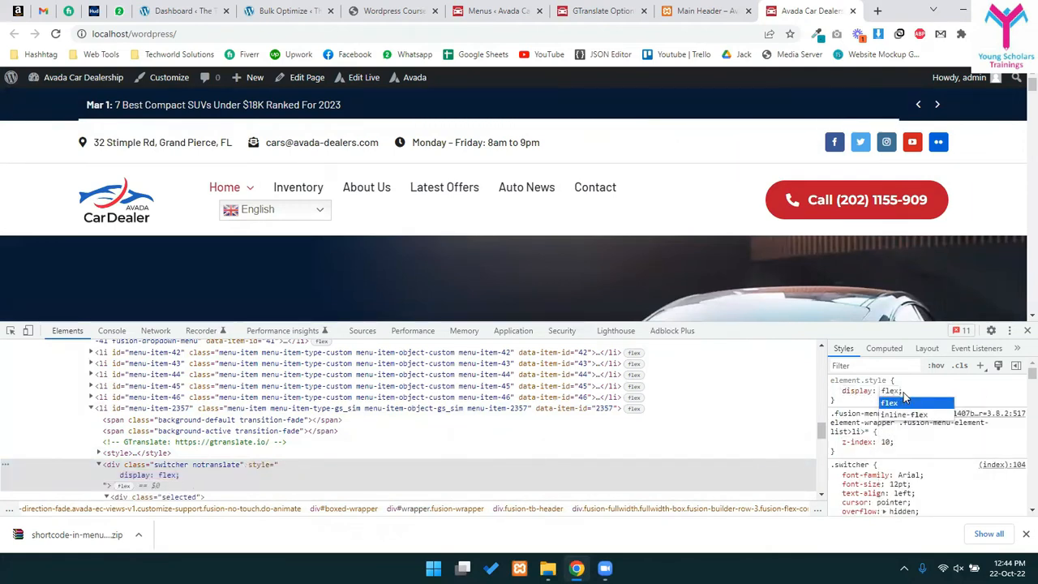
key(Down)
key(BackSpace)
key(BackSpace)
key(BackSpace)
key(BackSpace)
text(i)
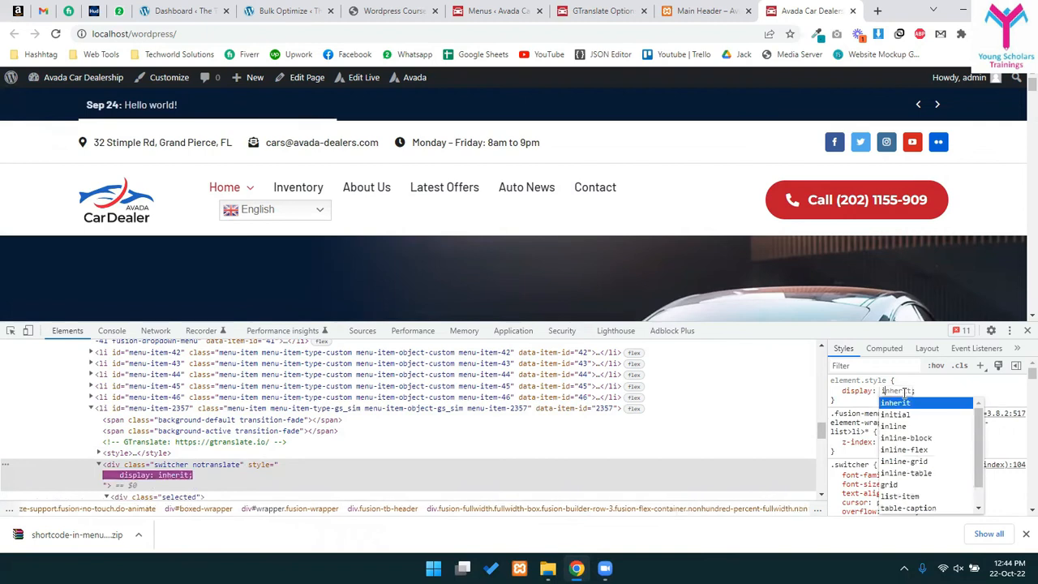
text(n)
key(Down)
key(Down)
key(Return)
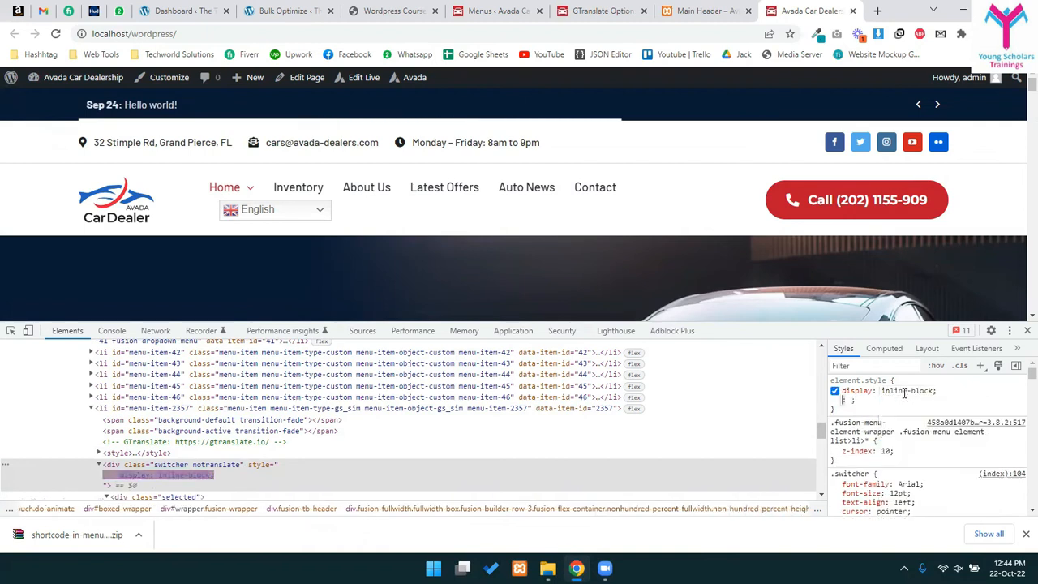
- Close DevTools, dismiss the newsletter popup, and check the page at 67% and 100% zoom
click(1026, 331)
click(598, 245)
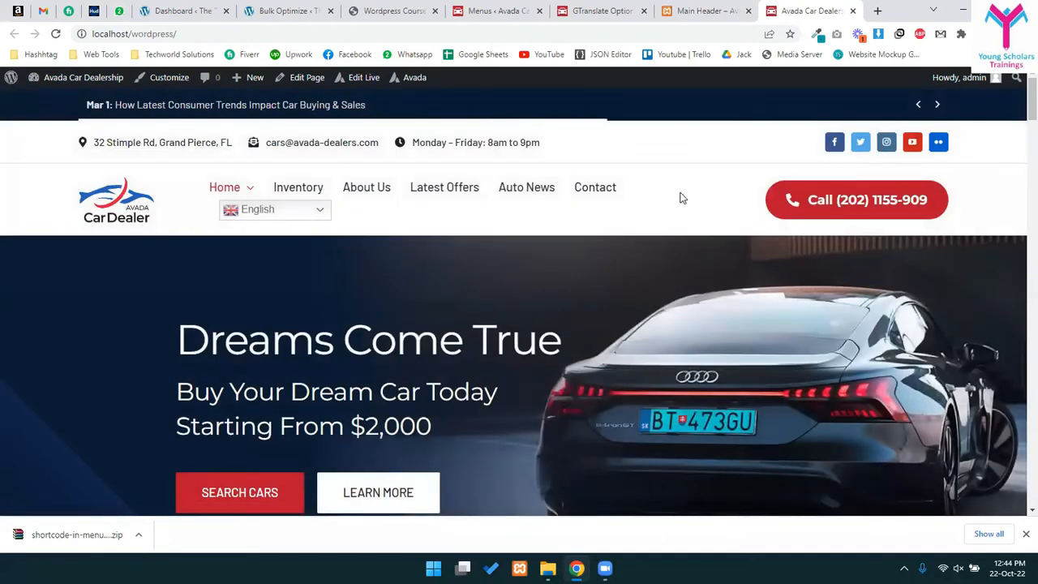
key(ctrl+minus)
key(ctrl+minus)
key(ctrl+minus)
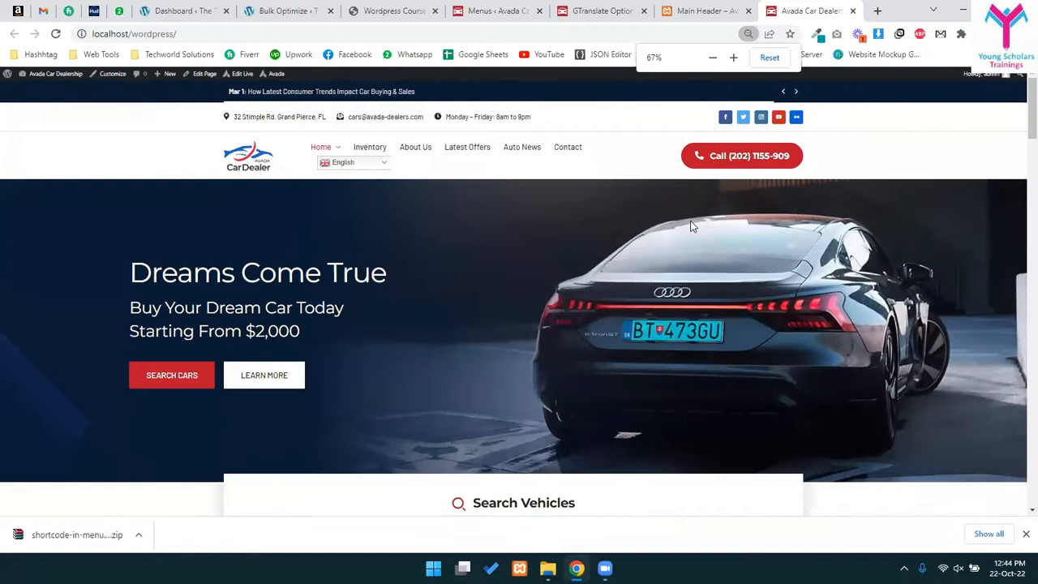
click(770, 58)
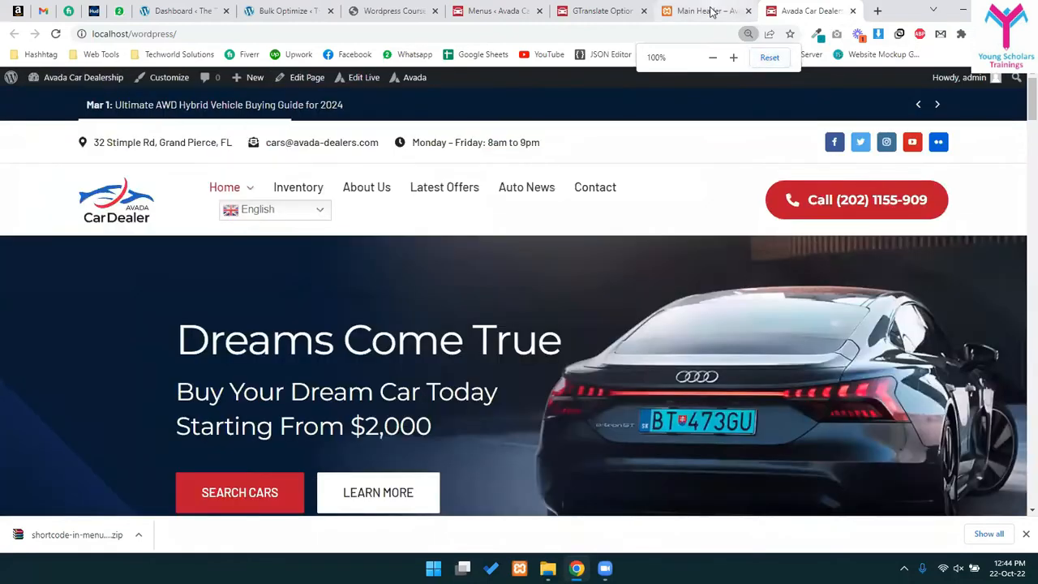
click(706, 10)
click(806, 11)
drag(792, 210, 781, 122)
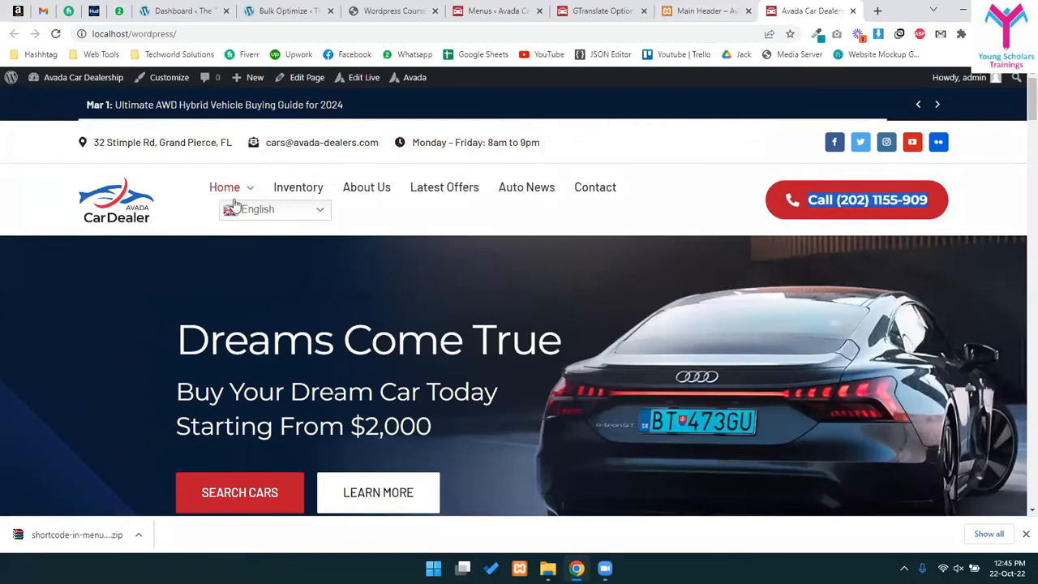
click(689, 11)
- Reload the Menus editor and remove the Translate shortcode item from the Car Dealership Main Menu
click(499, 10)
scroll(331, 480, down, 3)
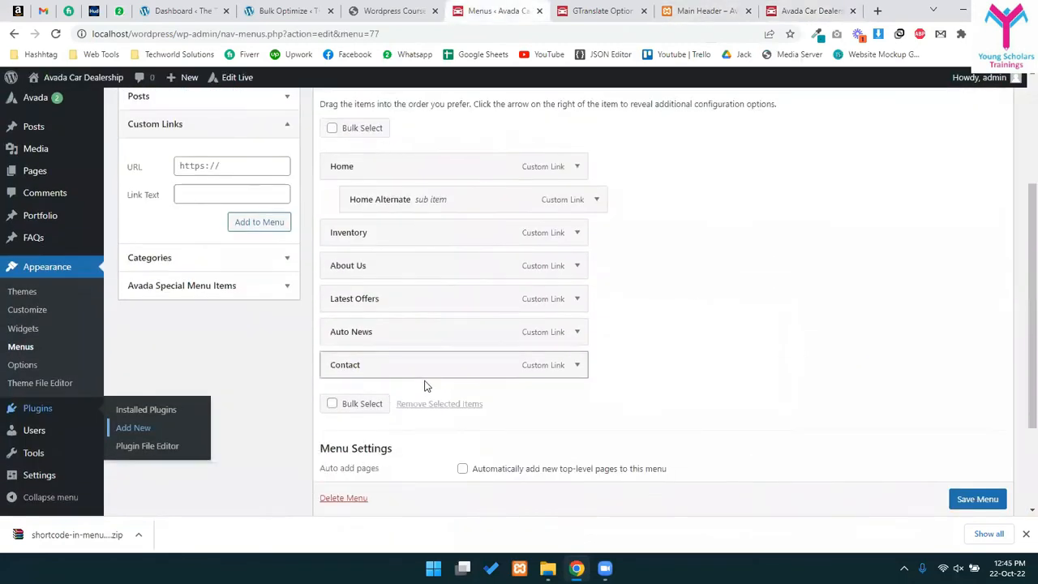
scroll(427, 385, down, 3)
click(598, 11)
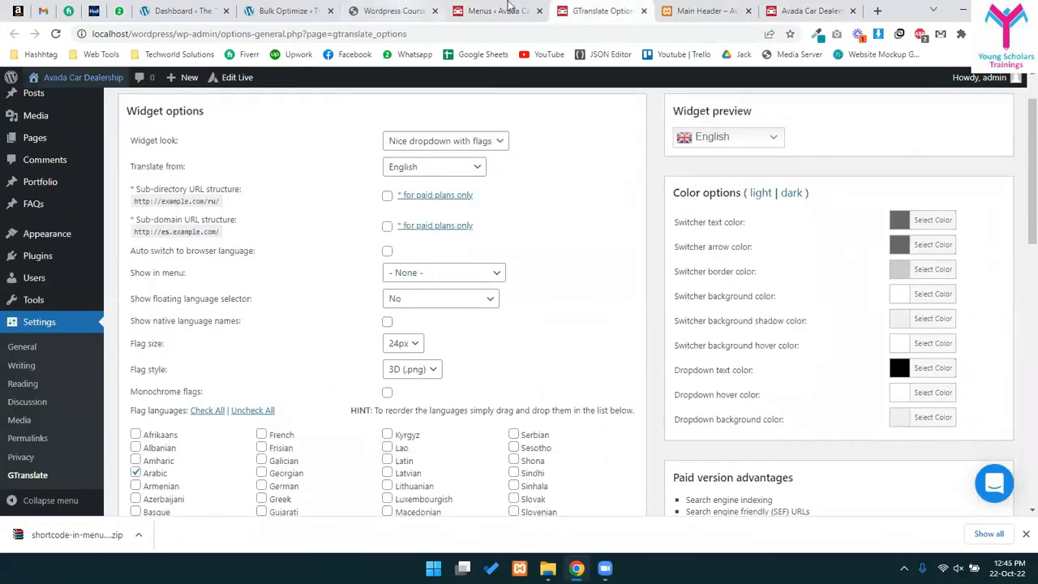
click(509, 8)
key(F5)
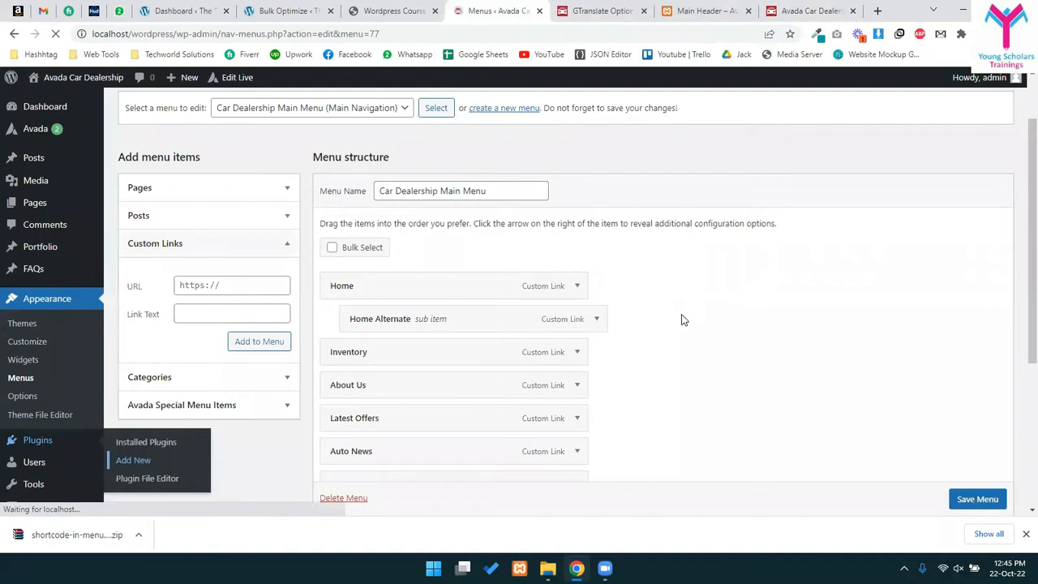
scroll(616, 359, down, 3)
click(572, 325)
scroll(346, 362, down, 2)
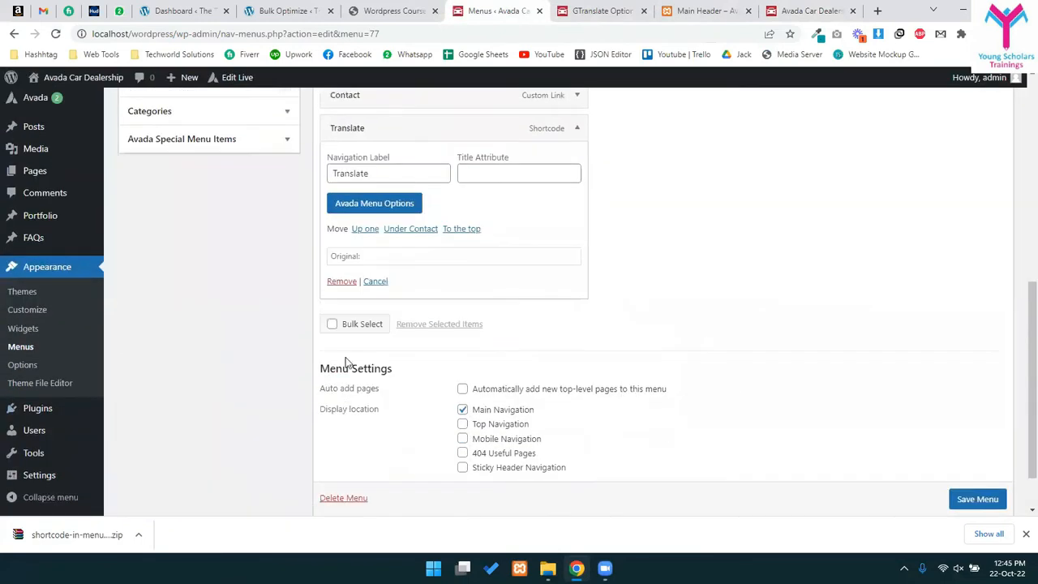
click(336, 281)
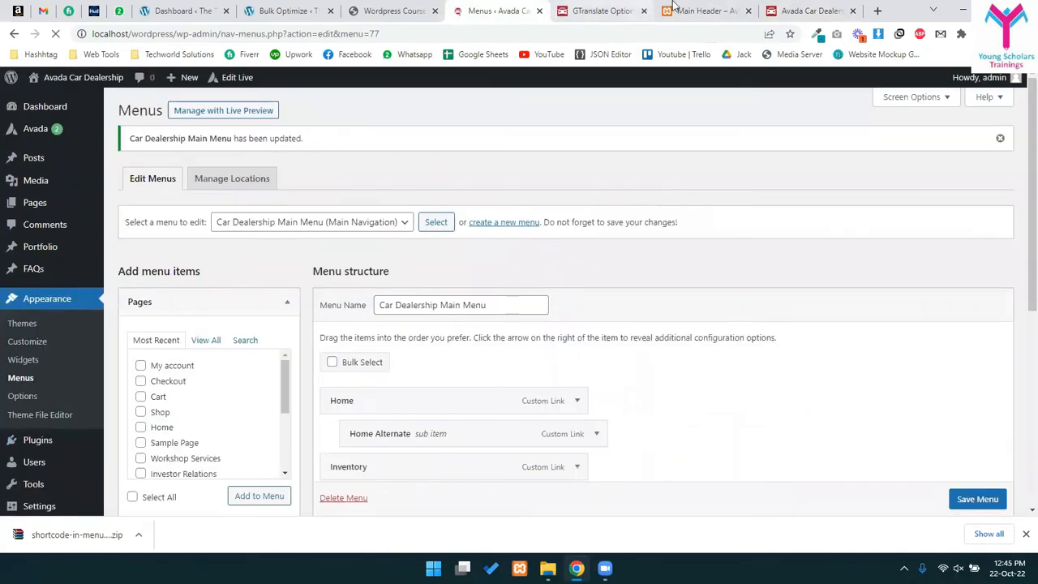
click(600, 11)
click(683, 10)
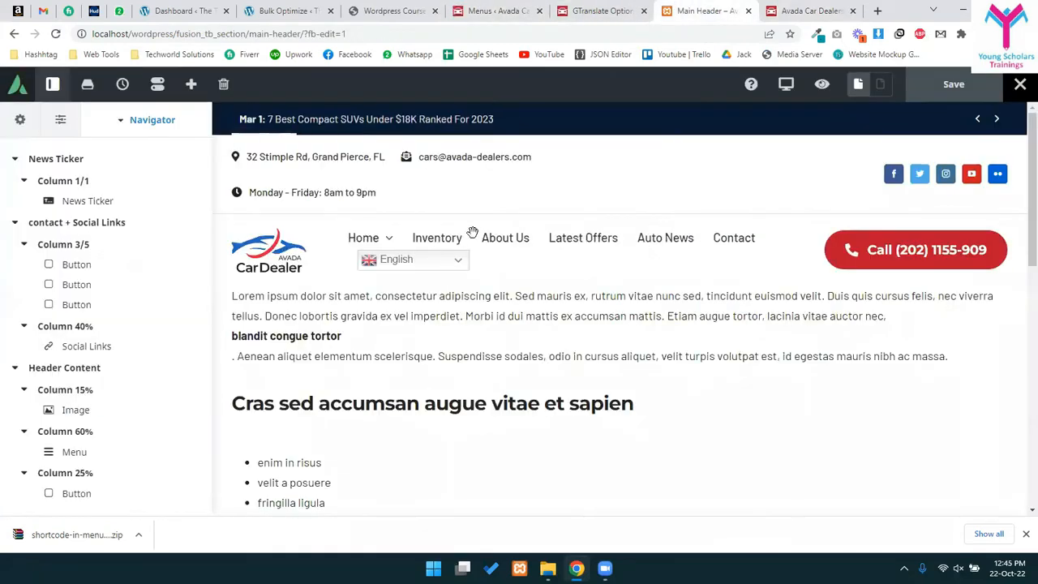
- Replace the header's social media links with a new Text Block element
click(905, 175)
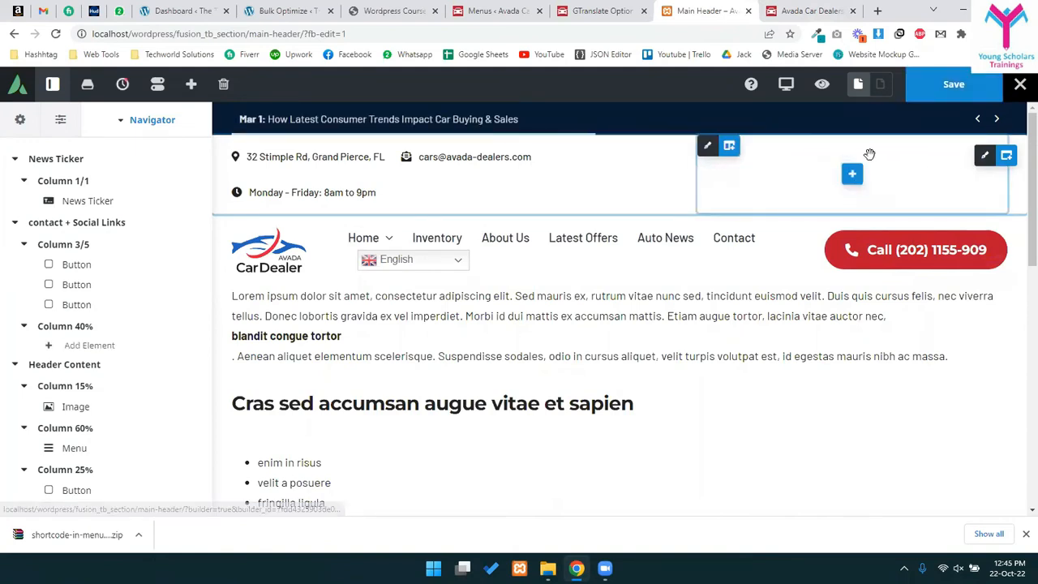
click(852, 172)
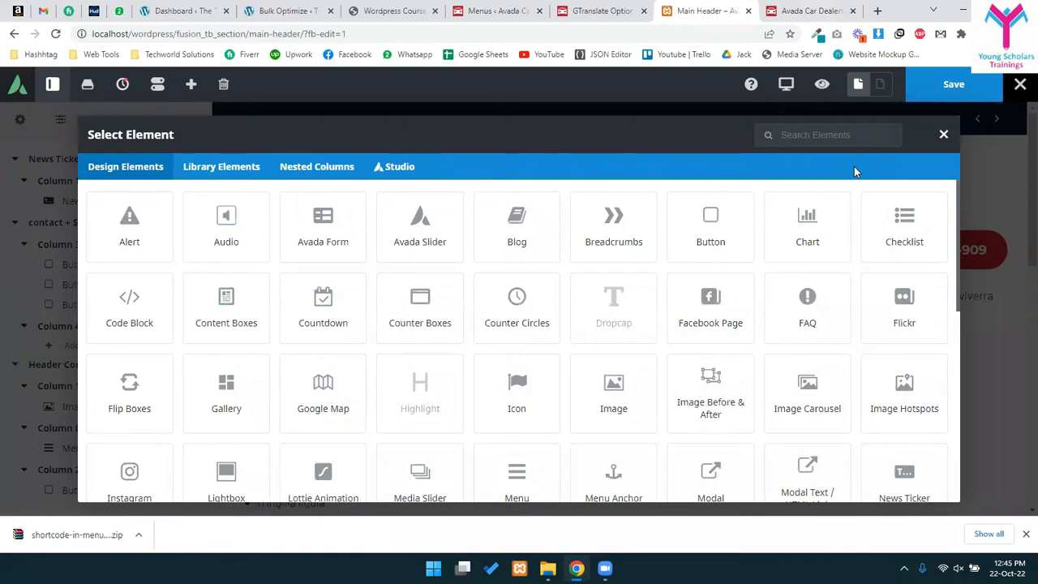
text(tex)
click(297, 227)
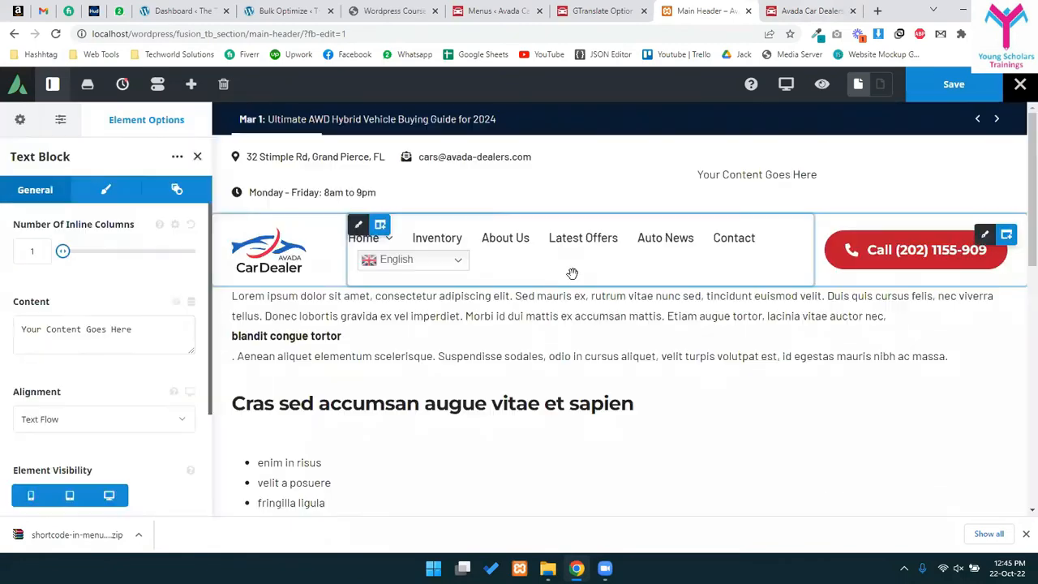
click(72, 457)
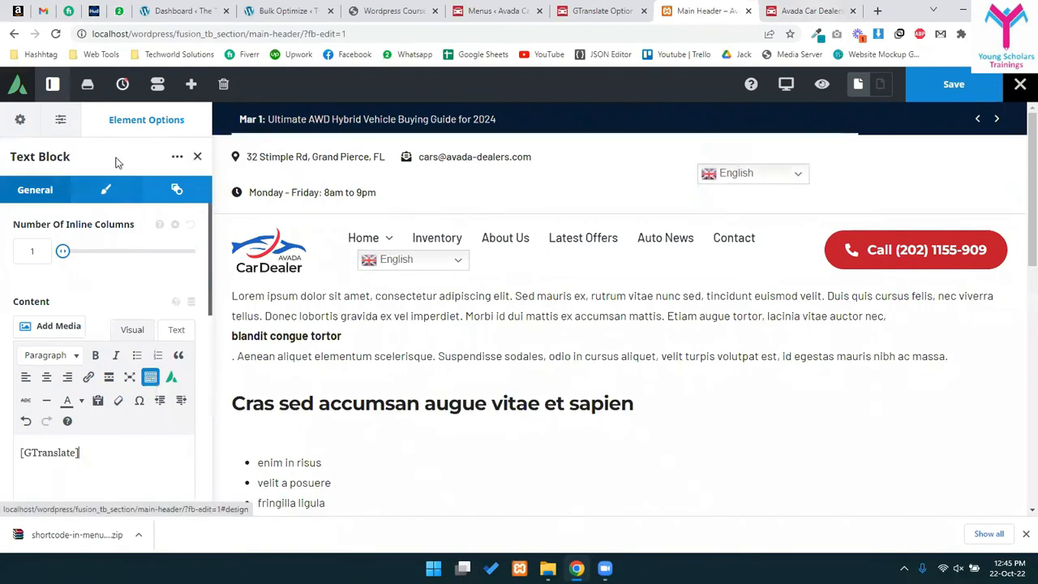
- Try Right alignment on the Text Block, revert to Text Flow, and save the header
click(105, 189)
scroll(77, 422, down, 1)
click(65, 193)
scroll(70, 243, down, 5)
click(58, 266)
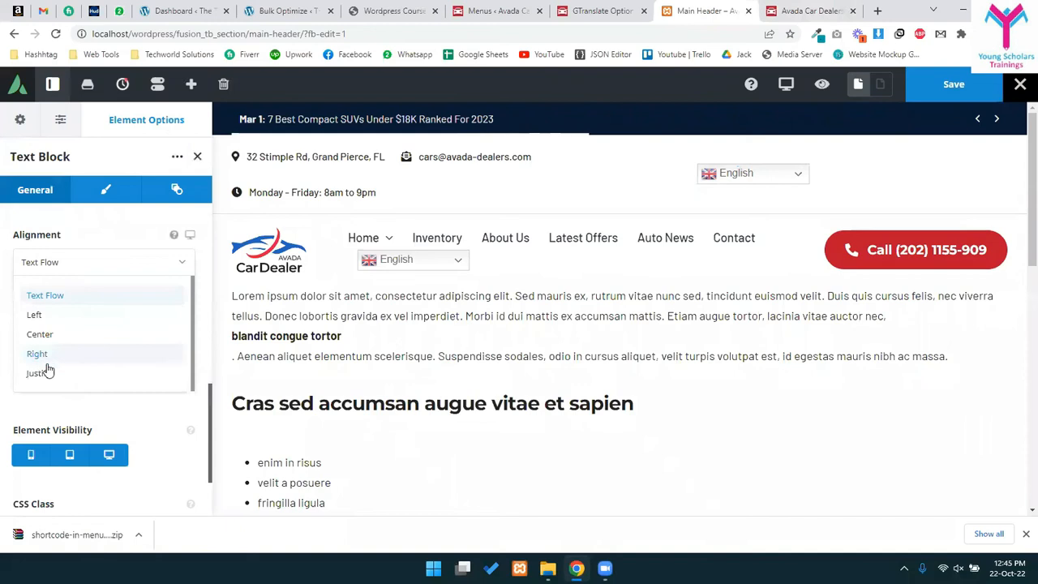
click(50, 353)
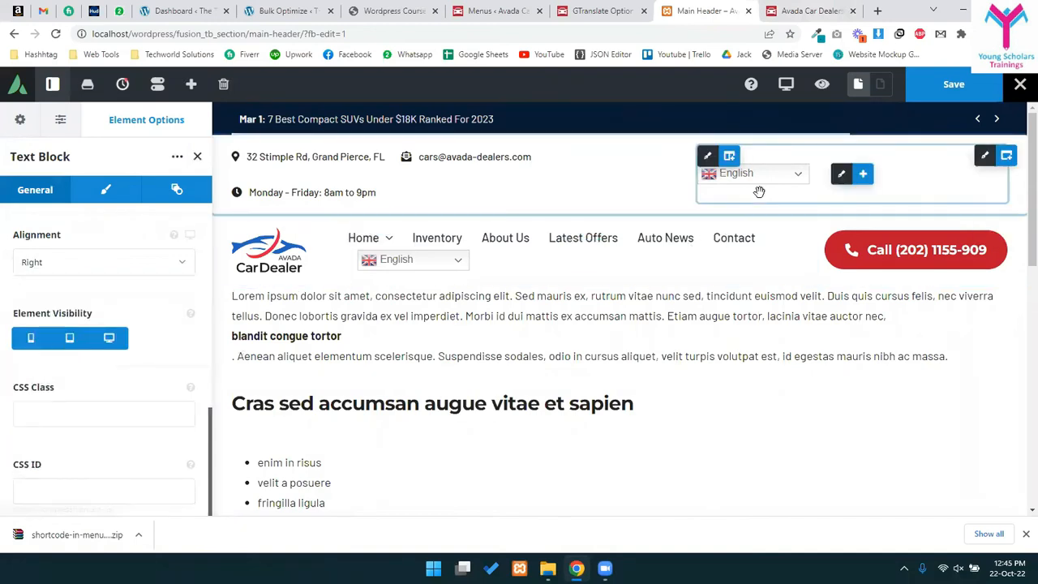
click(104, 262)
click(46, 300)
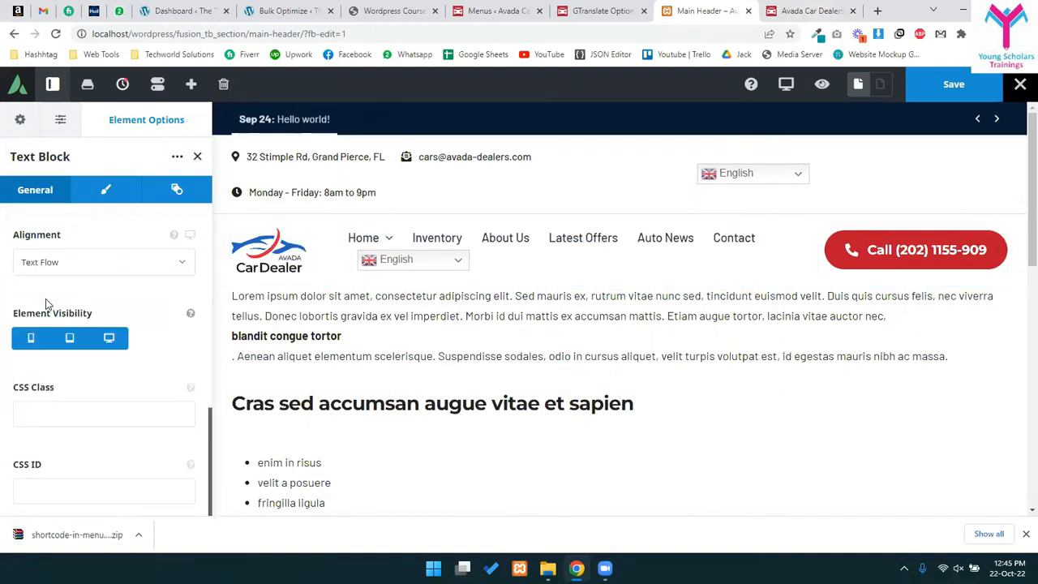
click(949, 88)
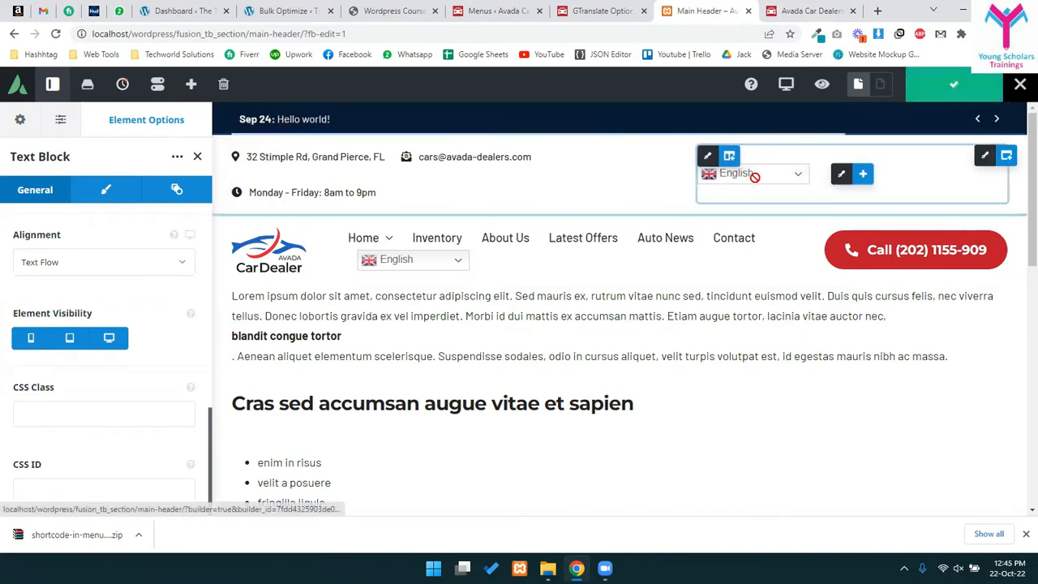
- Set the switcher column's Content Layout to Row and Content Alignment to Flex End, then save
click(707, 156)
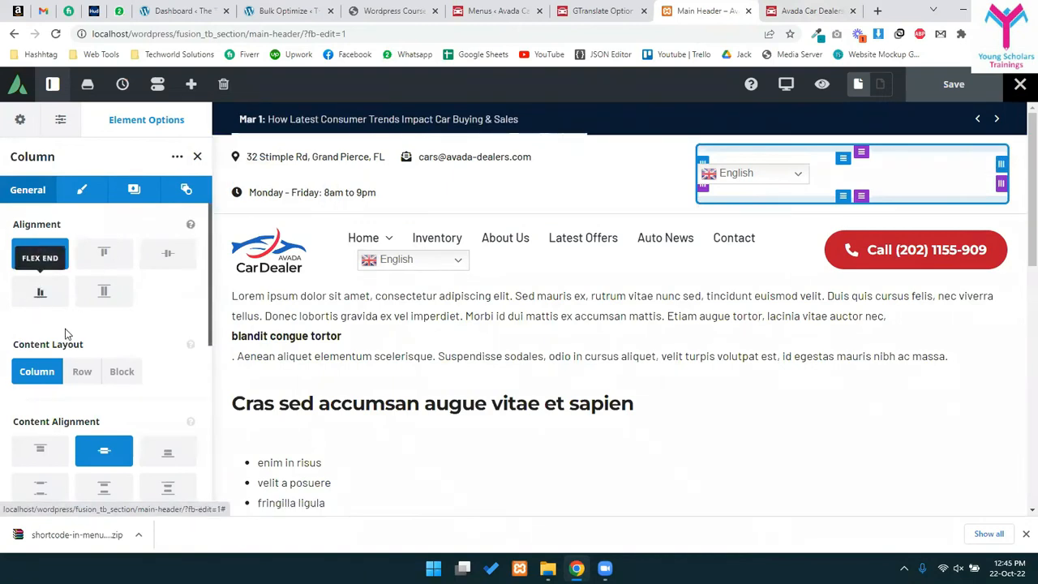
scroll(85, 328, down, 2)
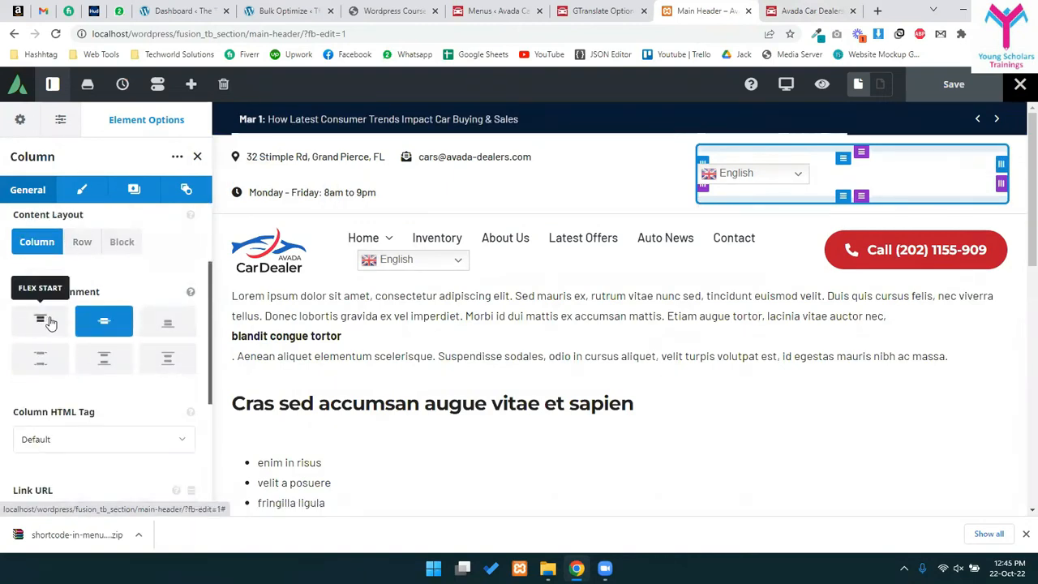
scroll(68, 388, down, 2)
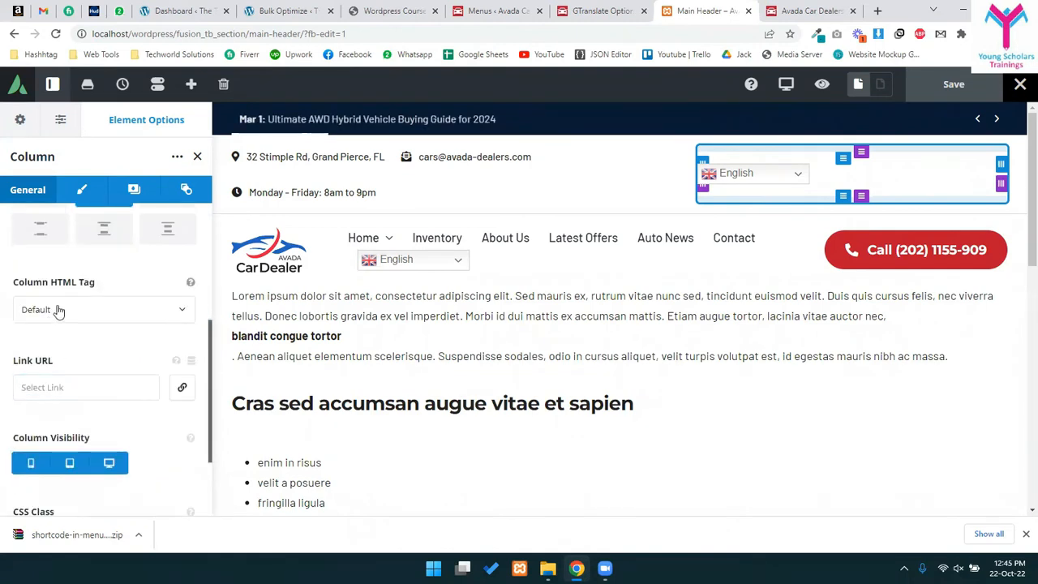
scroll(114, 393, down, 2)
scroll(73, 324, up, 3)
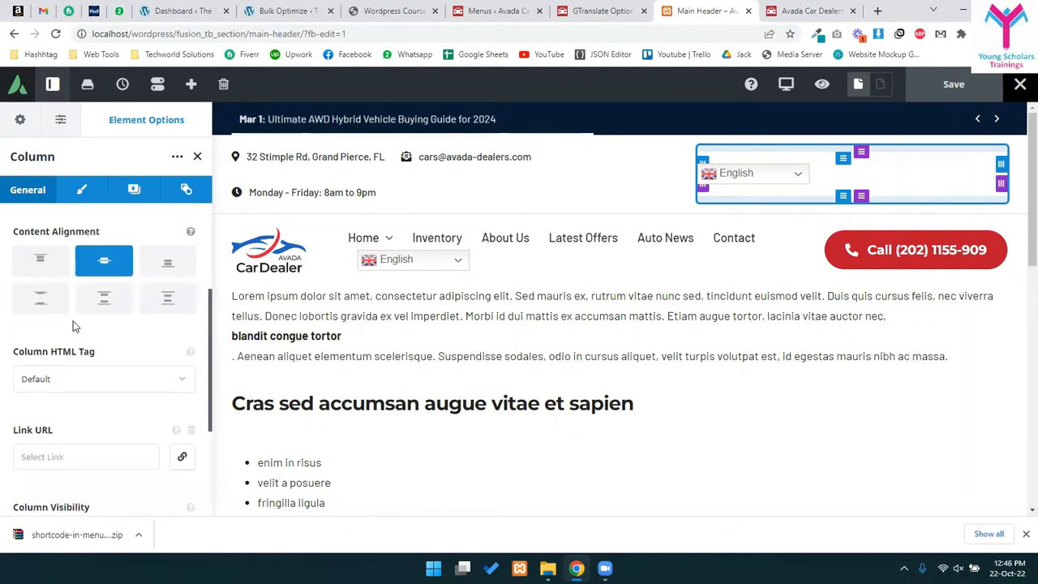
click(84, 189)
scroll(111, 394, down, 6)
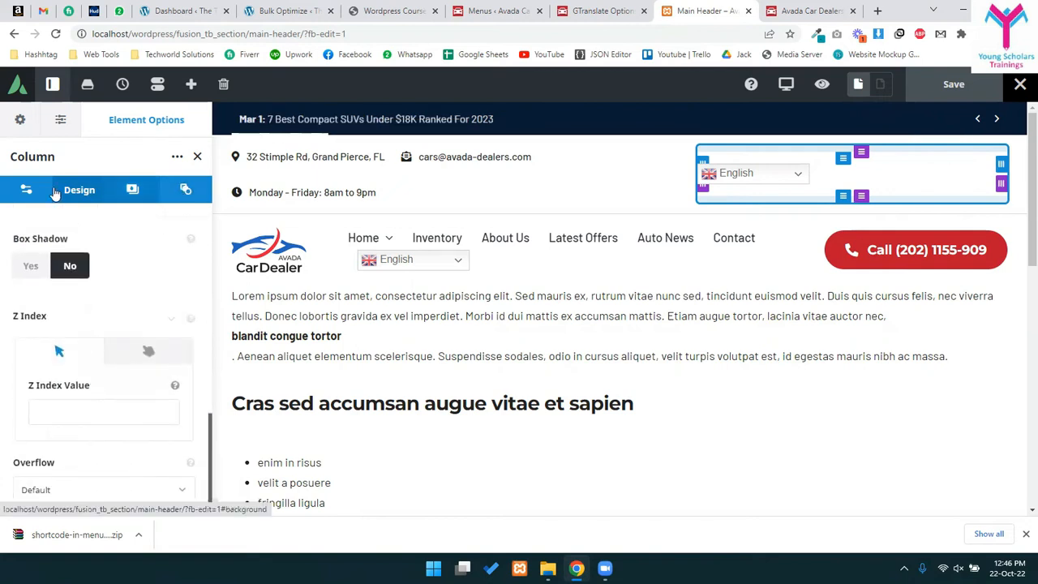
click(26, 190)
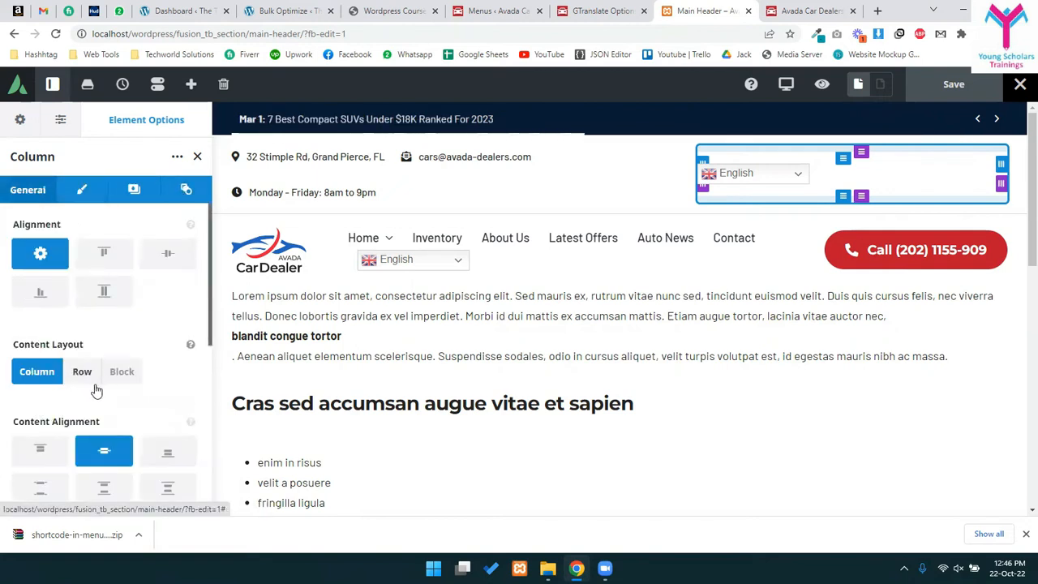
scroll(95, 391, down, 2)
click(81, 247)
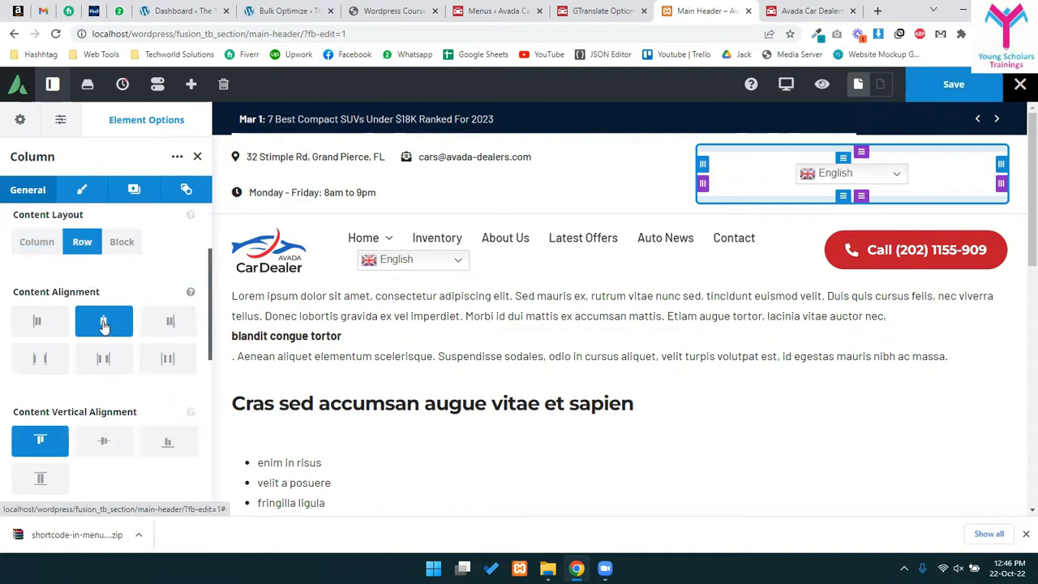
click(171, 327)
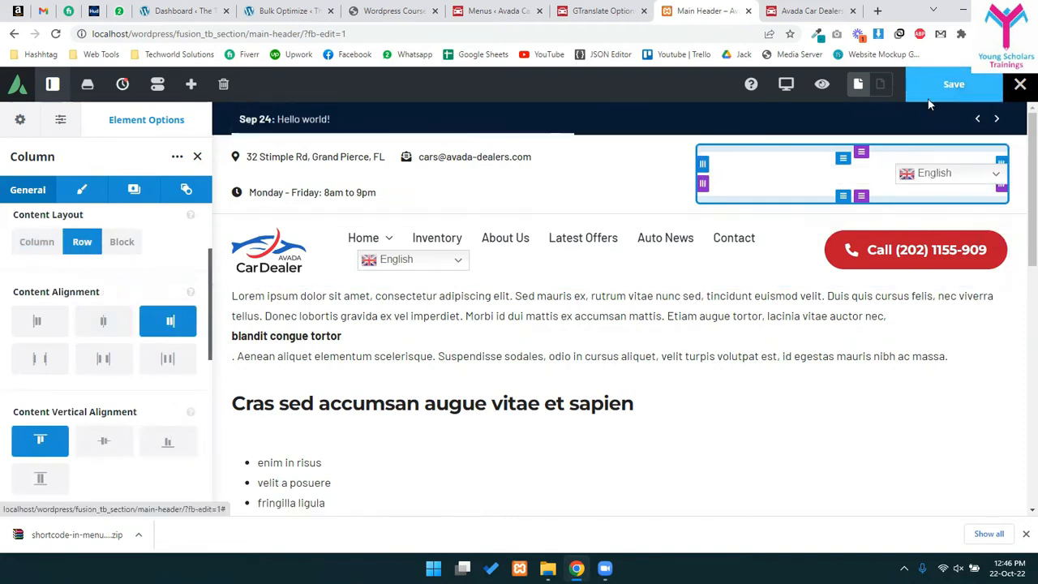
click(953, 83)
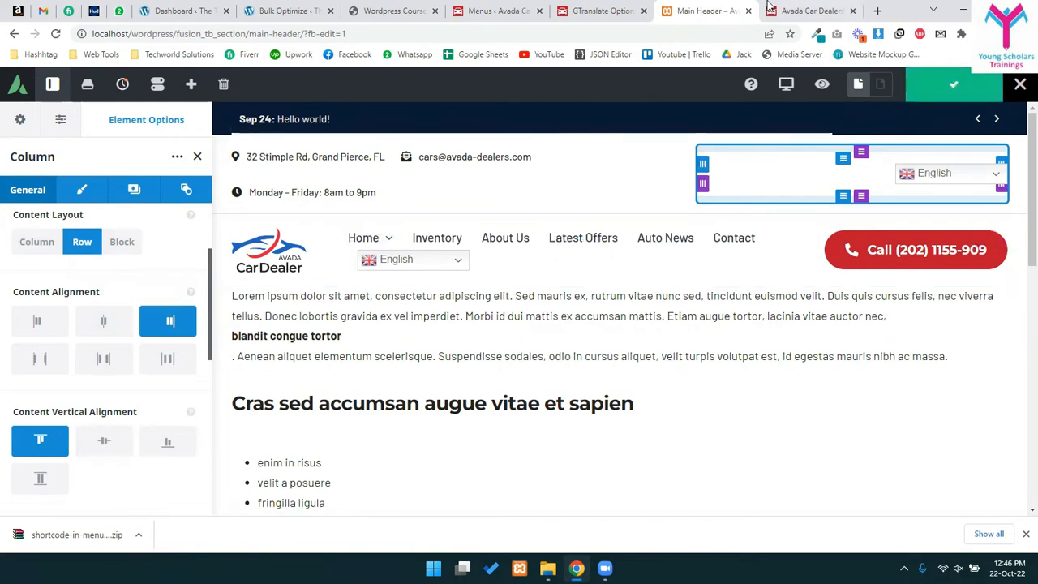
click(835, 8)
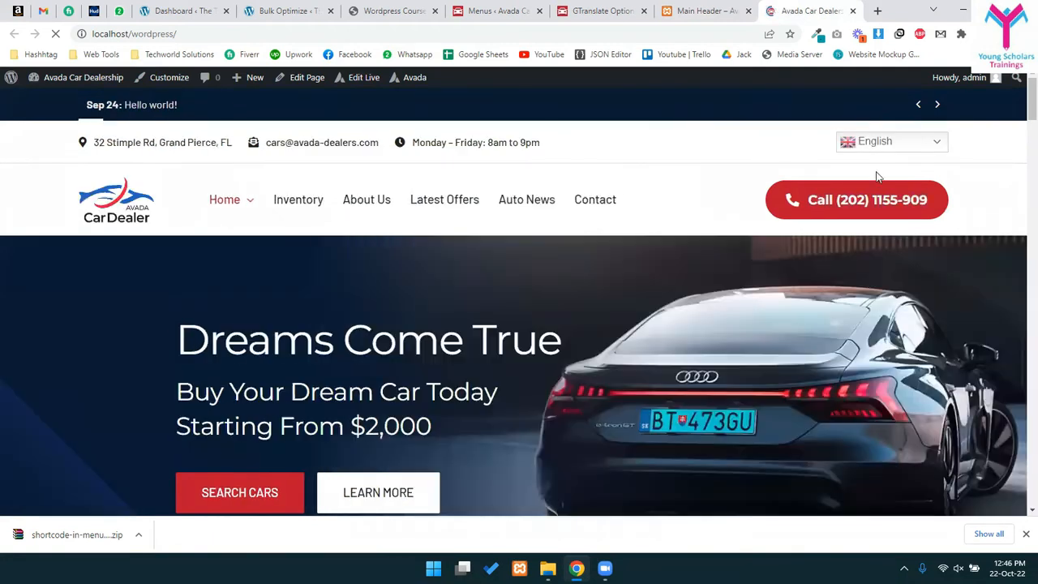
- Open the live switcher dropdown to confirm Arabic and English are listed, then return to GTranslate settings
click(869, 141)
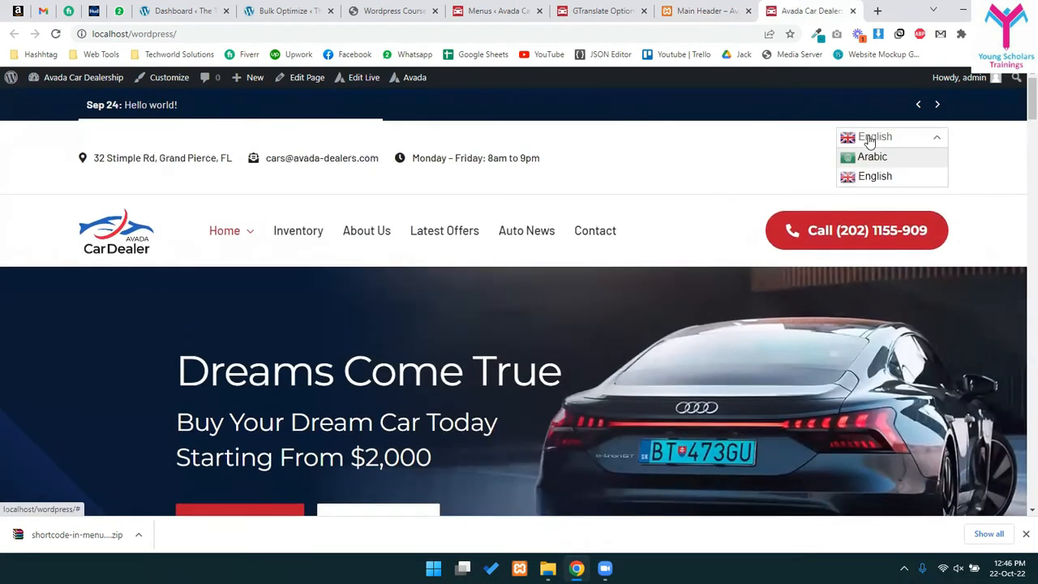
click(869, 142)
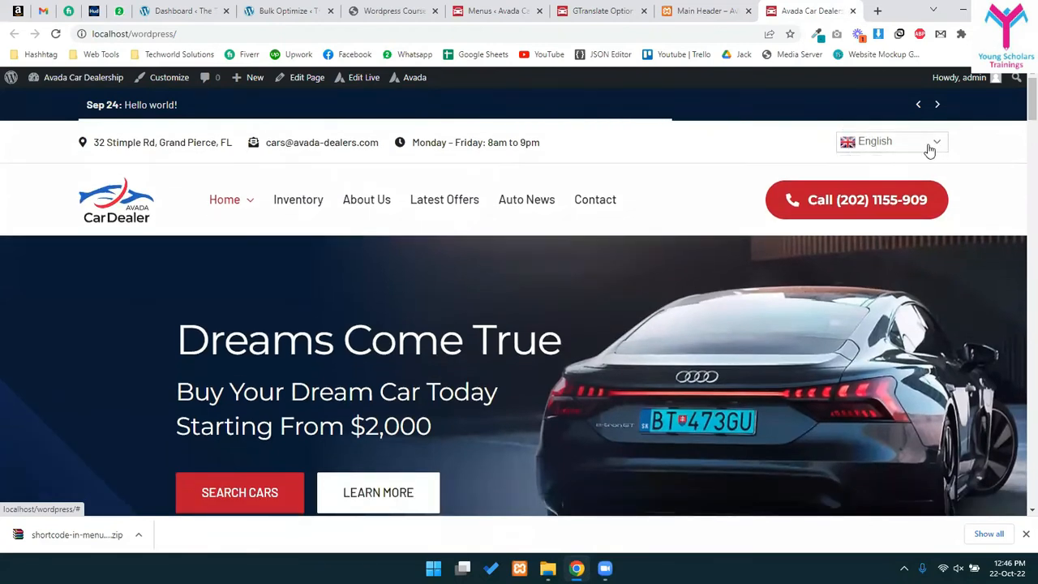
click(850, 144)
click(869, 141)
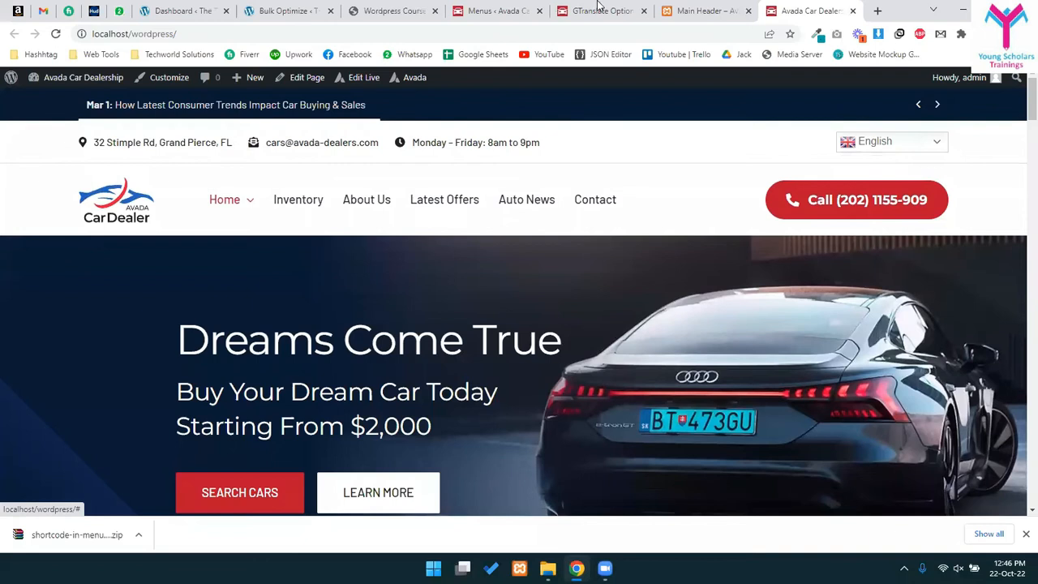
click(600, 11)
scroll(410, 203, up, 1)
- Set the GTranslate widget look to Flags with a 32px flag size
click(413, 206)
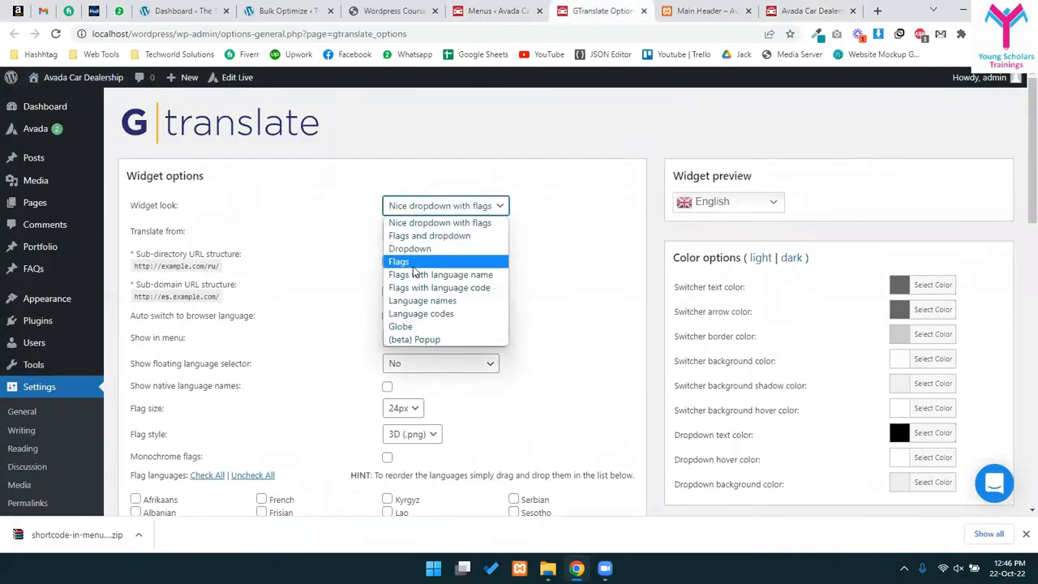
click(413, 261)
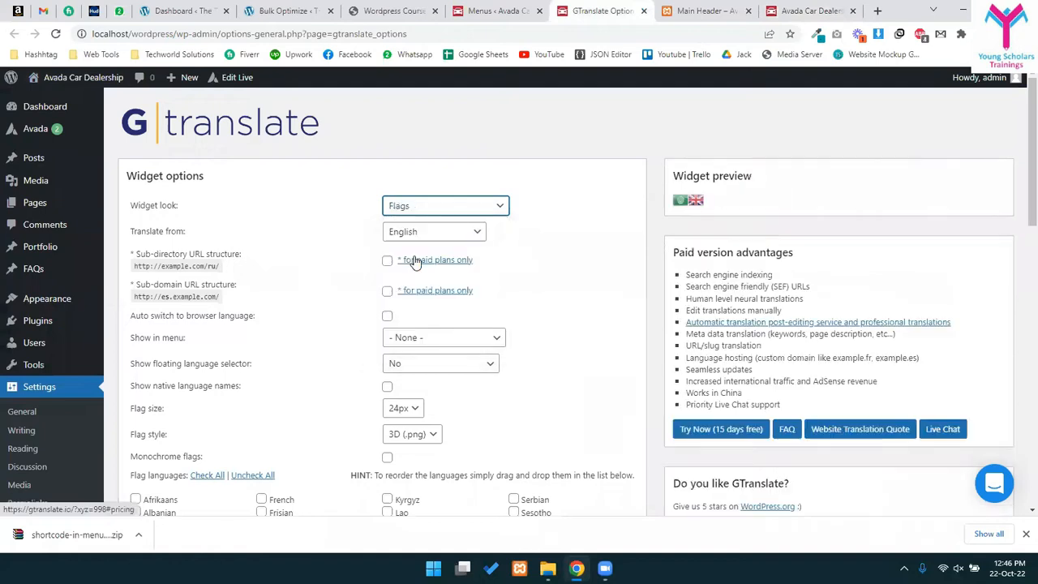
scroll(419, 405, down, 2)
click(405, 280)
click(398, 321)
- Save the updated GTranslate settings
scroll(421, 284, up, 2)
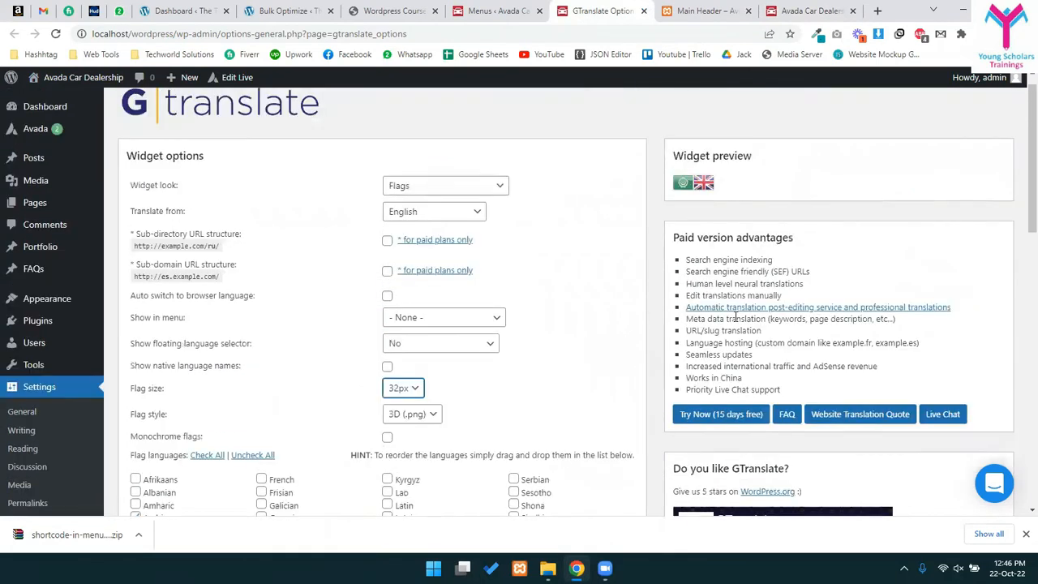
scroll(434, 253, down, 3)
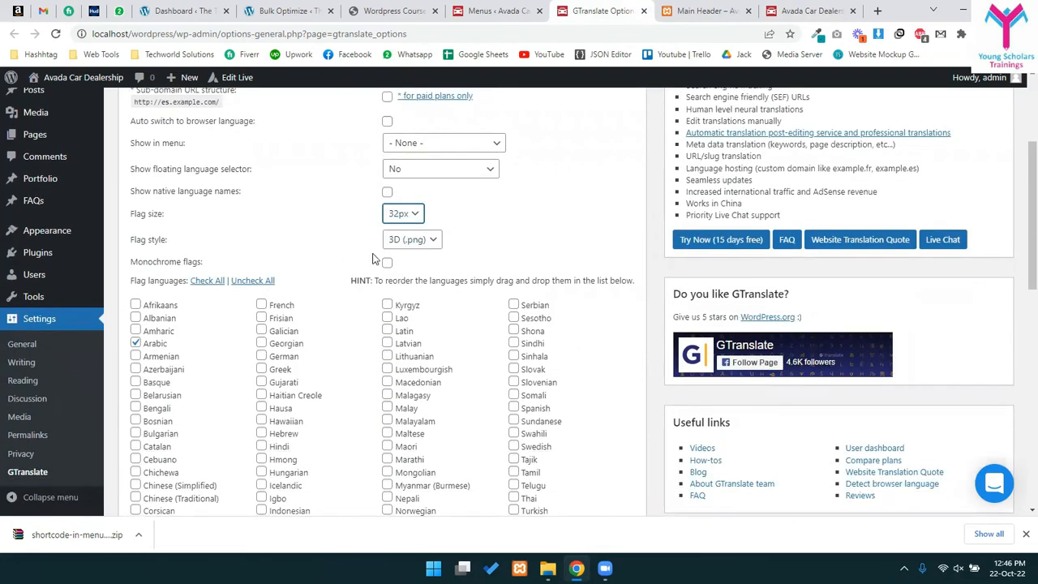
scroll(398, 279, down, 7)
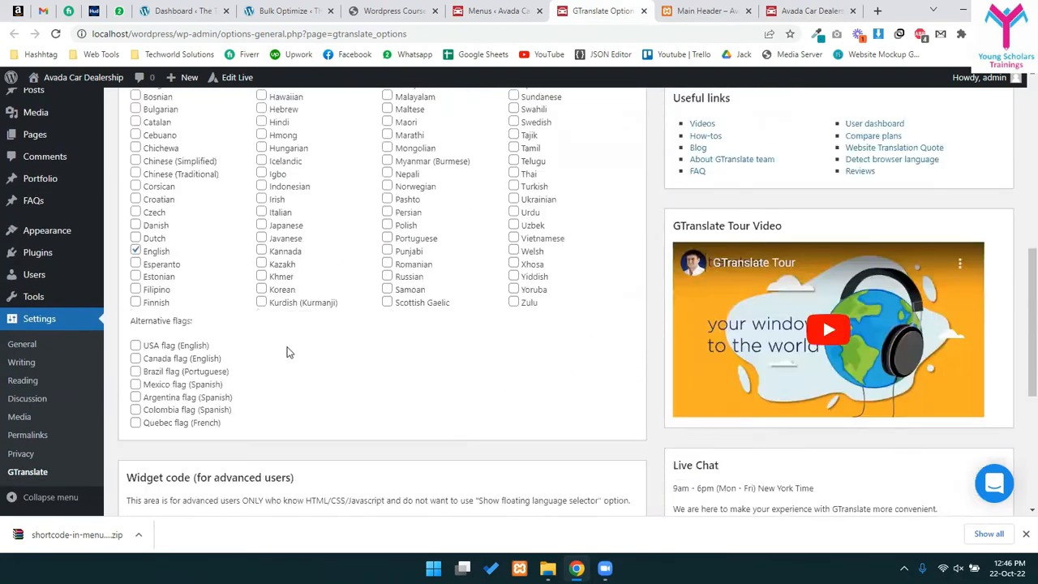
scroll(613, 316, down, 2)
scroll(632, 323, up, 12)
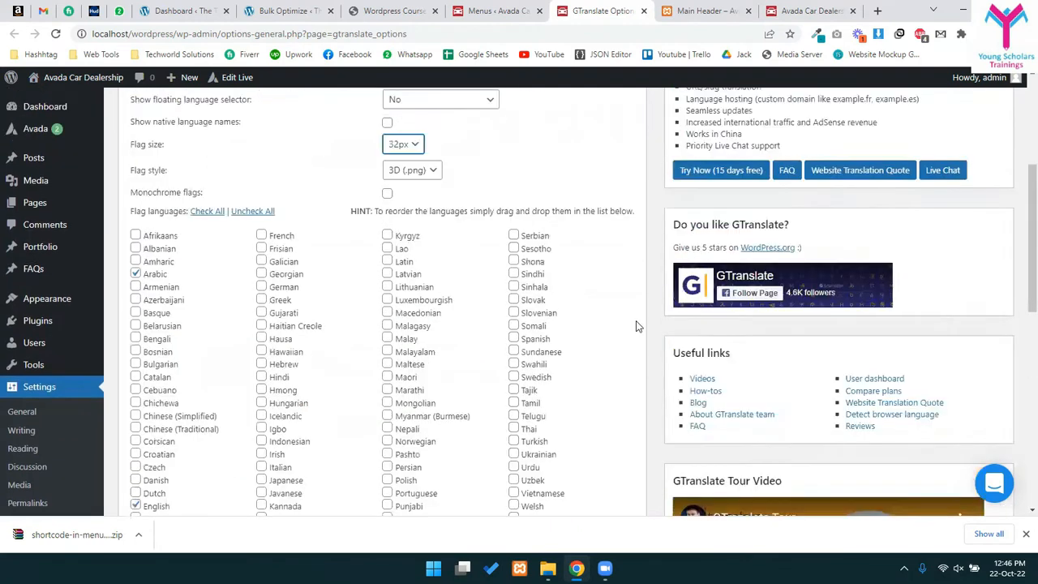
scroll(664, 322, down, 7)
scroll(693, 323, down, 4)
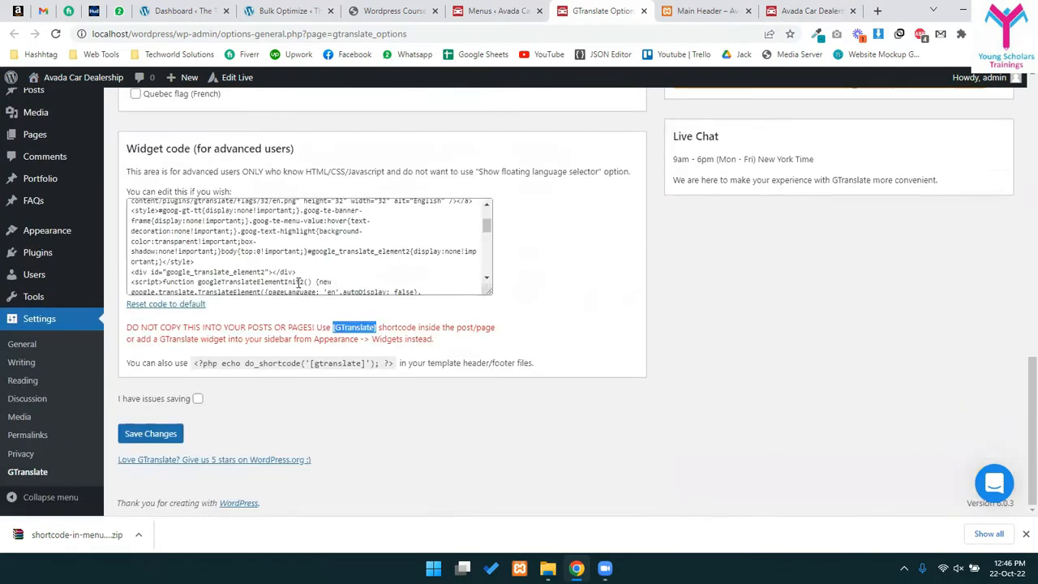
drag(240, 215, 324, 353)
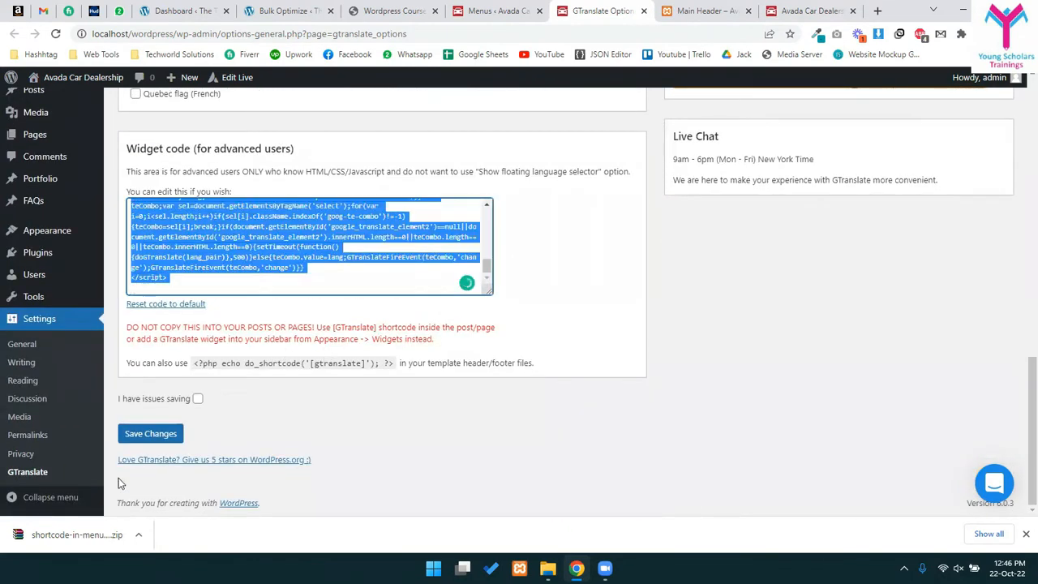
click(151, 435)
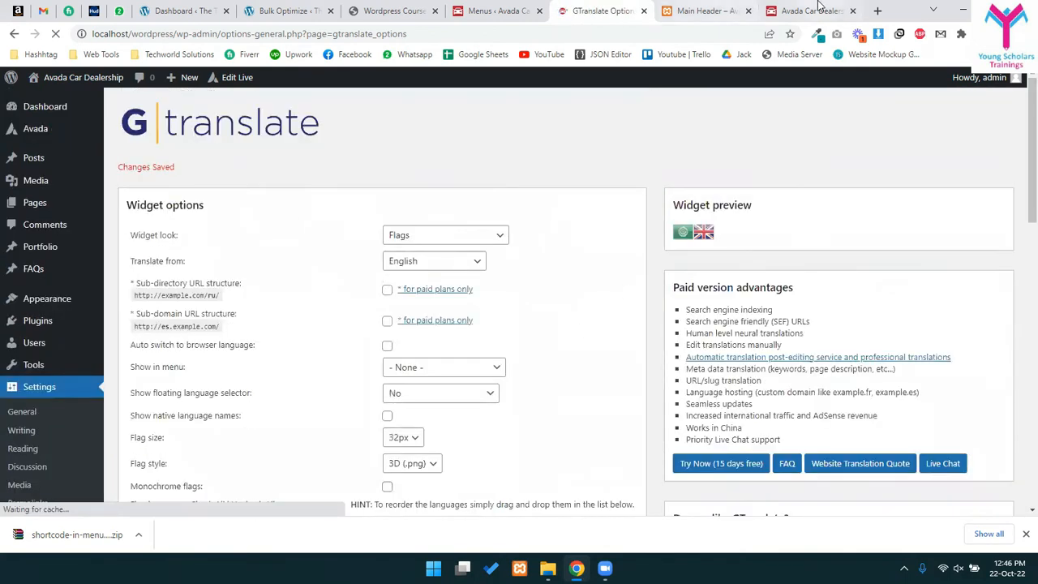
- Reload the live homepage and translate it into Arabic using the new Arabic flag
click(817, 7)
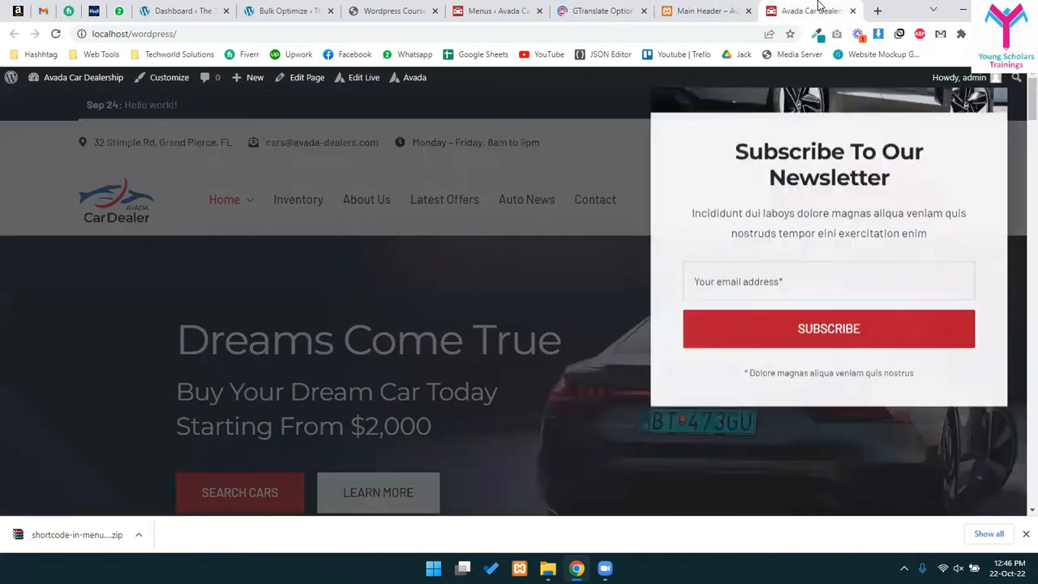
key(F5)
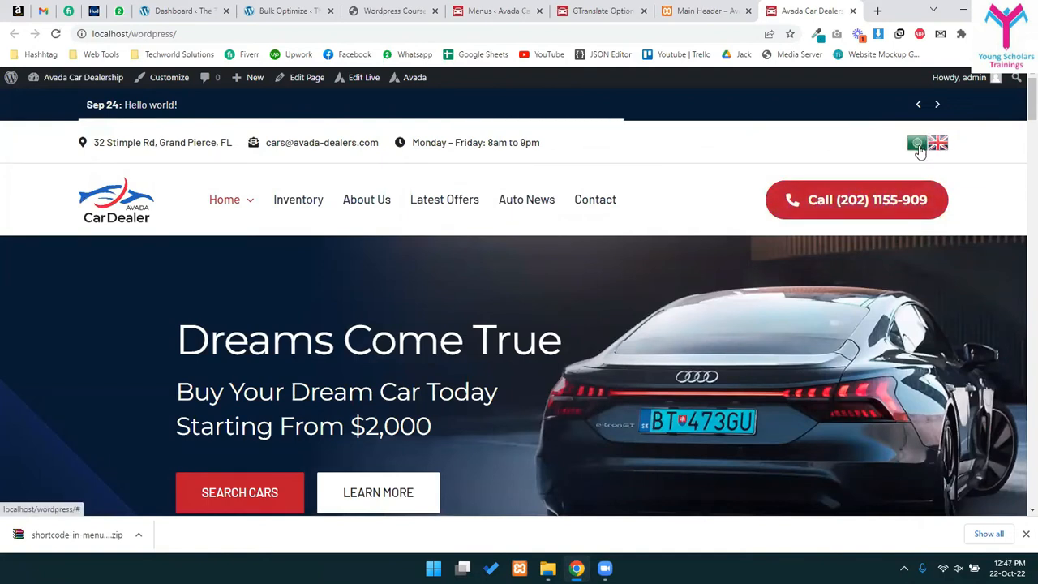
click(919, 151)
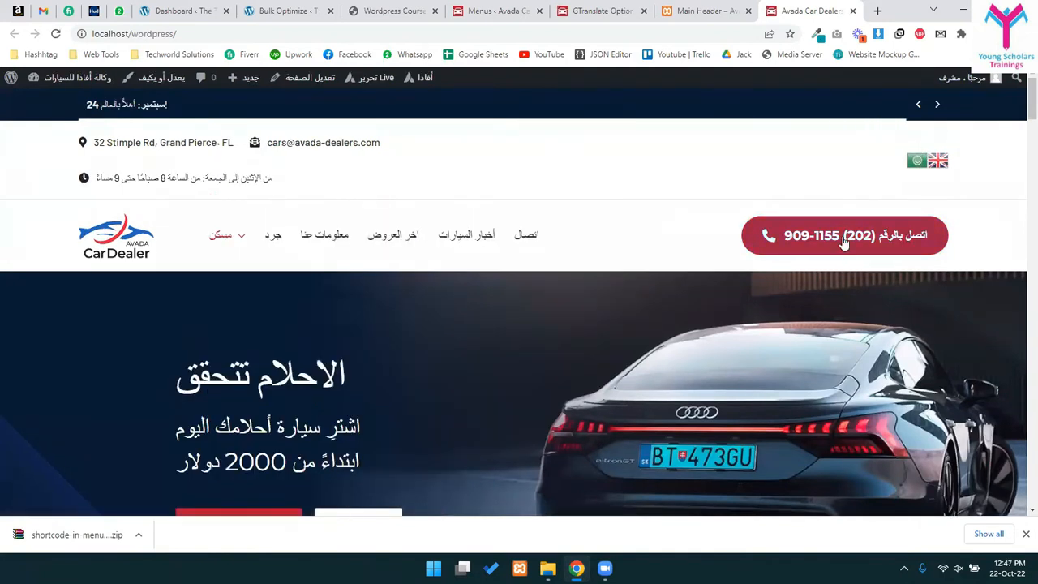
click(713, 10)
- Change the GTranslate widget look to 'Flags with language name' and save
click(593, 7)
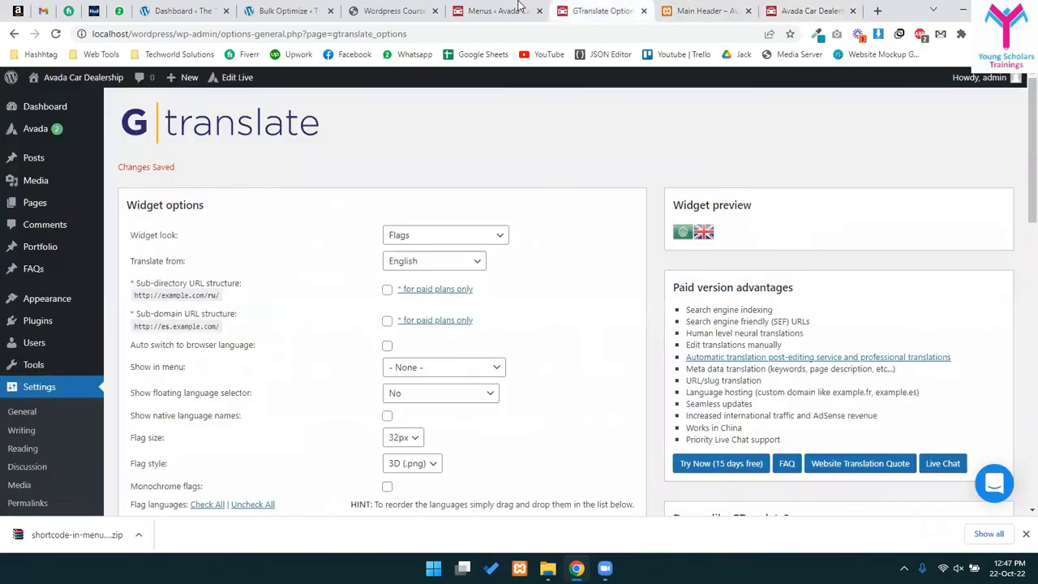
click(426, 236)
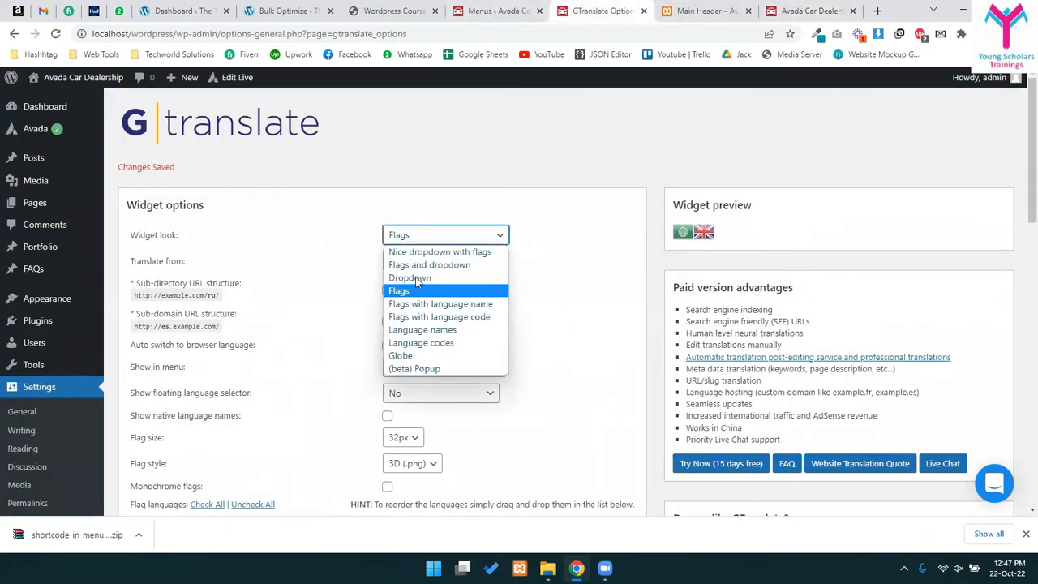
click(429, 305)
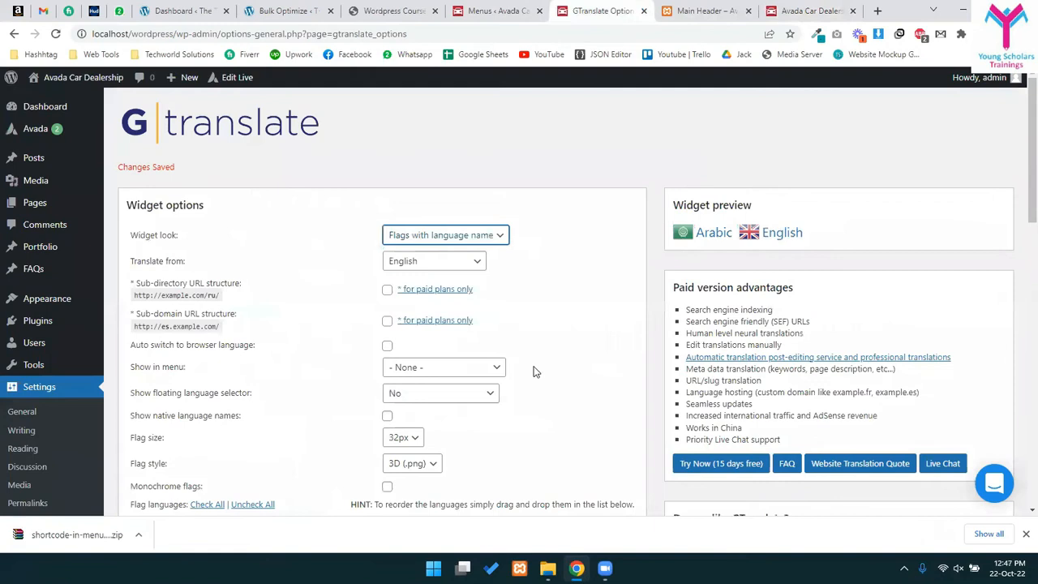
click(430, 244)
click(430, 311)
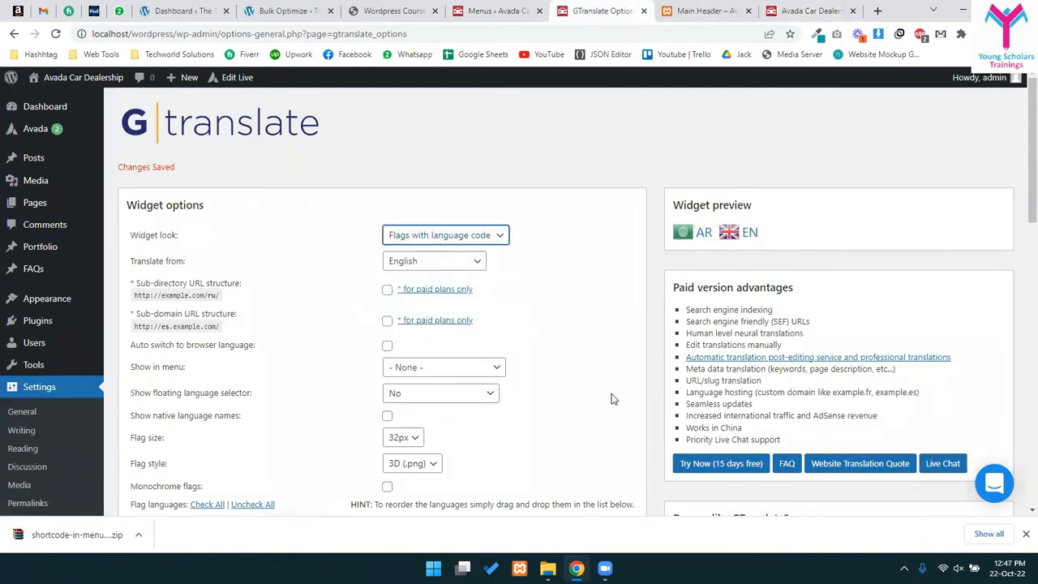
scroll(612, 398, down, 8)
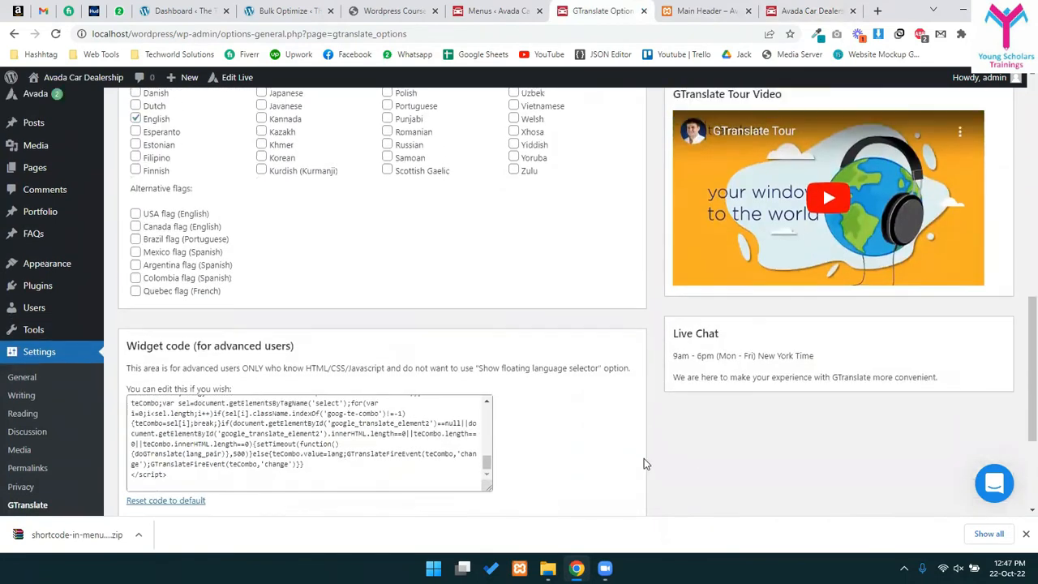
scroll(644, 464, up, 10)
click(484, 240)
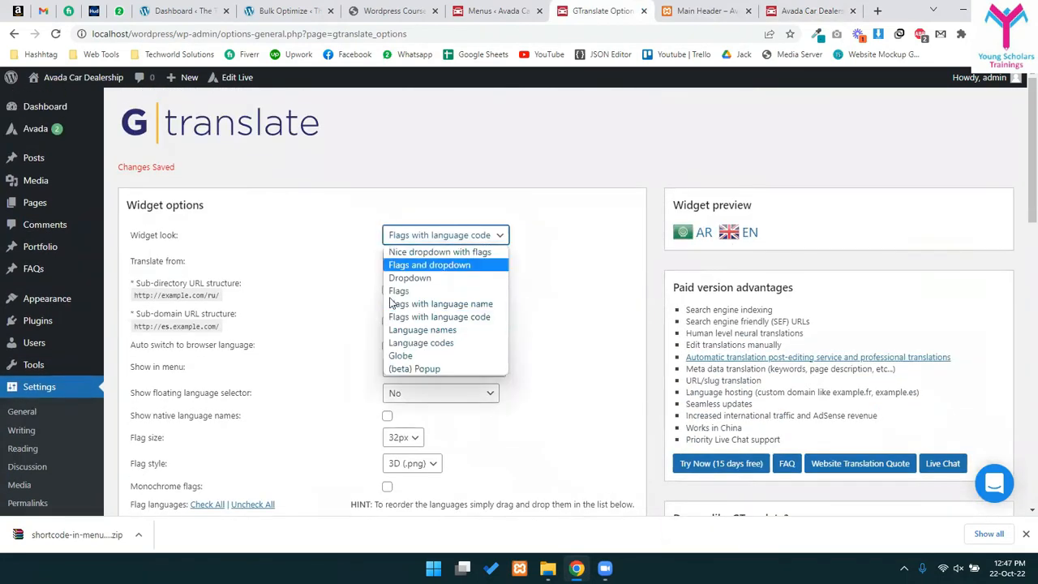
click(440, 303)
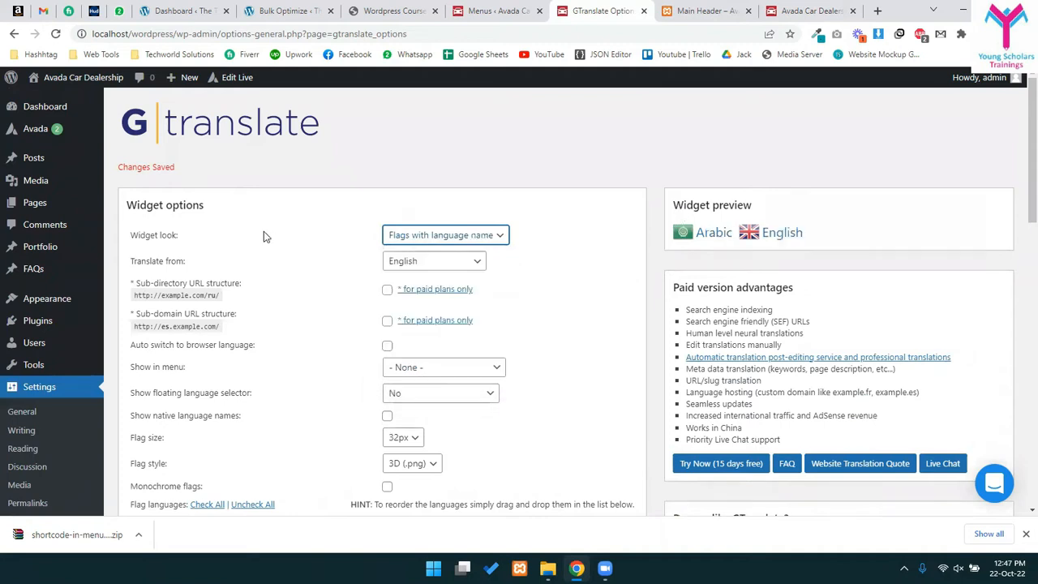
scroll(286, 463, down, 15)
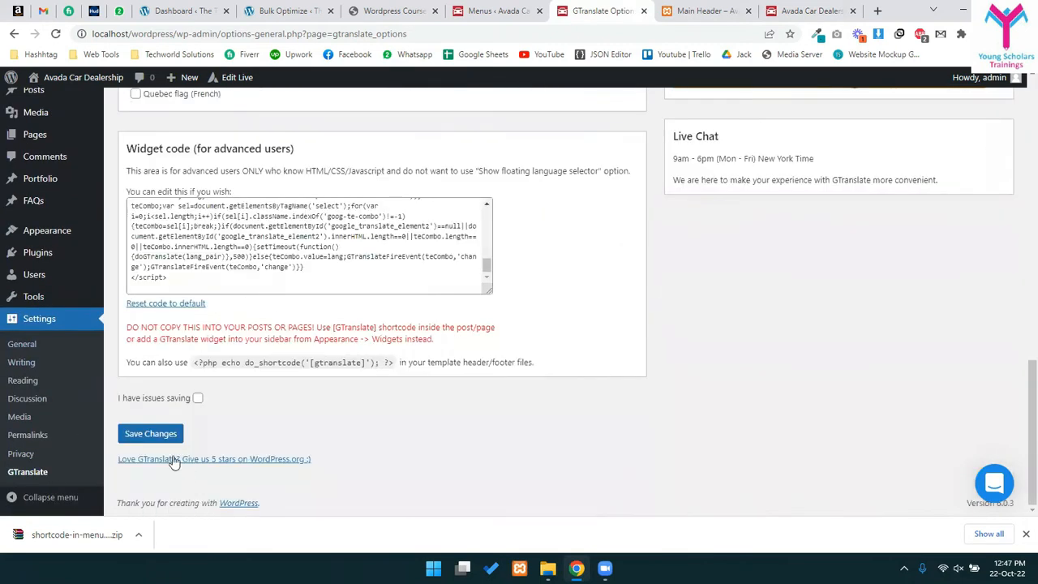
click(144, 431)
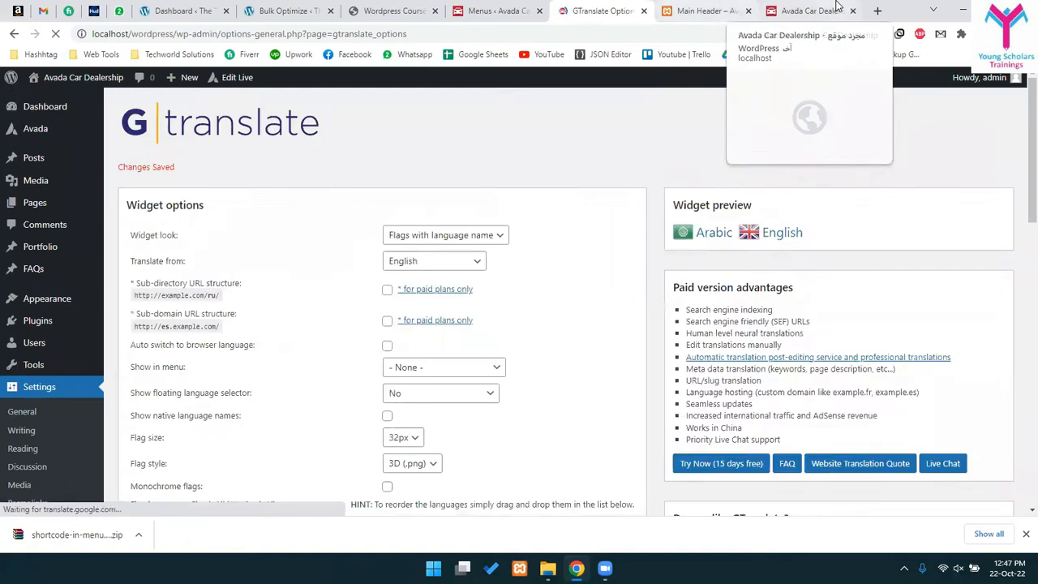
- Dismiss the newsletter popup and switch the live site to English, then back to Arabic
click(837, 8)
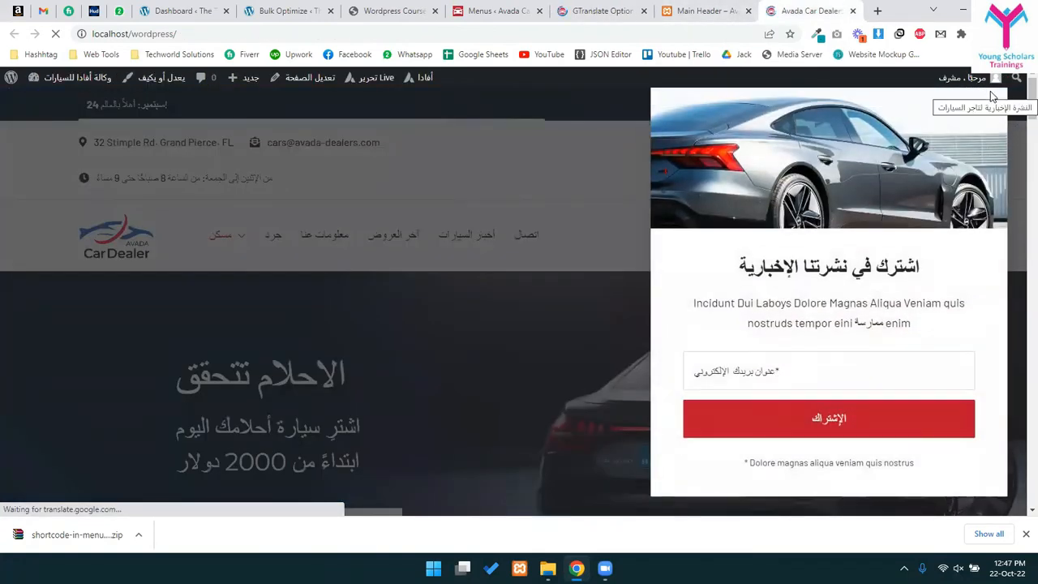
click(991, 96)
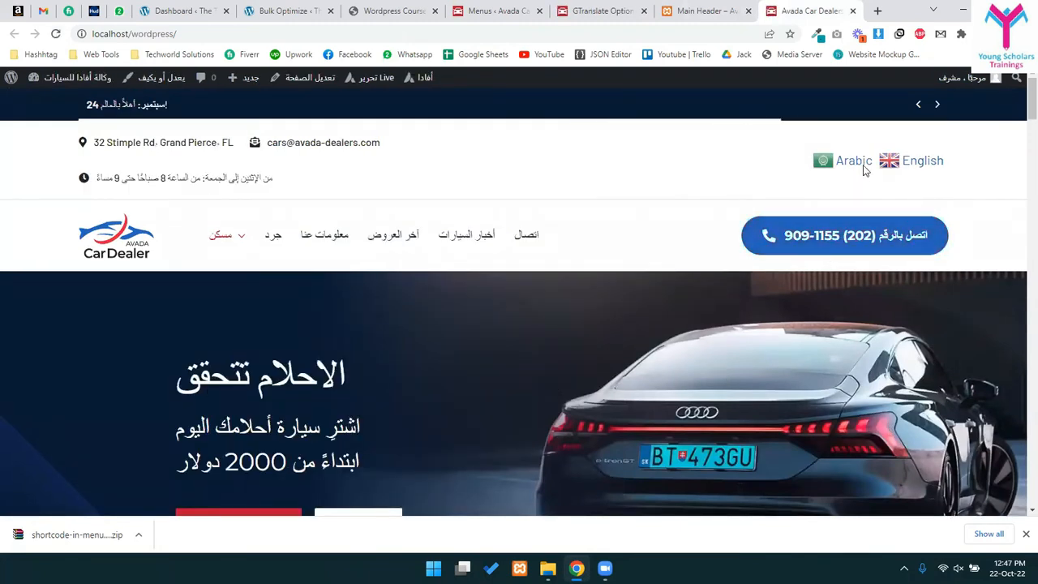
click(899, 160)
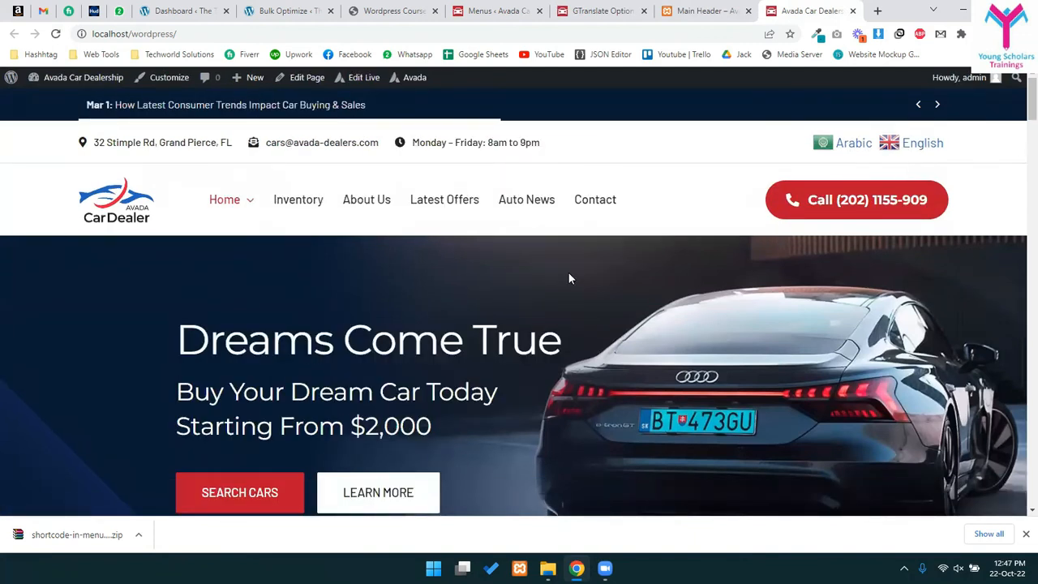
click(848, 152)
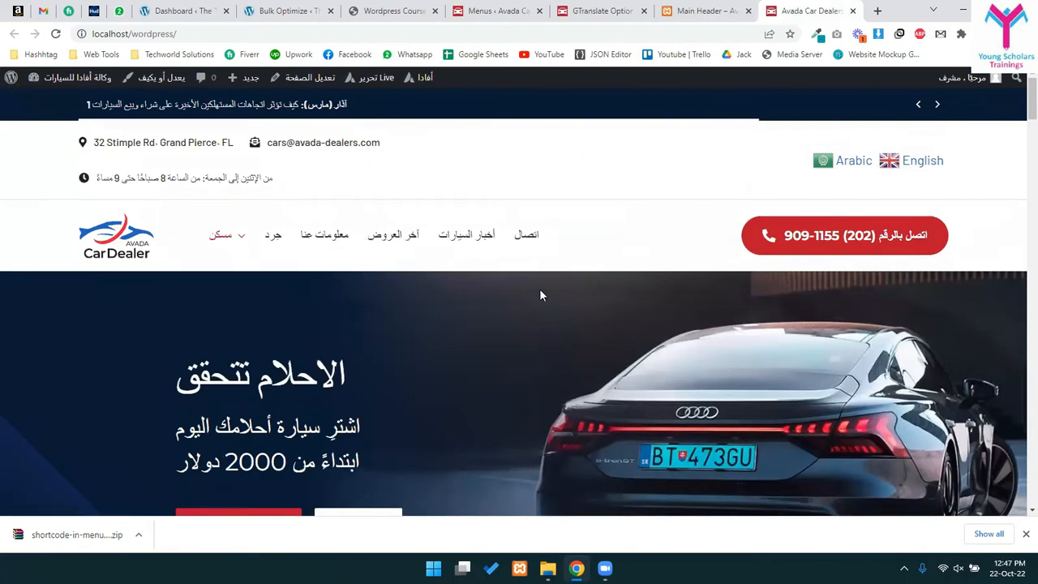
scroll(503, 325, down, 10)
scroll(484, 350, down, 6)
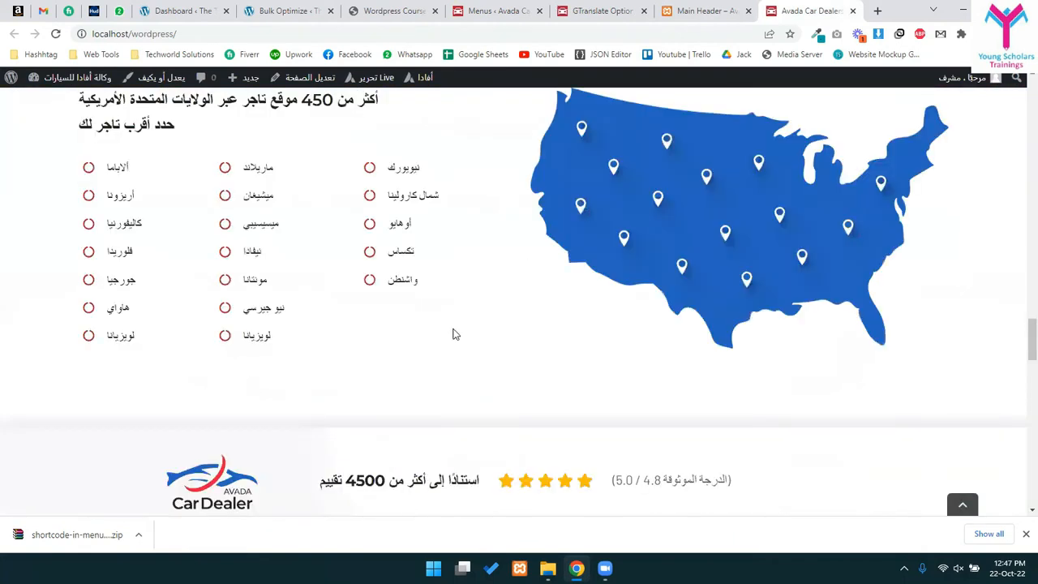
scroll(451, 331, down, 5)
scroll(452, 334, up, 12)
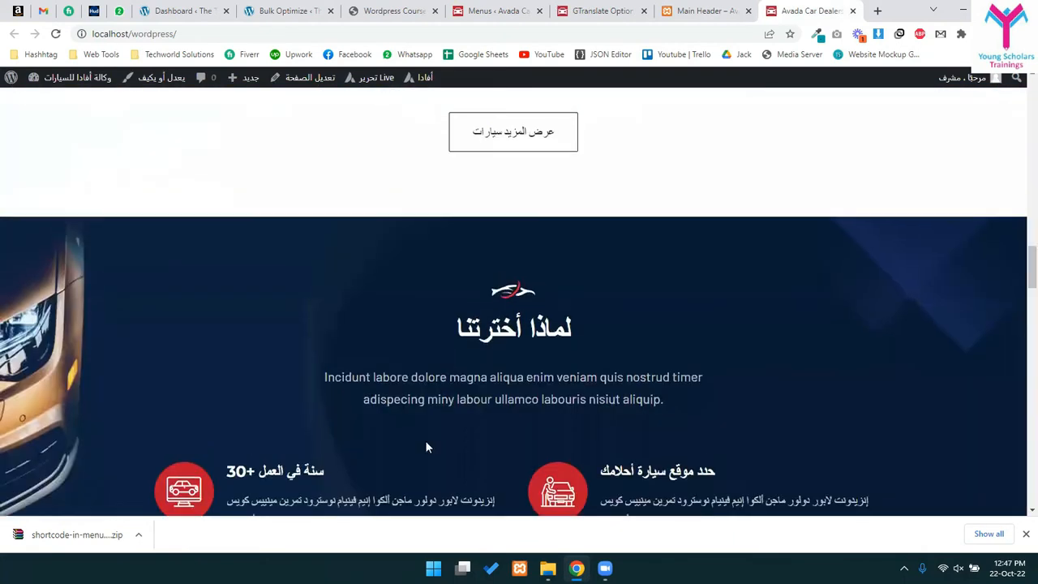
scroll(549, 411, up, 10)
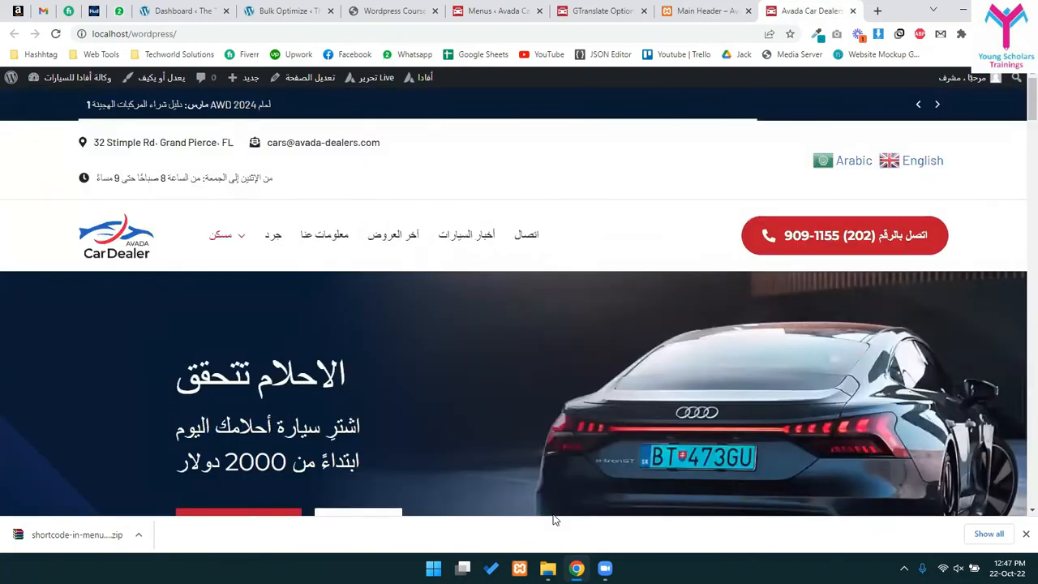
- Check the Arabic hero heading, then go back to the GTranslate settings
click(664, 8)
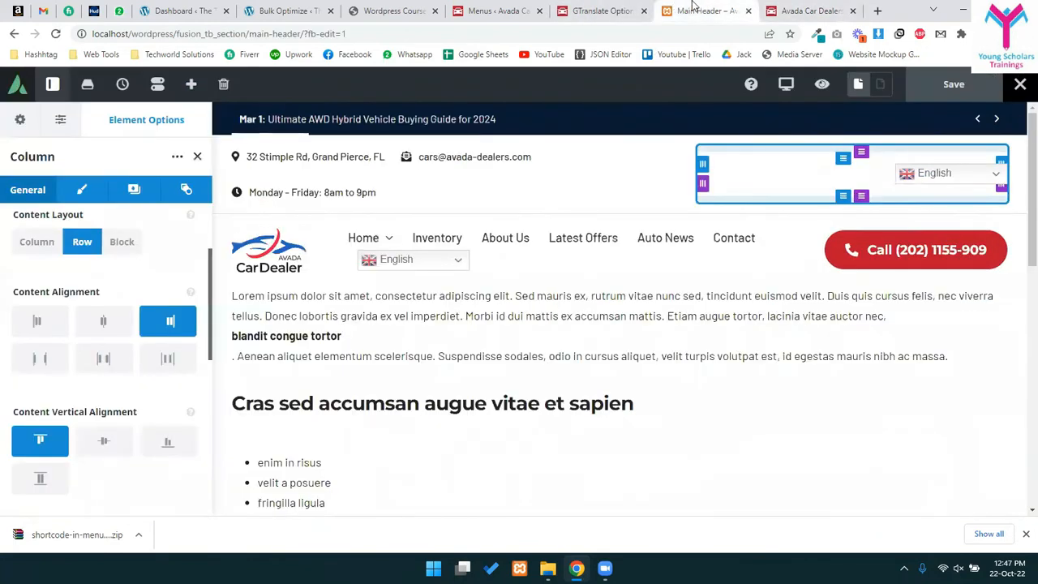
click(608, 7)
click(807, 11)
scroll(649, 254, down, 5)
scroll(629, 364, up, 5)
triple_click(350, 397)
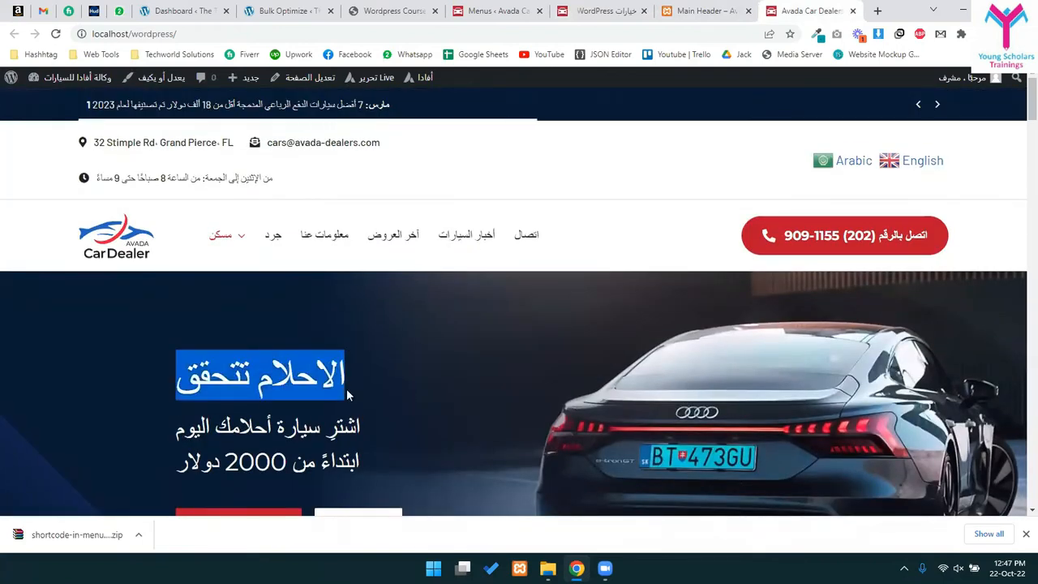
click(698, 11)
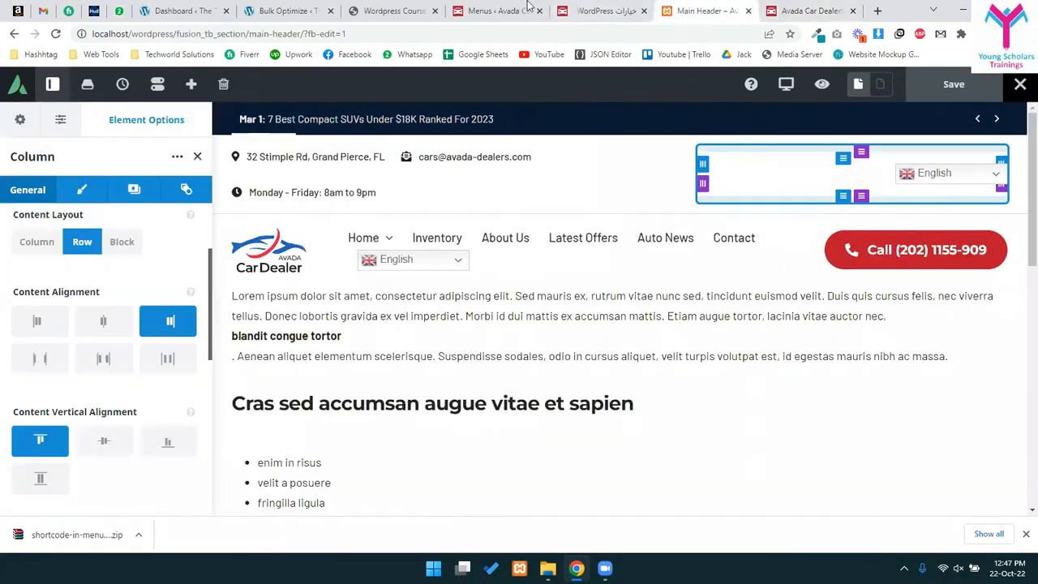
click(600, 10)
click(488, 10)
click(606, 11)
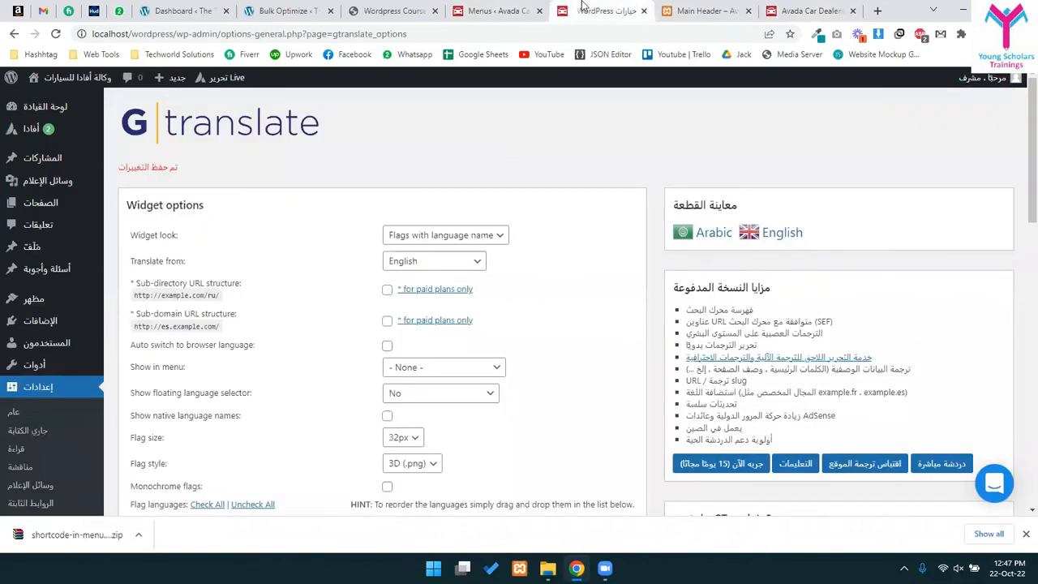
- Uncheck Arabic and check Urdu in GTranslate's flag languages, then save
click(489, 11)
click(607, 11)
scroll(444, 422, down, 4)
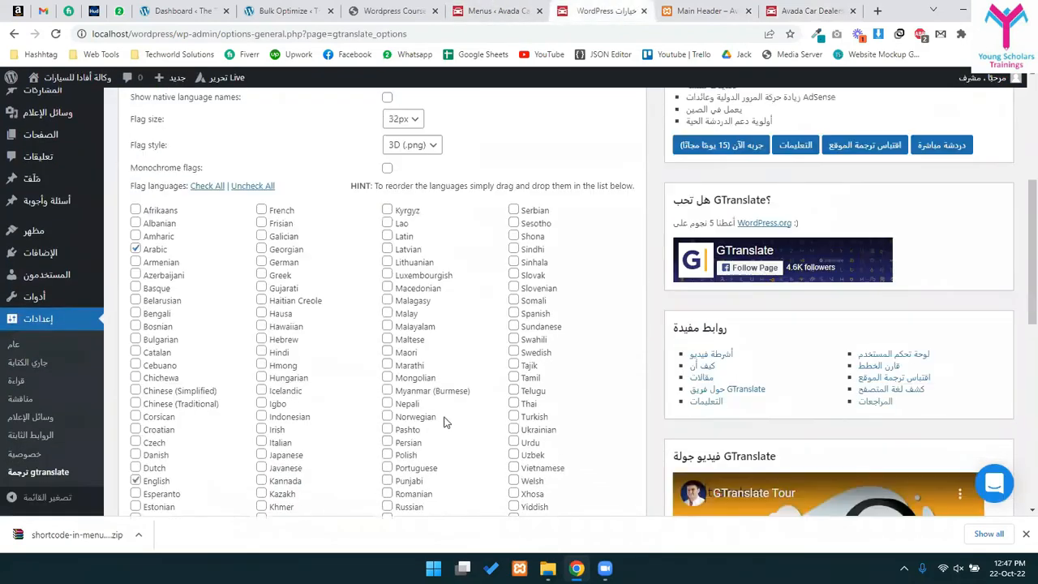
scroll(444, 422, down, 1)
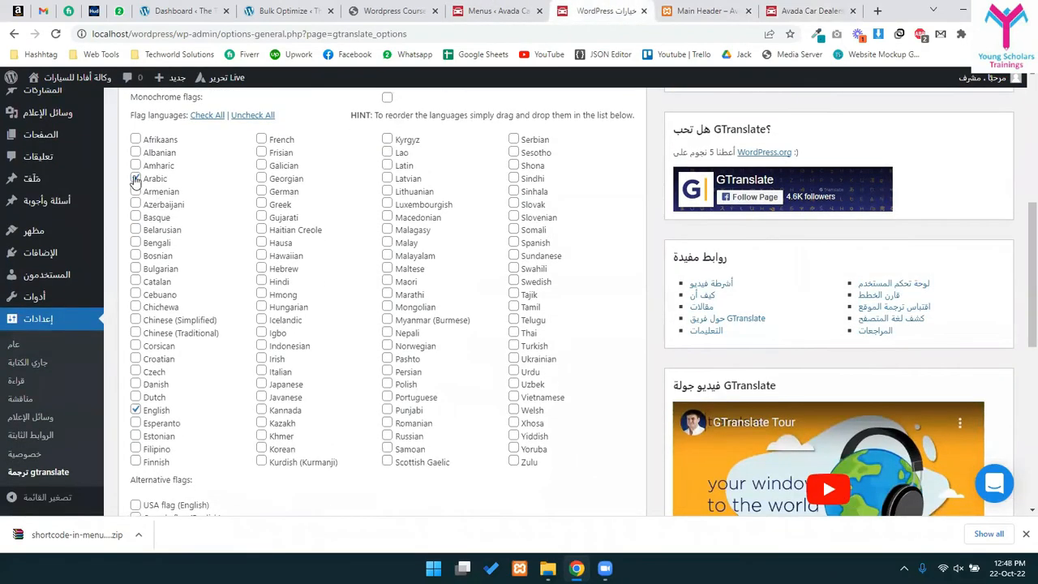
click(136, 178)
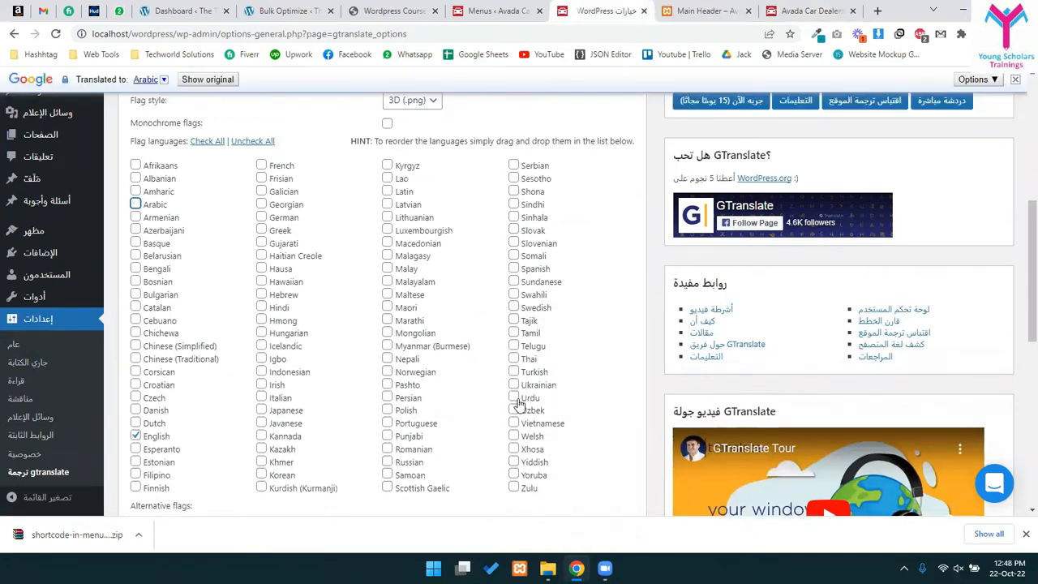
scroll(410, 429, down, 8)
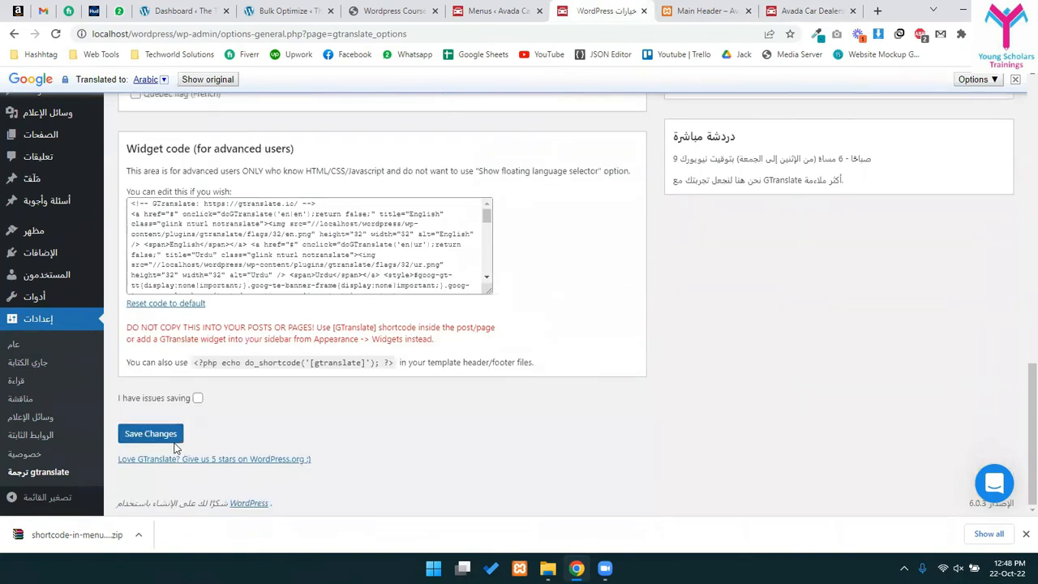
click(173, 438)
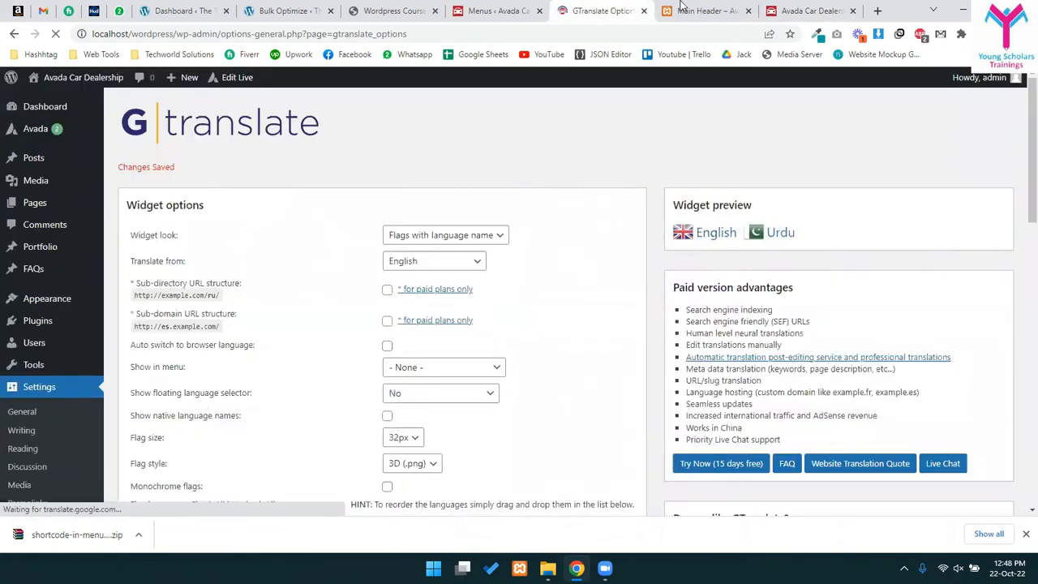
click(781, 8)
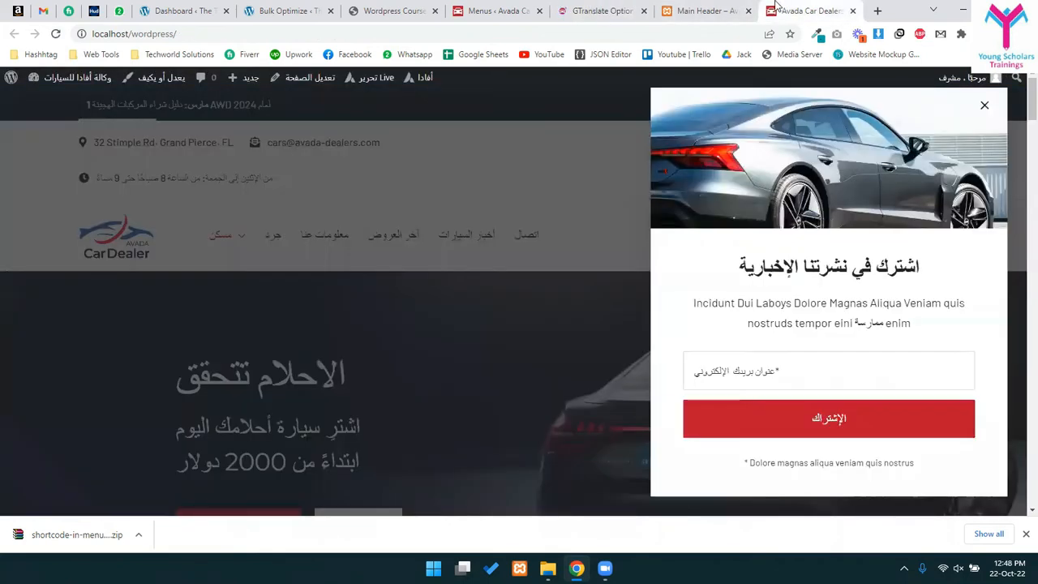
- Dismiss the popup, switch the homepage from English to Urdu, and check the translated header and menu text
click(983, 106)
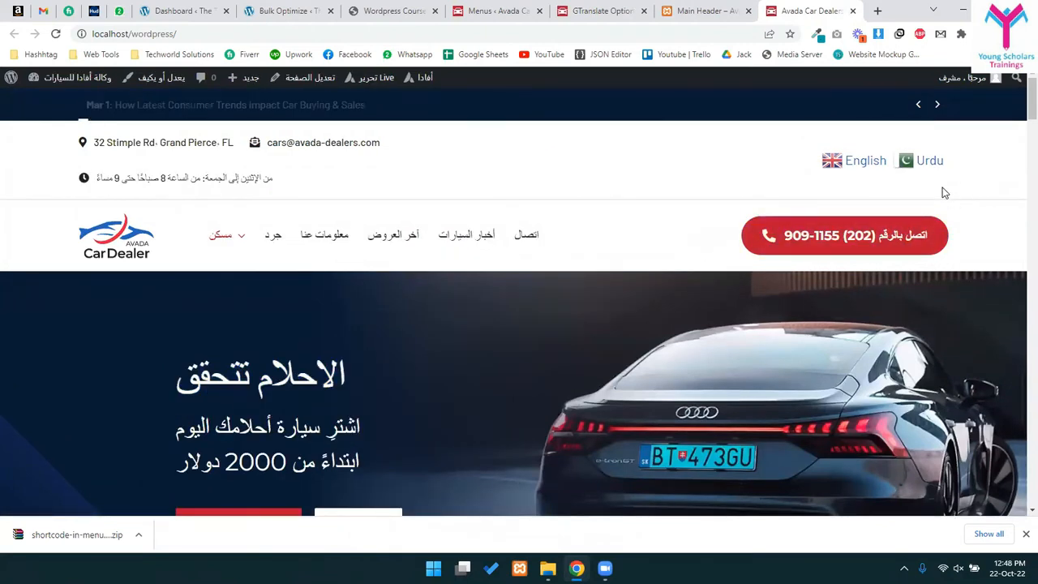
click(848, 160)
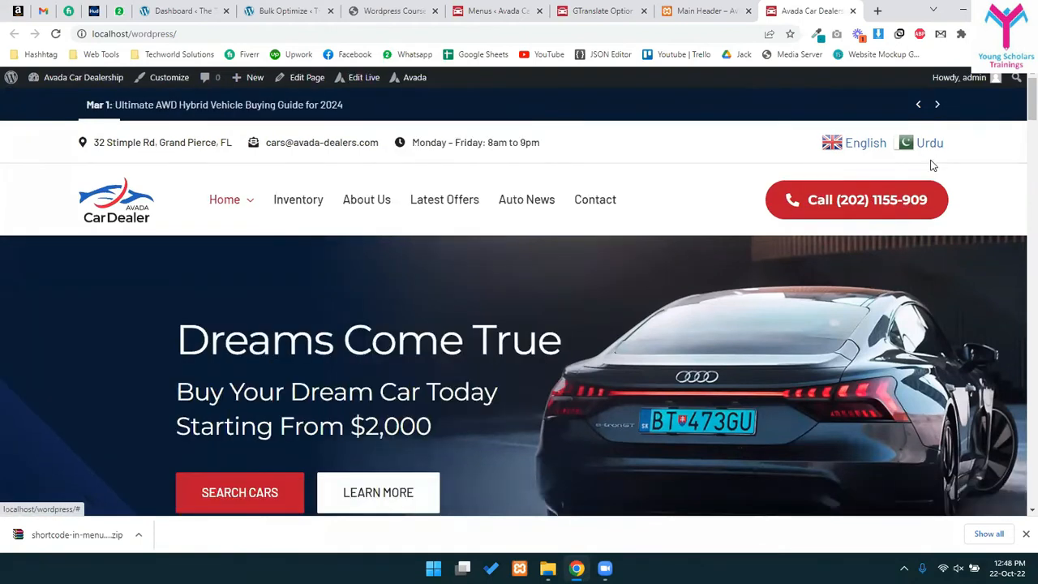
click(931, 162)
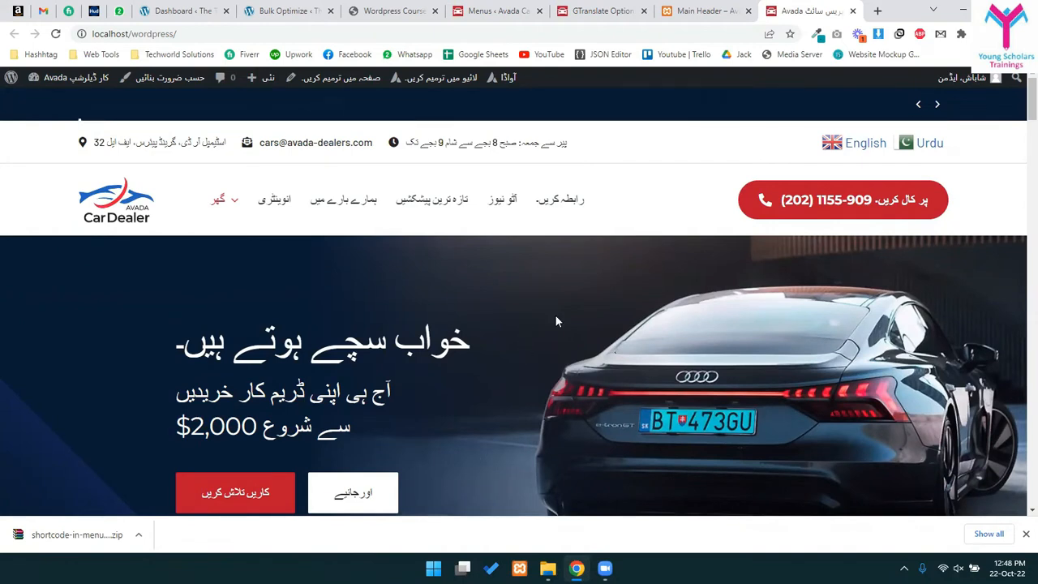
drag(568, 146, 402, 157)
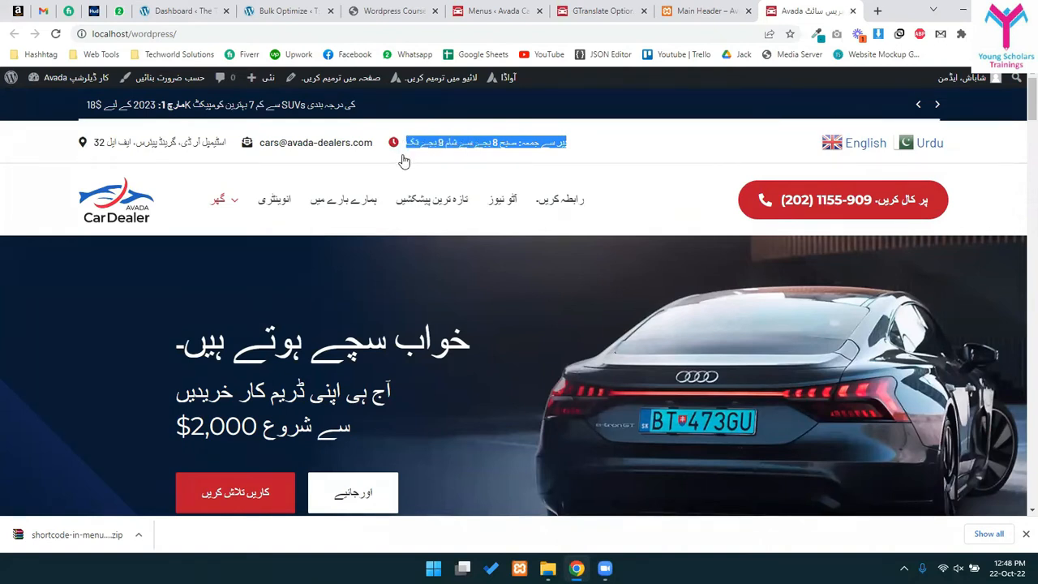
click(634, 144)
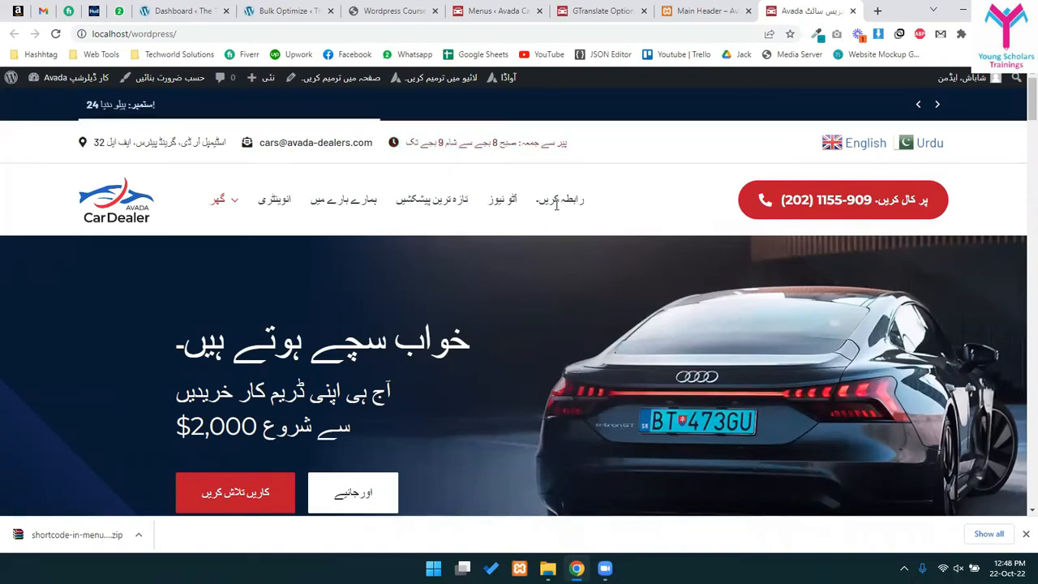
drag(589, 199, 548, 201)
drag(475, 209, 395, 209)
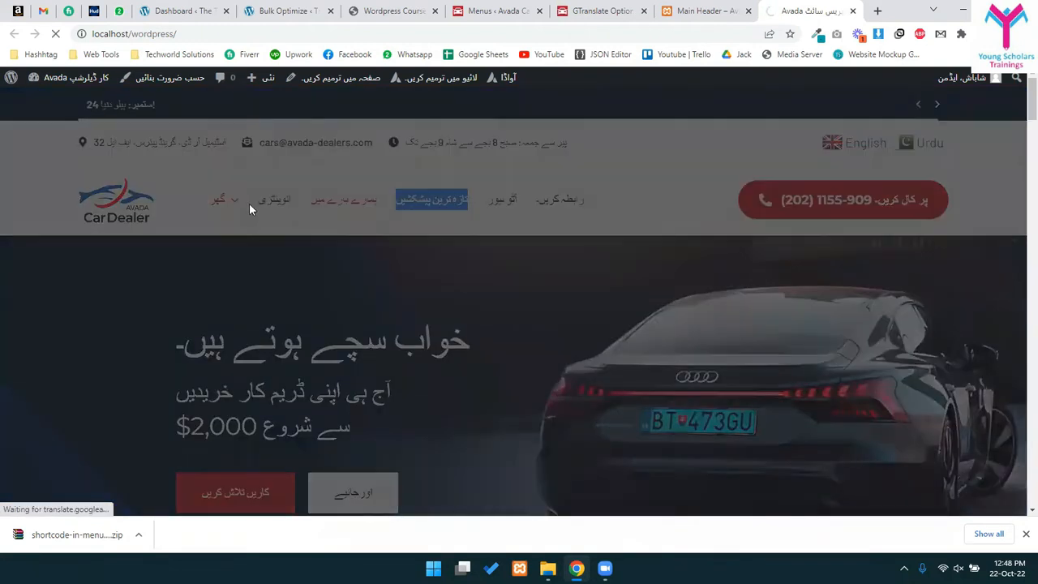
- Open the About Us page and translate it into Urdu
click(327, 296)
click(380, 217)
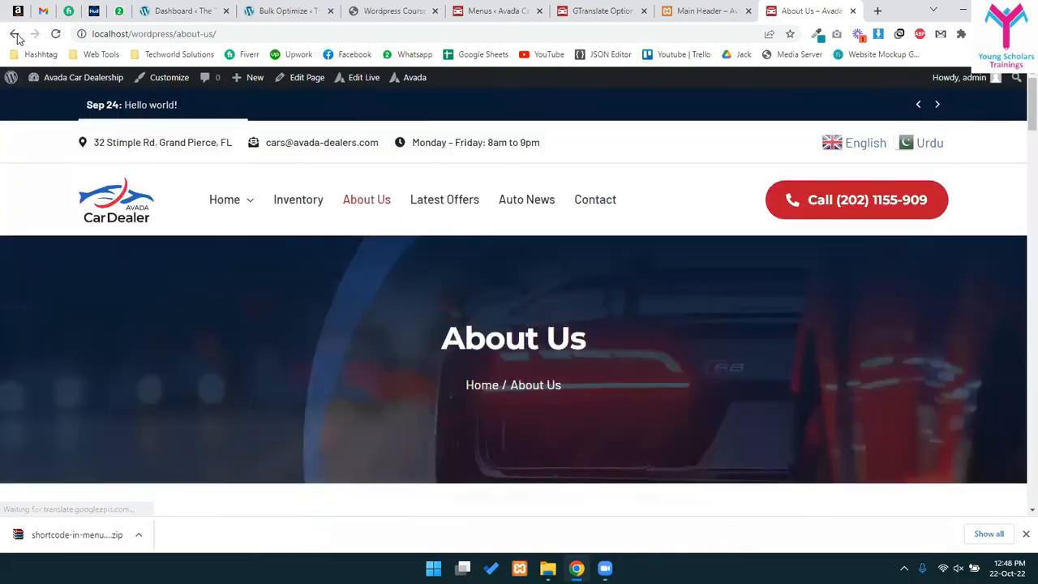
click(925, 142)
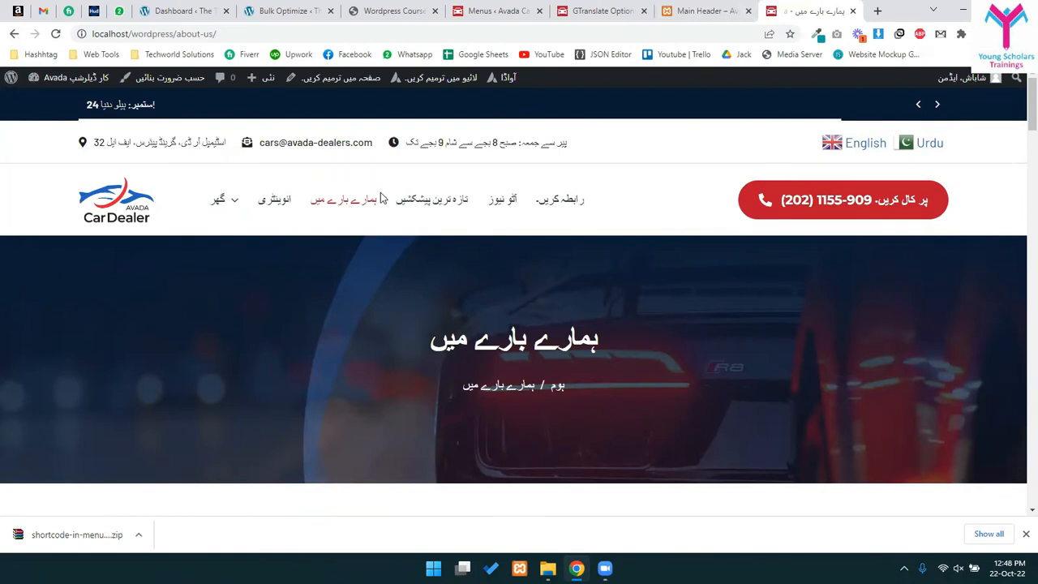
scroll(503, 316, down, 5)
scroll(503, 316, up, 6)
drag(429, 342, 617, 350)
- Select the Urdu heading lines and subtitle to check the translation
scroll(658, 397, down, 5)
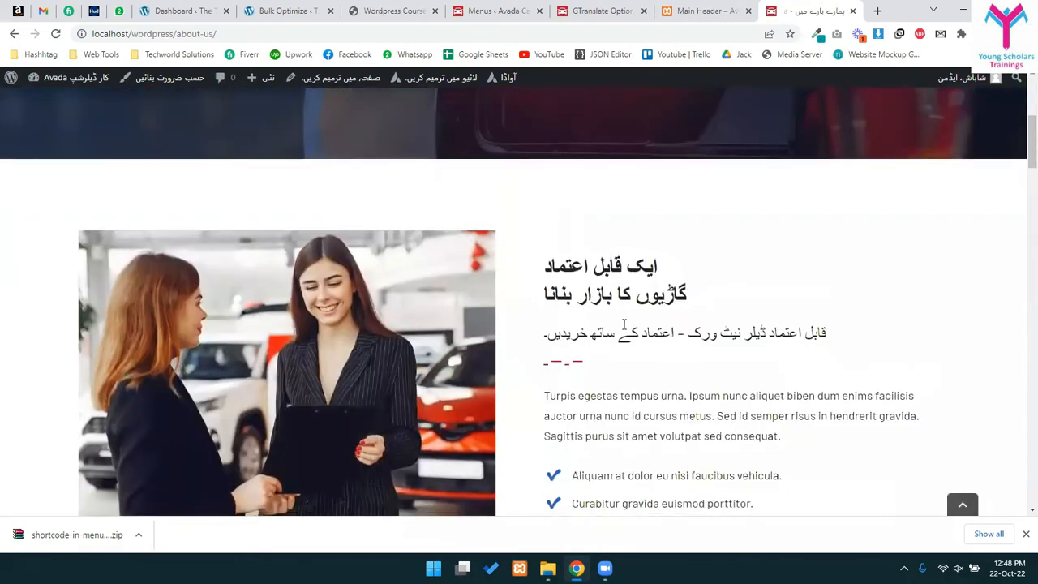
drag(660, 264, 557, 267)
drag(674, 294, 541, 312)
drag(814, 337, 596, 338)
click(550, 388)
drag(540, 265, 548, 350)
click(622, 374)
- Scroll through the rest of the Urdu About Us page, checking the '30+ سال' text
scroll(656, 389, down, 10)
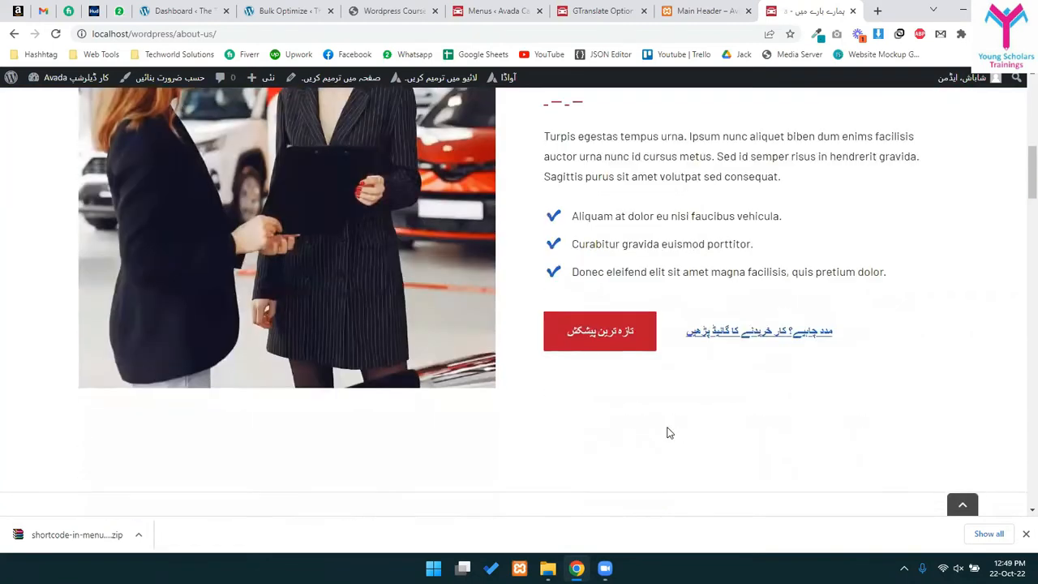
scroll(671, 371, down, 1)
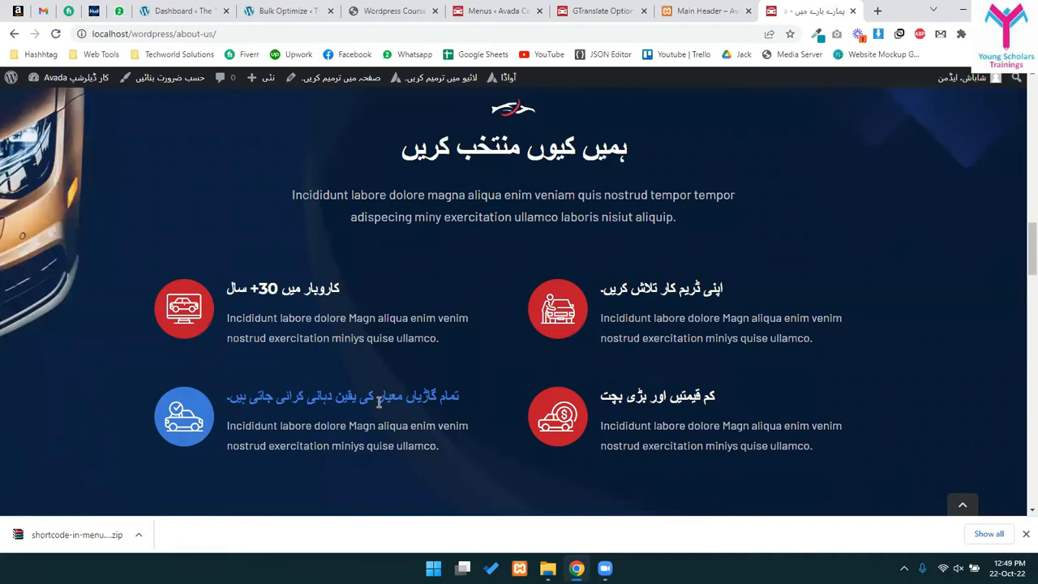
scroll(660, 258, up, 8)
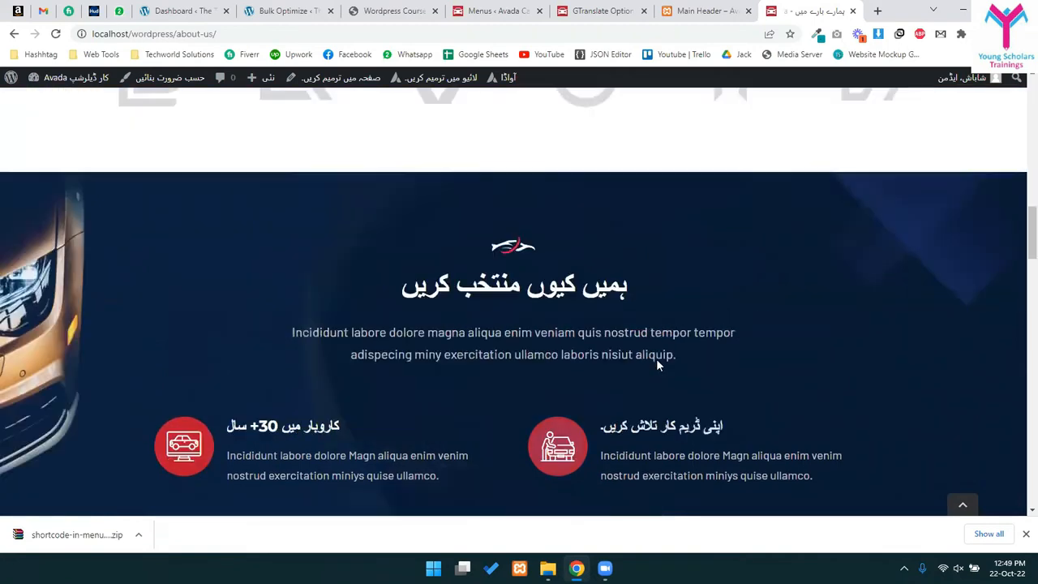
scroll(743, 401, down, 6)
scroll(439, 377, down, 3)
drag(313, 298, 283, 290)
click(313, 289)
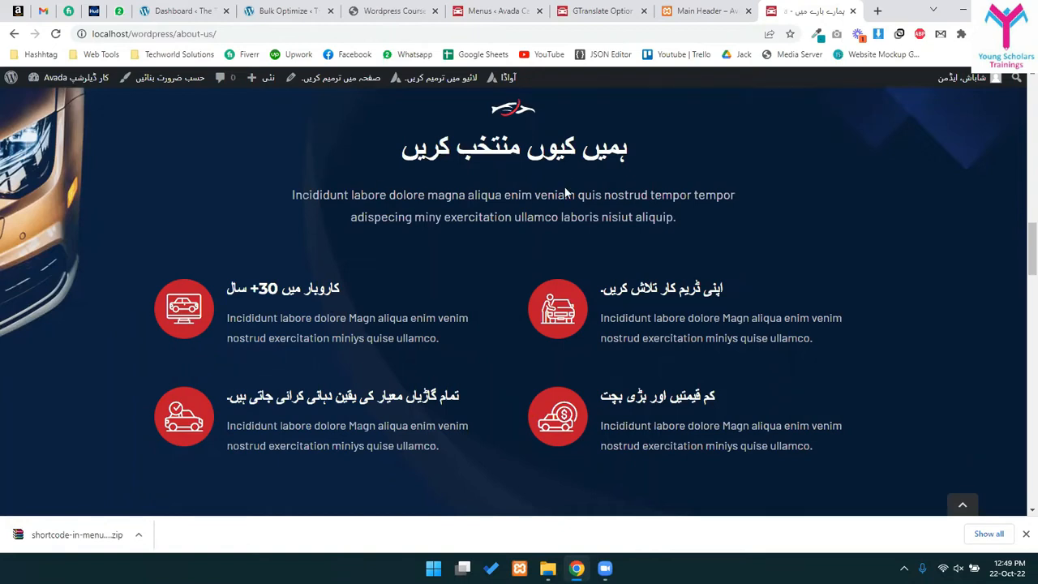
mouse_move(976, 86)
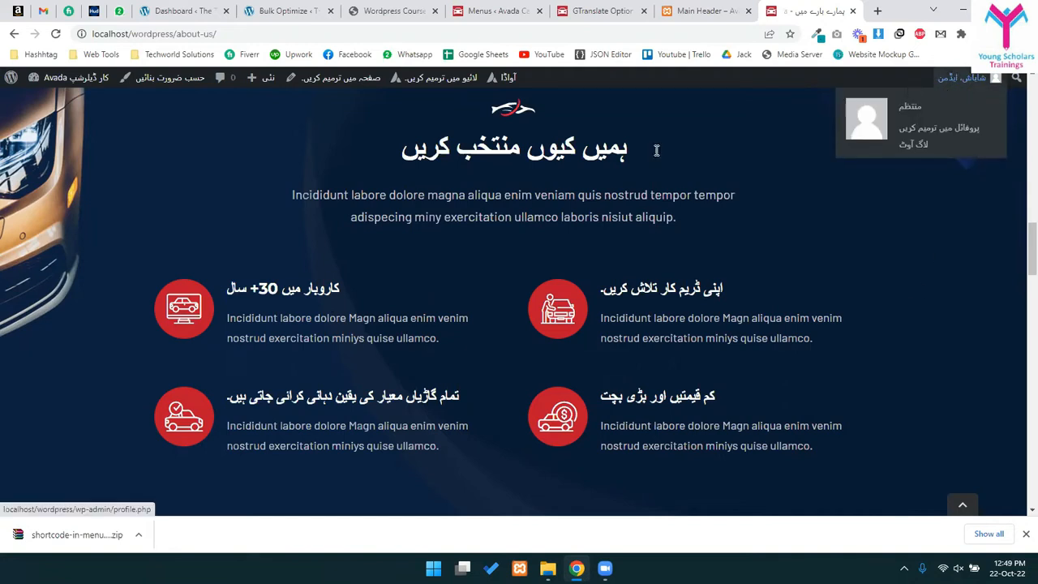
scroll(573, 138, up, 15)
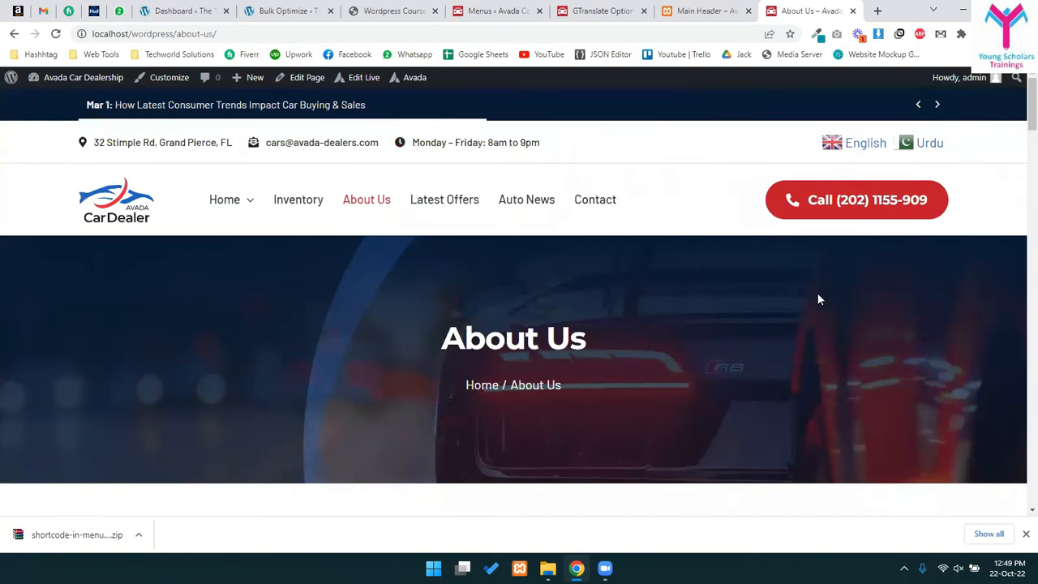
click(733, 6)
- Search Google for 'wpml' in a new tab
click(811, 7)
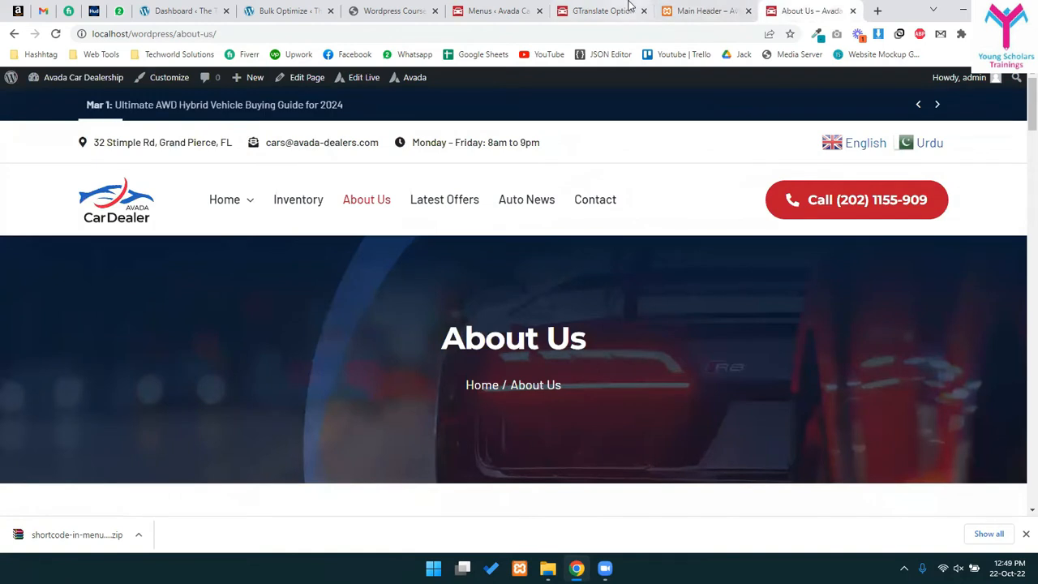
click(628, 8)
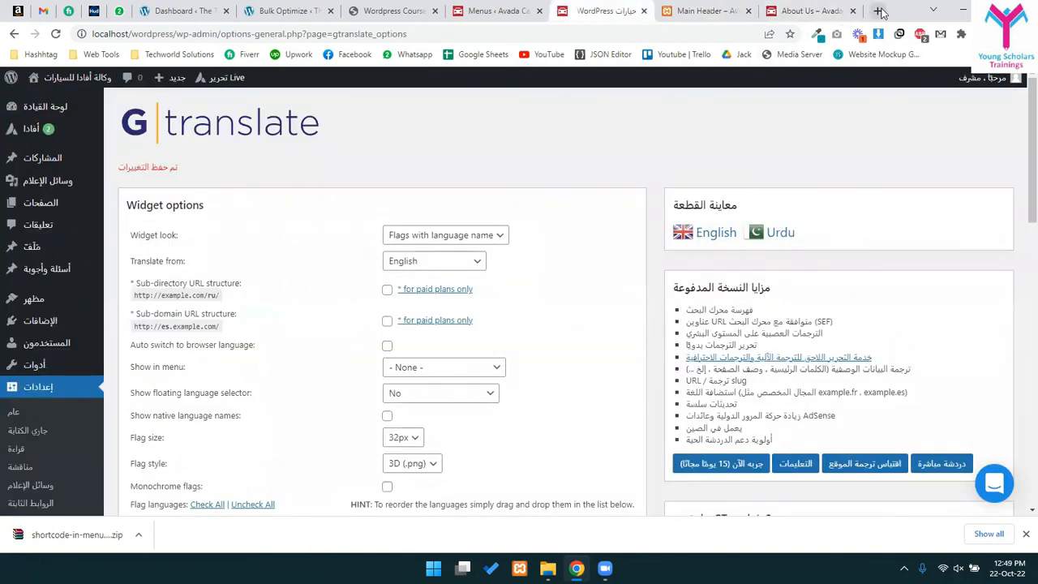
click(879, 11)
text(wpml)
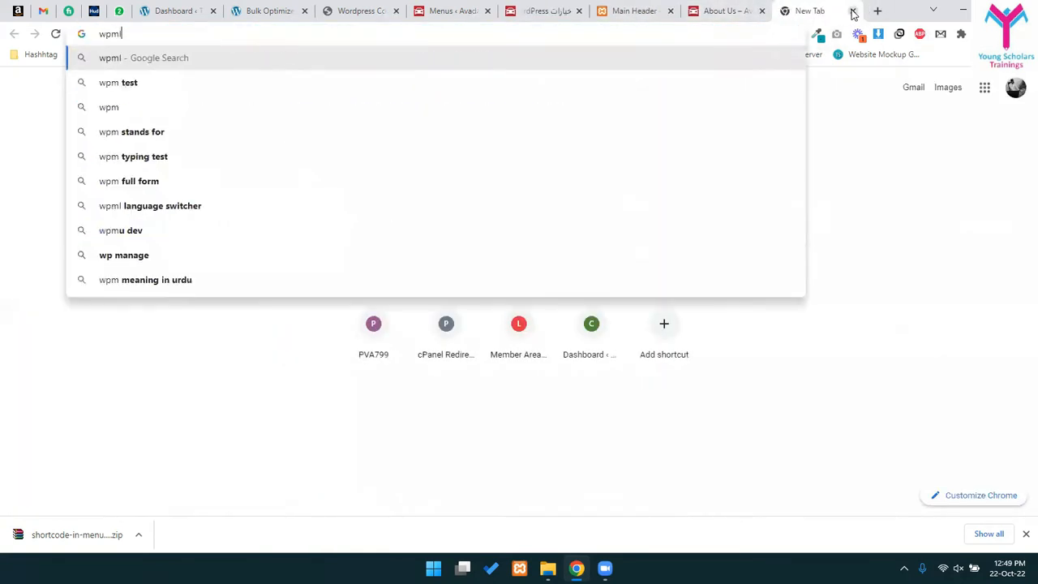
key(Return)
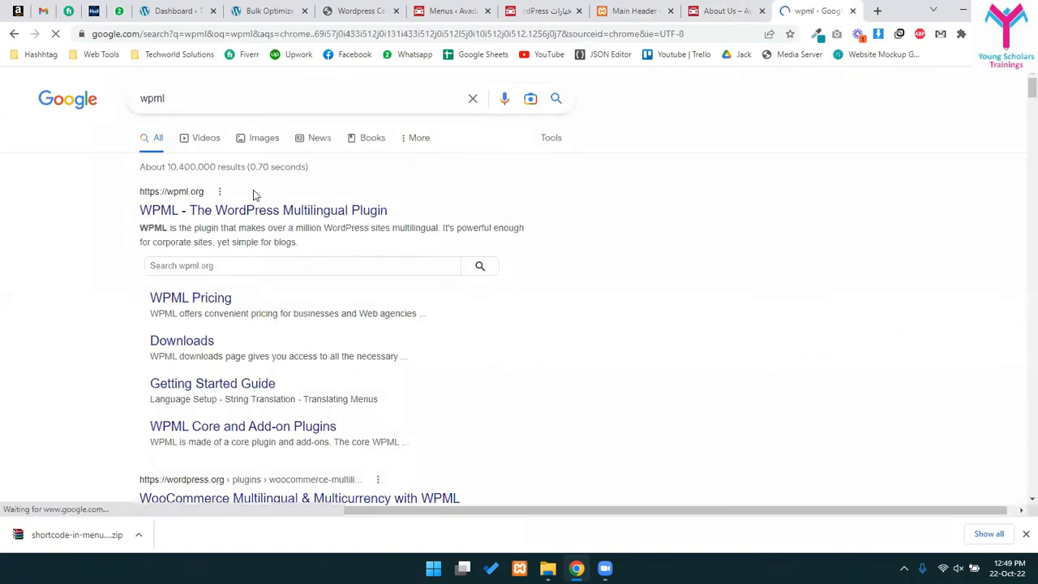
- Open wpml.org, view the WPML Pricing page, and go back to the results
middle_click(283, 212)
middle_click(283, 212)
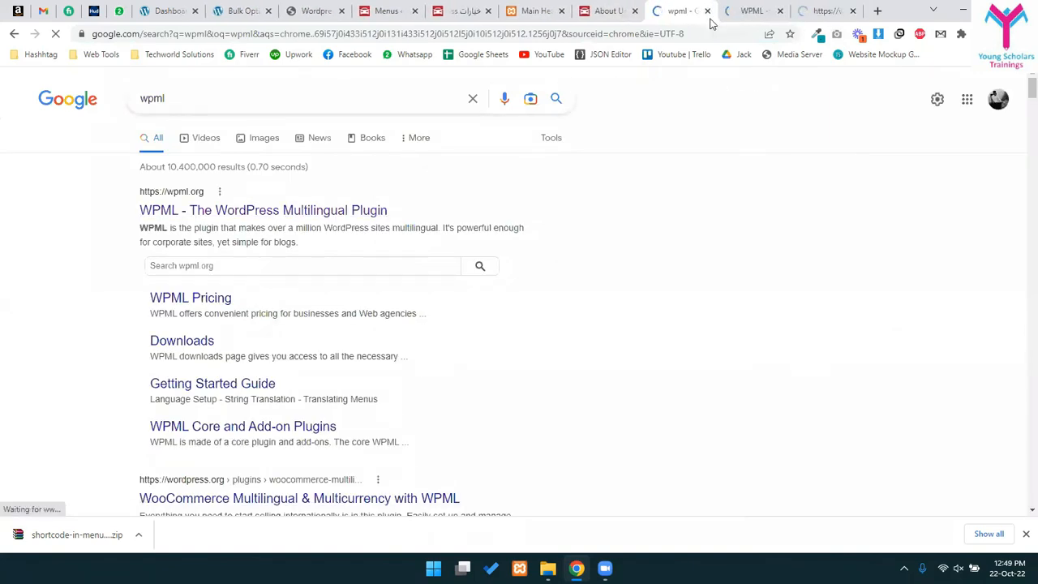
click(827, 11)
click(853, 11)
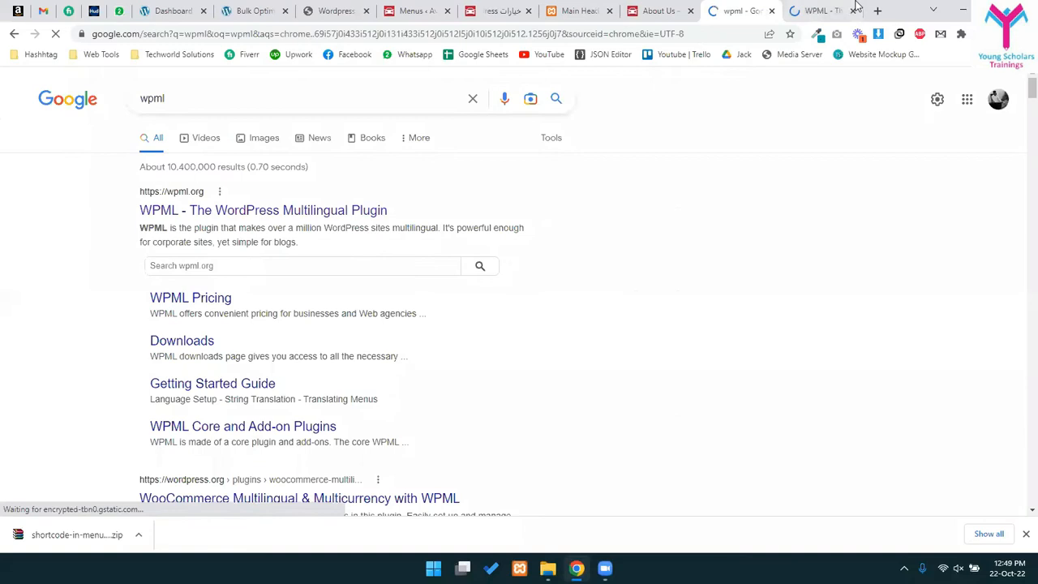
click(843, 10)
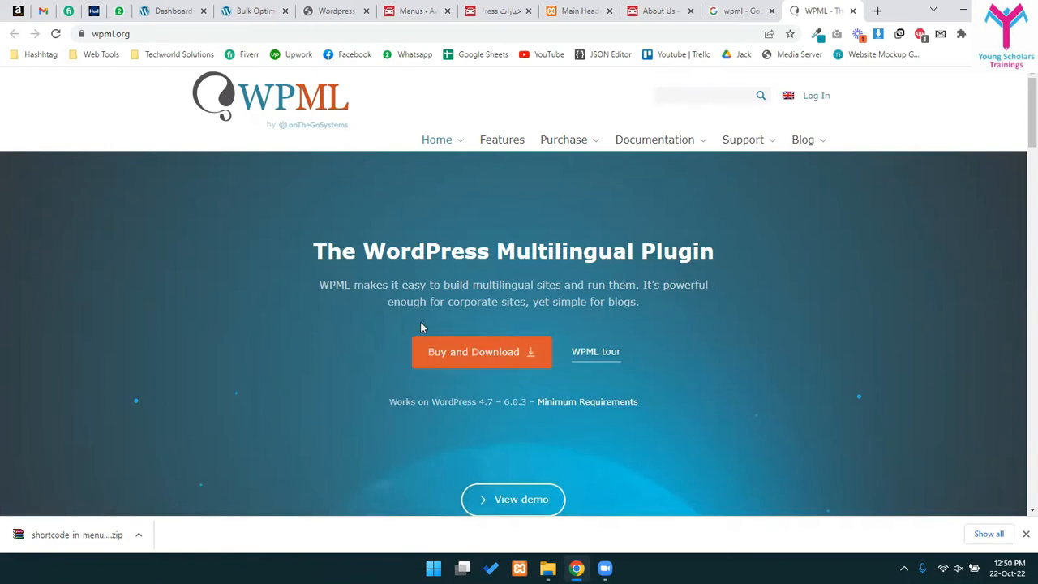
mouse_move(561, 144)
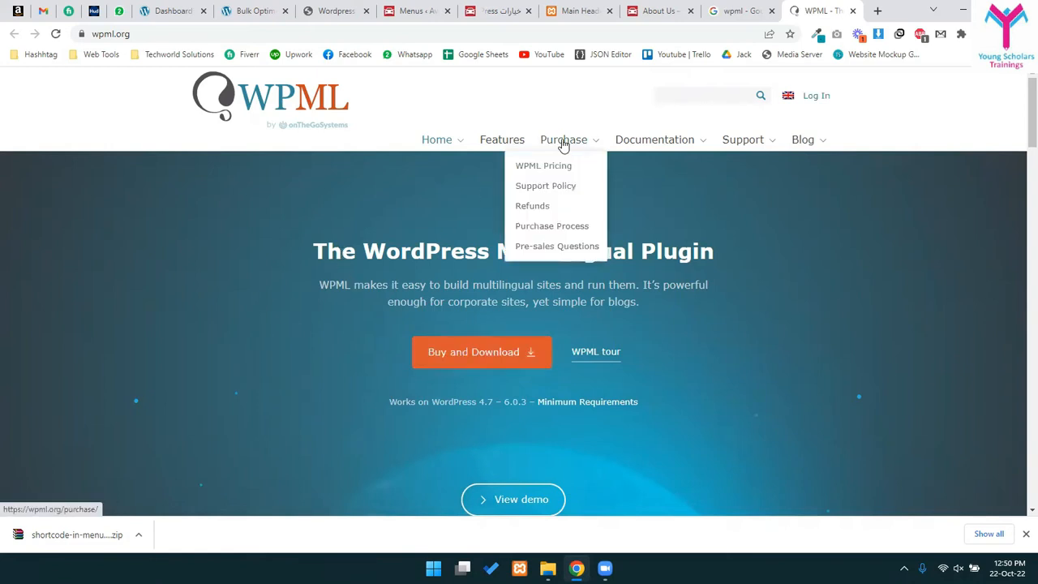
click(561, 168)
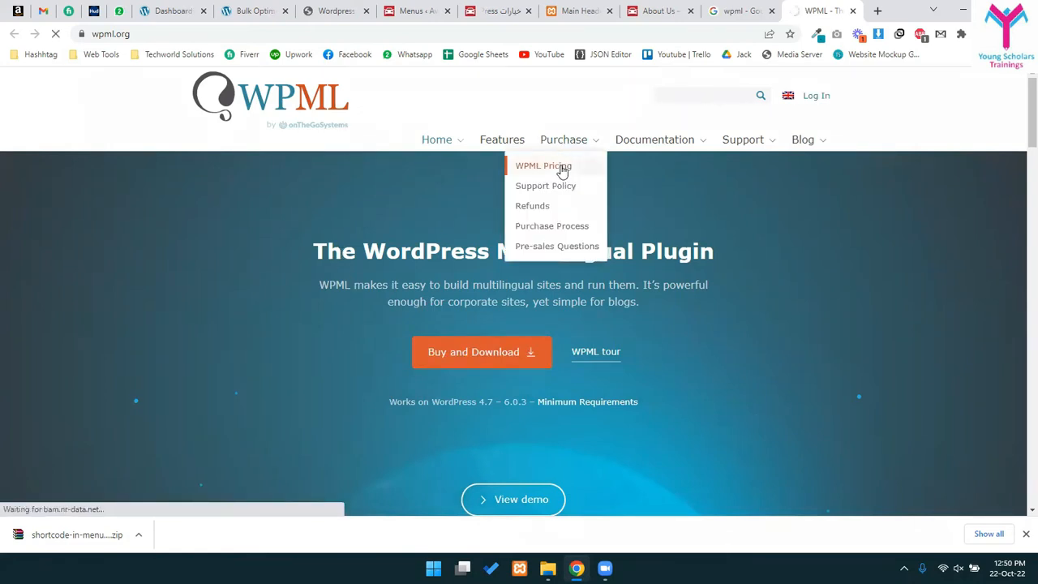
scroll(475, 399, down, 2)
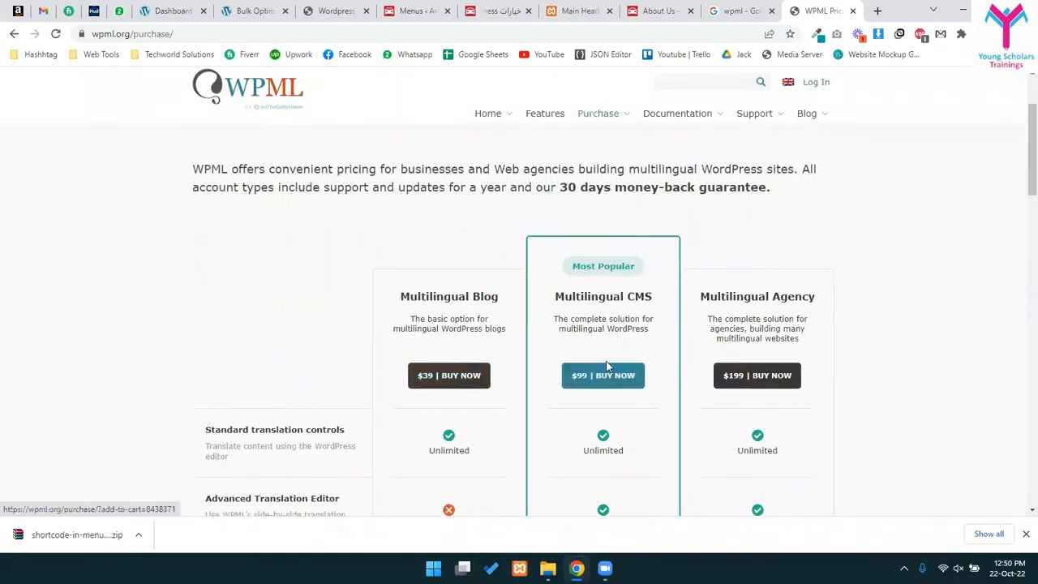
scroll(493, 415, down, 6)
scroll(494, 414, up, 5)
scroll(493, 414, up, 1)
key(alt+Left)
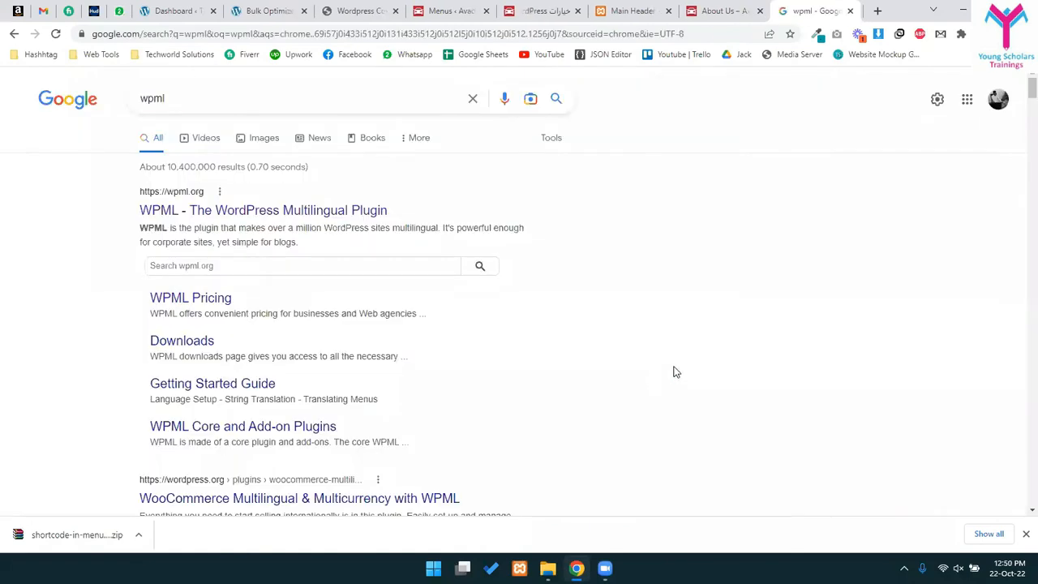
- Go to Plugins > Add New and open the Upload Plugin file chooser
click(447, 8)
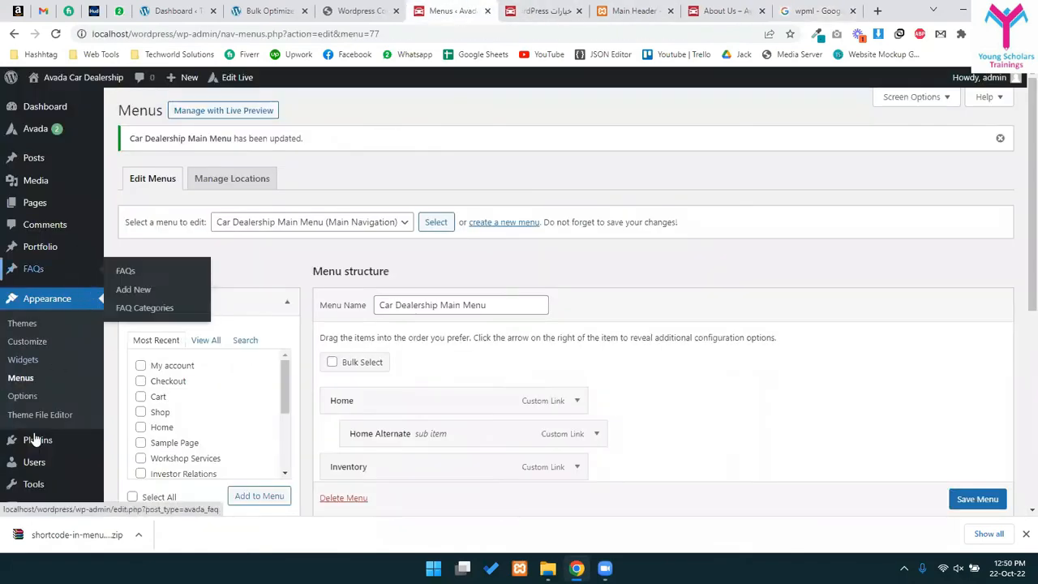
scroll(61, 413, down, 2)
mouse_move(62, 412)
click(150, 425)
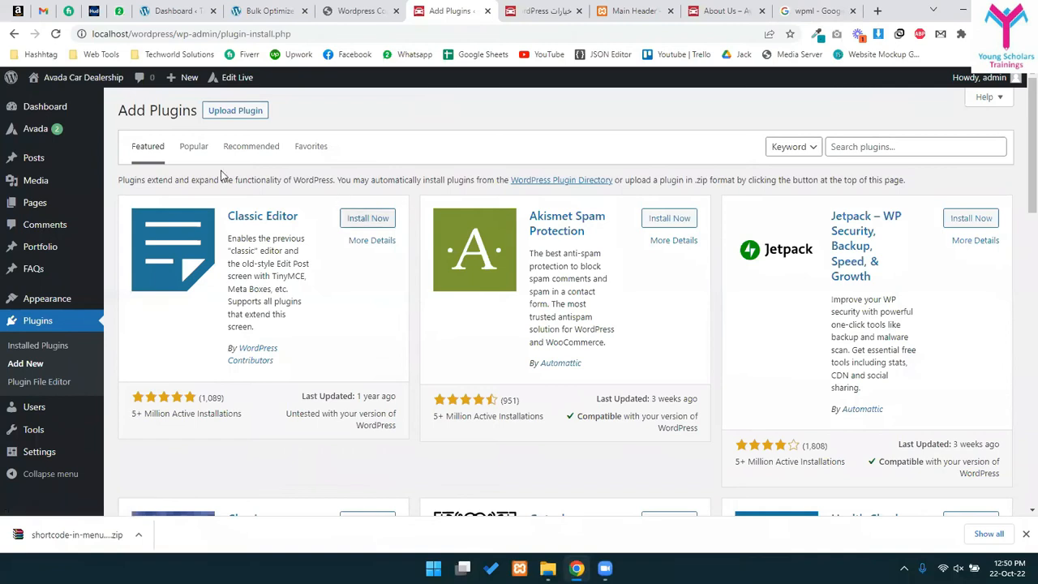
click(248, 111)
click(478, 228)
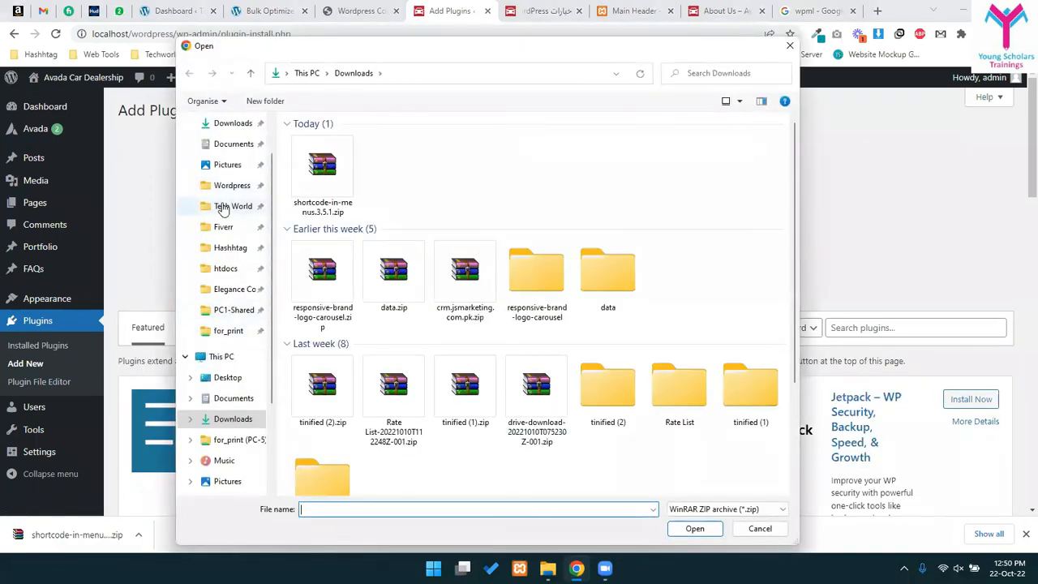
- Pick WPML-sitepress-multilingual-cms.zip from the WORDPRESS PAID Plugins folder and install it
click(231, 205)
click(232, 186)
double_click(316, 180)
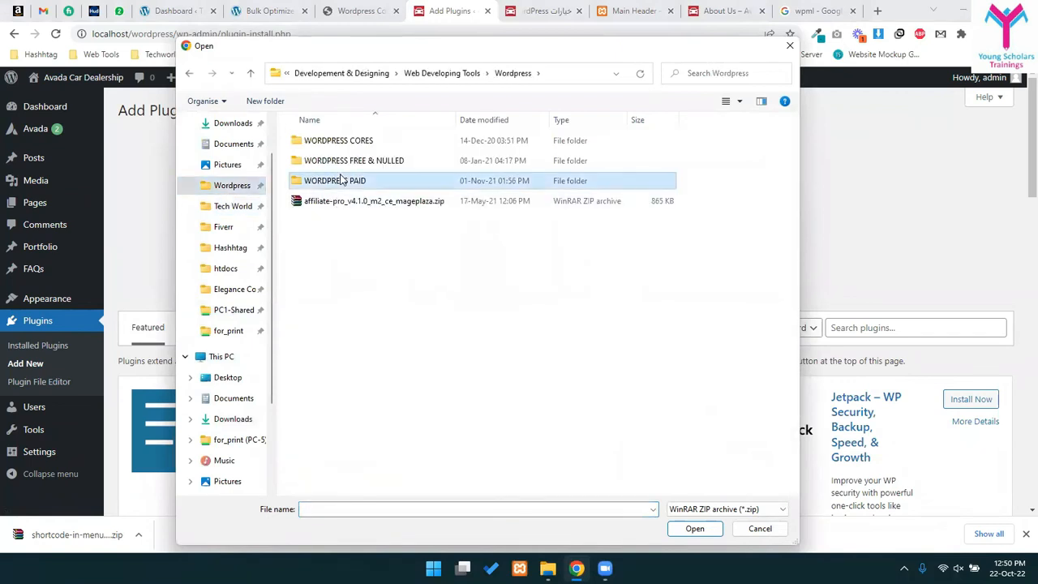
double_click(316, 160)
scroll(341, 365, down, 10)
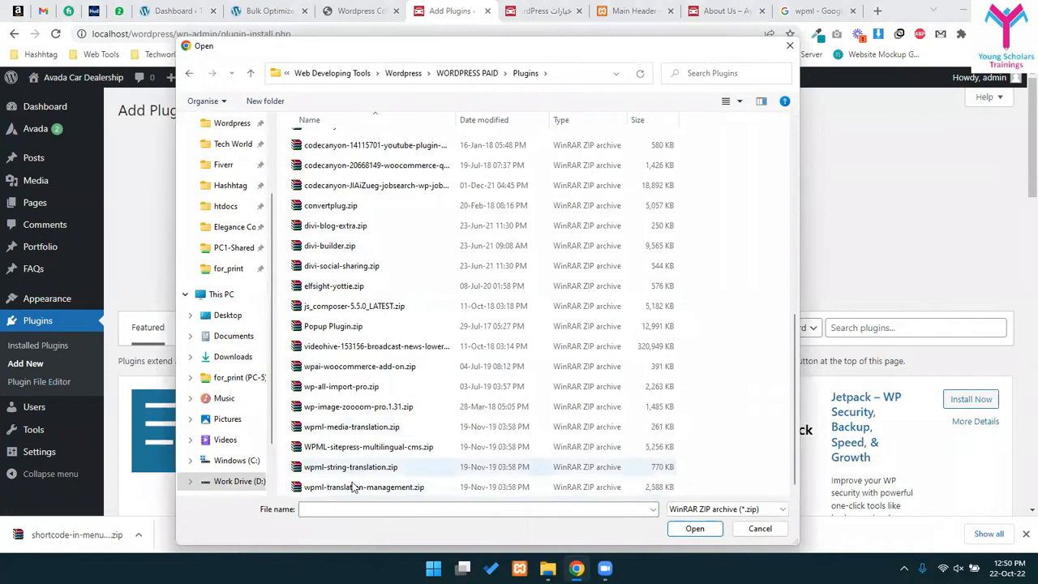
click(353, 486)
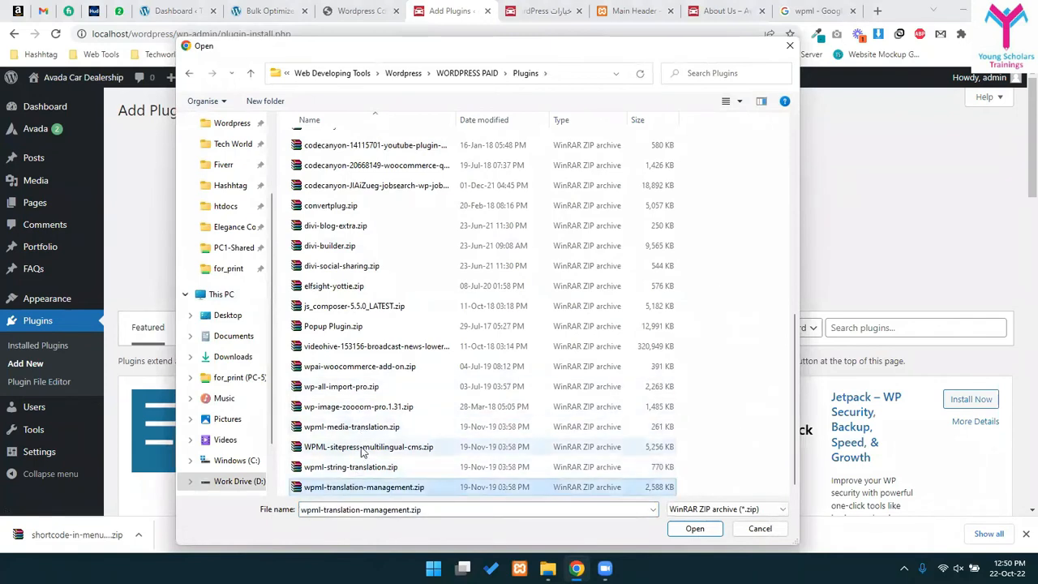
double_click(363, 448)
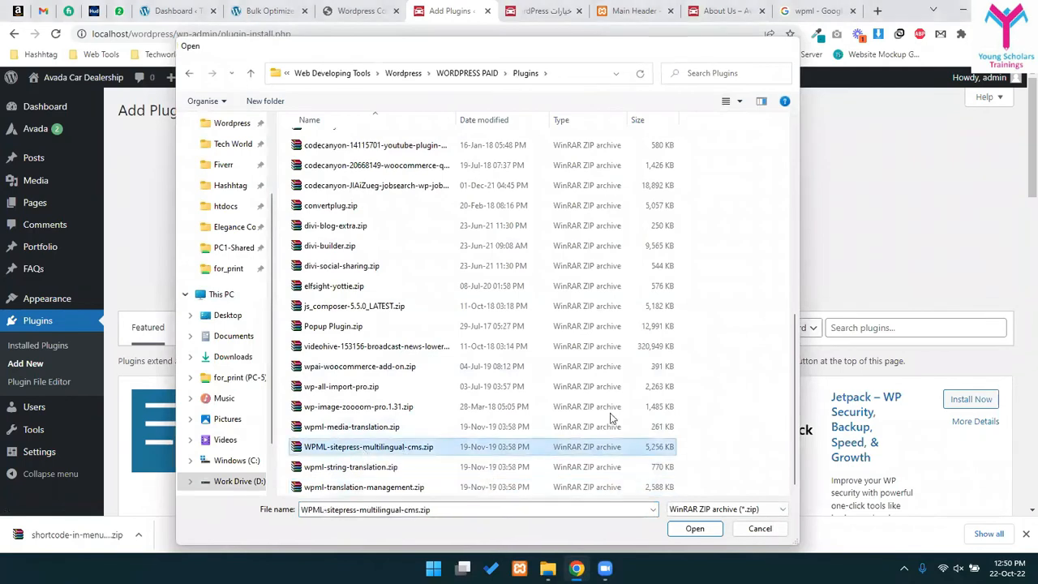
click(663, 230)
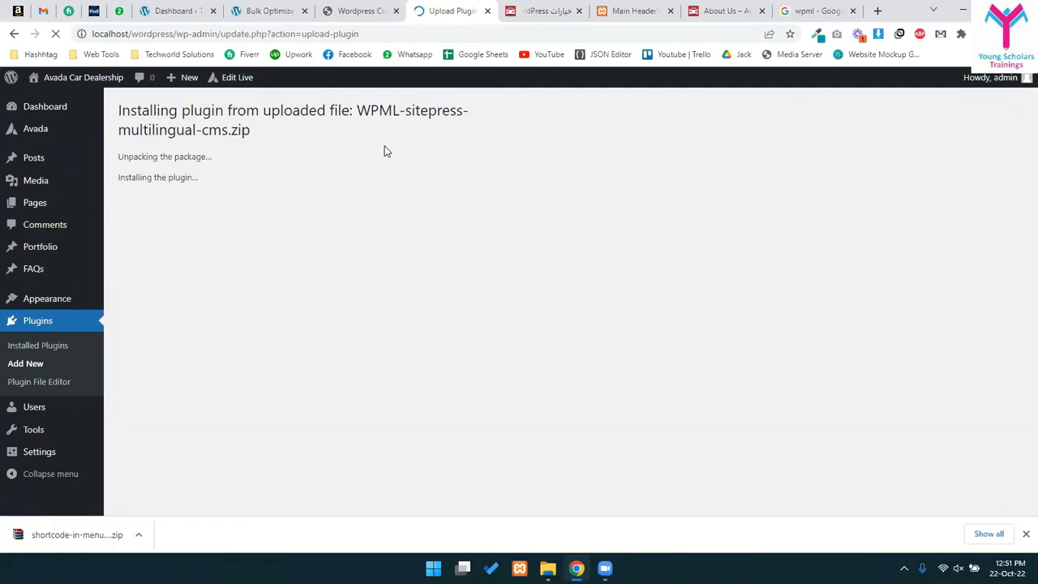
- Activate the uploaded WPML plugin, deactivate GTranslate in Installed Plugins, and start the WPML setup wizard
click(161, 223)
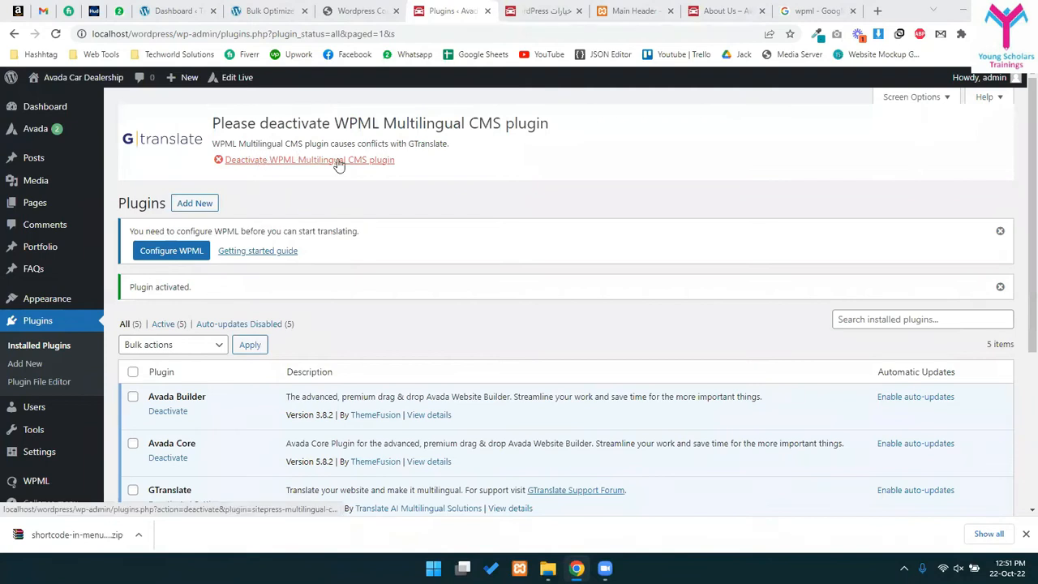
triple_click(256, 140)
click(366, 289)
scroll(176, 396, down, 3)
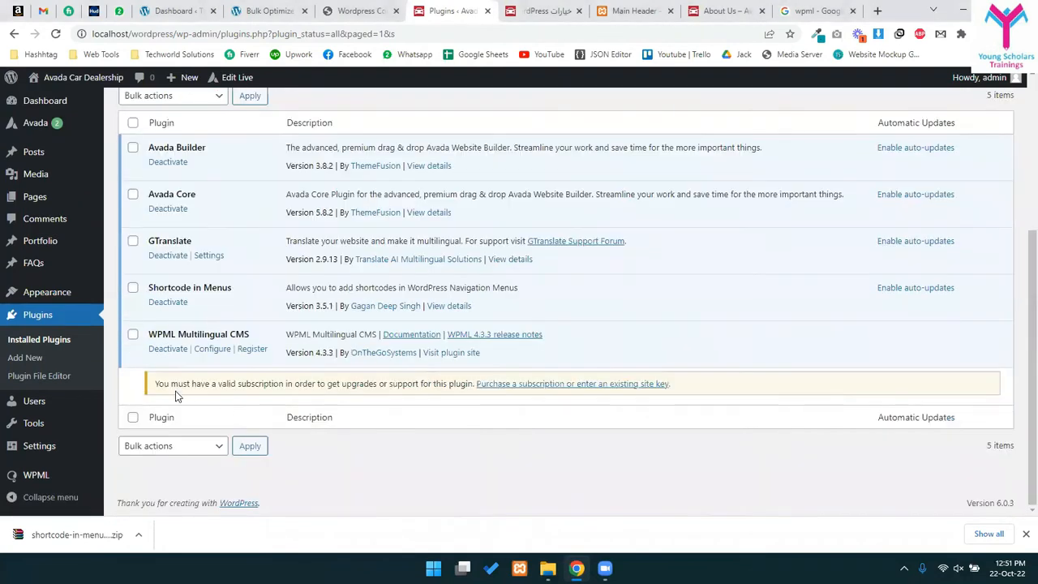
click(167, 257)
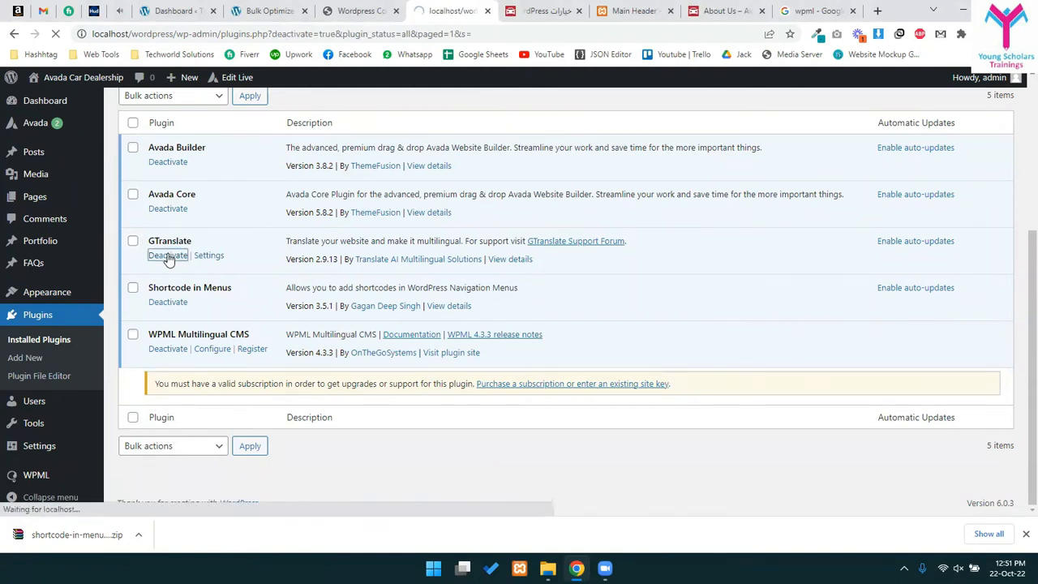
click(148, 155)
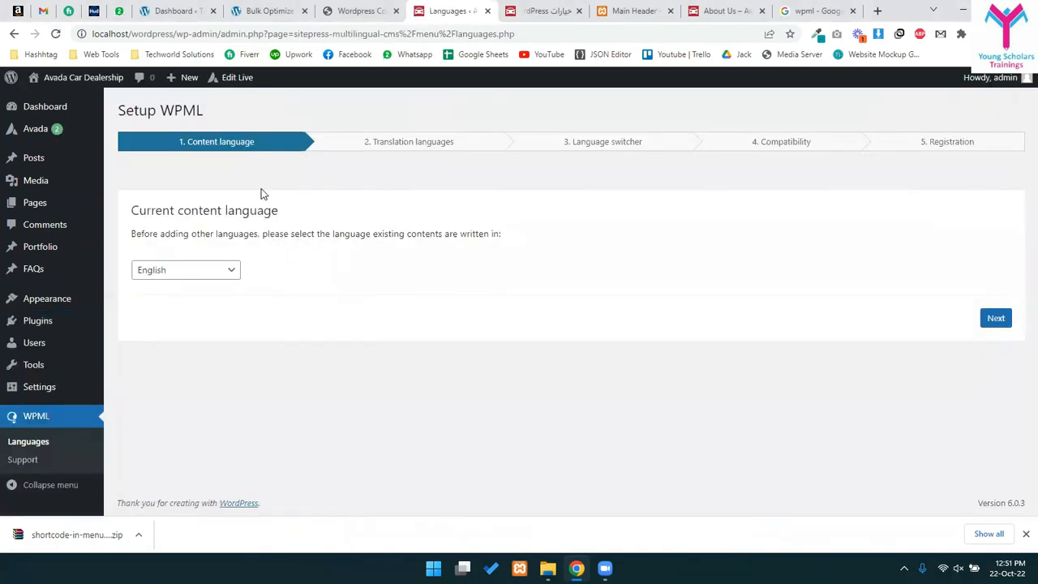
- Keep English as the site's content language in the WPML wizard
click(188, 277)
click(191, 270)
click(995, 328)
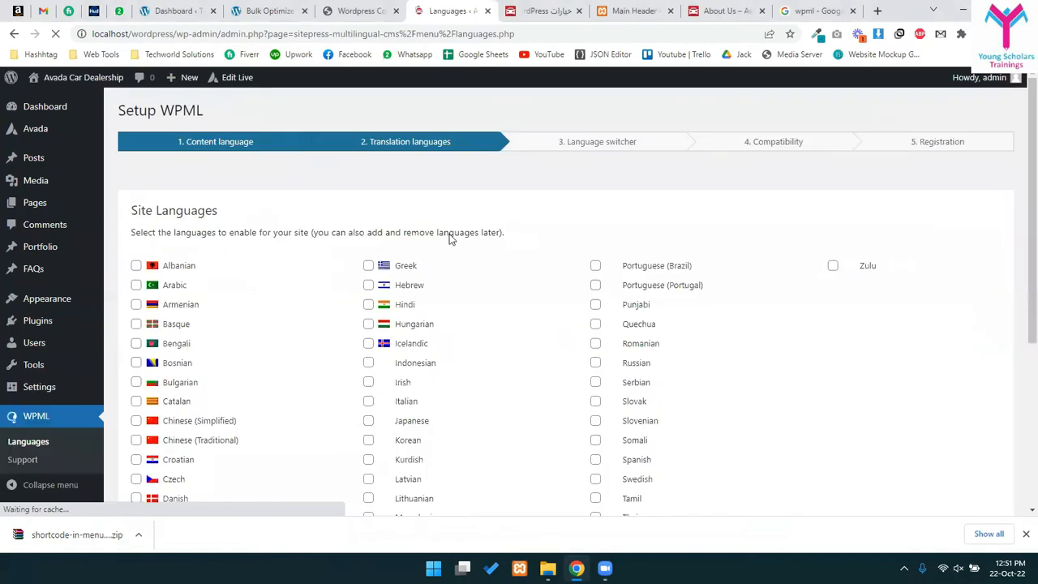
- Select Arabic and Korean as translation languages and advance to the language switcher step
scroll(429, 229, down, 1)
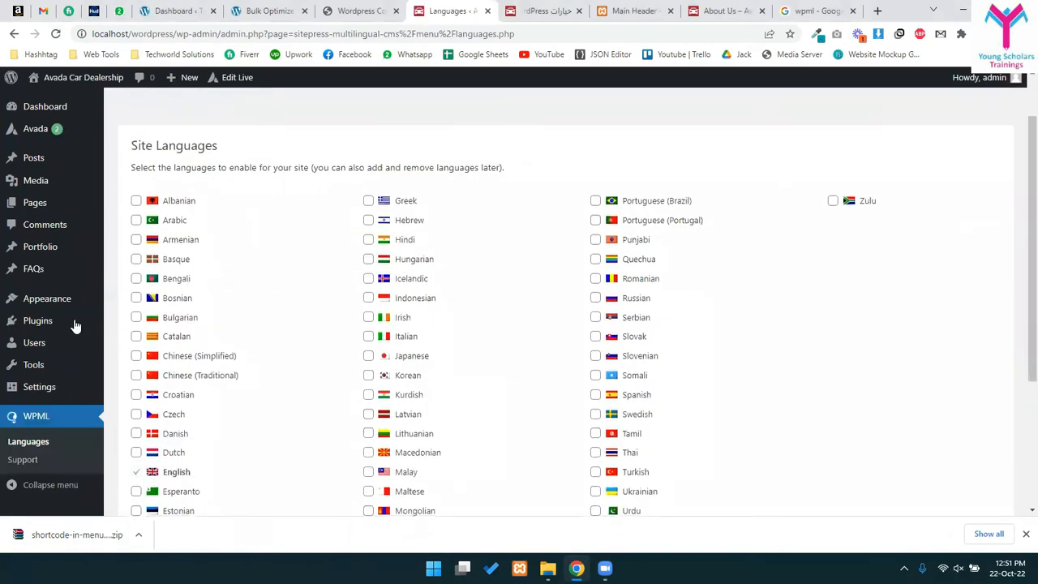
click(138, 221)
scroll(484, 438, down, 3)
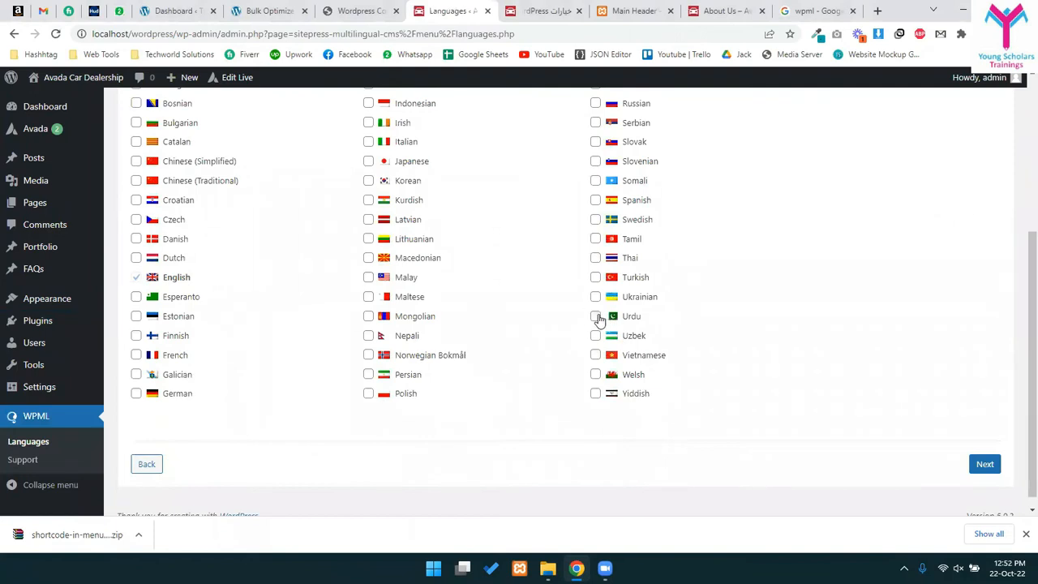
scroll(454, 324, up, 1)
click(368, 245)
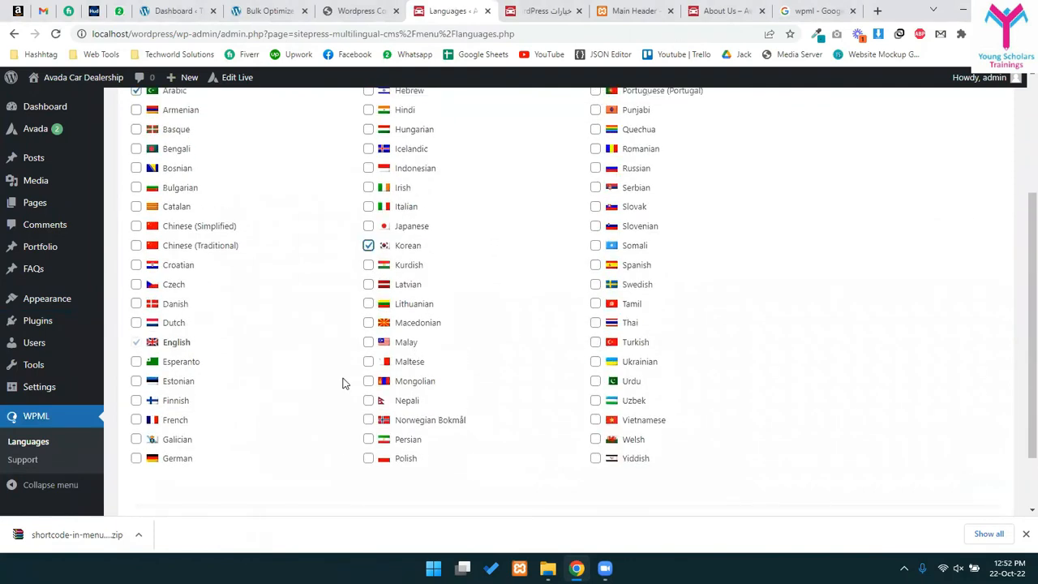
scroll(340, 386, down, 1)
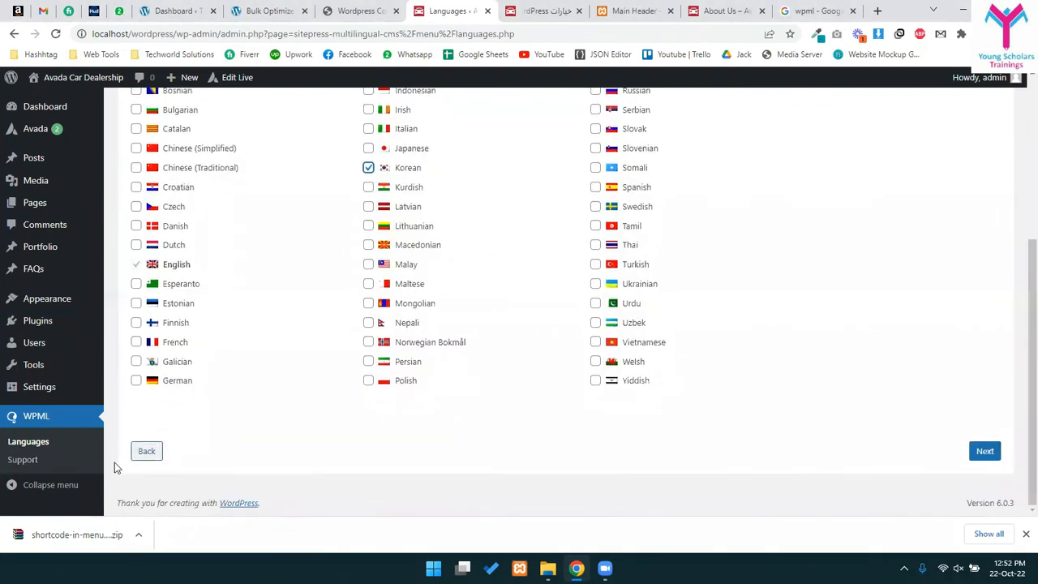
click(986, 453)
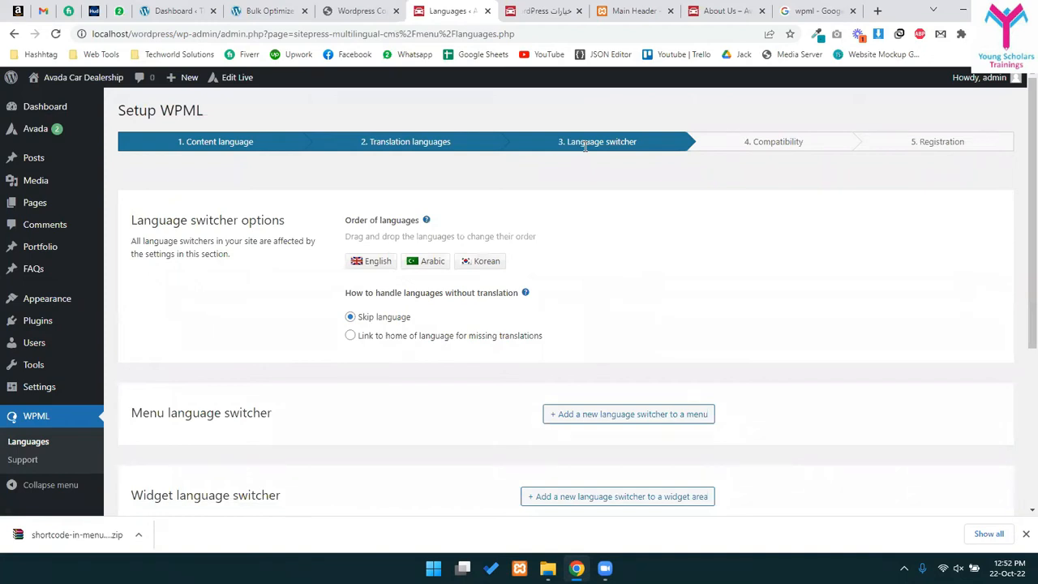
drag(431, 261, 435, 288)
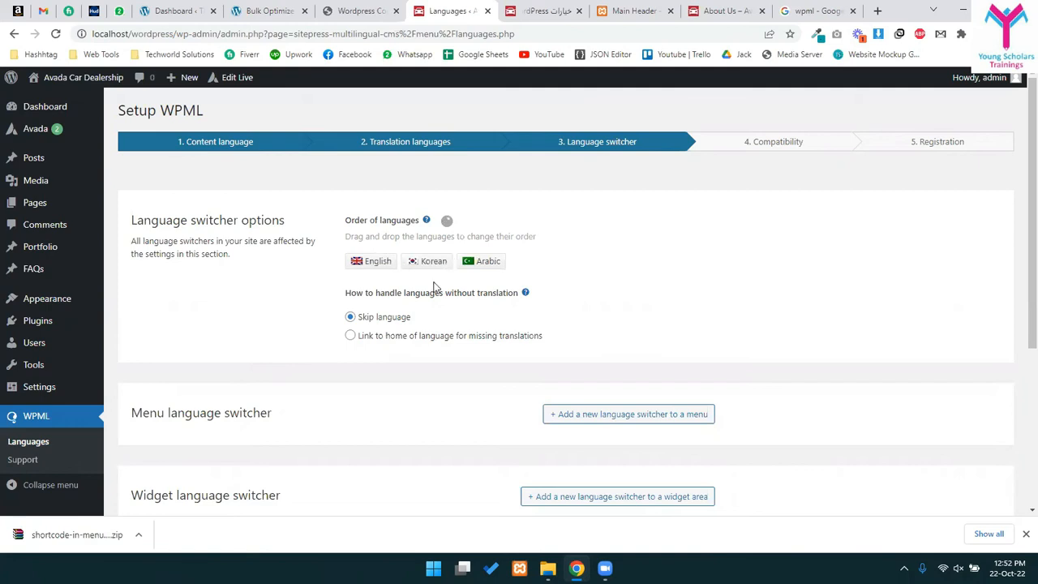
drag(491, 262, 418, 261)
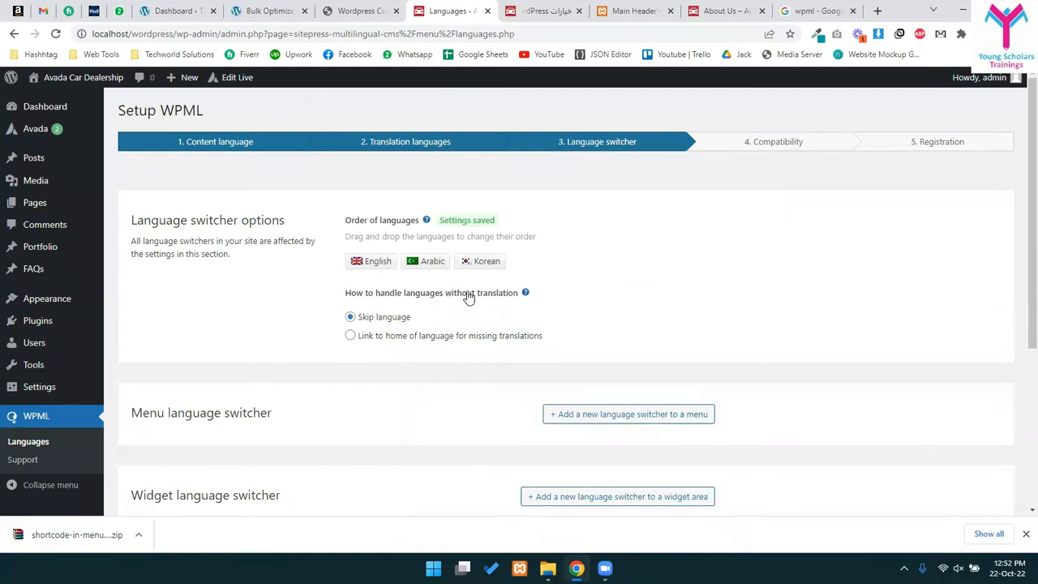
scroll(469, 299, down, 1)
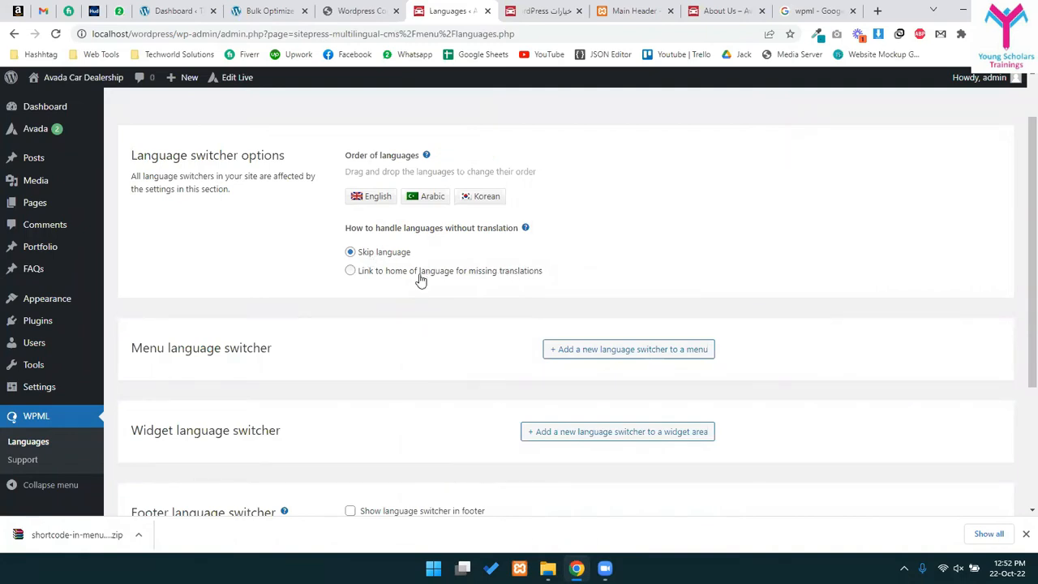
drag(389, 230, 497, 232)
click(511, 231)
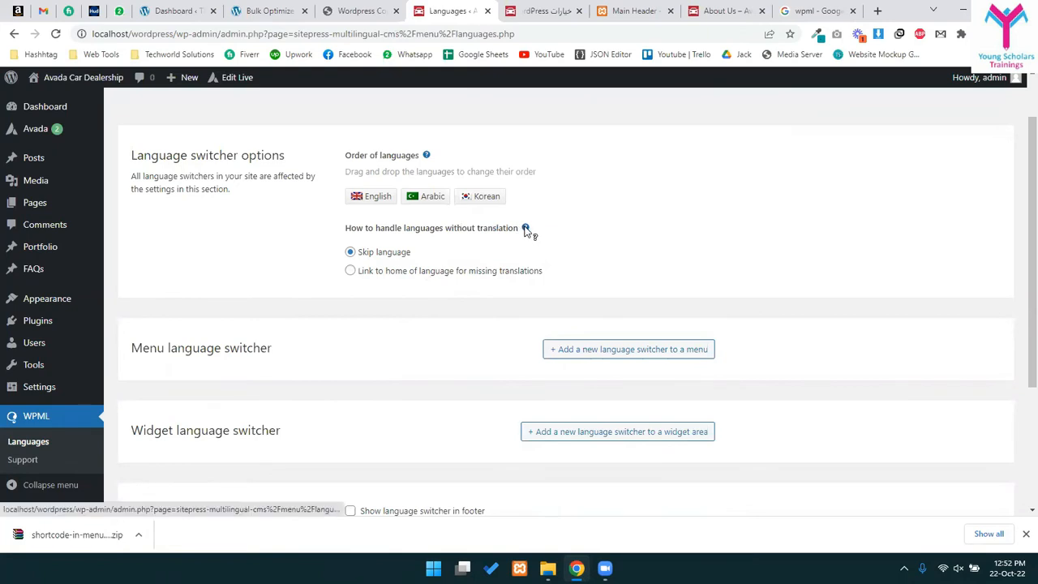
click(525, 229)
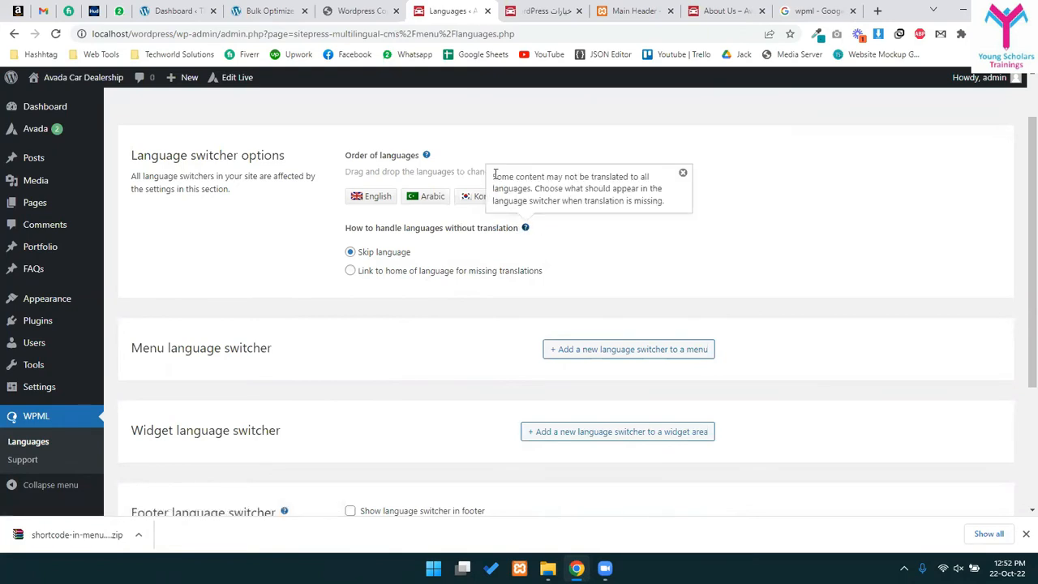
drag(494, 175, 650, 179)
drag(585, 188, 624, 200)
click(629, 201)
triple_click(634, 203)
click(634, 203)
click(682, 172)
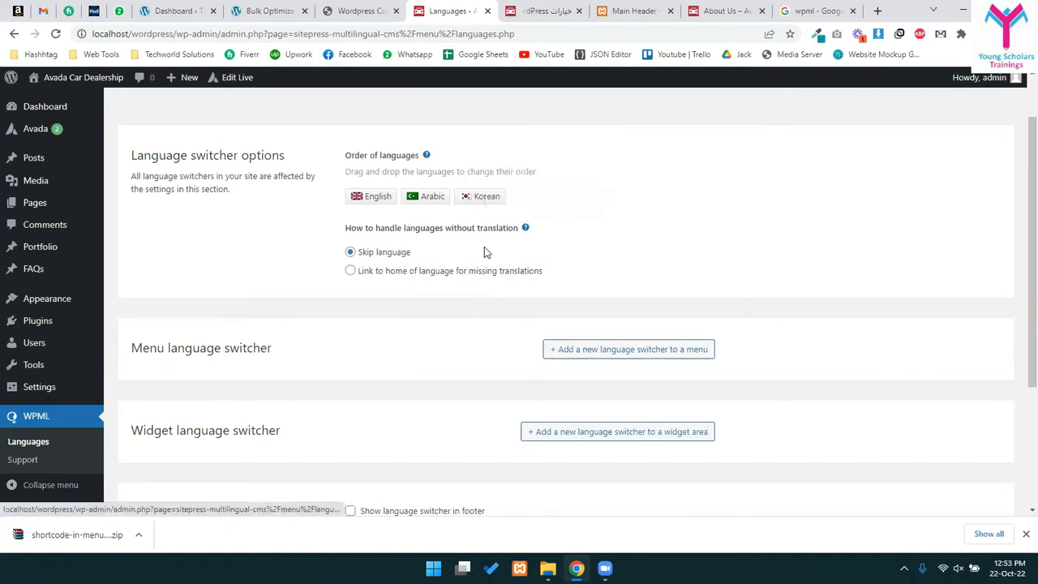
scroll(465, 262, down, 2)
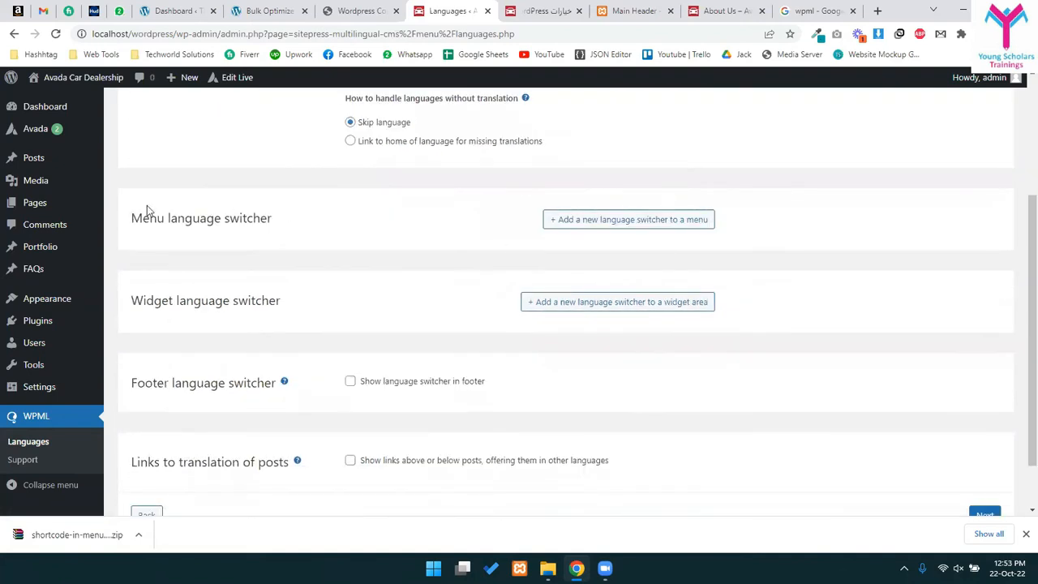
drag(142, 218, 199, 231)
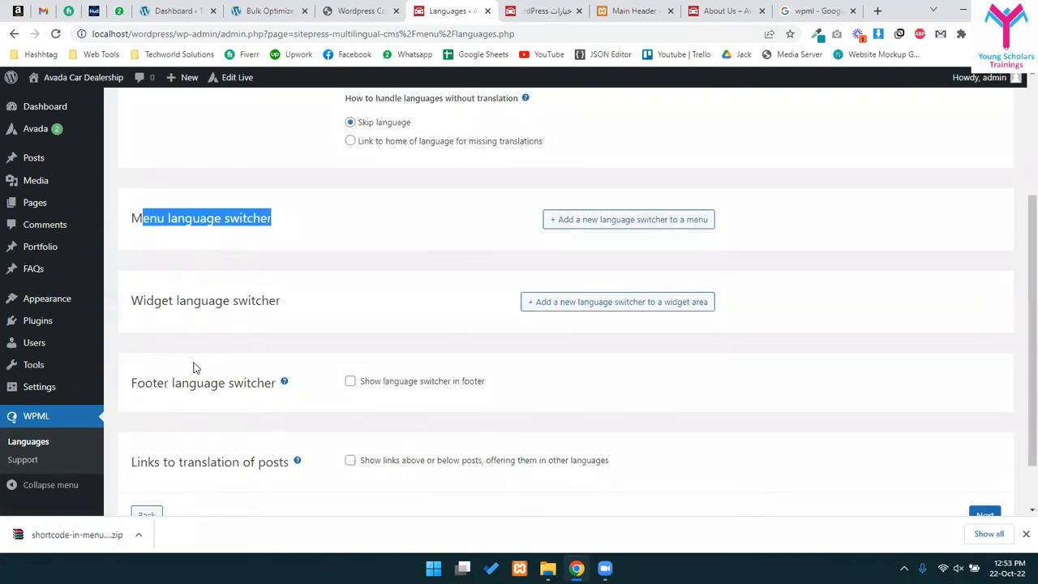
- Start a new menu language switcher positioned as the first menu item
click(576, 221)
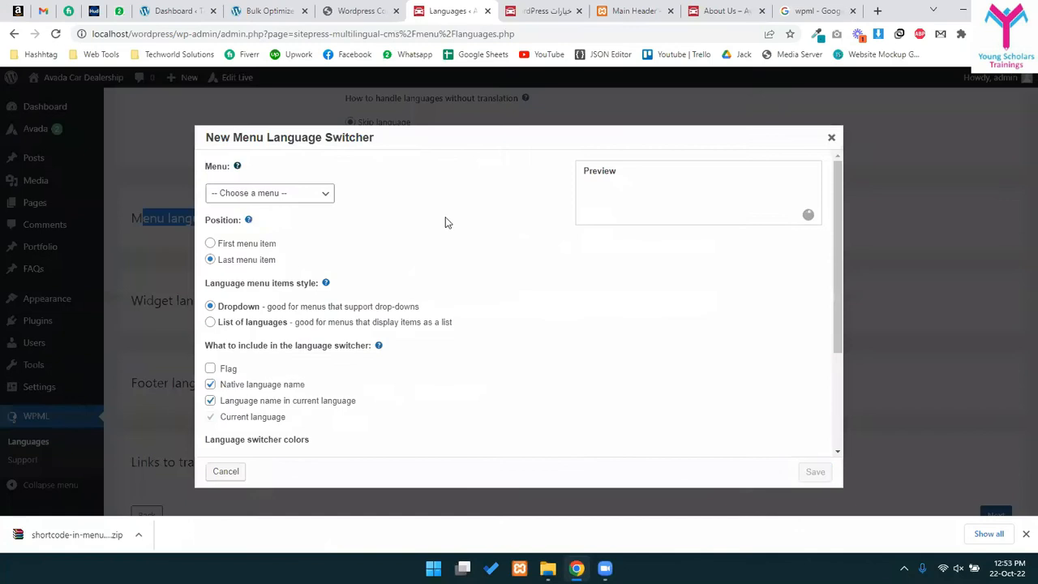
click(308, 195)
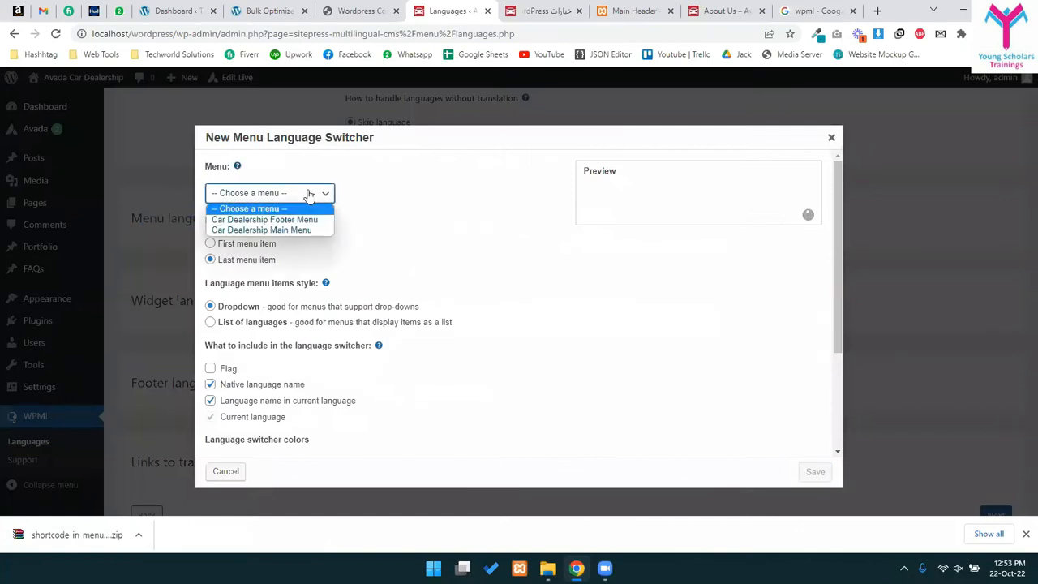
click(287, 232)
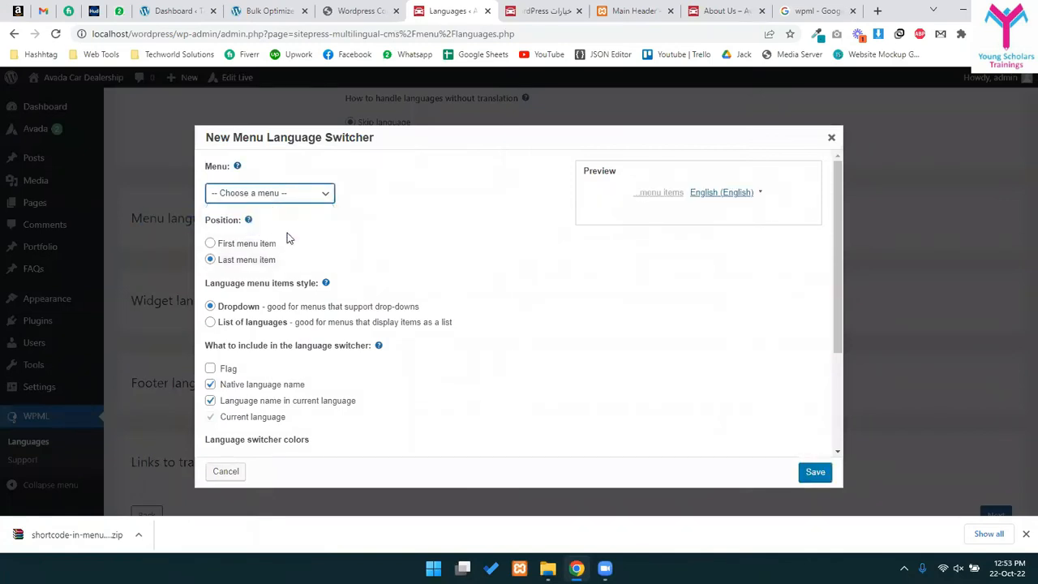
click(210, 245)
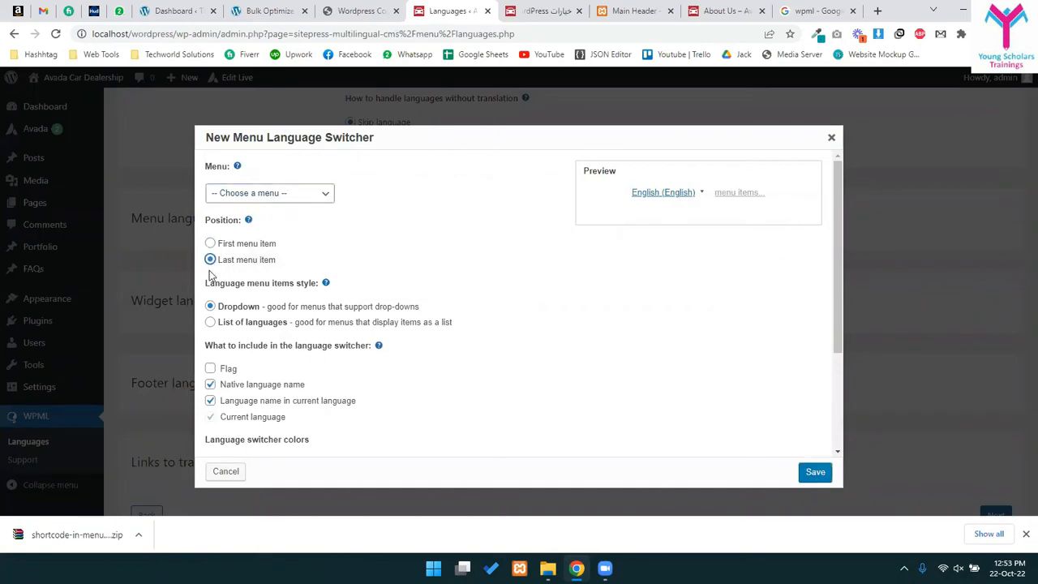
- Keep the Dropdown style, enable flags in the switcher, and attempt to save
click(210, 322)
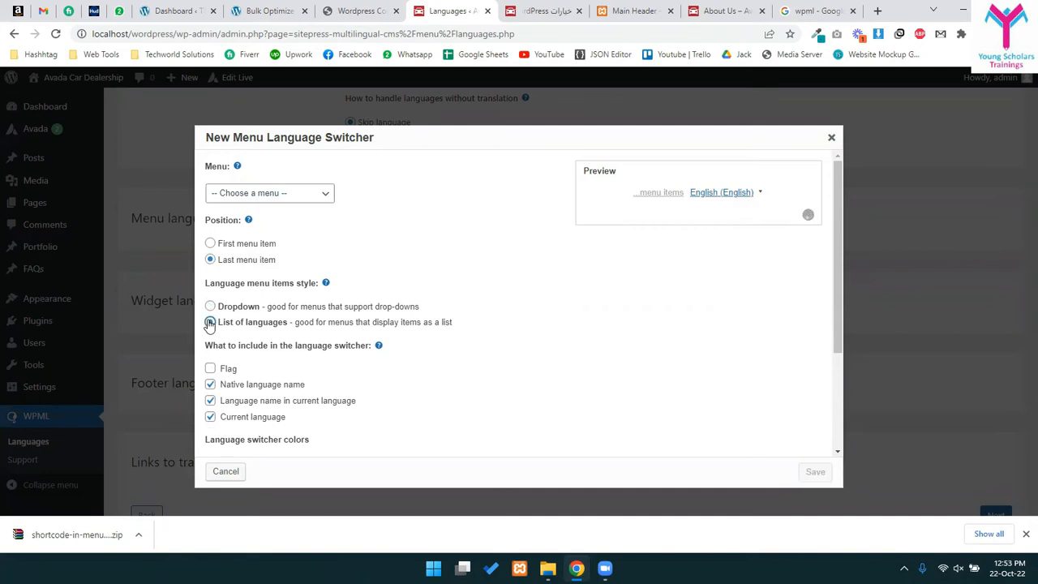
click(213, 307)
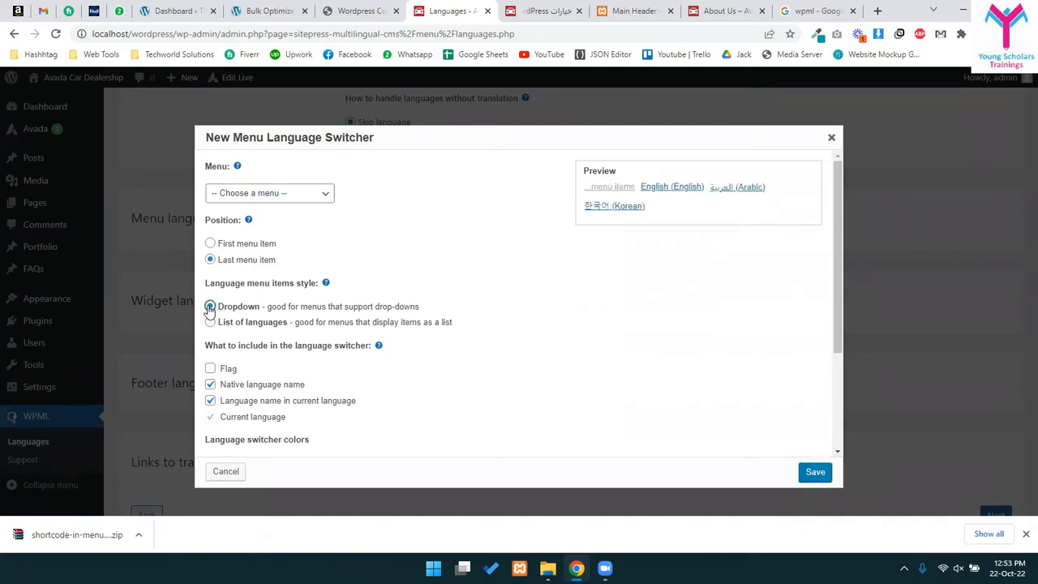
click(210, 369)
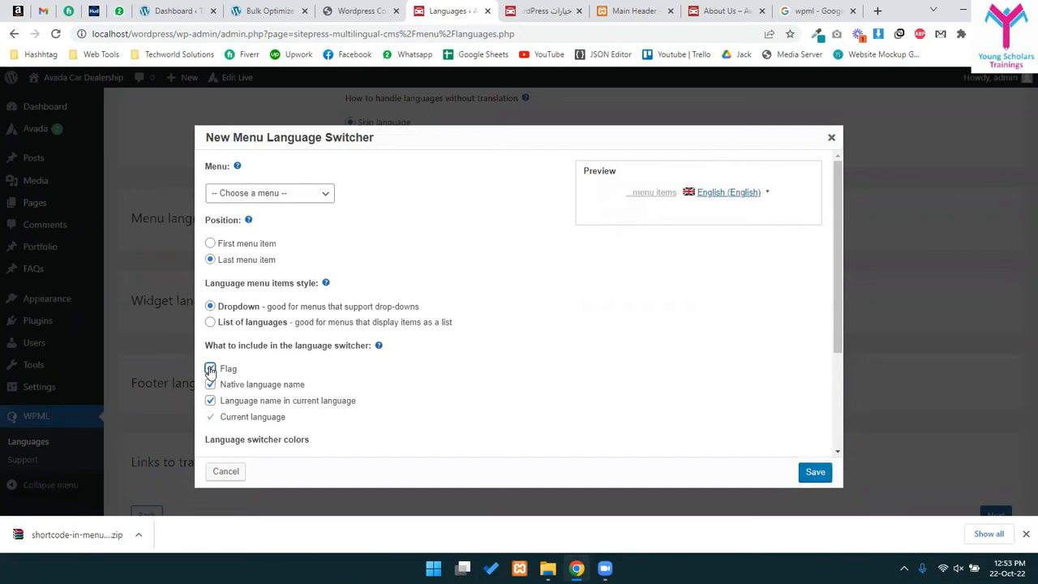
scroll(376, 351, down, 3)
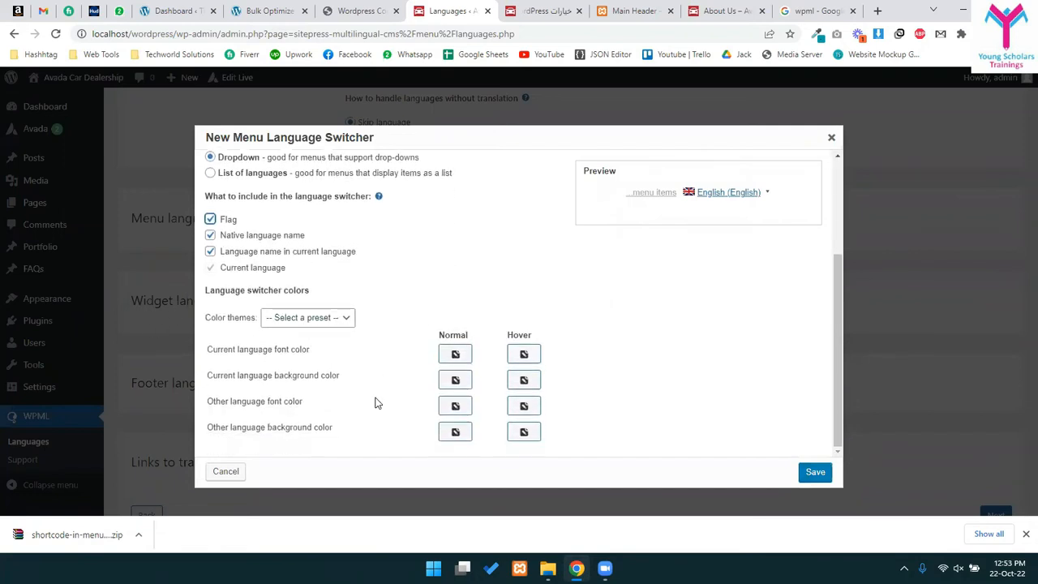
click(815, 472)
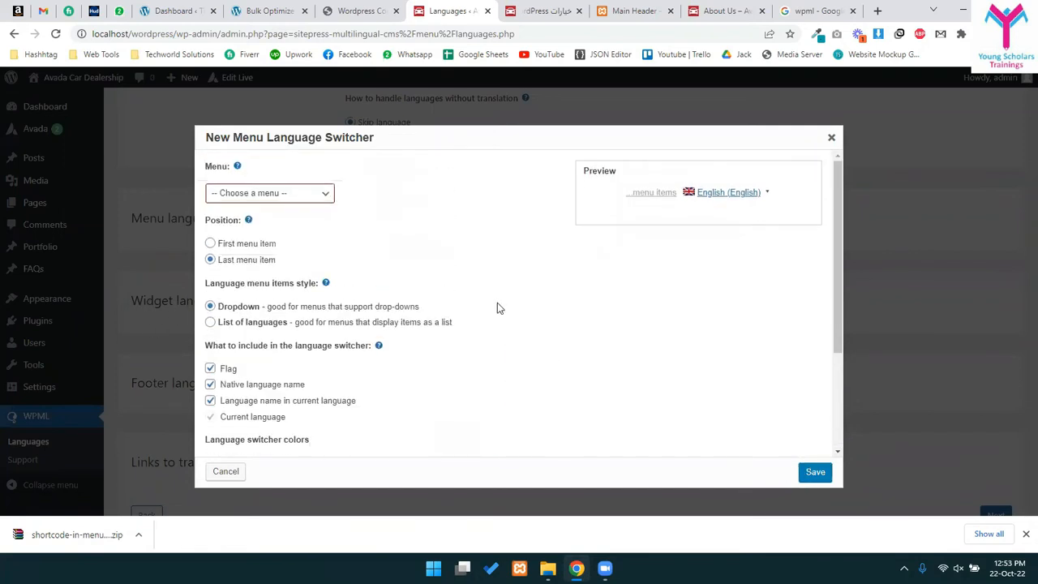
- Repeatedly check the available menus list without choosing a menu, dismissing the position help note
click(294, 195)
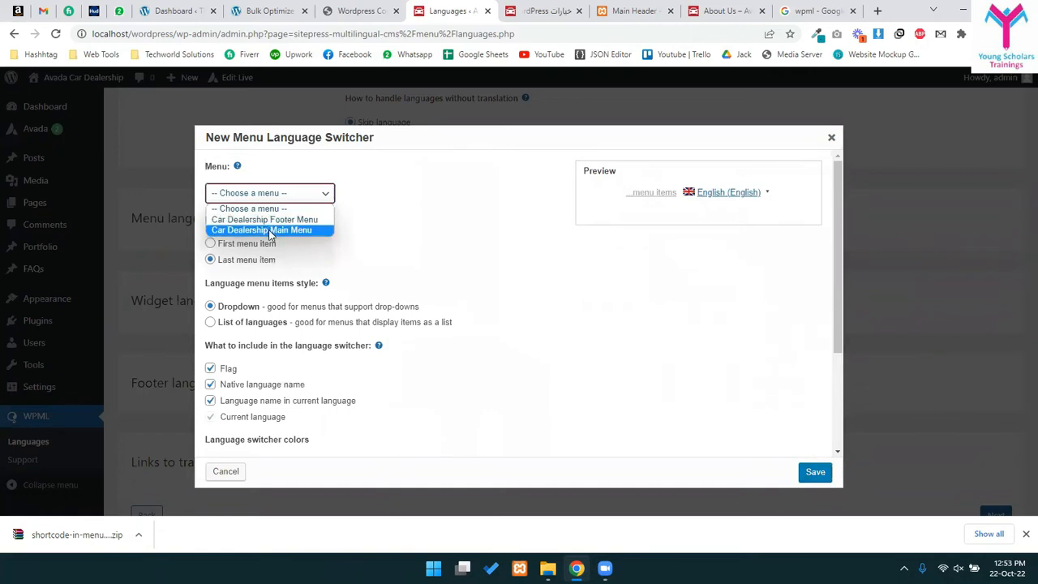
click(572, 303)
click(286, 200)
click(278, 211)
click(286, 198)
click(279, 209)
click(253, 194)
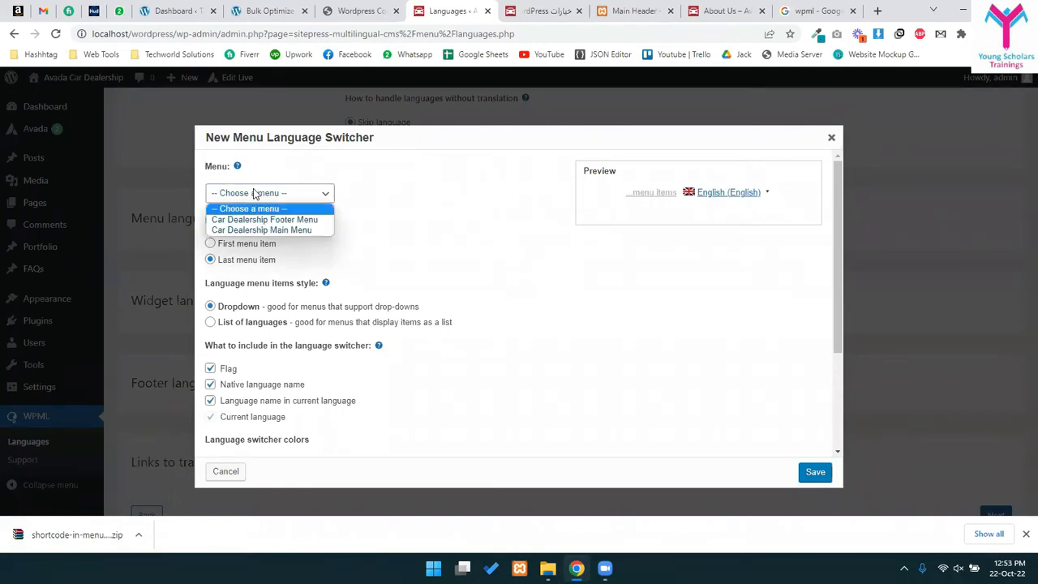
click(255, 226)
click(255, 193)
click(254, 227)
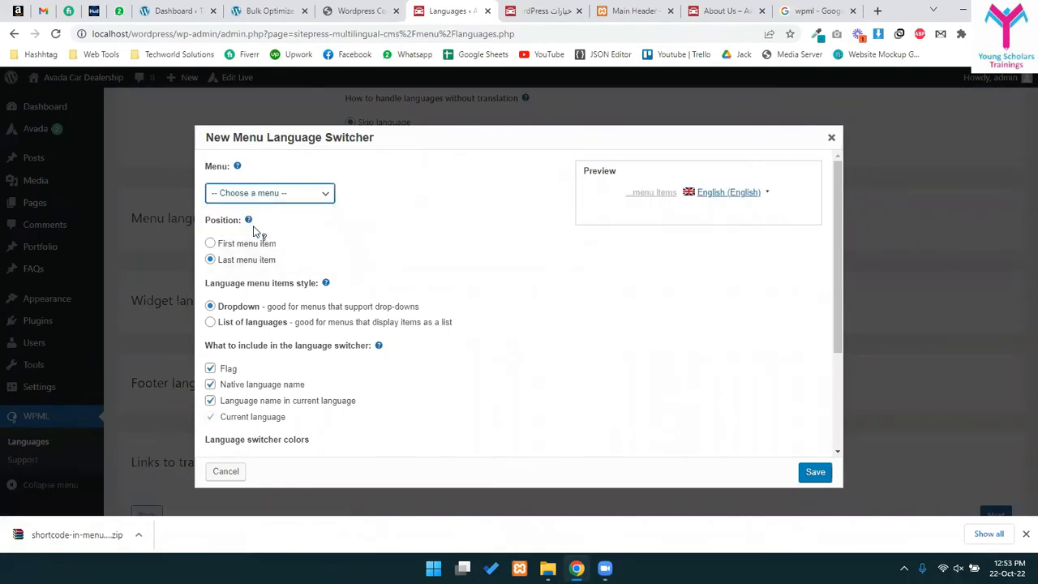
click(405, 177)
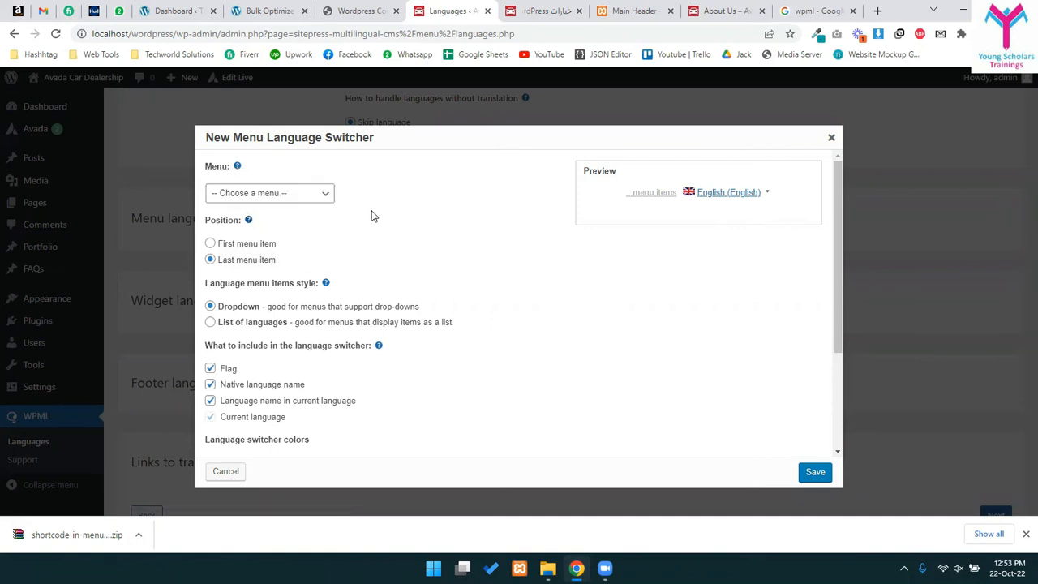
click(285, 194)
click(248, 209)
mouse_move(240, 174)
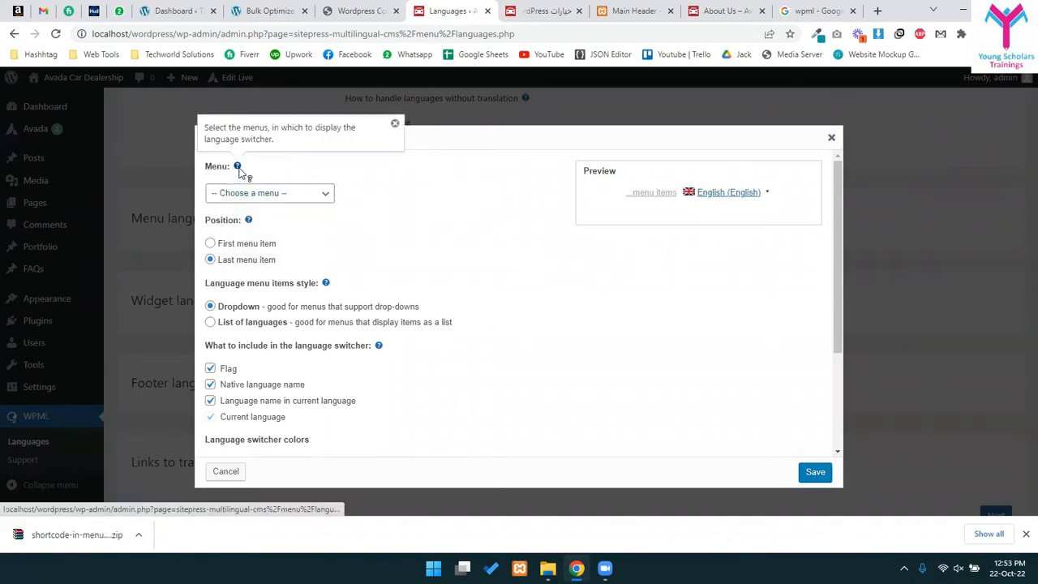
click(301, 193)
click(248, 216)
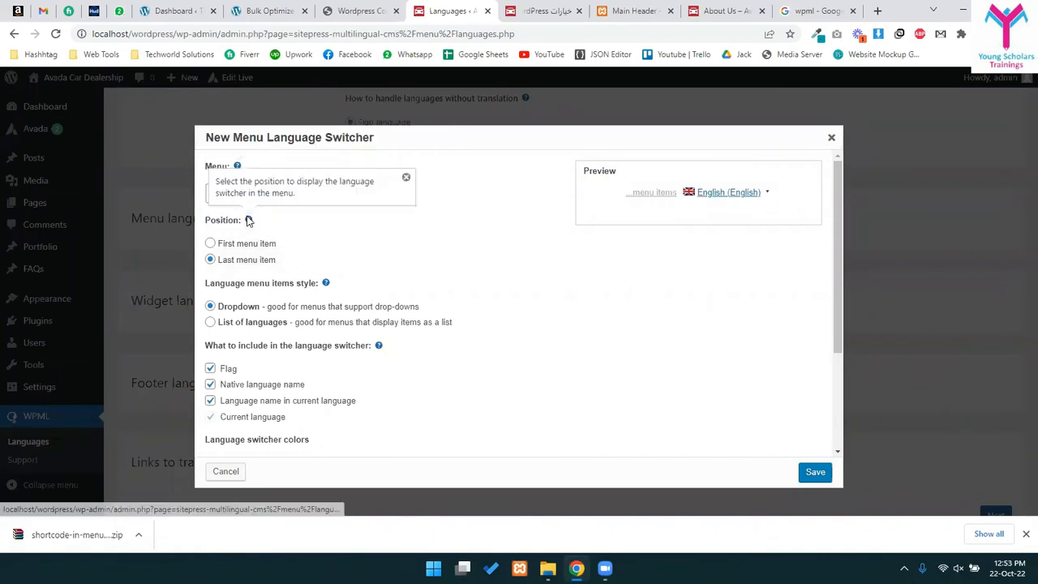
- Discard the unfinished menu switcher and continue to the Compatibility step
click(831, 137)
scroll(215, 293, down, 1)
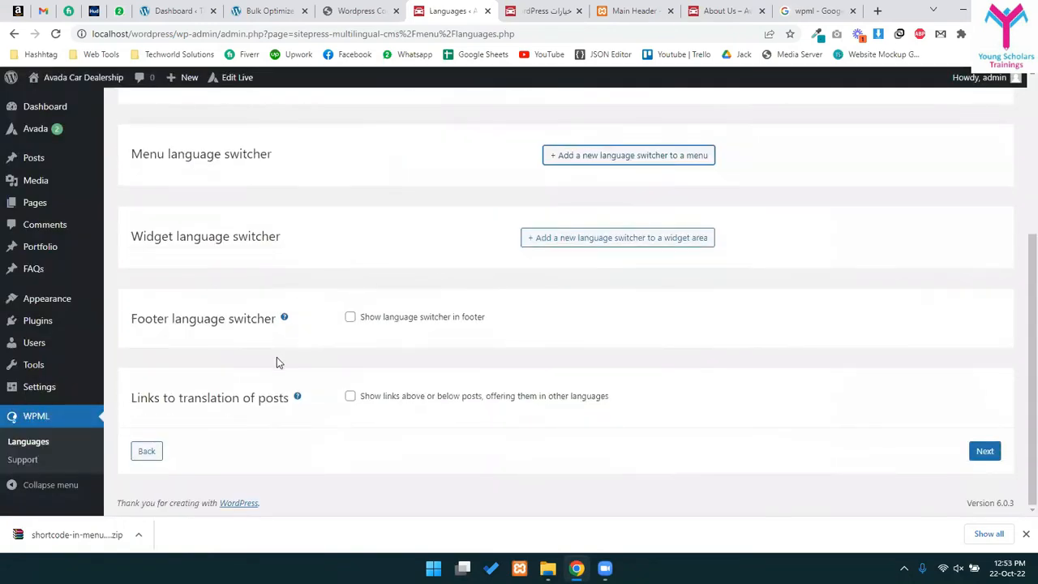
click(984, 451)
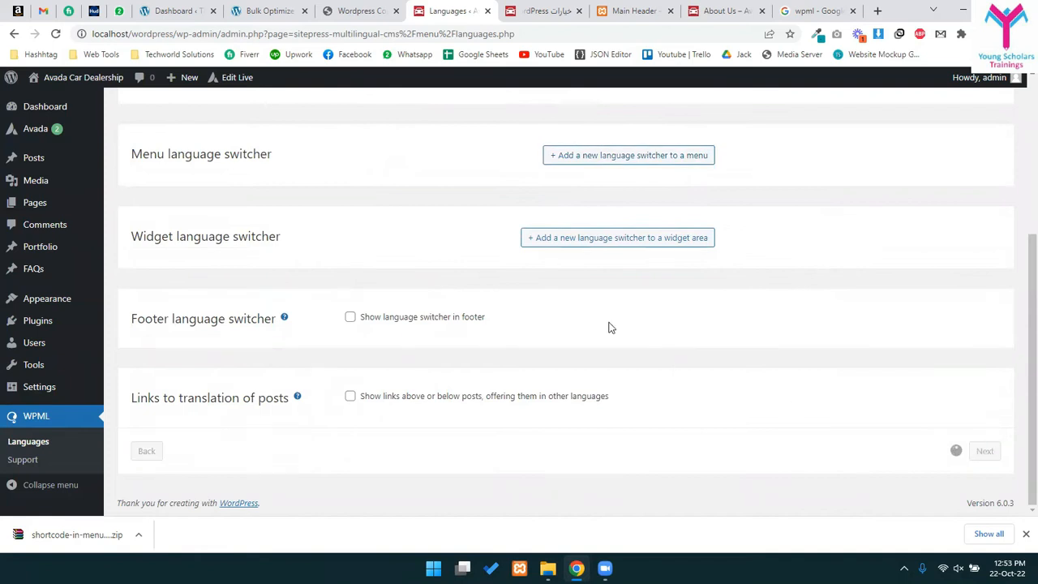
- Choose 'Don't send this information and skip compatibility alerts' and continue to registration
scroll(569, 320, up, 2)
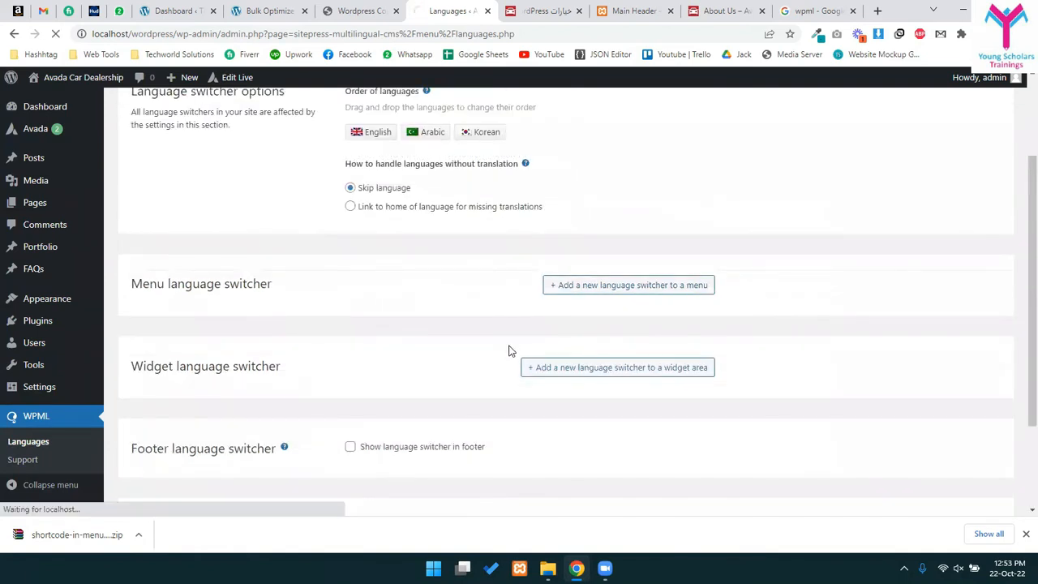
scroll(510, 352, up, 2)
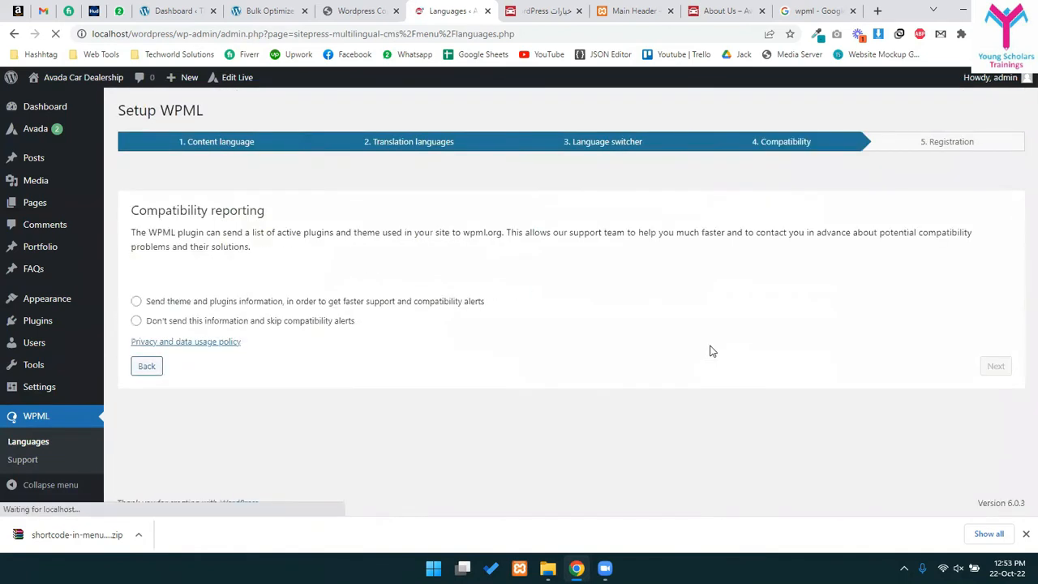
click(166, 325)
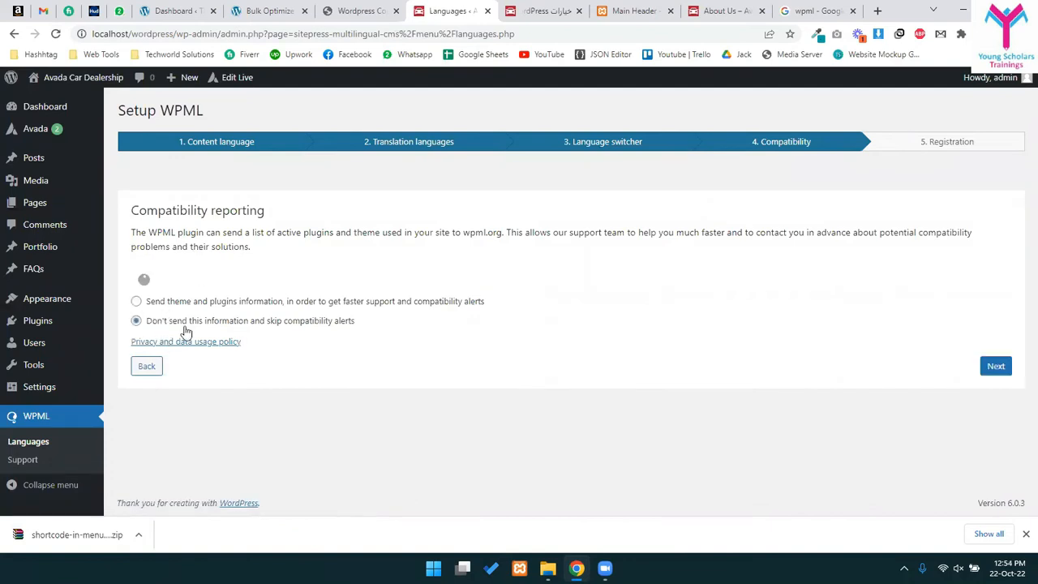
click(996, 367)
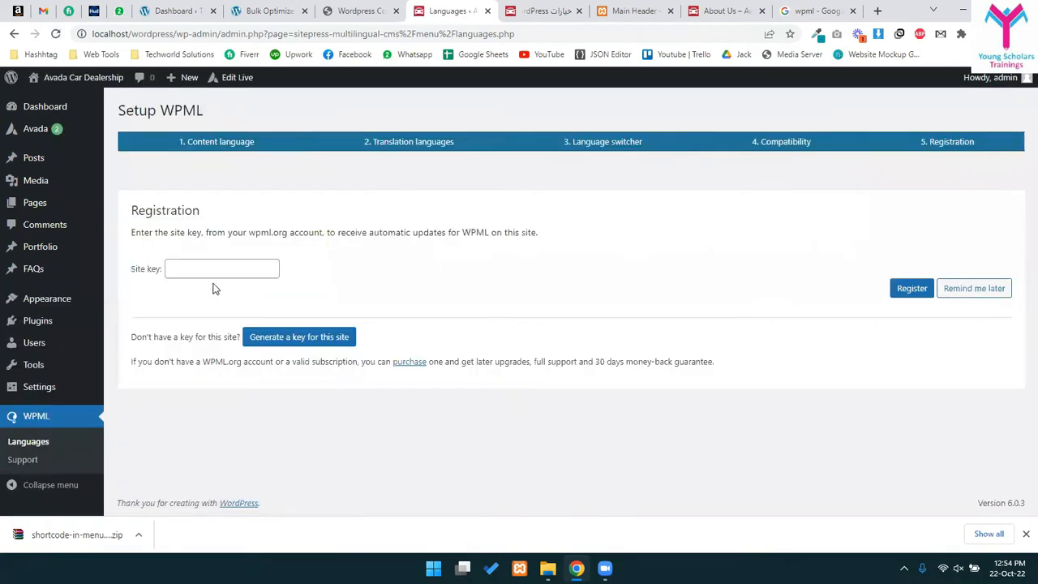
- Try generating a site key on the WPML sites page, then return to the registration step
click(204, 267)
drag(152, 337, 228, 334)
click(199, 337)
click(288, 341)
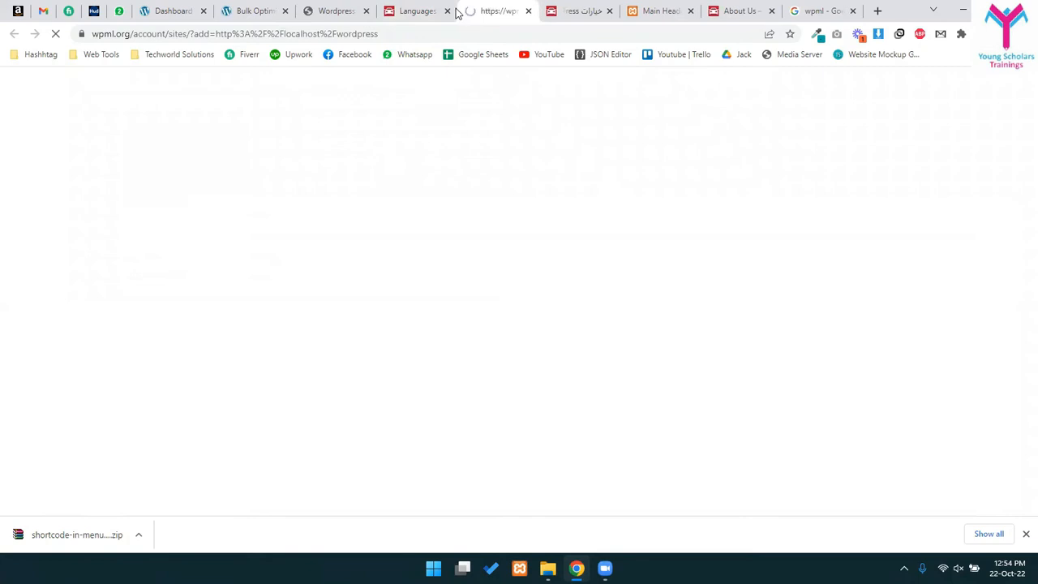
drag(112, 37, 341, 36)
click(340, 36)
double_click(340, 36)
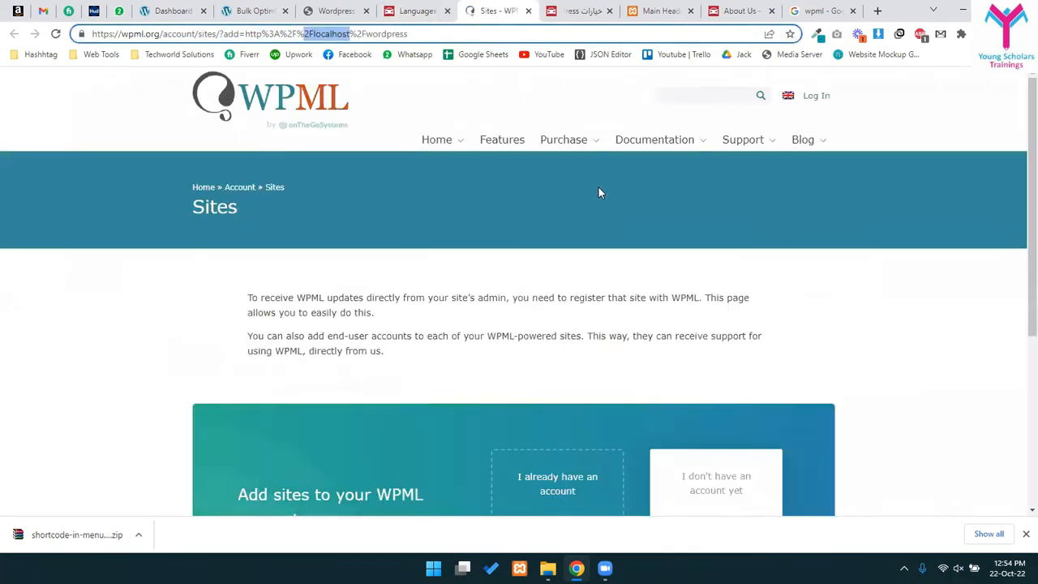
click(415, 11)
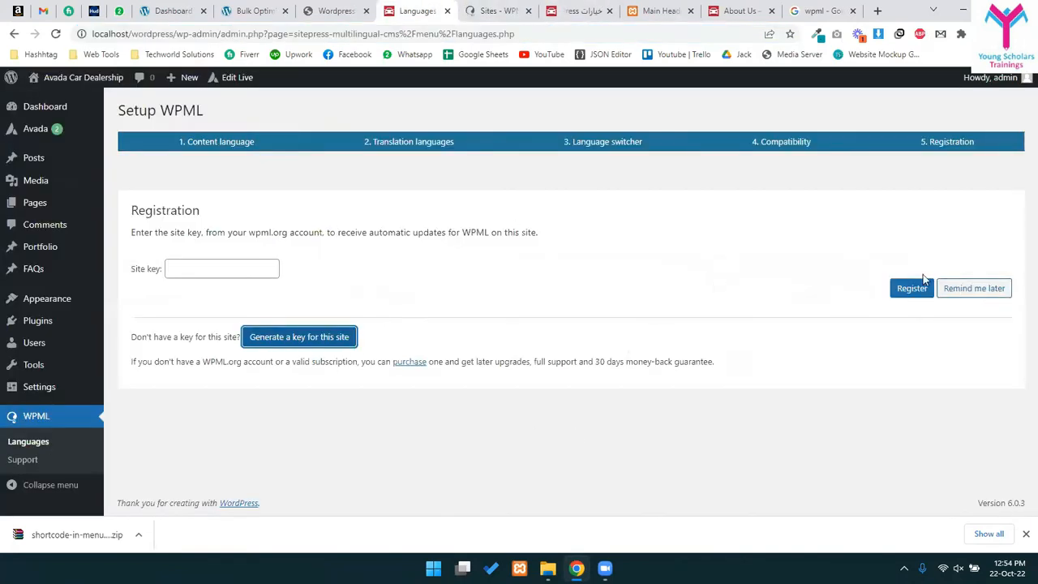
- Postpone registration with Remind me later and finish the WPML setup wizard
click(966, 290)
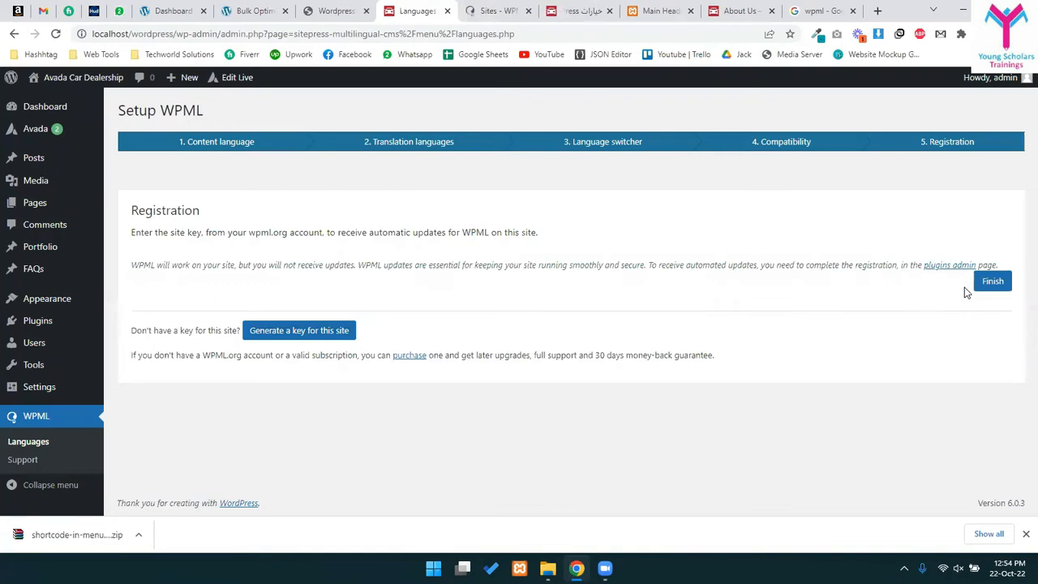
drag(137, 265, 252, 265)
double_click(258, 265)
drag(335, 260, 344, 259)
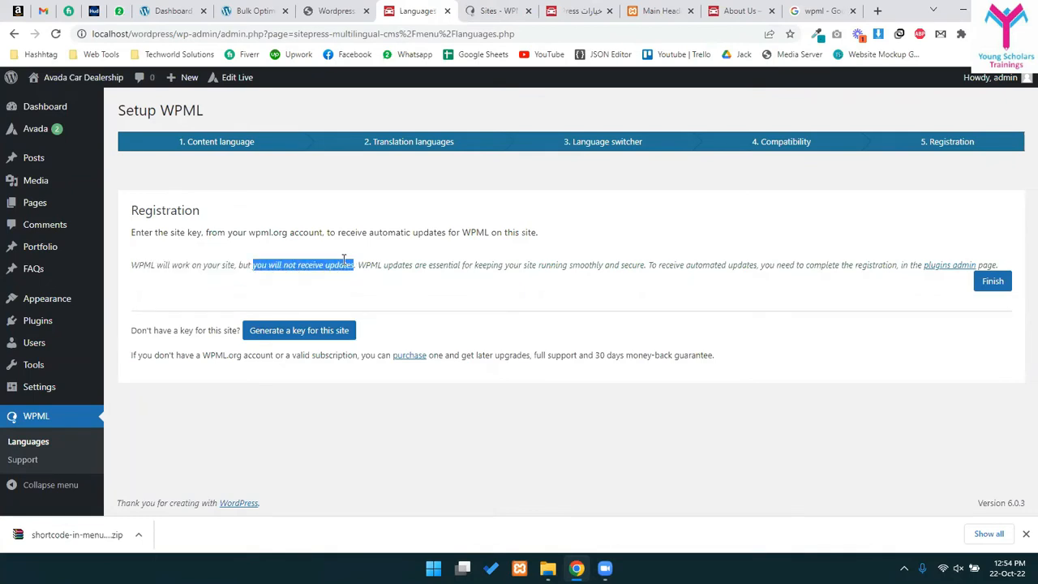
click(996, 283)
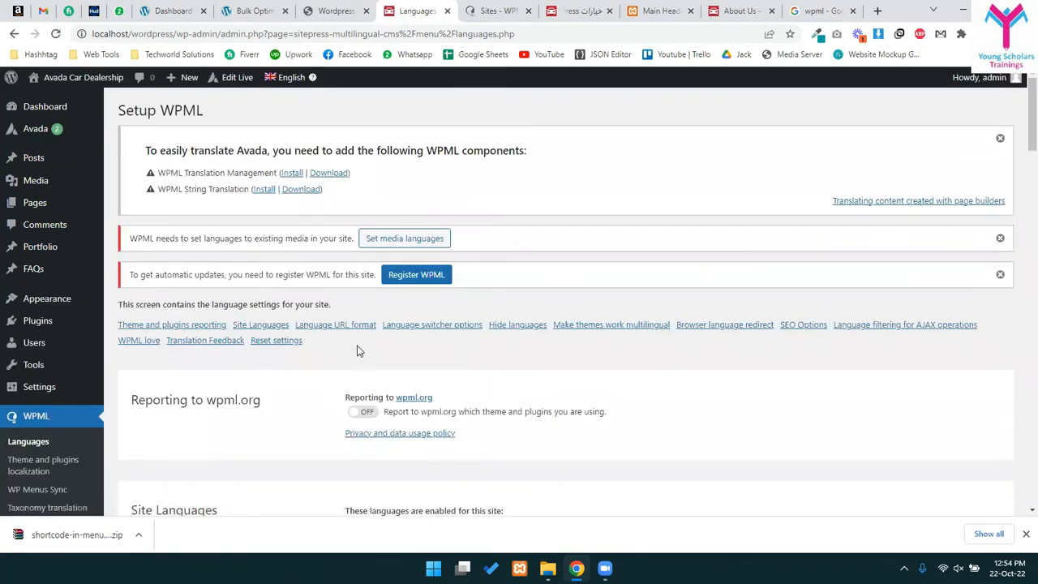
scroll(371, 440, down, 2)
scroll(293, 400, down, 2)
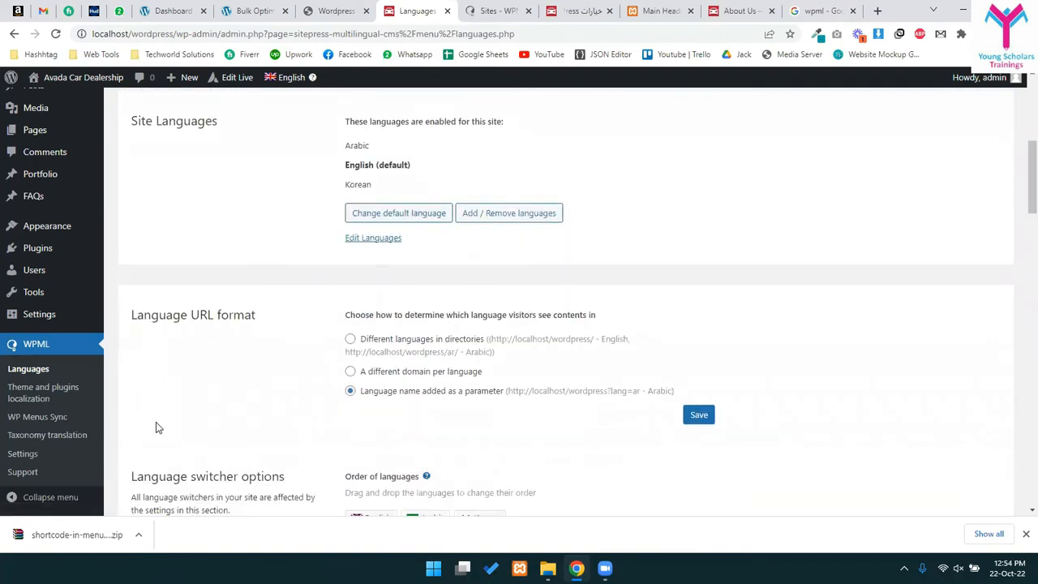
scroll(454, 371, down, 2)
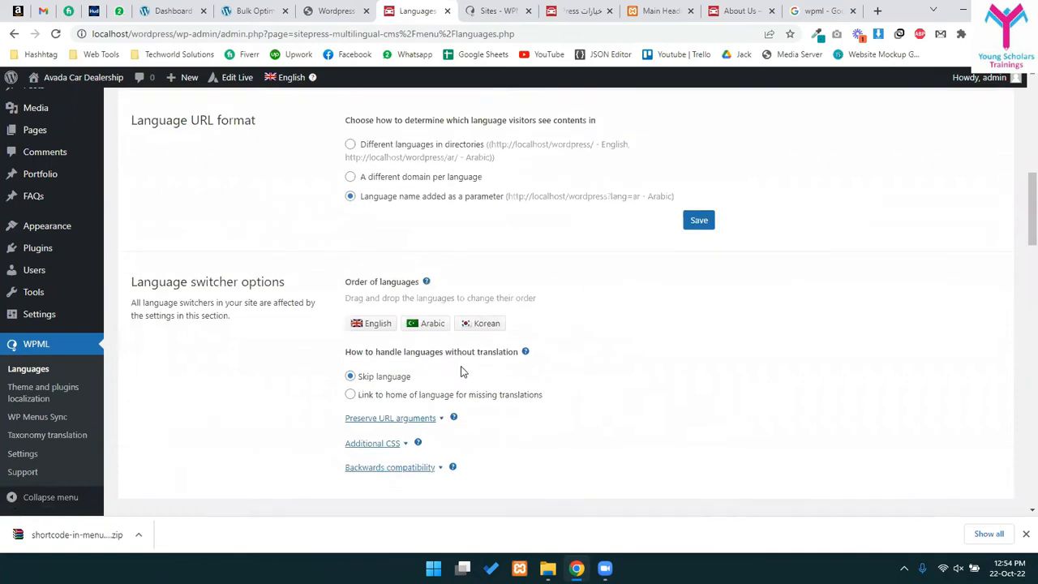
scroll(556, 266, down, 3)
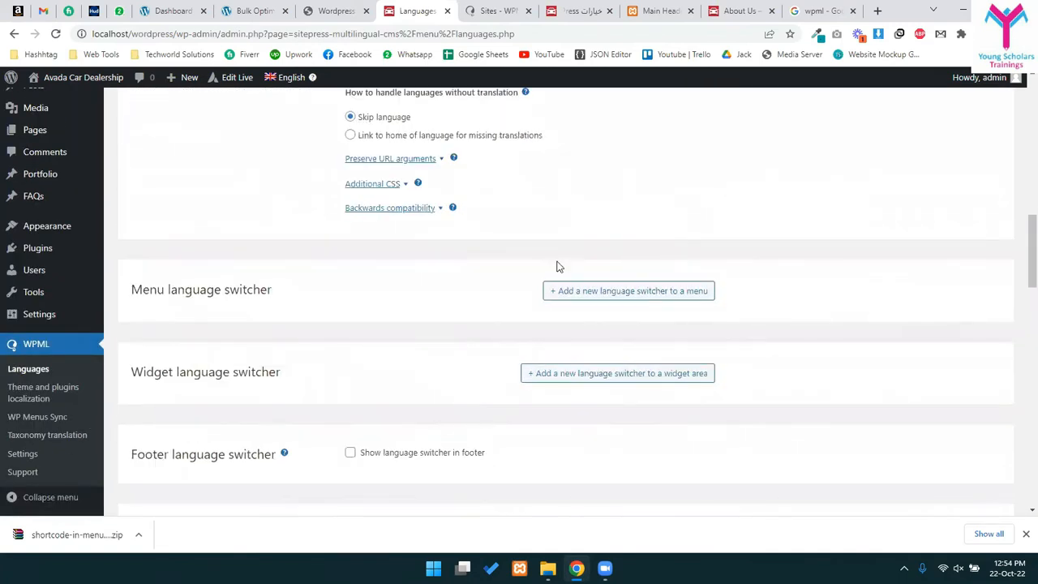
click(592, 297)
click(253, 198)
click(255, 201)
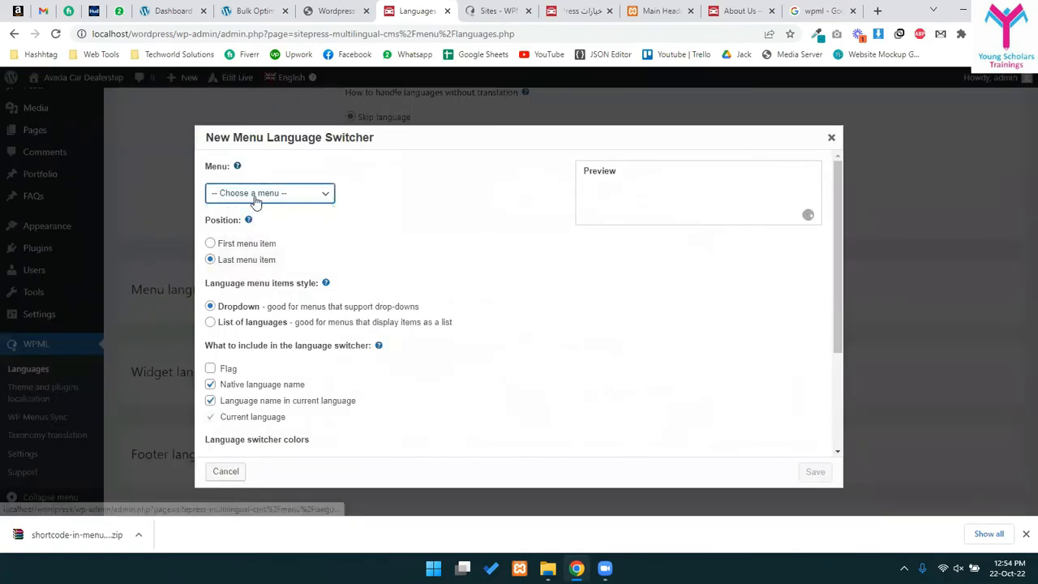
click(256, 200)
click(271, 220)
click(273, 200)
click(272, 220)
click(262, 193)
click(271, 231)
click(260, 194)
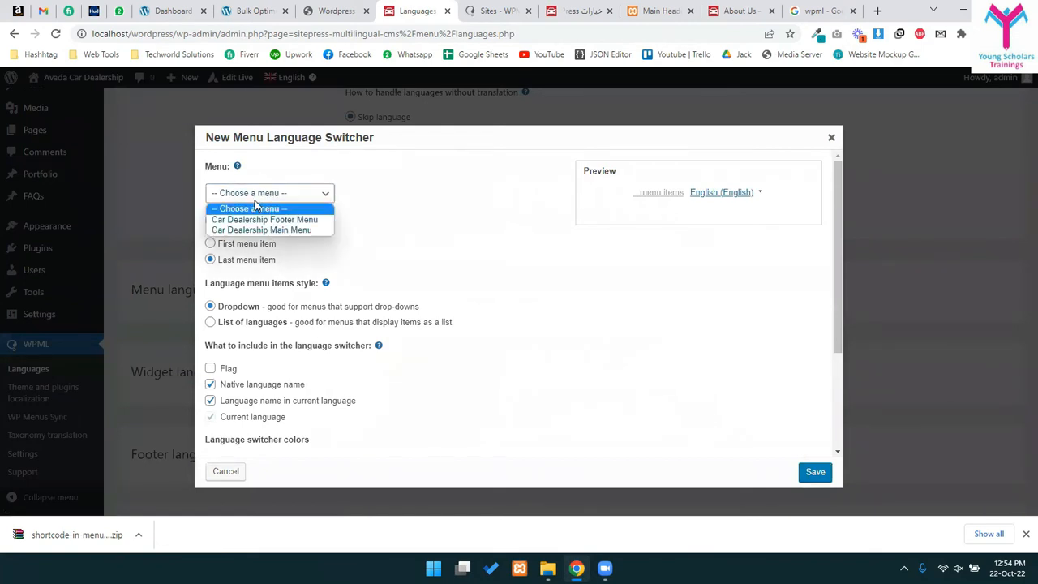
click(243, 220)
click(241, 194)
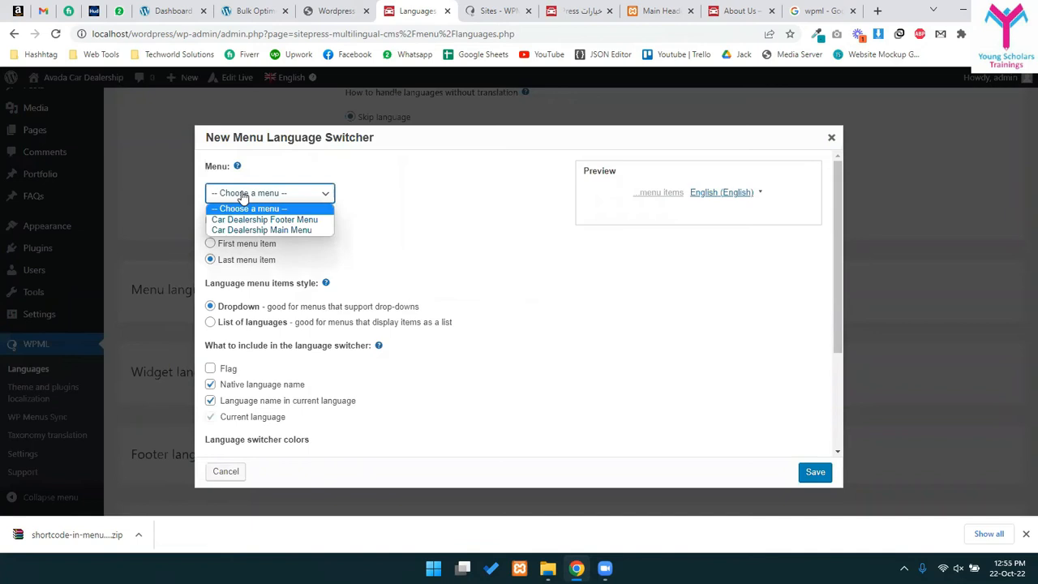
click(242, 197)
key(ctrl+shift+j)
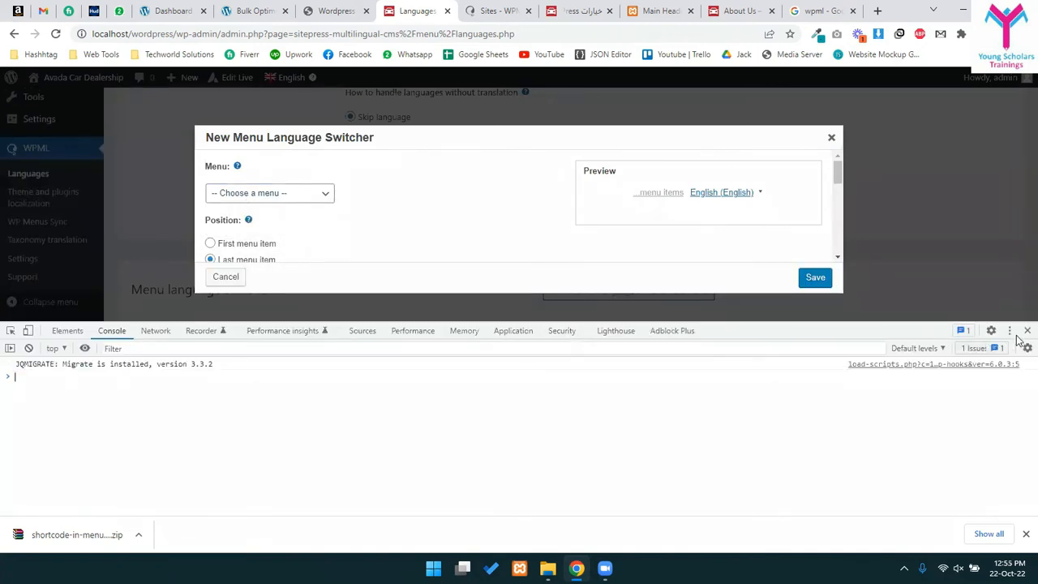
click(1027, 330)
click(246, 250)
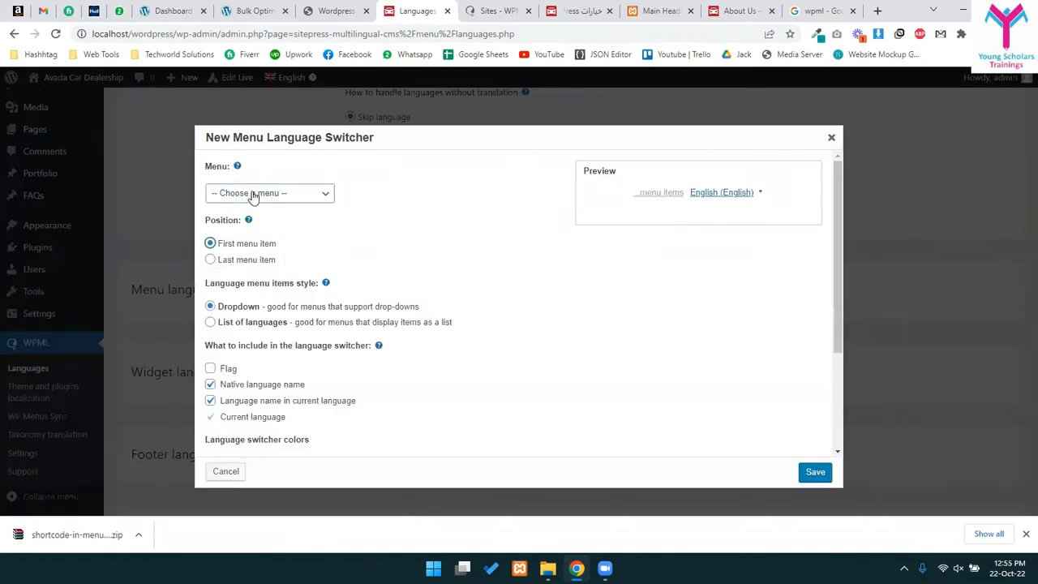
click(251, 195)
click(261, 208)
click(258, 196)
click(256, 232)
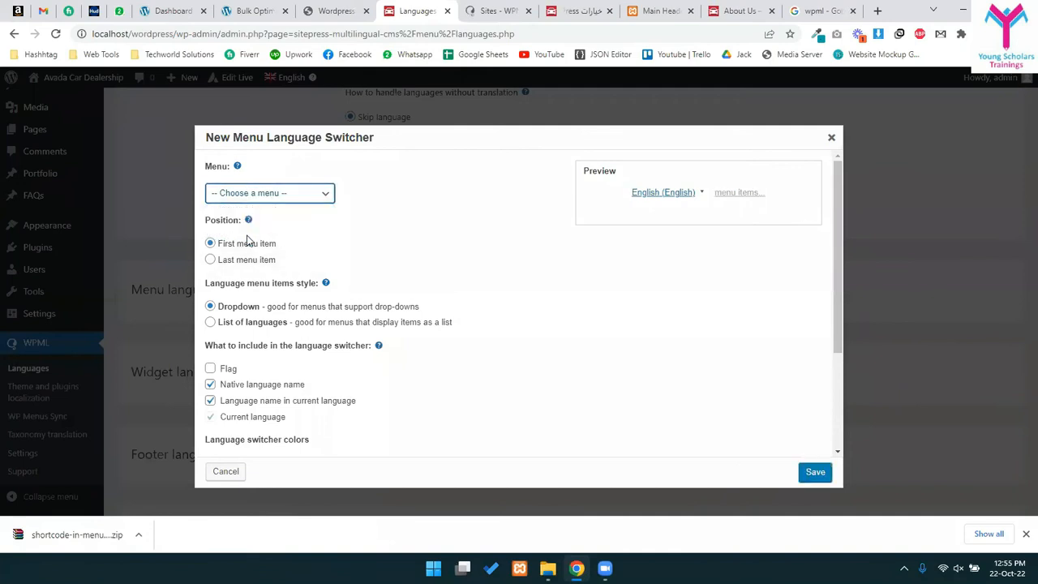
click(242, 198)
click(233, 272)
scroll(409, 412, down, 2)
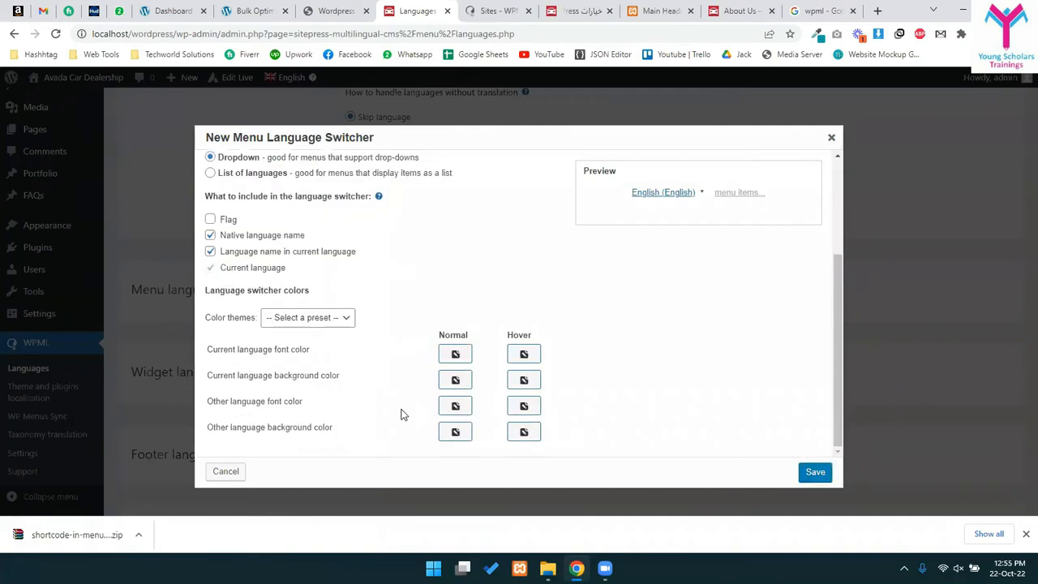
scroll(830, 160, up, 2)
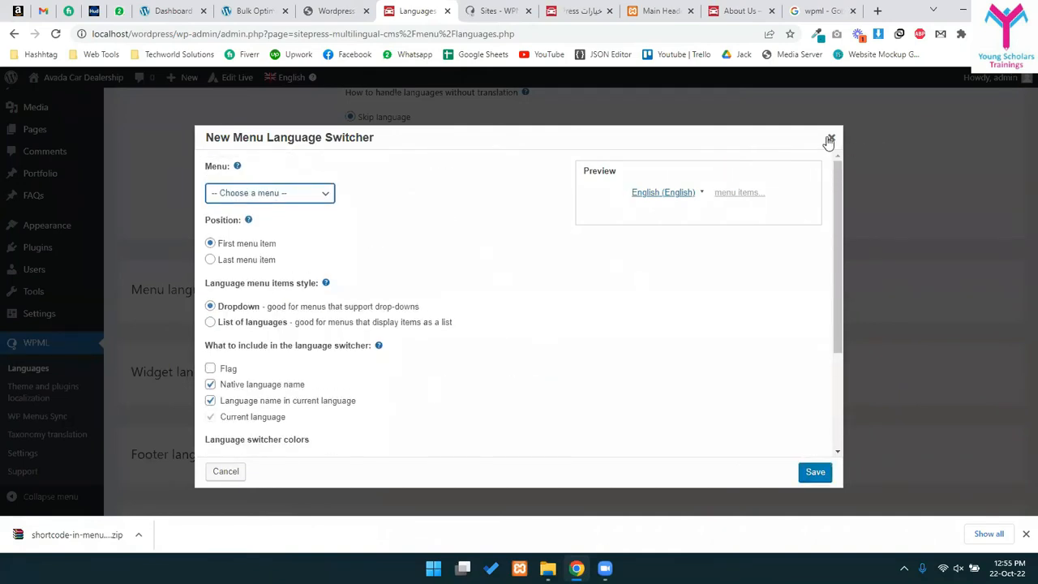
click(830, 139)
scroll(547, 283, down, 6)
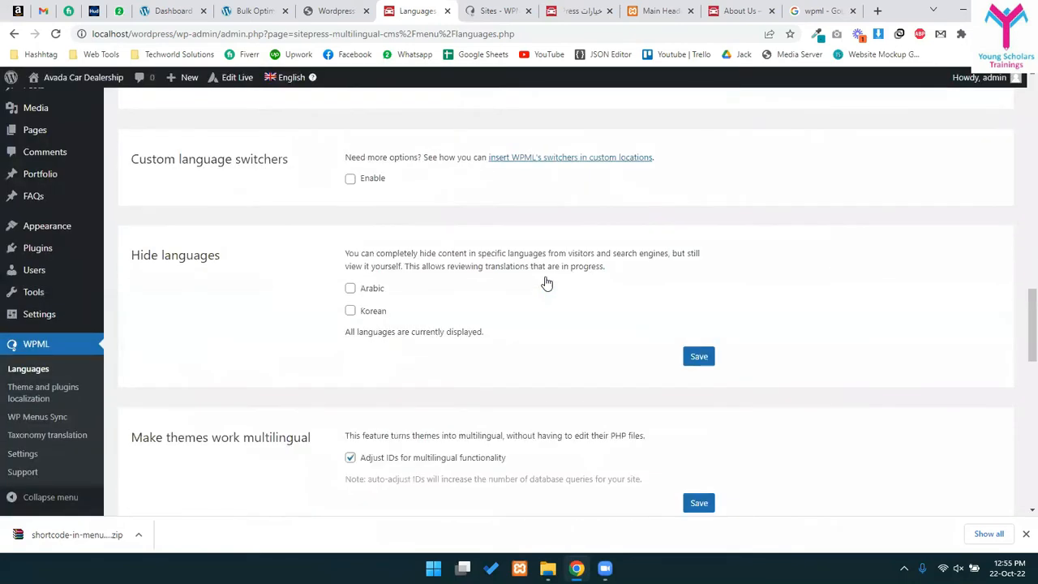
- Toggle Custom language switchers on and back off, leaving it disabled
click(361, 182)
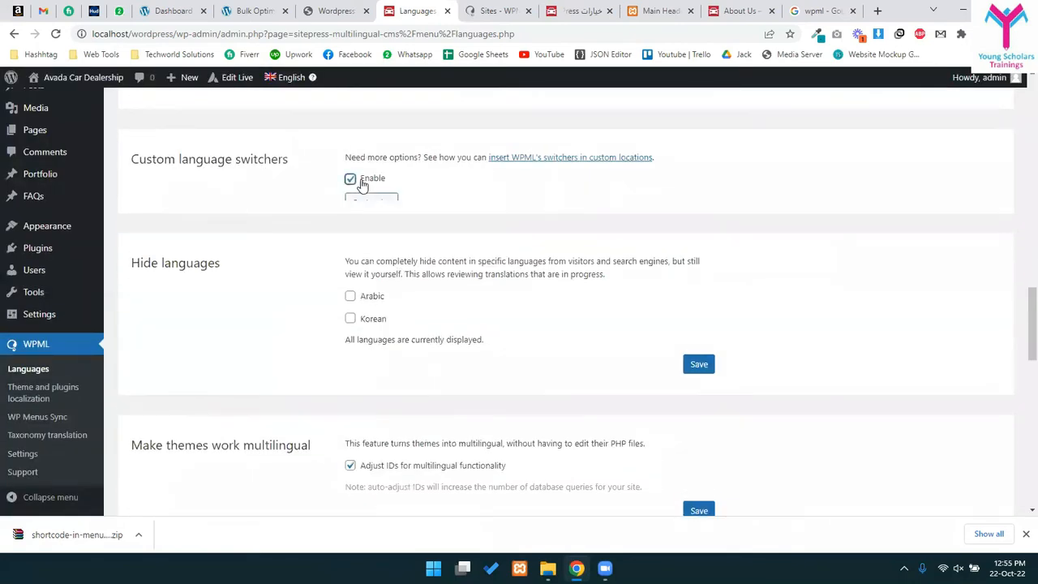
click(362, 181)
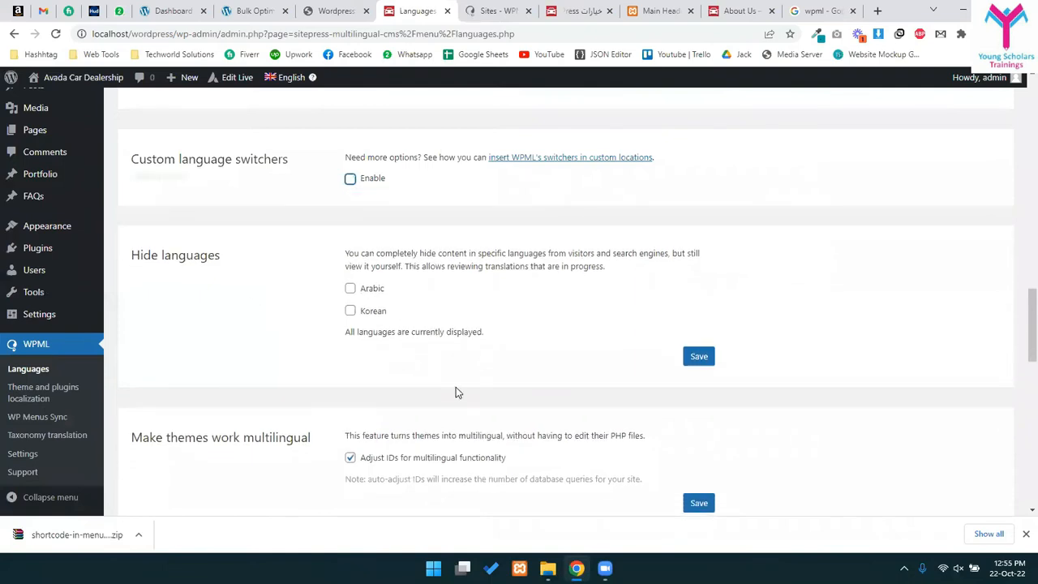
scroll(456, 386, down, 2)
scroll(297, 364, down, 4)
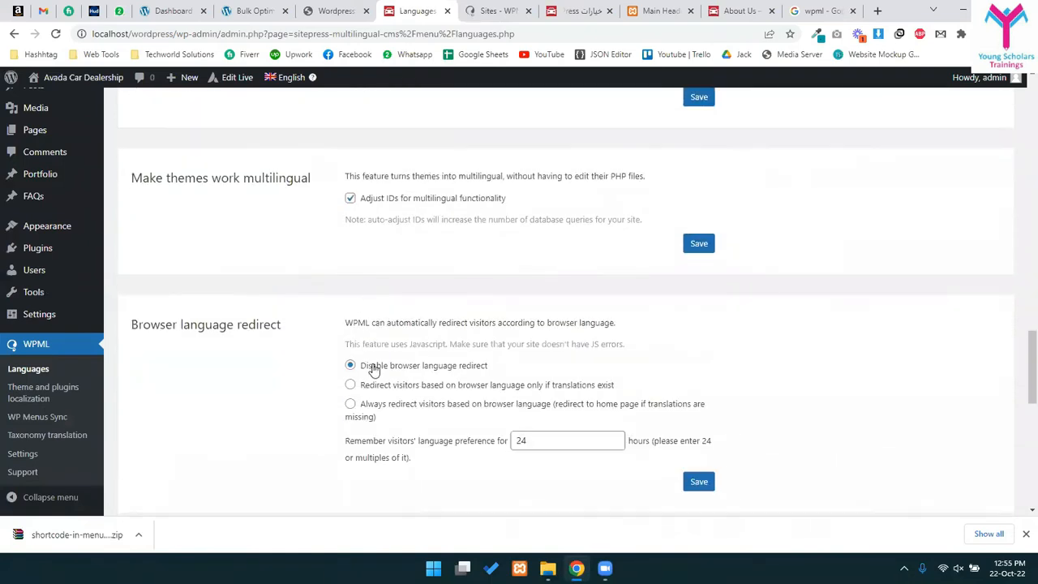
scroll(442, 386, up, 15)
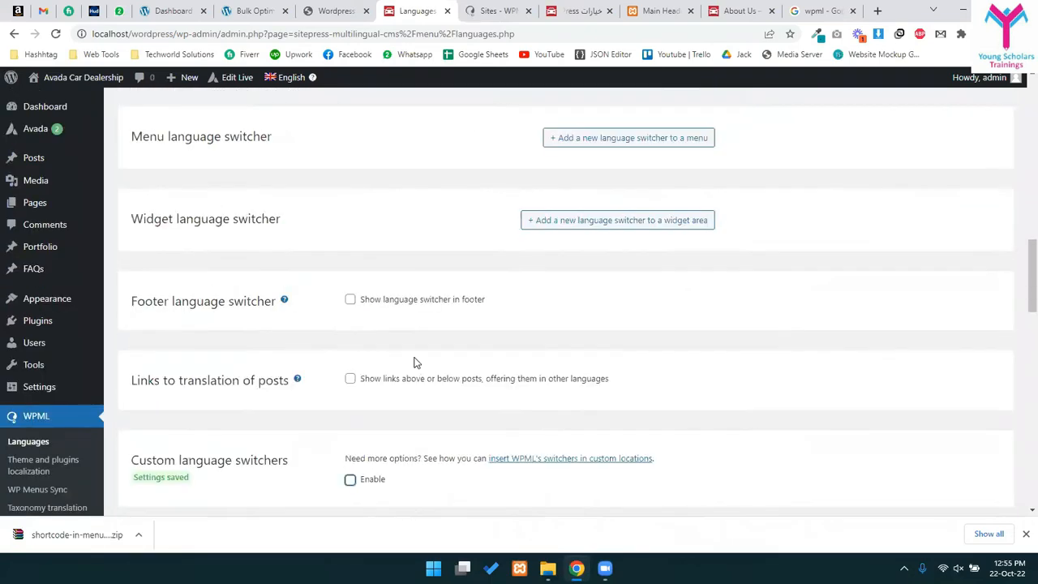
scroll(430, 359, up, 3)
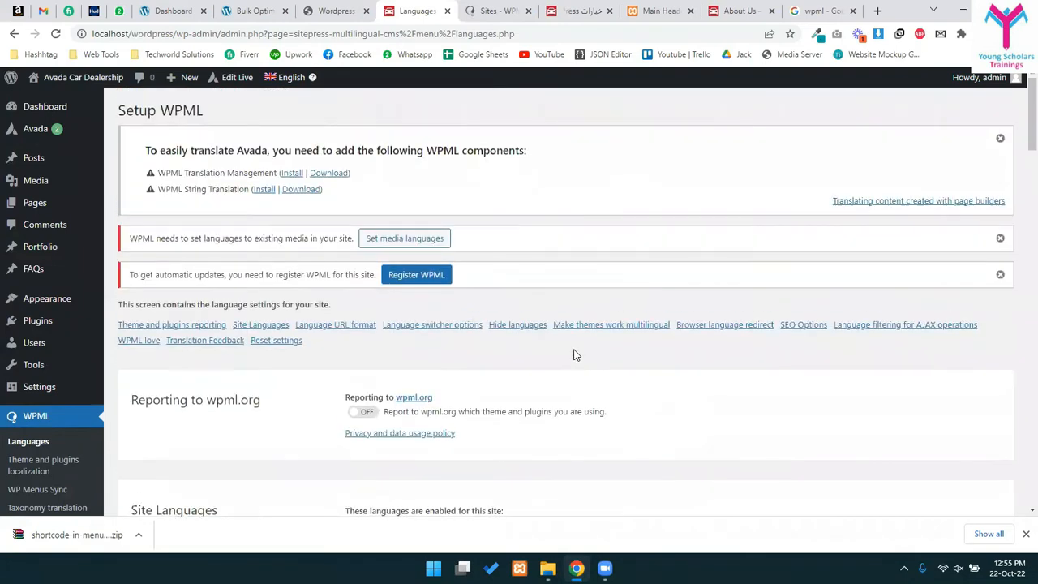
scroll(527, 360, down, 12)
scroll(500, 369, down, 9)
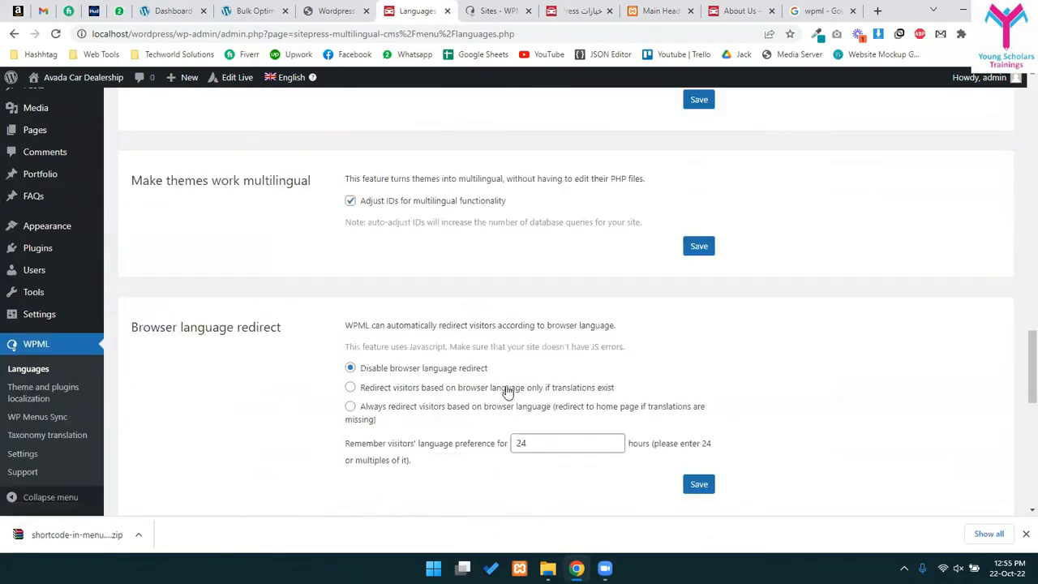
- Review the browser language redirect settings, then go to the Pages list
drag(343, 130, 600, 128)
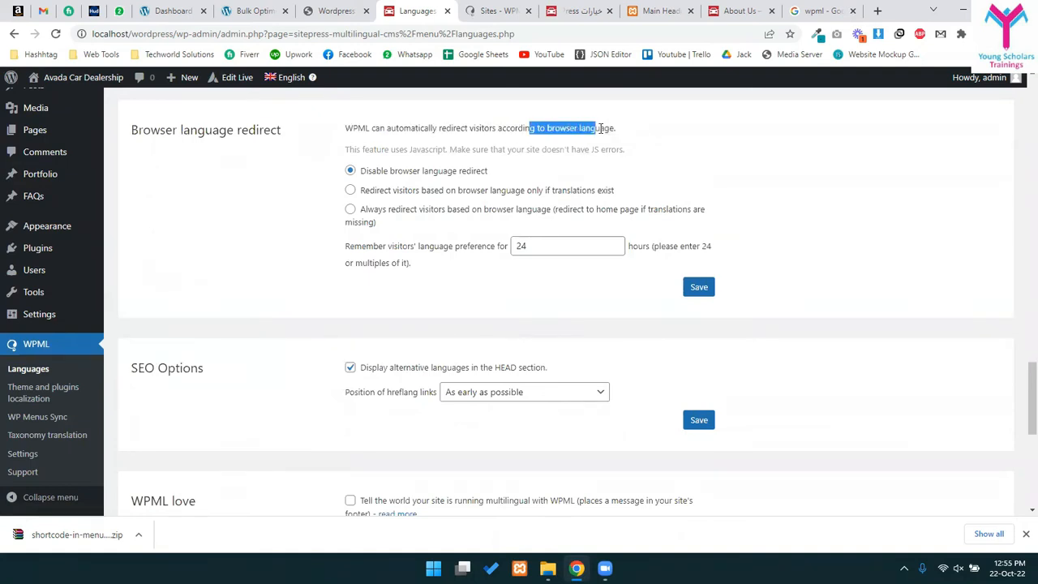
scroll(270, 343, down, 6)
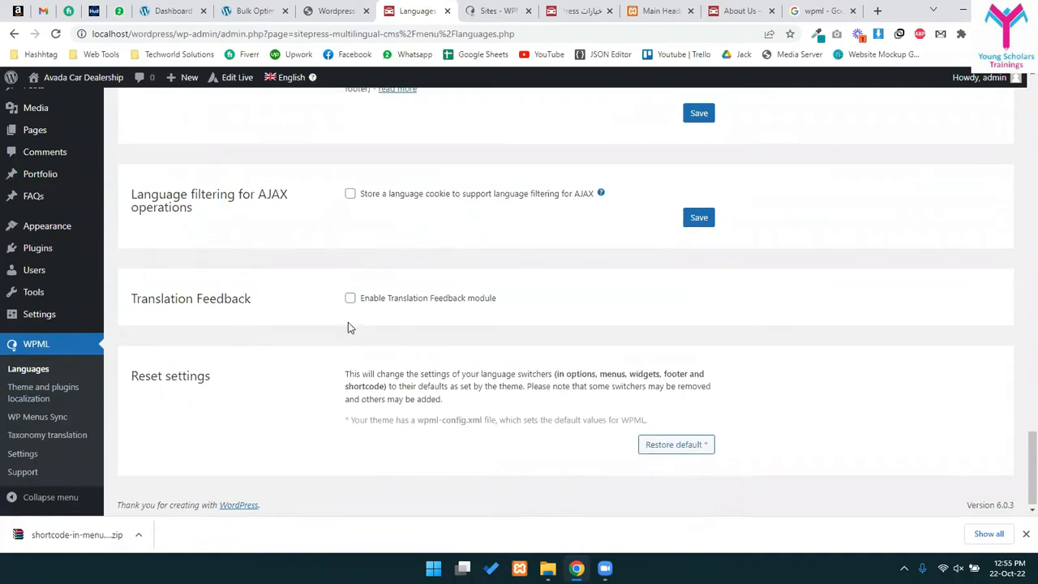
scroll(163, 357, up, 12)
scroll(32, 381, down, 3)
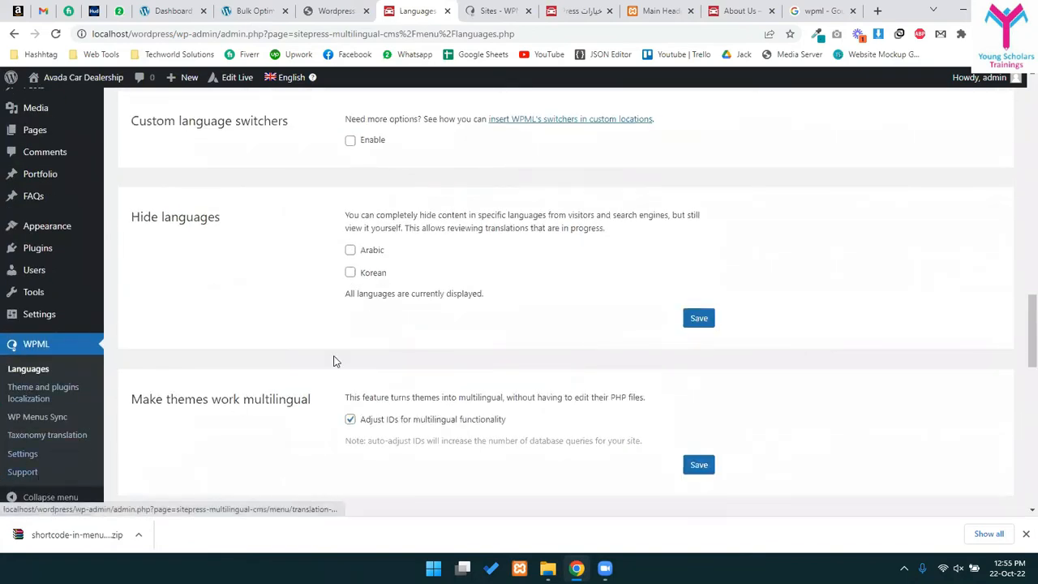
scroll(479, 316, up, 15)
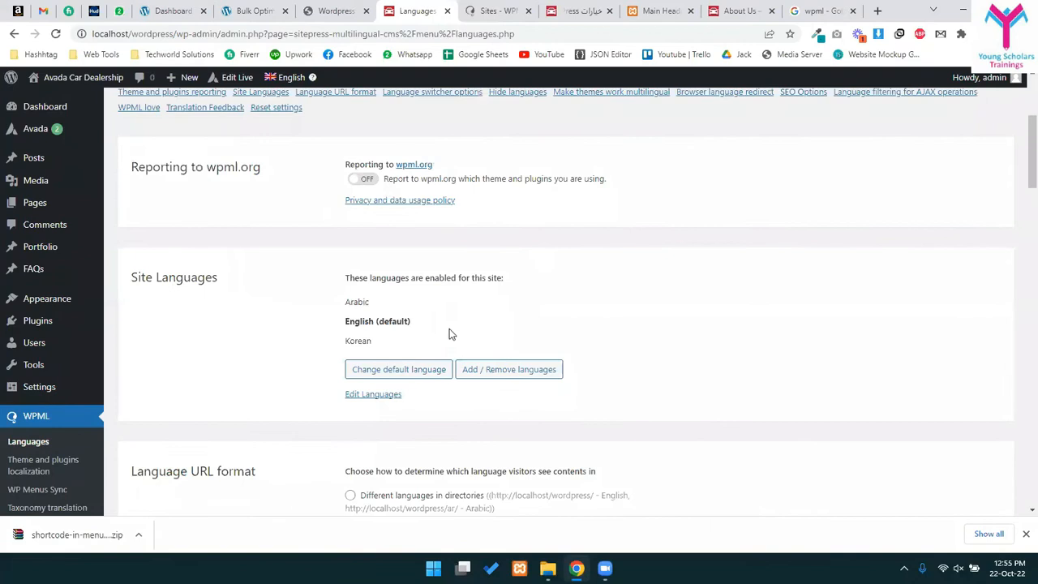
scroll(449, 333, up, 3)
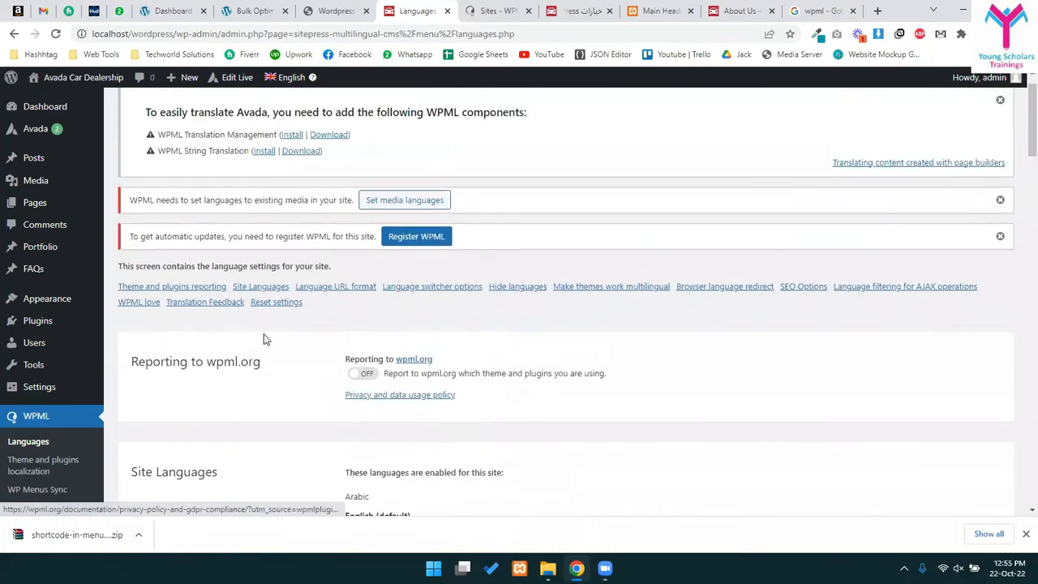
scroll(36, 406, down, 2)
scroll(81, 268, up, 3)
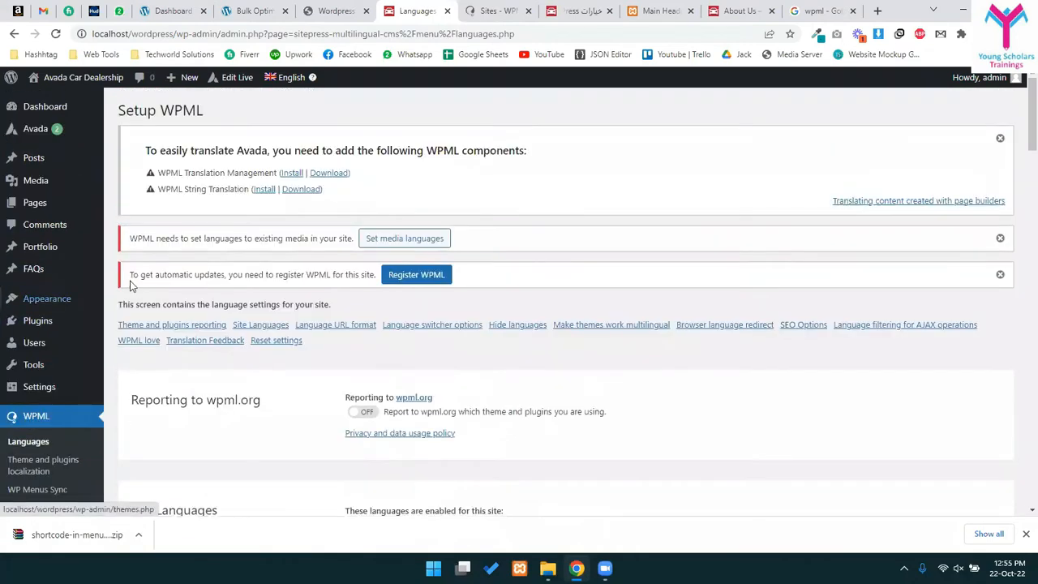
click(35, 209)
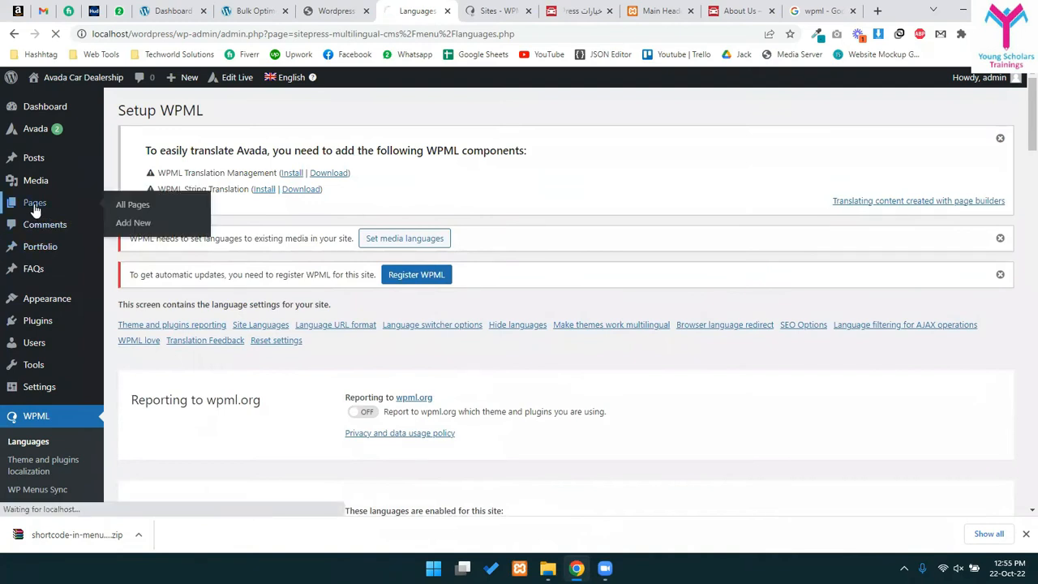
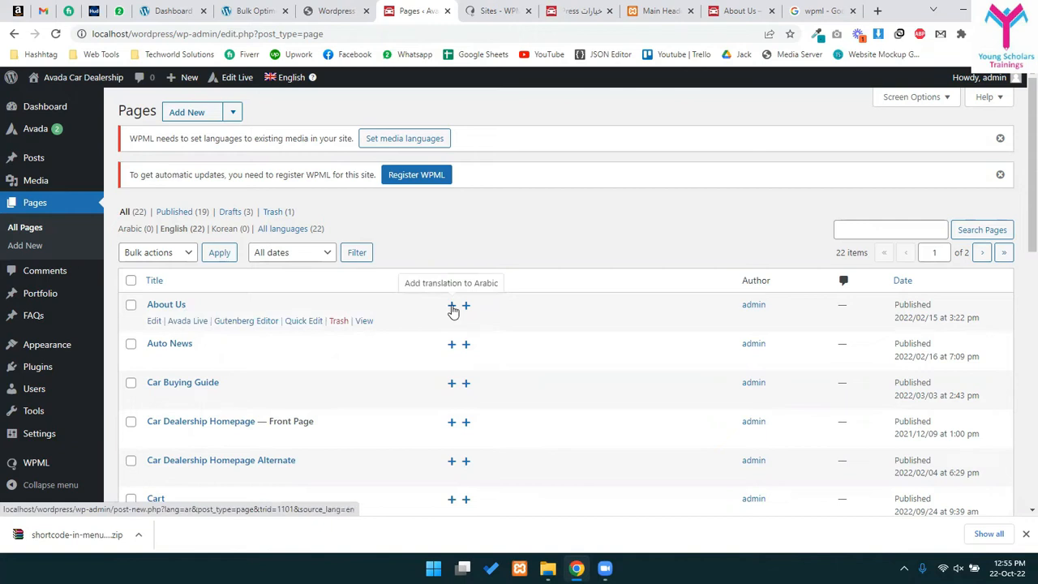
- Start the Arabic translation of the About Us page and title it 'About Us'
click(452, 309)
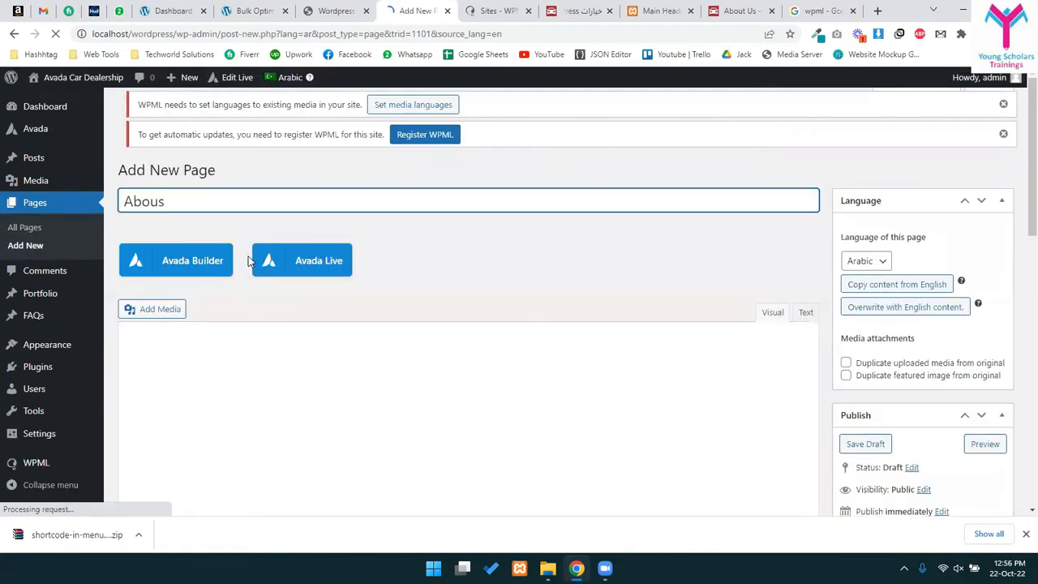
key(BackSpace)
text(t U)
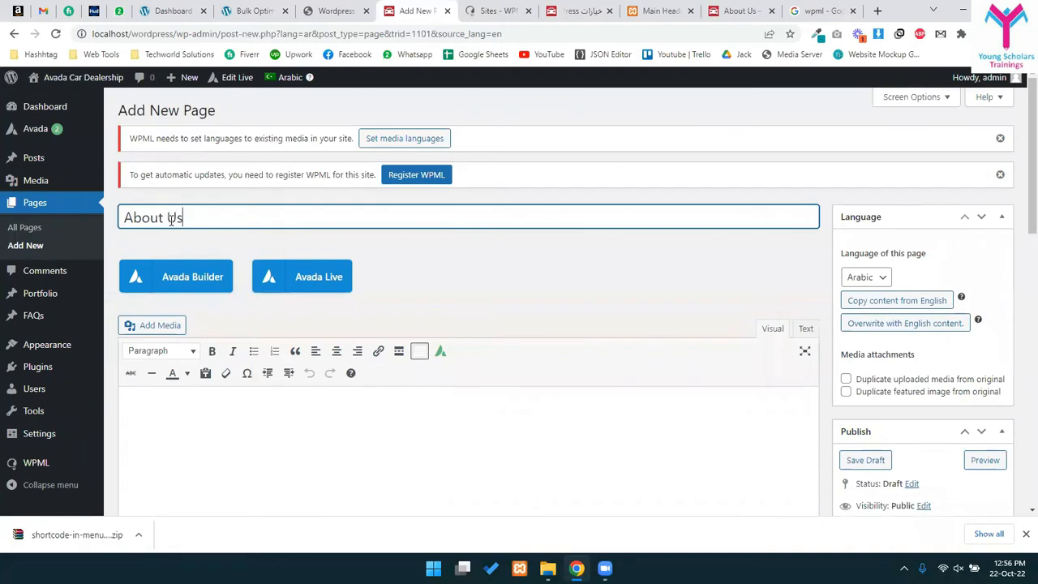
click(173, 450)
scroll(378, 386, down, 3)
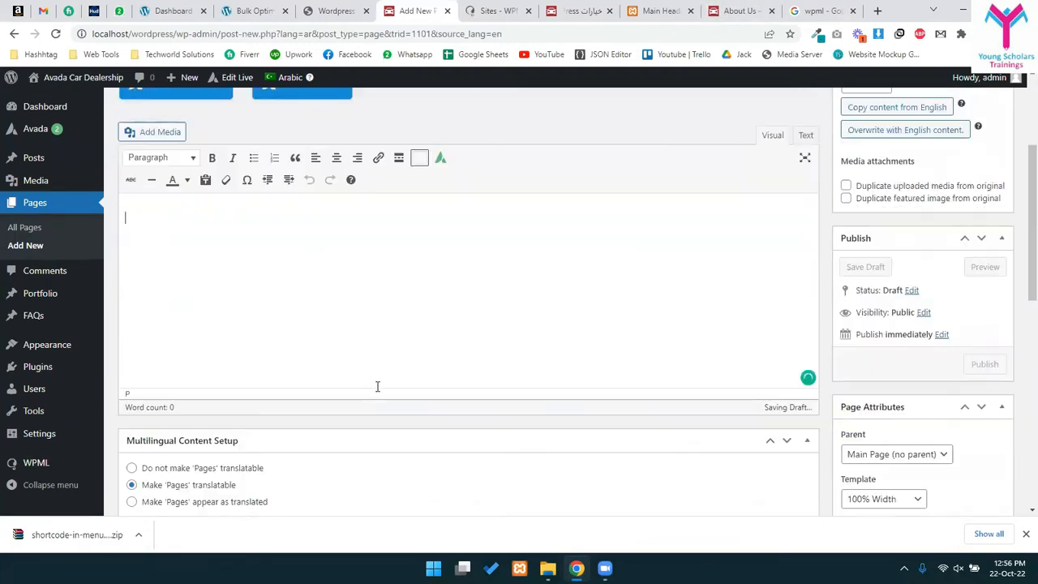
scroll(373, 381, up, 2)
scroll(235, 217, up, 1)
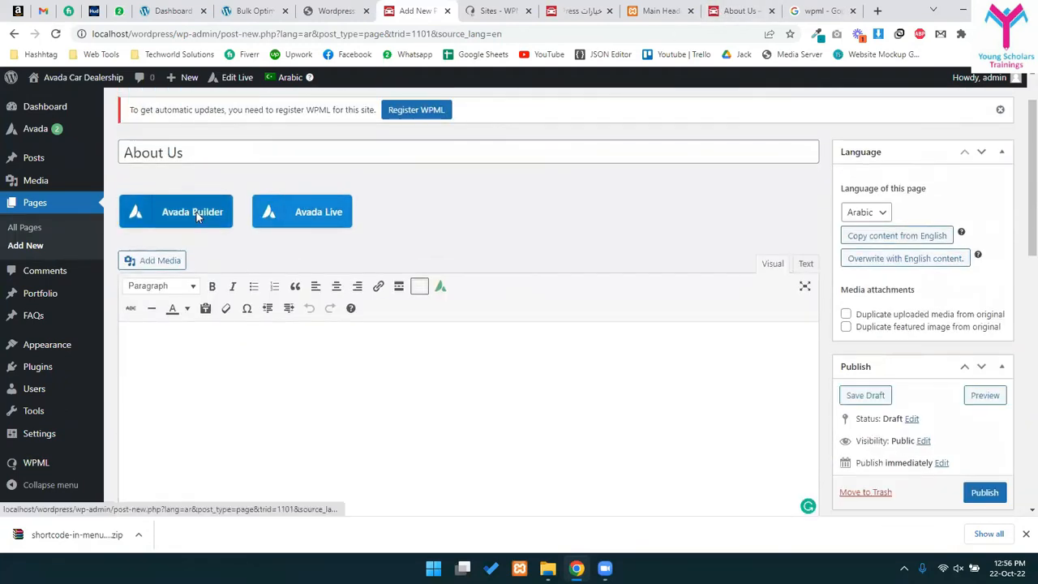
- Switch to Avada Builder and add a 1/1 container holding an Alert element
click(197, 216)
click(423, 452)
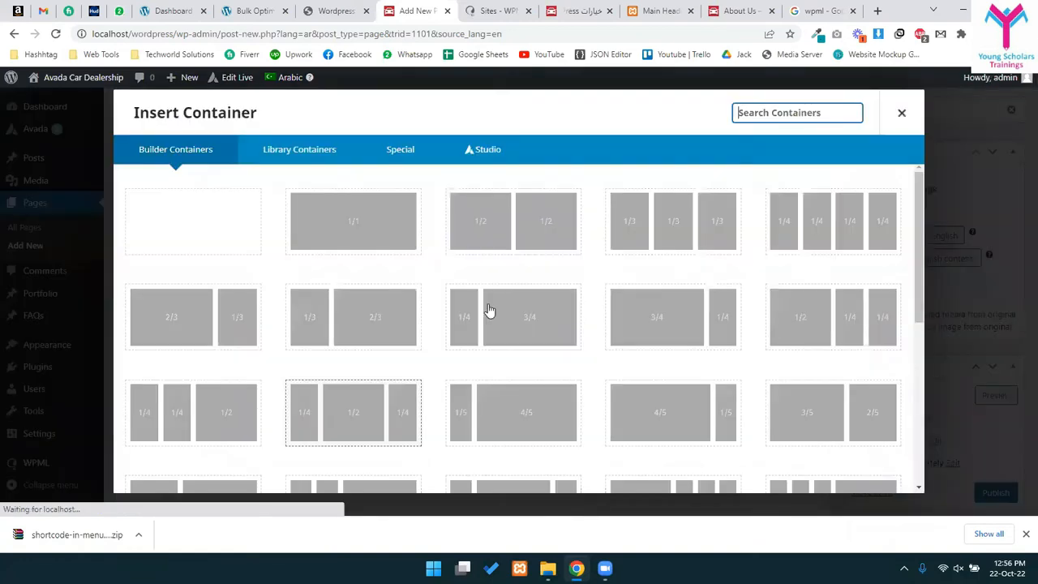
click(353, 214)
click(451, 455)
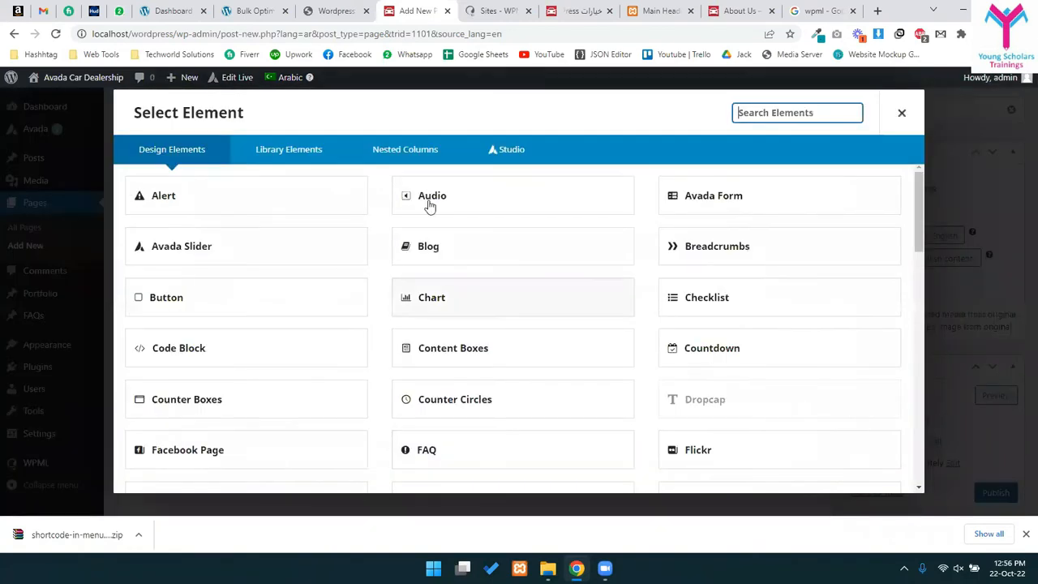
click(261, 211)
scroll(373, 382, down, 1)
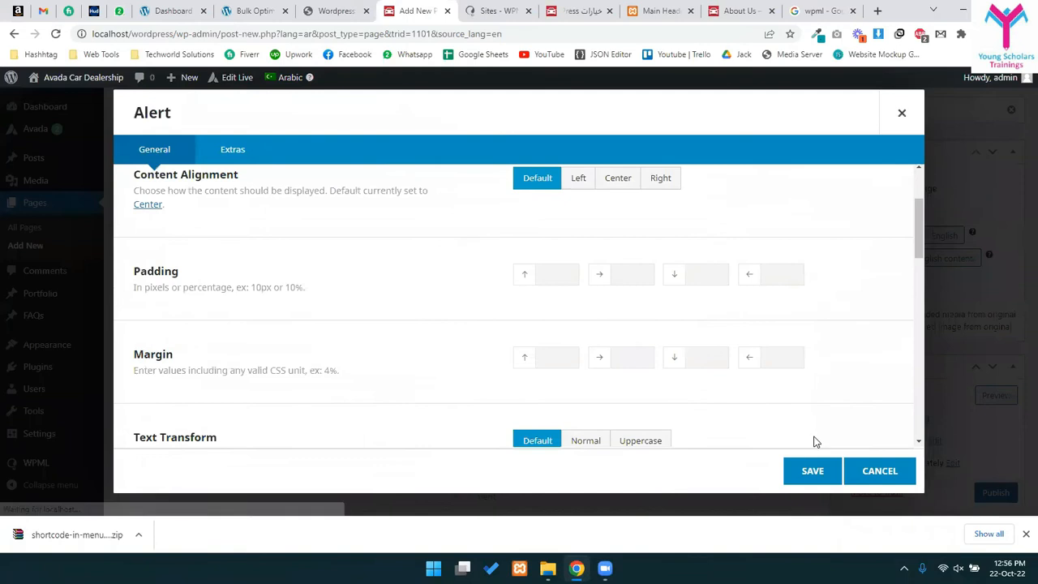
click(807, 472)
- Reopen the Alert element's settings and clear its placeholder content
scroll(417, 376, down, 2)
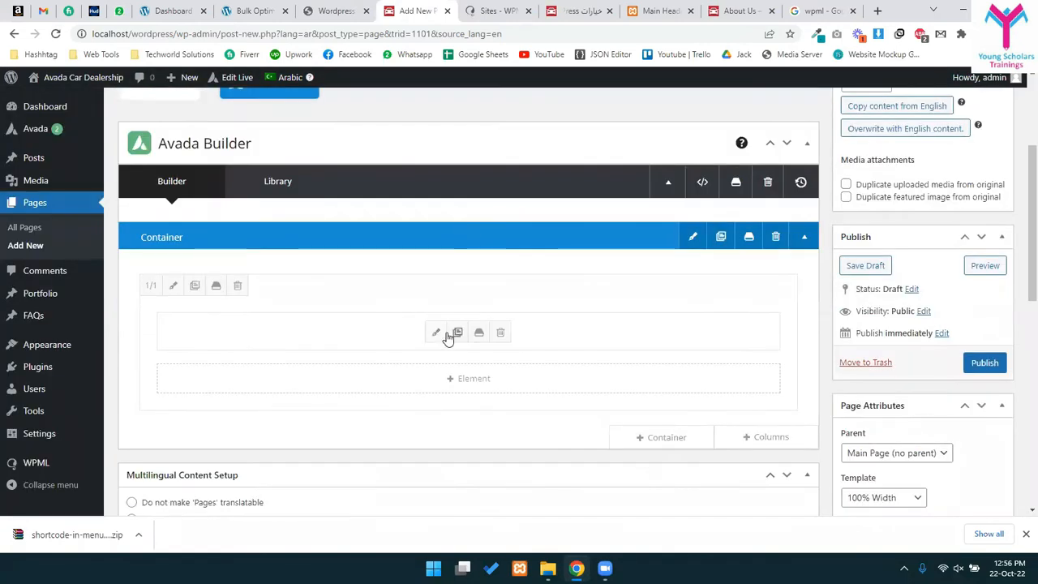
click(431, 332)
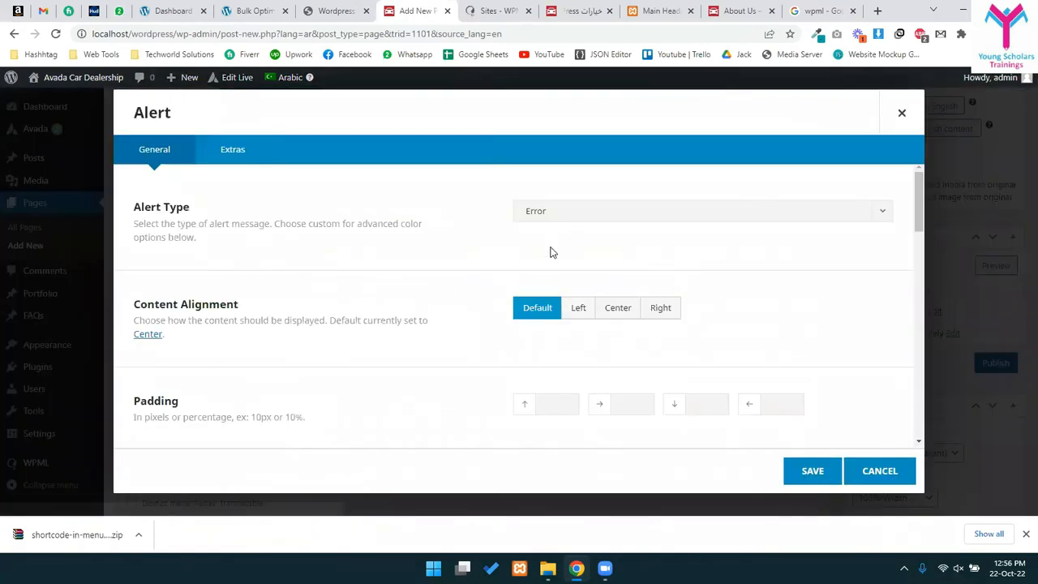
click(794, 474)
click(434, 332)
scroll(527, 306, down, 6)
scroll(559, 327, up, 2)
click(170, 358)
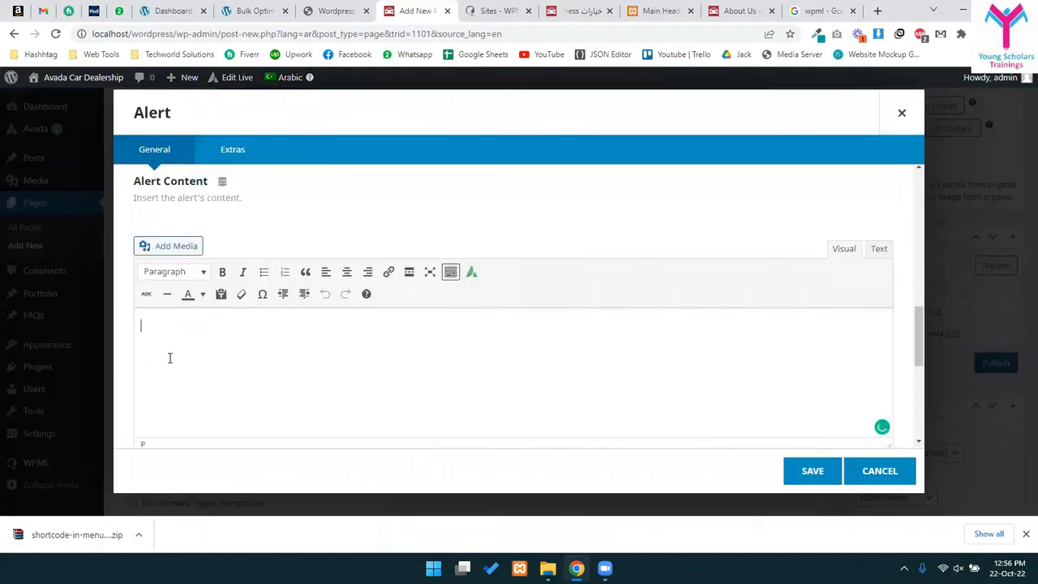
click(878, 11)
- Search 'english to arabic' and translate 'hello this is' into Arabic
text(eng)
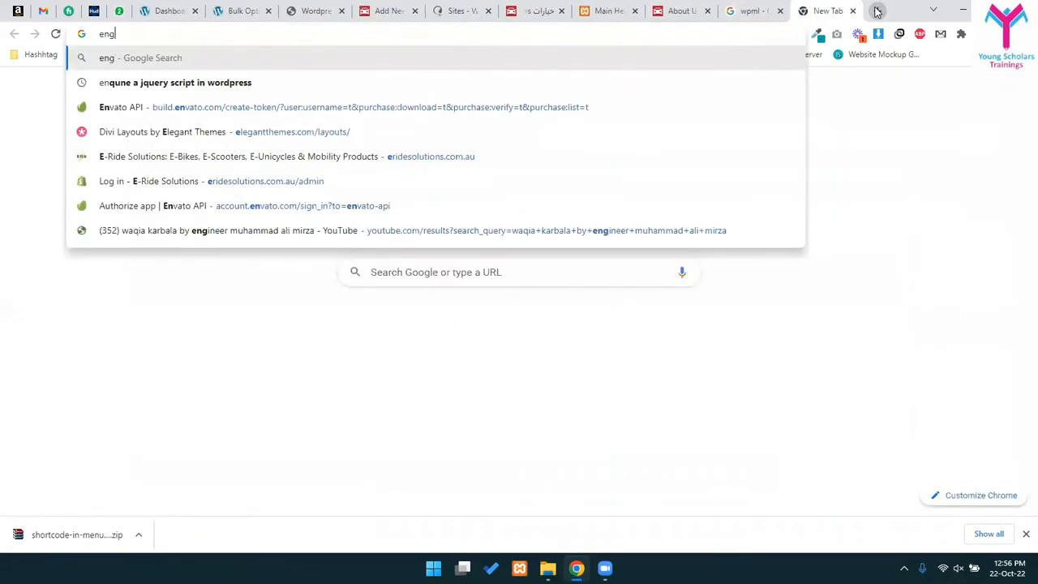
text(lish to arabic)
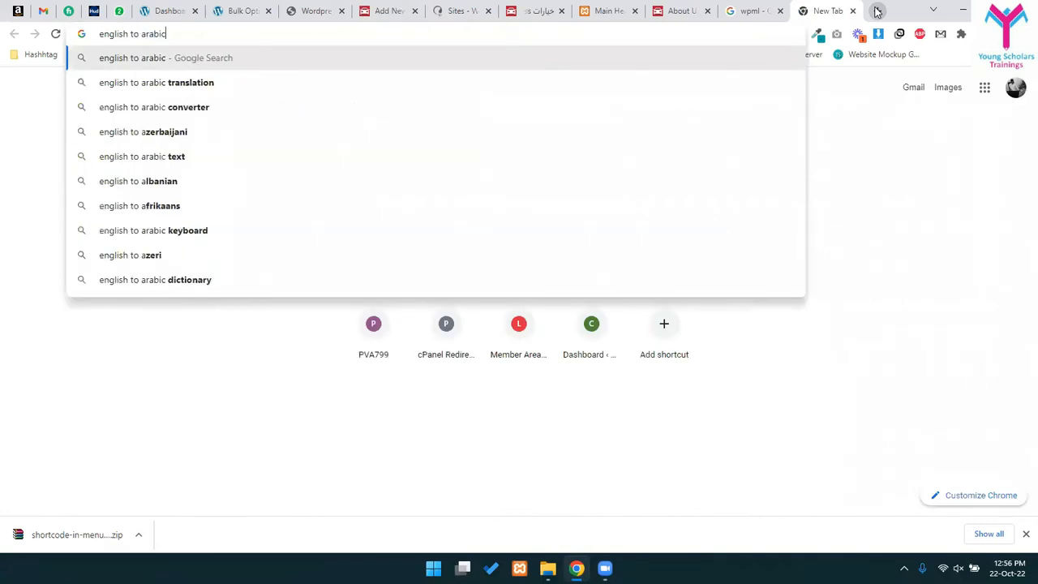
key(Return)
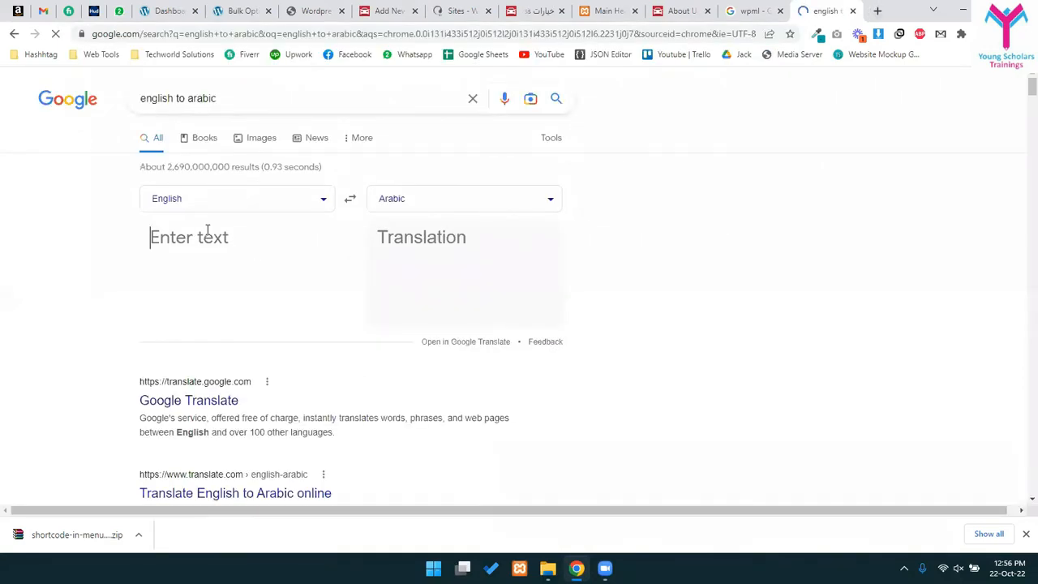
click(208, 229)
text(Hello this is)
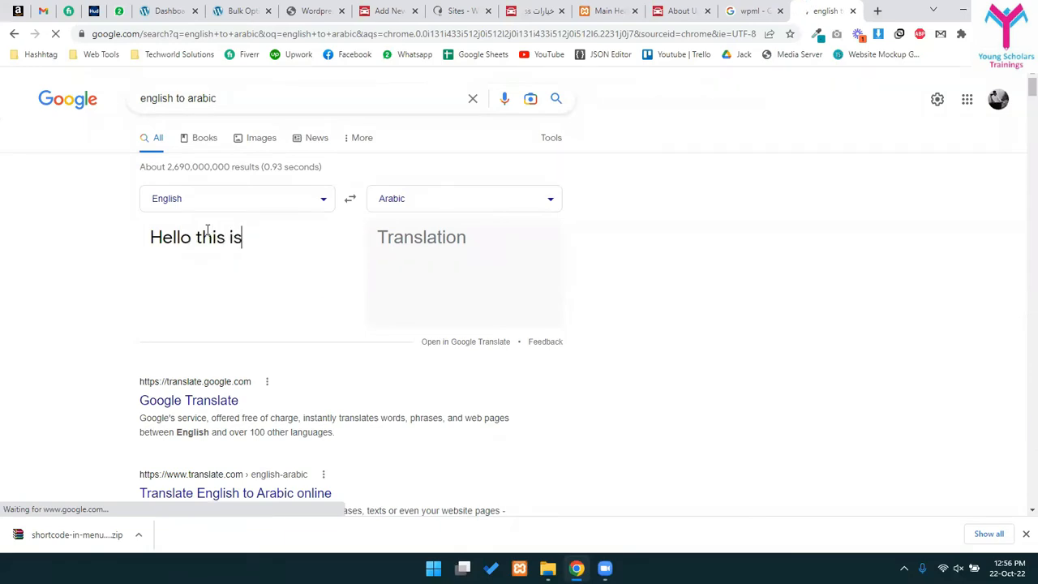
key(ctrl+a)
text(est)
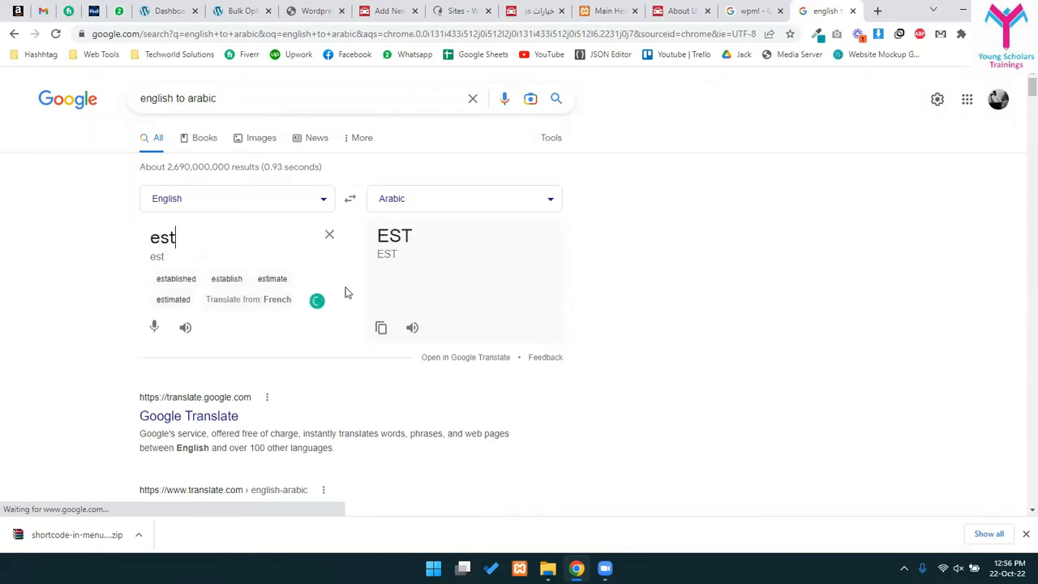
key(BackSpace)
key(BackSpace)
key(BackSpace)
text(hello t)
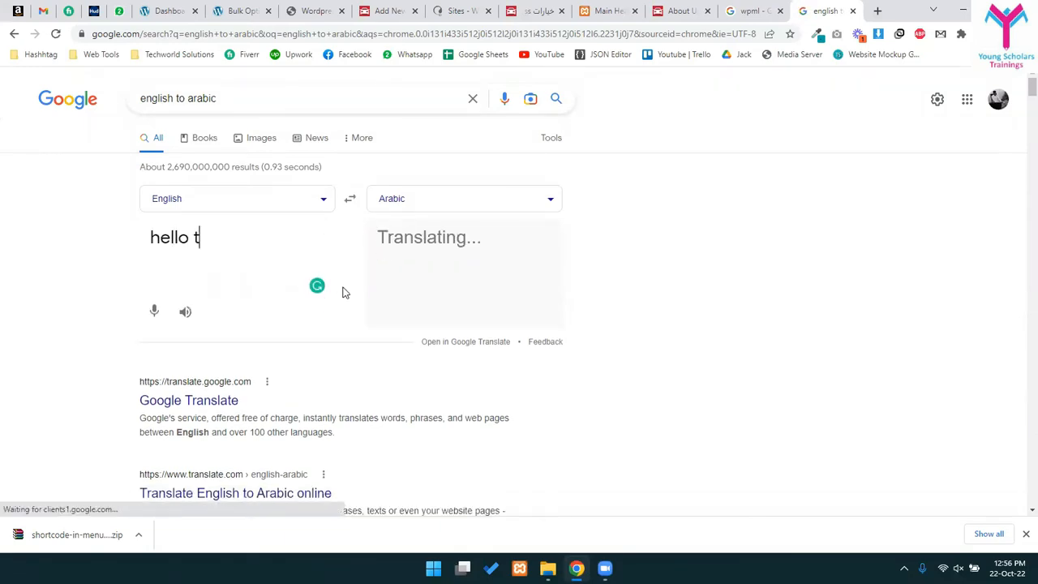
text(his is)
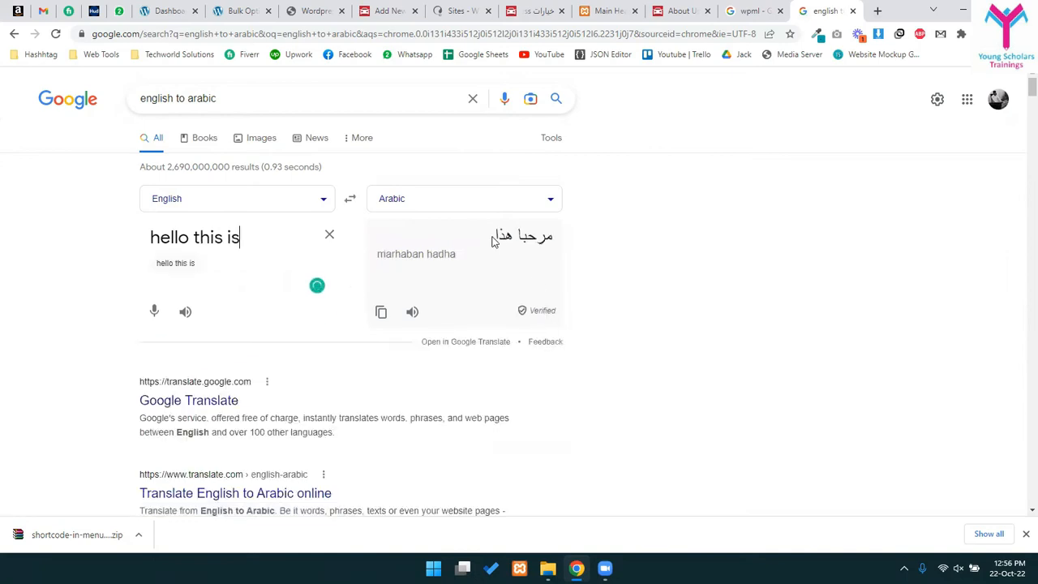
- Select the Arabic translation and return to the new Arabic About Us page tab
drag(493, 239, 550, 235)
click(744, 11)
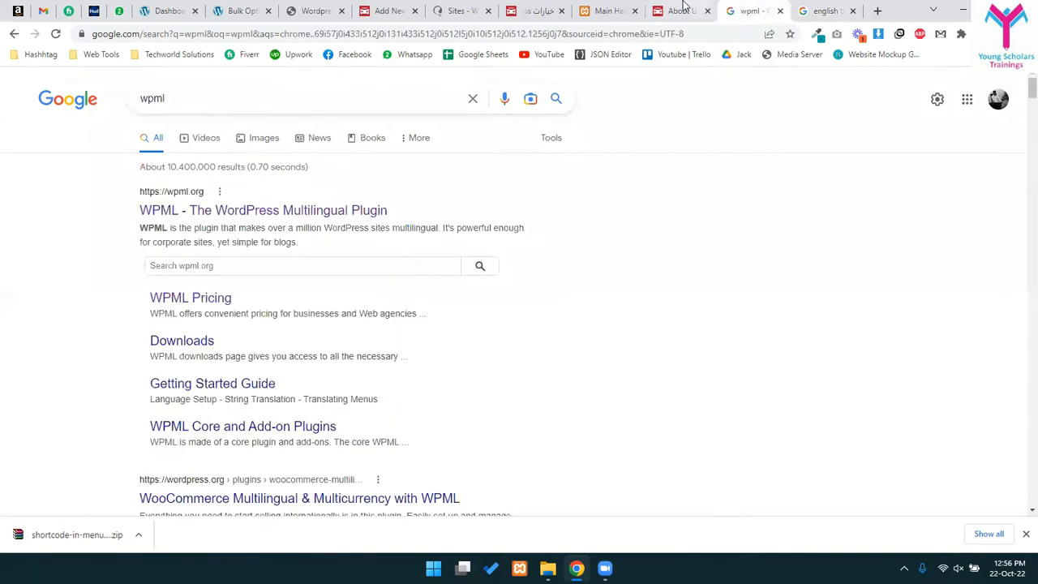
click(682, 11)
click(607, 9)
click(534, 10)
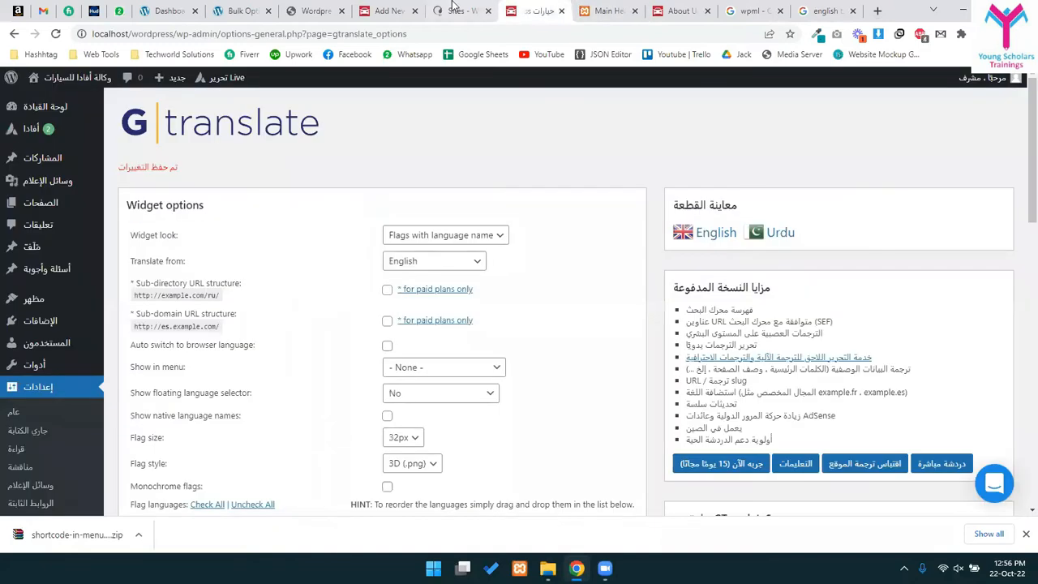
click(454, 8)
click(338, 8)
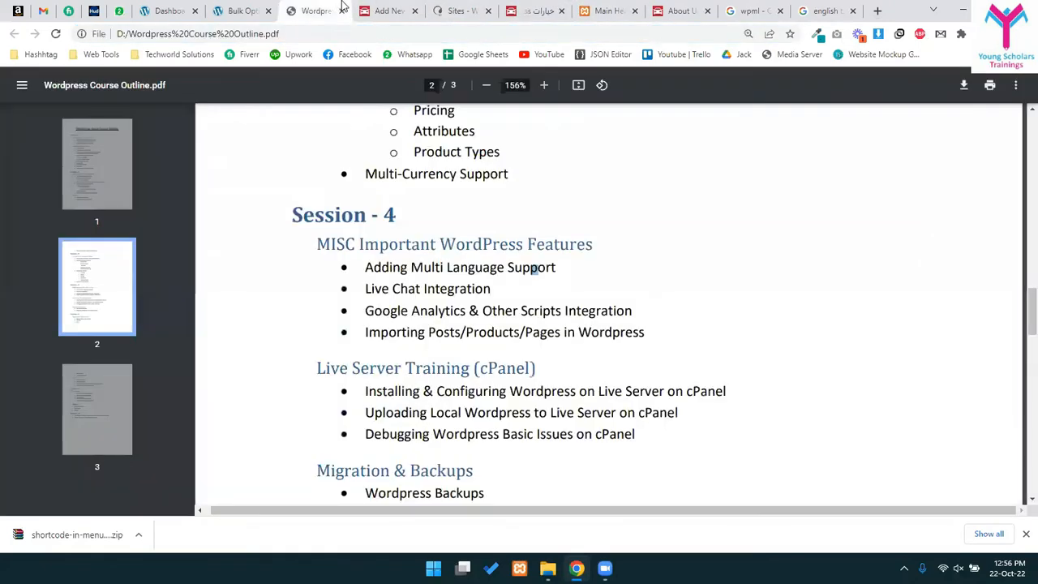
click(396, 9)
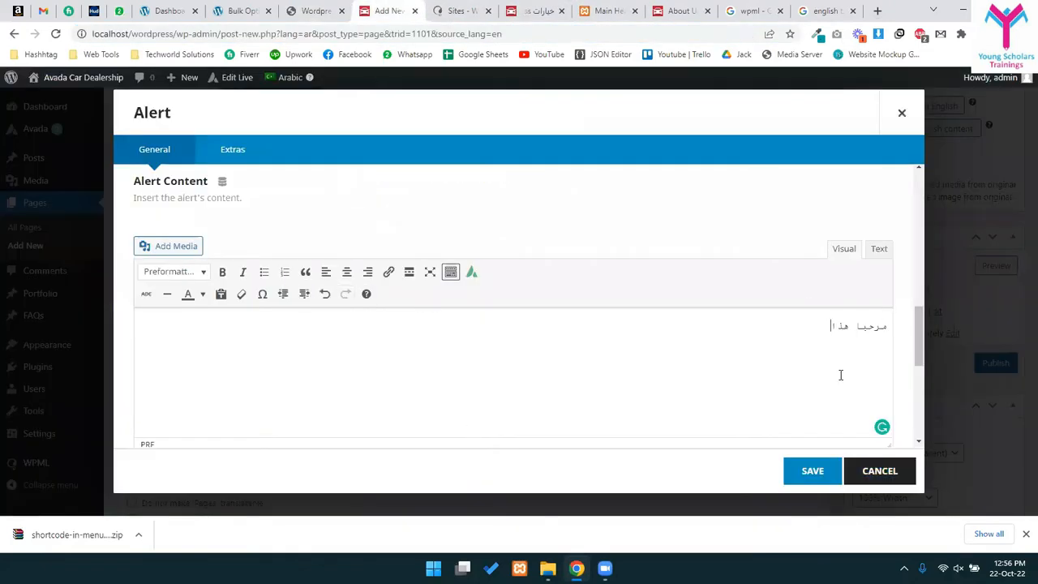
- Save the Arabic text 'مرحبا هذا' in the Alert and publish the Arabic About Us page
scroll(847, 389, down, 1)
click(805, 464)
scroll(648, 325, down, 4)
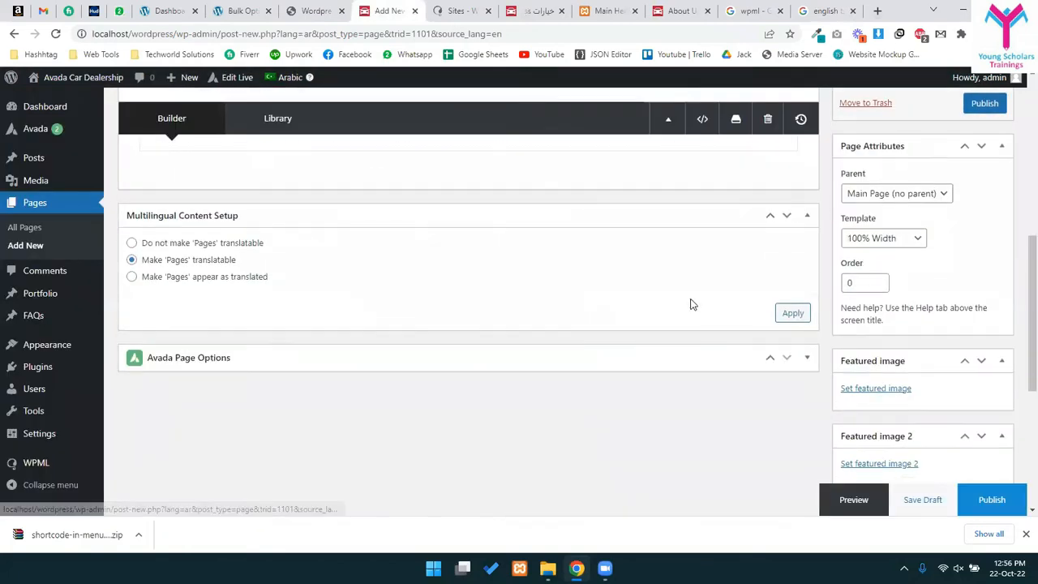
scroll(931, 245, up, 2)
click(985, 233)
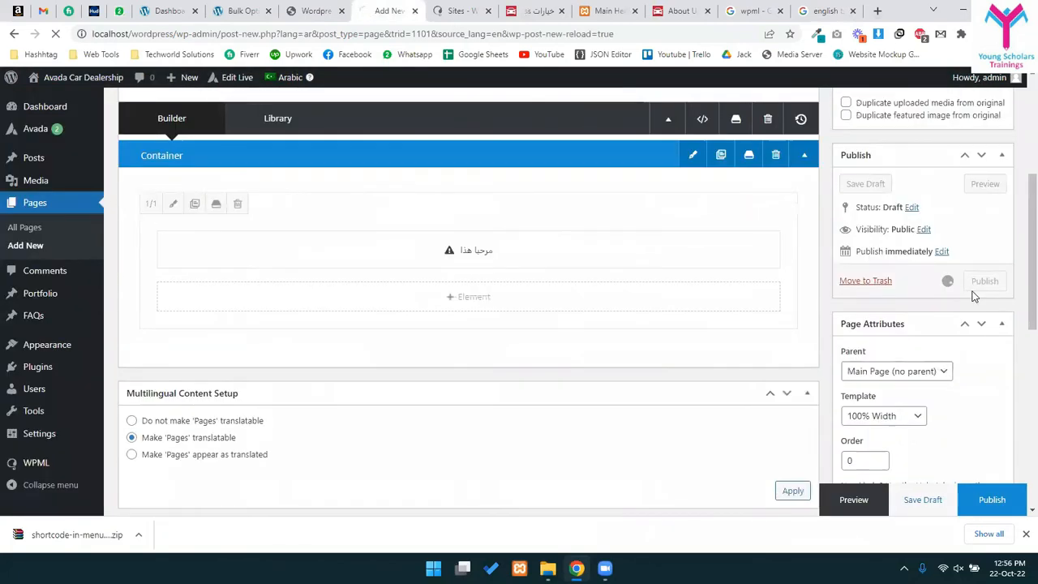
- Open the site's front end in a background tab and view the Arabic home page
scroll(971, 301, up, 5)
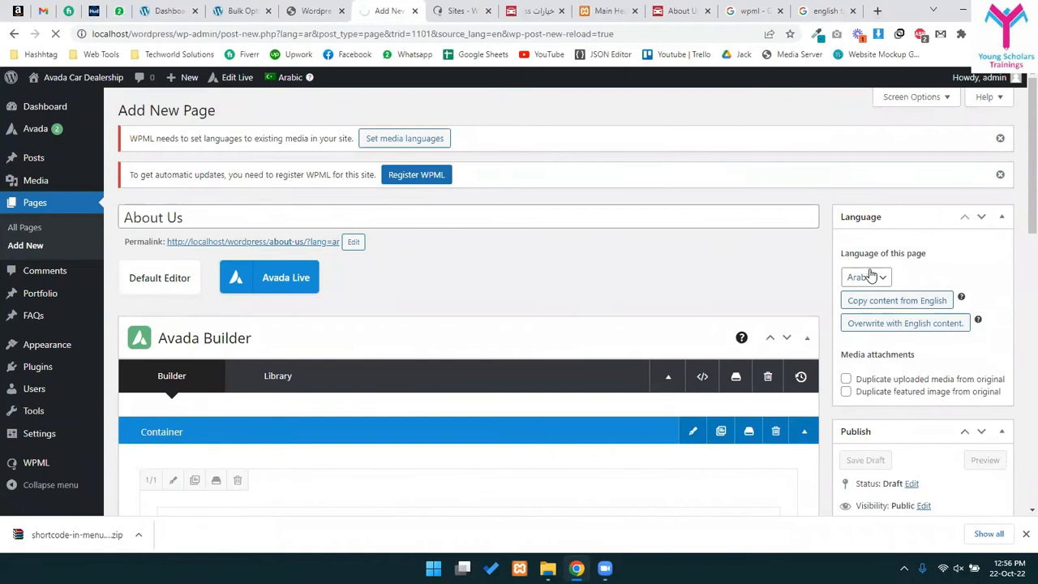
scroll(883, 348, down, 2)
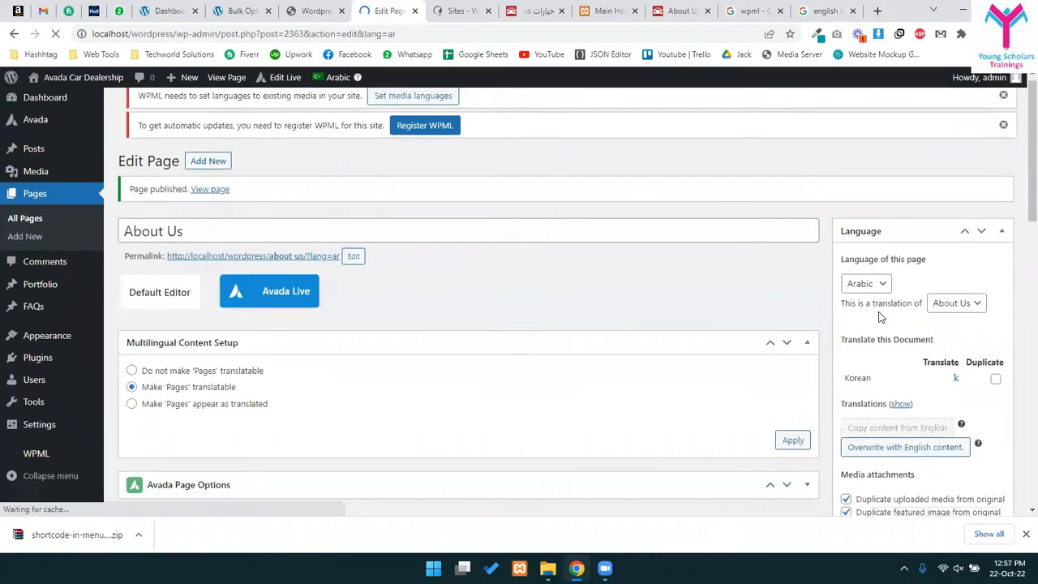
scroll(810, 325, down, 2)
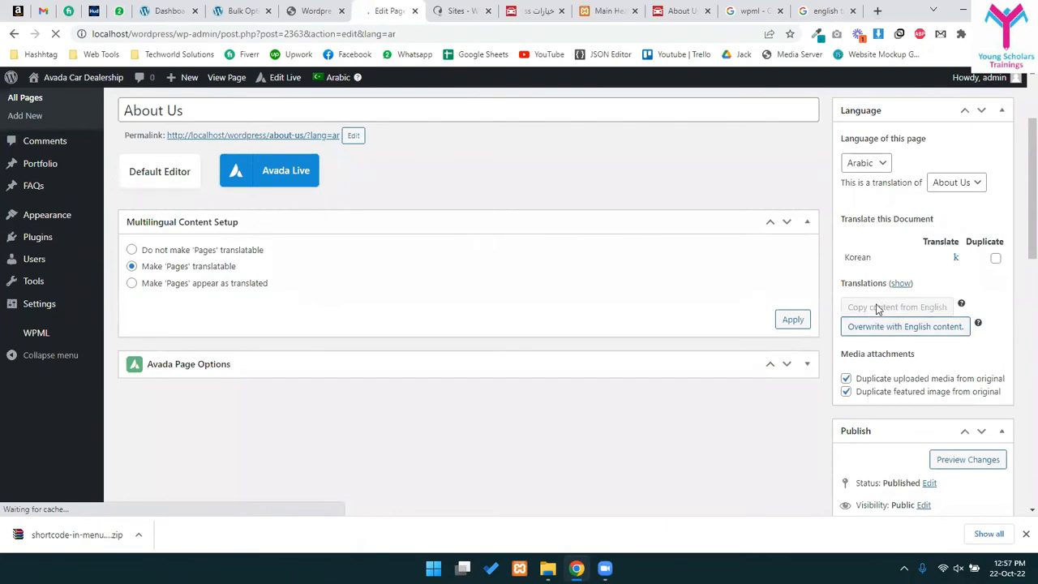
scroll(880, 324, up, 2)
drag(876, 306, 863, 378)
scroll(861, 407, down, 1)
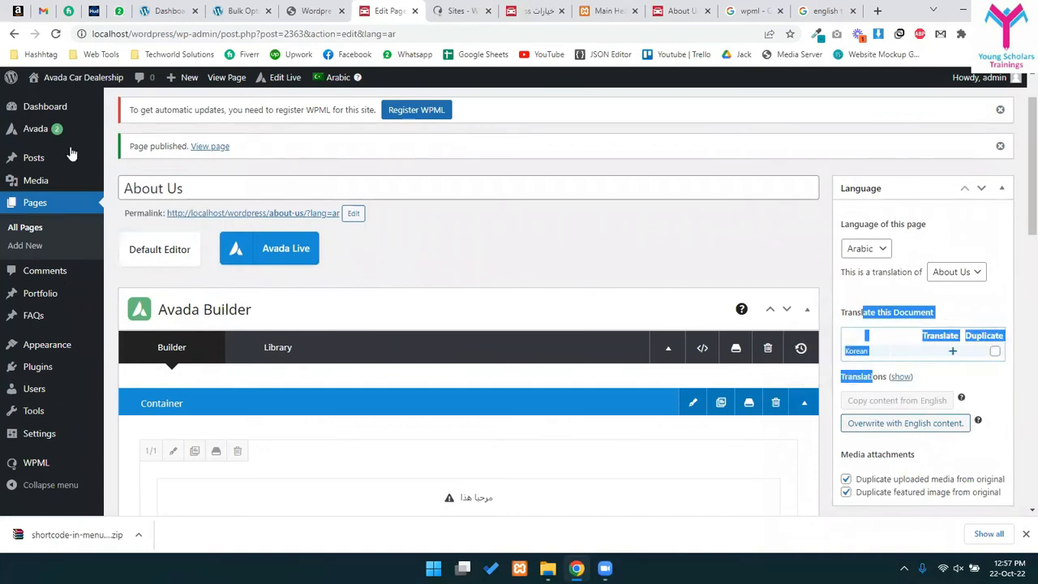
middle_click(78, 81)
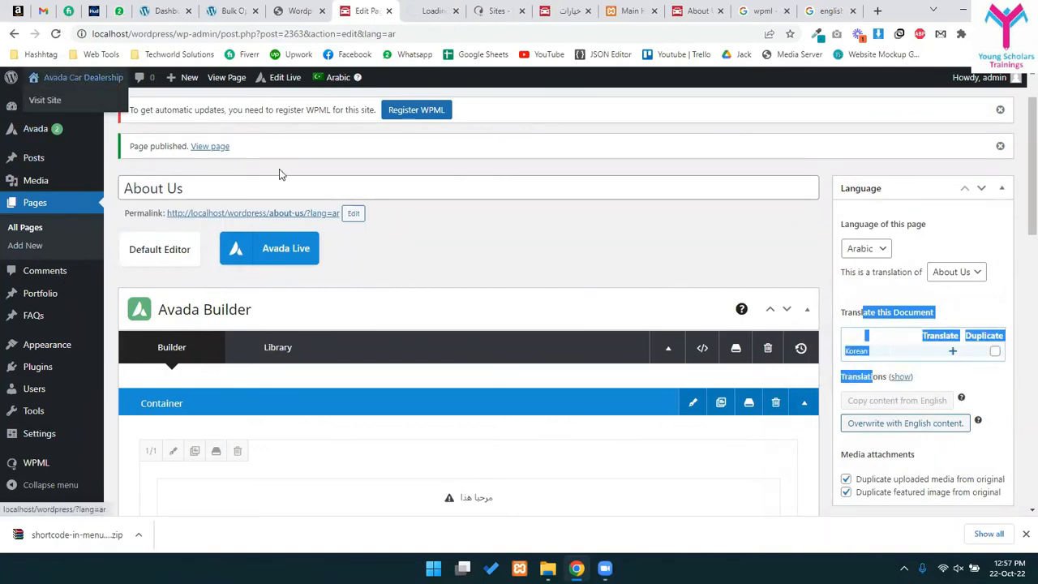
click(426, 11)
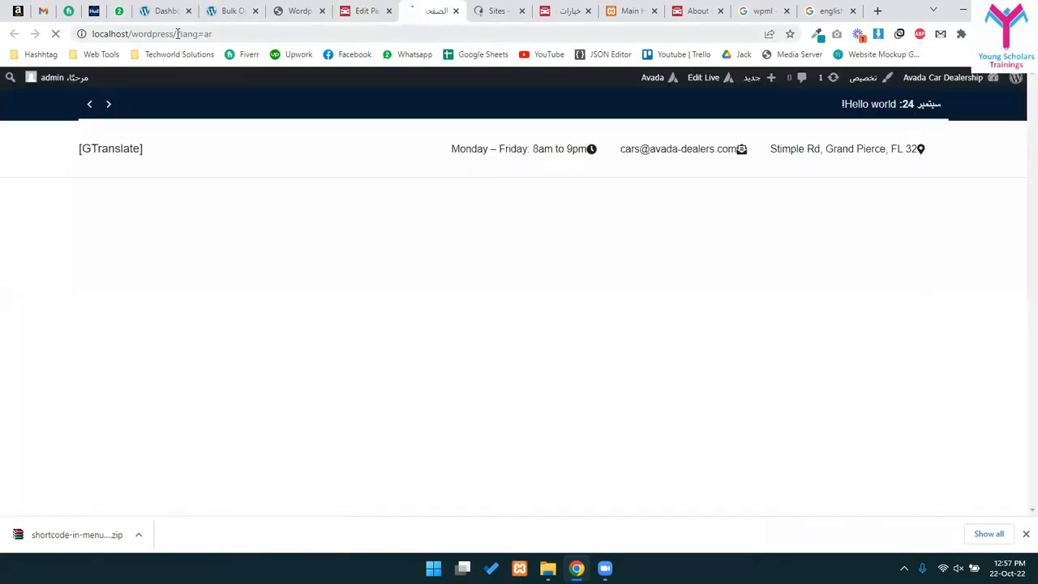
drag(176, 34, 247, 33)
click(217, 34)
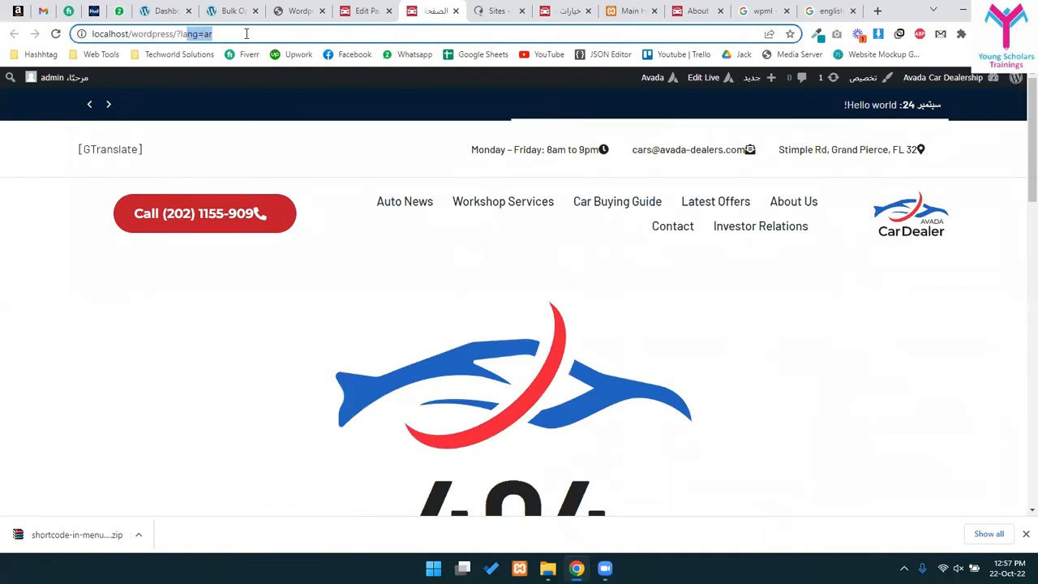
click(247, 33)
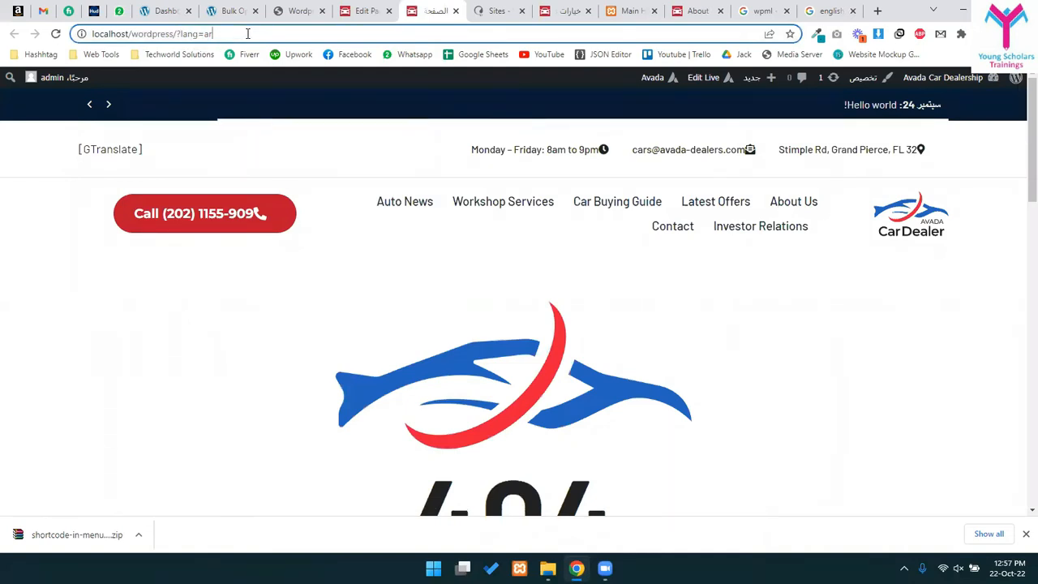
scroll(516, 248, down, 15)
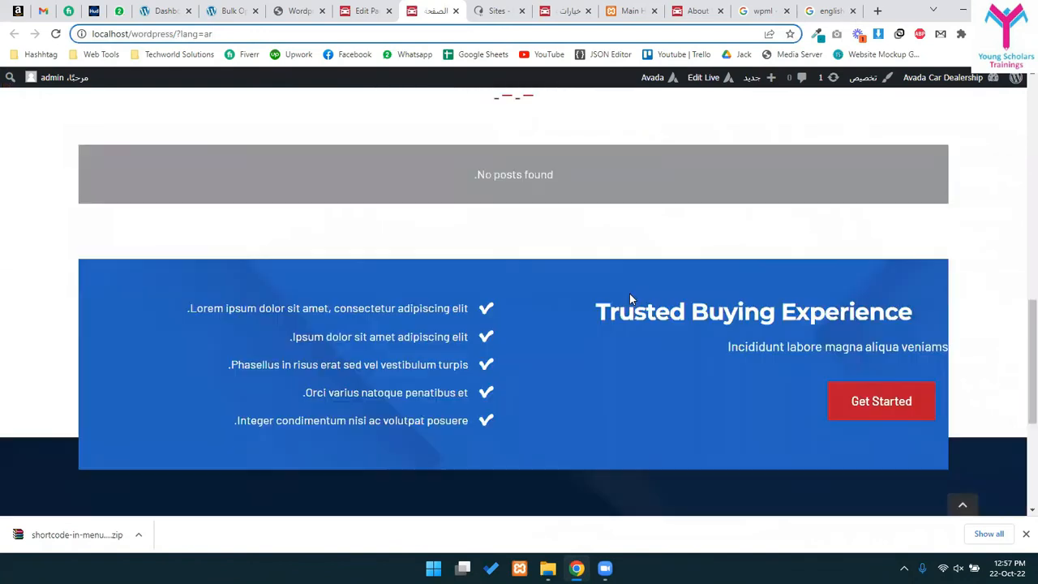
scroll(636, 341, up, 15)
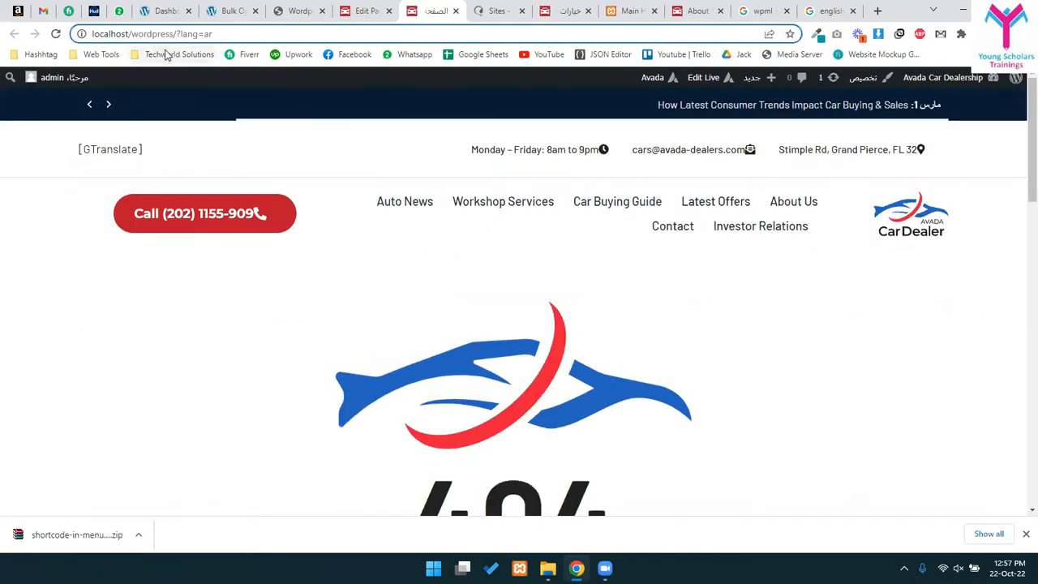
key(ctrl+shift+Left)
key(ctrl+shift+Left)
key(BackSpace)
key(Return)
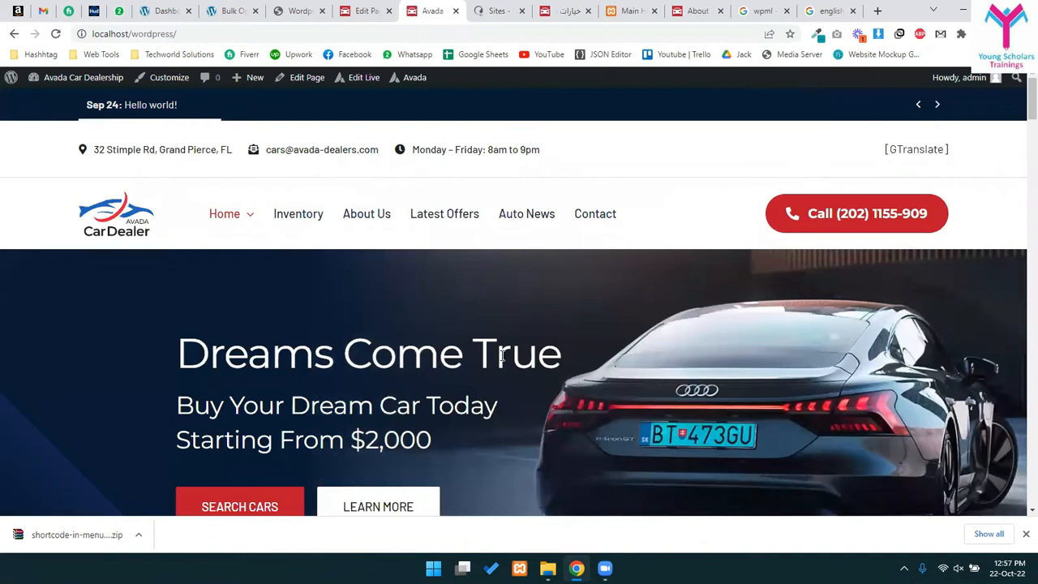
click(371, 224)
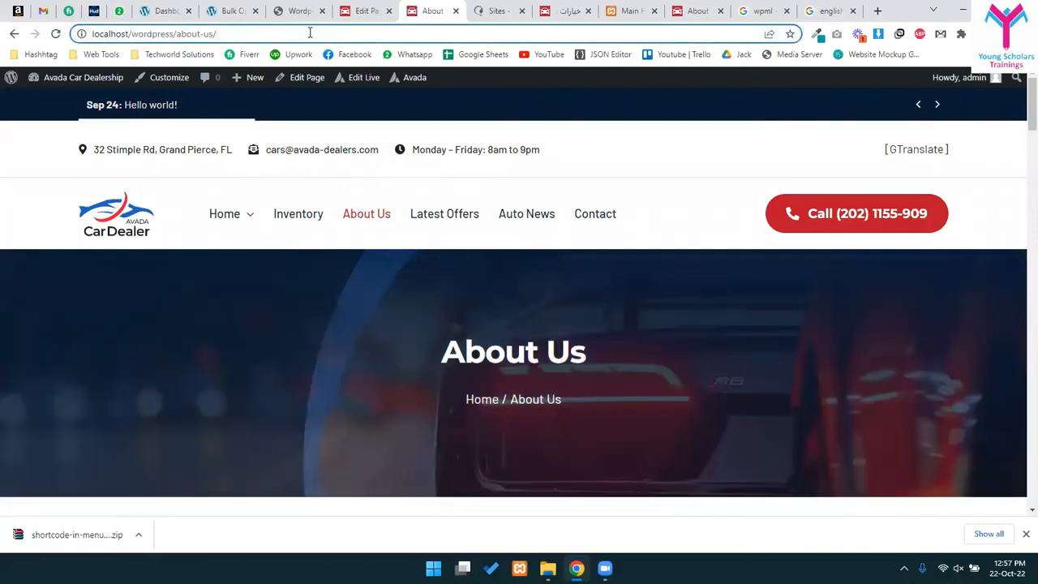
key(BackSpace)
text(?lan)
key(BackSpace)
key(BackSpace)
key(BackSpace)
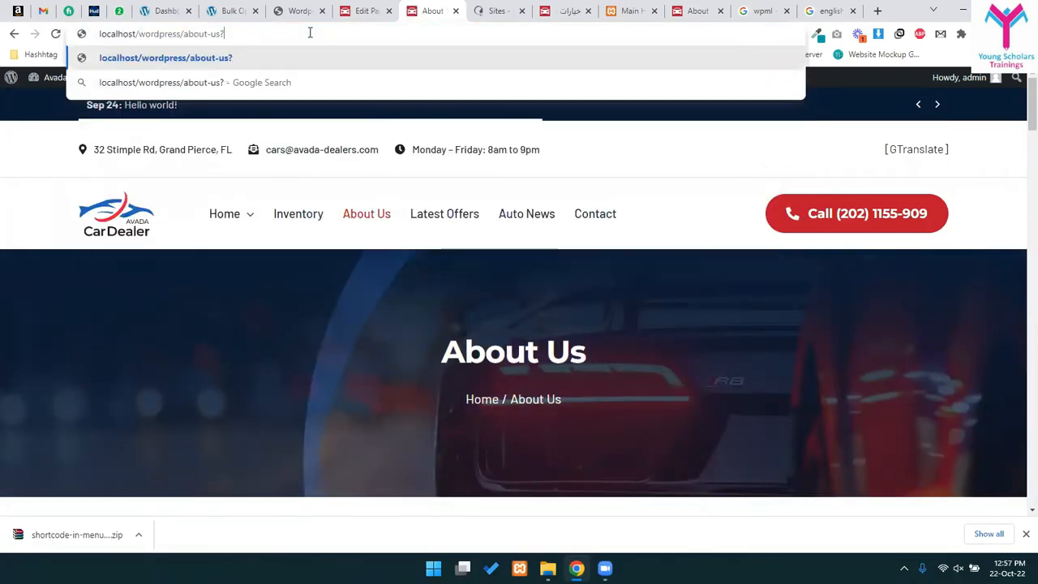
key(BackSpace)
text(?lang=a)
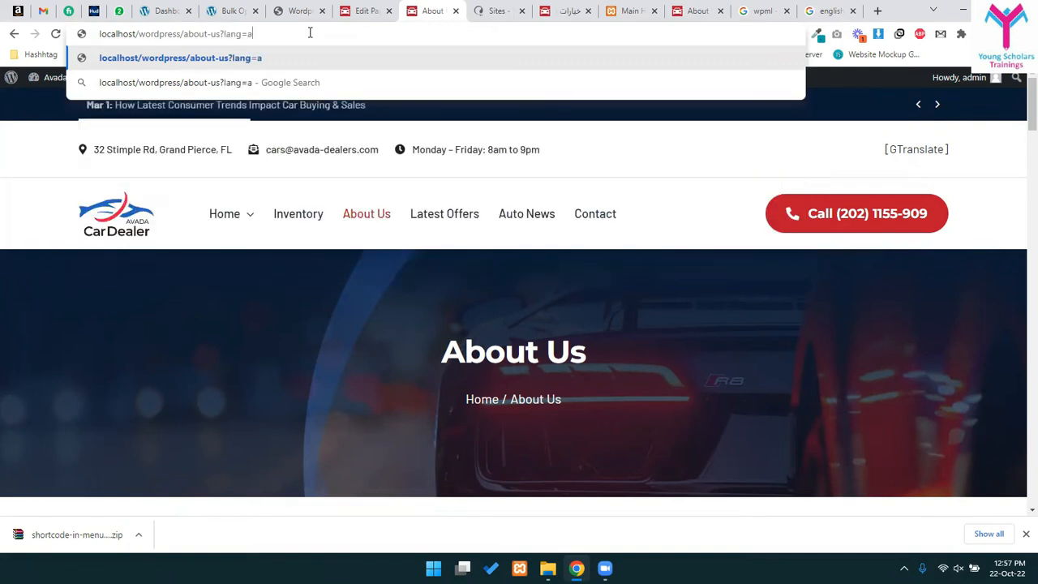
text(r)
key(Return)
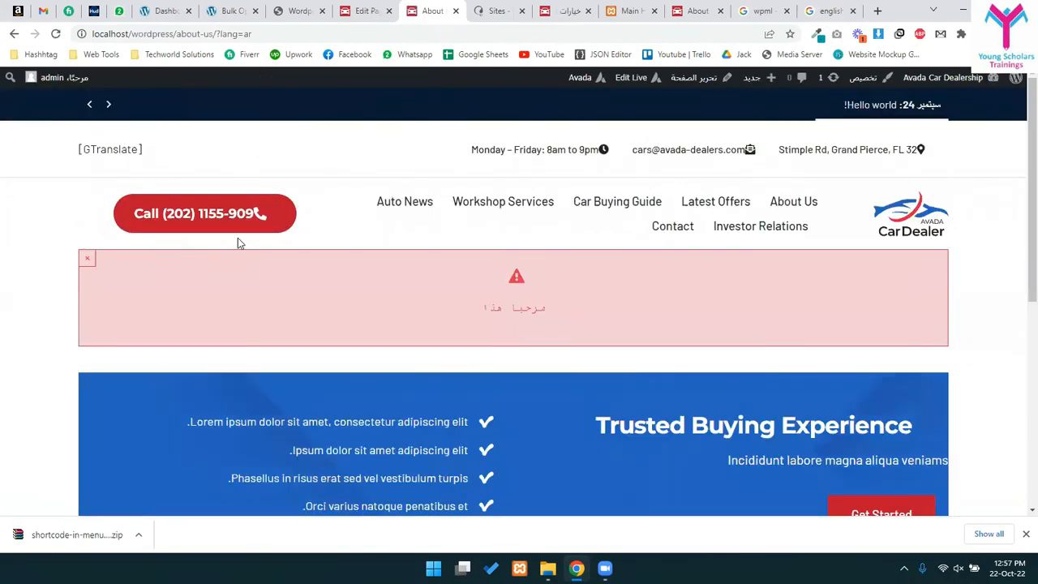
drag(180, 33, 266, 35)
click(227, 34)
click(274, 32)
scroll(510, 451, down, 3)
scroll(535, 292, up, 3)
drag(476, 314, 489, 282)
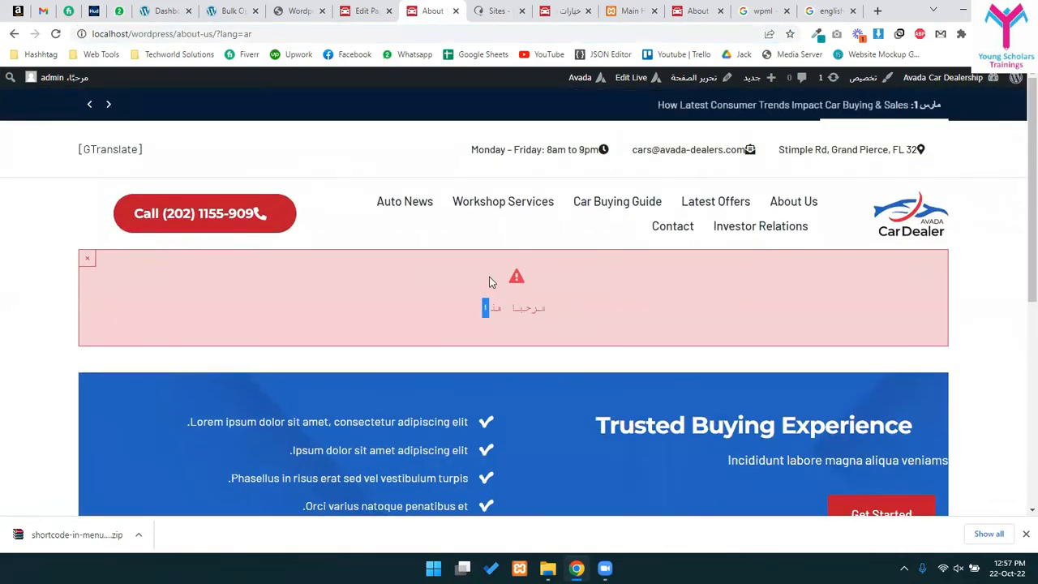
drag(464, 314, 551, 308)
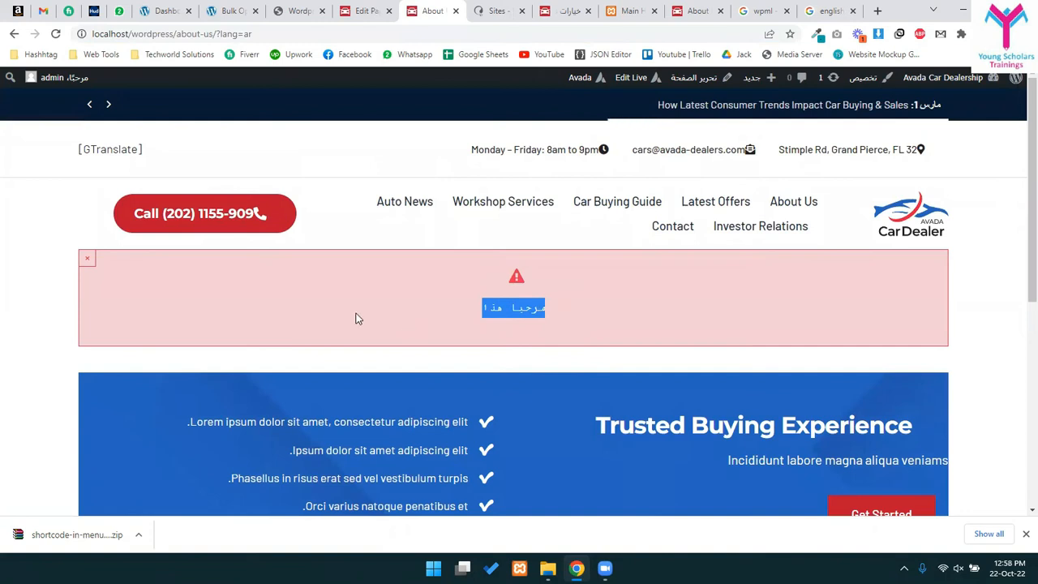
click(89, 261)
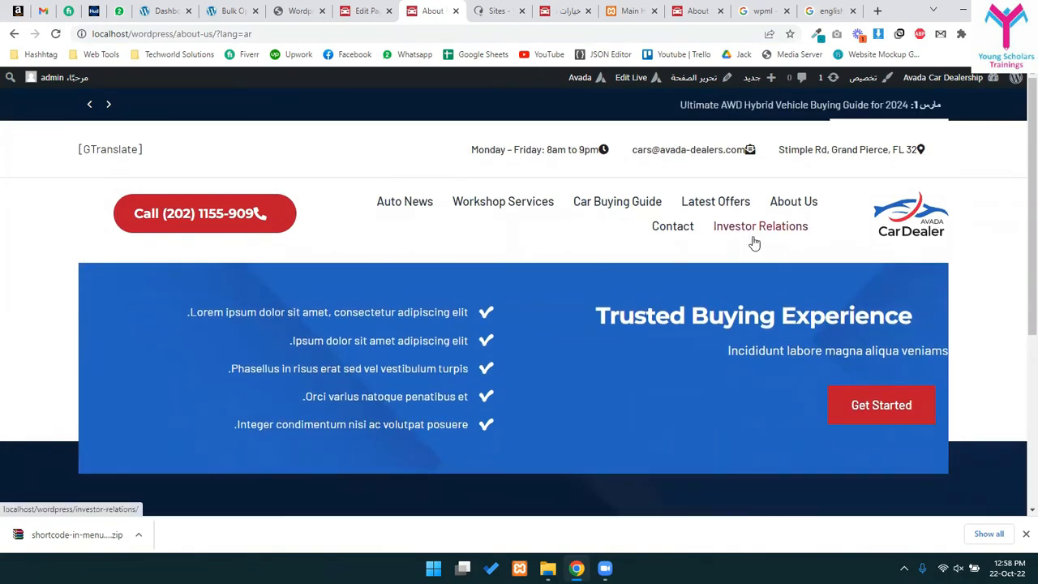
drag(176, 33, 214, 33)
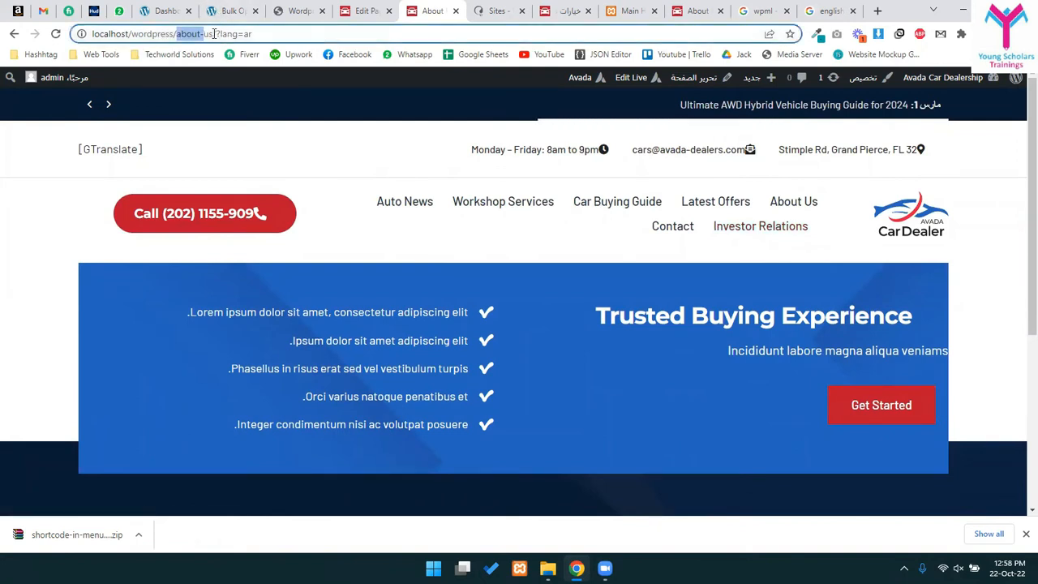
click(234, 33)
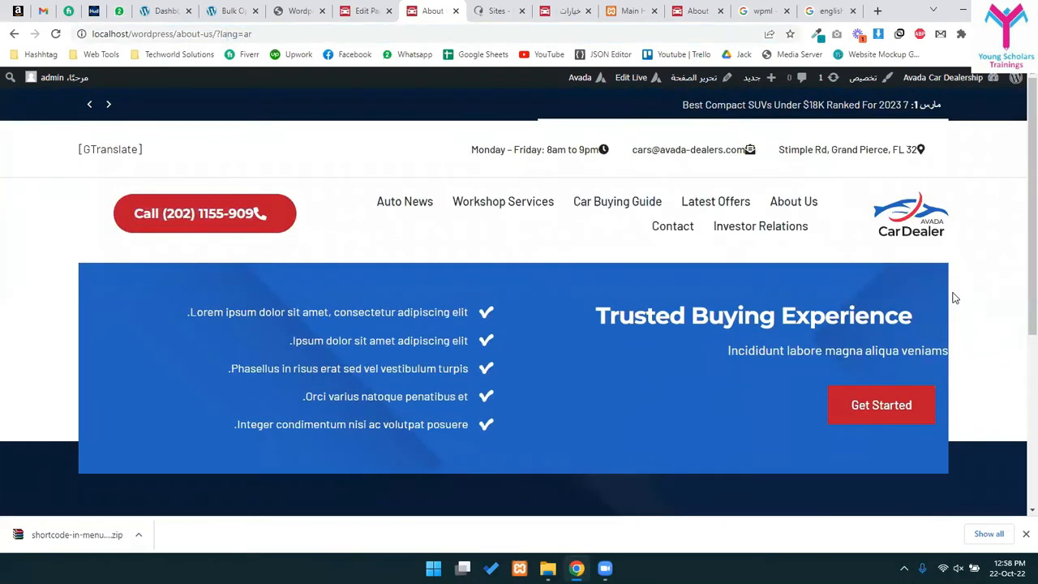
click(385, 7)
click(432, 11)
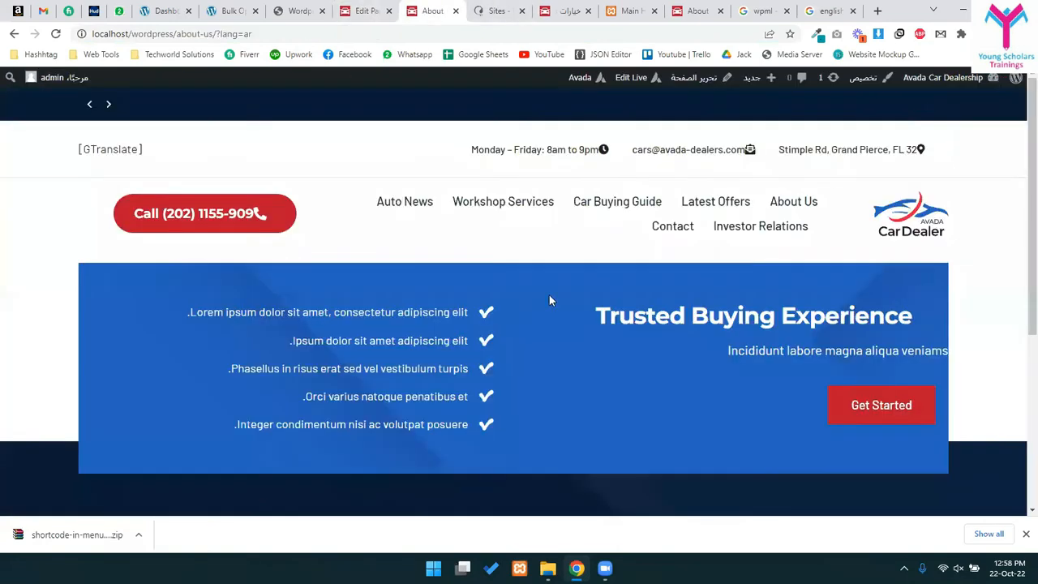
scroll(666, 390, down, 1)
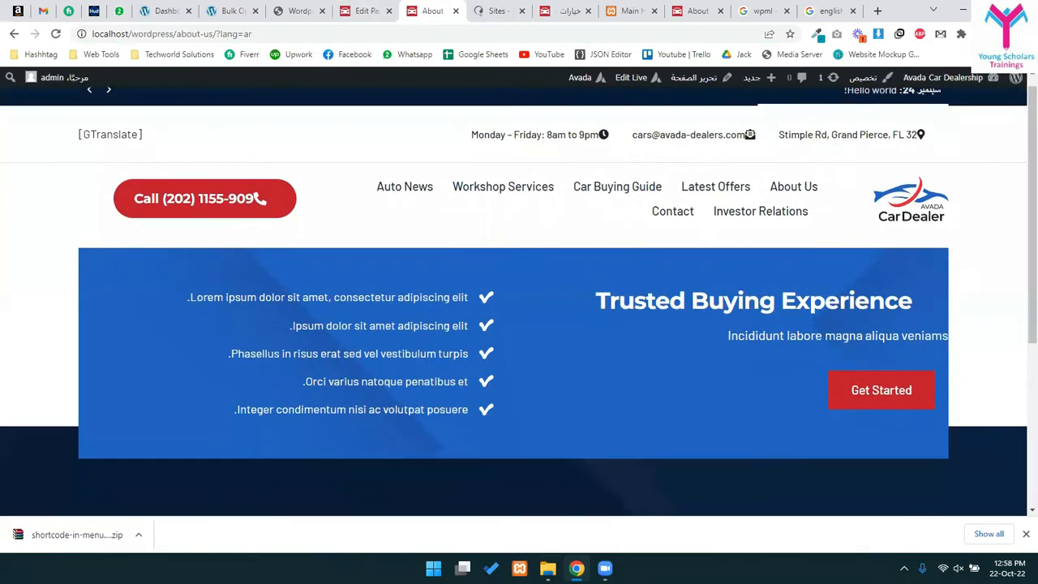
scroll(565, 383, down, 1)
- From the About Us editor, go to Appearance > Menus
click(367, 10)
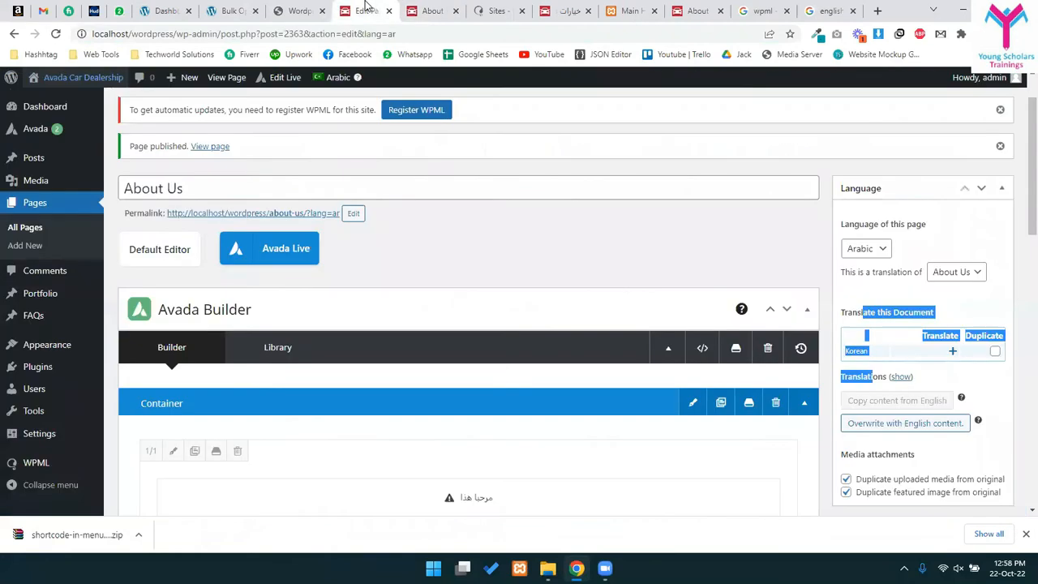
click(711, 214)
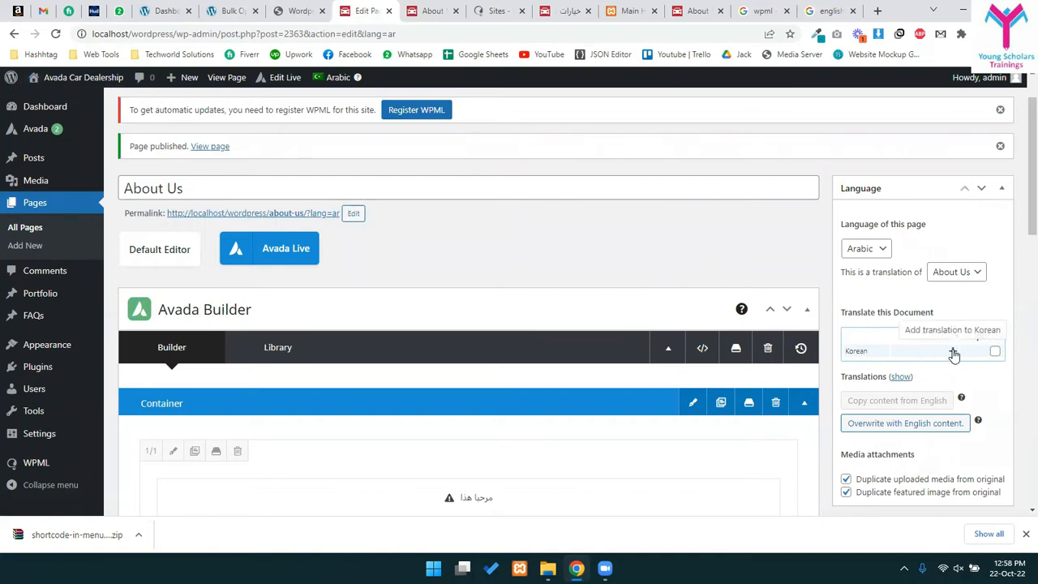
scroll(398, 319, down, 1)
scroll(398, 318, down, 2)
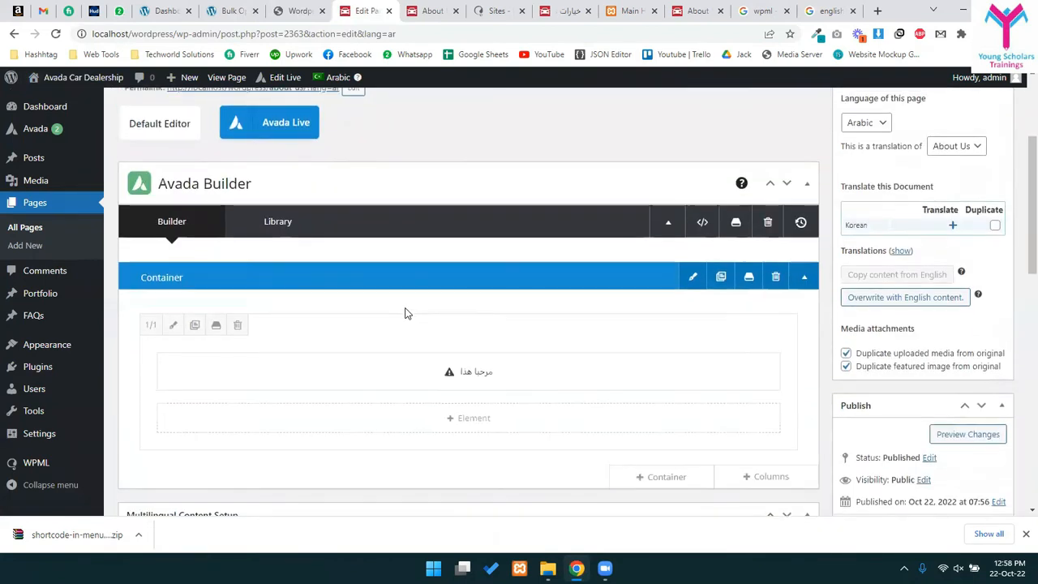
scroll(406, 313, up, 4)
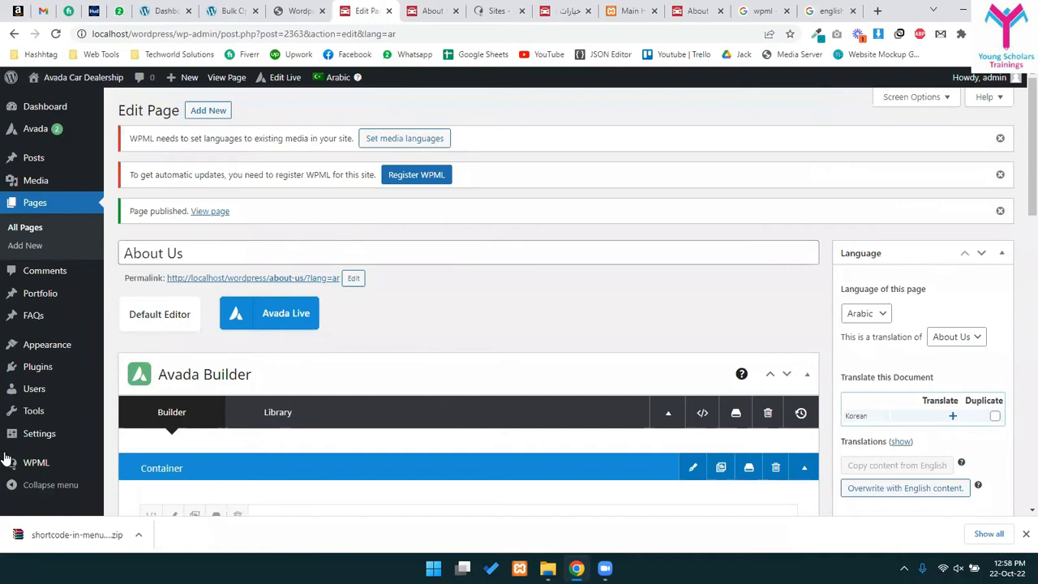
scroll(12, 406, down, 2)
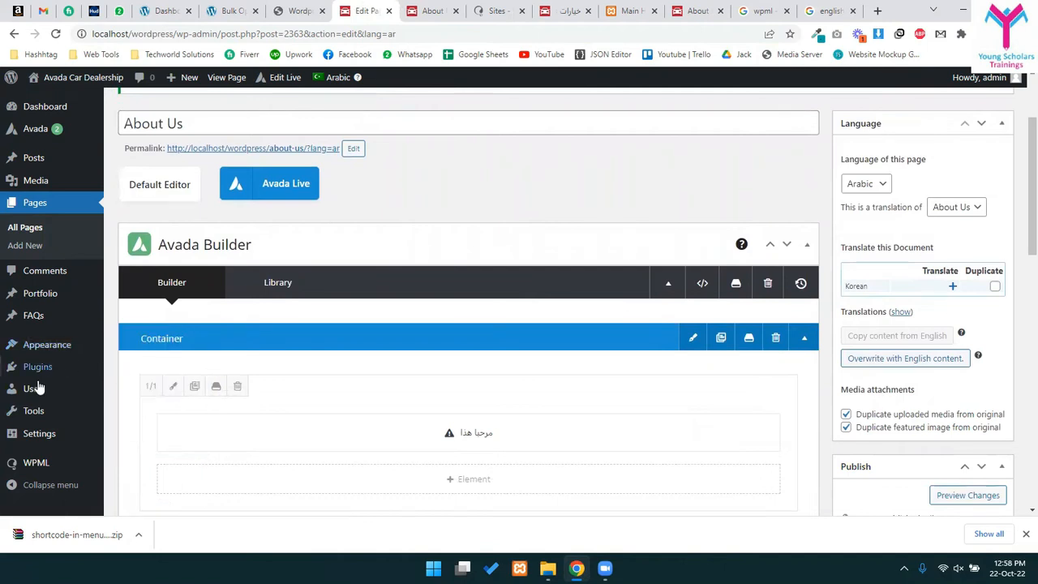
mouse_move(47, 345)
click(130, 403)
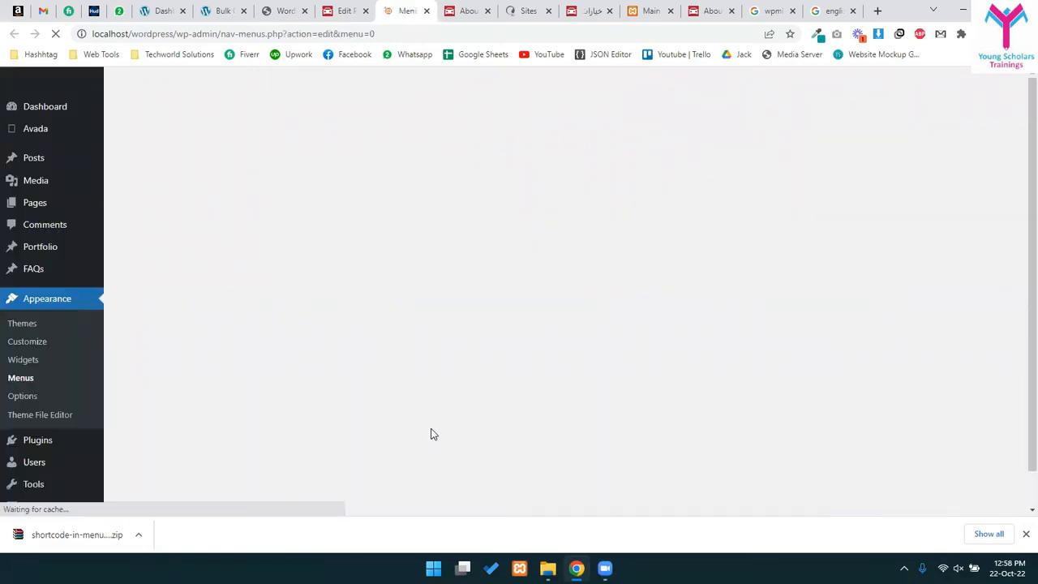
- Check the English main menu's name, then switch menu editing to Arabic
scroll(467, 375, down, 2)
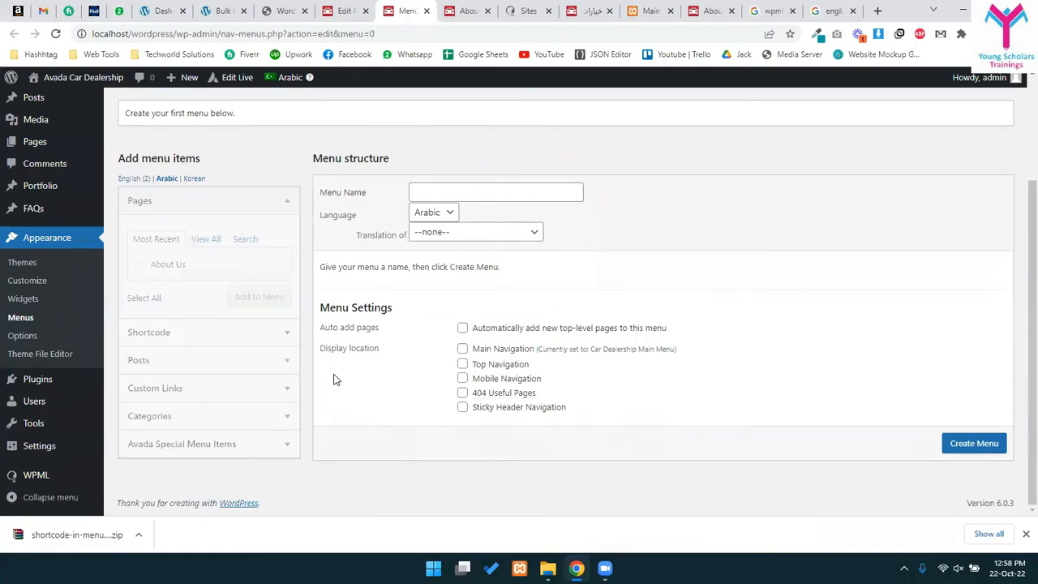
scroll(337, 379, up, 2)
click(138, 310)
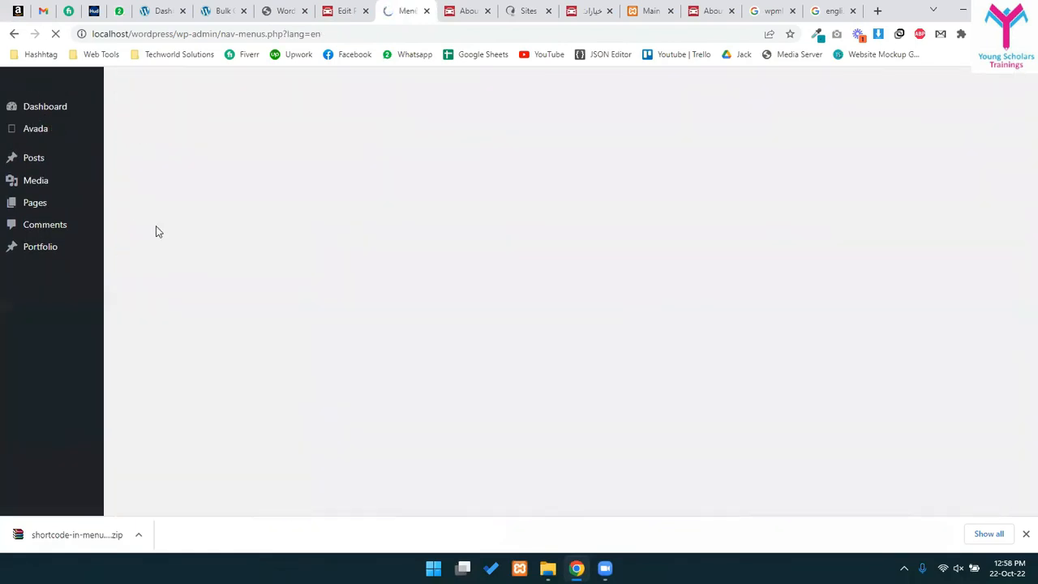
scroll(426, 314, down, 4)
scroll(389, 365, up, 1)
scroll(280, 477, down, 3)
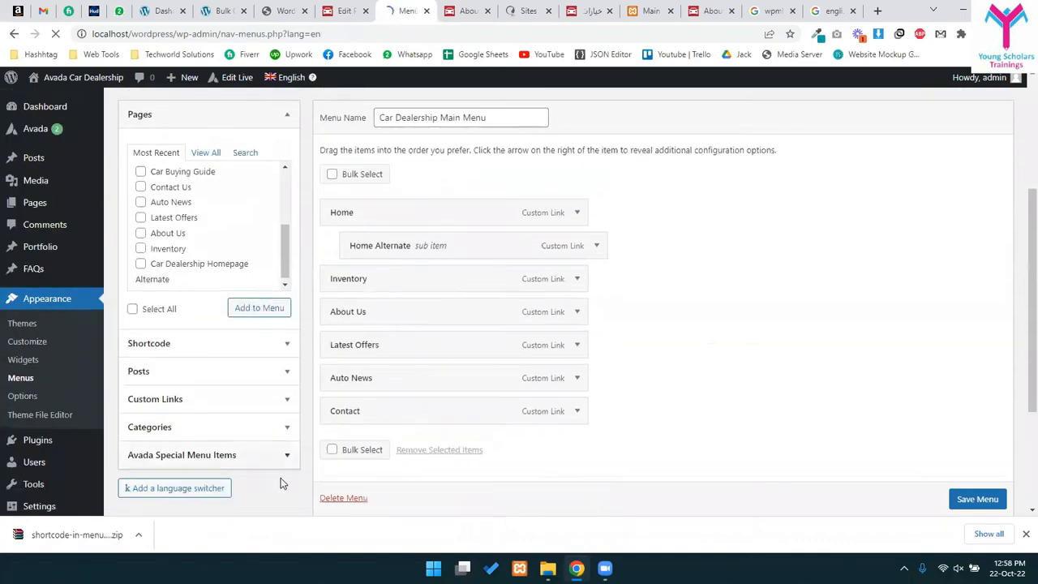
scroll(241, 422, up, 4)
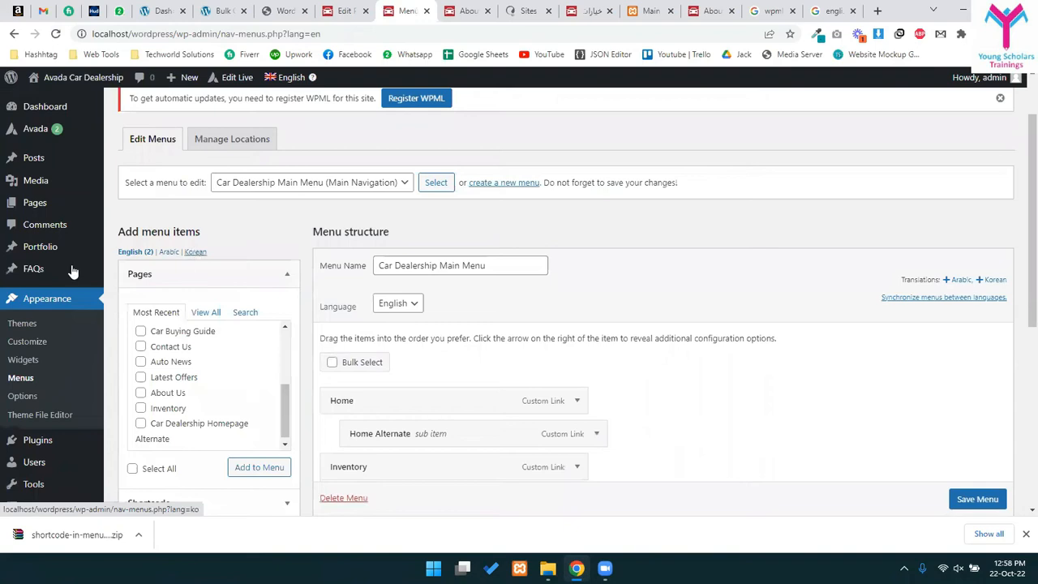
click(421, 263)
click(484, 261)
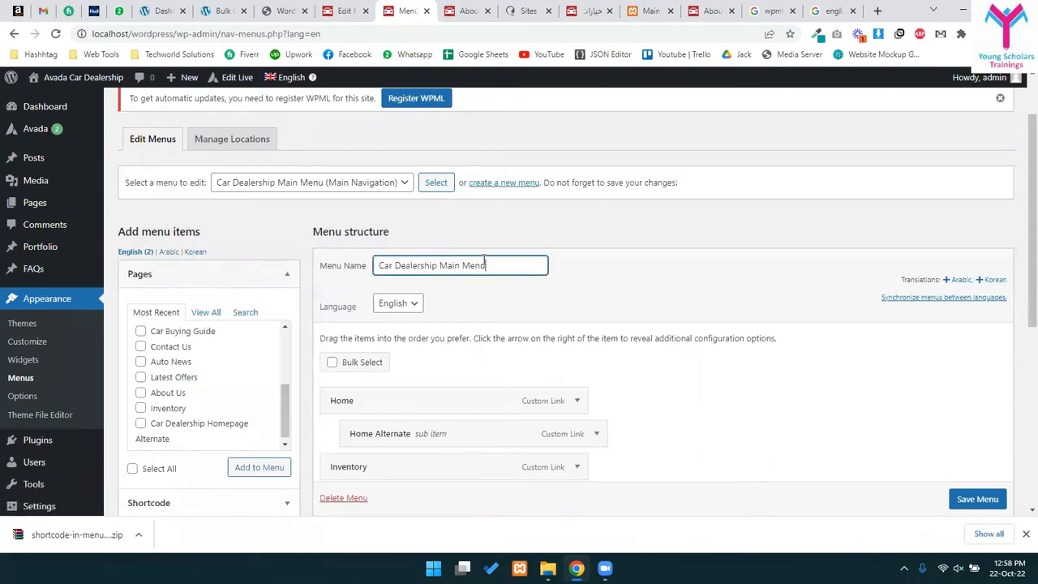
scroll(488, 316, down, 3)
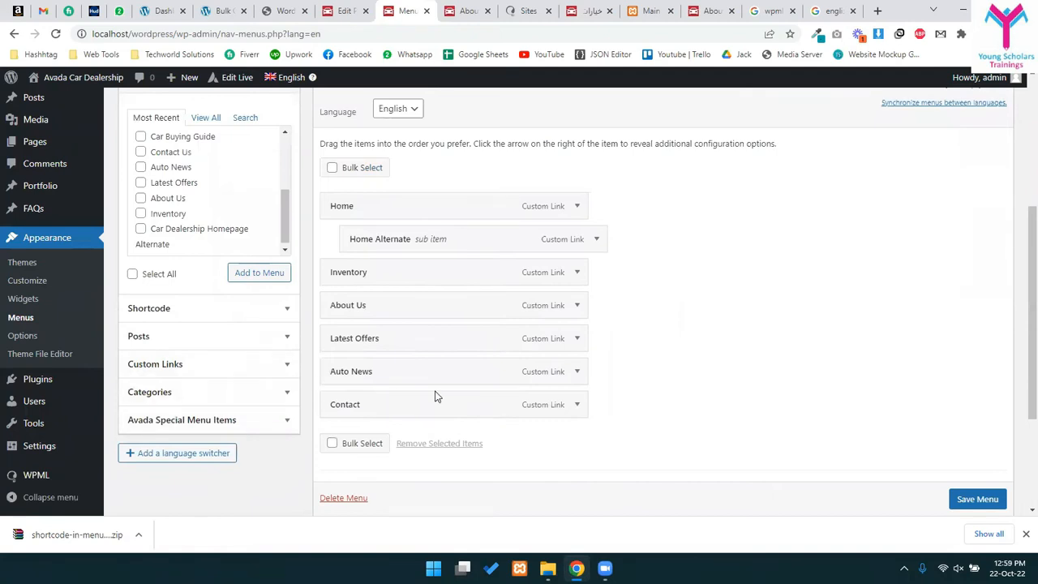
scroll(438, 352, up, 4)
click(169, 330)
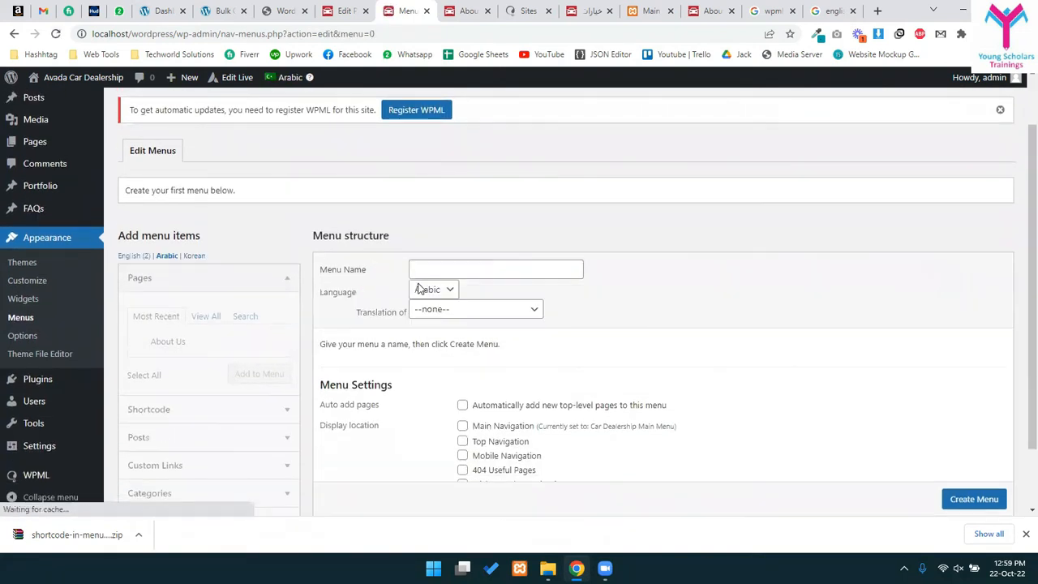
- Create an Arabic 'Main Menu' translating Car Dealership Main Menu, assigned to Main Navigation
click(438, 272)
text(Main Meny)
key(BackSpace)
text(u)
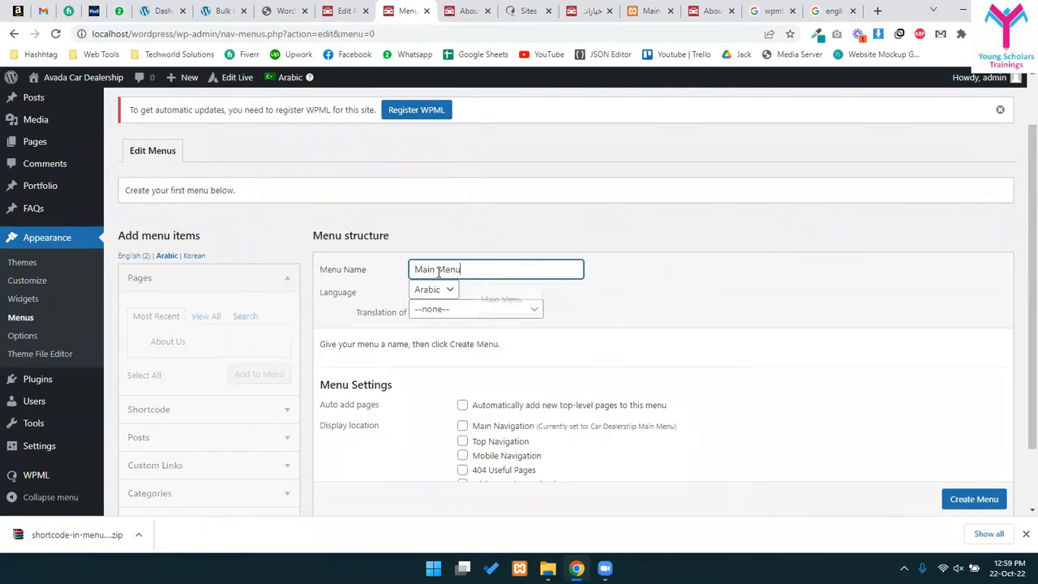
click(520, 310)
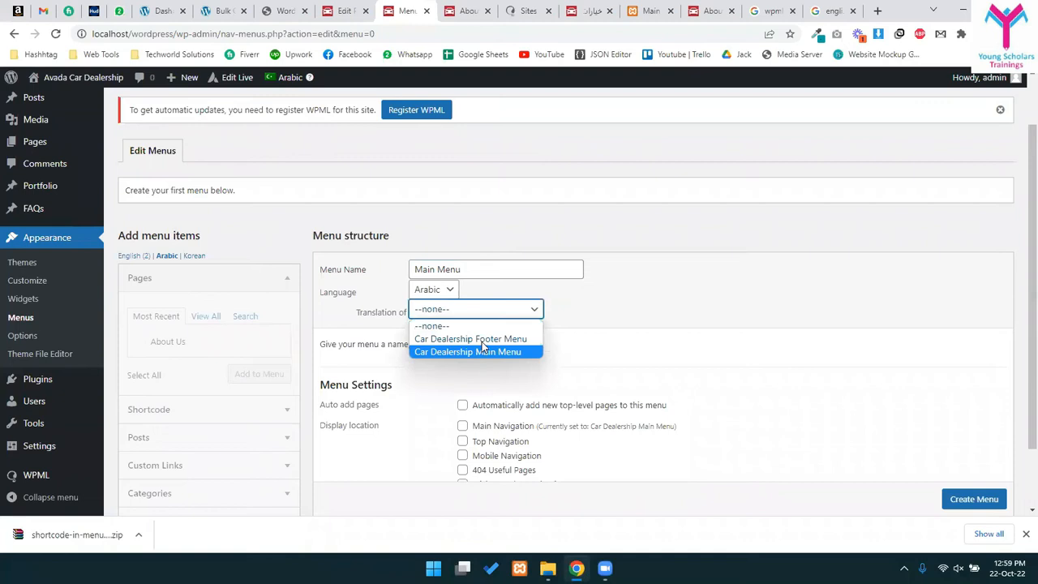
click(483, 351)
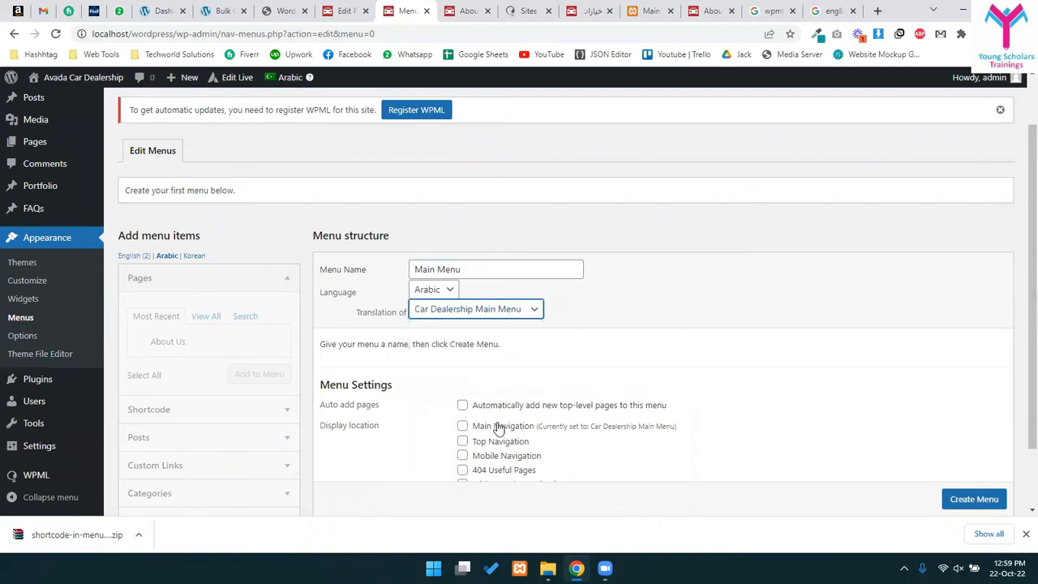
scroll(495, 430, down, 2)
click(462, 349)
click(972, 443)
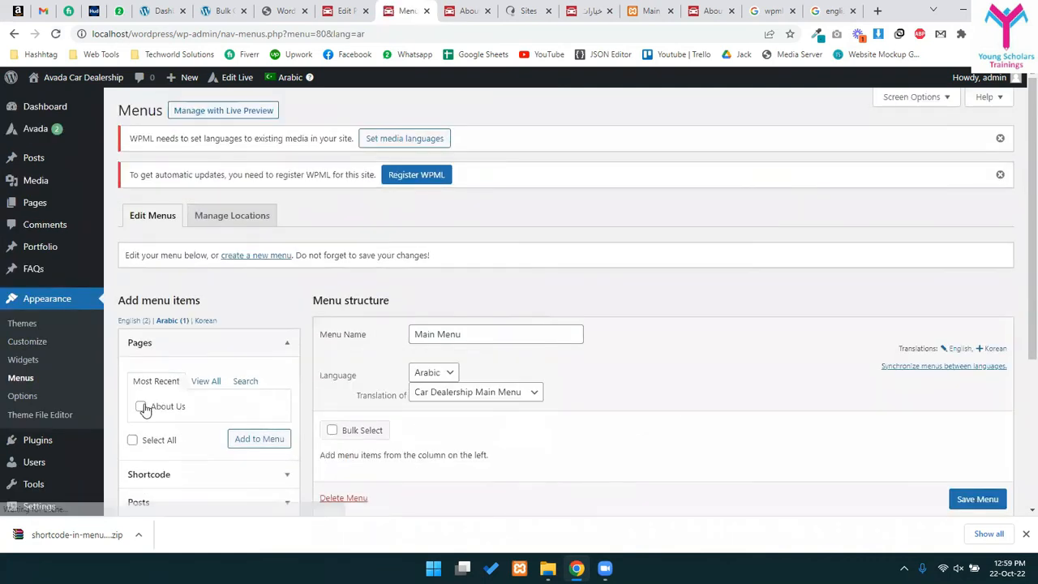
- Add the About Us page to the Arabic Main Menu
scroll(177, 280, down, 3)
click(205, 188)
click(149, 187)
click(139, 212)
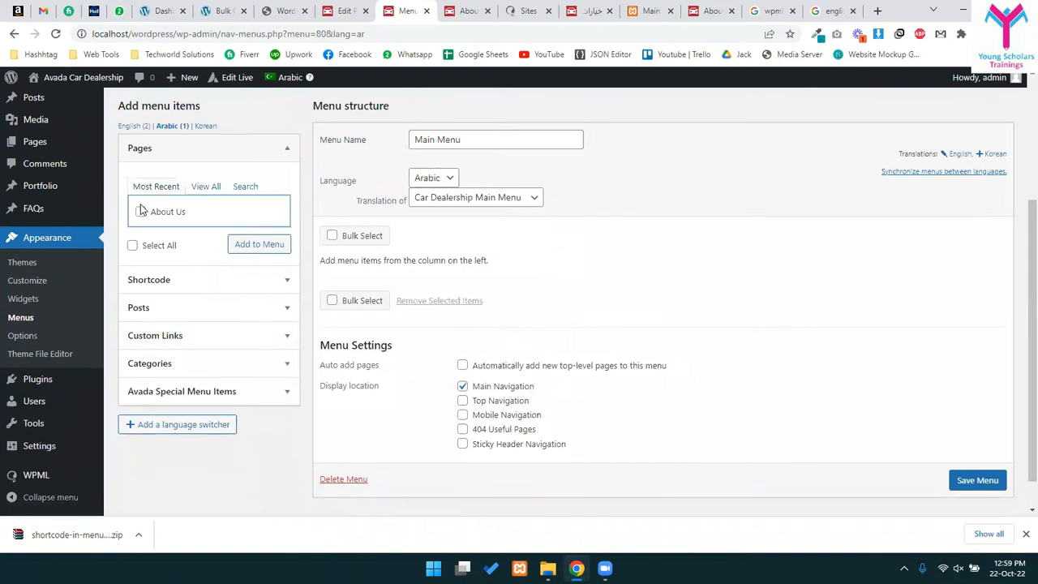
click(141, 213)
click(259, 245)
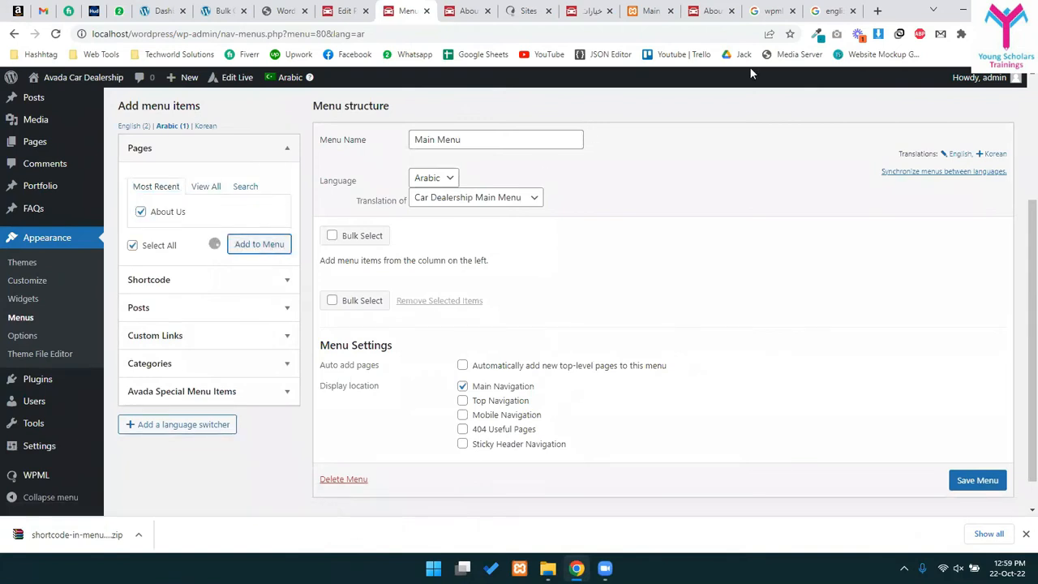
click(833, 11)
click(223, 255)
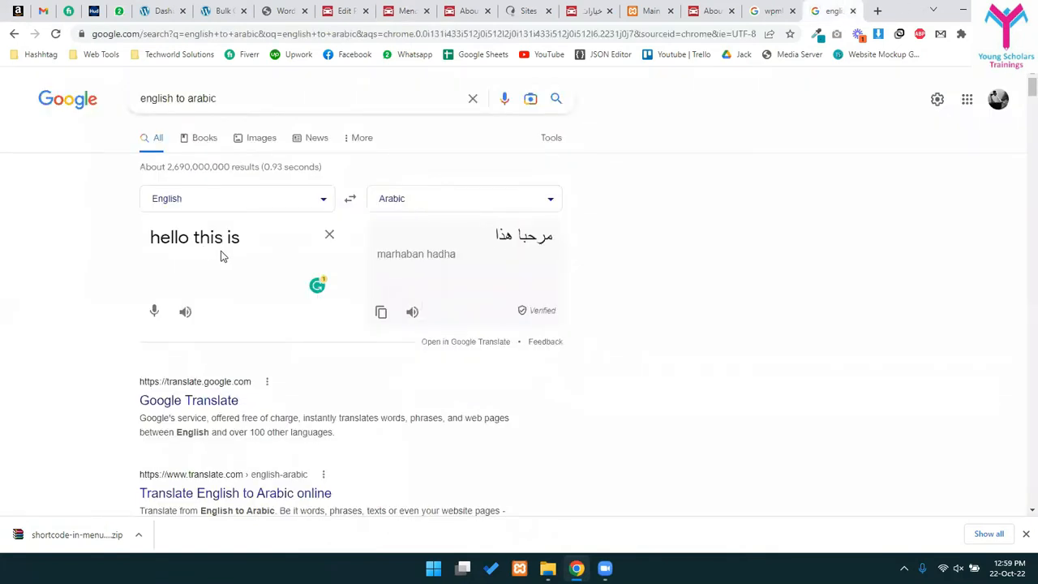
- Translate 'About' into Arabic and select the result معلومات عنا
key(ctrl+a)
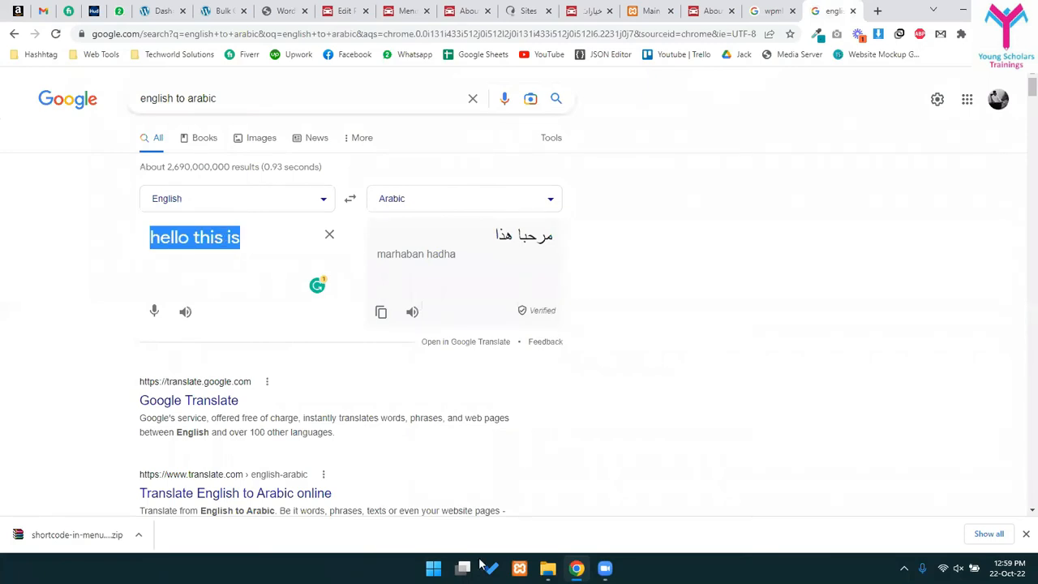
click(191, 199)
click(548, 204)
key(ctrl+a)
text(ABou)
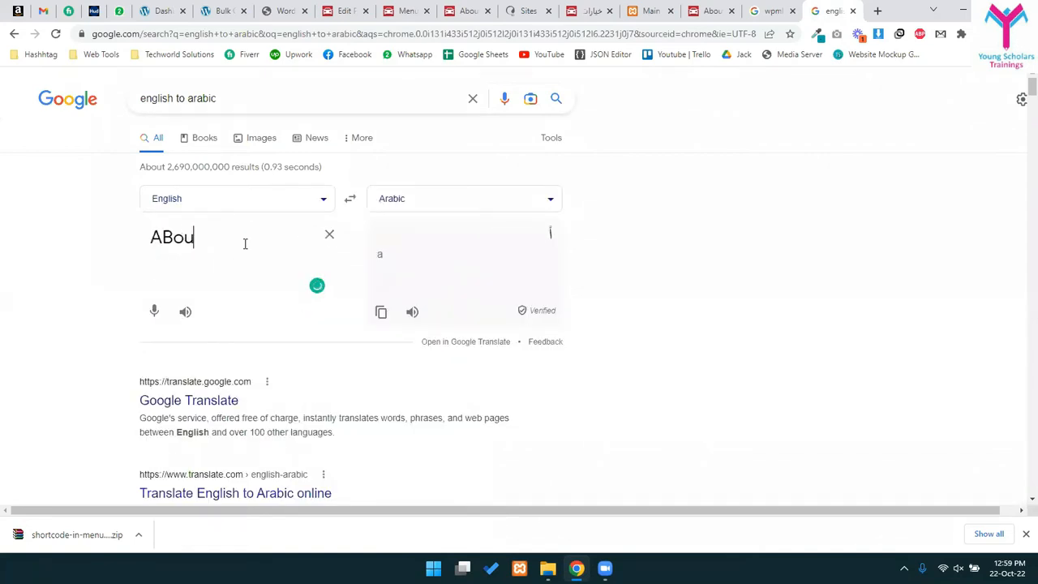
key(BackSpace)
key(BackSpace)
key(BackSpace)
text(bo)
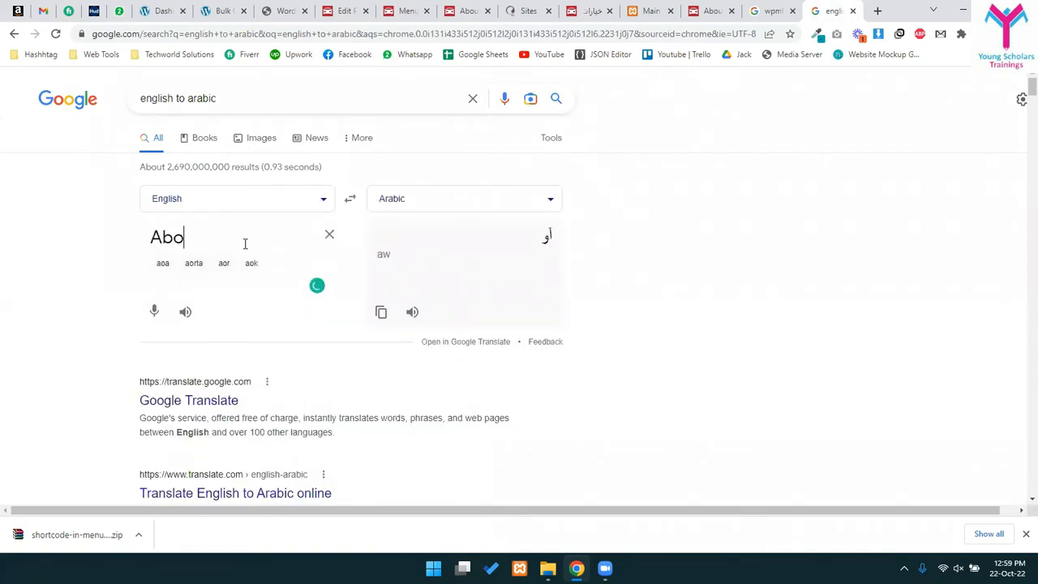
drag(477, 235, 575, 236)
key(ctrl+c)
- Go through the browser tabs back to the WordPress menu editor
click(780, 10)
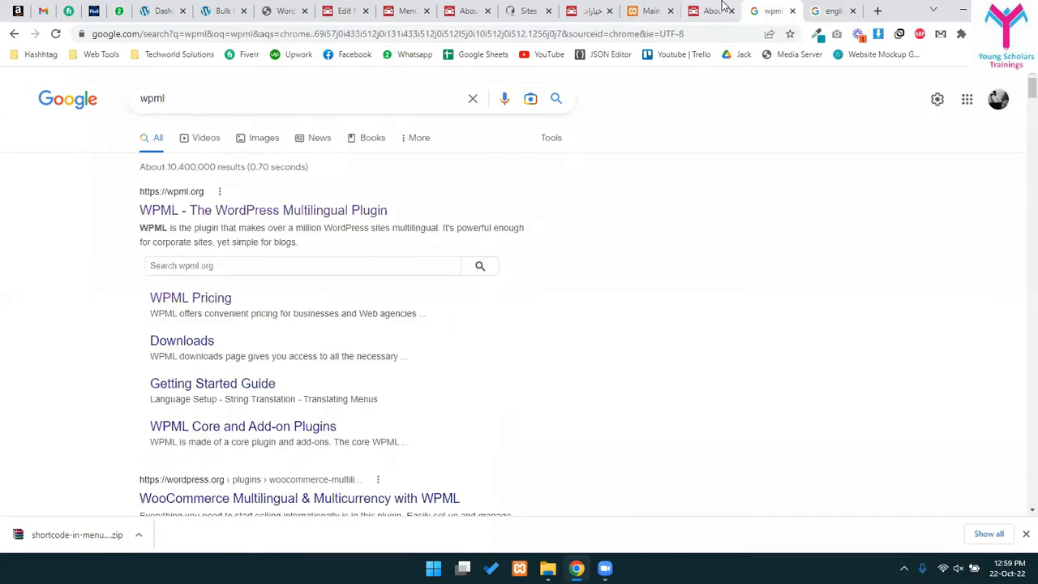
click(715, 10)
click(592, 10)
click(648, 9)
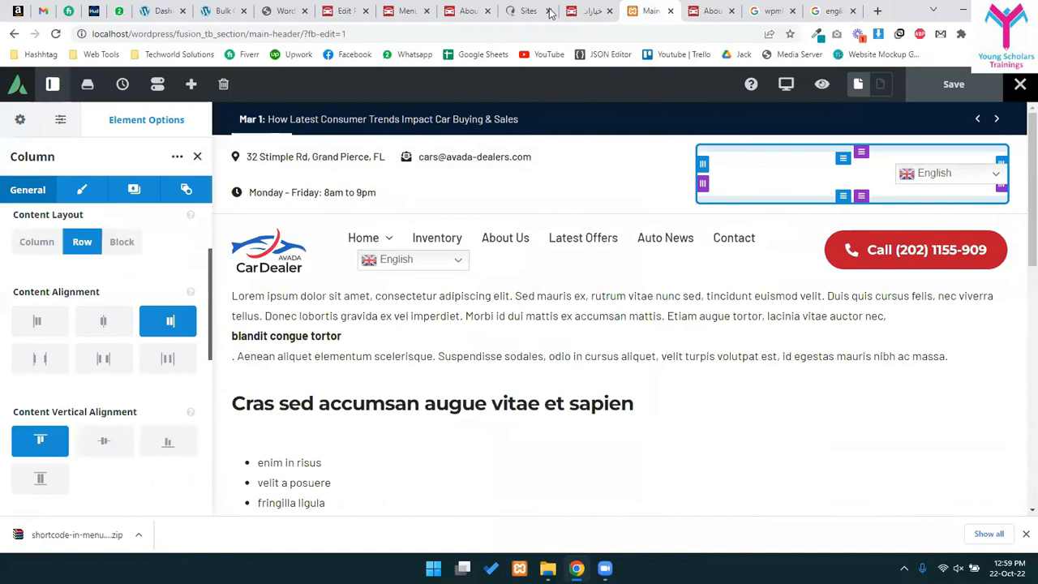
click(472, 7)
click(413, 7)
click(335, 6)
click(408, 8)
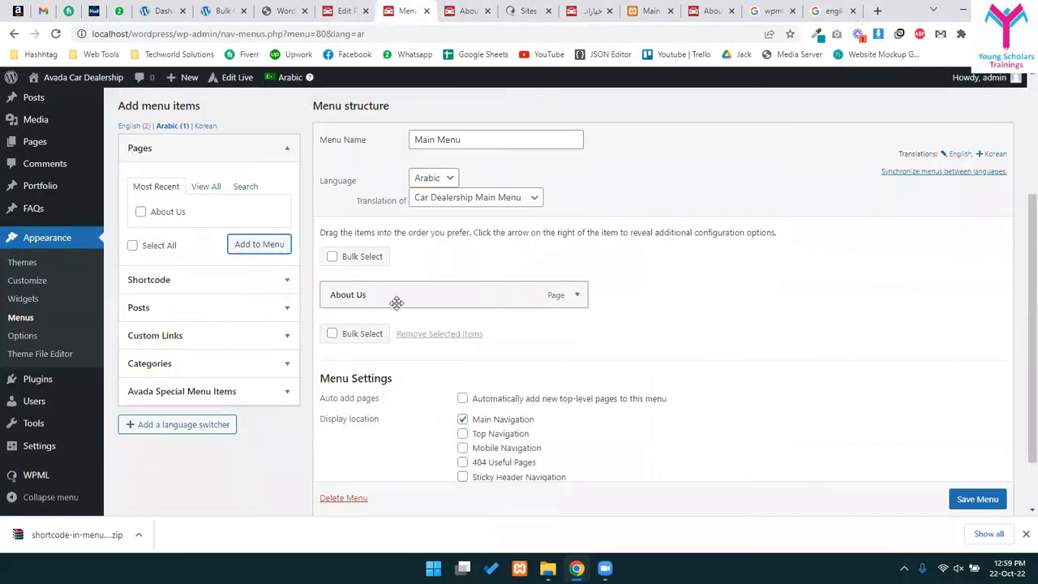
- Relabel the About Us menu item as معلومات عنا and save the menu
click(577, 296)
click(406, 342)
key(ctrl+a)
key(ctrl+v)
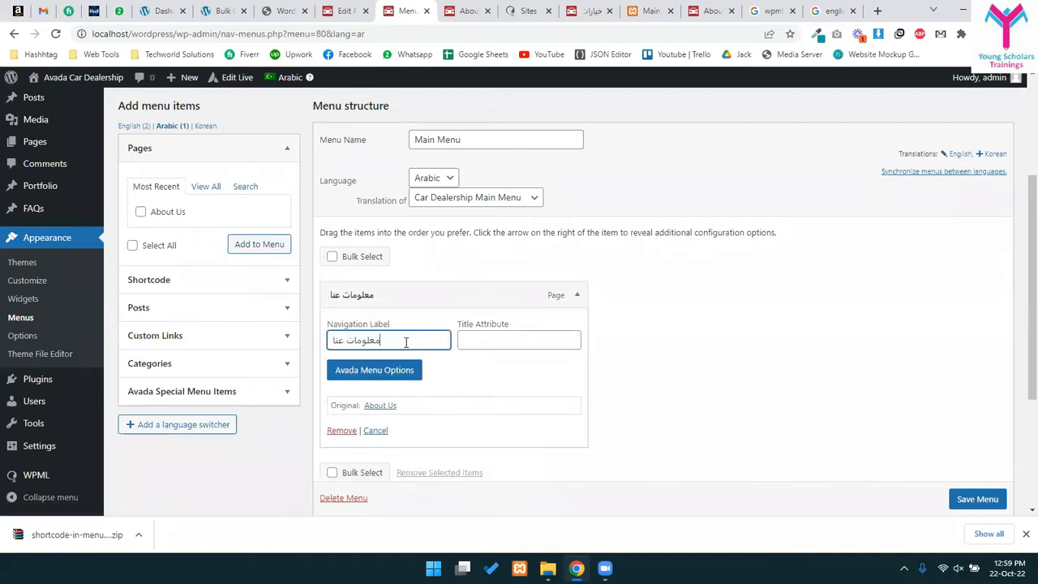
scroll(975, 497, down, 1)
click(965, 498)
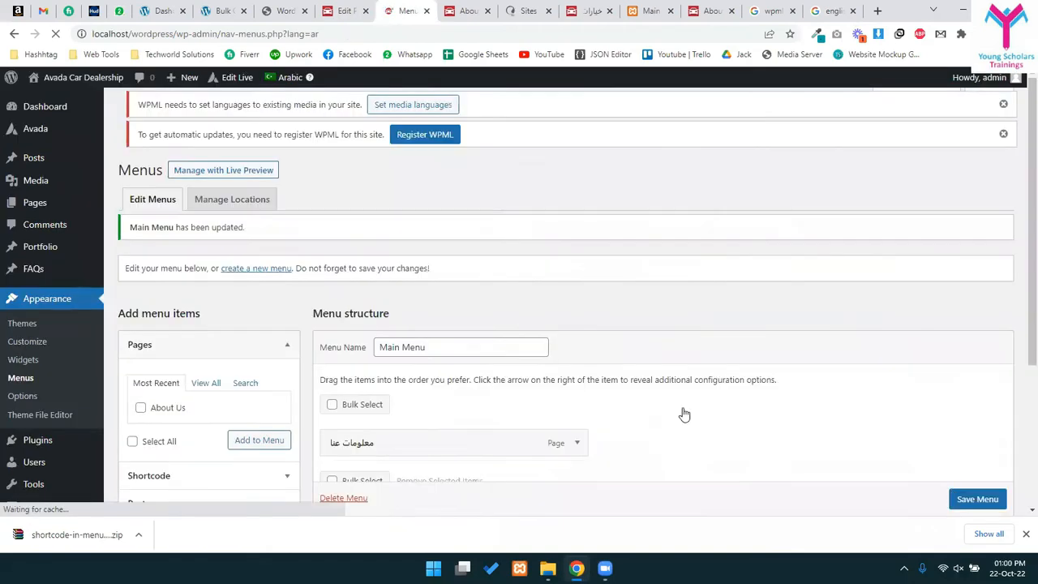
- Reload the Arabic About Us page to confirm the header menu shows معلومات عنا
click(466, 10)
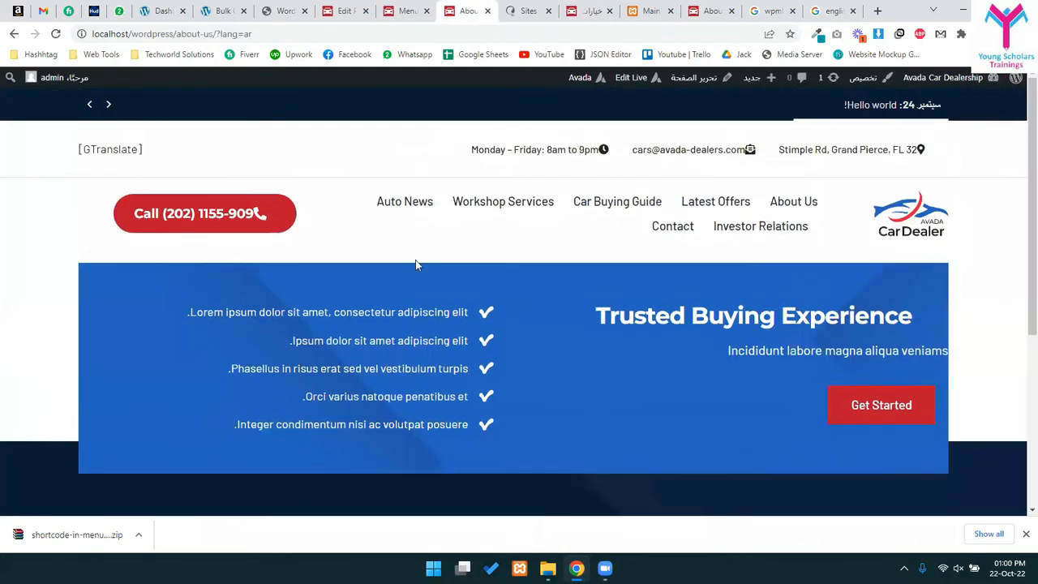
key(F5)
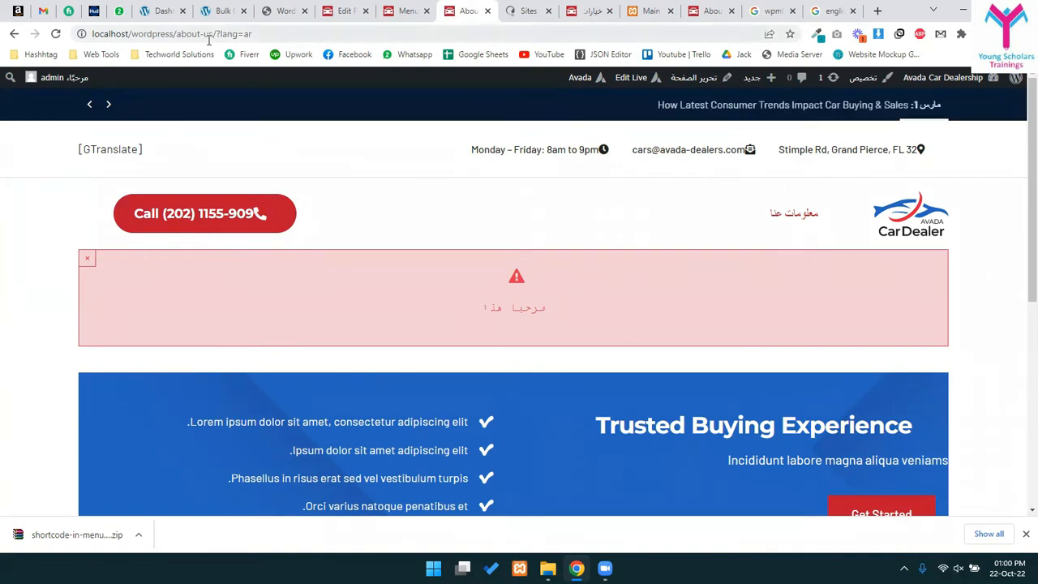
drag(209, 36, 320, 36)
click(320, 36)
drag(752, 226, 845, 232)
click(788, 271)
click(407, 10)
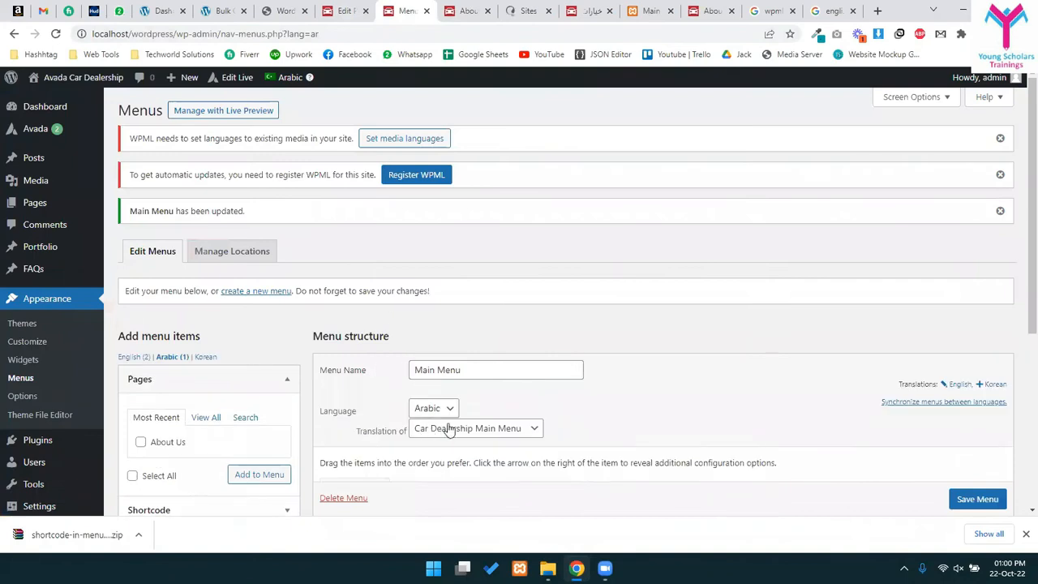
- In WPML > Languages, begin adding a new language switcher to a menu
scroll(456, 423, down, 5)
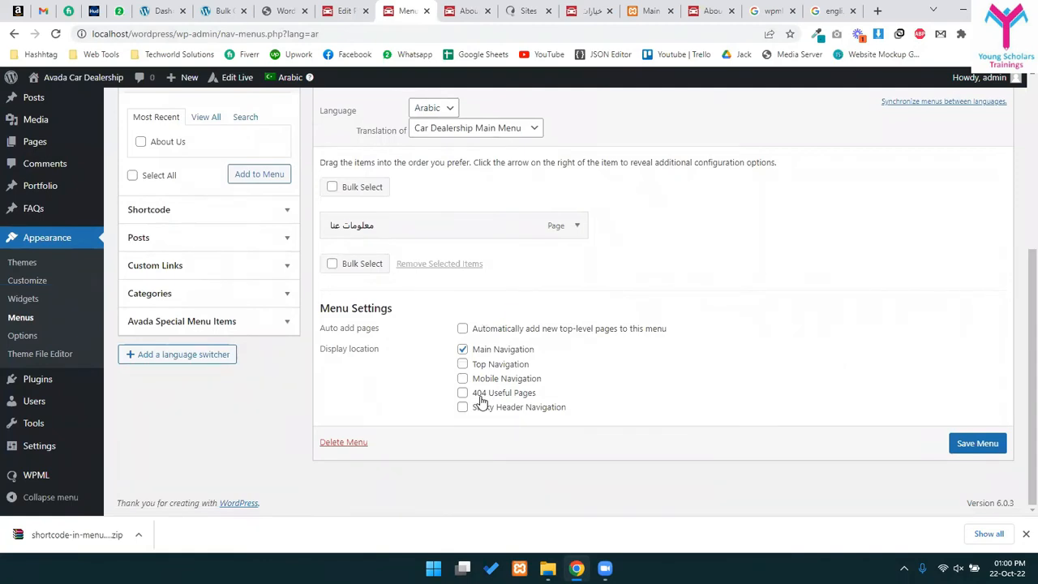
mouse_move(29, 478)
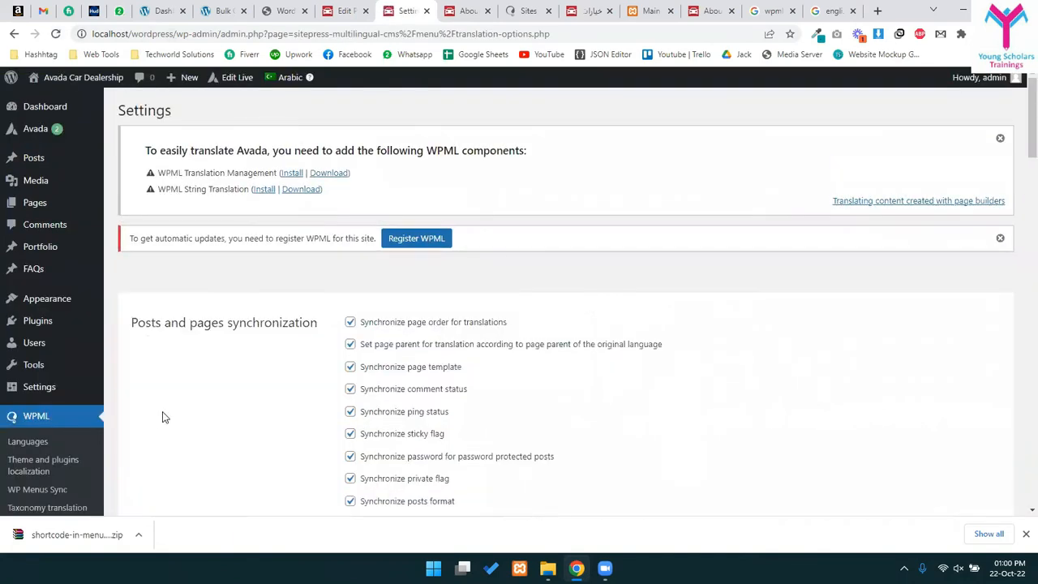
scroll(251, 420, down, 4)
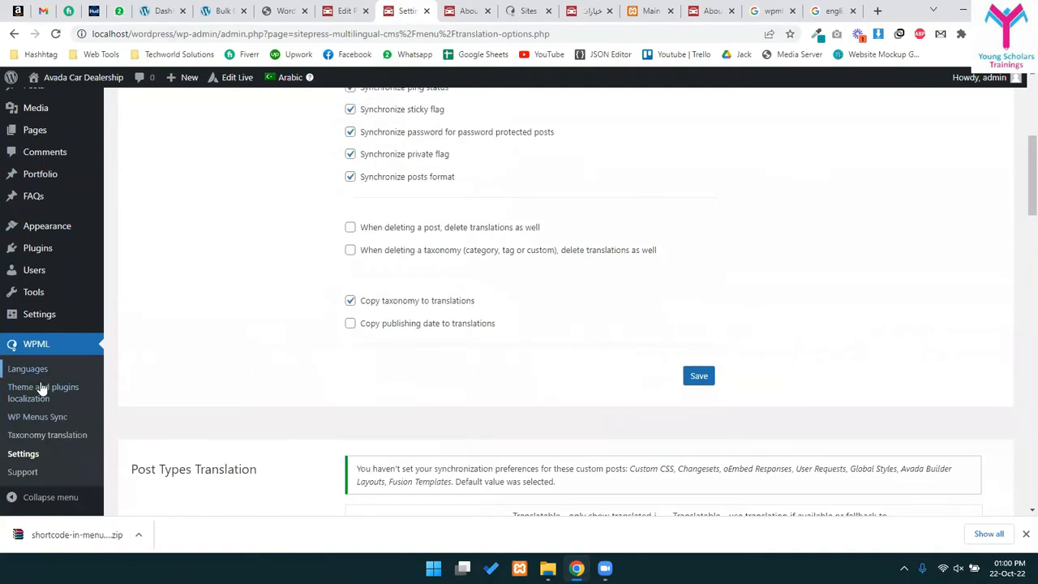
click(35, 370)
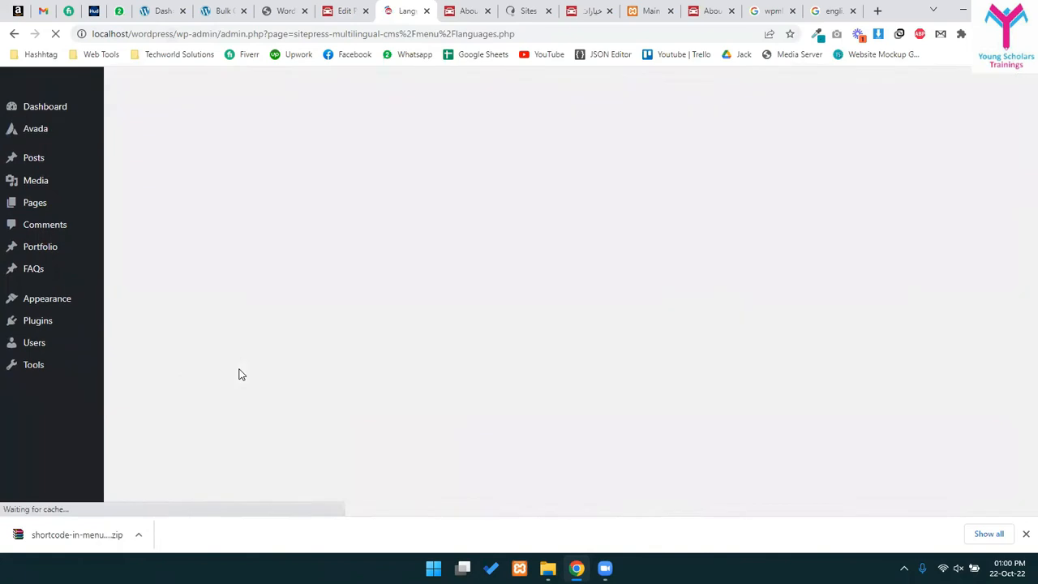
scroll(340, 369, down, 5)
scroll(381, 284, down, 3)
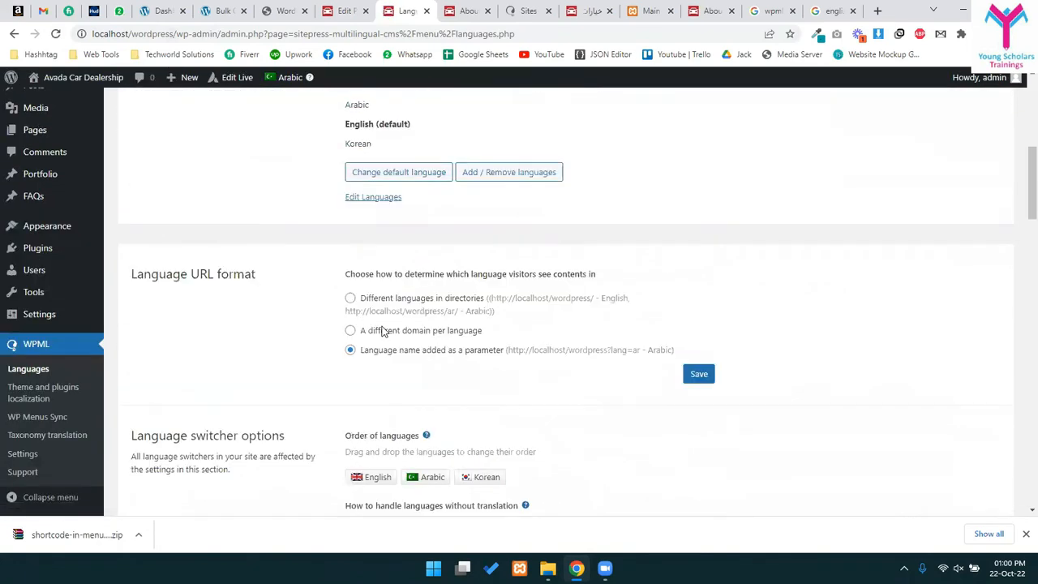
scroll(381, 345, down, 2)
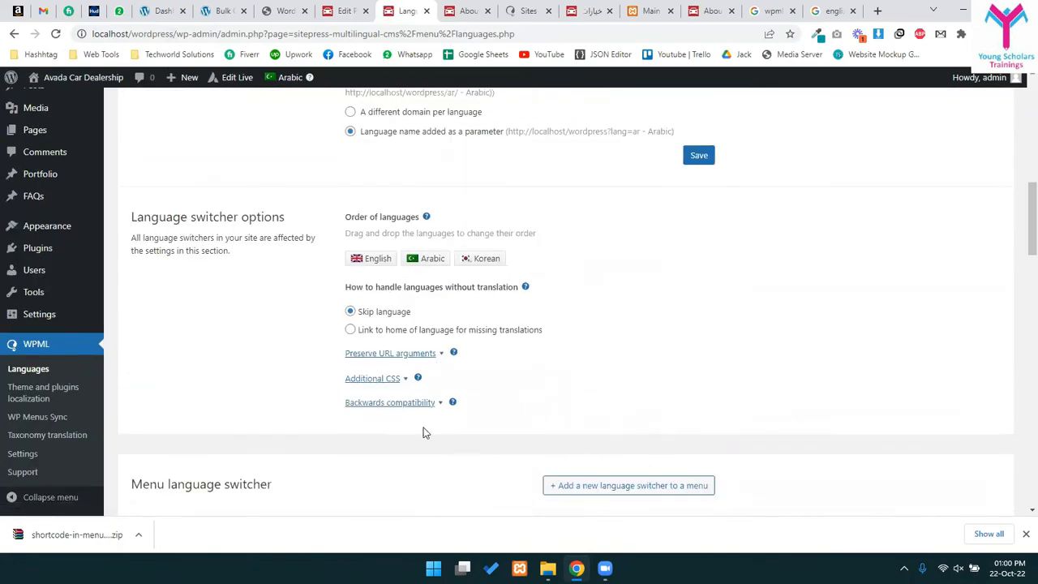
scroll(423, 432, down, 3)
click(625, 293)
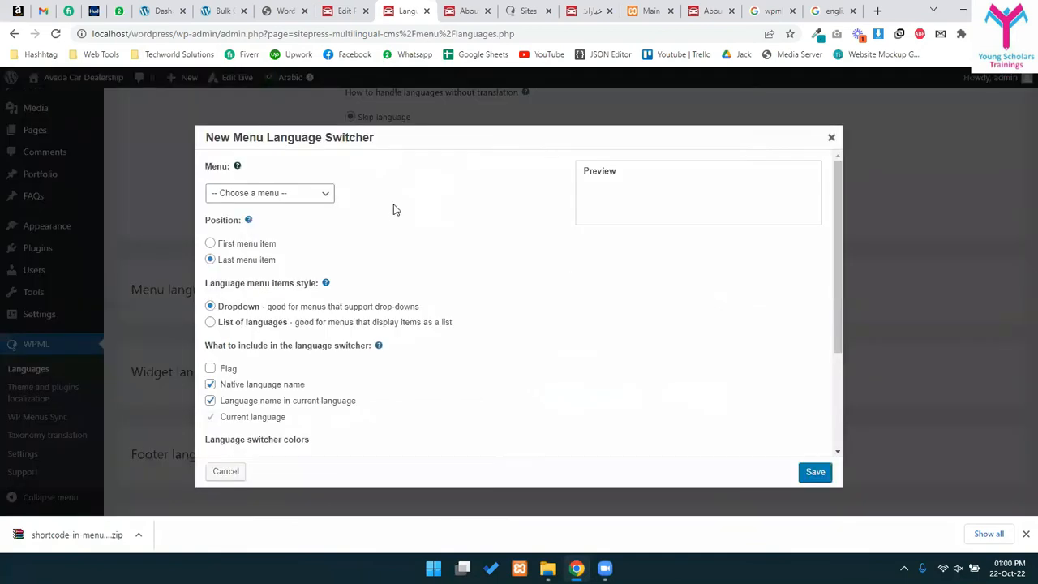
- Pick Car Dealership Main Menu for the switcher and keep it as the last menu item
click(256, 194)
click(257, 195)
click(258, 231)
click(722, 194)
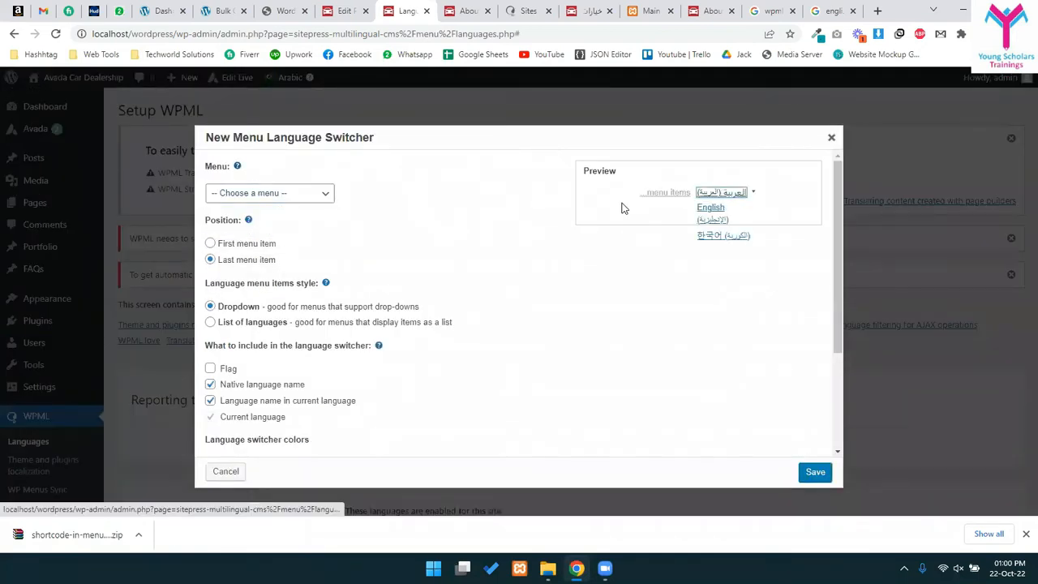
click(657, 197)
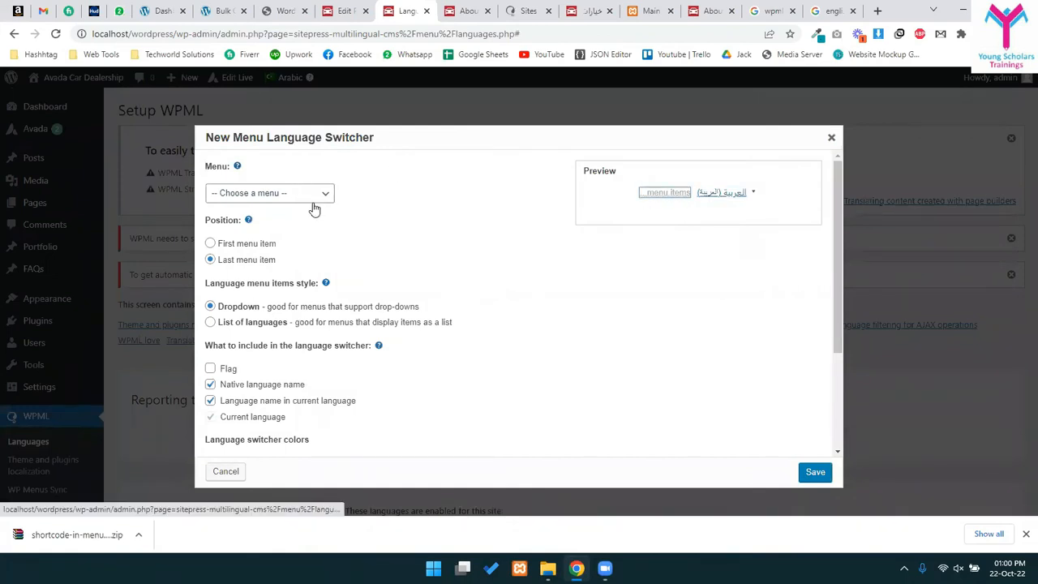
click(307, 196)
click(262, 232)
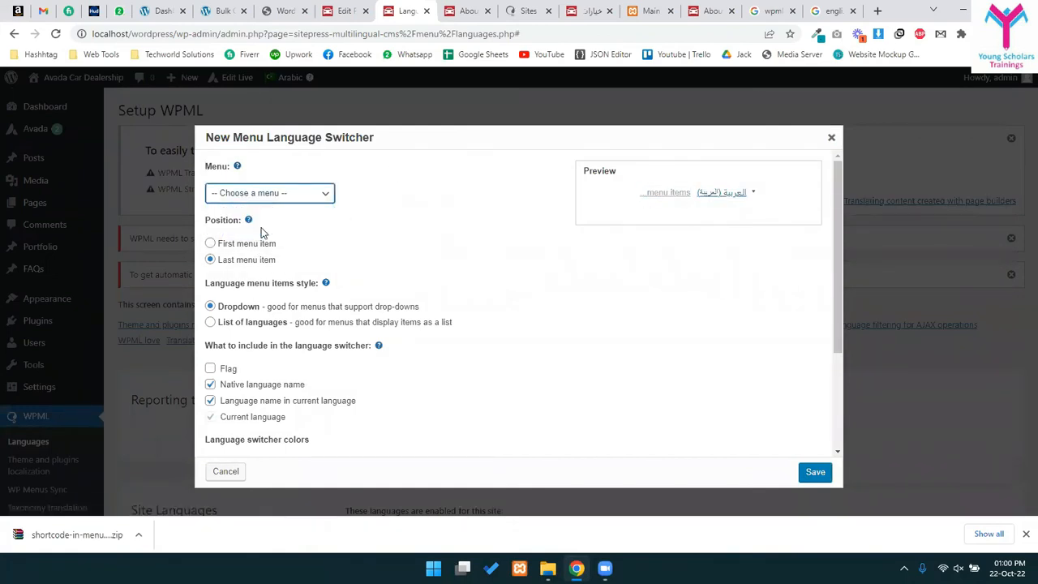
click(210, 243)
click(210, 259)
click(243, 198)
click(254, 198)
click(257, 194)
click(240, 231)
- Show flags and display languages as a list, leaving the colour theme unchanged
scroll(288, 284, down, 3)
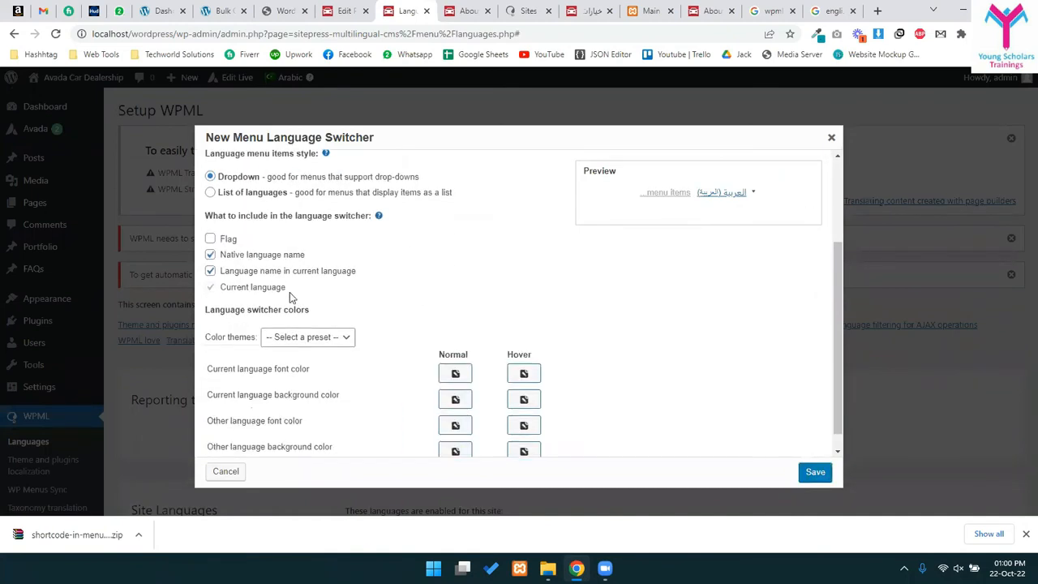
scroll(279, 338, down, 1)
click(283, 318)
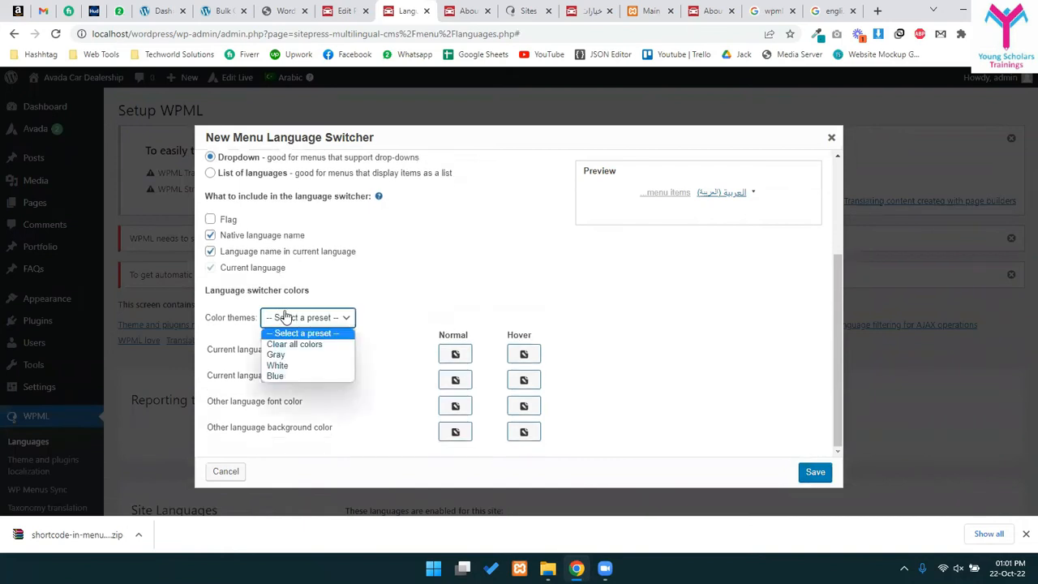
click(285, 313)
scroll(238, 272, up, 1)
scroll(276, 274, up, 2)
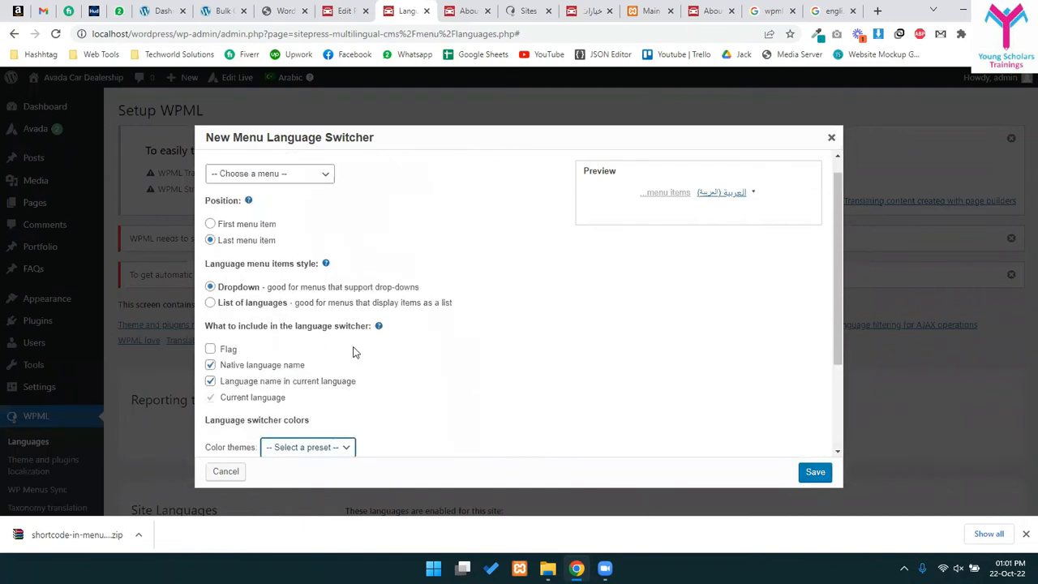
click(211, 349)
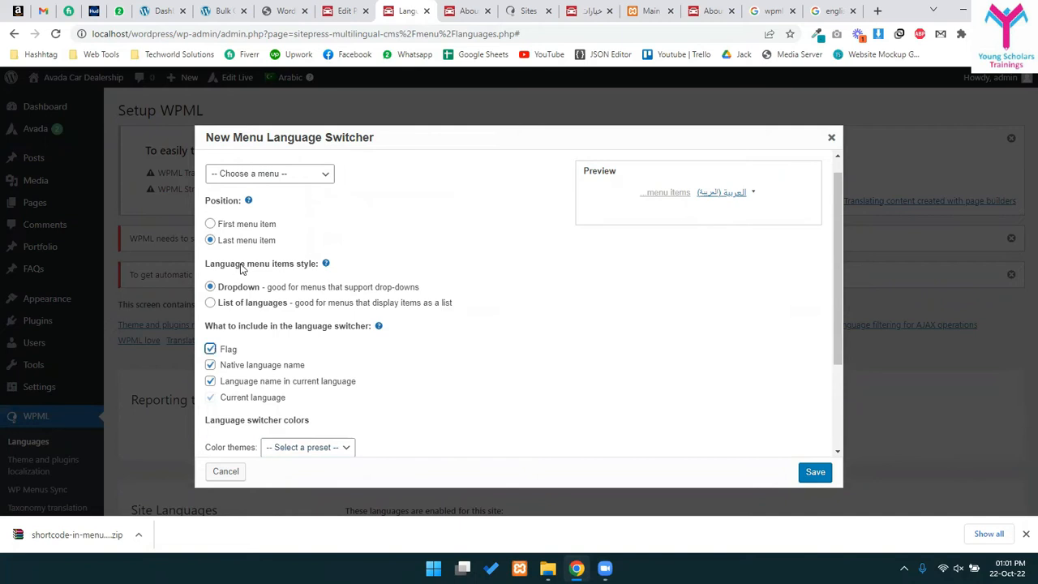
click(217, 308)
- Save the new menu language switcher, which flags the still-unselected menu
click(252, 178)
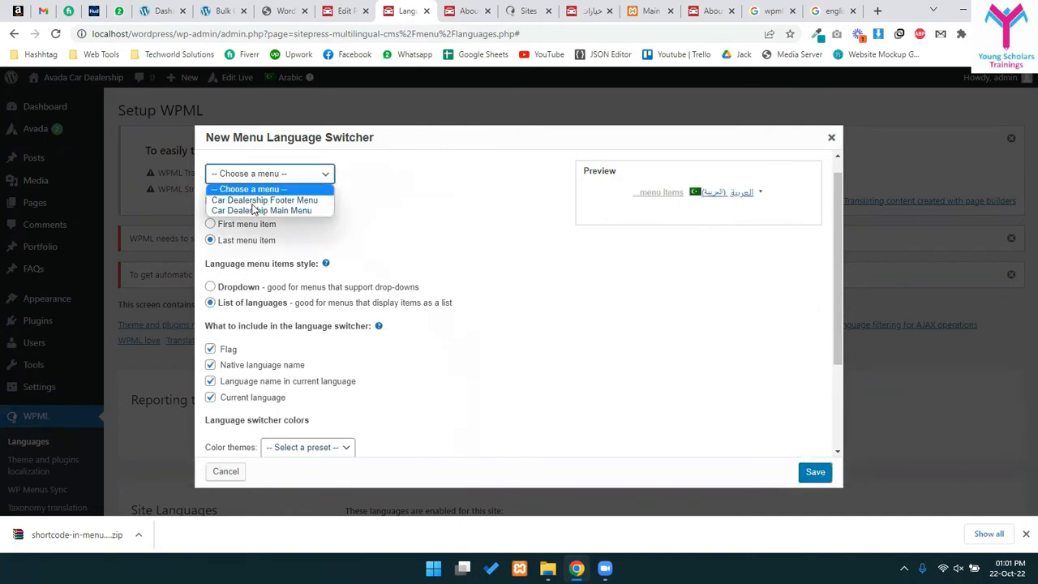
key(Escape)
click(260, 182)
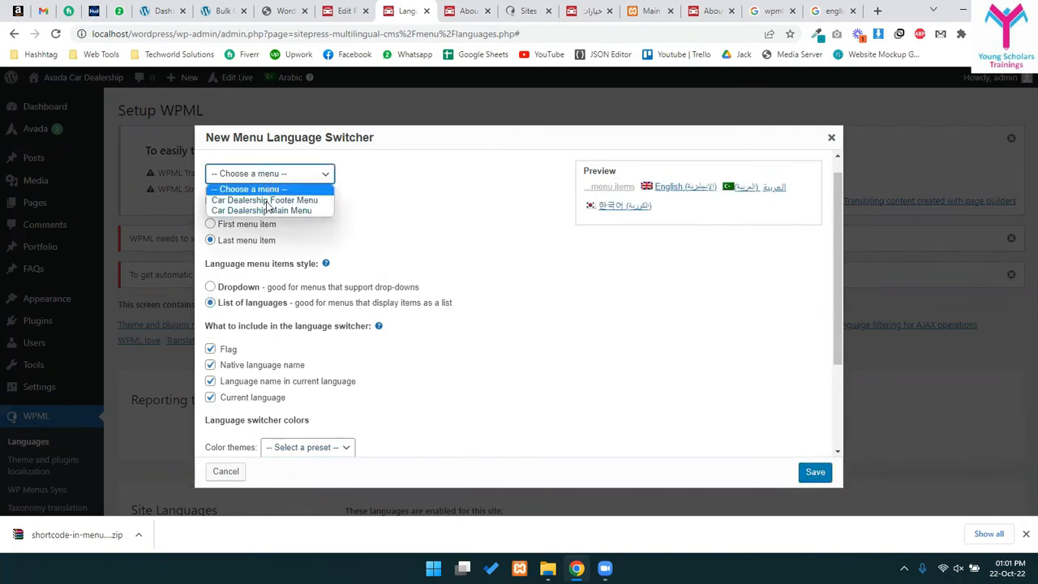
key(Escape)
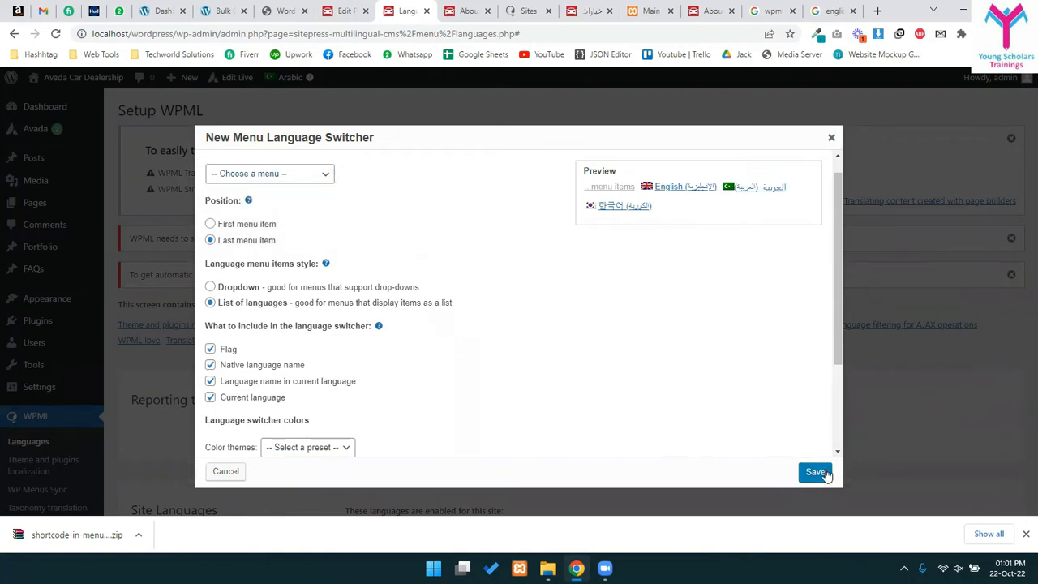
click(816, 472)
click(290, 203)
key(Escape)
right_click(260, 200)
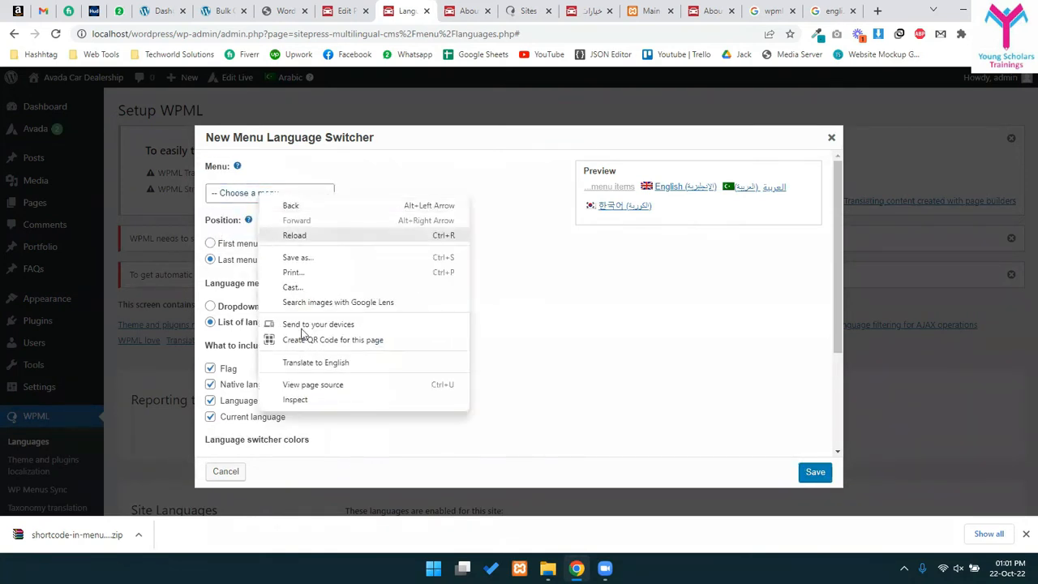
click(306, 401)
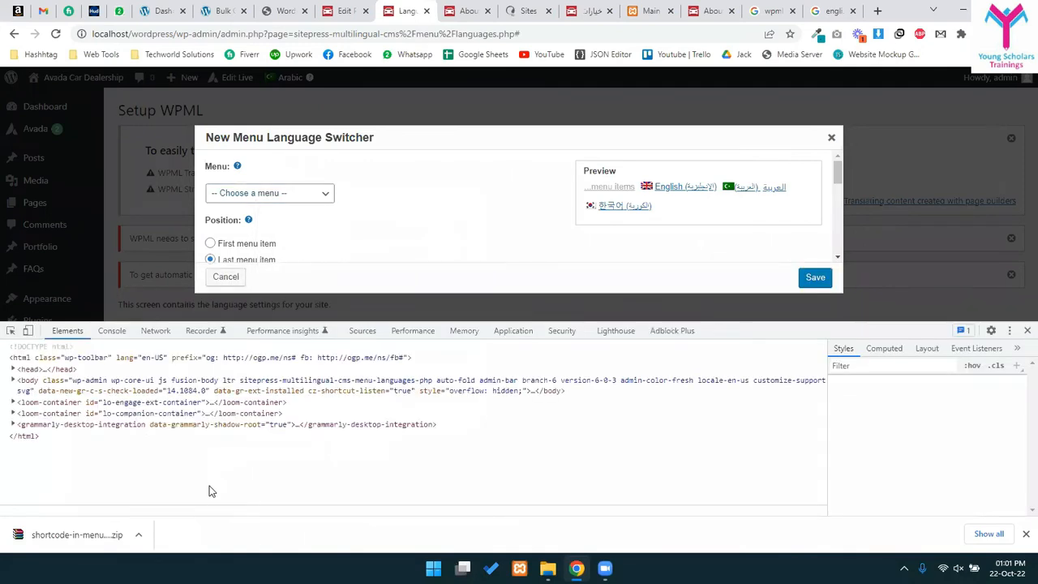
click(59, 422)
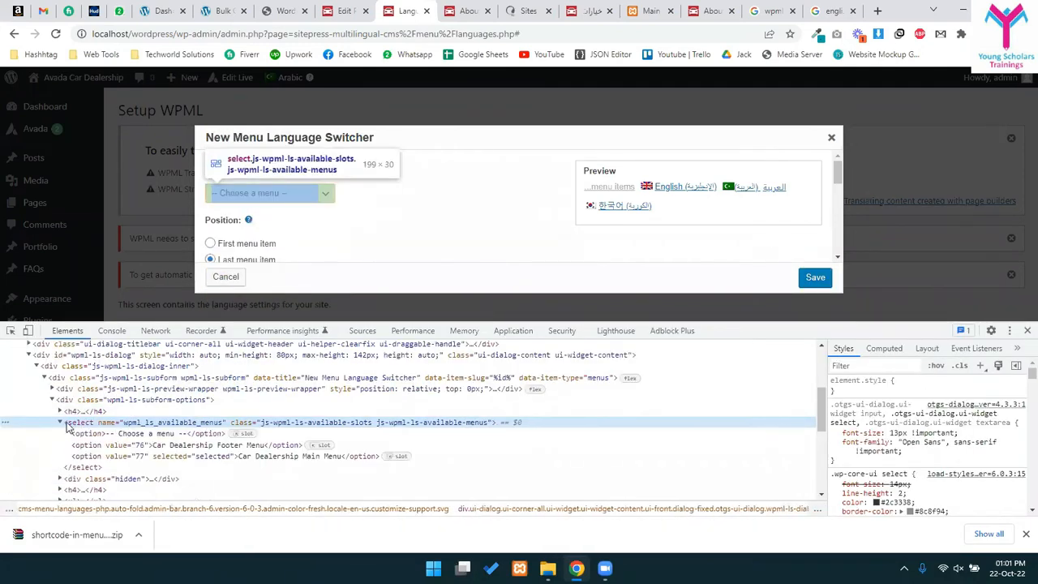
click(162, 457)
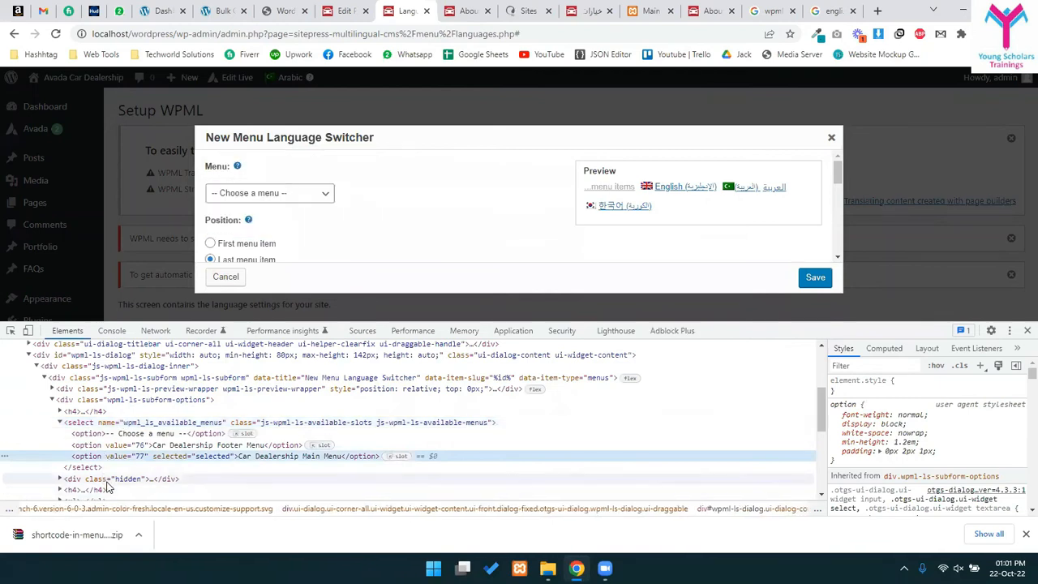
click(81, 482)
scroll(82, 487, down, 2)
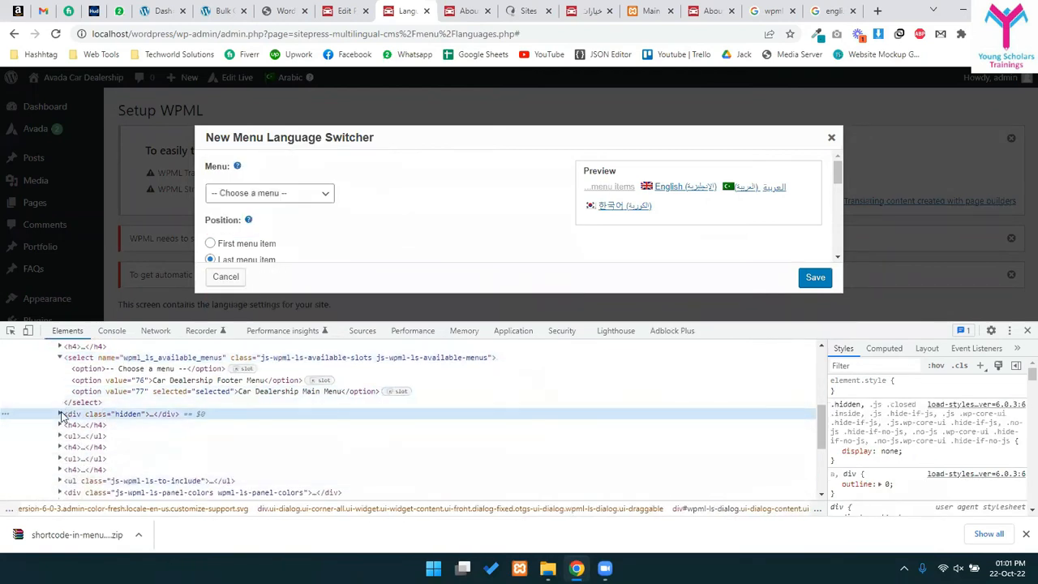
click(61, 415)
click(81, 439)
click(68, 438)
click(78, 447)
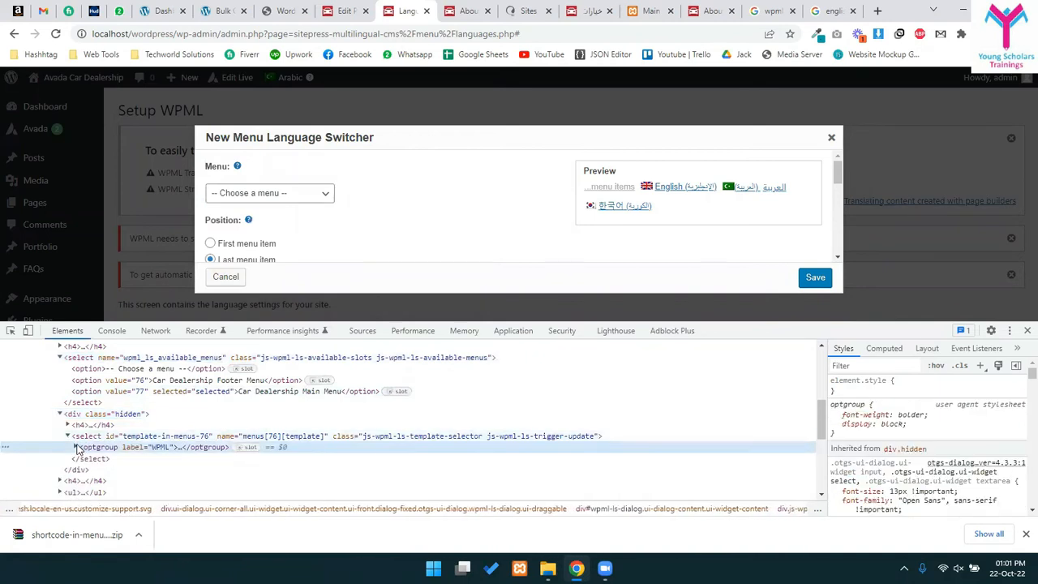
click(75, 447)
click(146, 460)
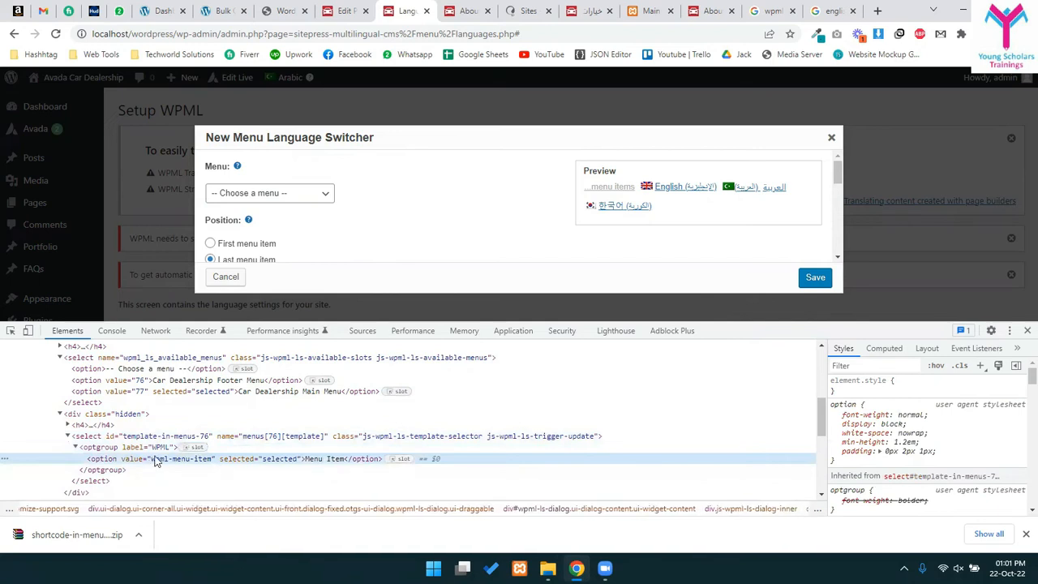
click(238, 439)
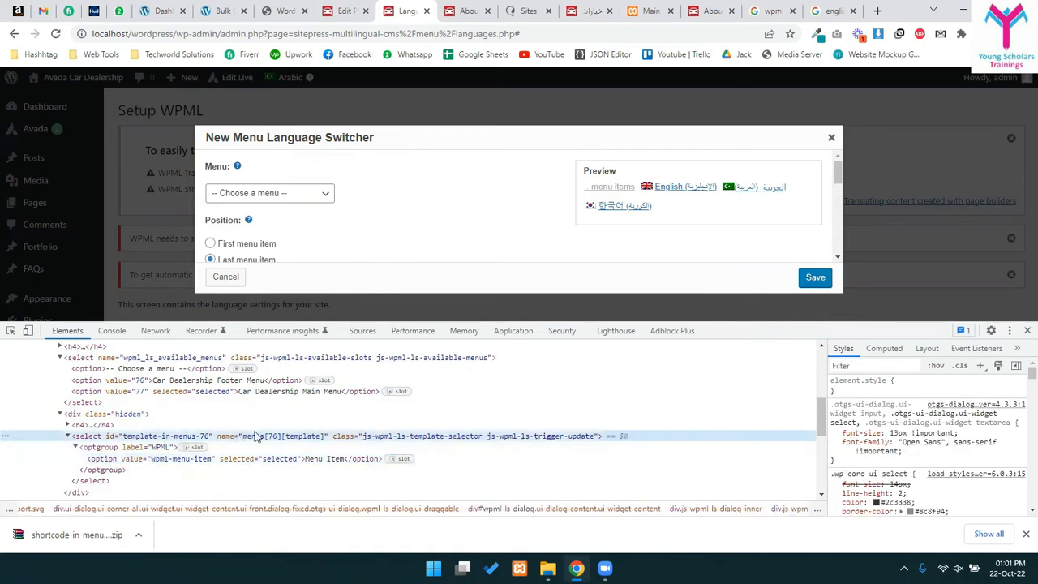
click(1024, 330)
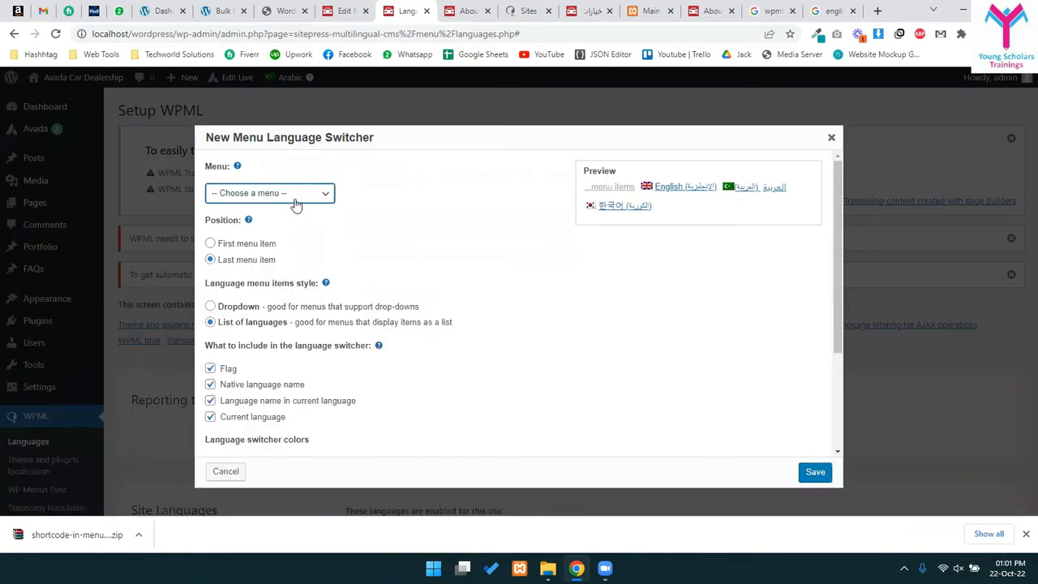
- Keep the switcher as the last menu item and try saving it
click(241, 249)
click(245, 260)
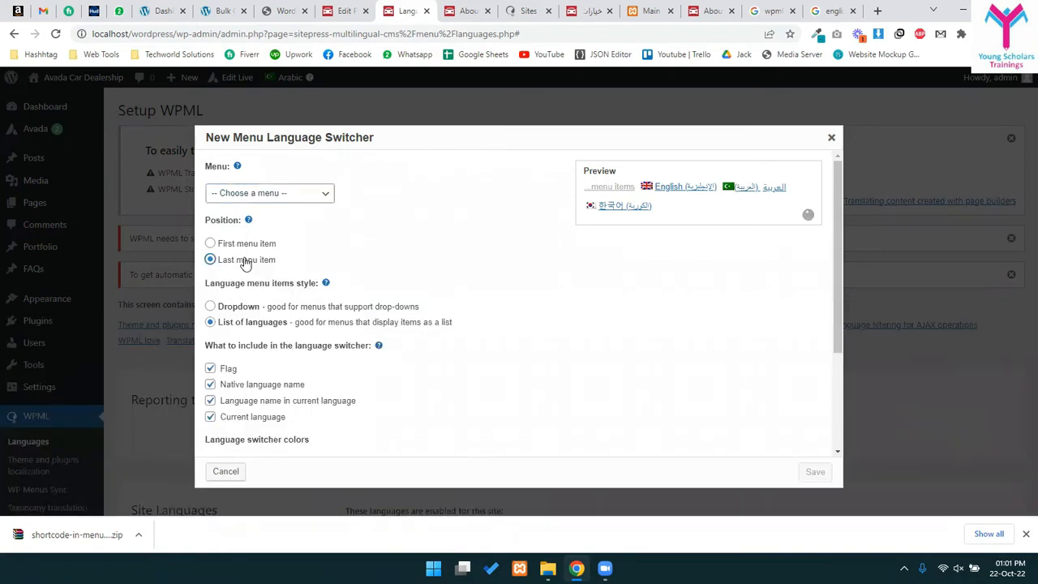
scroll(568, 357, down, 3)
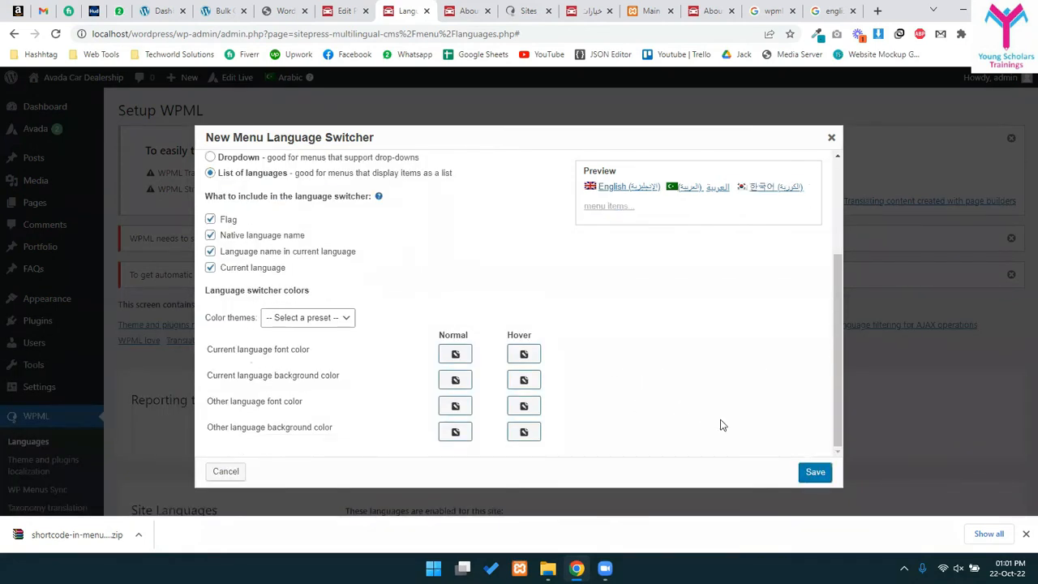
click(816, 473)
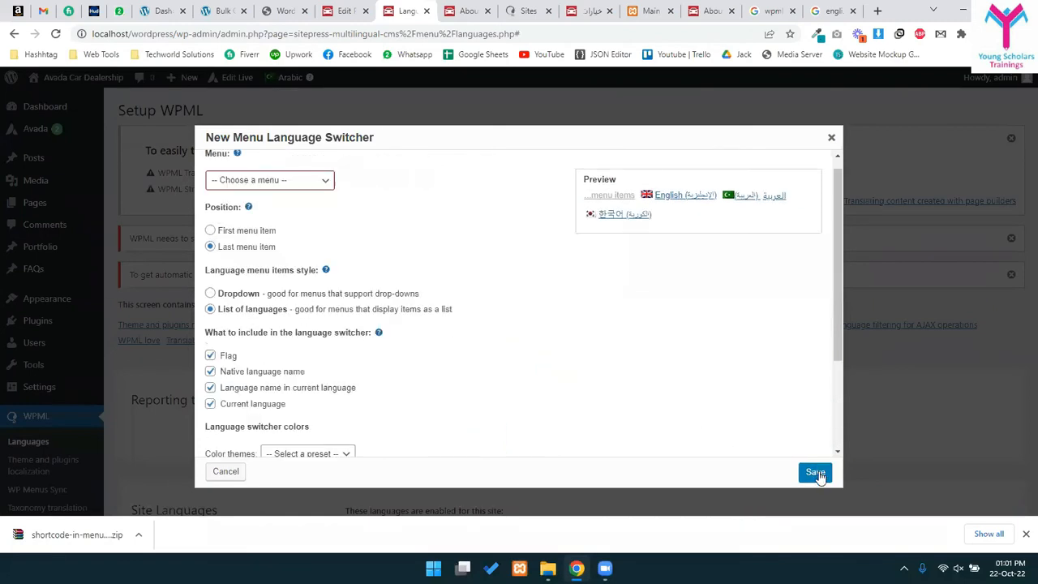
- Choose Car Dealership Main Menu, then cancel the New Menu Language Switcher dialog
click(238, 166)
click(227, 195)
click(236, 195)
click(236, 194)
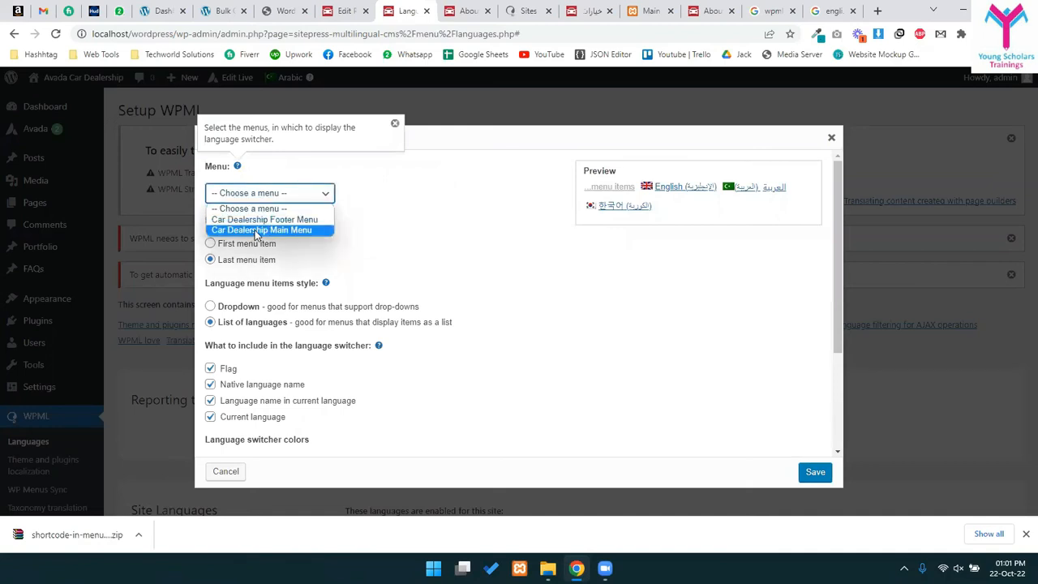
click(255, 231)
click(398, 281)
scroll(354, 311, down, 3)
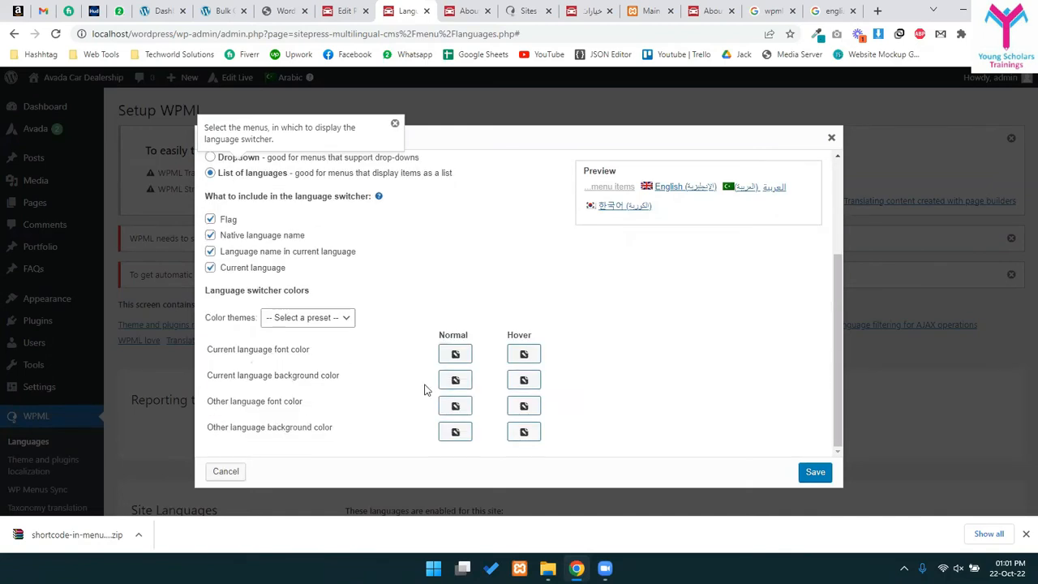
click(225, 471)
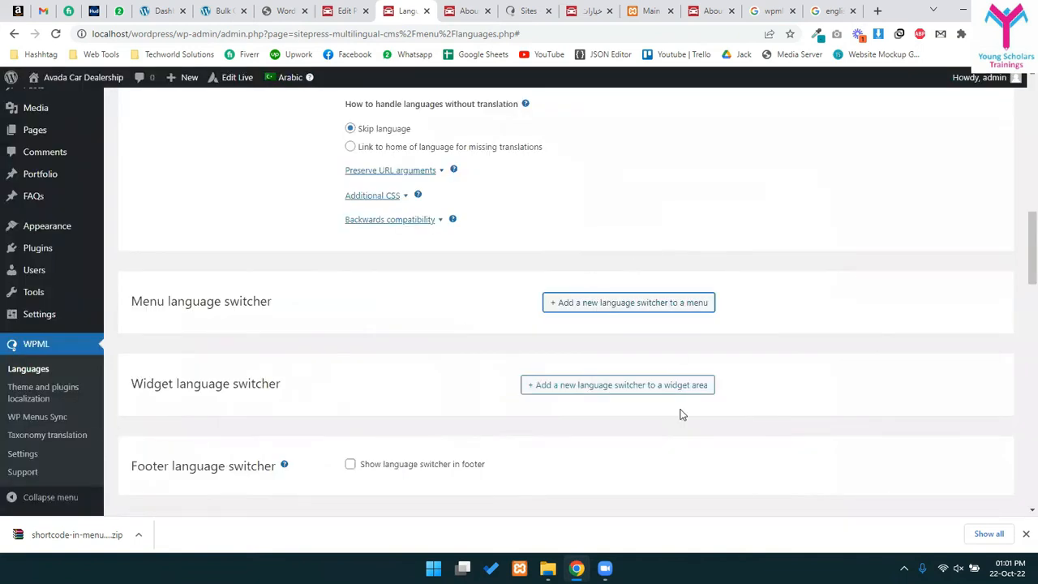
- Scroll through the WPML Languages settings, then go to the Plugins admin page
scroll(641, 352, down, 14)
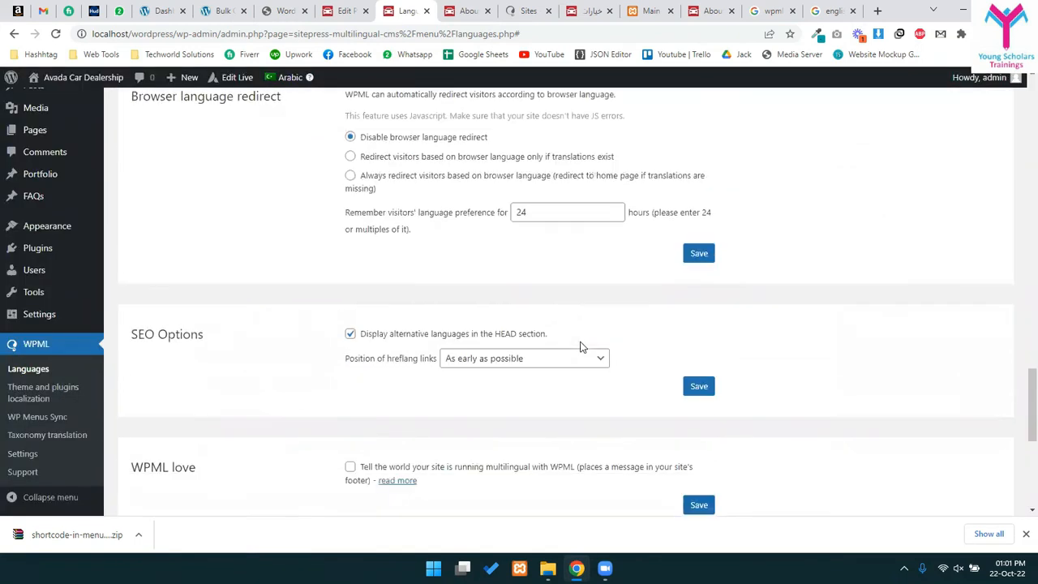
scroll(580, 347, up, 10)
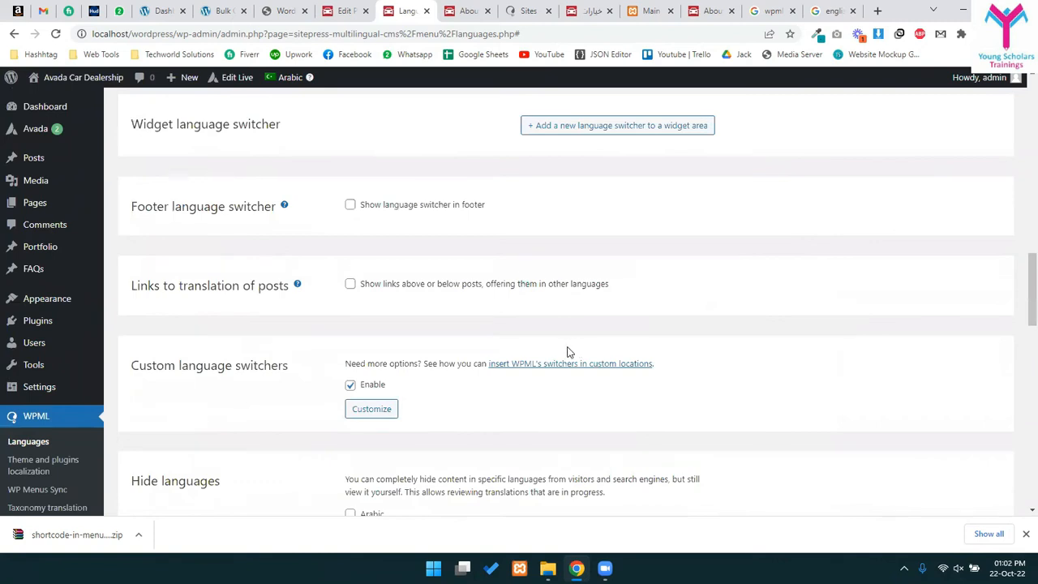
scroll(567, 352, up, 15)
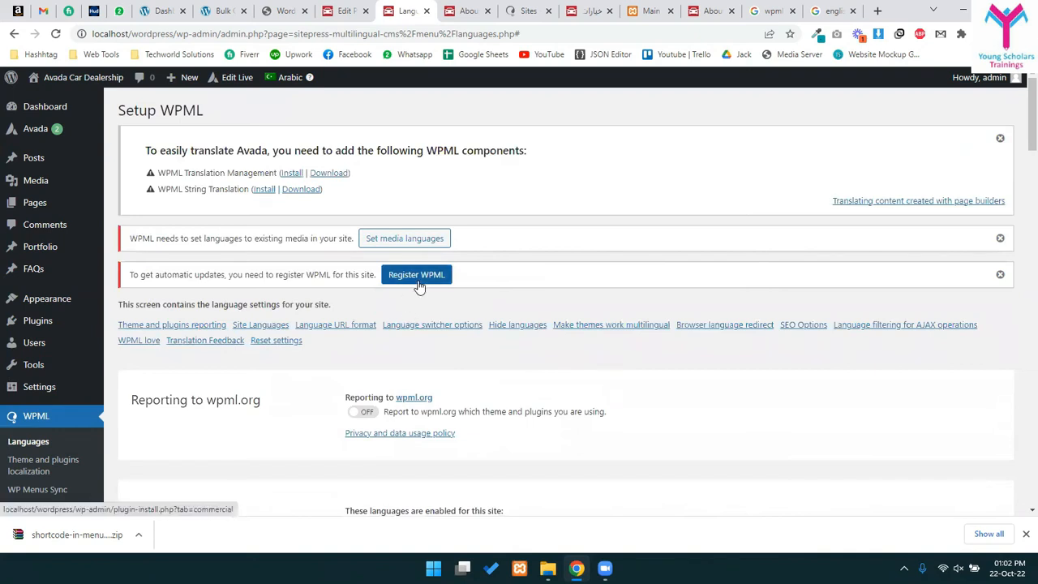
scroll(619, 341, down, 2)
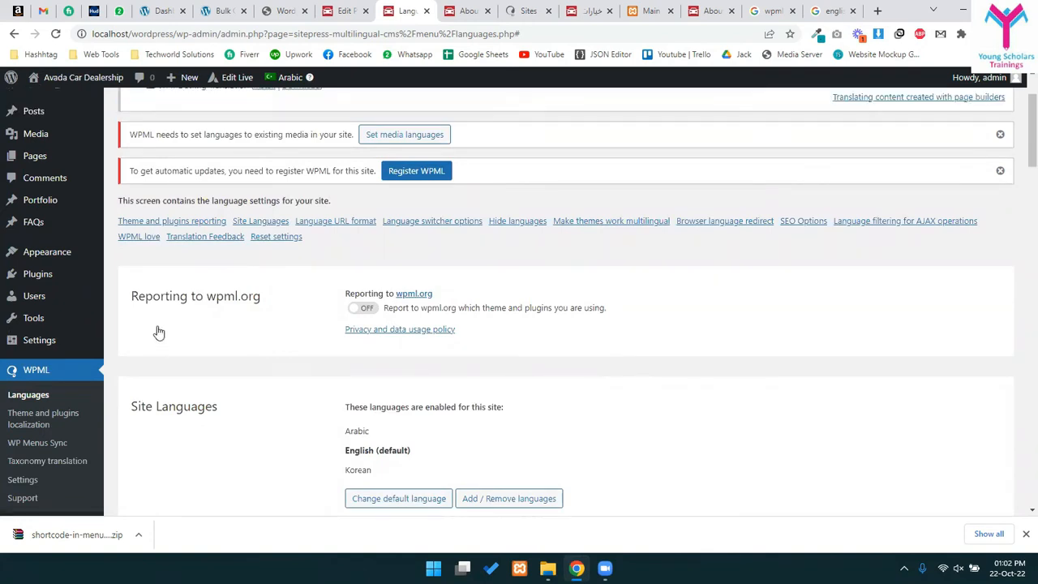
scroll(157, 332, down, 4)
click(36, 249)
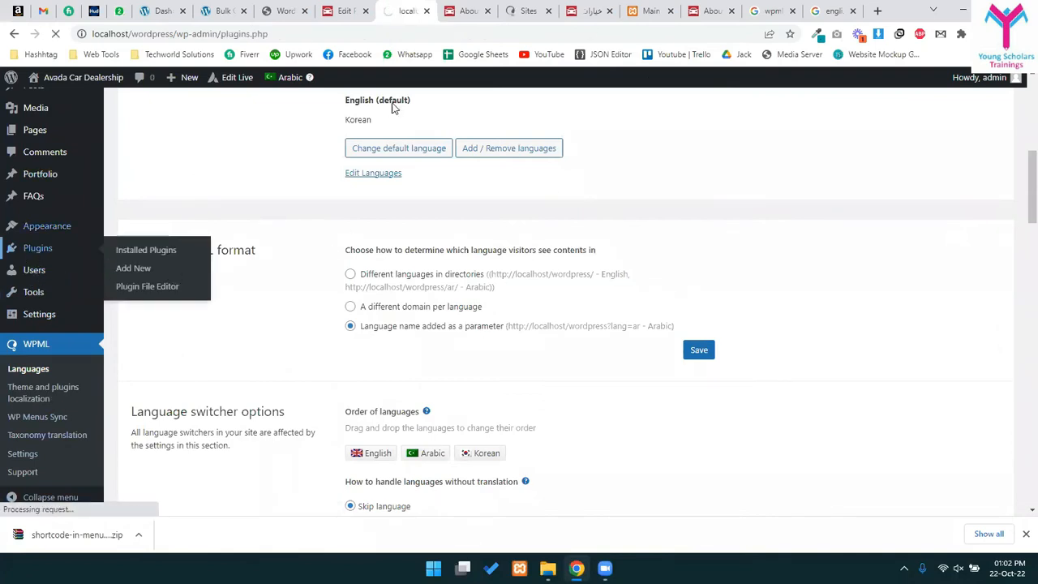
- Scroll down the Installed Plugins page to see all five plugins
scroll(389, 267, down, 3)
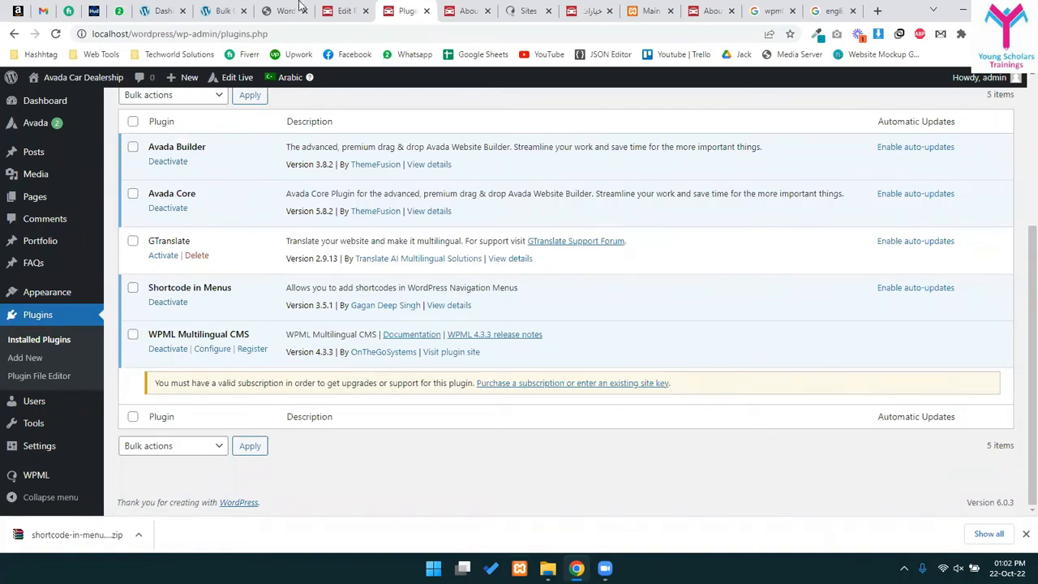
- Switch through the browser tabs to the live About Us page with ?lang=ar
click(276, 11)
click(341, 10)
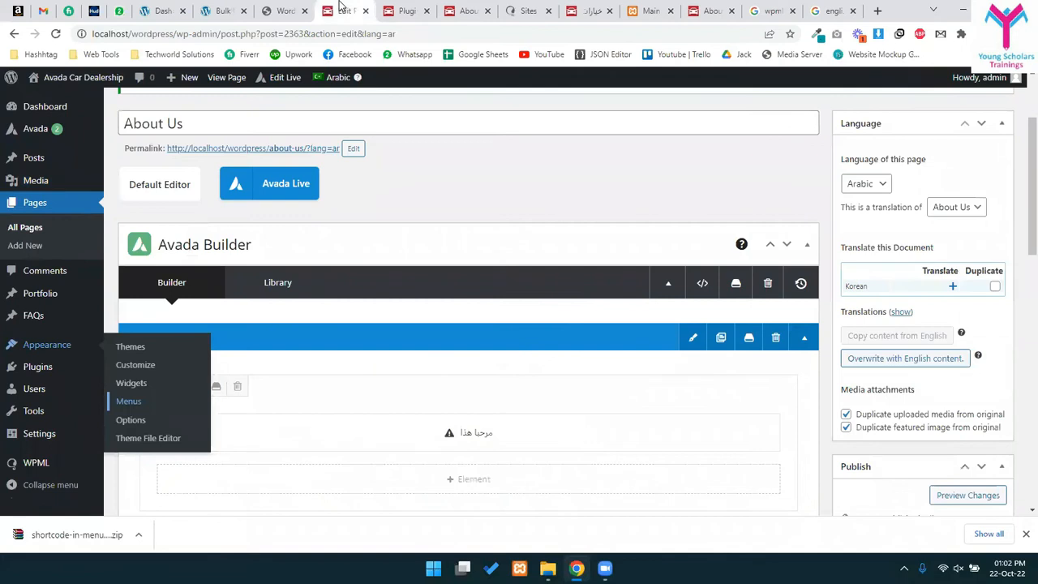
click(288, 9)
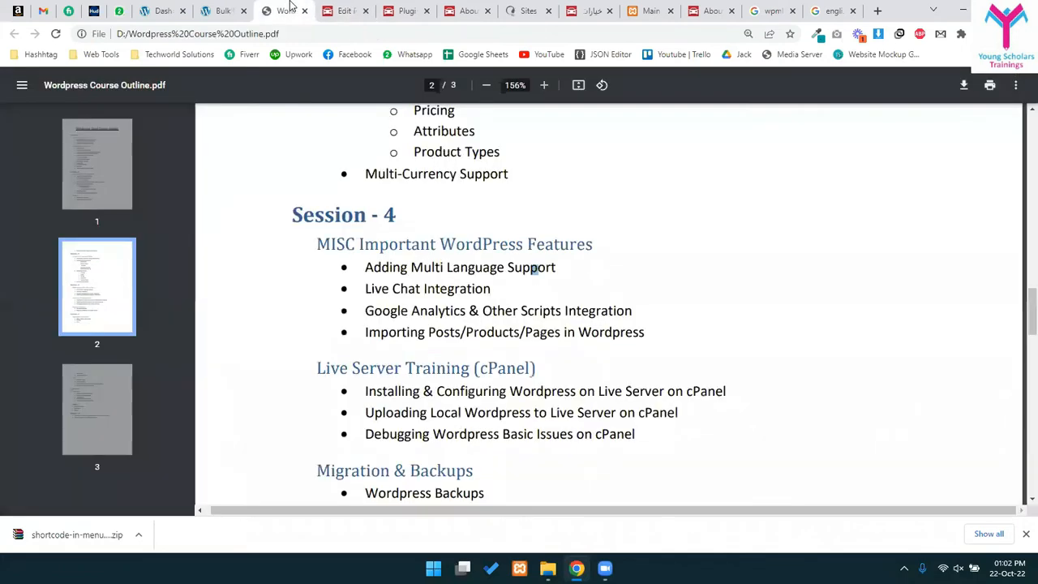
click(512, 8)
click(587, 8)
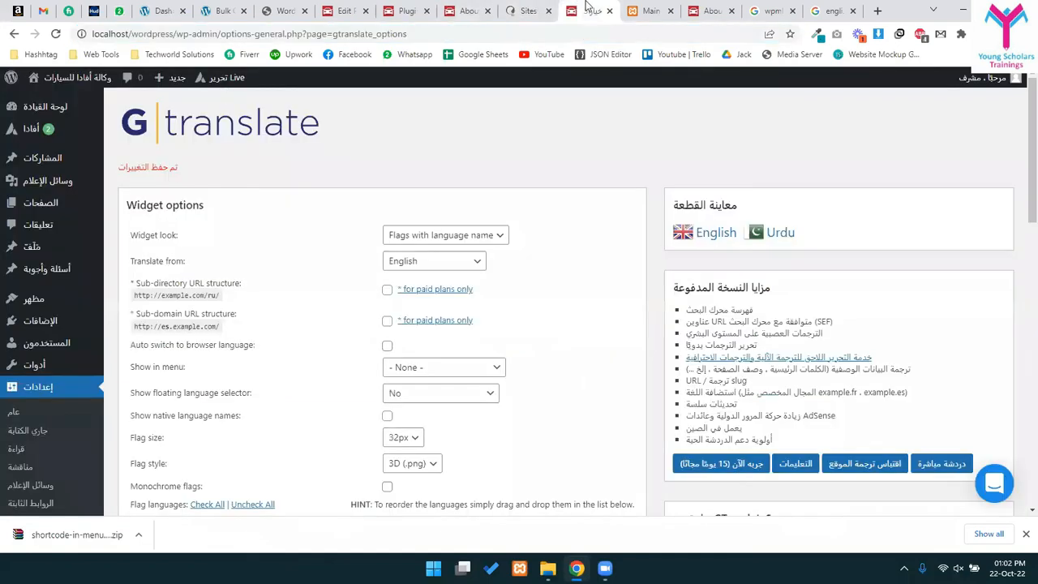
click(641, 4)
click(476, 8)
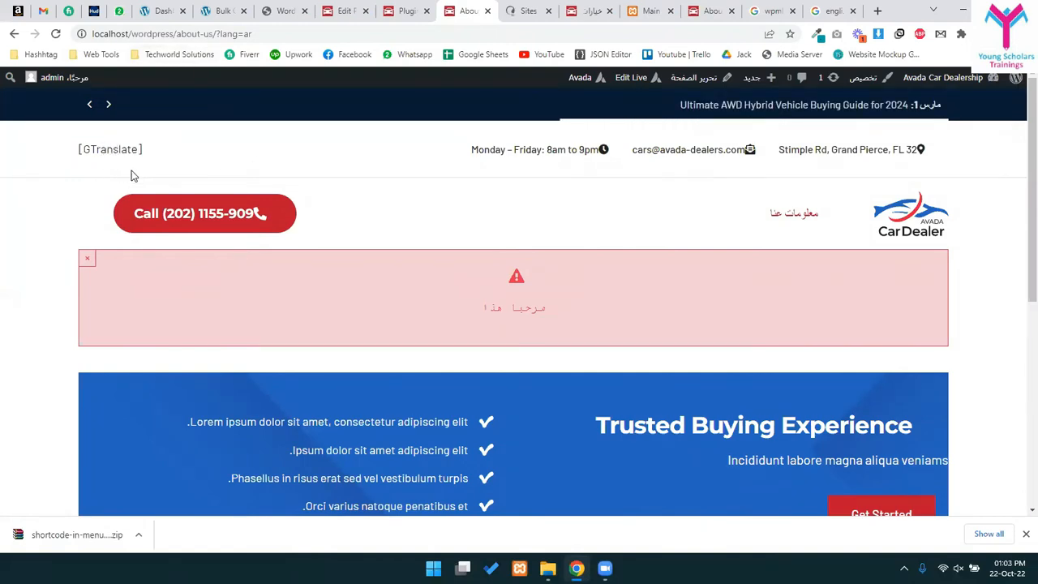
- Load the About Us page in English by changing the address to lang=en
drag(215, 34, 299, 33)
click(299, 33)
key(BackSpace)
key(BackSpace)
text(enm)
key(BackSpace)
key(BackSpace)
text(n)
key(Return)
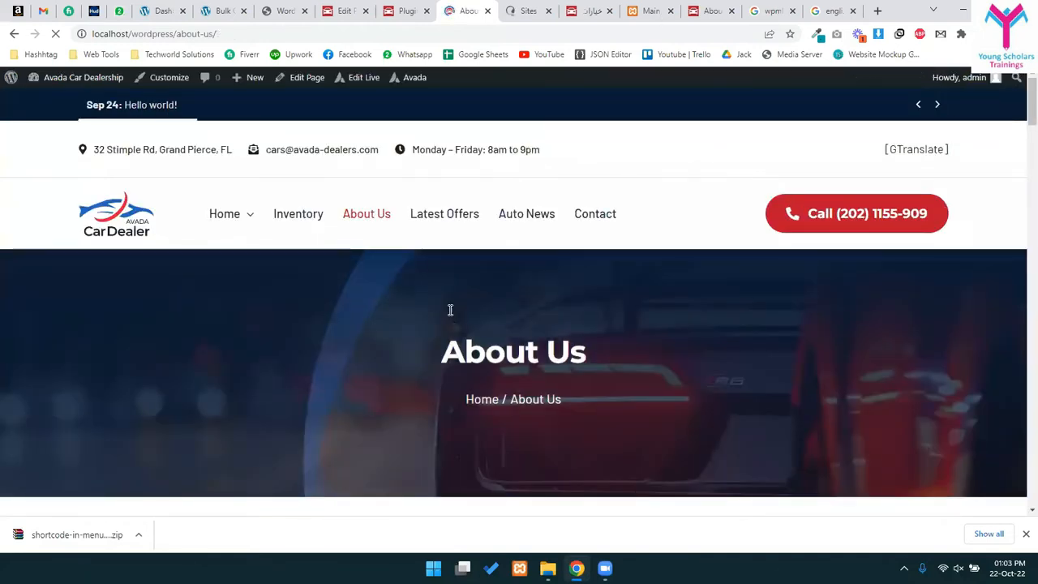
scroll(450, 310, down, 10)
scroll(563, 385, up, 10)
- Load the About Us page in Korean with ?lang=kr and review its header and menu
click(263, 33)
text(?lang=j)
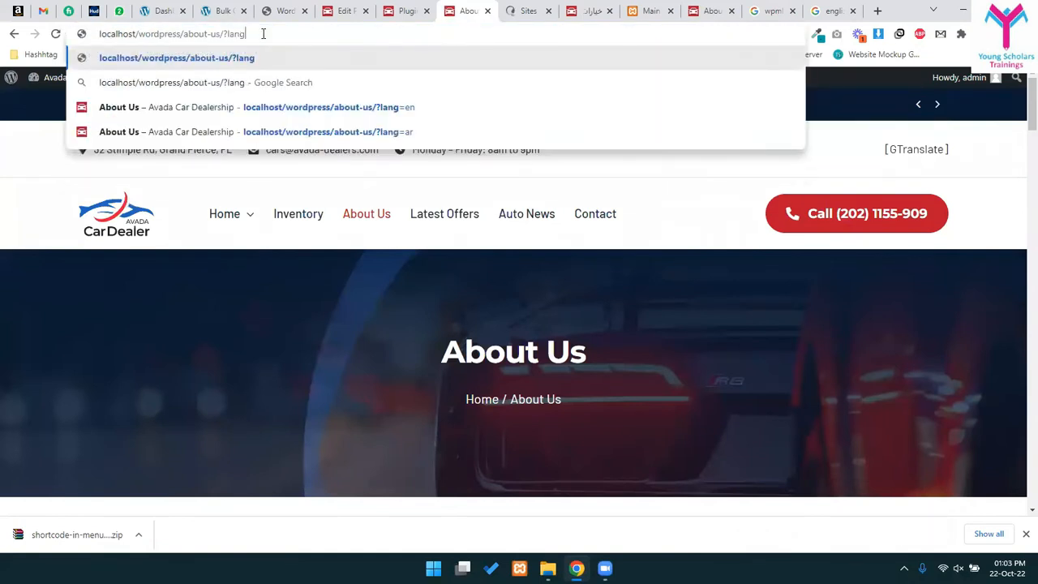
key(BackSpace)
text(kr)
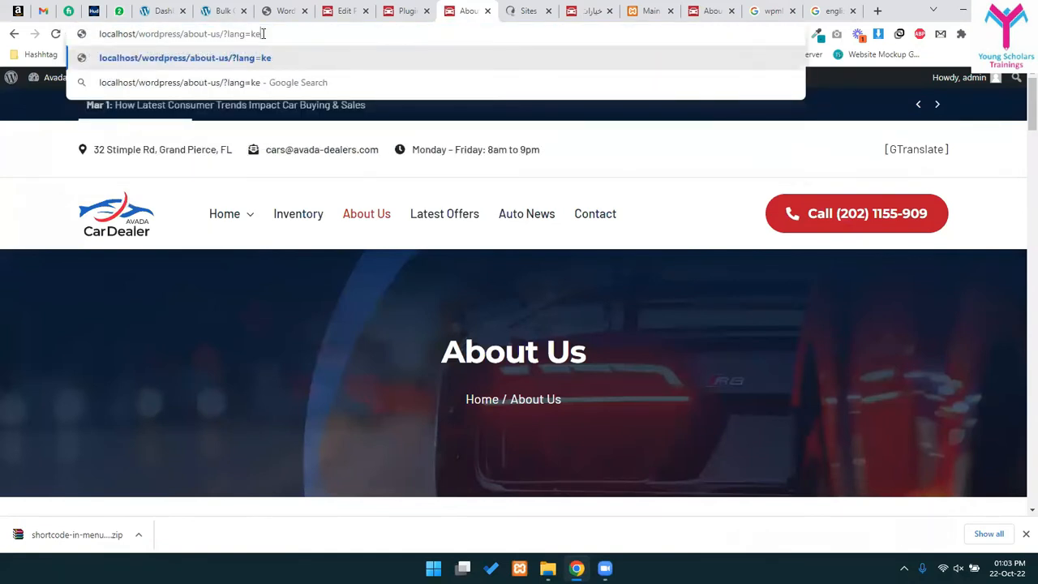
key(Return)
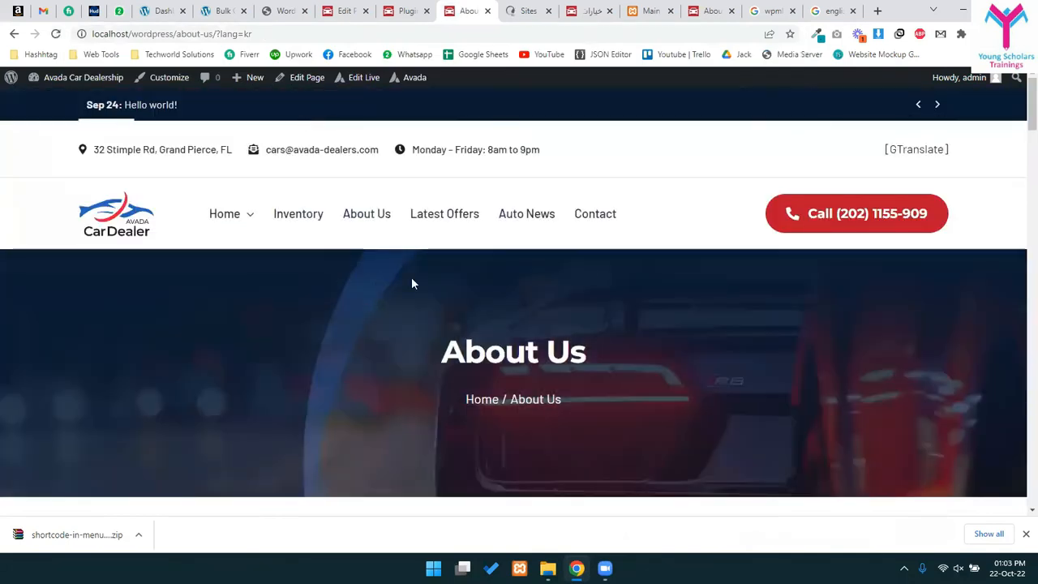
scroll(438, 289, down, 4)
scroll(456, 291, down, 10)
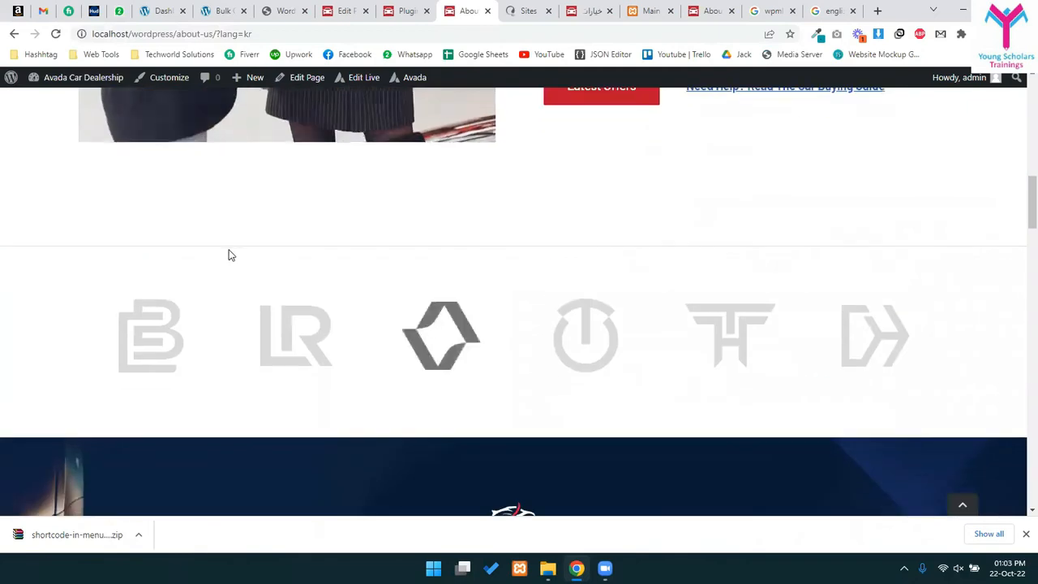
scroll(485, 292, up, 9)
scroll(481, 278, down, 2)
scroll(481, 279, down, 5)
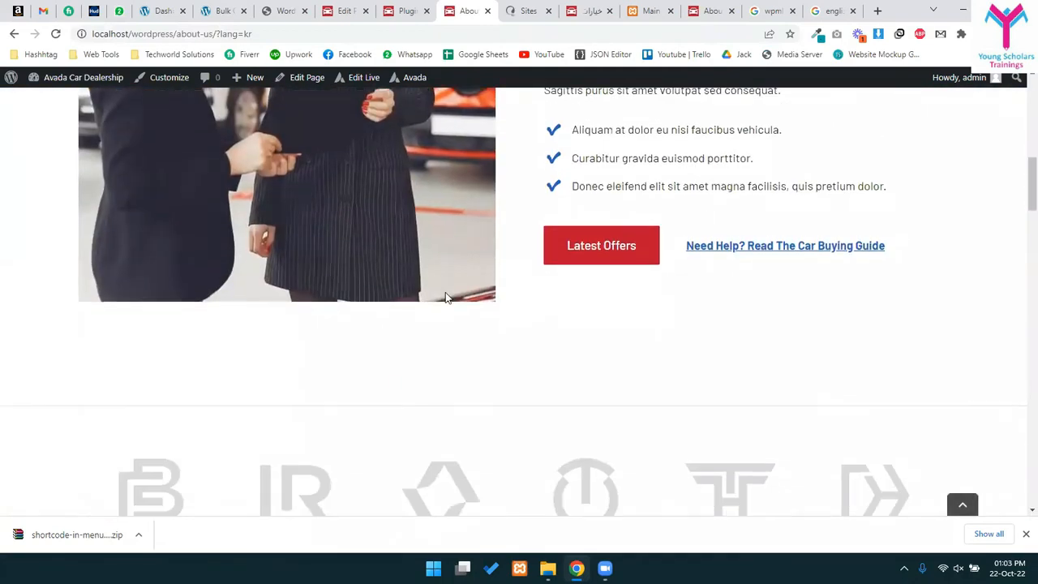
scroll(446, 285, up, 8)
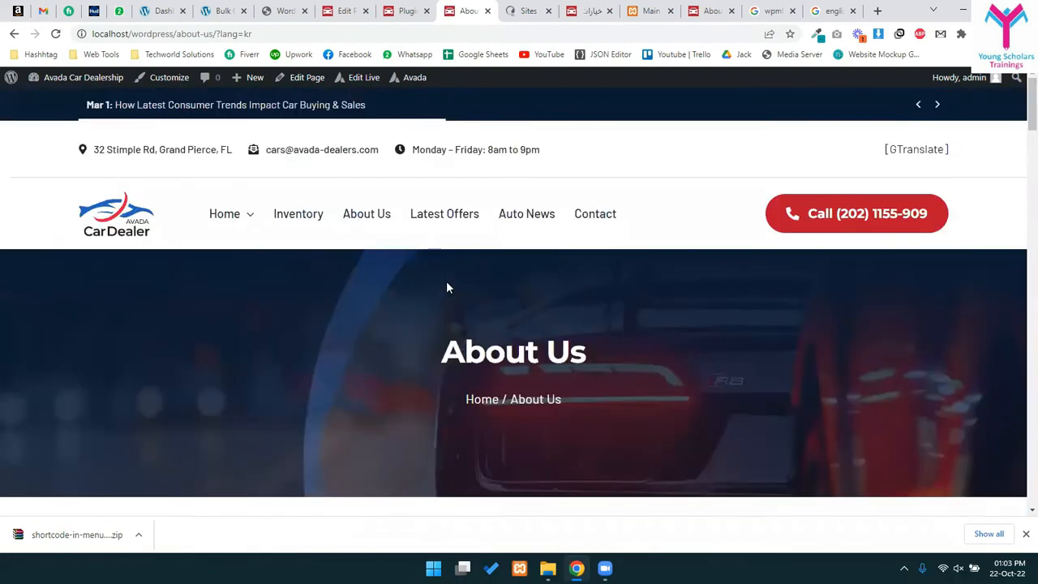
drag(378, 236, 438, 287)
click(438, 287)
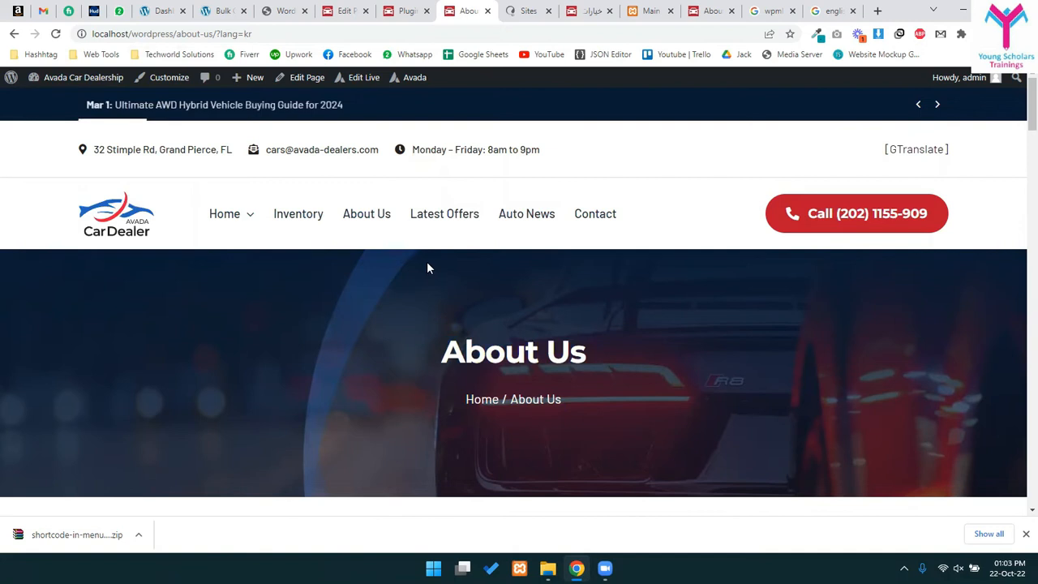
- Return to the WordPress course outline PDF tab
click(342, 10)
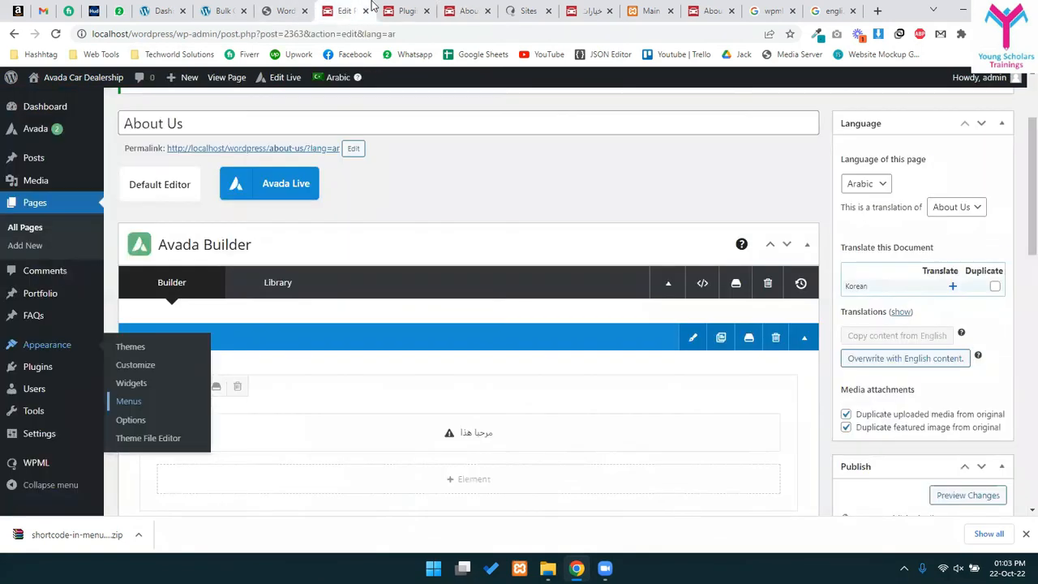
click(400, 10)
click(470, 10)
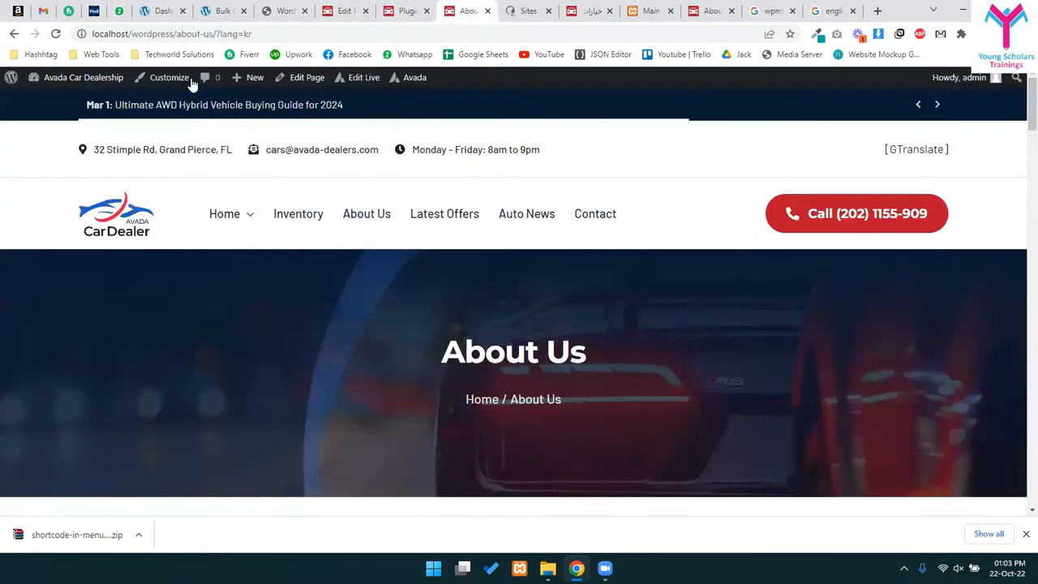
drag(229, 31, 280, 33)
click(275, 31)
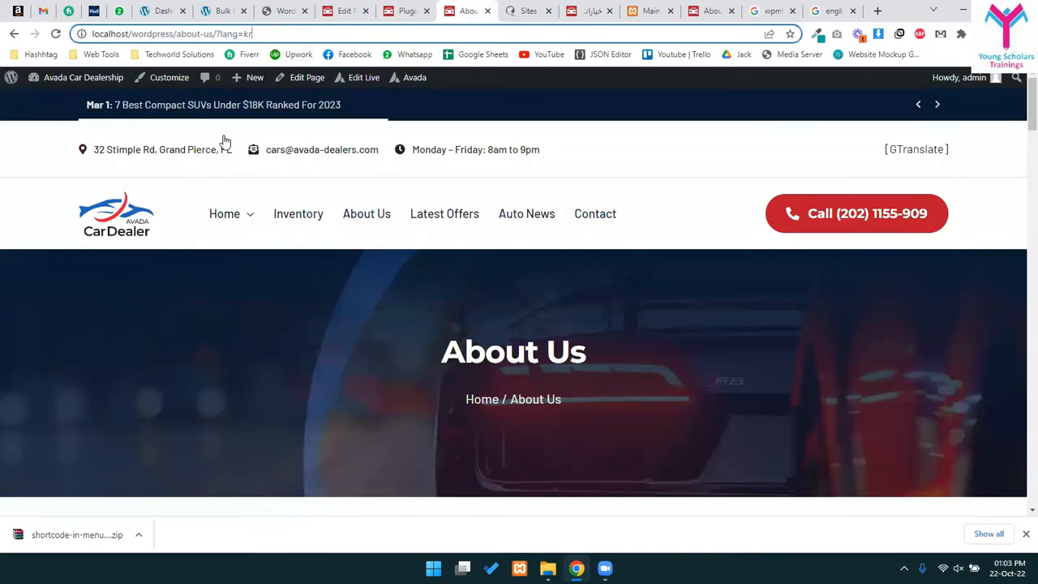
click(280, 10)
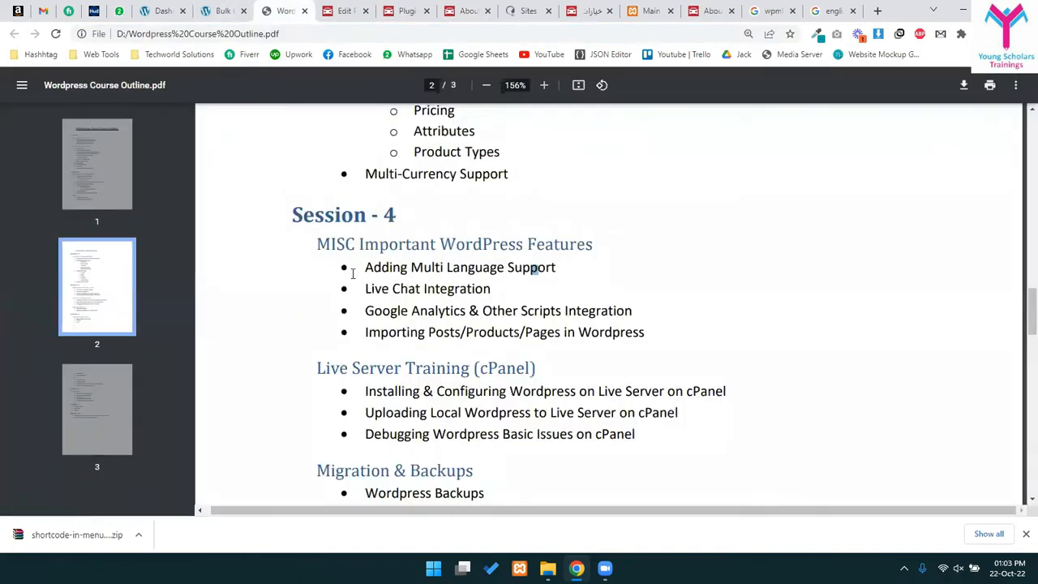
drag(365, 267, 569, 269)
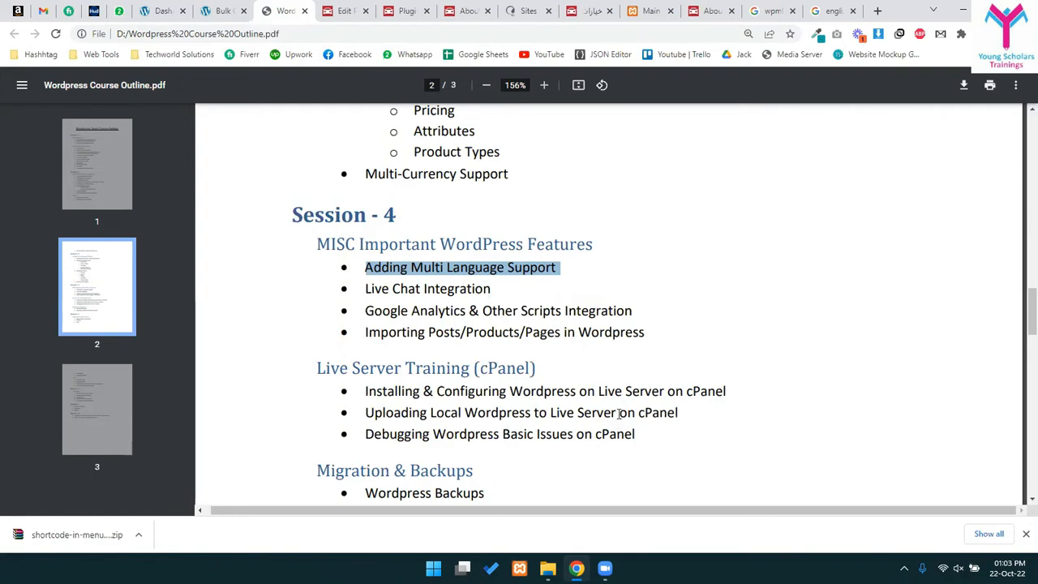
drag(371, 268, 541, 312)
click(410, 335)
drag(389, 331, 642, 331)
drag(481, 350, 644, 333)
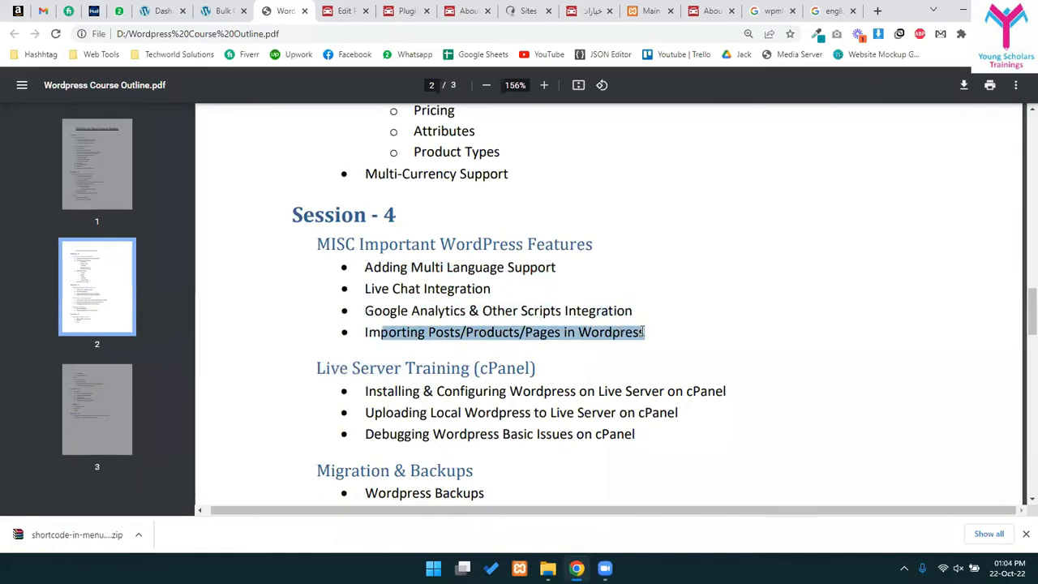
click(554, 328)
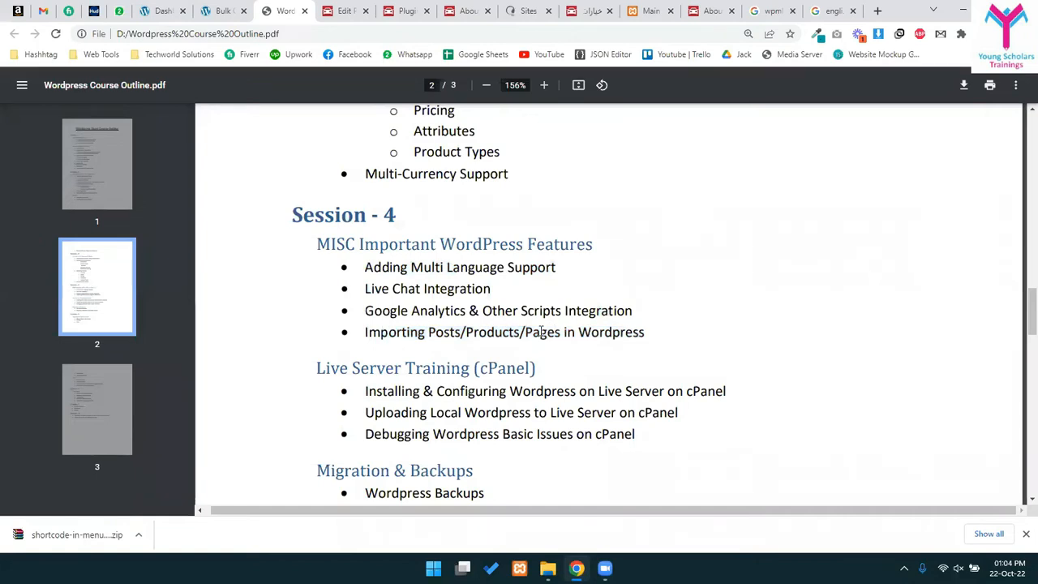
drag(373, 268, 458, 320)
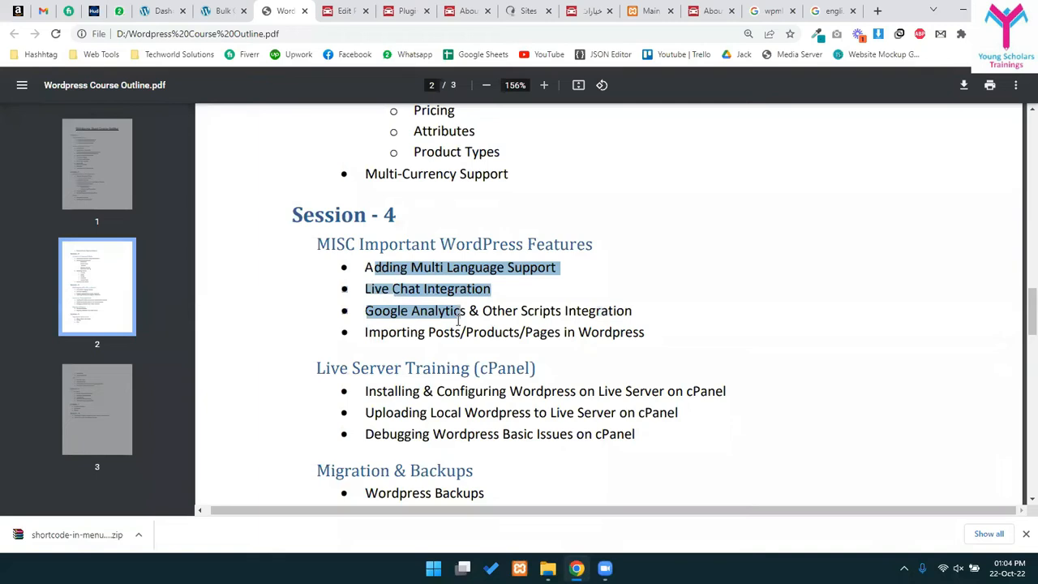
drag(347, 255, 669, 339)
scroll(669, 339, down, 3)
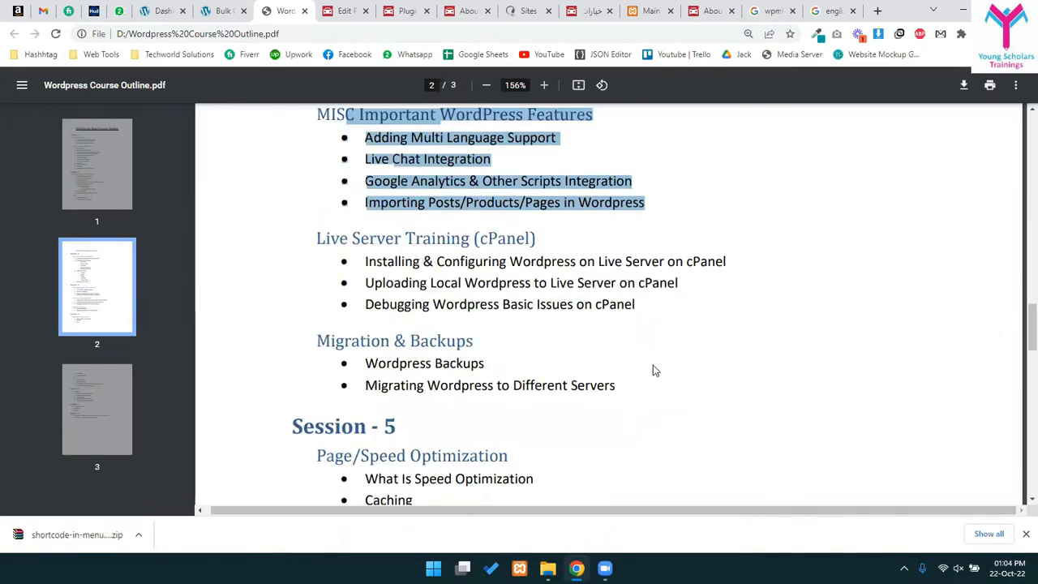
drag(308, 238, 489, 395)
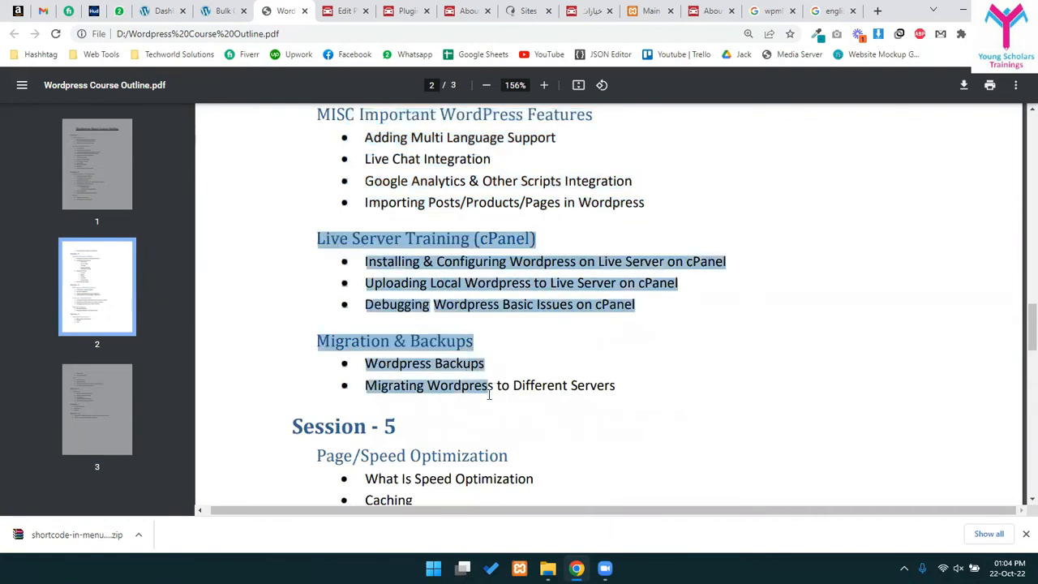
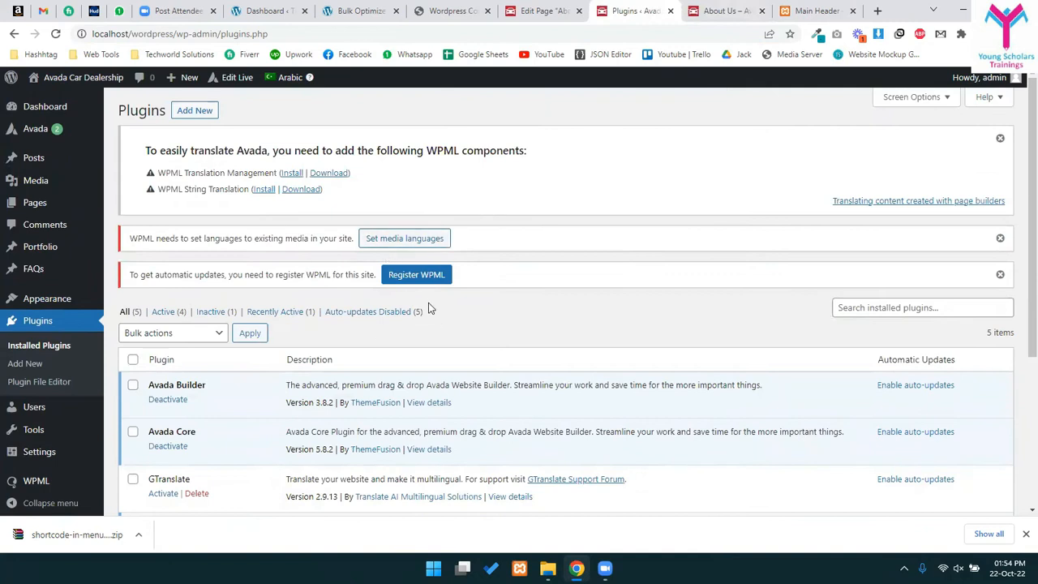
- Deactivate WPML Multilingual CMS and start a 'live chat wordpress plugin' search in a new tab
scroll(420, 296, down, 3)
click(168, 348)
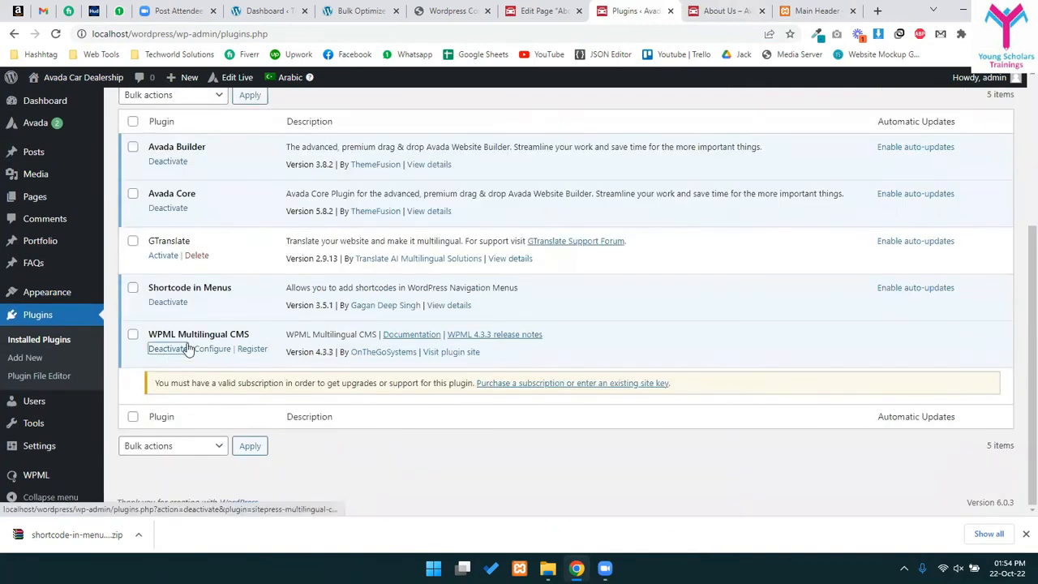
click(877, 11)
text(live cha)
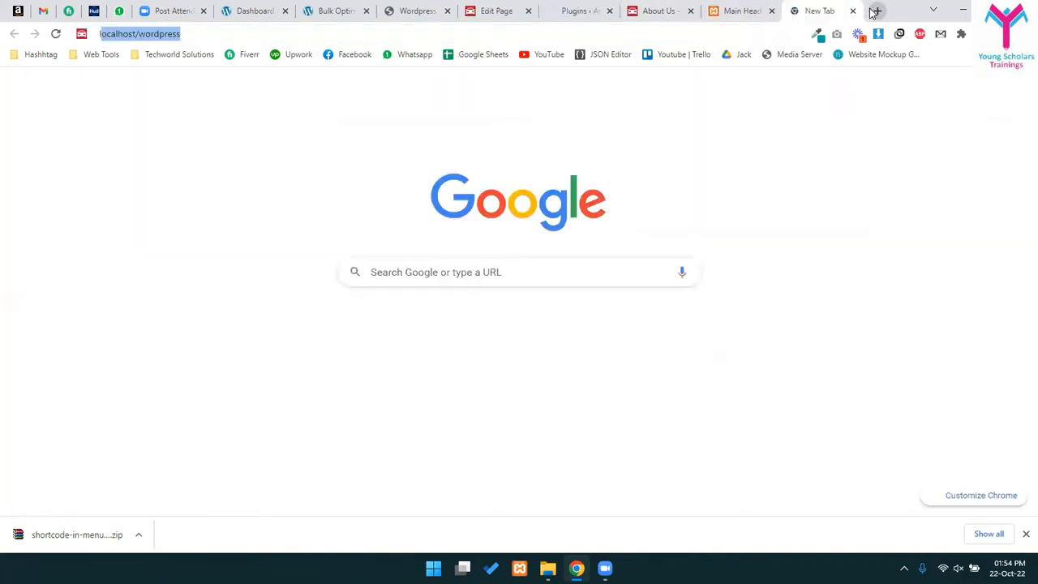
text(t wordpress)
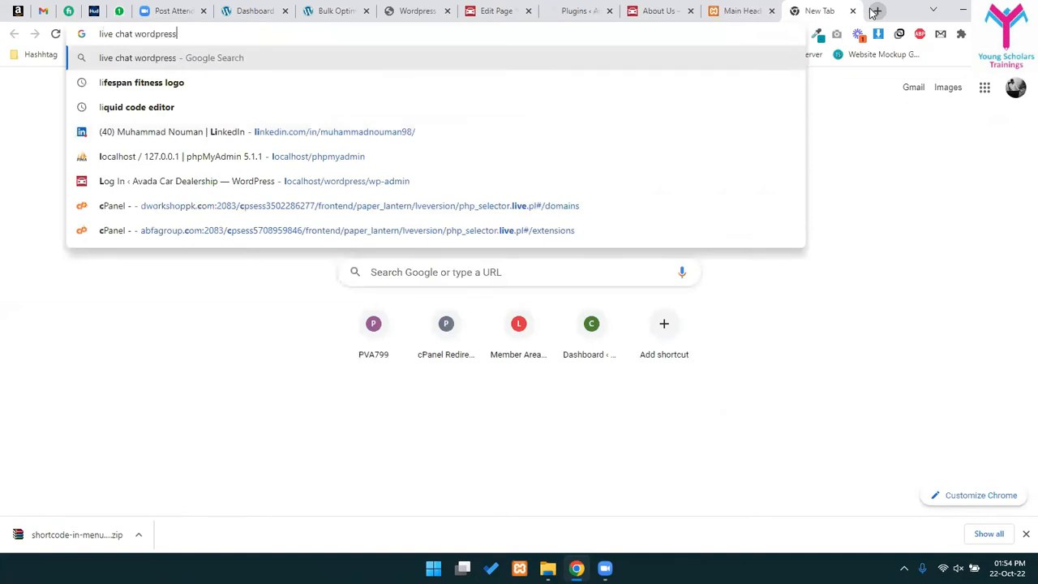
text( plugoin)
- Run the live chat plugin search and open LiveChat, Tawk.To and the Colorlib comparison in background tabs
key(Return)
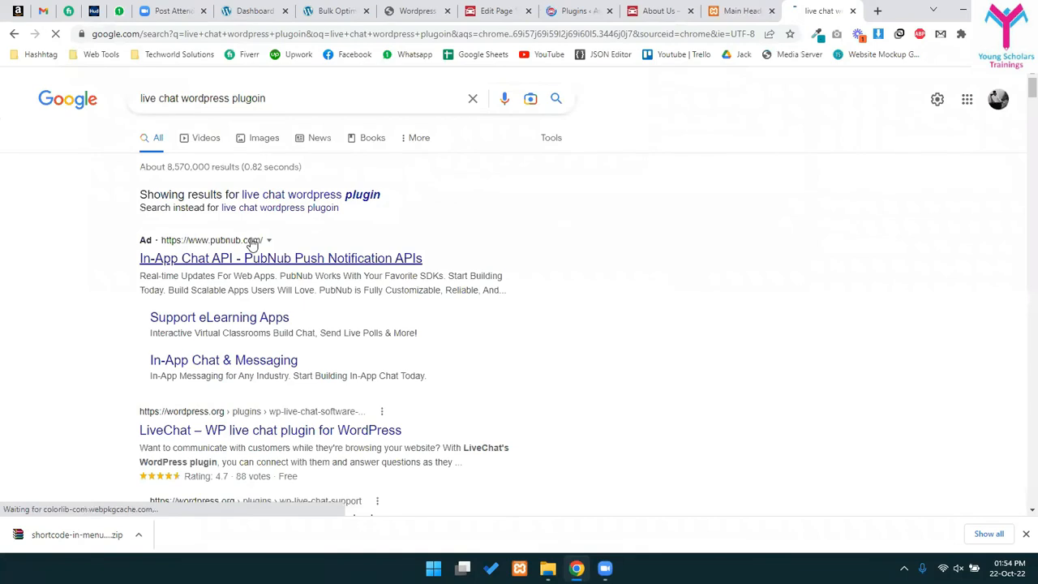
scroll(284, 240, down, 3)
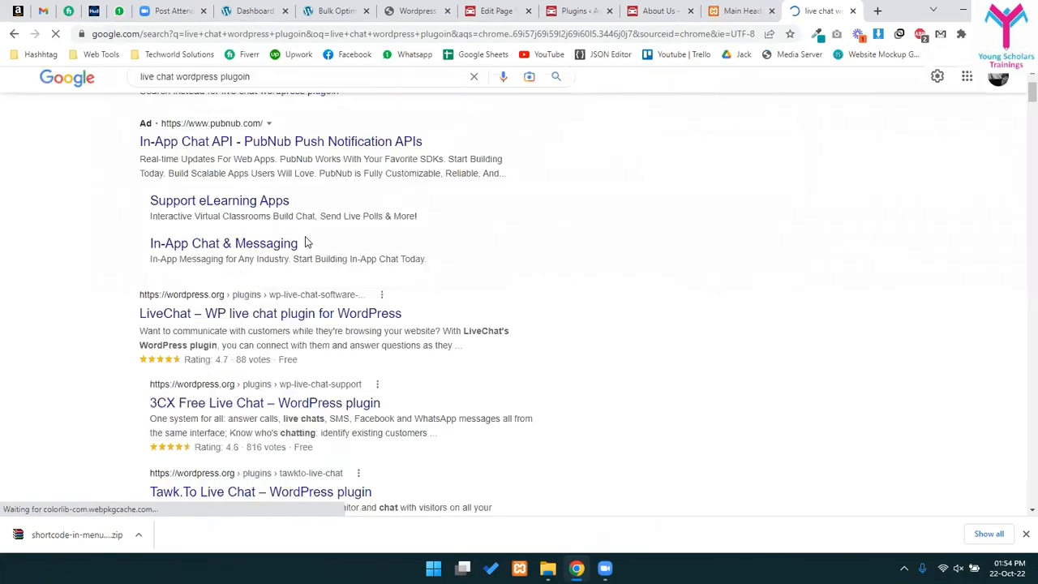
scroll(416, 431, down, 1)
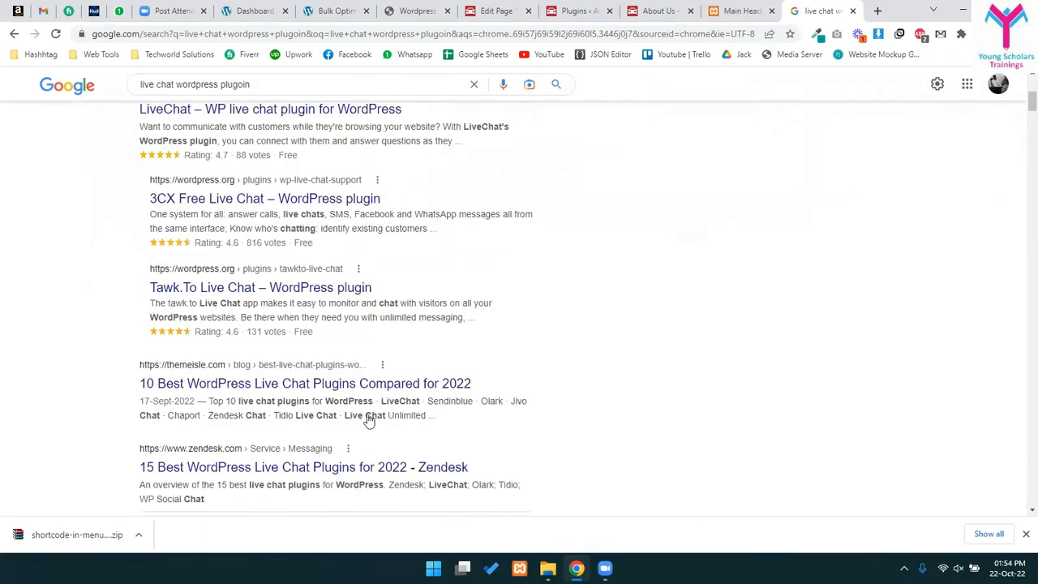
scroll(364, 417, up, 2)
middle_click(174, 234)
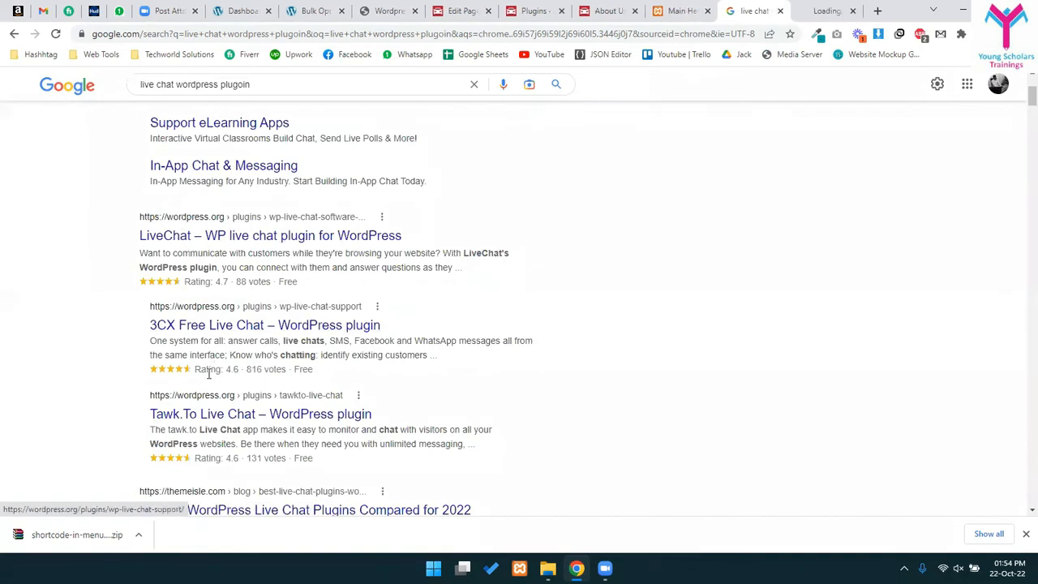
middle_click(230, 417)
scroll(229, 420, down, 5)
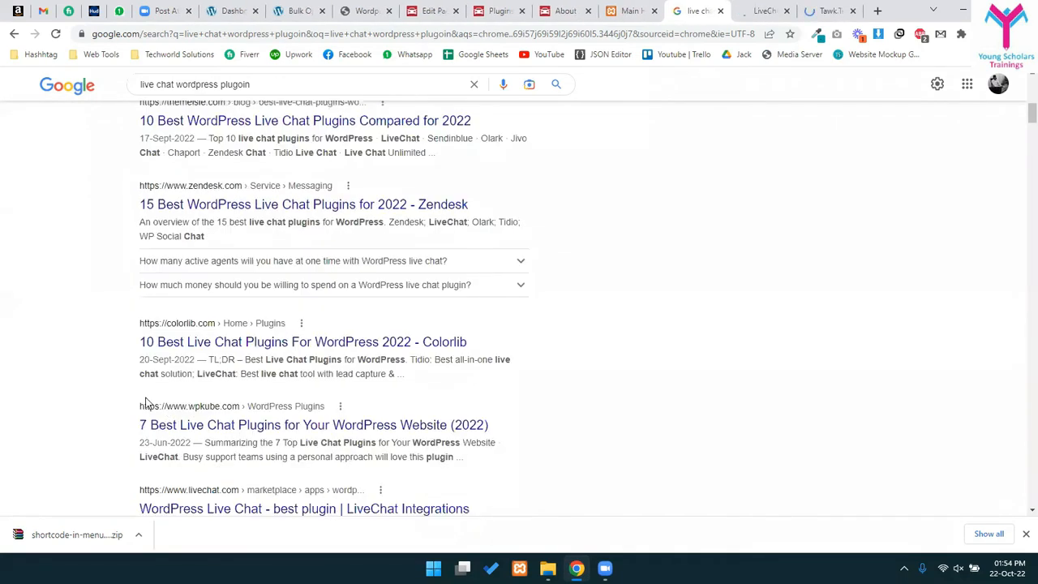
middle_click(188, 344)
- Close the Colorlib article and review the LiveChat and Tawk.To plugin pages
click(822, 9)
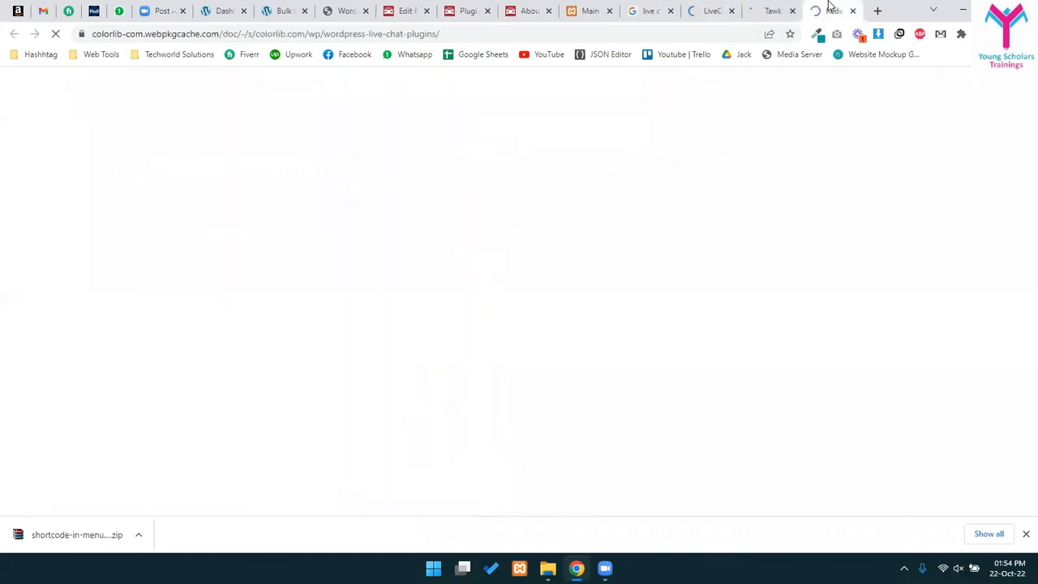
key(ctrl+w)
click(738, 6)
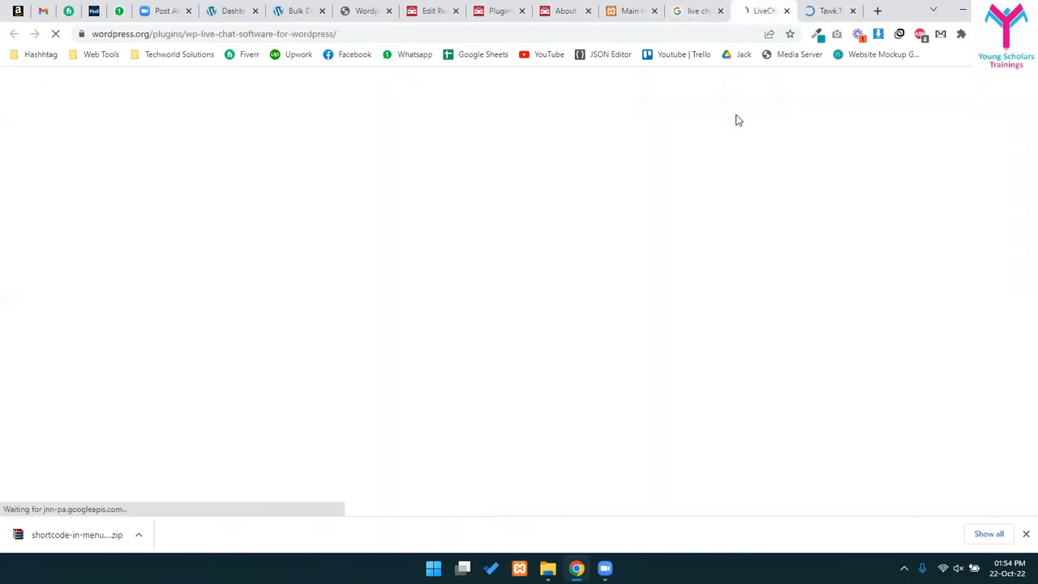
key(ctrl+Tab)
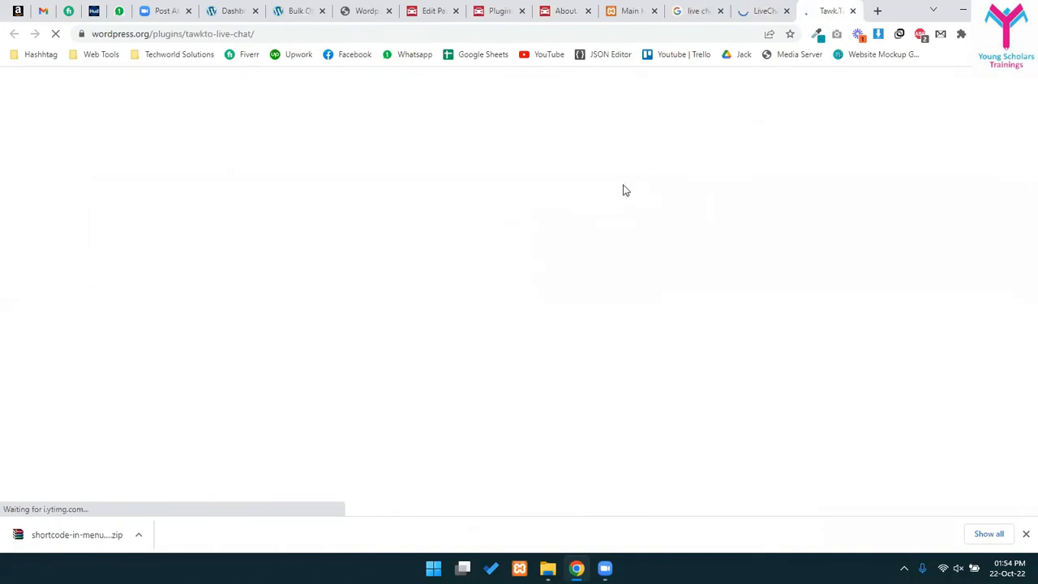
scroll(280, 366, down, 3)
scroll(308, 356, up, 3)
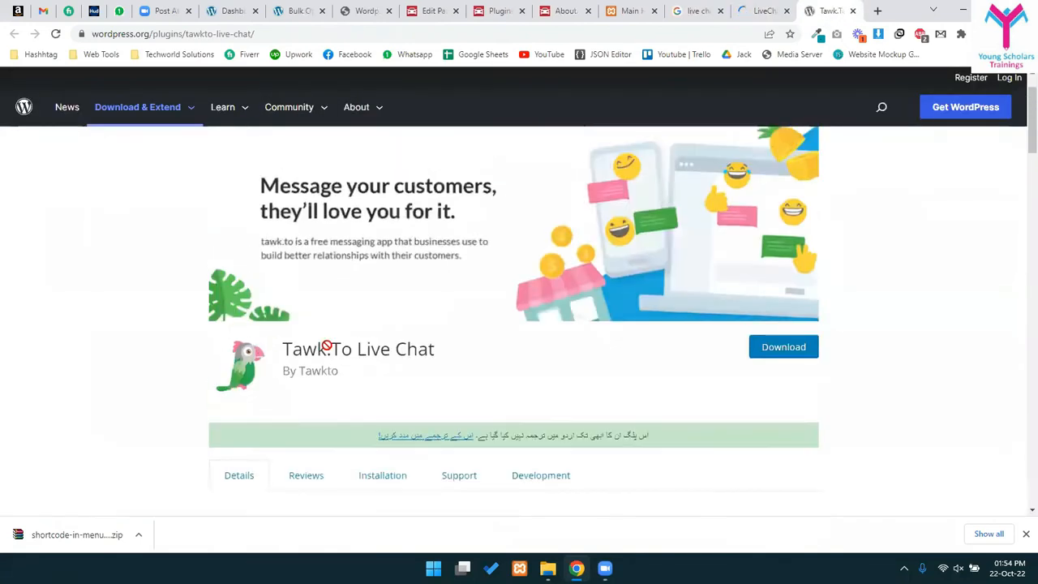
scroll(386, 364, down, 4)
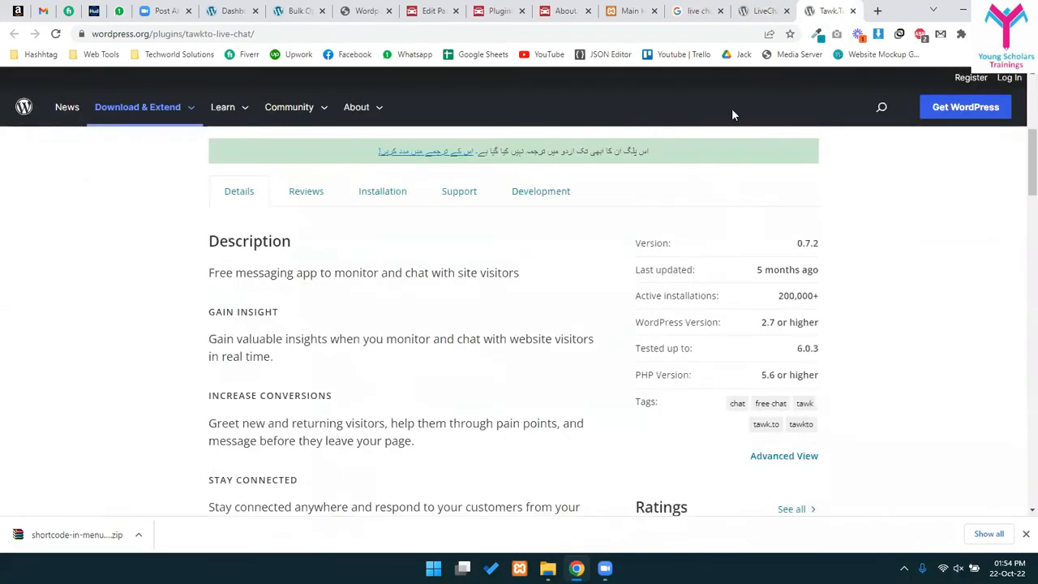
- Read through the LiveChat plugin page again, highlighting its title
click(763, 11)
scroll(160, 299, down, 2)
drag(306, 221, 632, 222)
click(584, 331)
scroll(584, 331, up, 3)
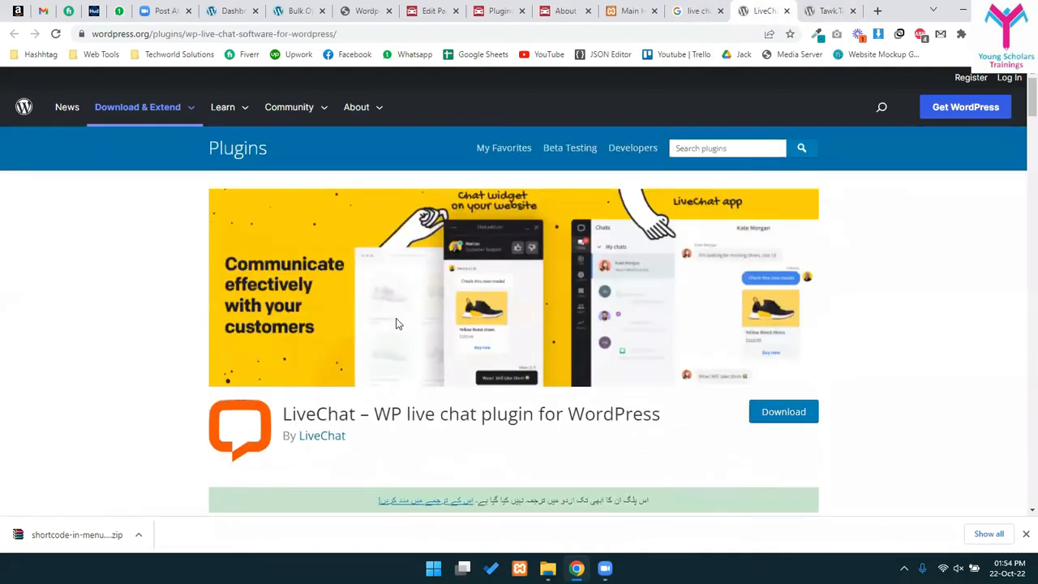
scroll(395, 324, down, 3)
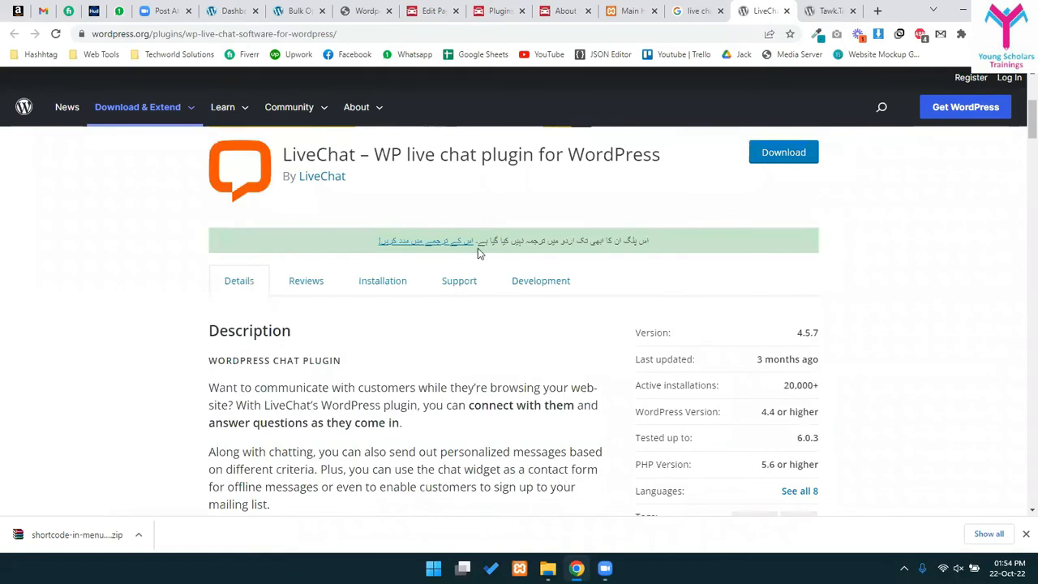
- Close the Google results tab and return to the WordPress Plugins tab
click(629, 10)
click(684, 18)
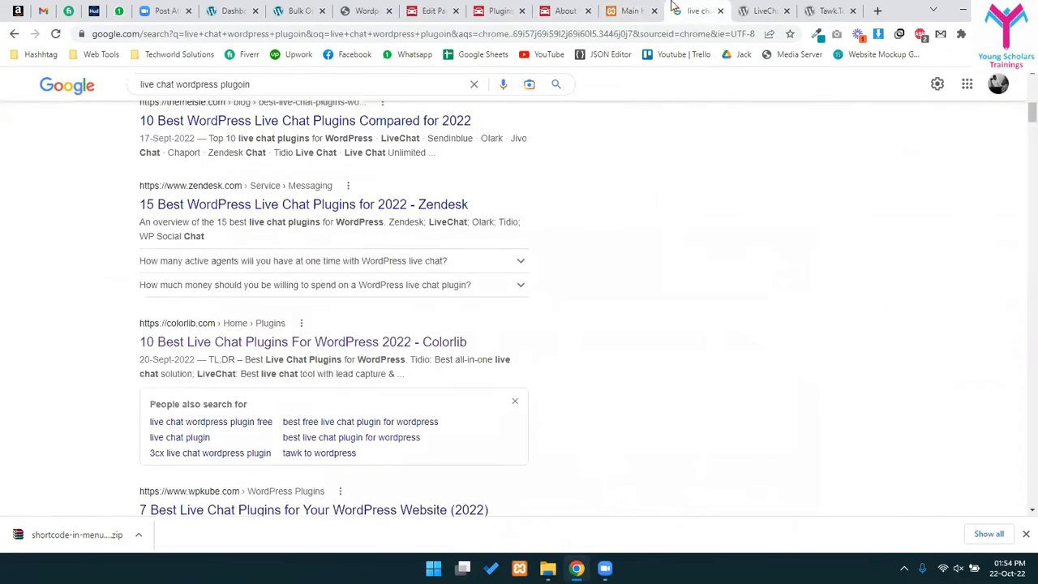
key(ctrl+w)
click(498, 7)
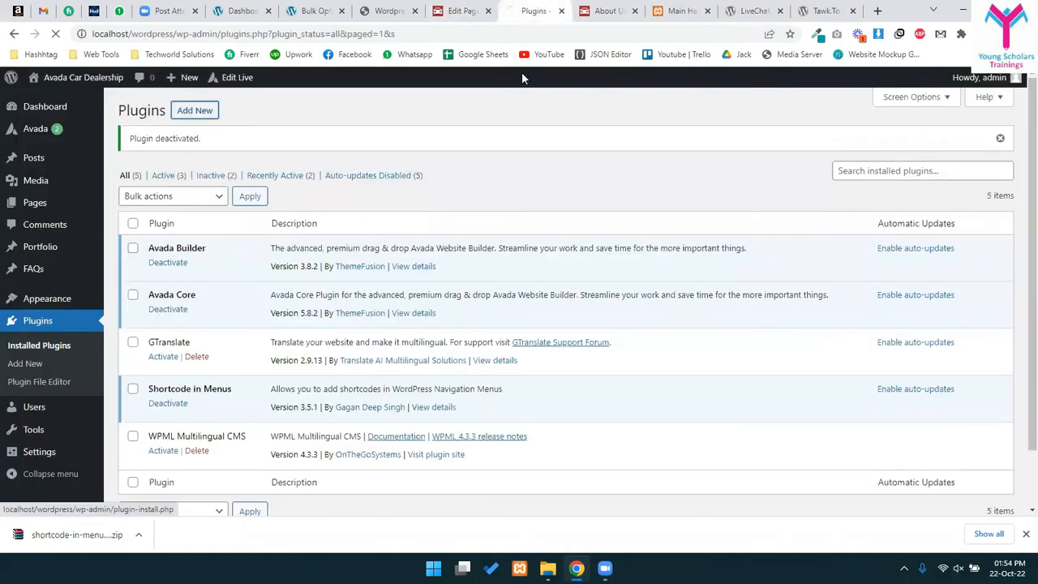
- Close the About Us and Bulk Optimize tabs and go to the Add Plugins page
click(607, 10)
key(ctrl+w)
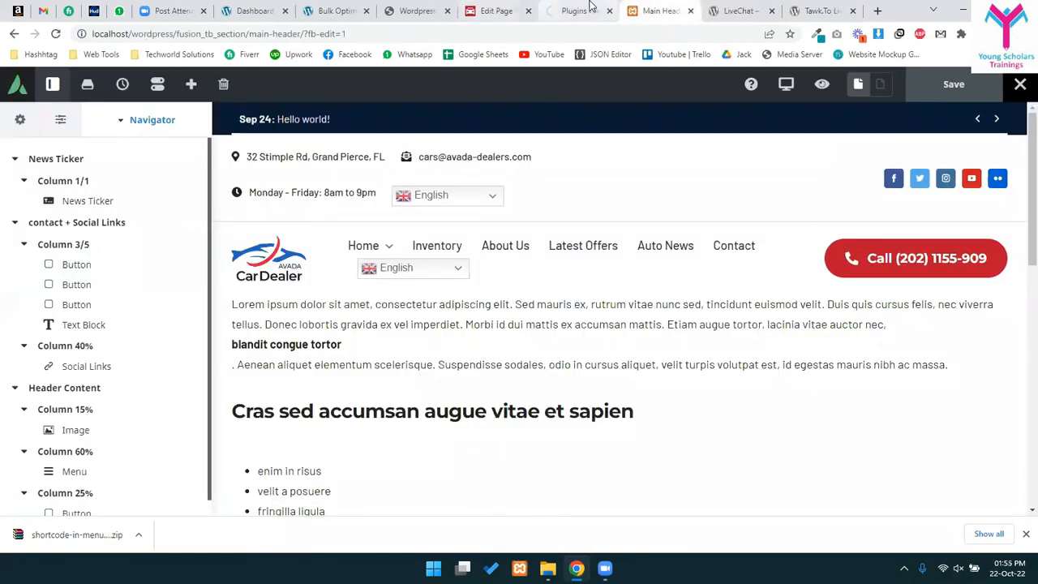
click(376, 5)
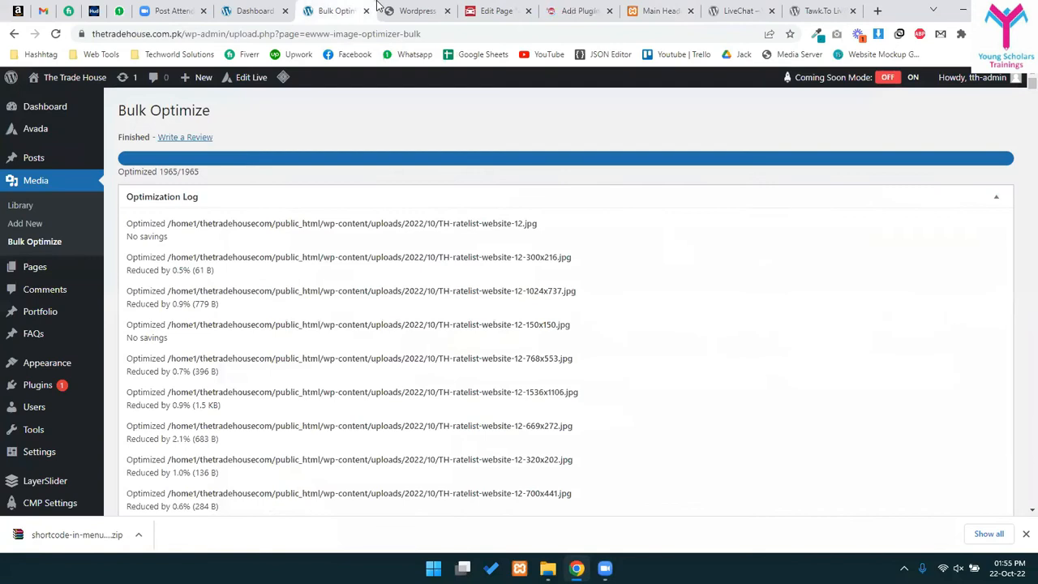
key(ctrl+w)
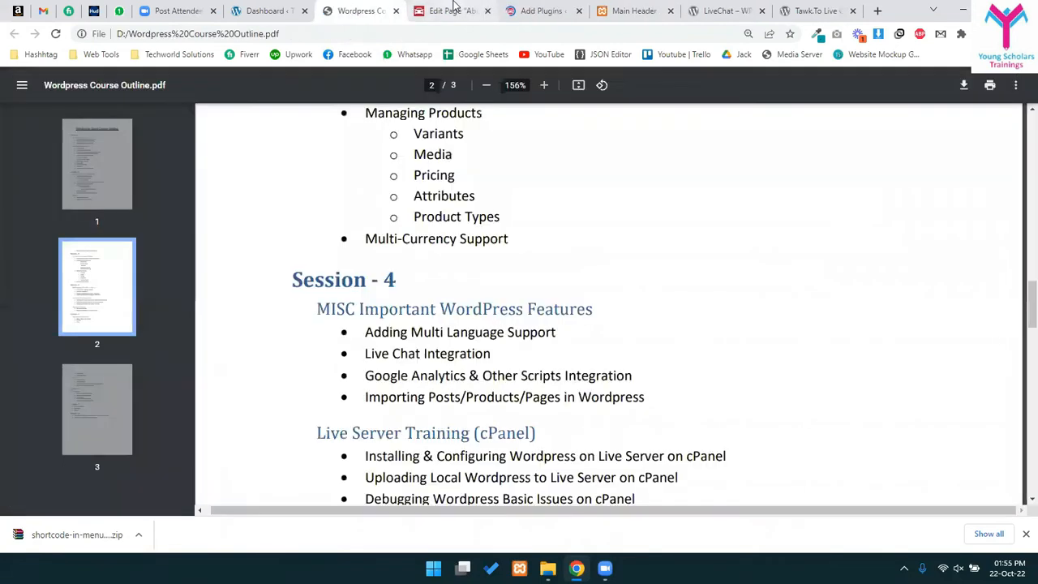
click(458, 4)
click(504, 8)
- Search plugins for 'live chat', install LiveChat – WP live chat, and dismiss the download bar
click(872, 145)
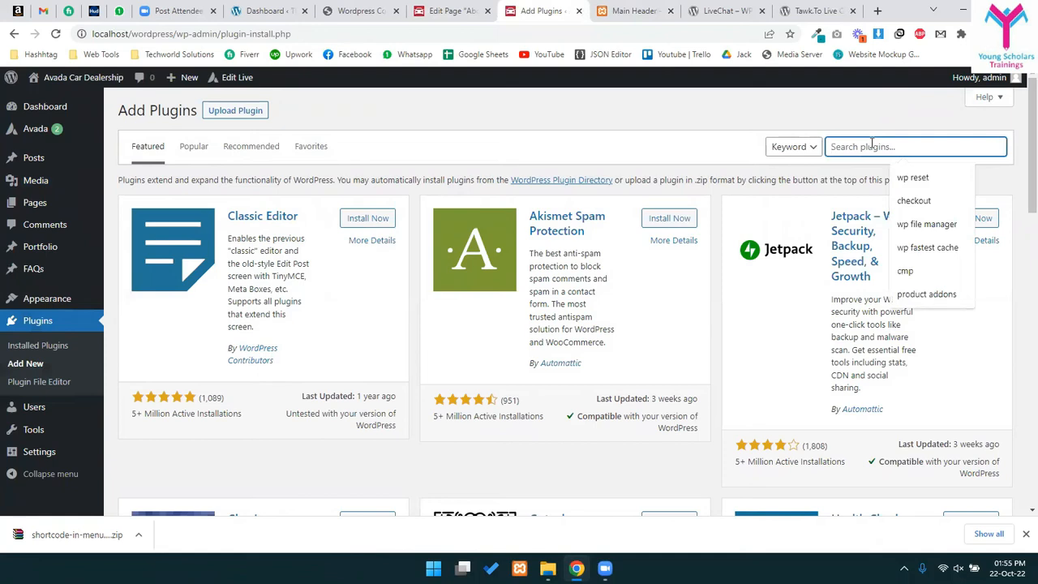
text(live chat plugo)
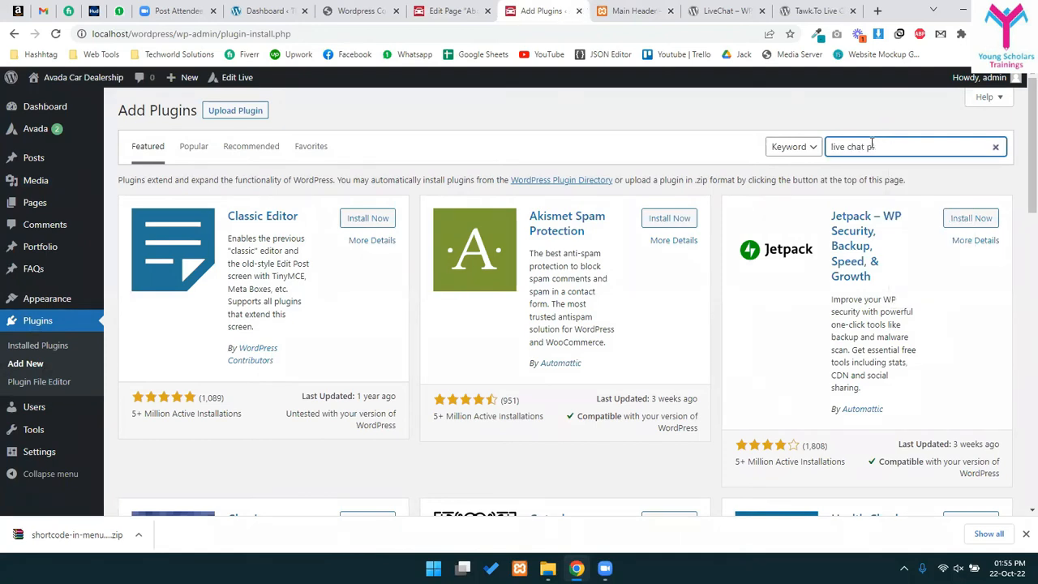
key(BackSpace)
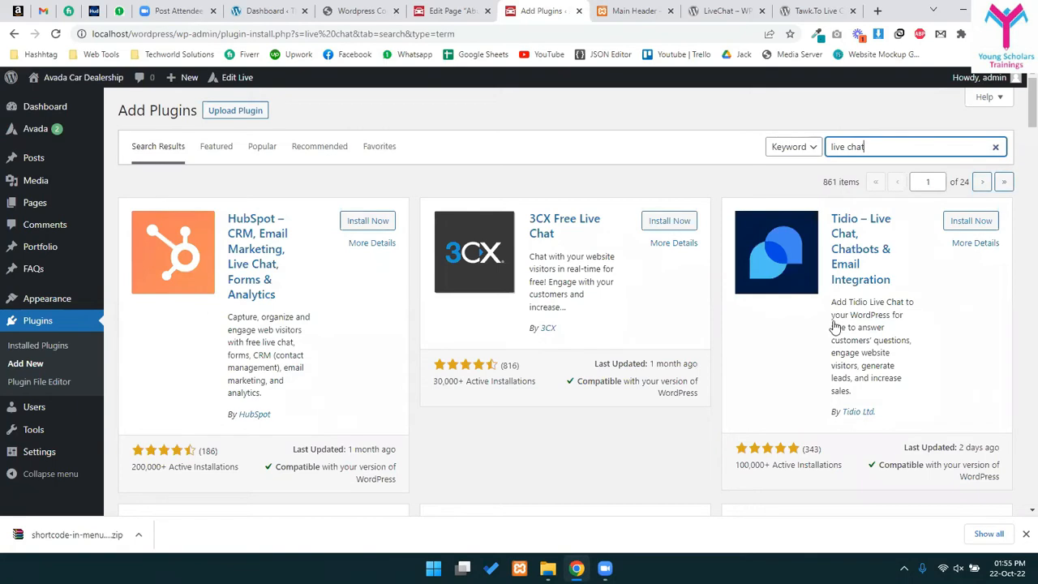
scroll(532, 296, down, 9)
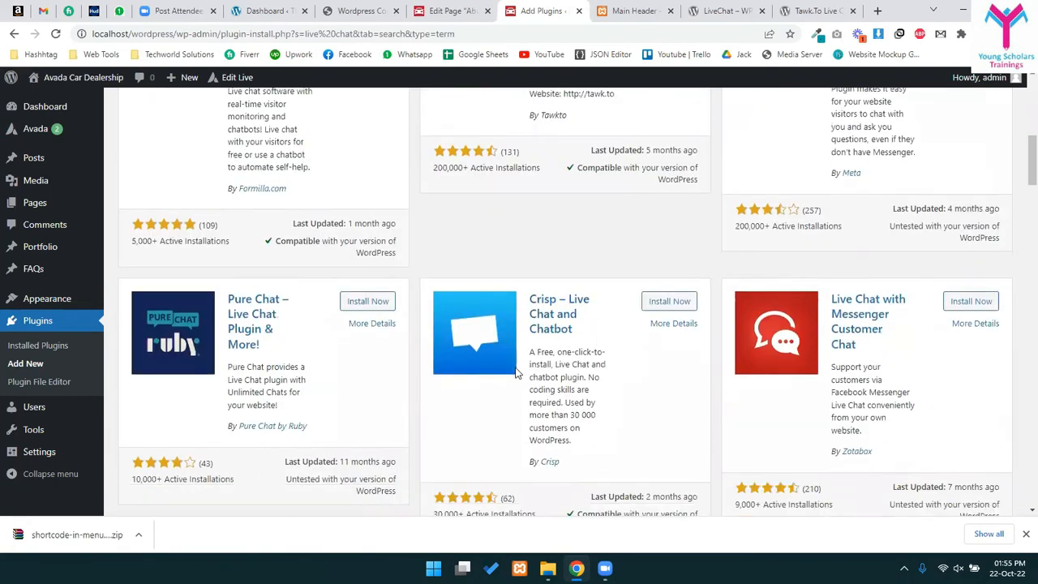
scroll(827, 392, down, 2)
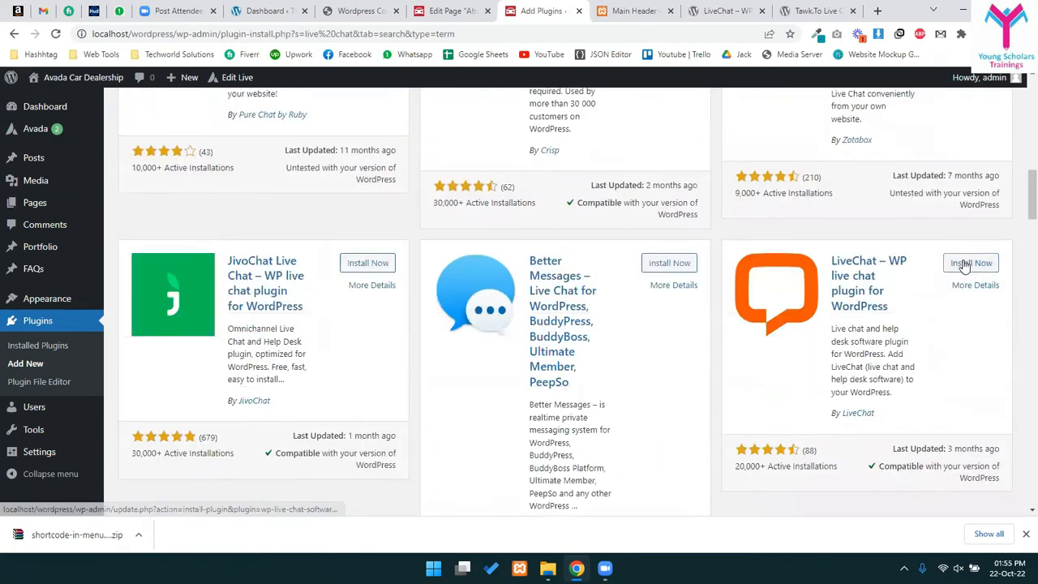
click(964, 265)
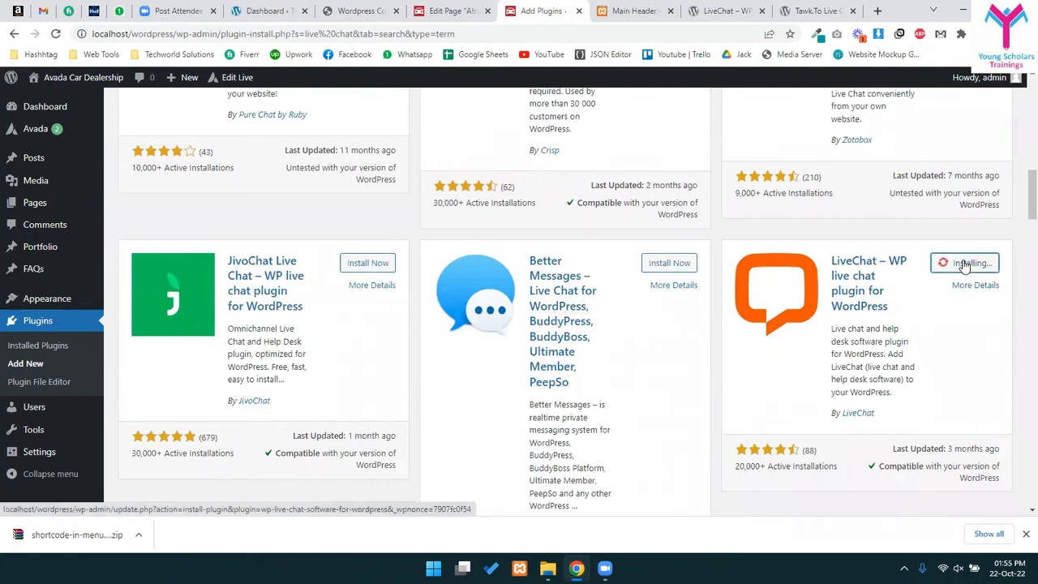
scroll(689, 381, down, 5)
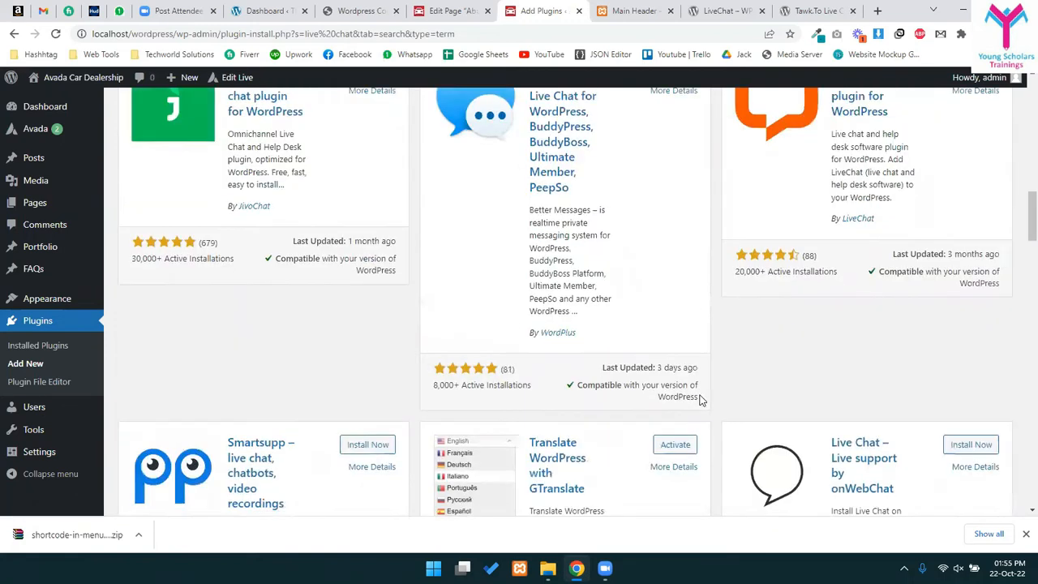
scroll(753, 203, up, 6)
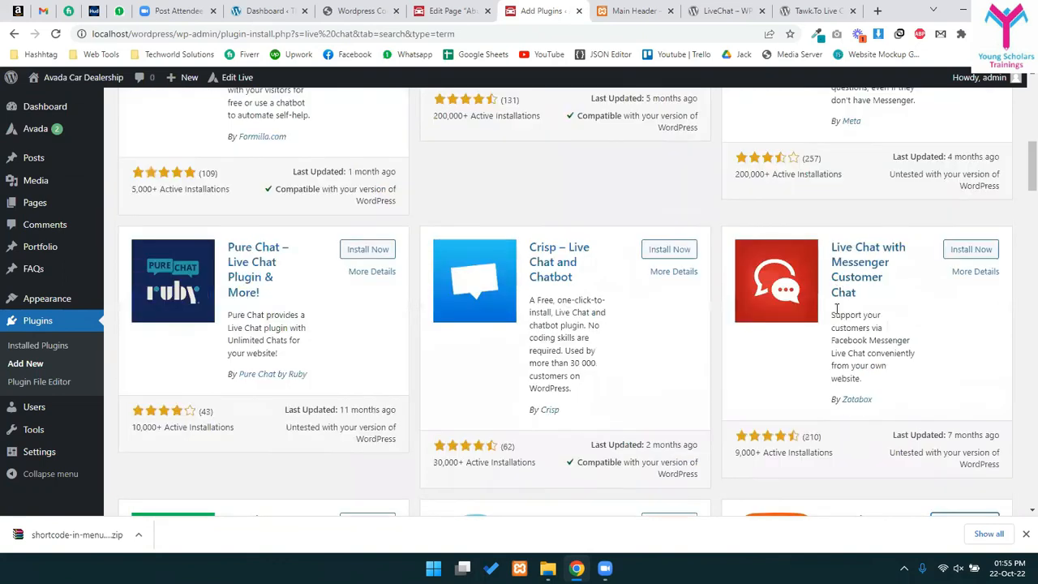
scroll(668, 407, up, 3)
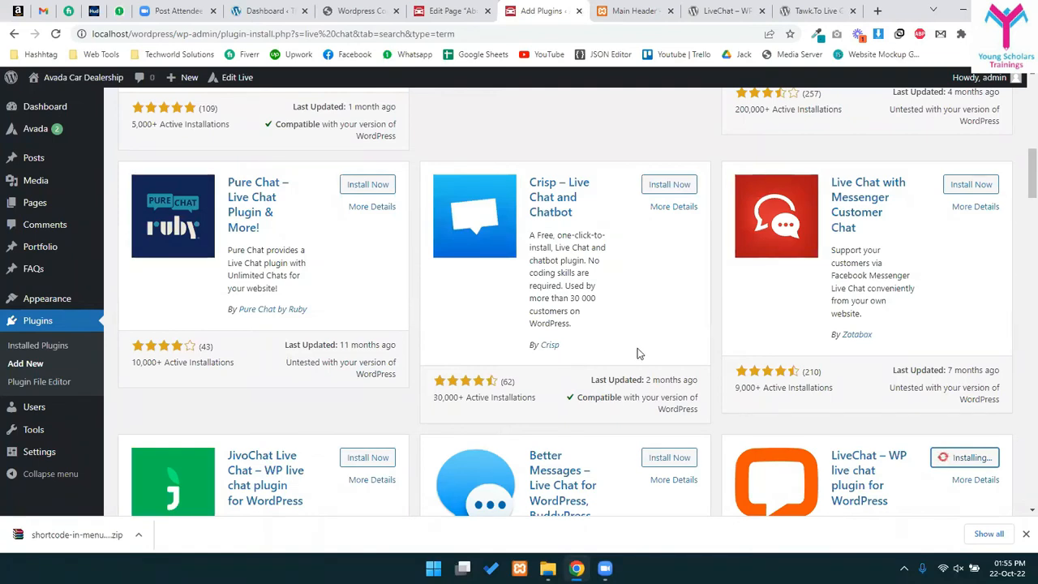
click(1024, 535)
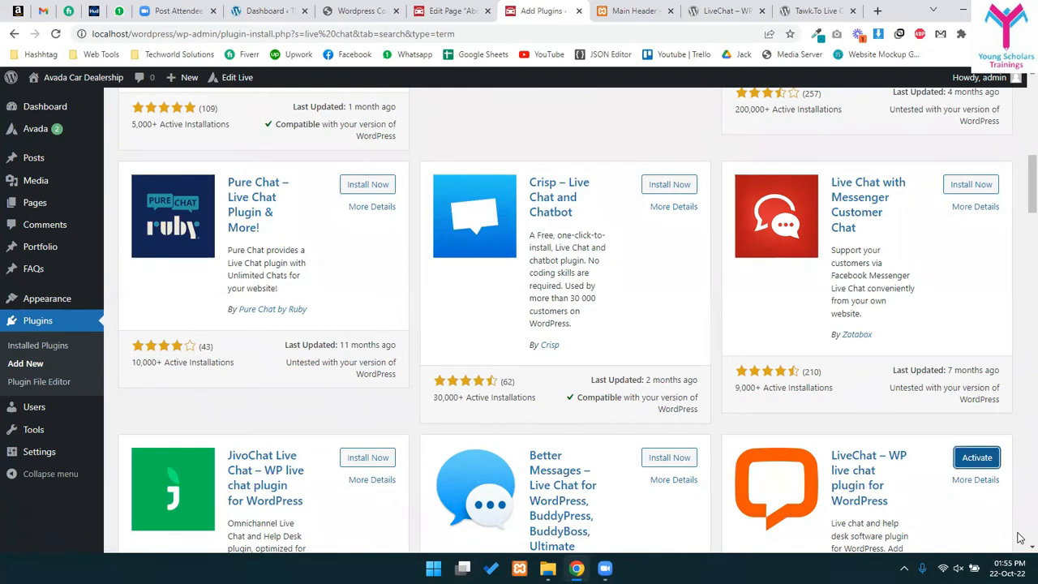
- Activate LiveChat, complete the account signup with business email and name, and close the success message
click(967, 458)
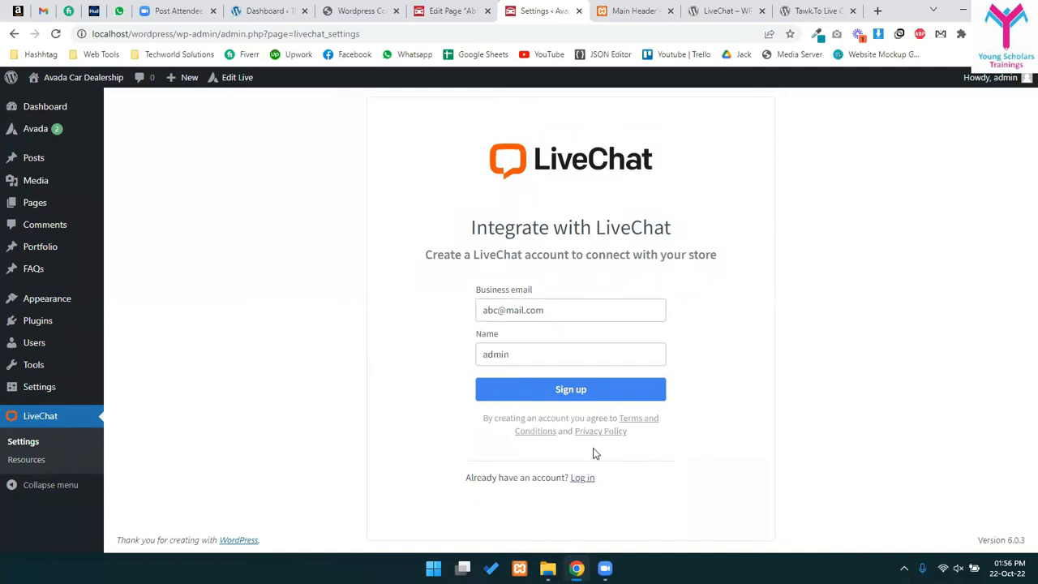
click(565, 311)
key(ctrl+a)
key(Tab)
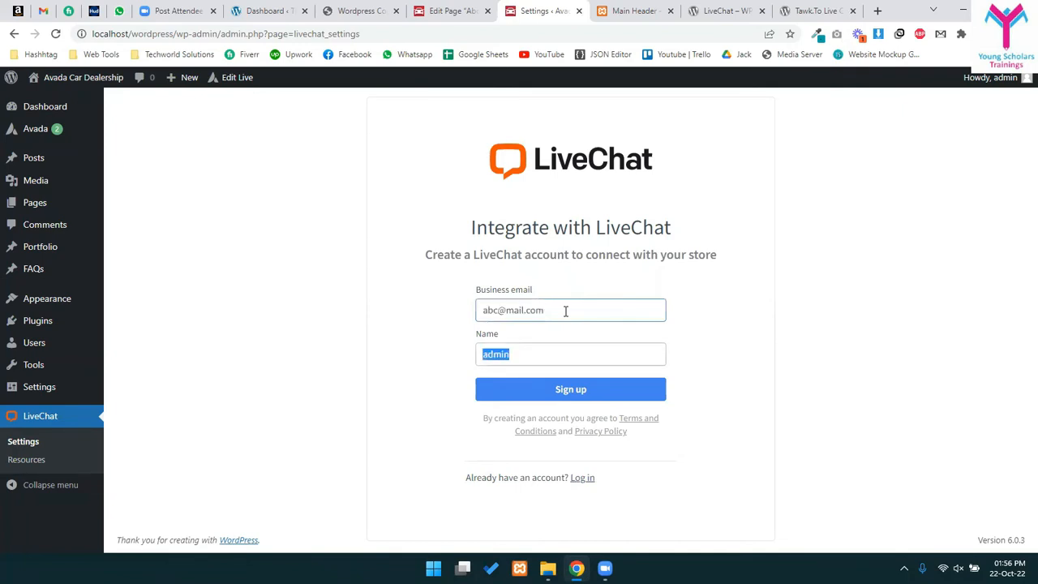
click(558, 388)
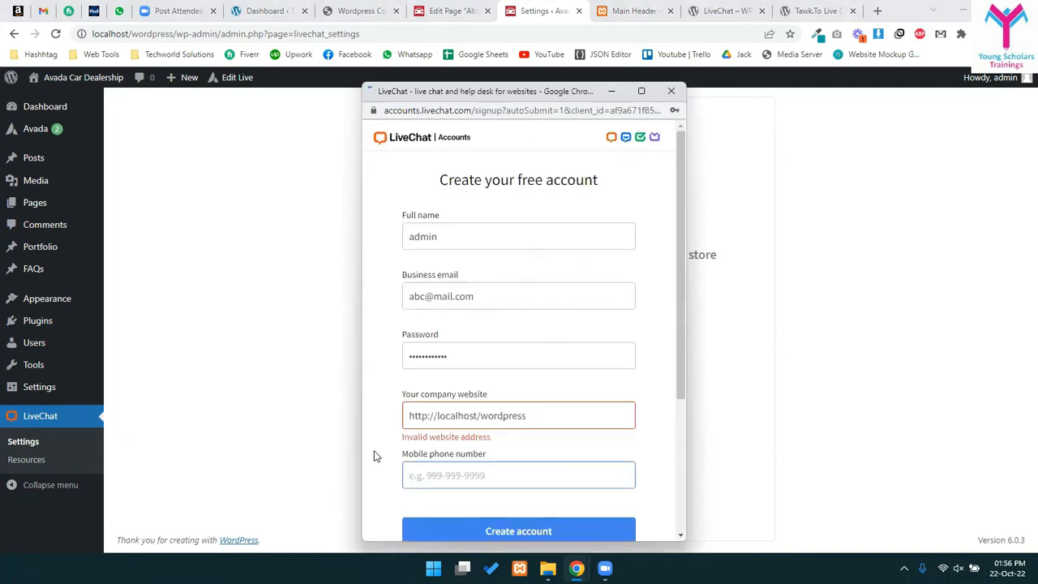
triple_click(469, 422)
scroll(430, 454, down, 2)
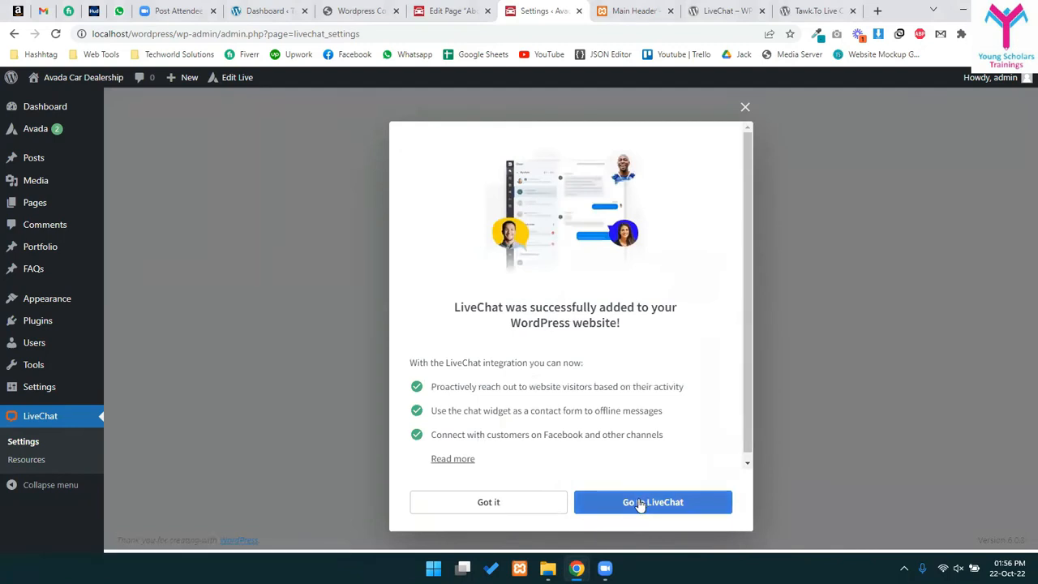
click(488, 503)
- Open the LiveChat agent app and the site homepage in new tabs
click(344, 268)
click(507, 11)
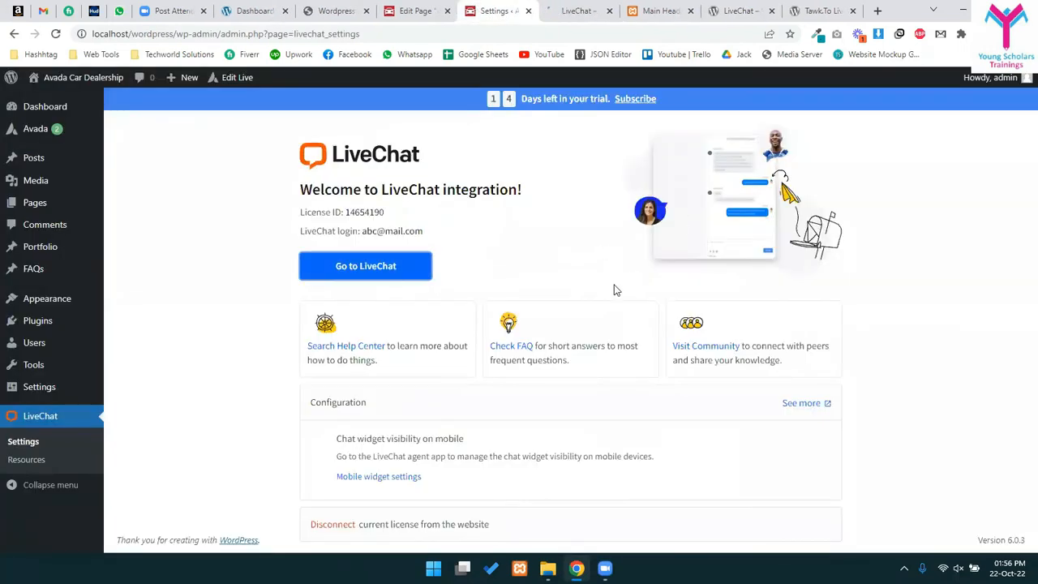
right_click(81, 82)
click(114, 95)
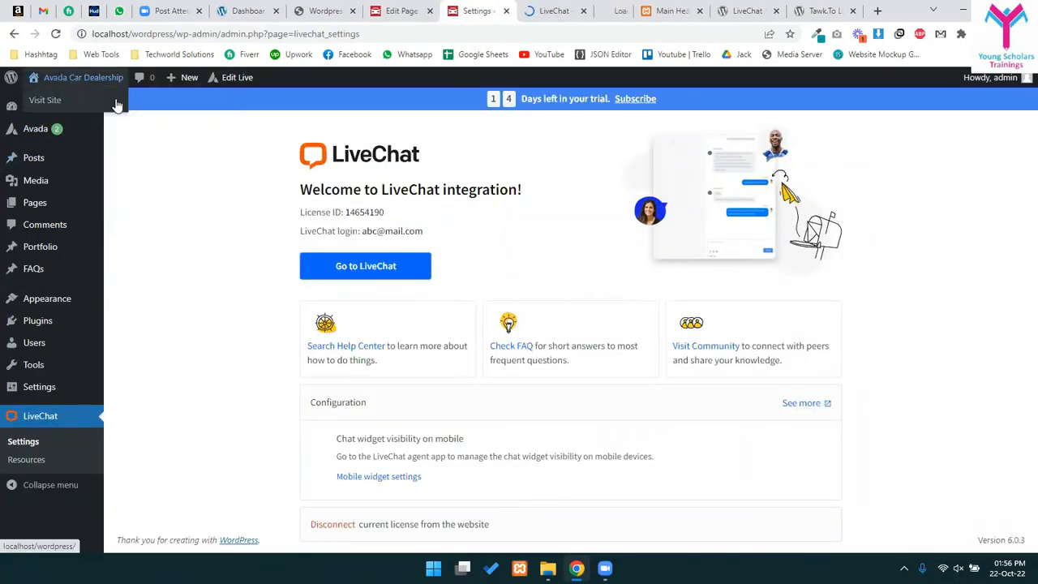
key(ctrl+Tab)
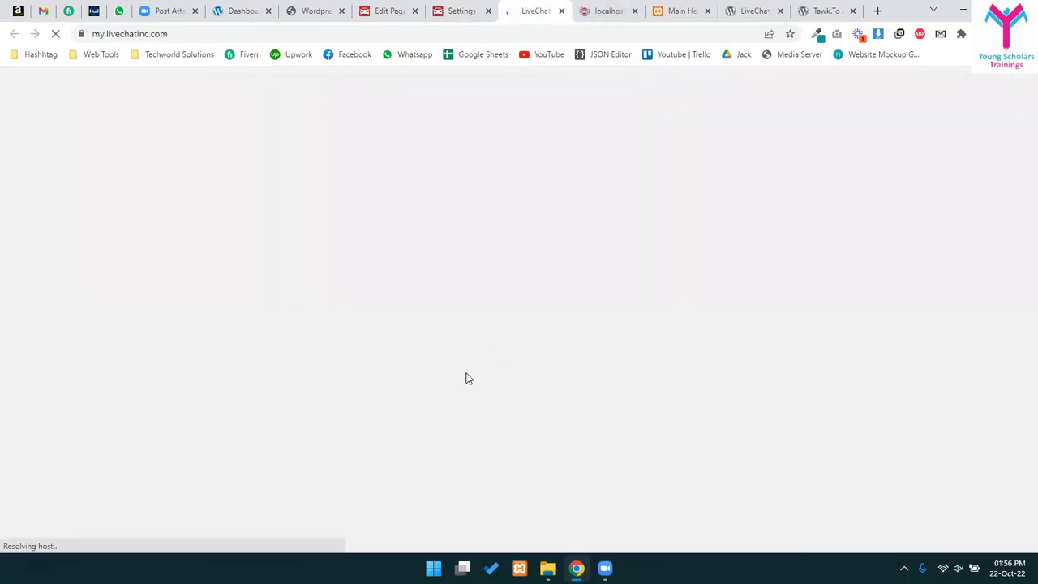
click(462, 11)
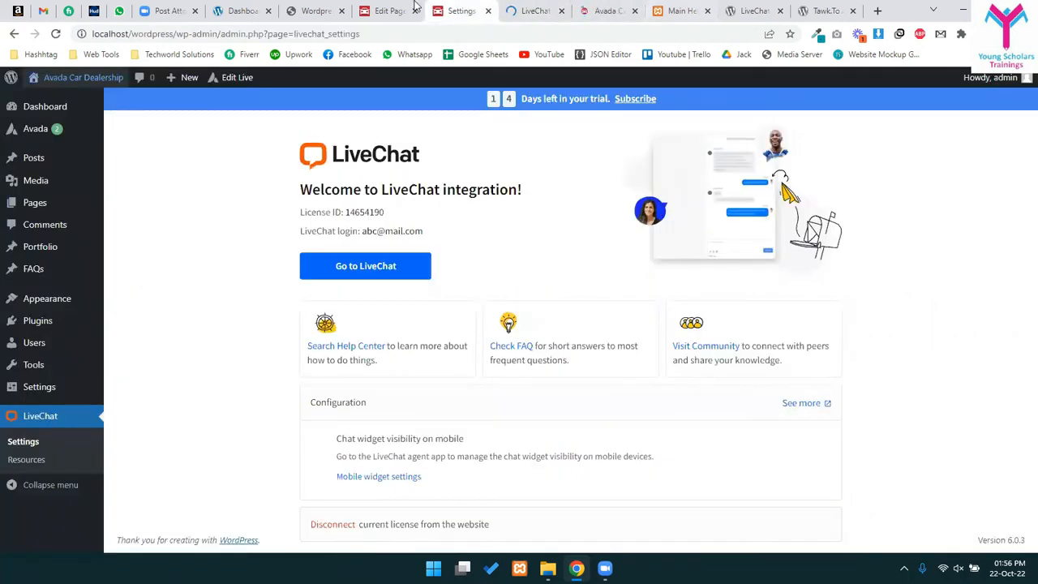
drag(606, 9, 540, 7)
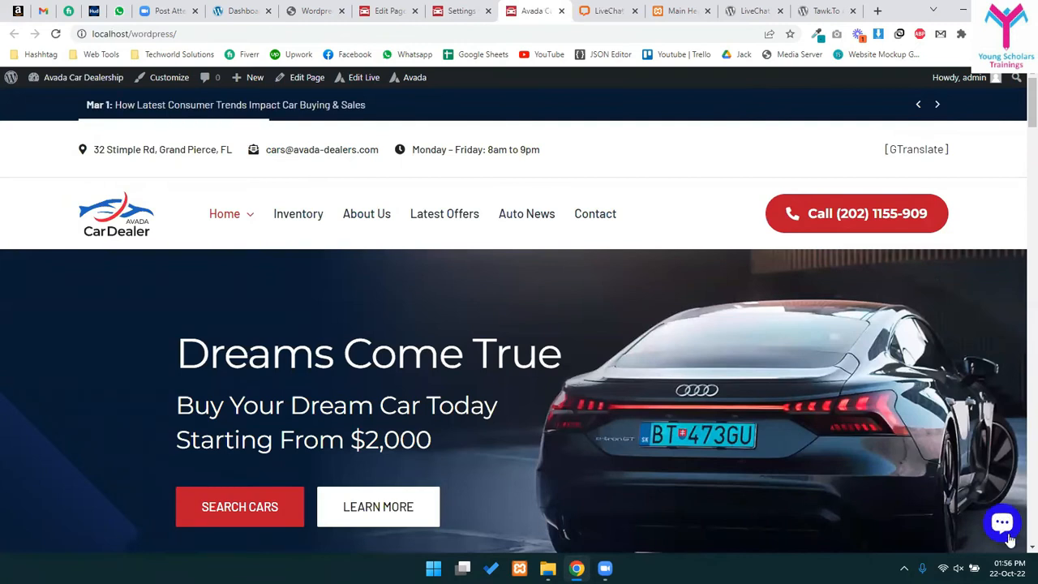
- Load localhost/wordpress in a private window and accept the cookie notice
click(1005, 529)
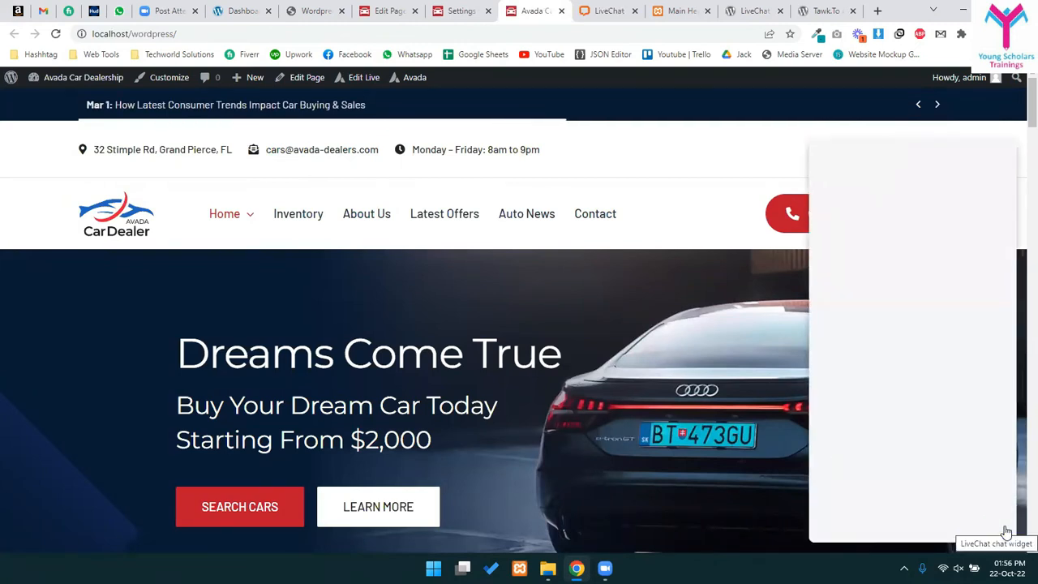
click(888, 286)
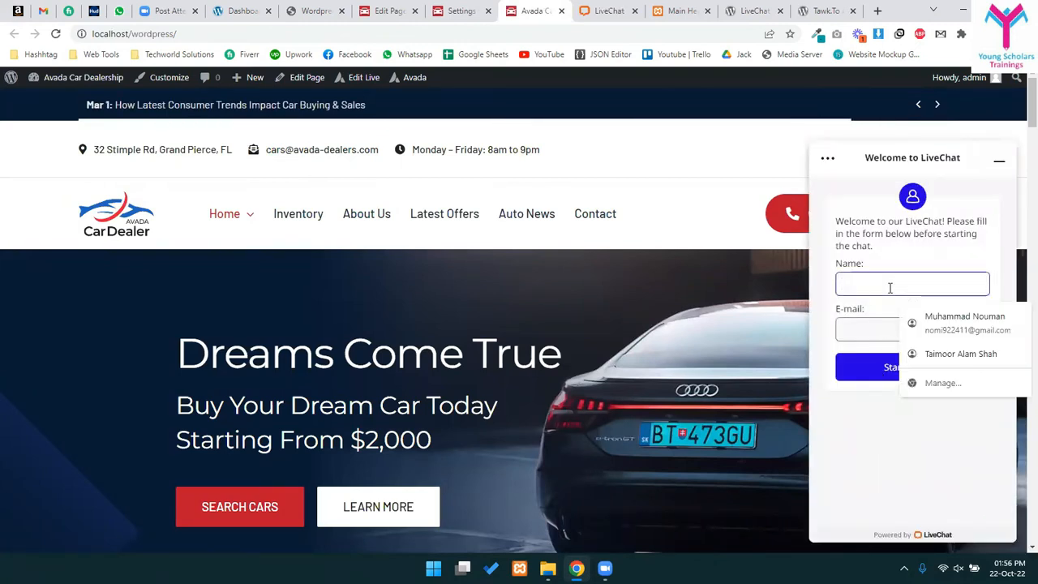
key(Down)
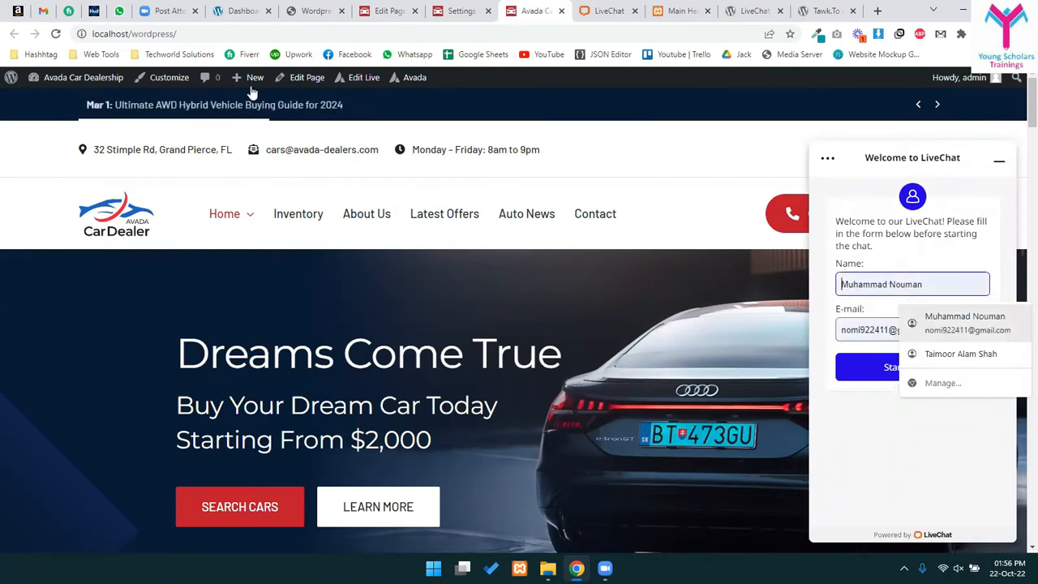
click(213, 30)
key(ctrl+c)
key(ctrl+shift+n)
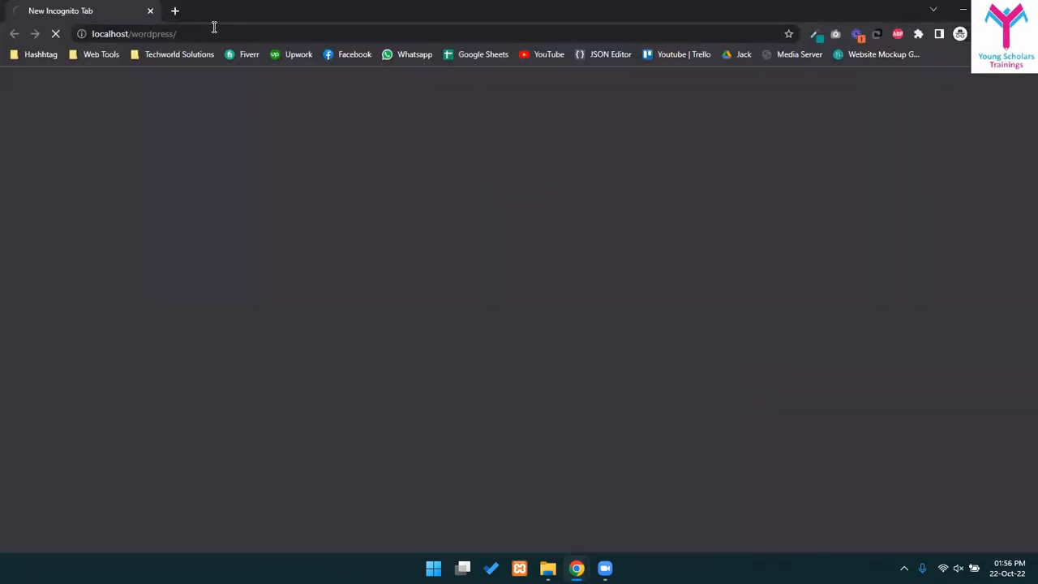
key(ctrl+v)
key(Return)
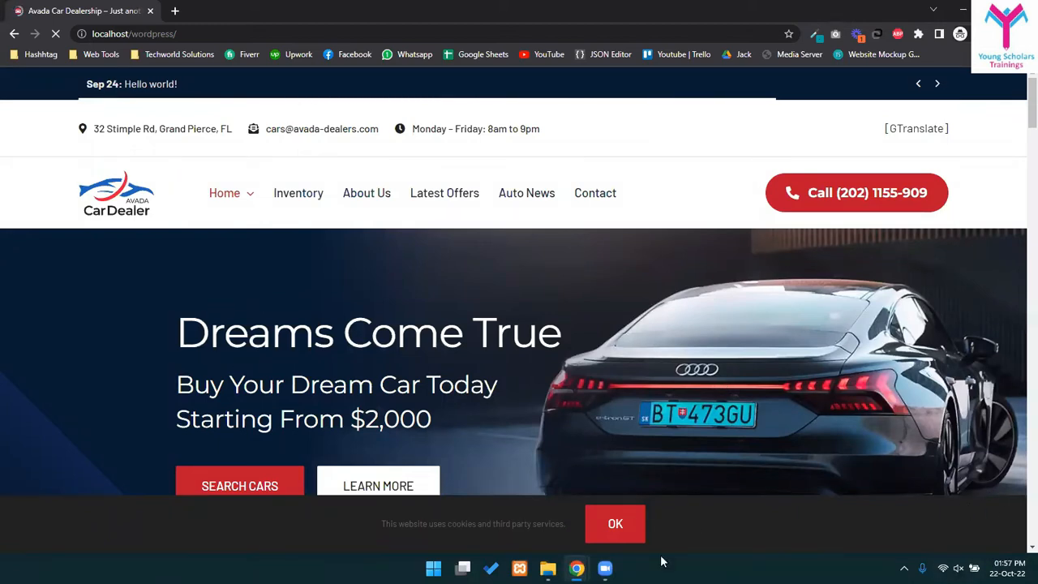
click(617, 524)
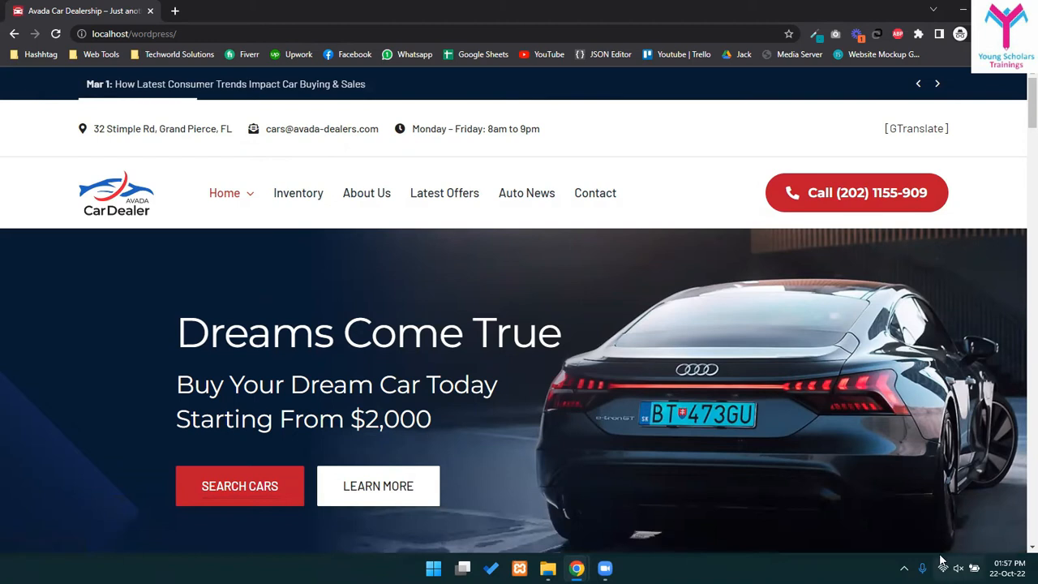
- Start a chat as a visitor with a name and e-mail, then return to the LiveChat tab
click(998, 524)
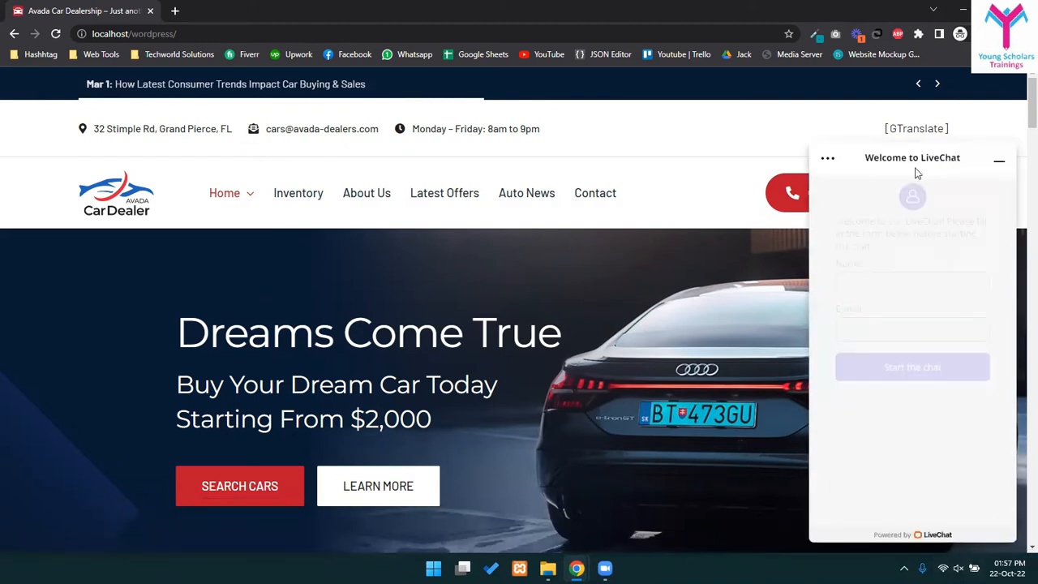
click(864, 288)
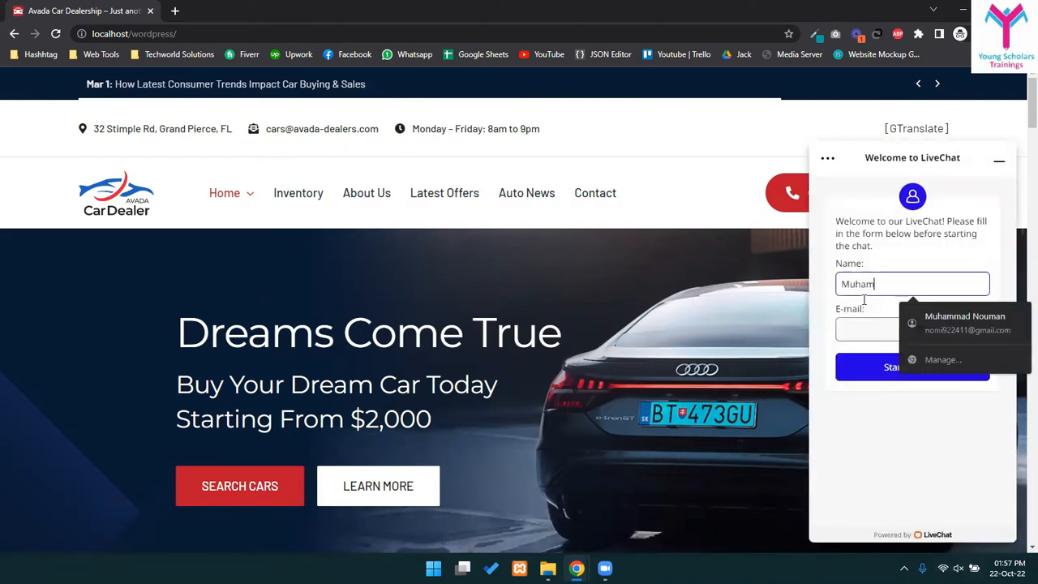
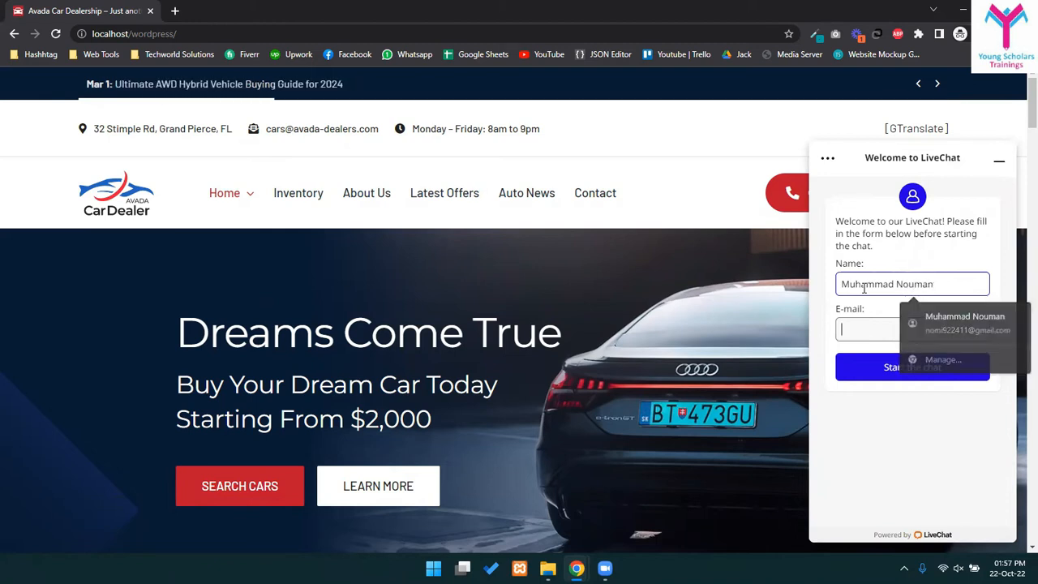
key(Tab)
text(abc@ddd.o)
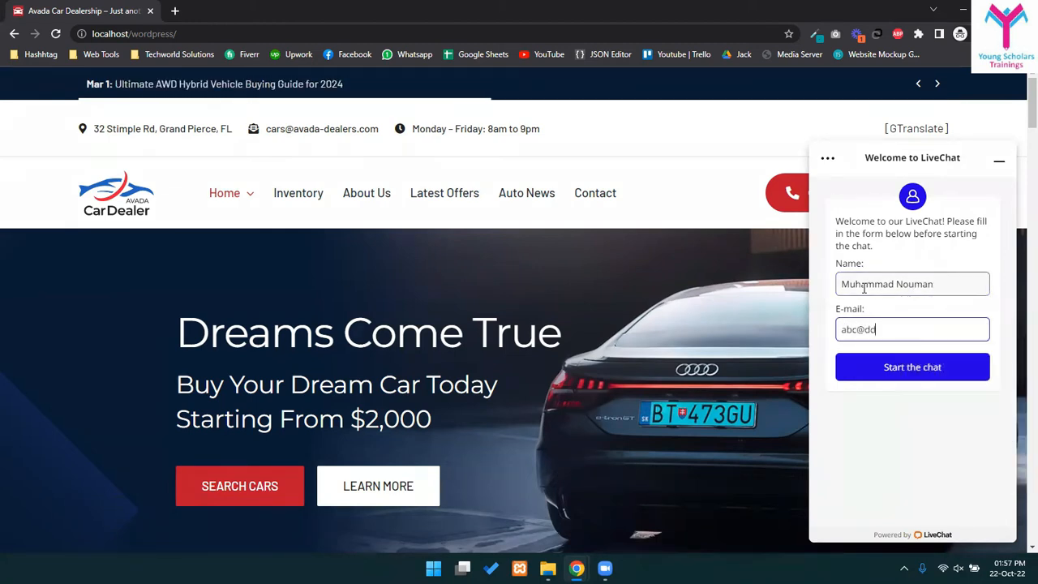
click(888, 367)
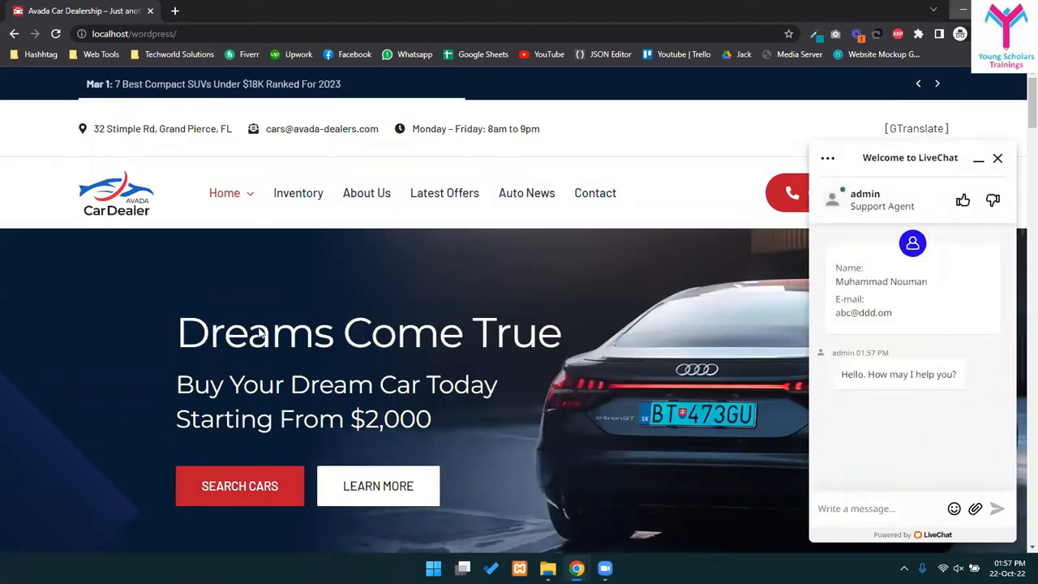
click(963, 9)
click(596, 13)
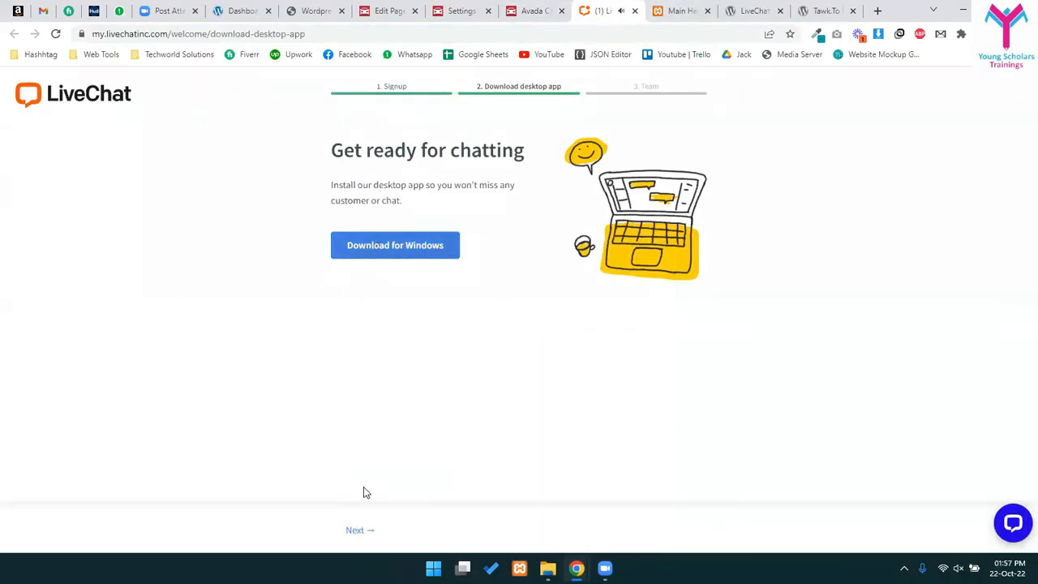
- Skip the desktop app and teammate steps and open the visitor's ongoing chat
click(364, 531)
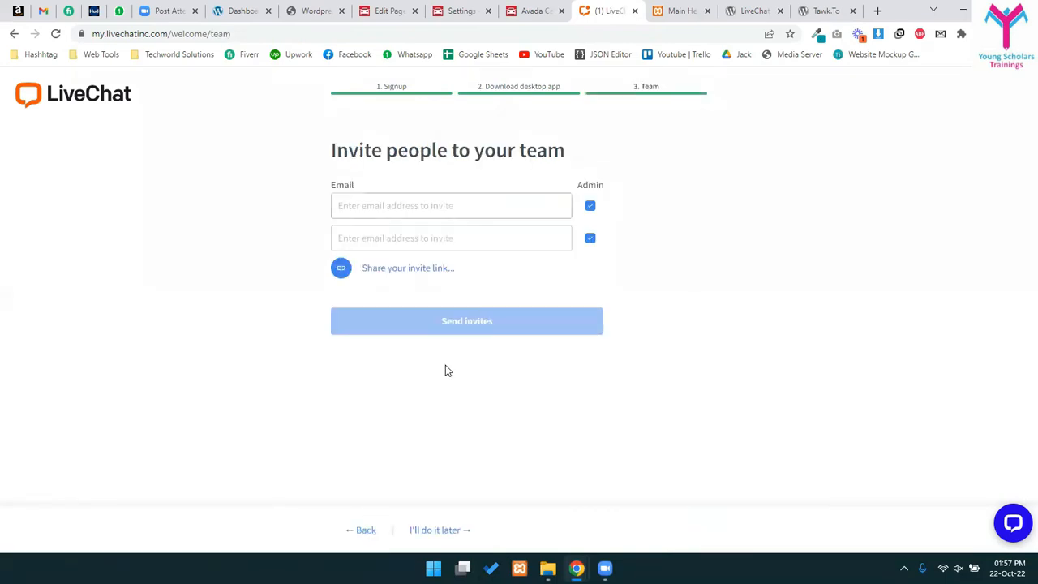
click(422, 531)
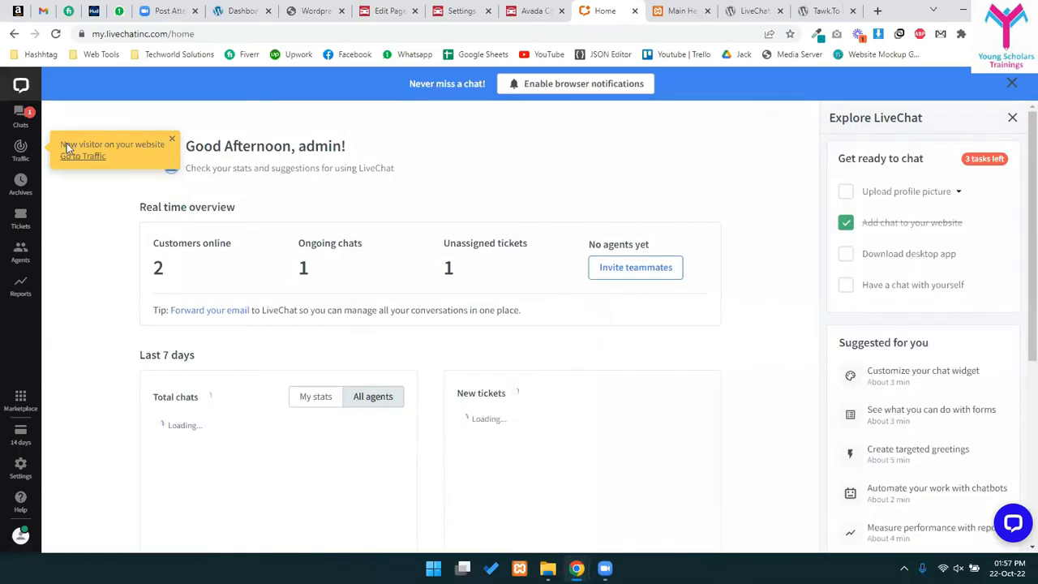
click(20, 117)
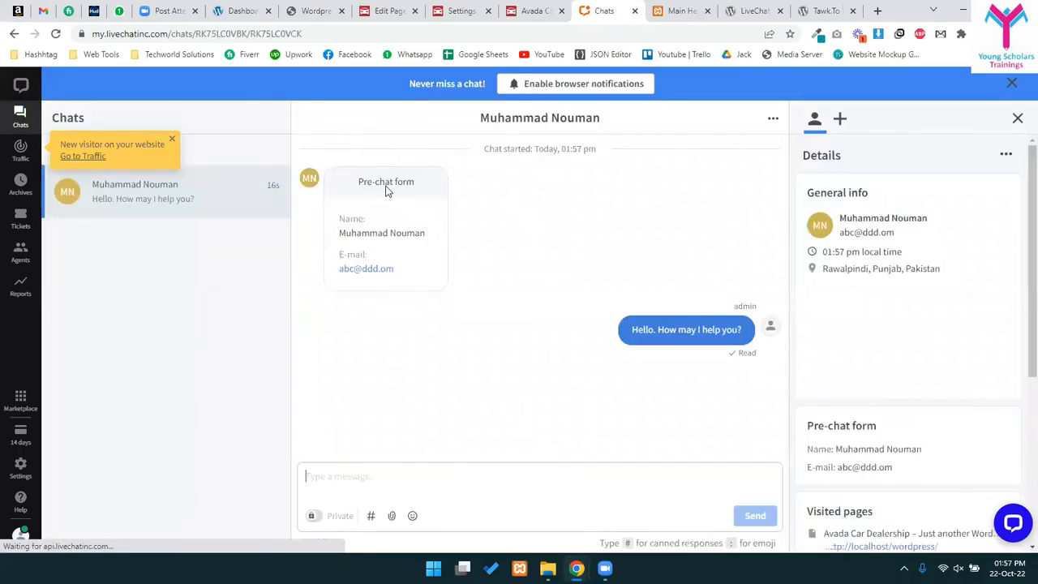
drag(358, 219, 404, 238)
double_click(406, 233)
- Send 'Hello I need some help in cars' from the site widget as the visitor
click(412, 471)
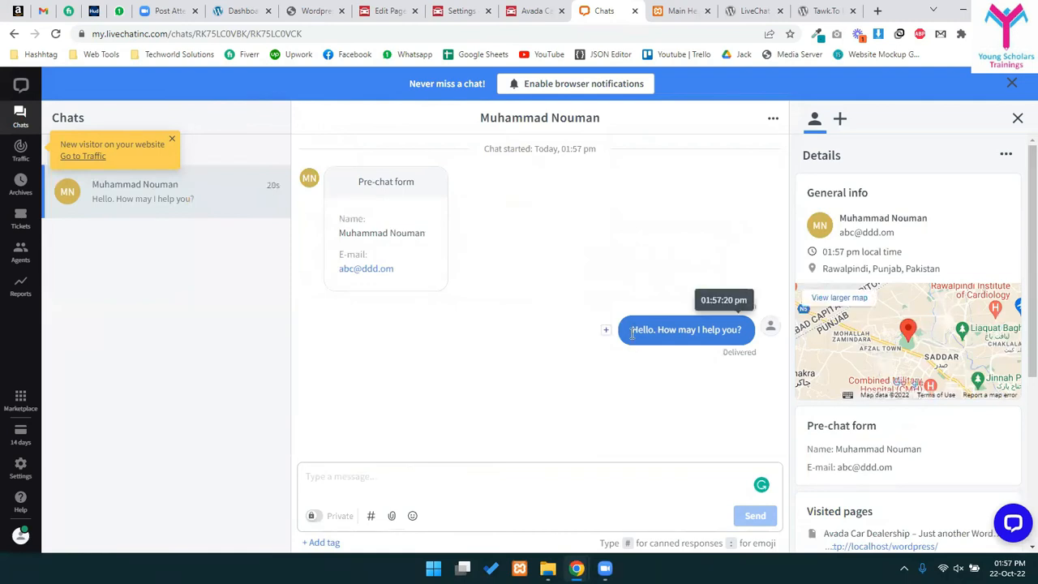
mouse_move(672, 359)
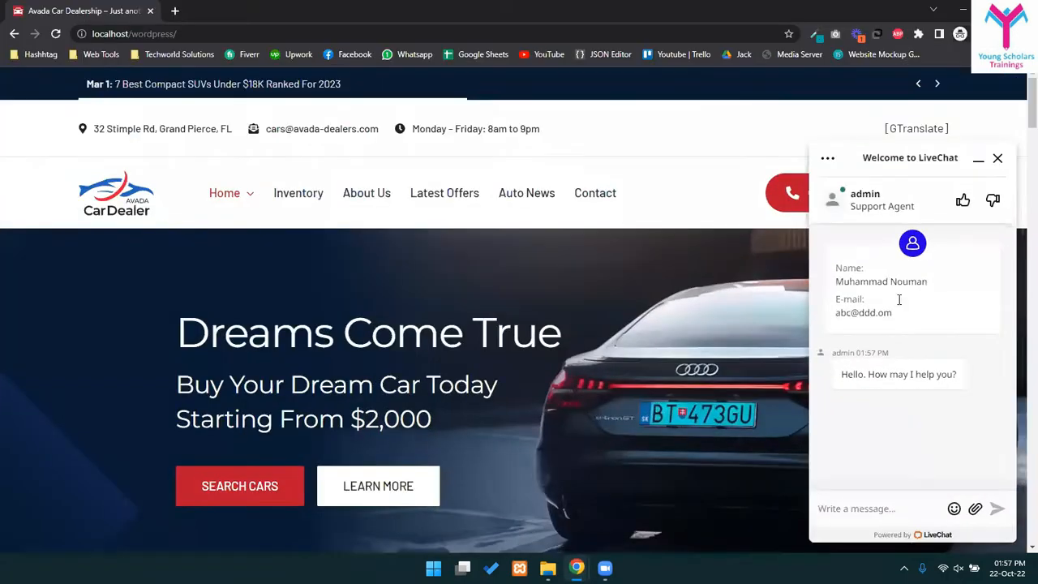
drag(840, 374, 928, 374)
click(853, 508)
text(Hello I need some help in cars)
key(Return)
- Reply 'Okay I am here to helo you out' as the agent and check it arrives
key(alt+Tab)
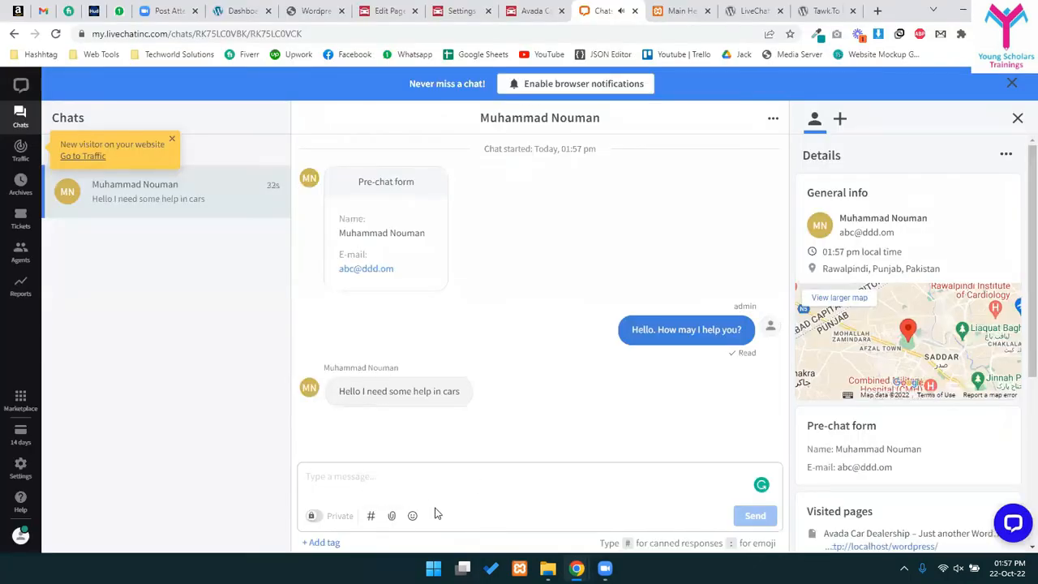
text(Okay I am here to)
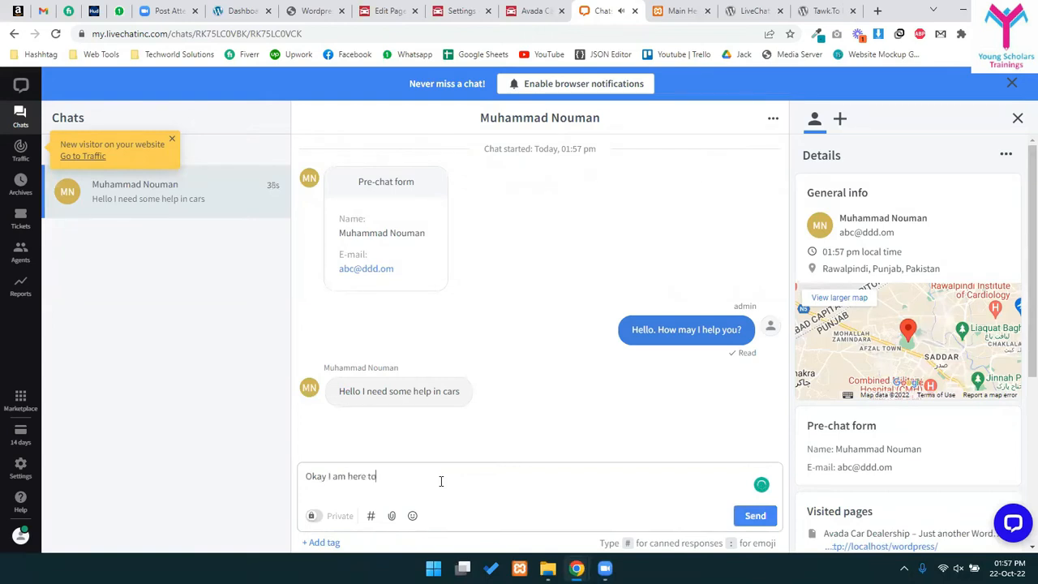
text( helo you out)
key(Return)
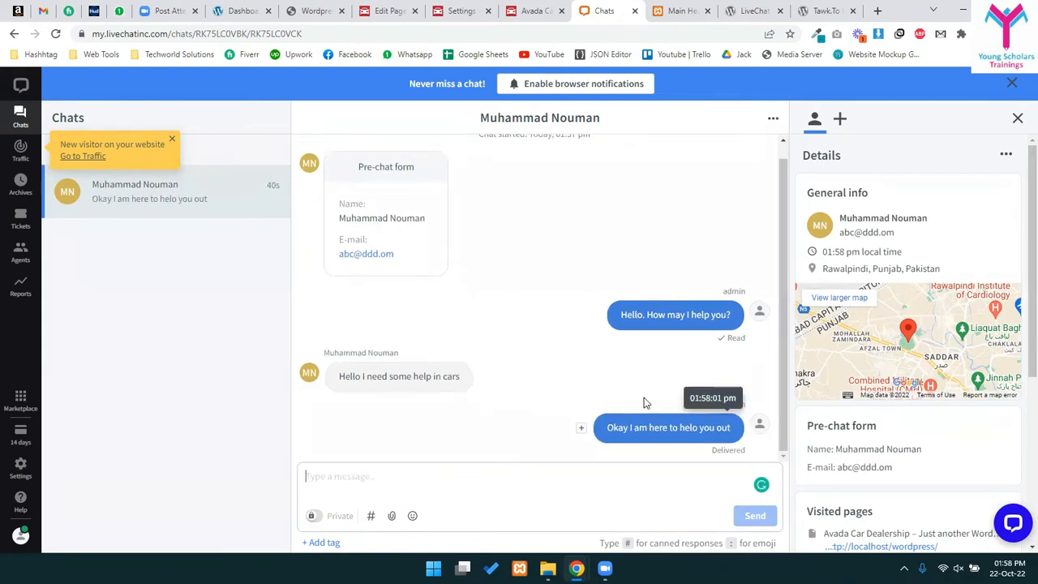
key(alt+Tab)
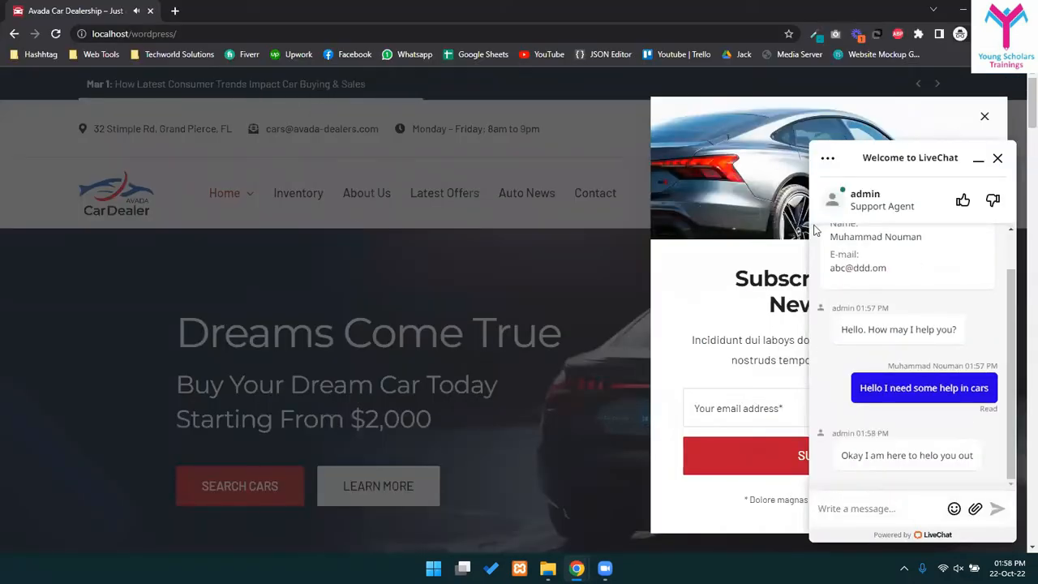
key(alt+Tab)
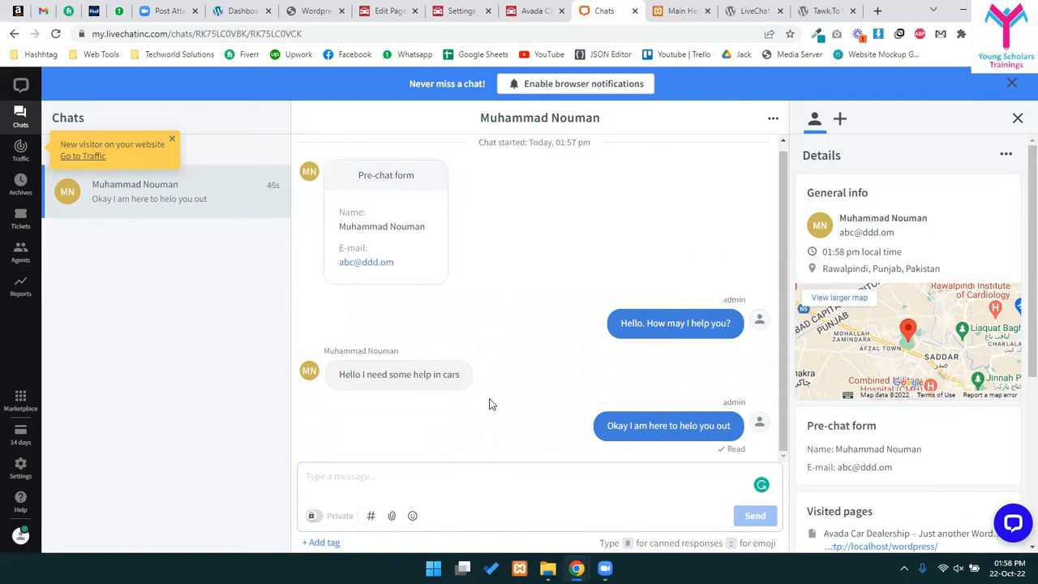
key(alt+Tab)
key(alt+Tab)
scroll(990, 292, down, 4)
- As the visitor, close the subscribe popup and chat, then browse to the About Us page
scroll(892, 421, up, 2)
scroll(855, 425, down, 1)
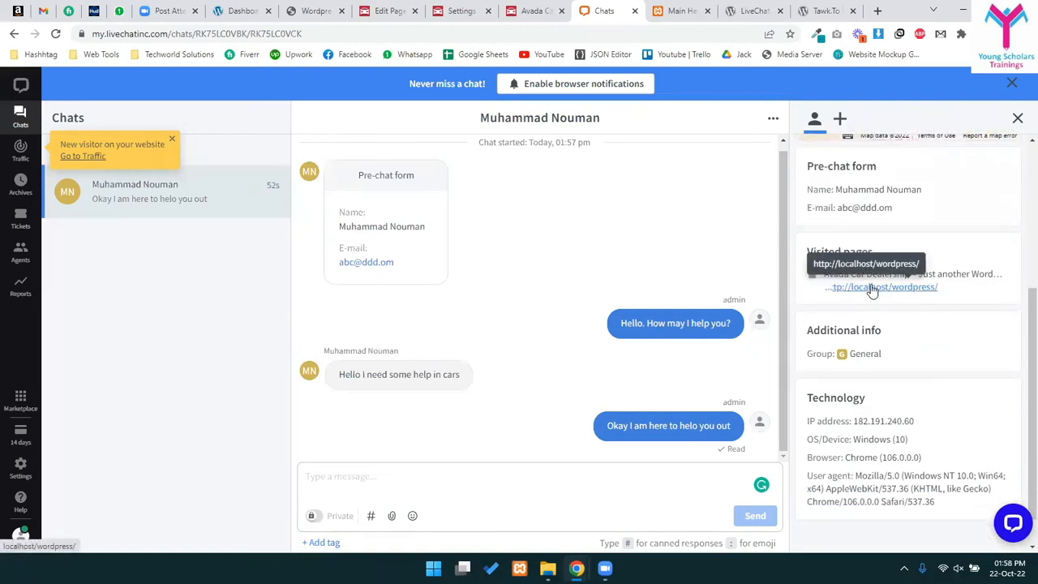
key(alt+Tab)
click(318, 307)
click(997, 158)
click(354, 202)
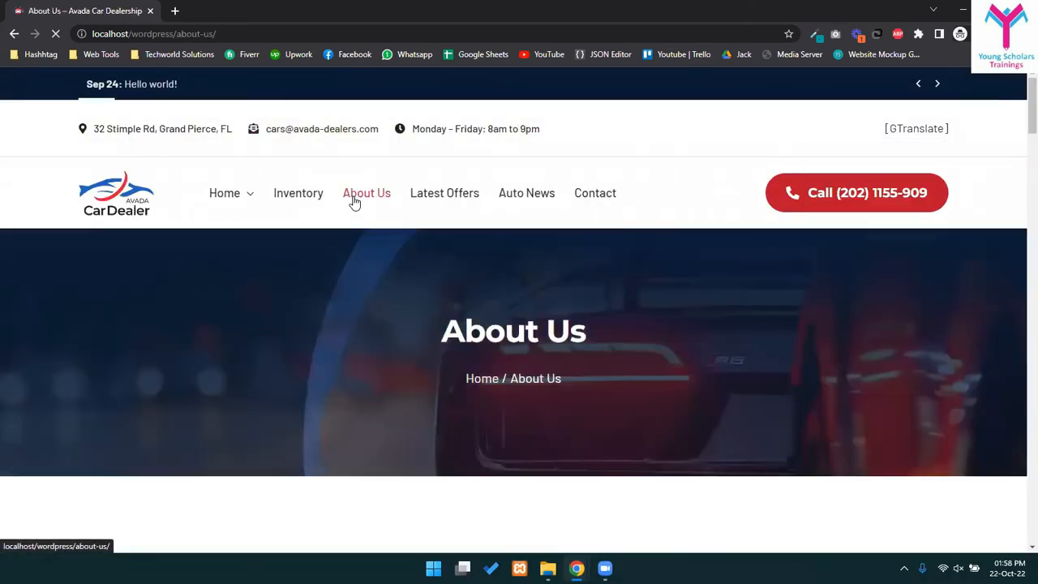
- Check the visitor's visited pages and visit count, then go to the LiveChat Home dashboard
key(alt+Tab)
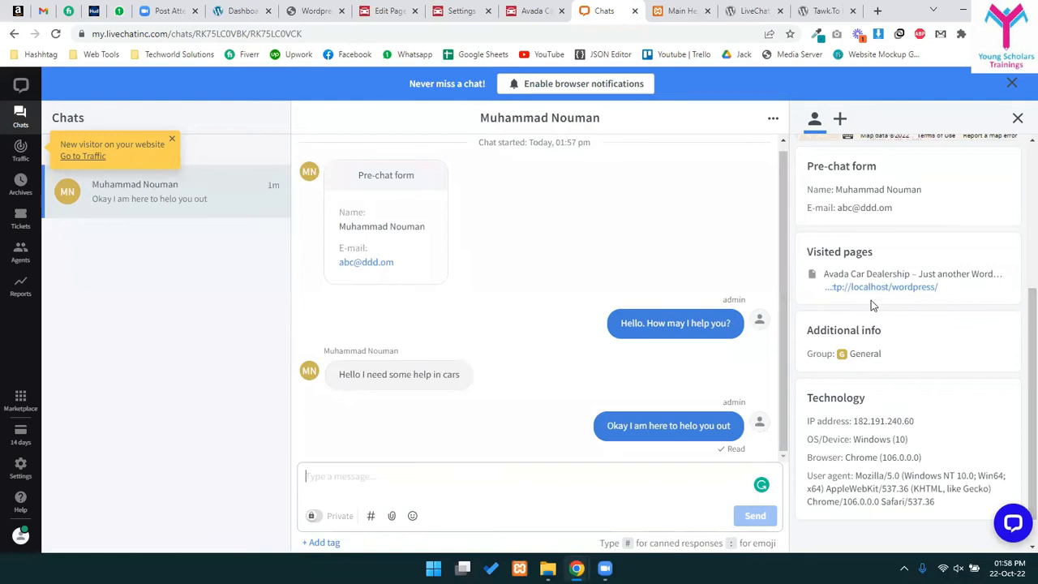
scroll(859, 235, down, 1)
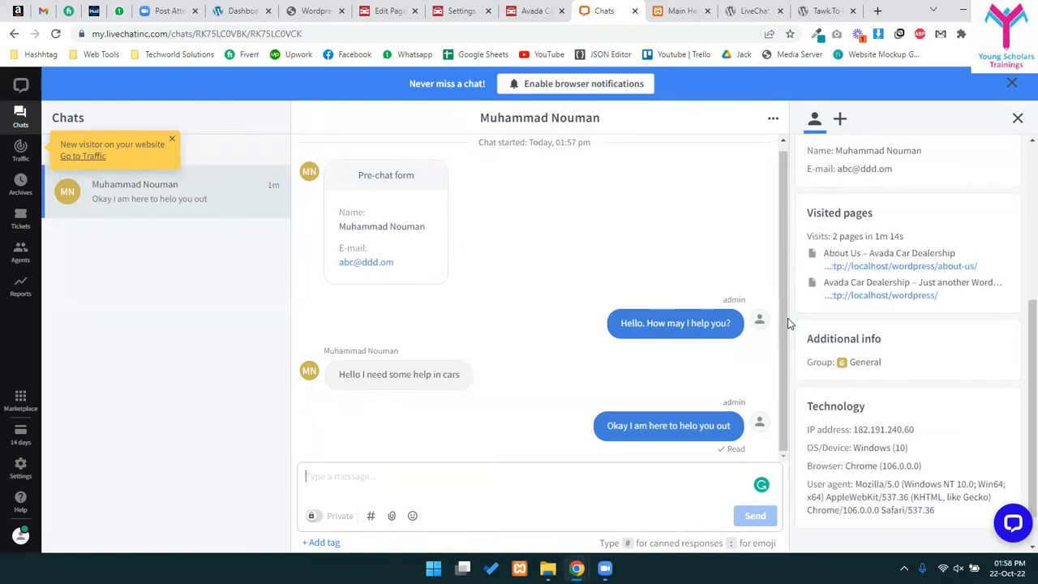
drag(826, 236, 900, 235)
click(881, 239)
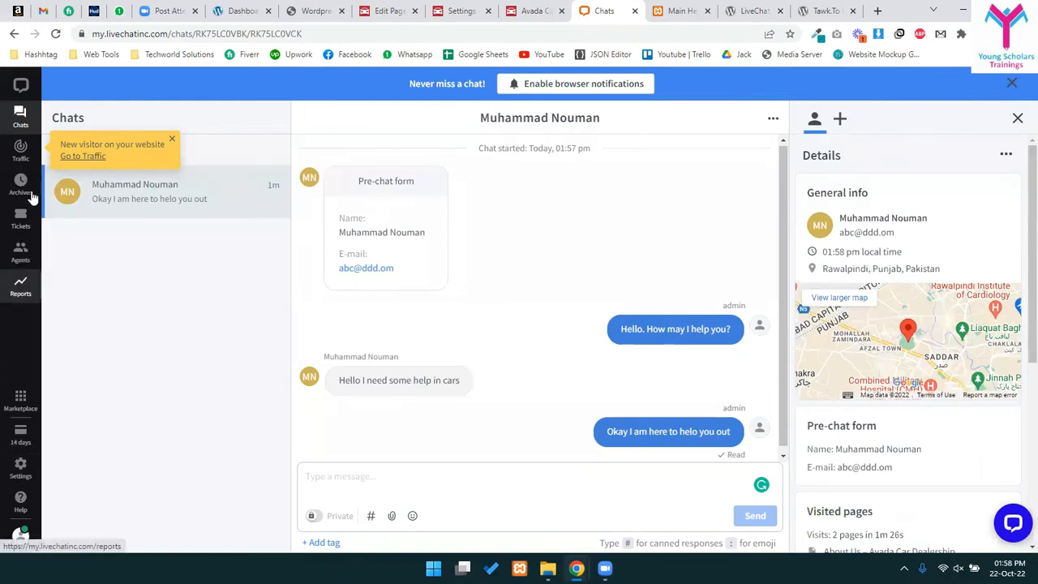
click(19, 106)
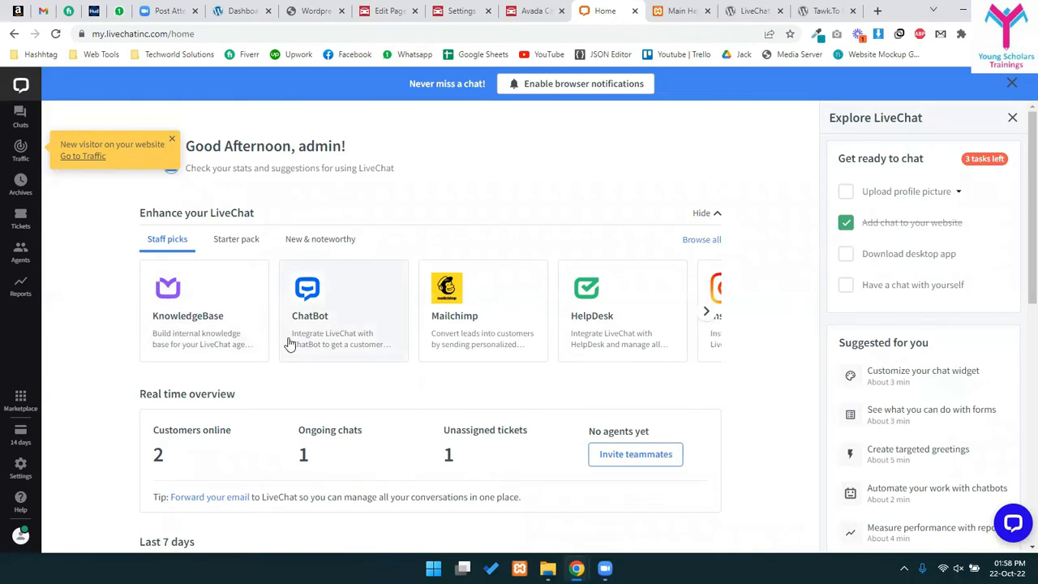
- Send an emoji message from the site widget as the visitor
key(alt+Tab)
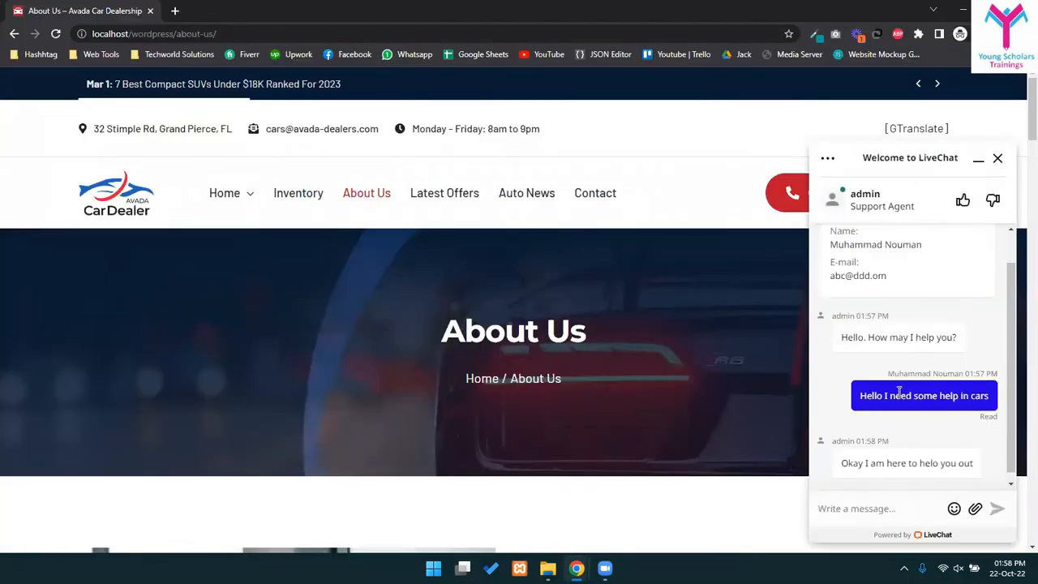
click(953, 509)
click(896, 445)
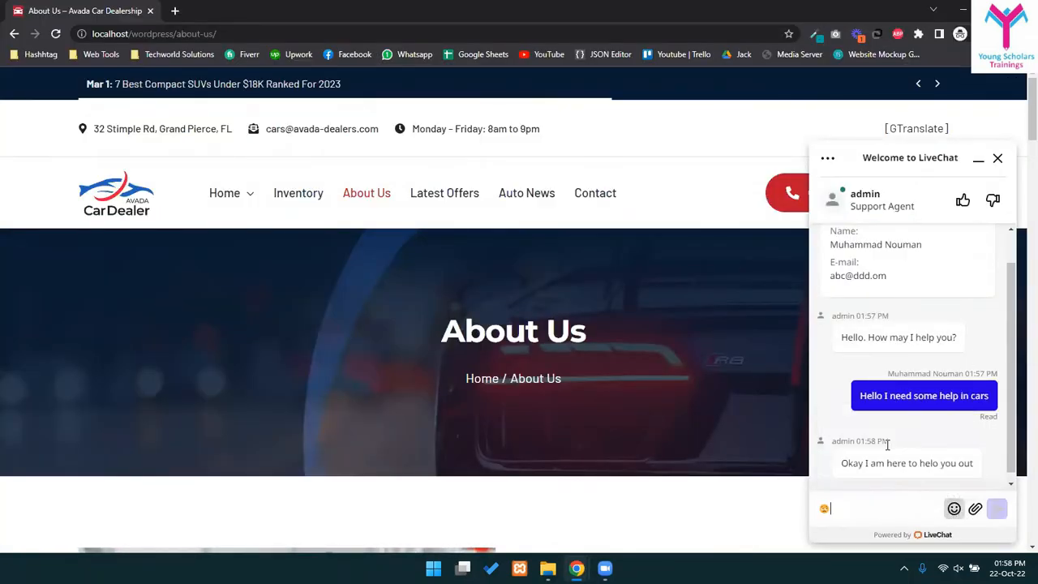
key(Return)
key(alt+Tab)
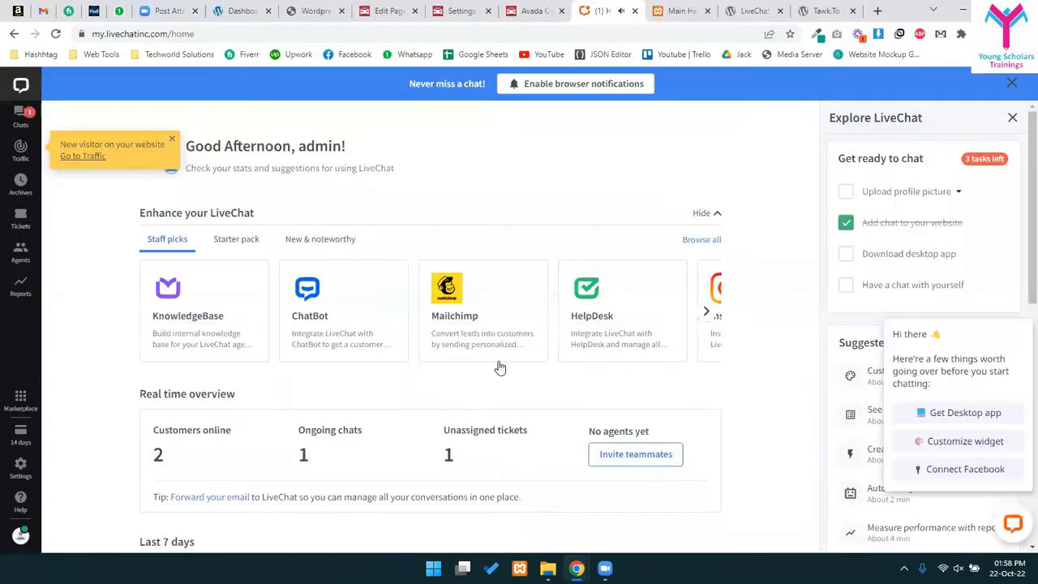
- Answer with the product-tagged canned reply offering details about features or plans
click(21, 115)
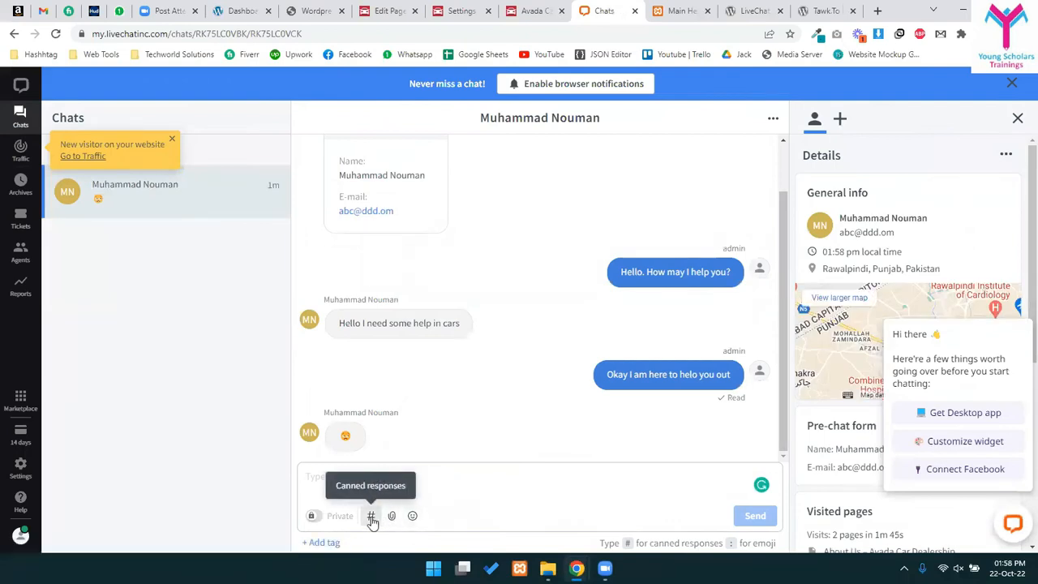
click(372, 519)
click(362, 343)
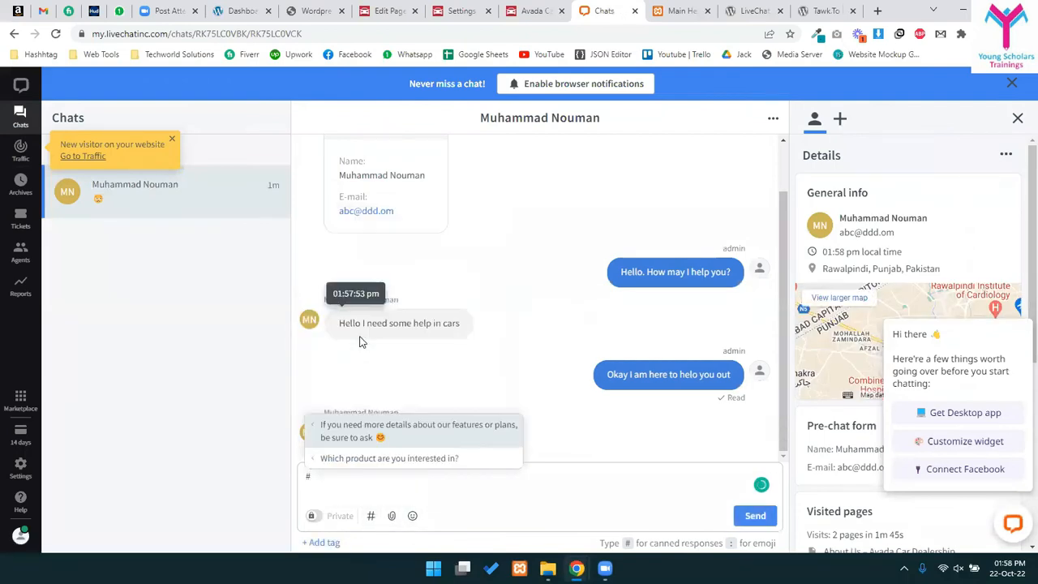
click(451, 442)
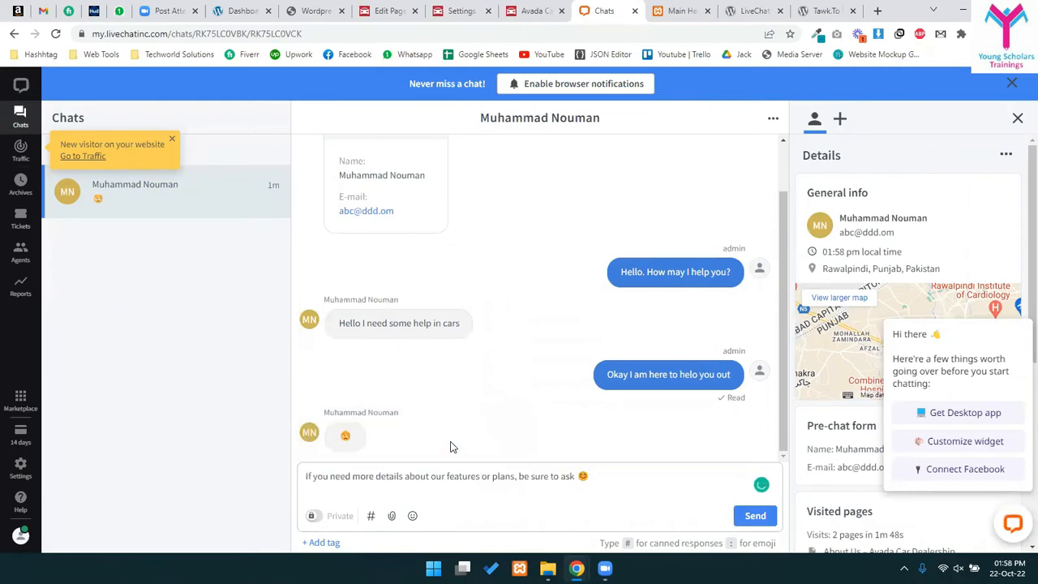
key(Return)
- Check the reply on the website, then switch to the Avada Car Dealer tab
key(alt+Tab)
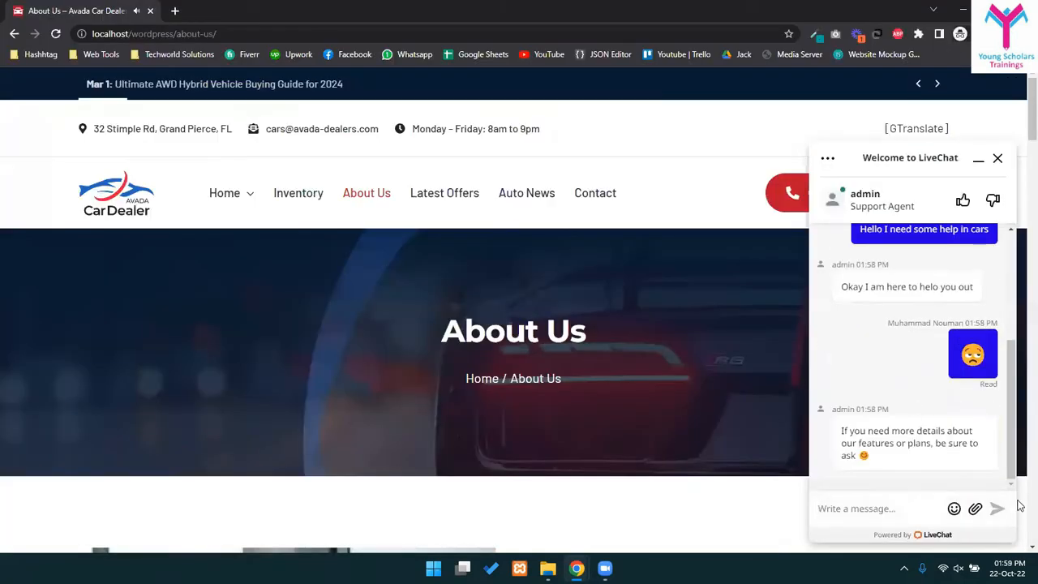
key(alt+Tab)
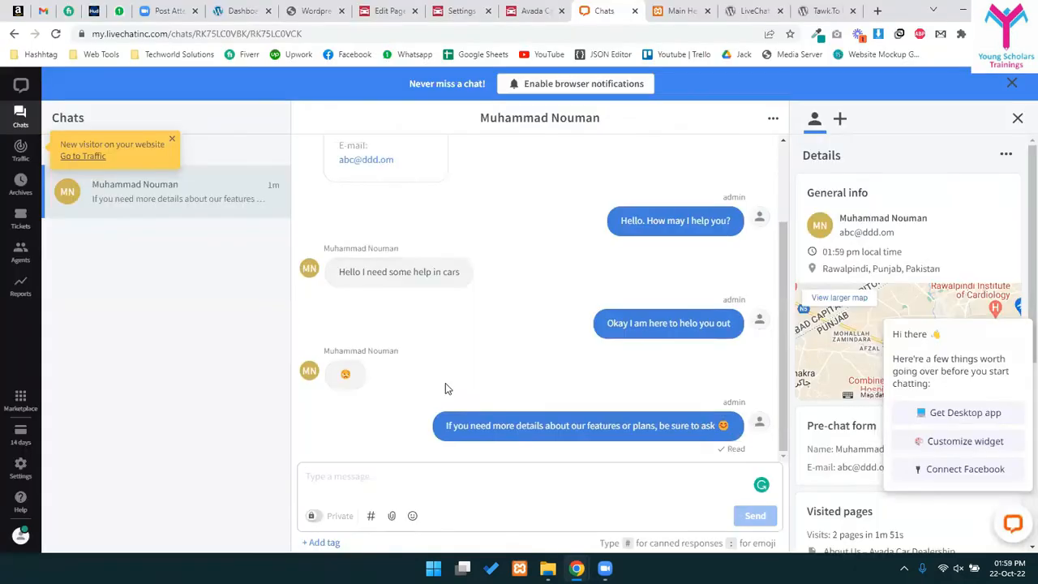
mouse_move(482, 6)
click(504, 10)
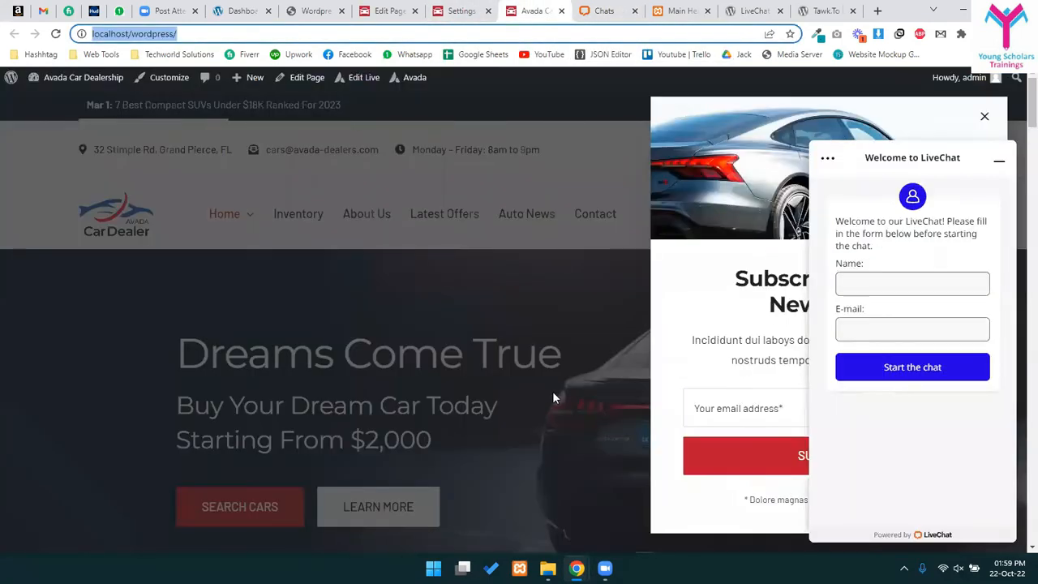
- Minimize the chat widget and close the newsletter popup on the Car Dealer homepage
click(998, 162)
click(985, 117)
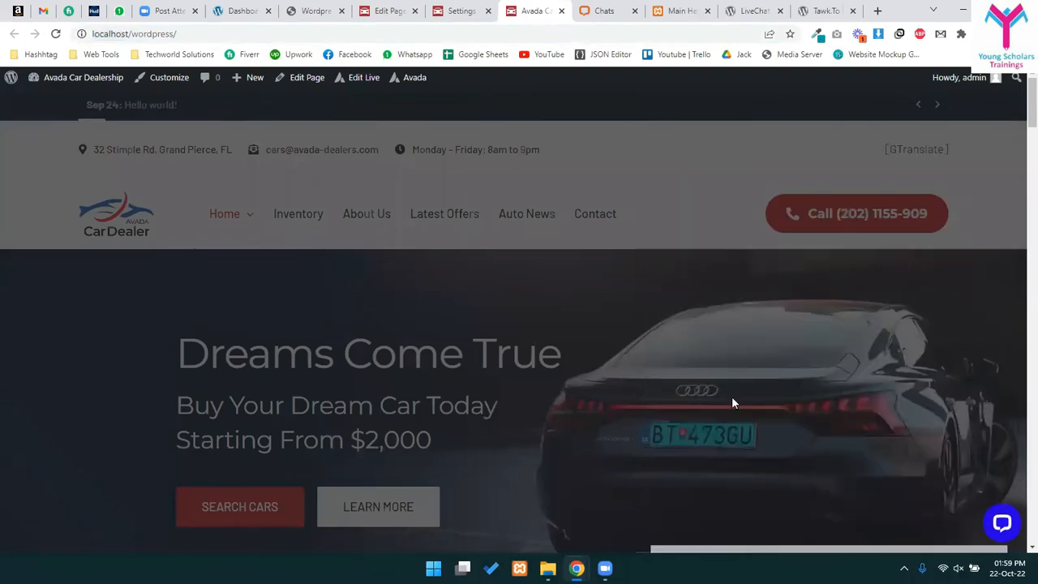
click(412, 8)
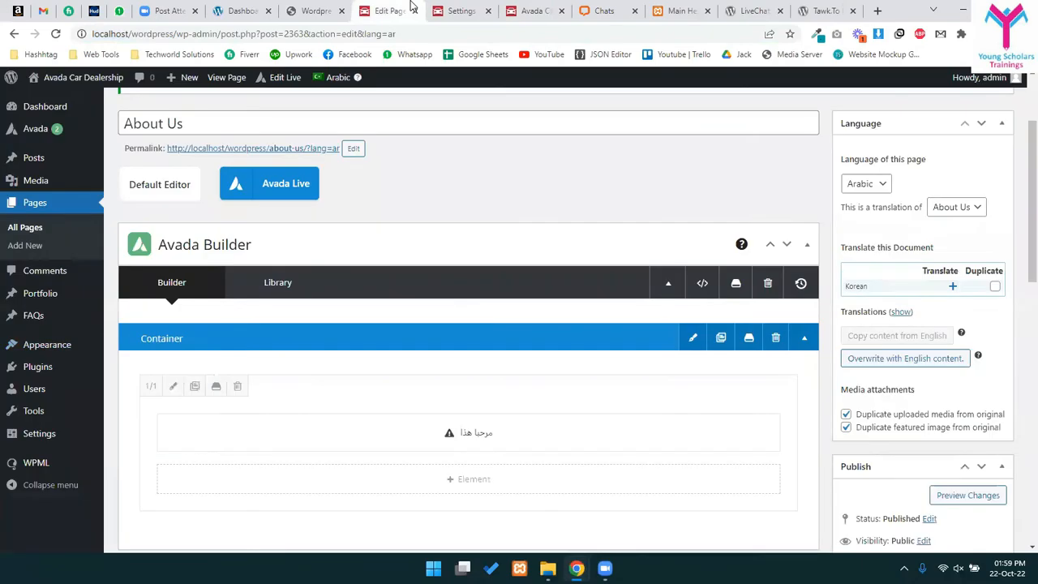
click(442, 8)
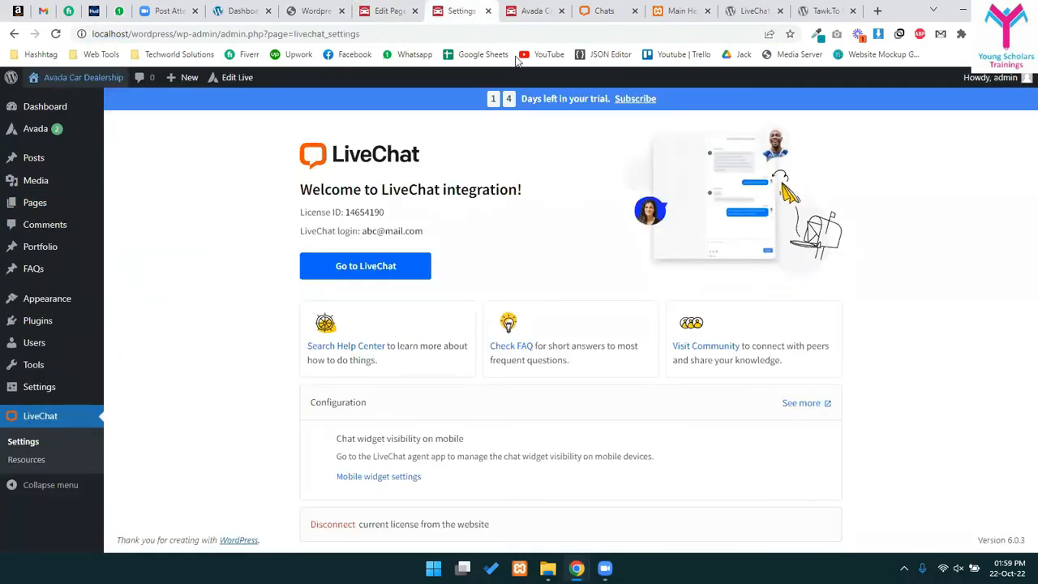
- In the course outline PDF, highlight the Multi Language Support, Google Analytics and Scripts topics
click(316, 11)
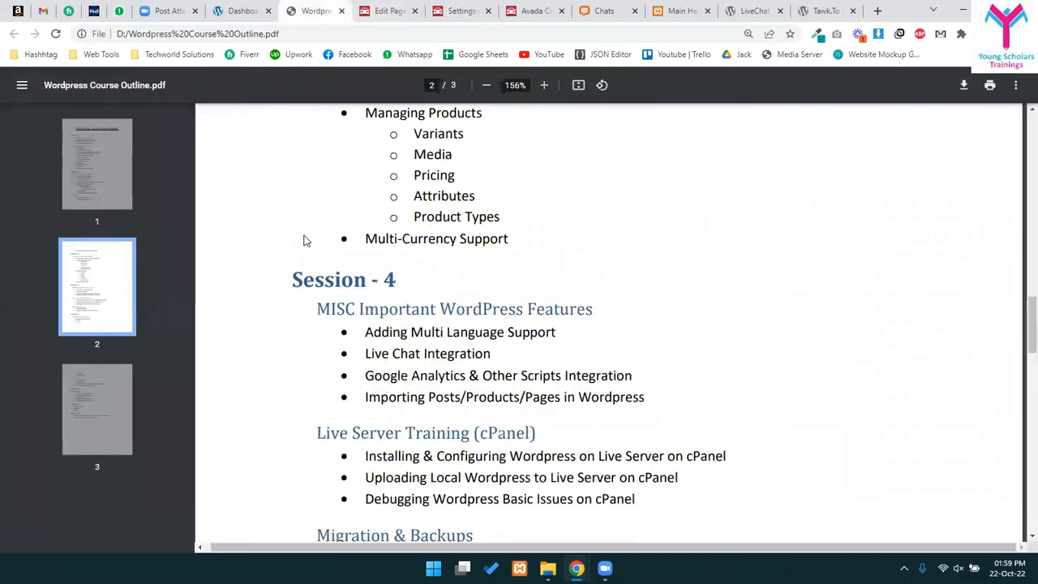
drag(376, 352, 470, 338)
drag(384, 376, 493, 376)
click(559, 378)
double_click(553, 378)
click(555, 377)
- Scroll through the Car Dealer site, opening and discarding a new tab
click(535, 10)
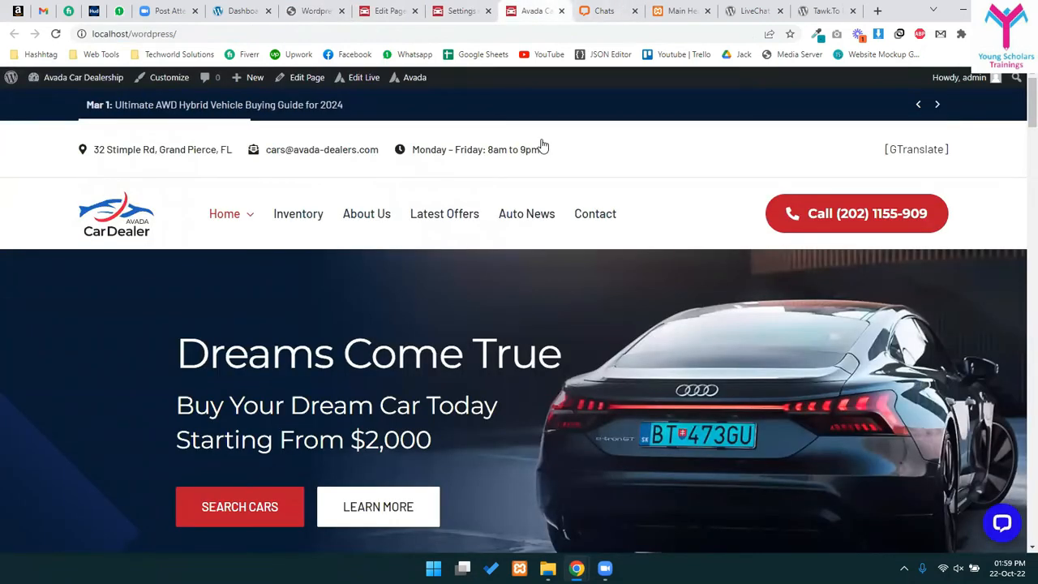
scroll(478, 429, down, 10)
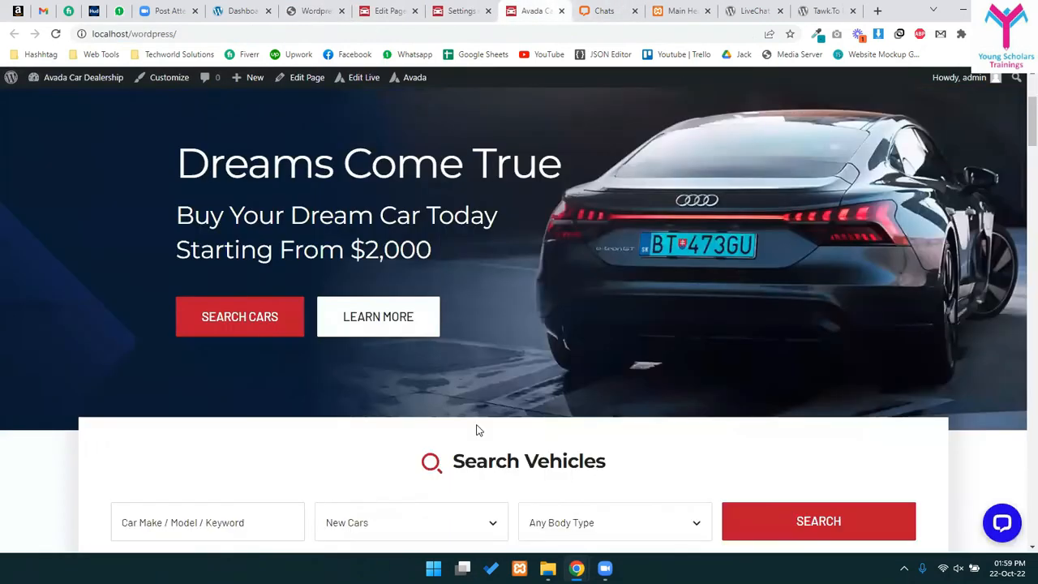
scroll(430, 426, up, 8)
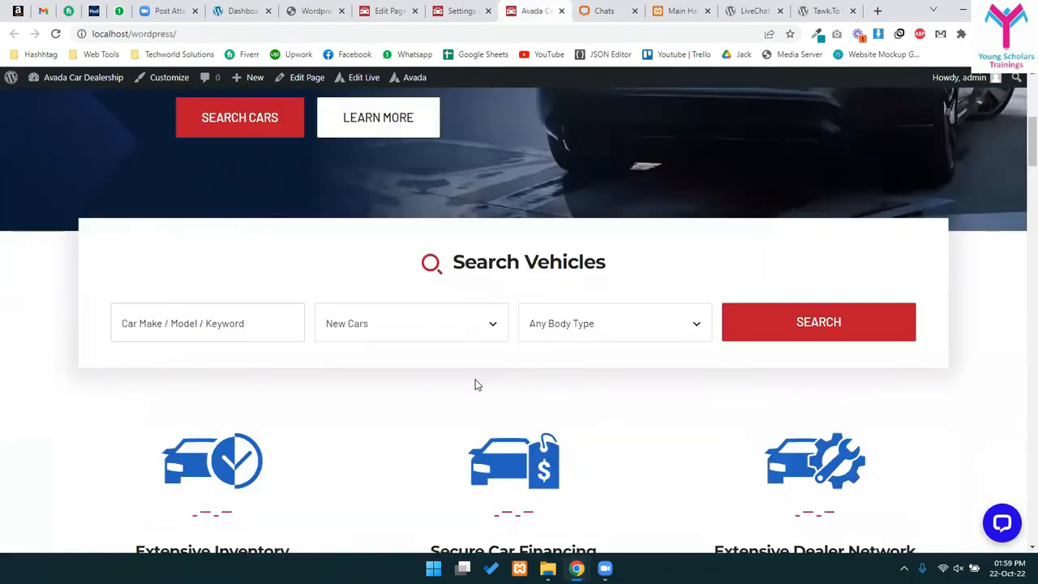
scroll(477, 385, up, 5)
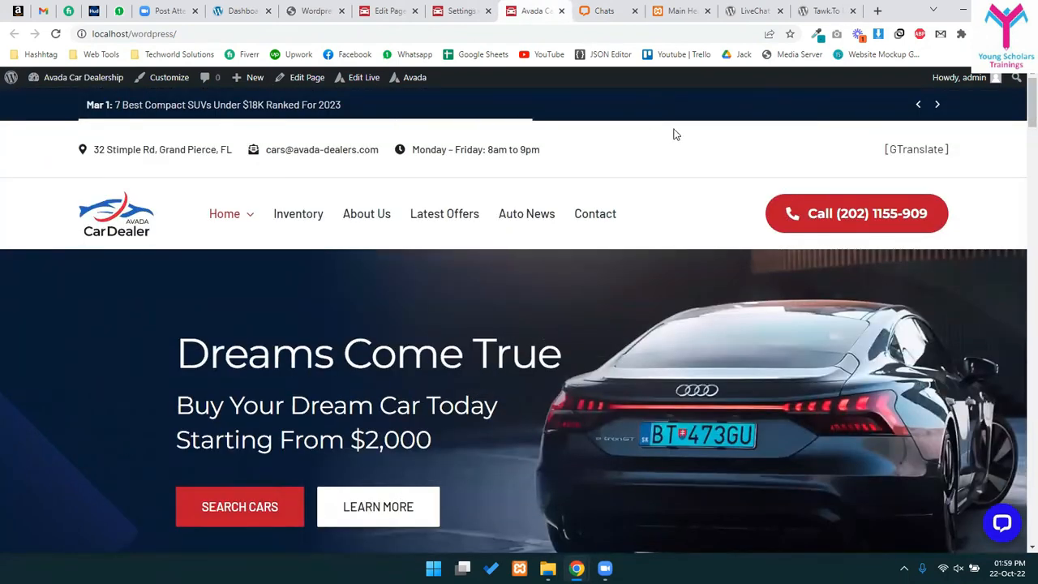
click(876, 9)
text(ana)
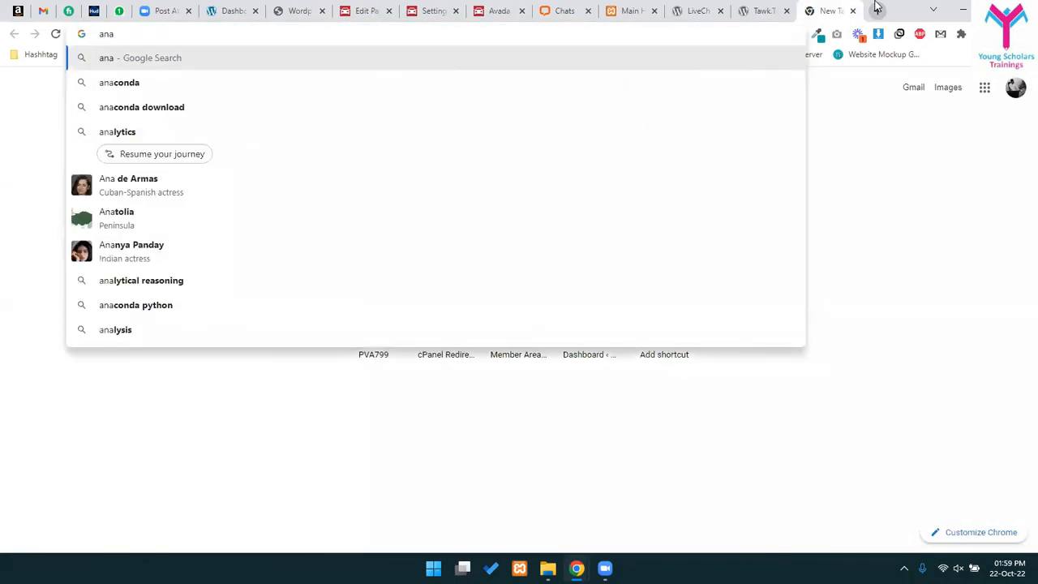
click(852, 10)
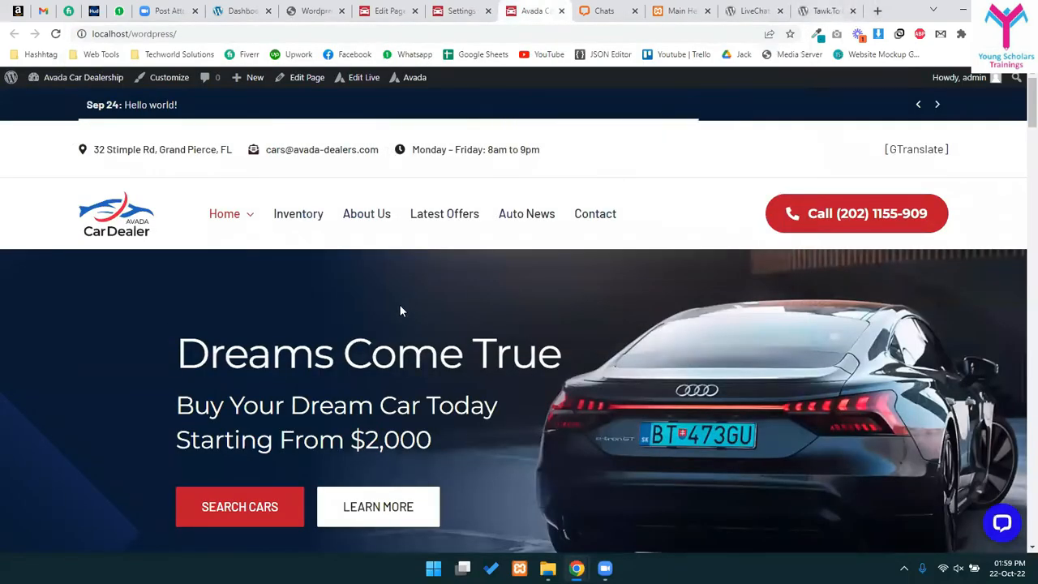
- Close the Zoom meeting tab and return to the About Us page editor
click(126, 36)
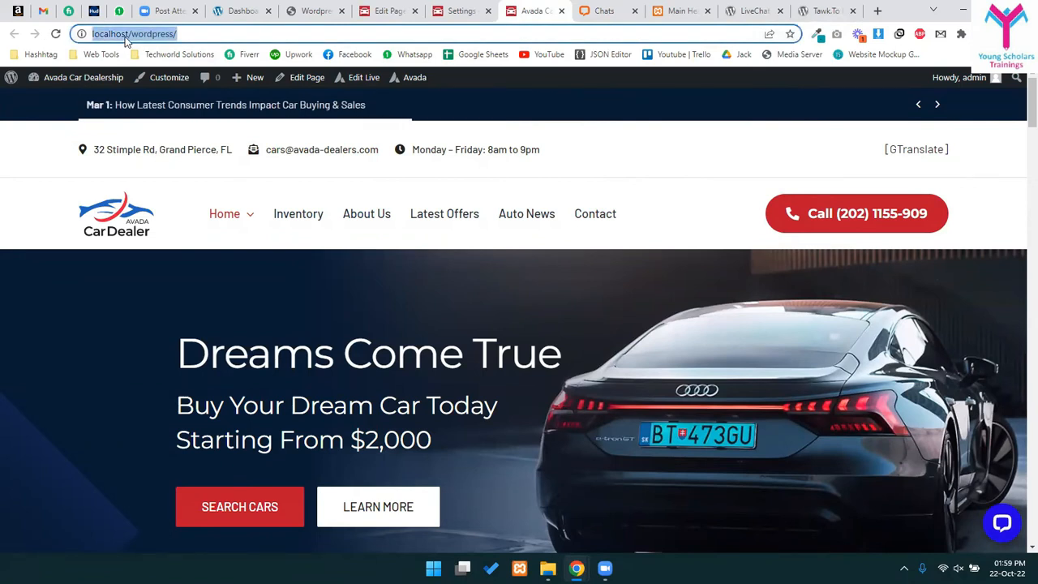
click(167, 13)
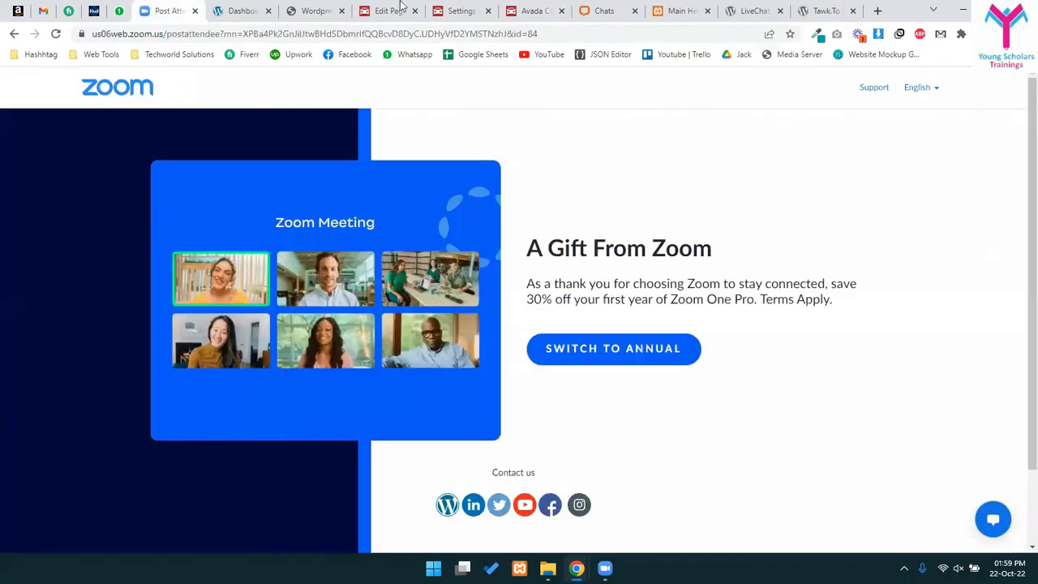
key(ctrl+w)
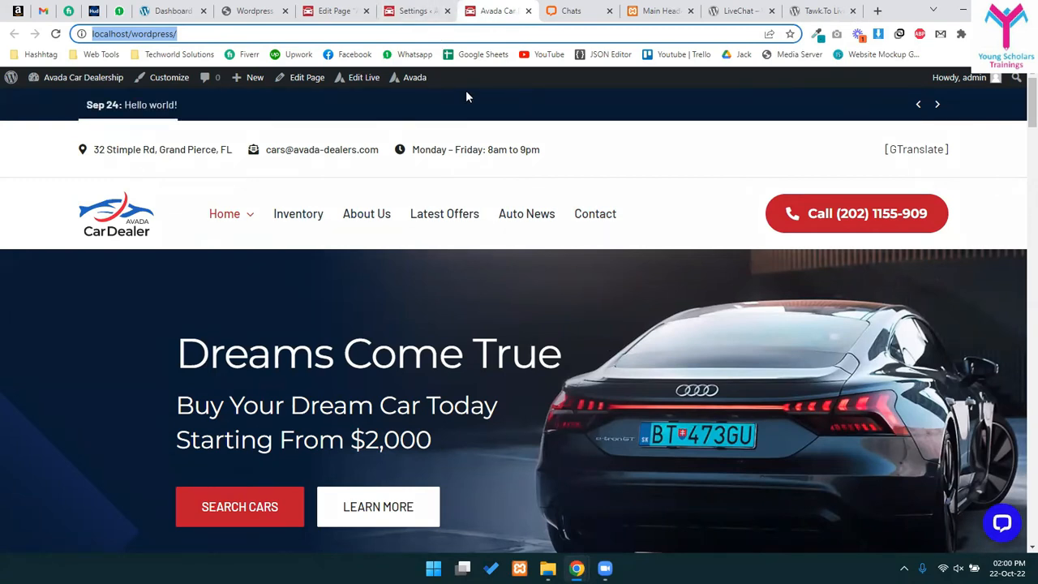
click(359, 11)
scroll(140, 373, up, 1)
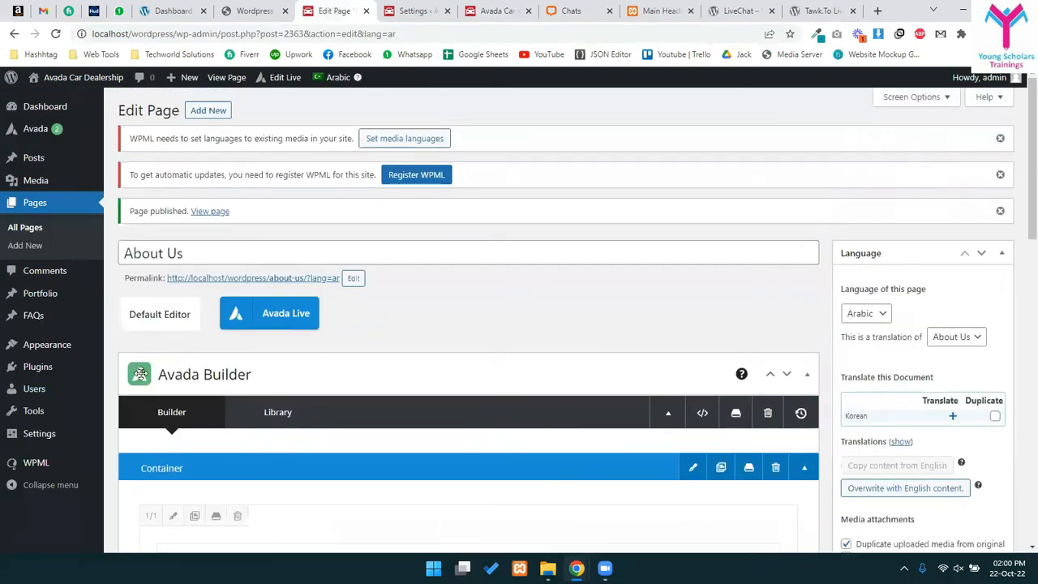
mouse_move(37, 130)
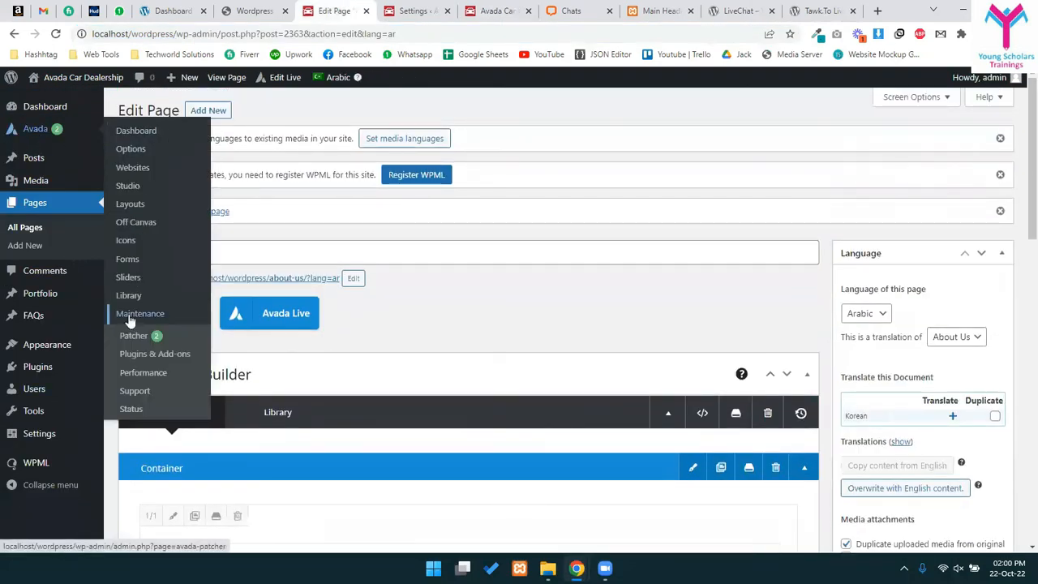
click(130, 154)
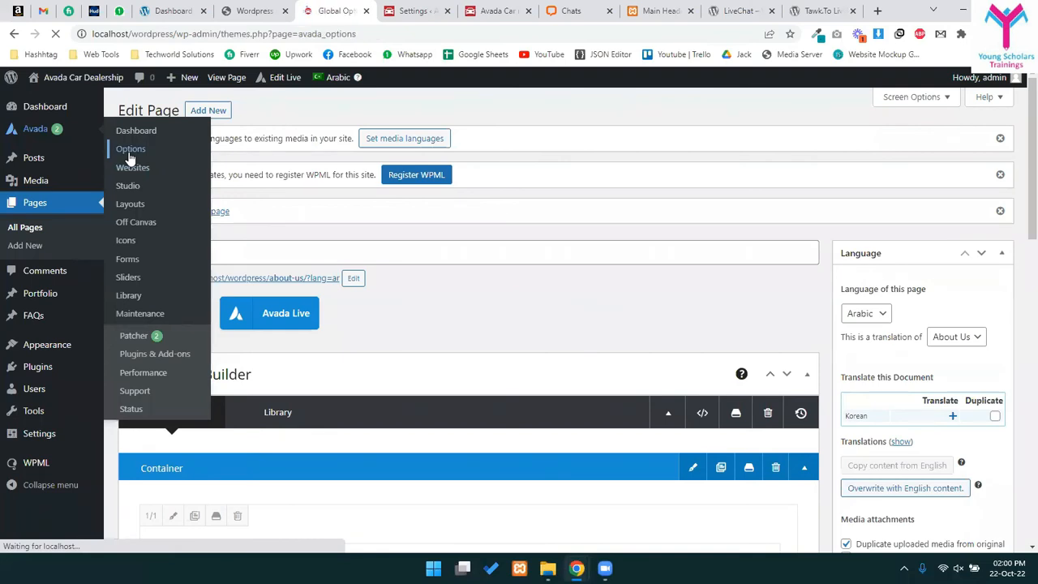
scroll(447, 364, down, 3)
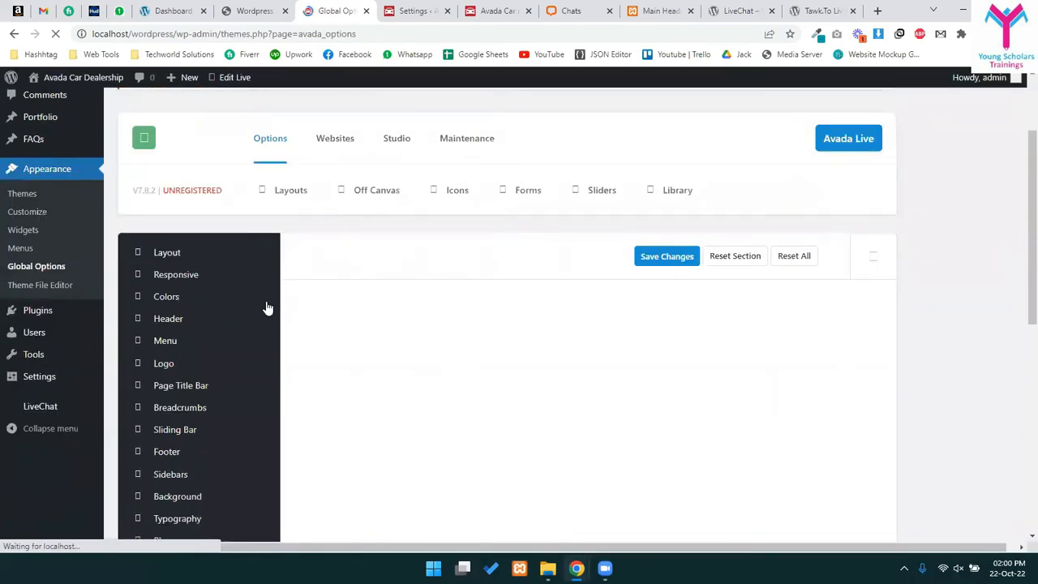
scroll(291, 259, up, 3)
scroll(311, 313, down, 8)
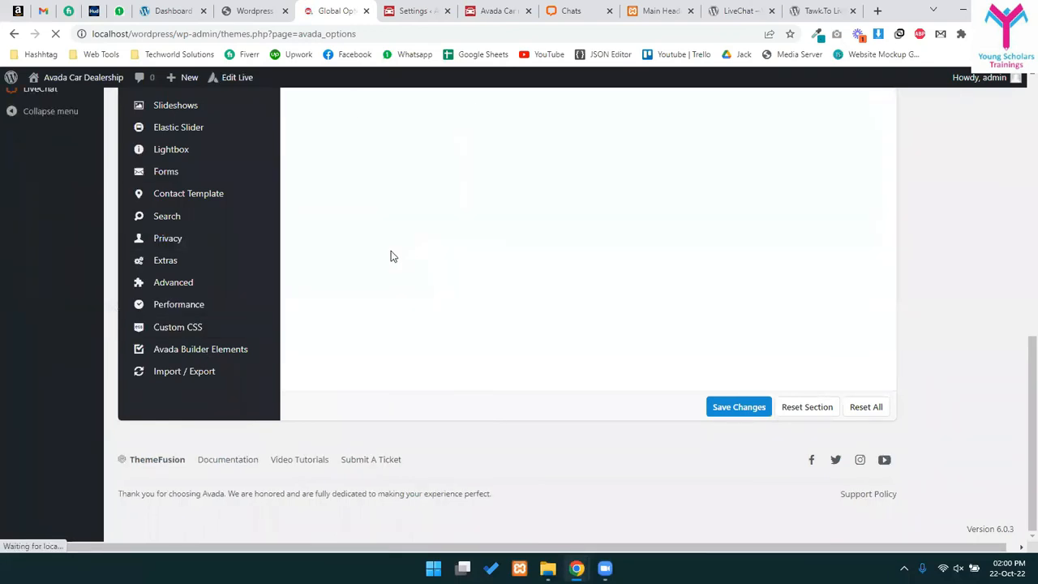
mouse_move(172, 292)
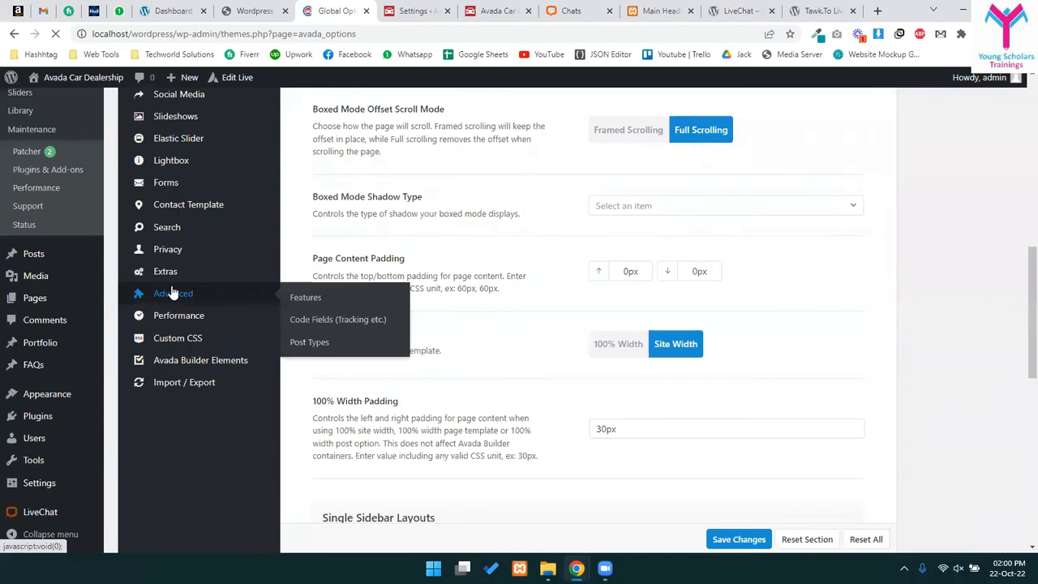
click(357, 324)
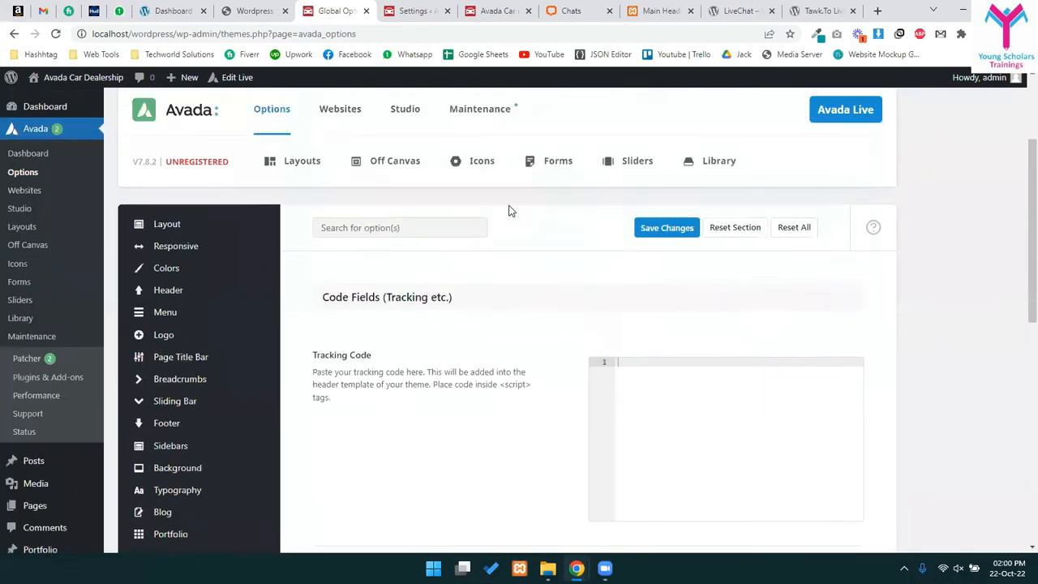
scroll(535, 244, down, 3)
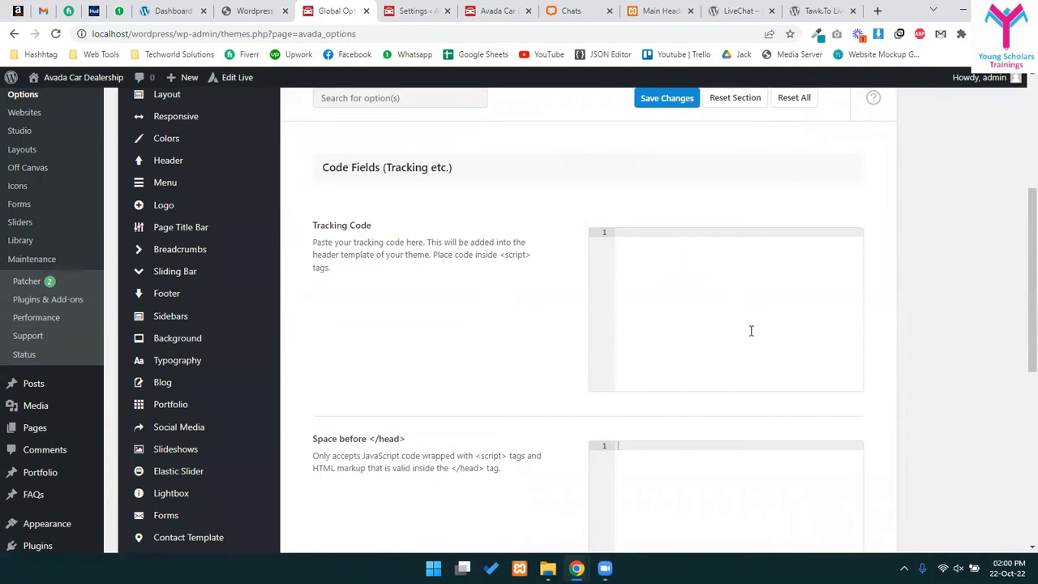
scroll(705, 268, down, 3)
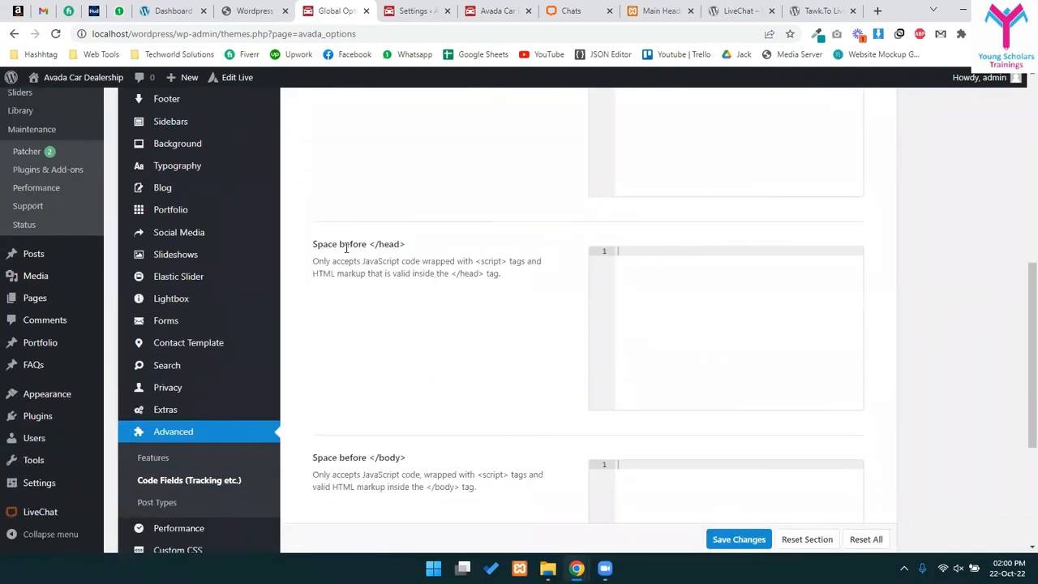
drag(386, 243, 412, 246)
click(712, 296)
scroll(577, 327, down, 2)
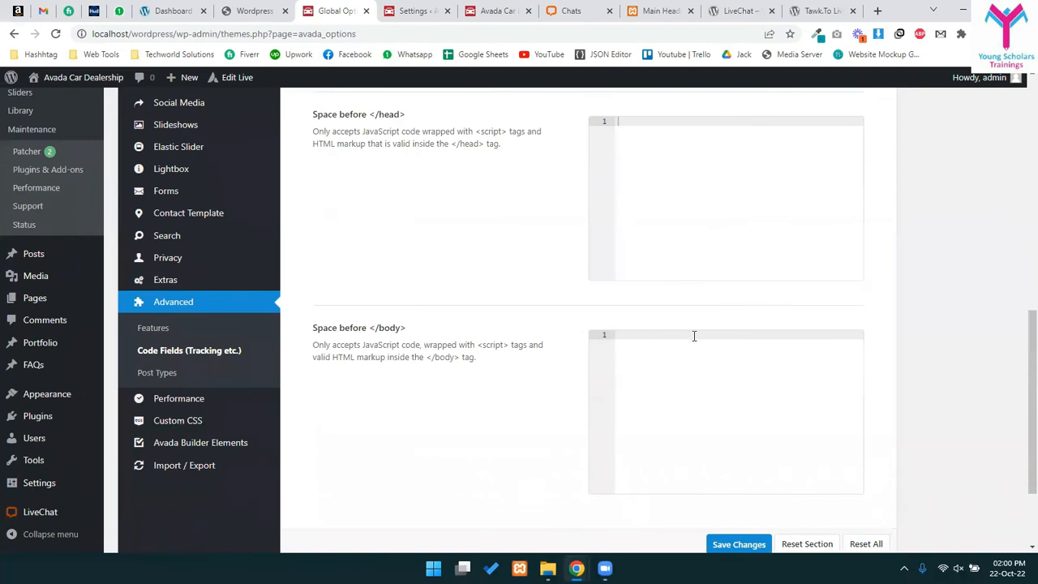
scroll(774, 410, down, 2)
scroll(632, 243, up, 6)
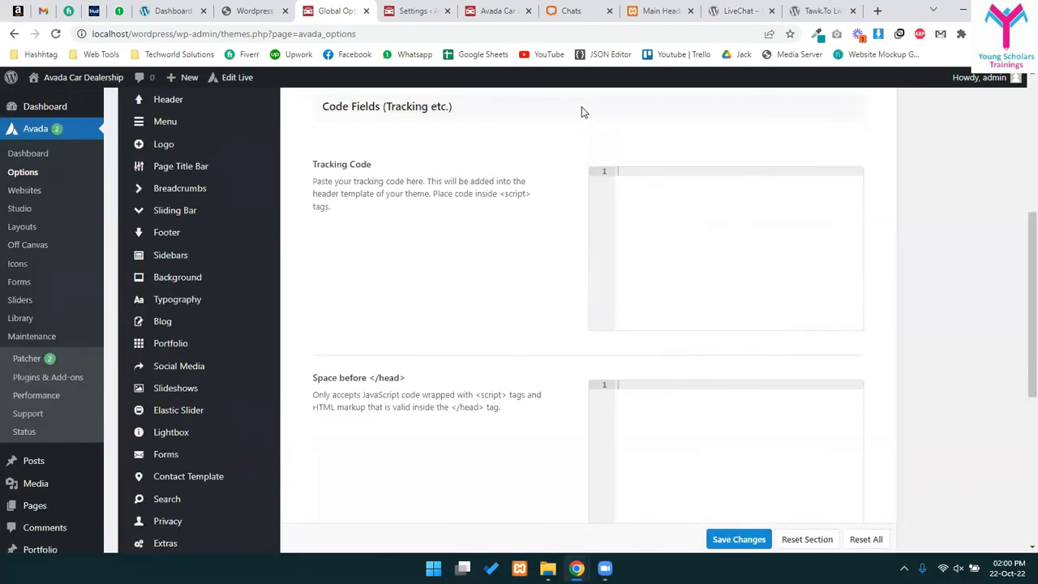
scroll(584, 324, down, 1)
scroll(584, 331, down, 3)
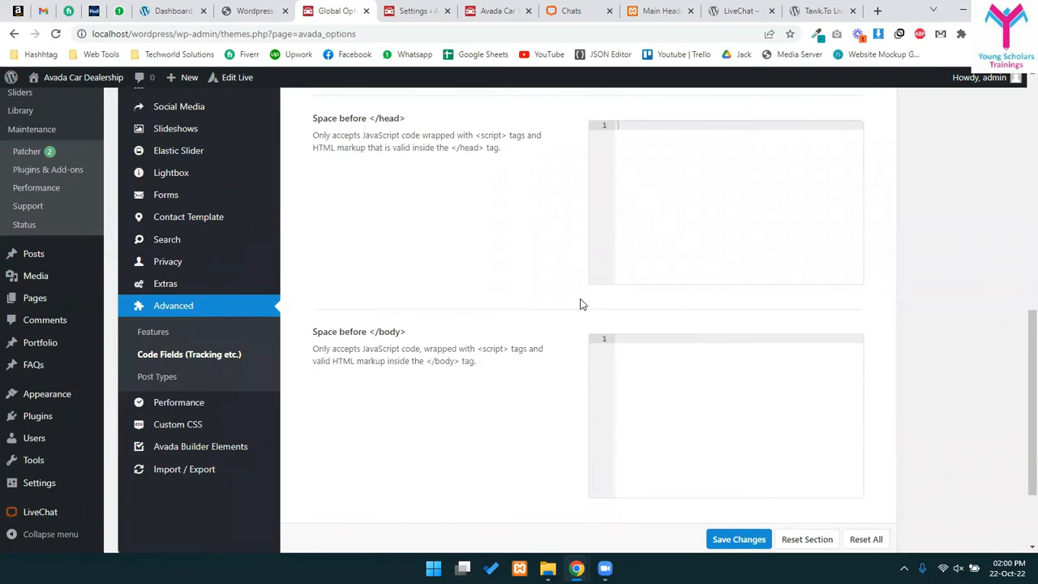
scroll(580, 304, up, 5)
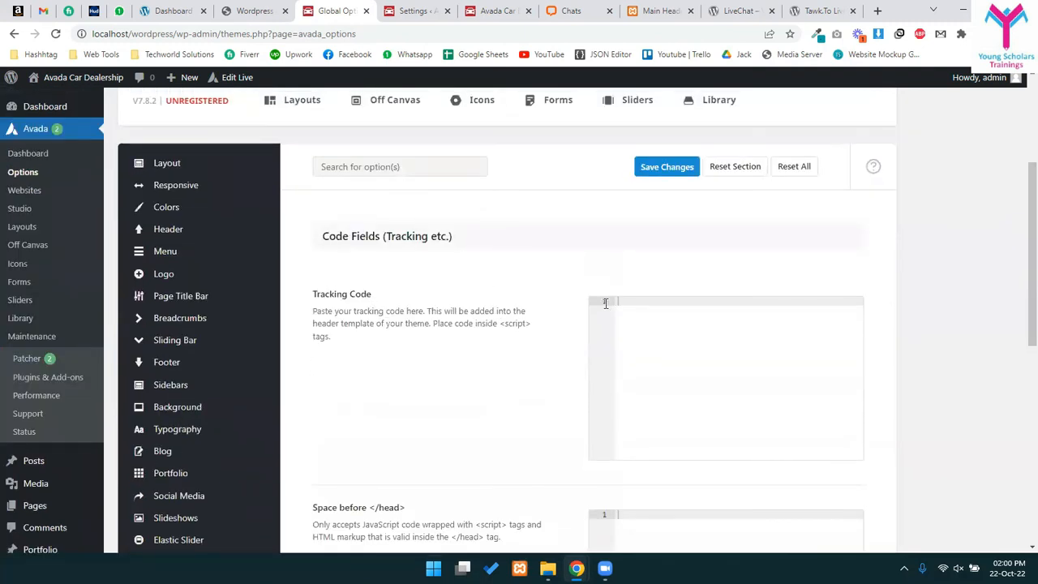
scroll(729, 373, down, 5)
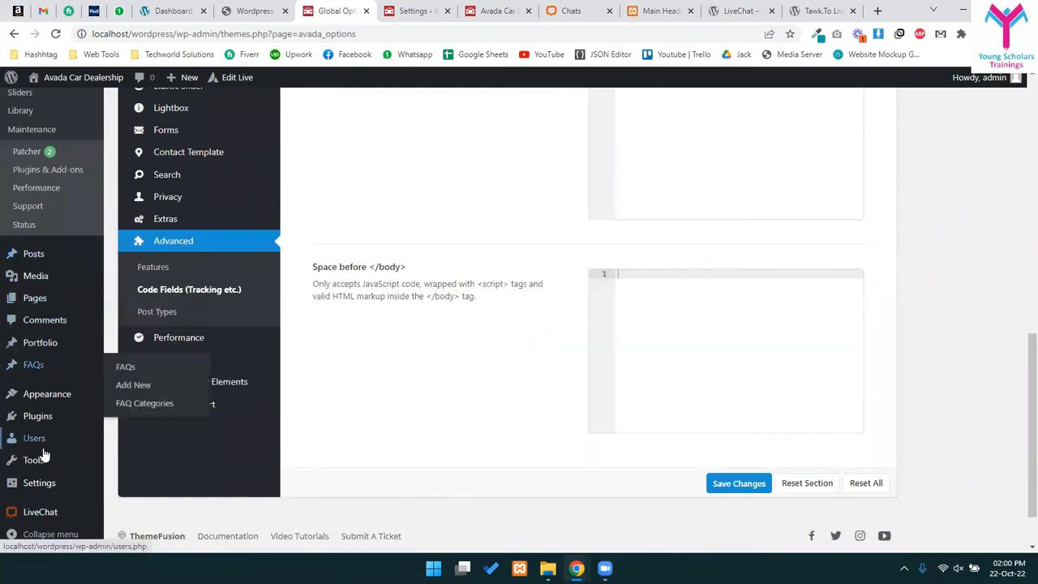
click(134, 438)
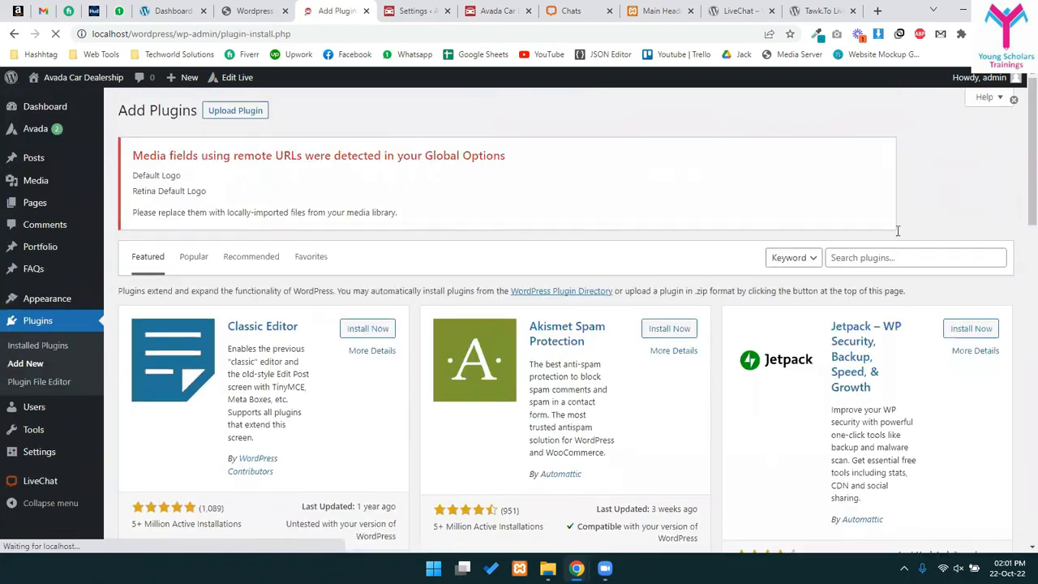
- Search plugins for 'insert header & footer', then install and activate WPCode – Insert Headers, Footers and Code Snippets
click(864, 257)
text(insert header )
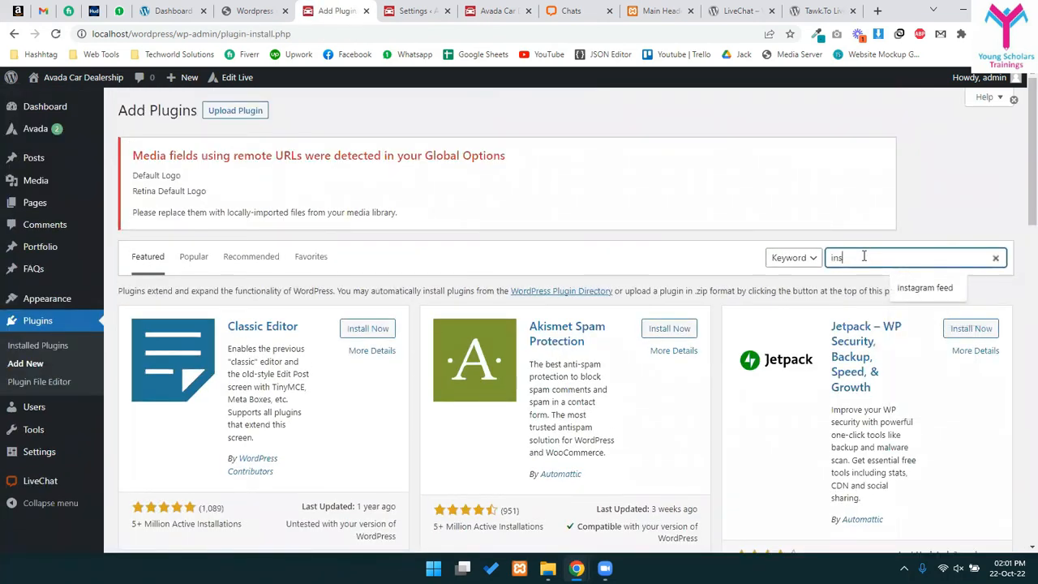
text(& footer)
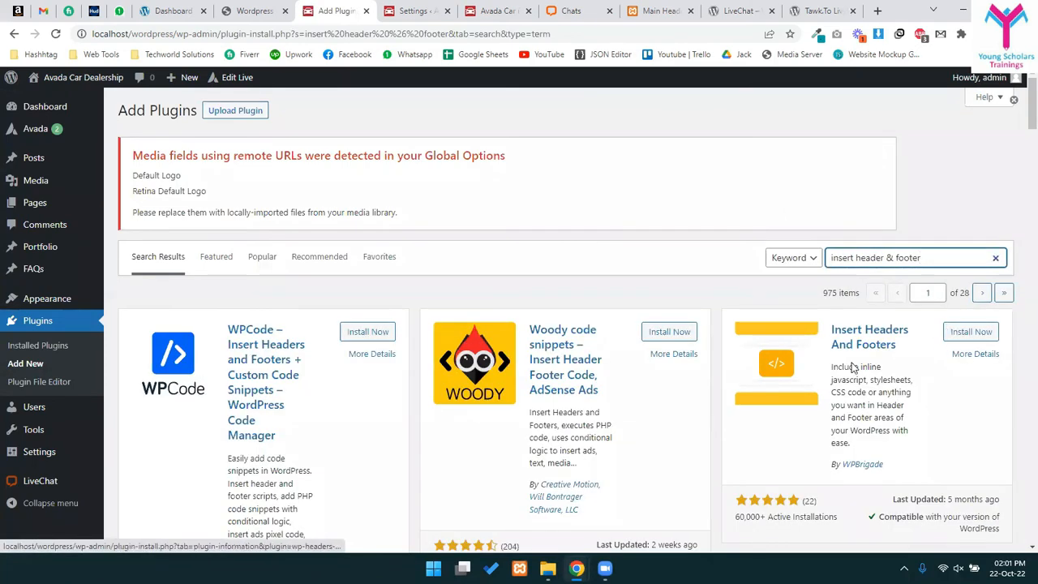
scroll(936, 423, down, 3)
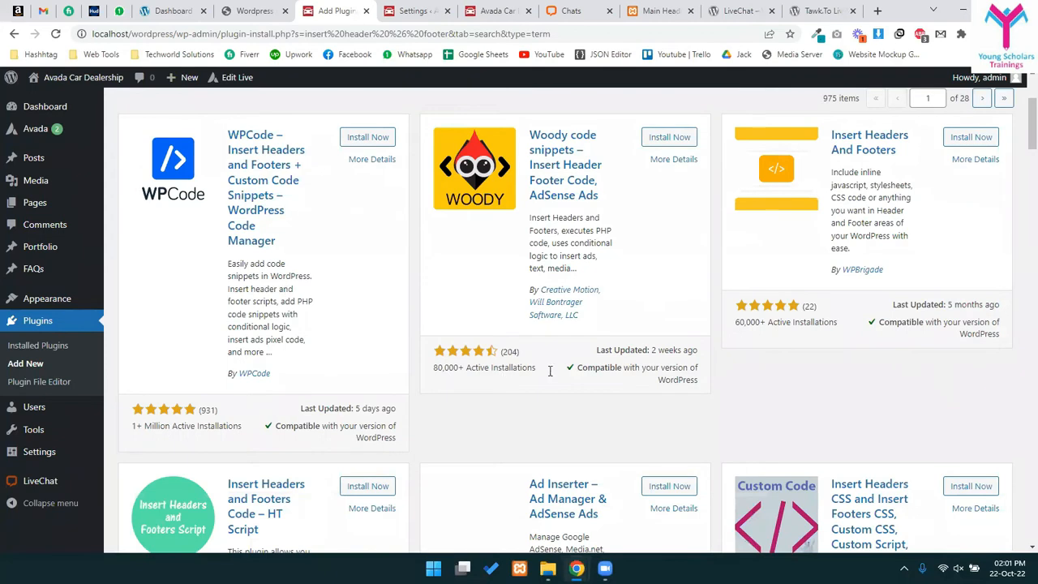
scroll(330, 362, down, 1)
scroll(273, 357, up, 3)
scroll(156, 495, down, 1)
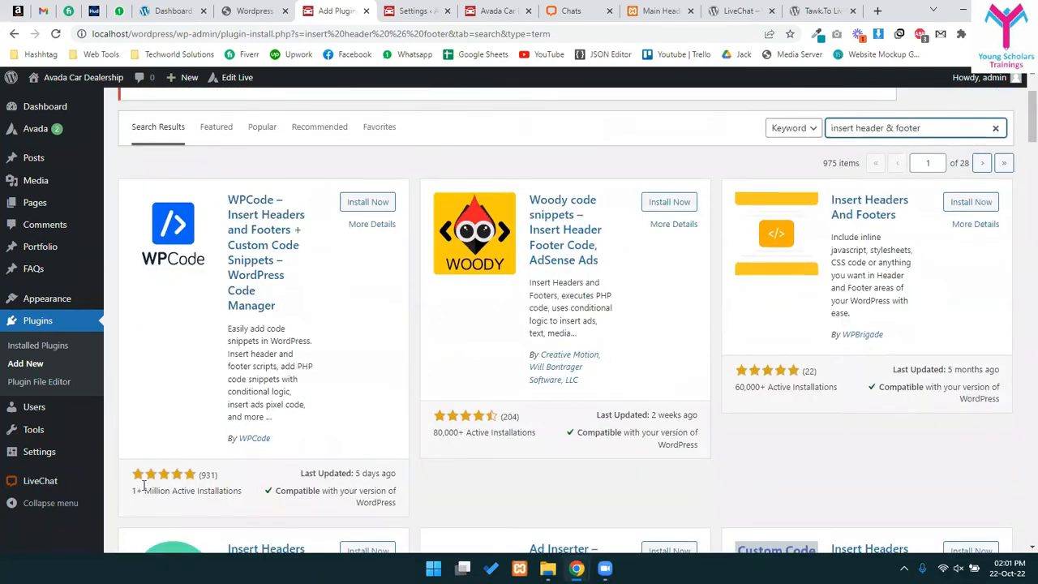
click(357, 209)
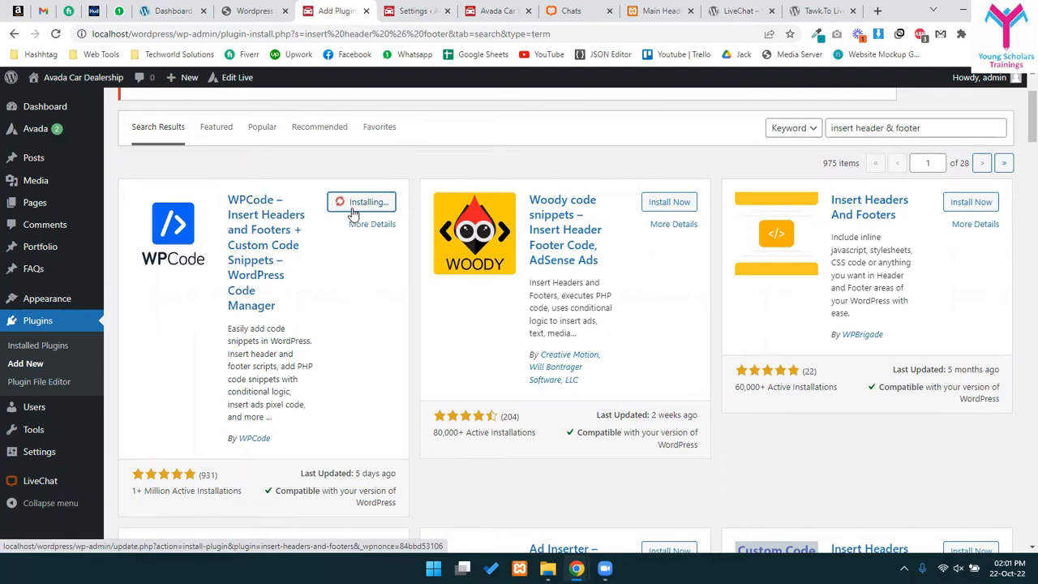
click(354, 209)
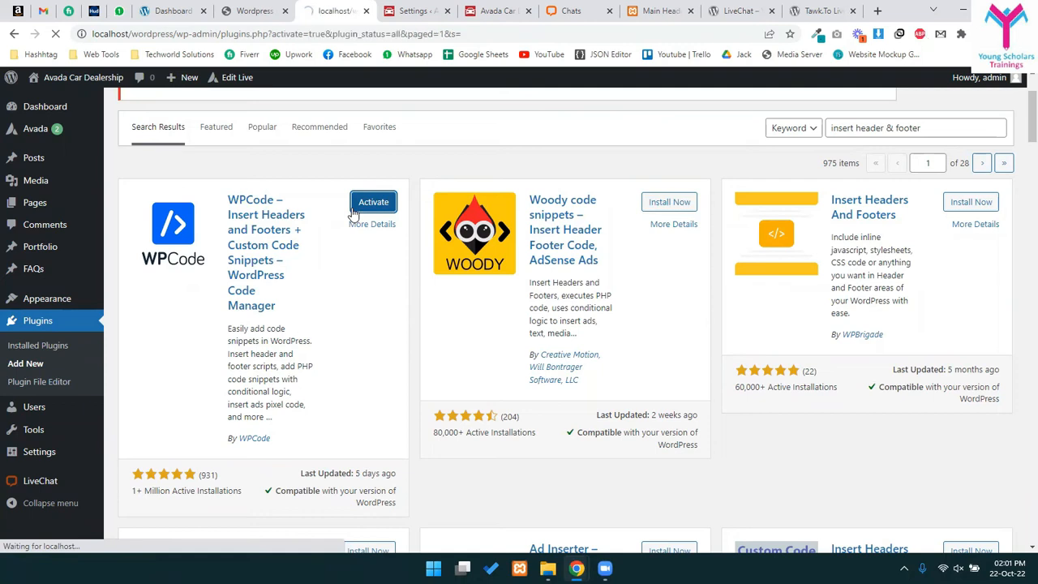
scroll(316, 361, down, 1)
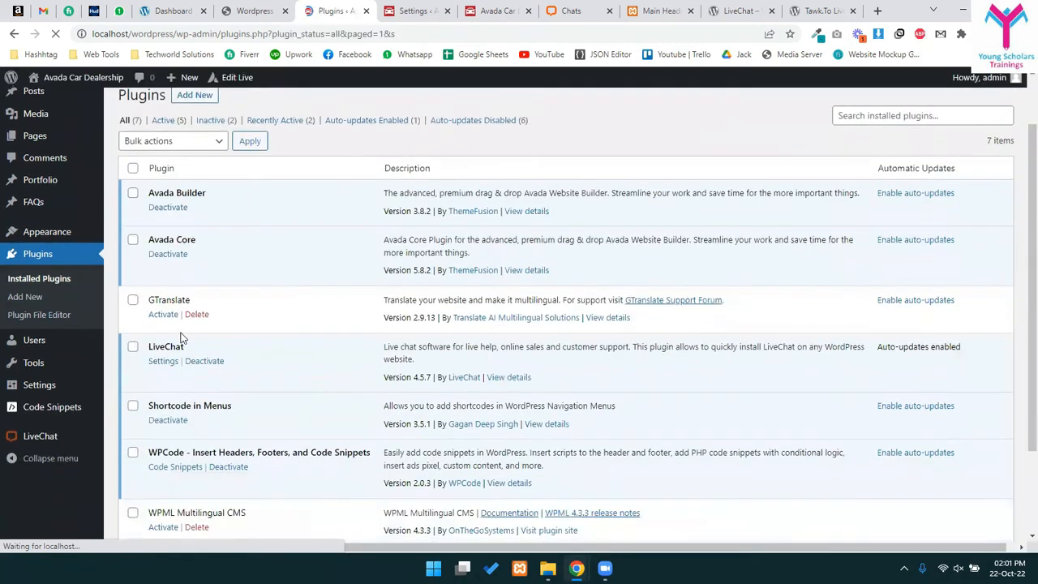
- Open Code Snippets > Header & Footer and click into the empty Header script box
mouse_move(24, 476)
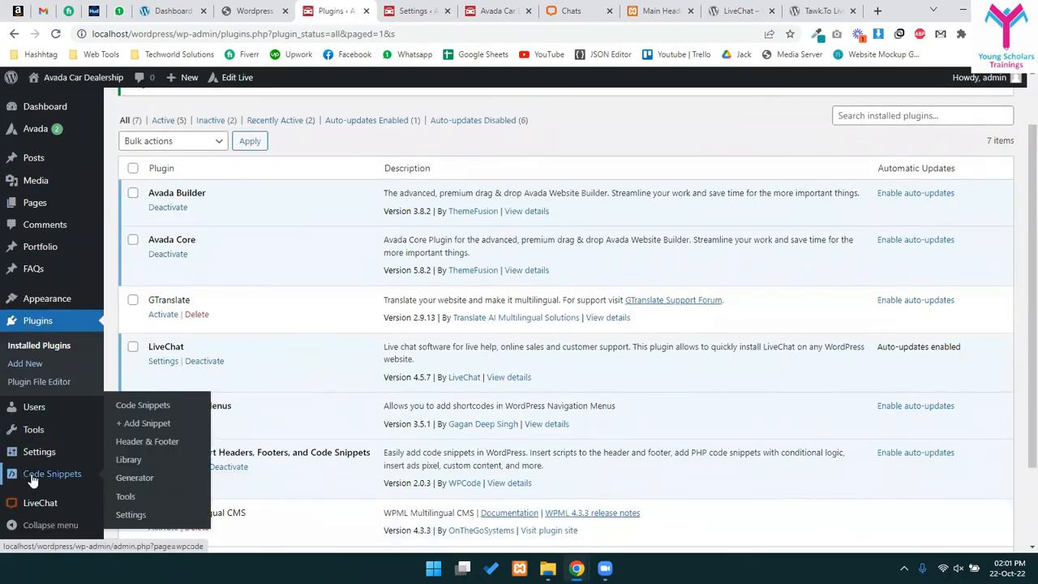
click(151, 443)
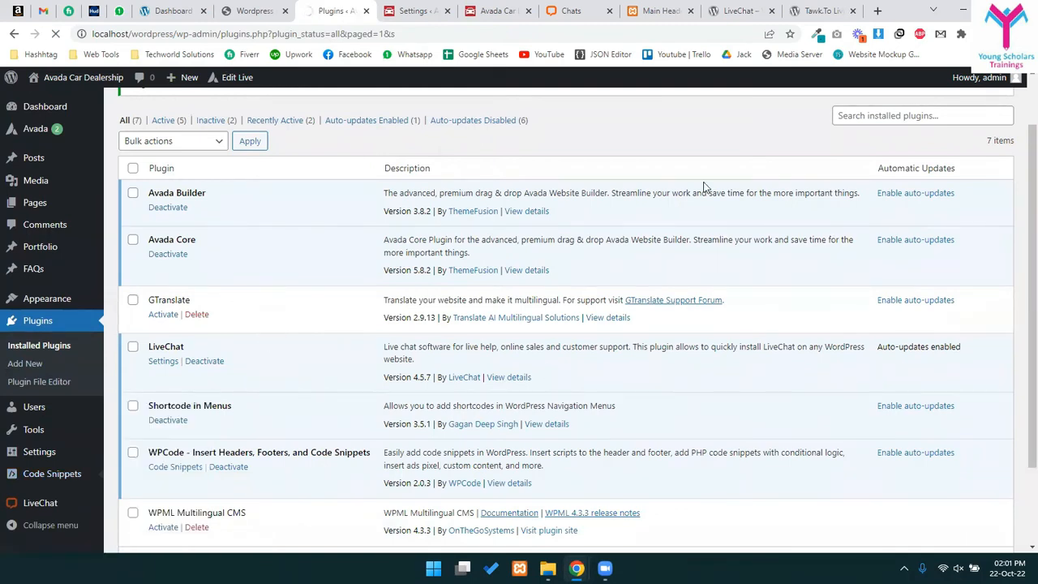
scroll(250, 274, down, 2)
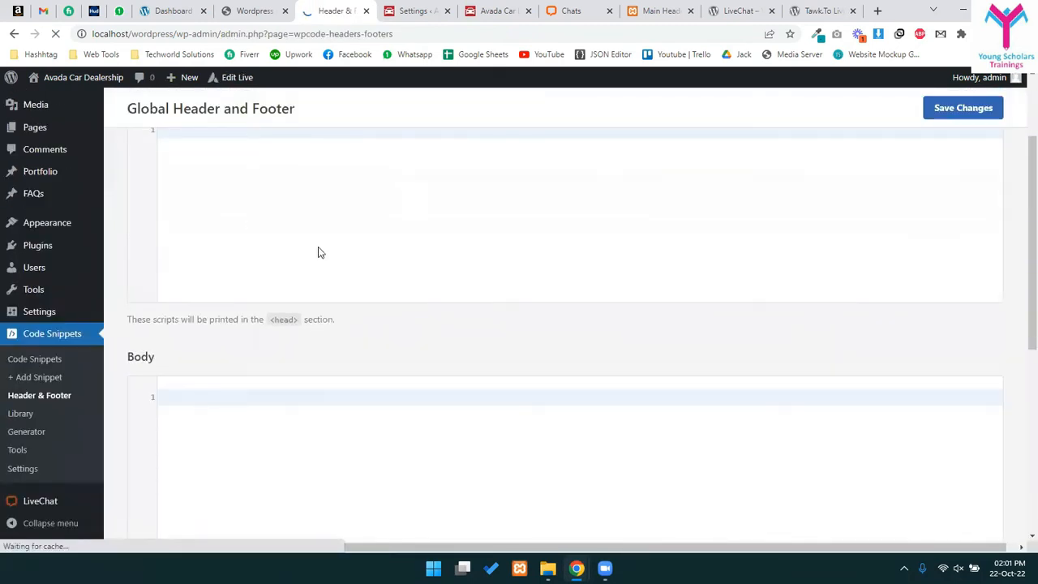
scroll(317, 249, up, 2)
click(198, 282)
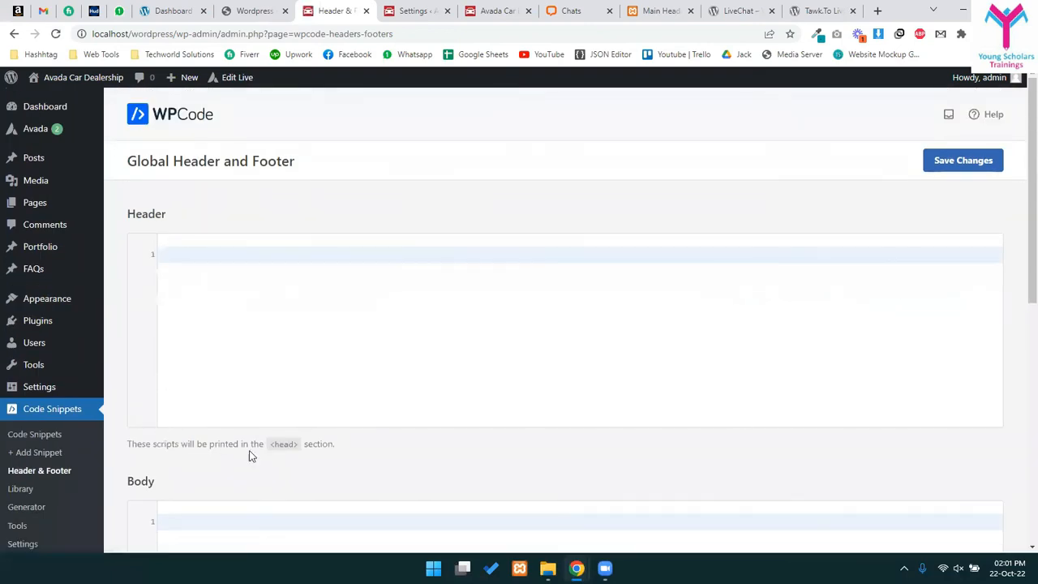
drag(289, 442, 311, 444)
click(181, 308)
- Click into the empty Body and Footer script boxes, then back into the Header box
scroll(212, 365, down, 4)
click(227, 268)
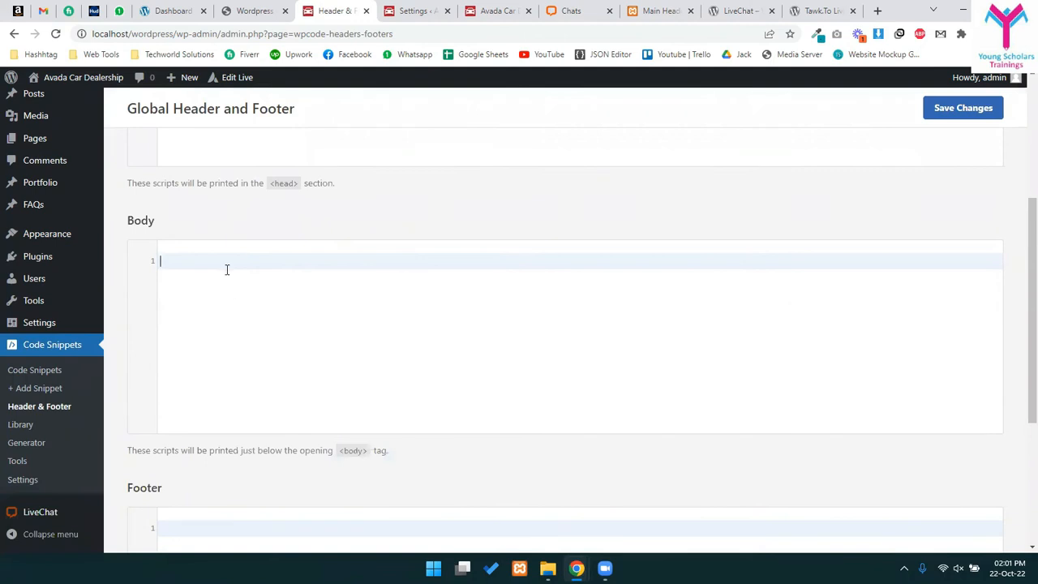
scroll(267, 276, down, 1)
scroll(243, 300, down, 3)
click(219, 277)
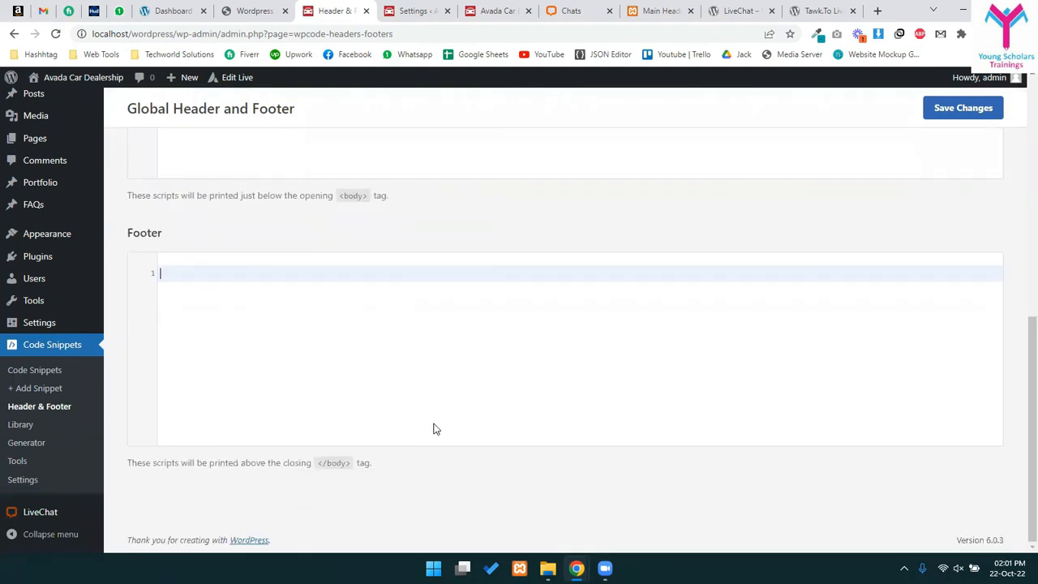
scroll(406, 324, up, 6)
click(224, 255)
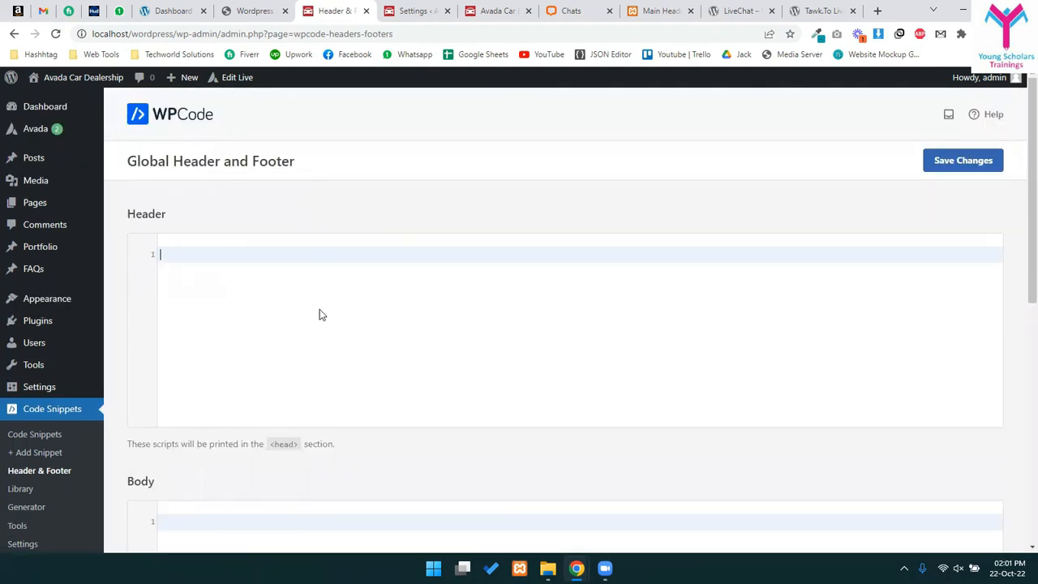
scroll(406, 341, down, 3)
- Glance at the site homepage, revisit the Footer box, then switch to the LiveChat plugin tab
click(496, 10)
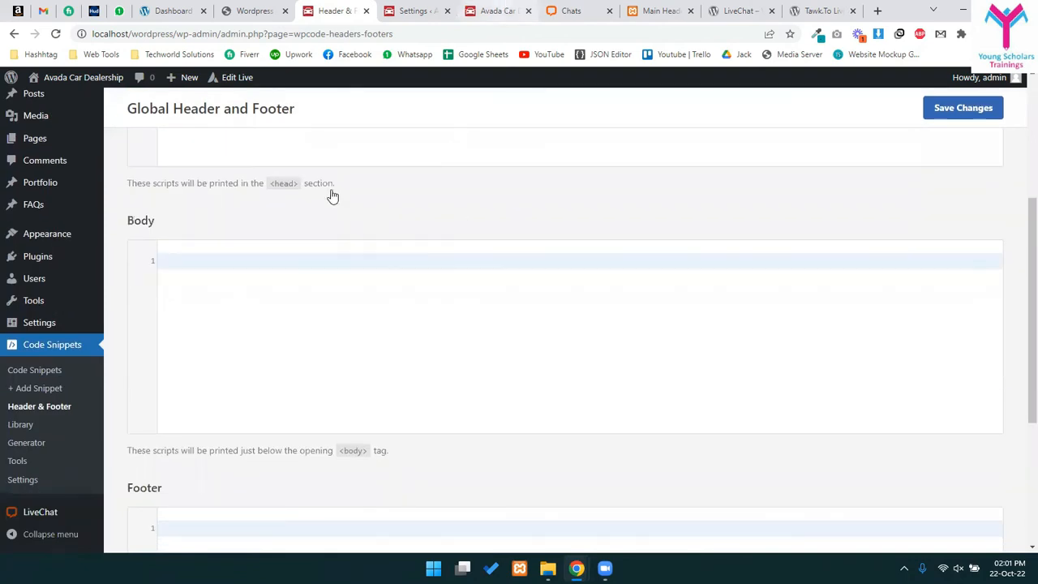
scroll(274, 313, down, 10)
scroll(274, 313, up, 10)
click(349, 8)
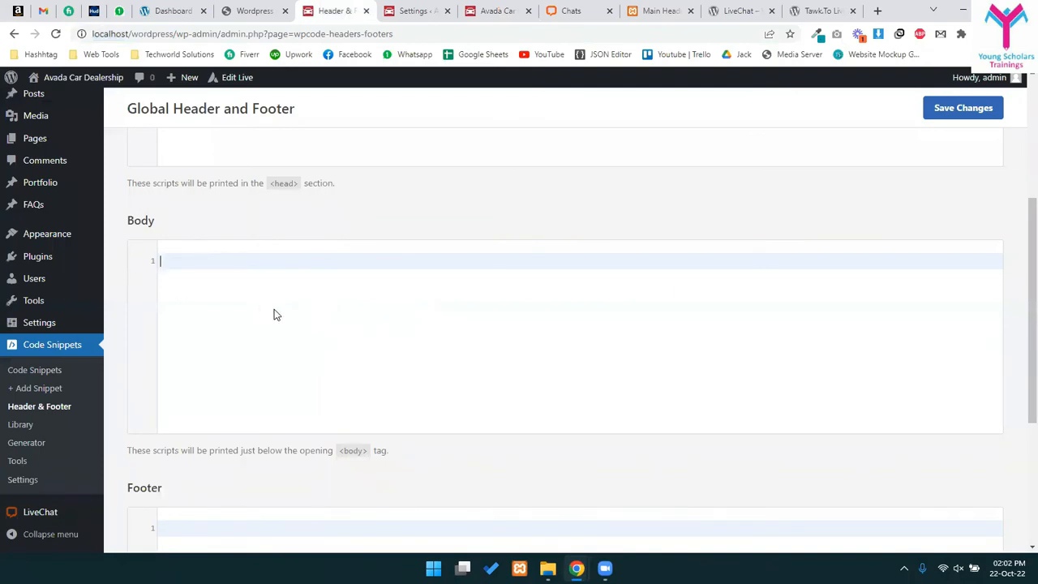
scroll(267, 526, down, 2)
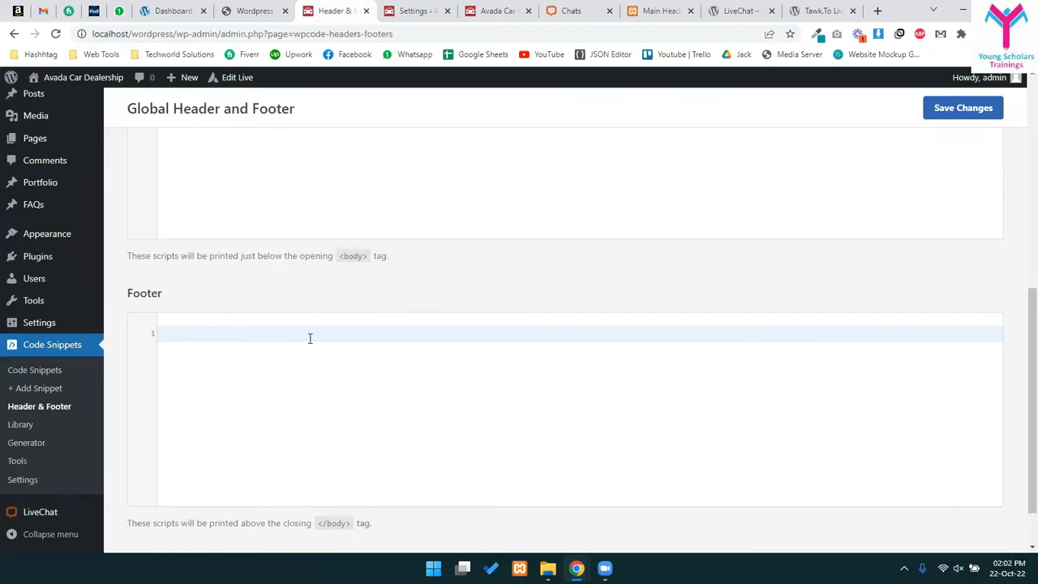
click(293, 399)
scroll(301, 365, up, 5)
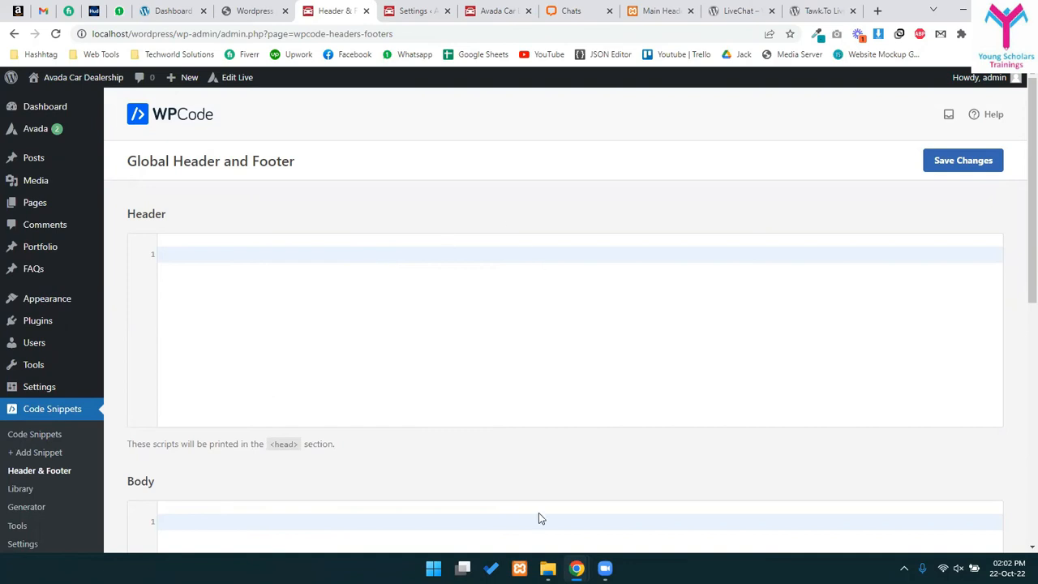
click(737, 11)
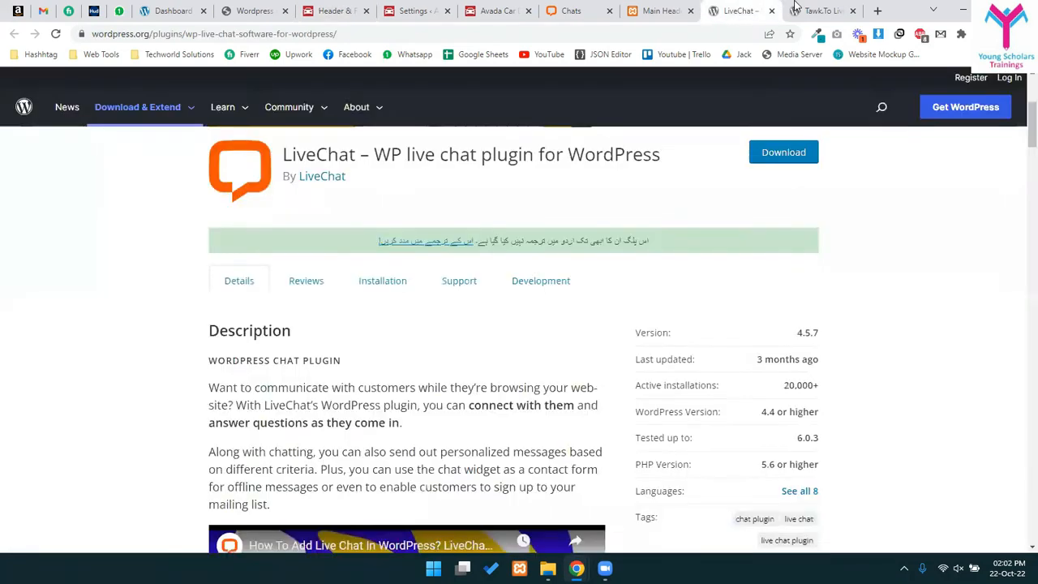
- Close the LiveChat and Tawk.To tabs and review the Importing Posts/Products/Pages outline item
click(821, 10)
click(761, 7)
click(772, 11)
click(771, 11)
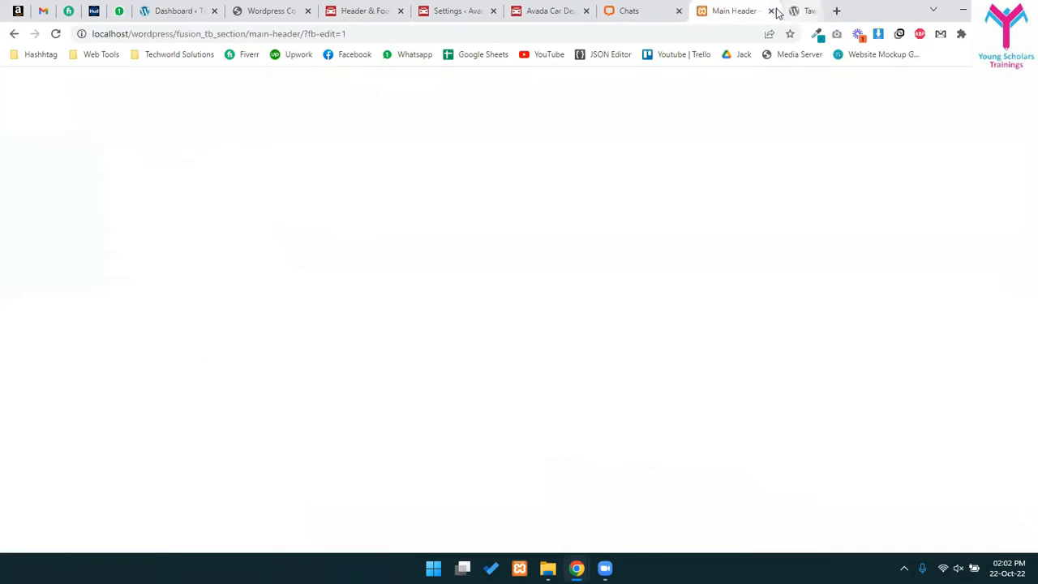
click(323, 8)
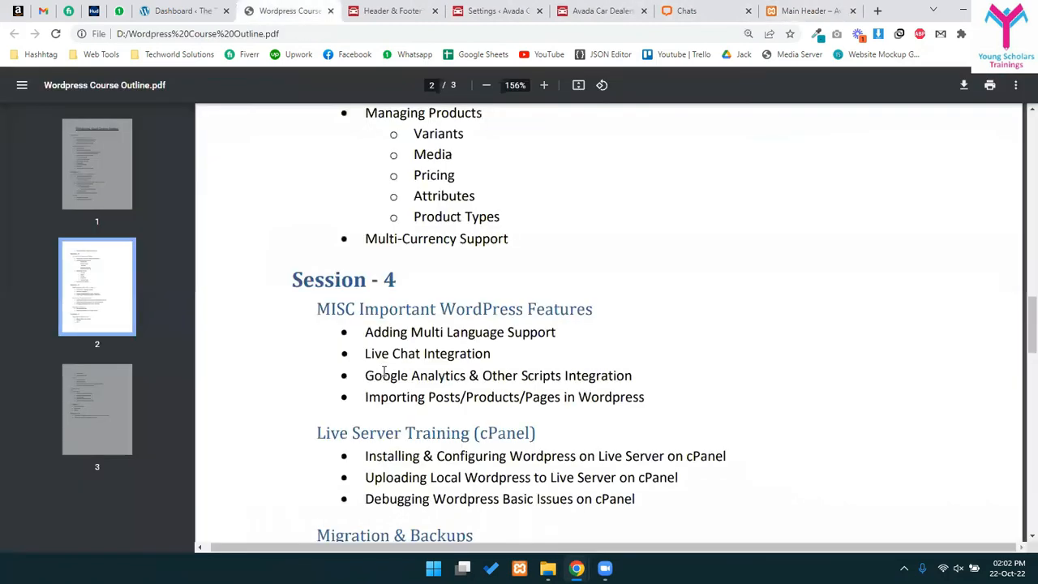
drag(398, 396, 645, 397)
click(521, 399)
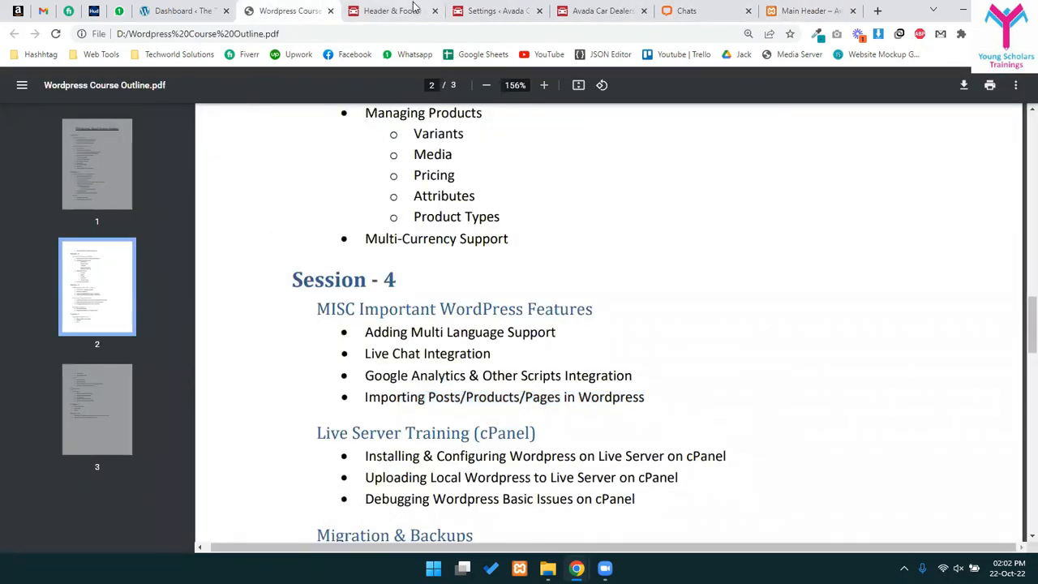
- Return to the WPCode Header & Footer tab and open WordPress's Tools > Import page
click(389, 11)
scroll(50, 460, down, 3)
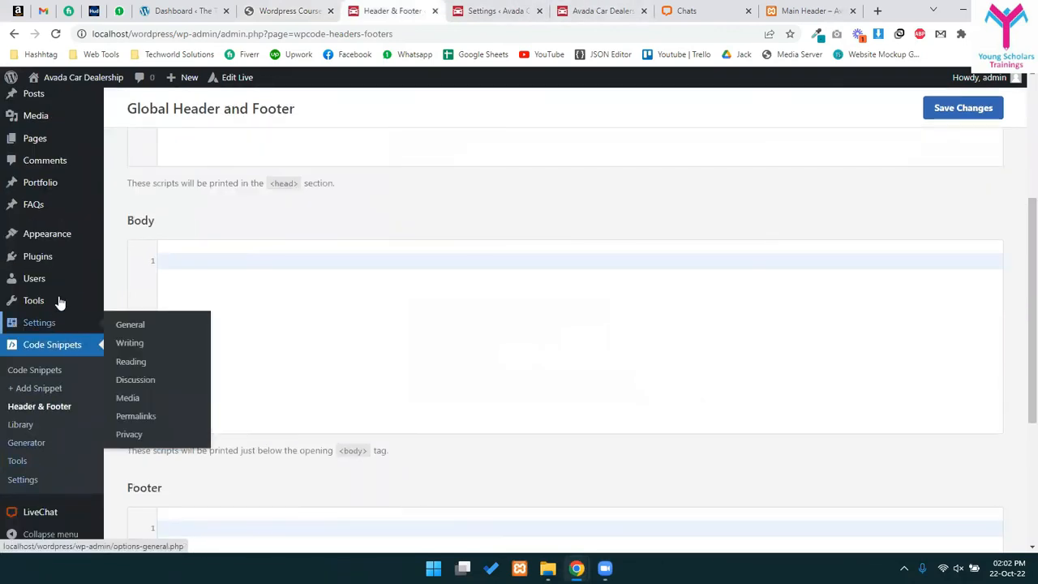
mouse_move(36, 300)
click(138, 322)
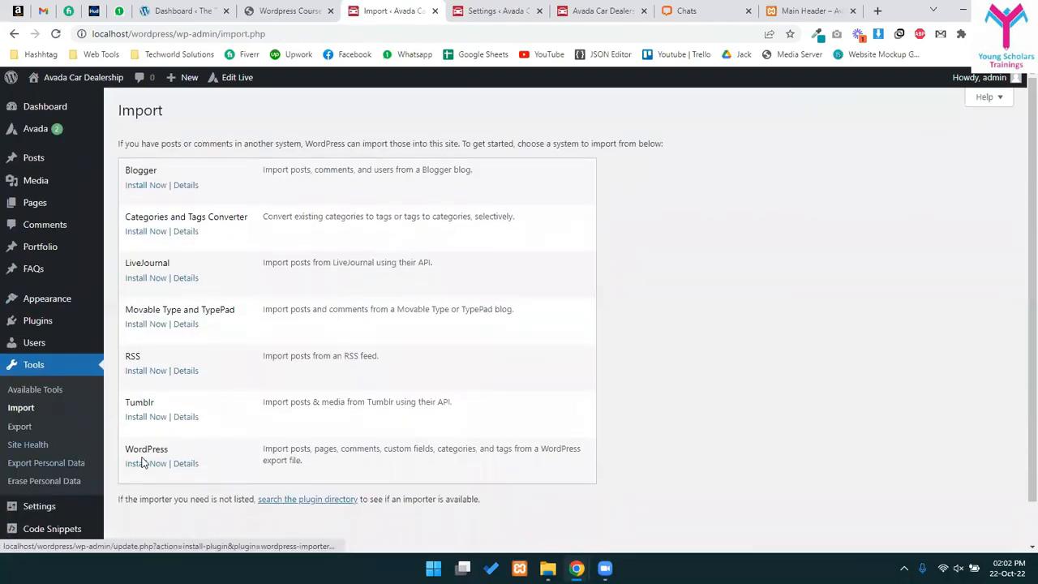
- Leave the Import page for Plugins > Add New and click into the plugin search box
drag(262, 443, 345, 467)
click(318, 458)
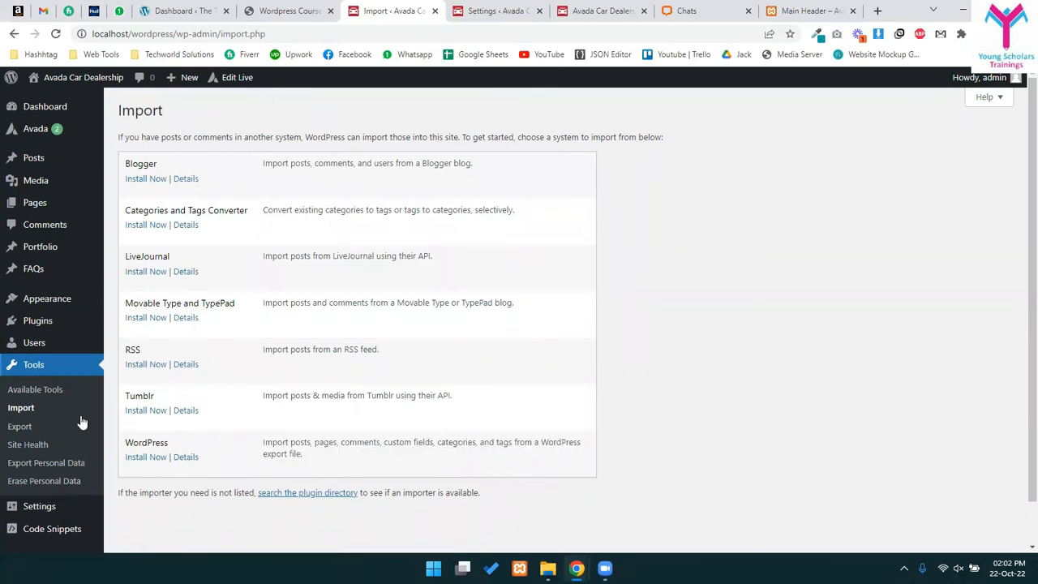
mouse_move(37, 322)
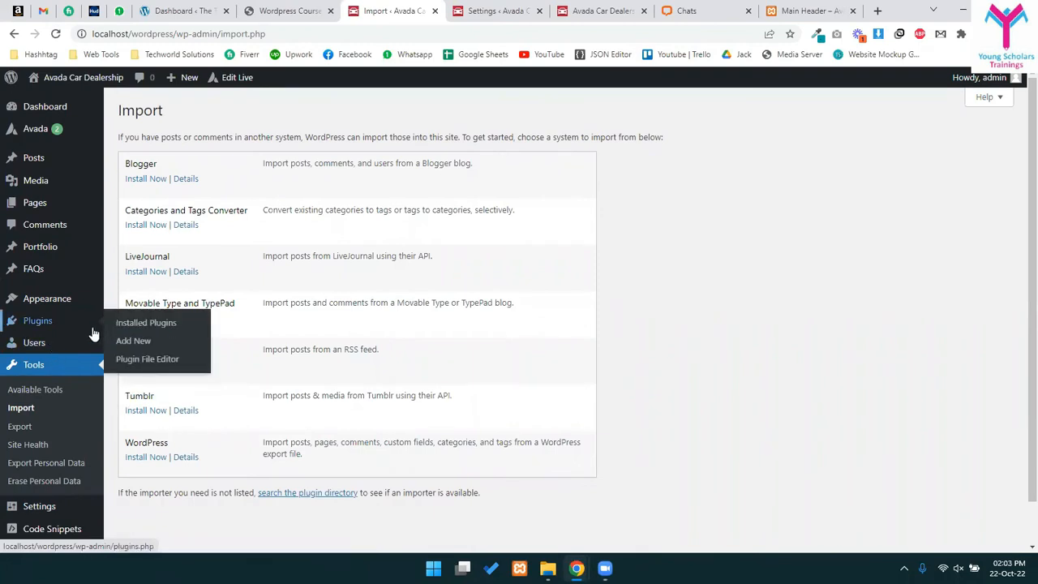
click(120, 344)
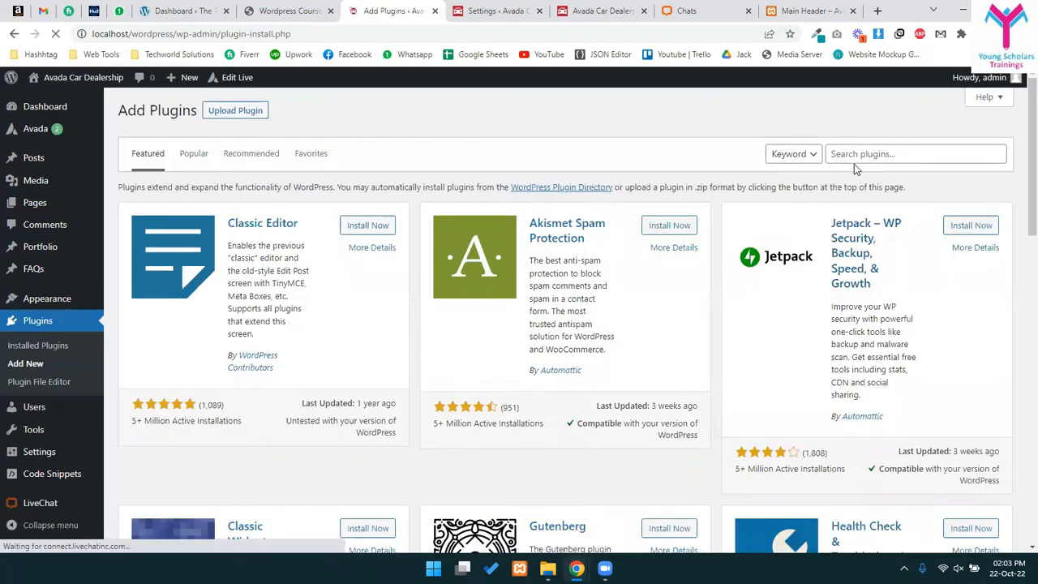
click(865, 153)
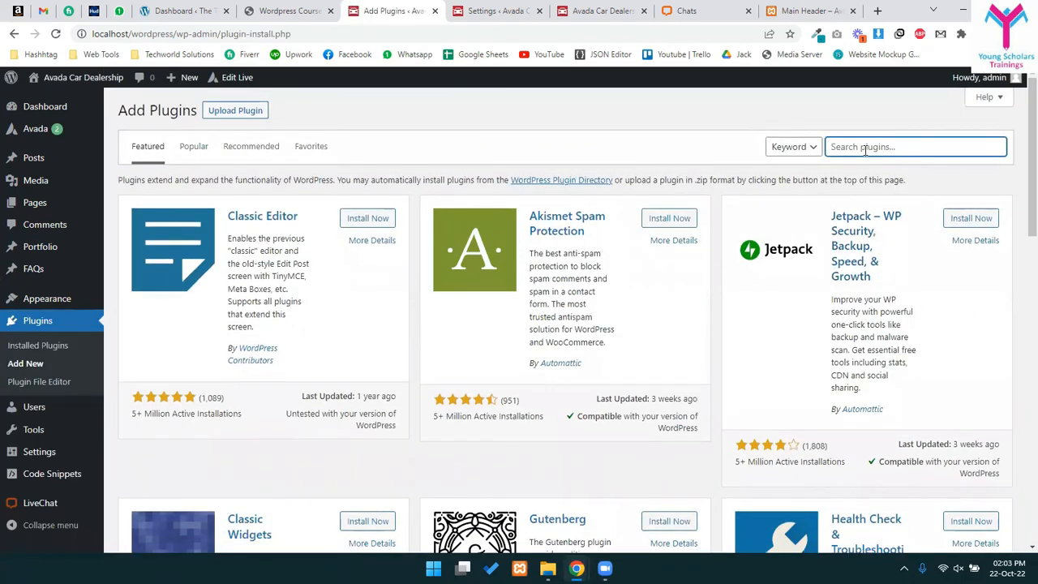
- Search for 'wp all import', install and activate WP All Import, then minimise the browser
text(wp all import)
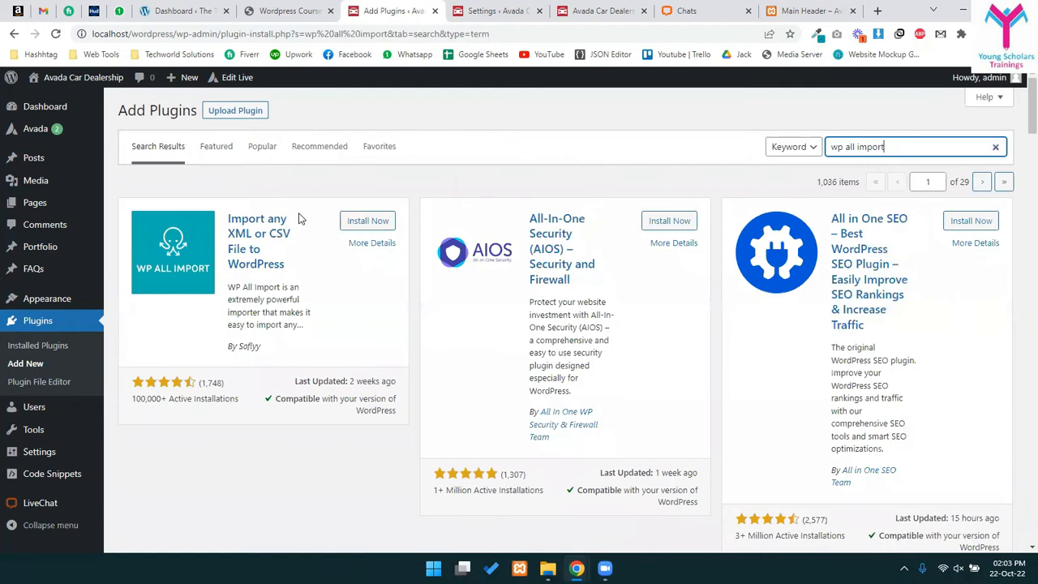
click(381, 219)
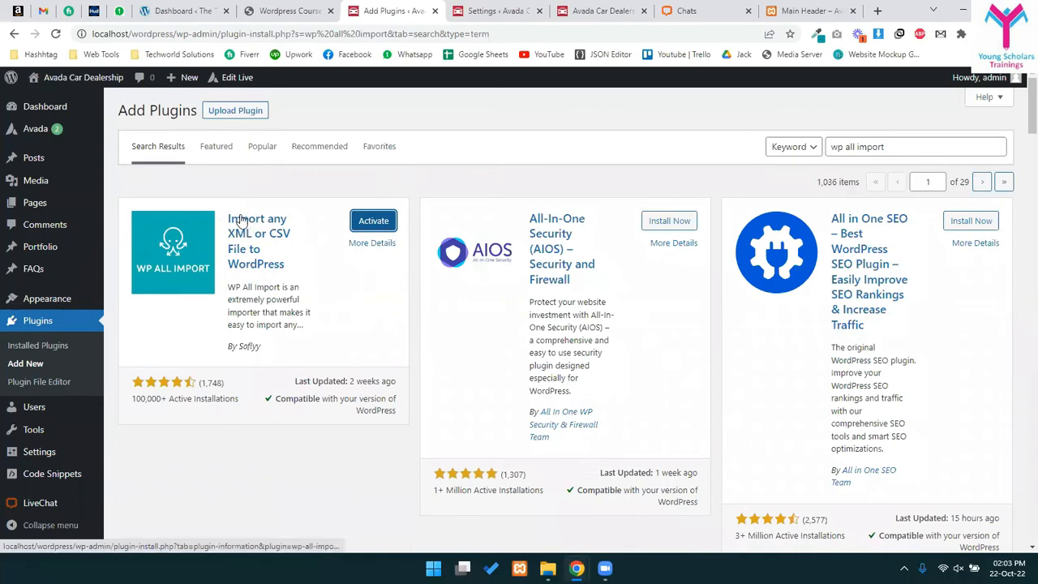
click(381, 227)
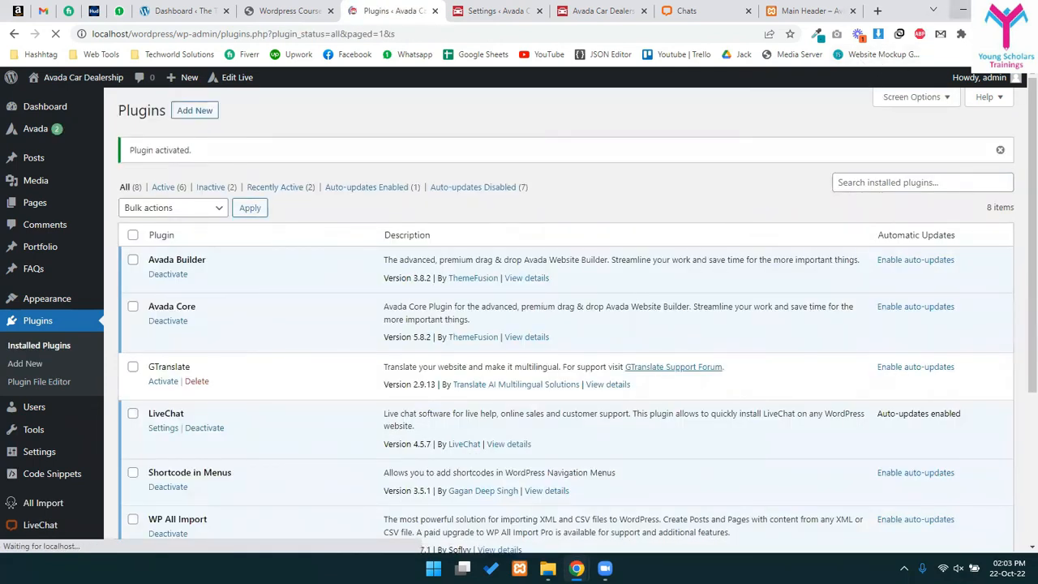
click(963, 10)
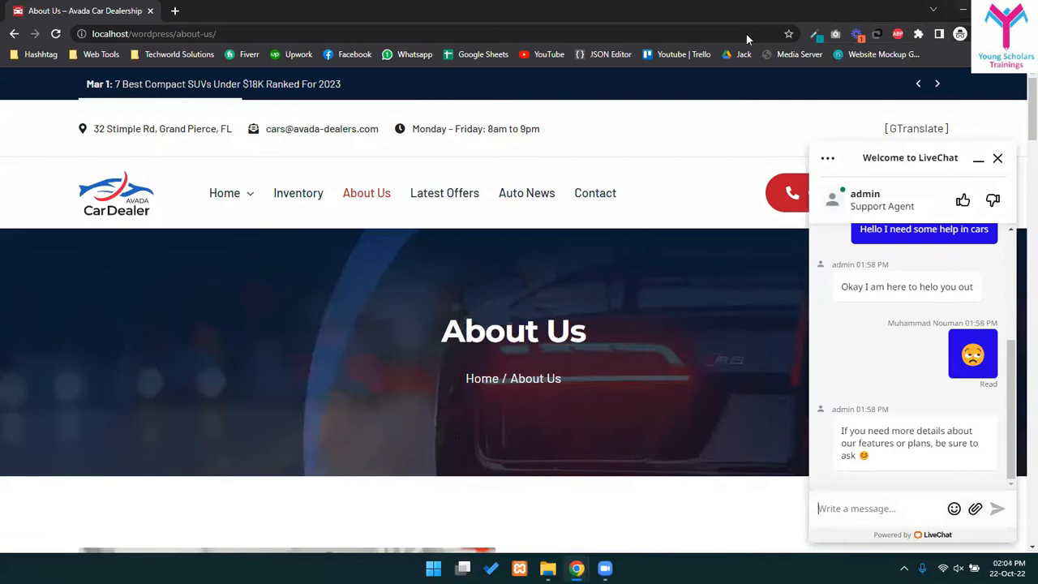
- Clear the windows with Alt+F4 and create New Microsoft Excel Worksheet.xlsx on the desktop
key(alt+F4)
key(alt+F4)
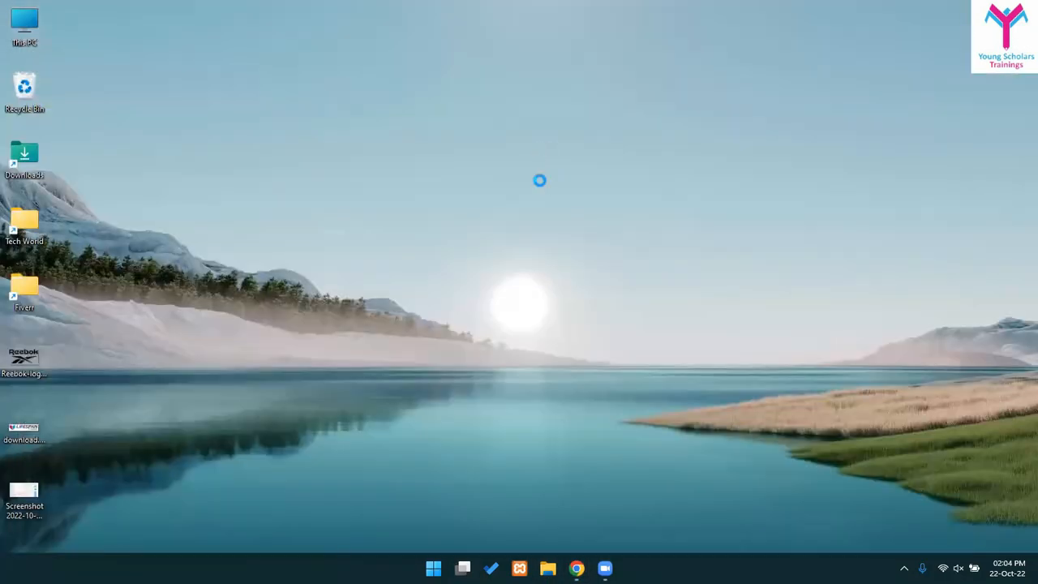
right_click(538, 350)
mouse_move(649, 230)
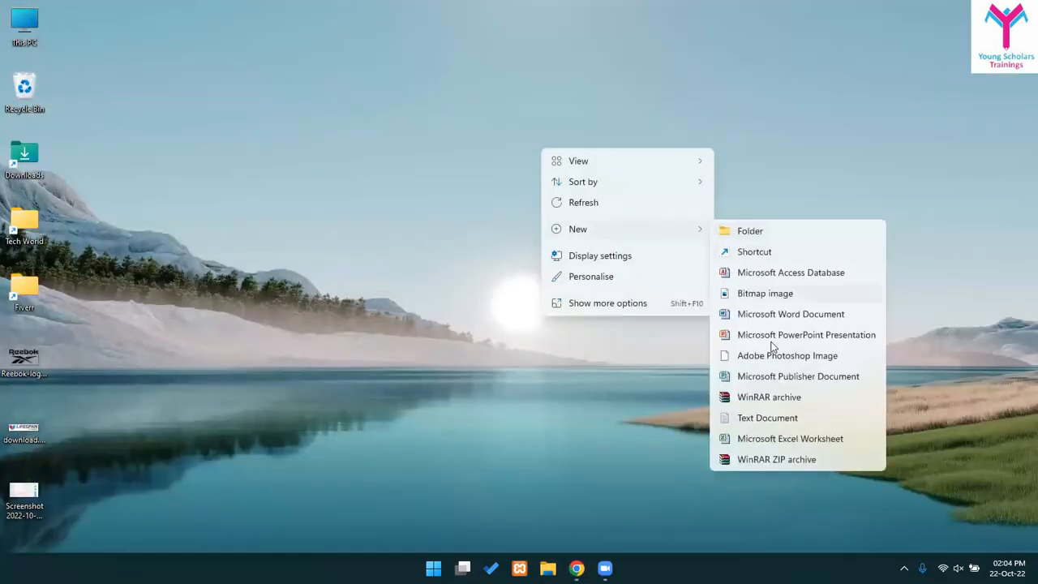
click(752, 441)
- Open the new worksheet, dismiss the activation notice, and enter Description and Category headings
double_click(73, 23)
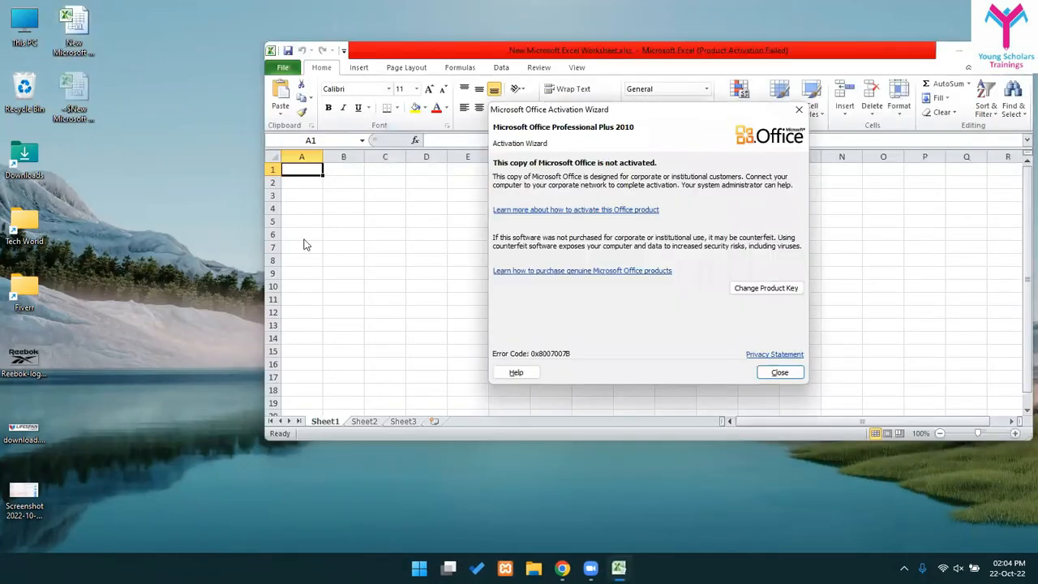
click(779, 372)
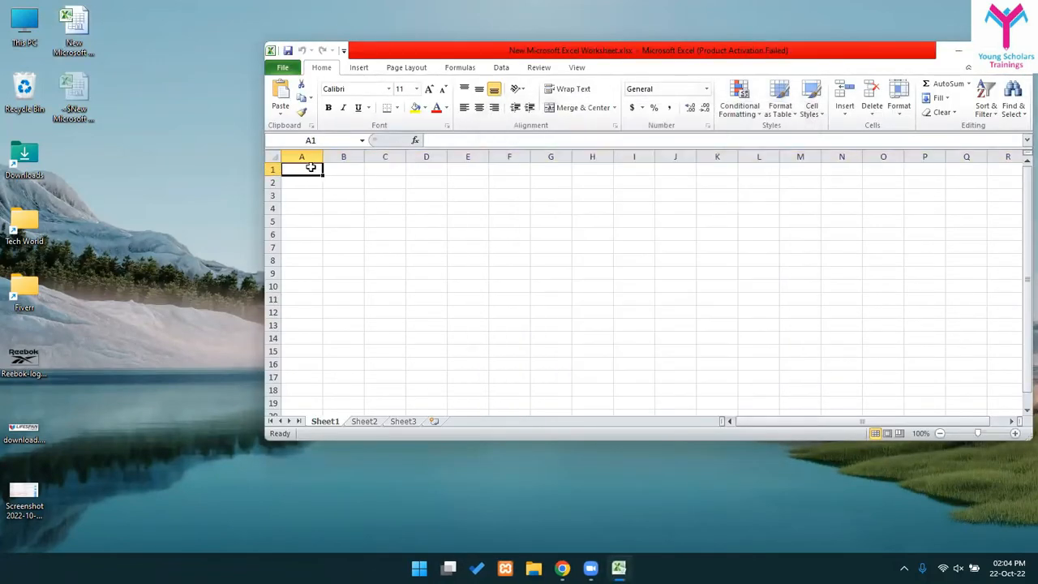
text(Name)
text(ription)
key(Return)
click(310, 167)
key(Right)
key(Right)
text(Categ)
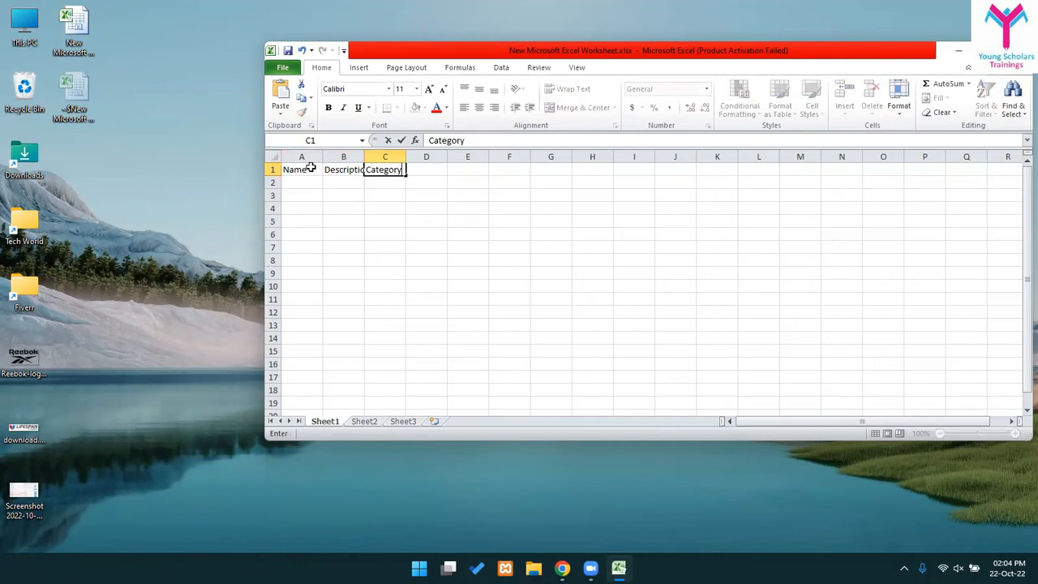
key(Return)
key(Left)
key(Left)
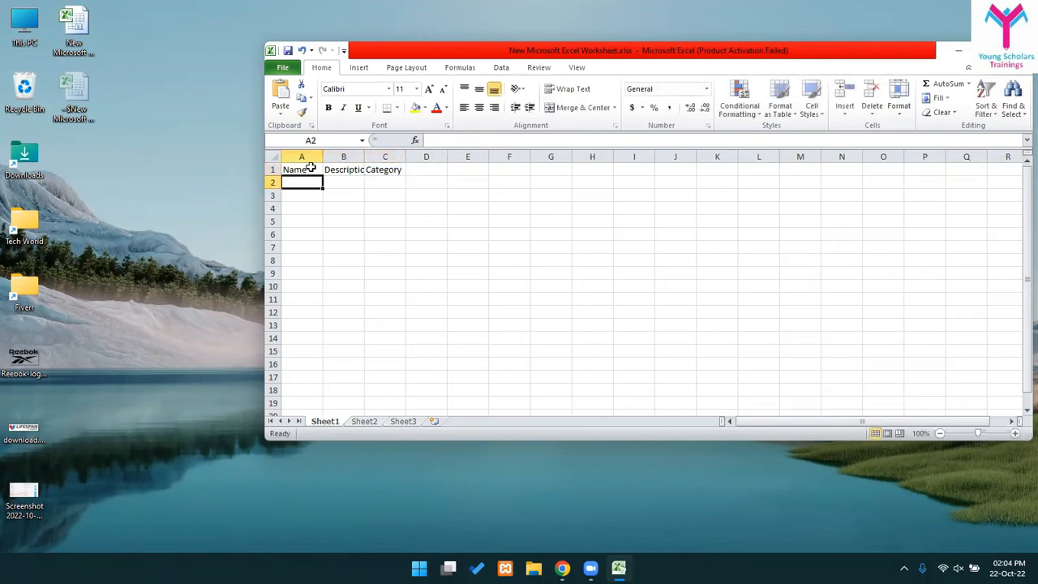
- Maximise Excel, set the A1 heading to Title, and widen column A
double_click(524, 43)
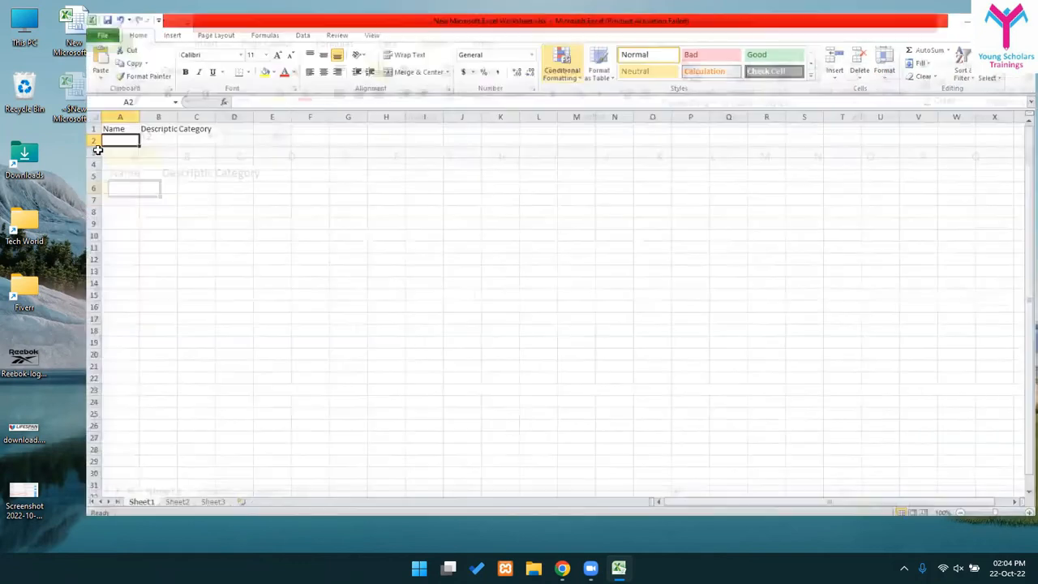
click(27, 124)
text(Title)
key(Return)
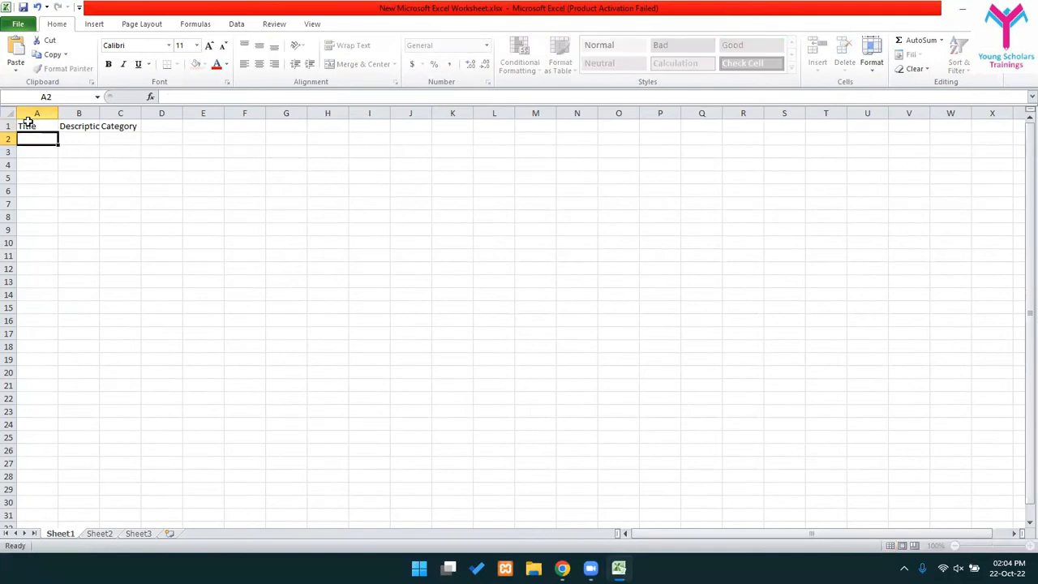
drag(57, 113, 526, 113)
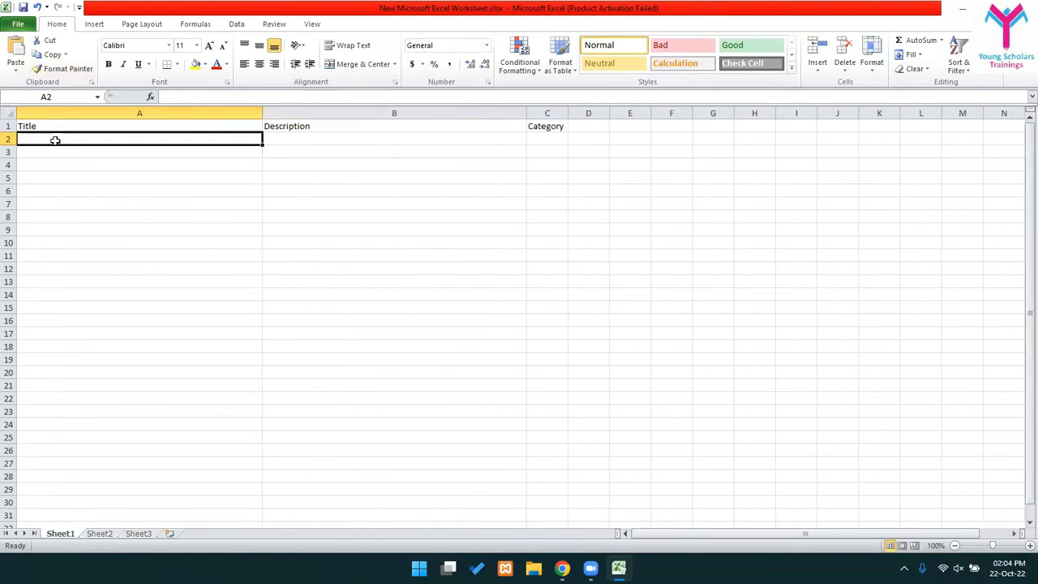
- Enter row 2: New Post, a placeholder description, and category Electronics
text(New Post)
key(Tab)
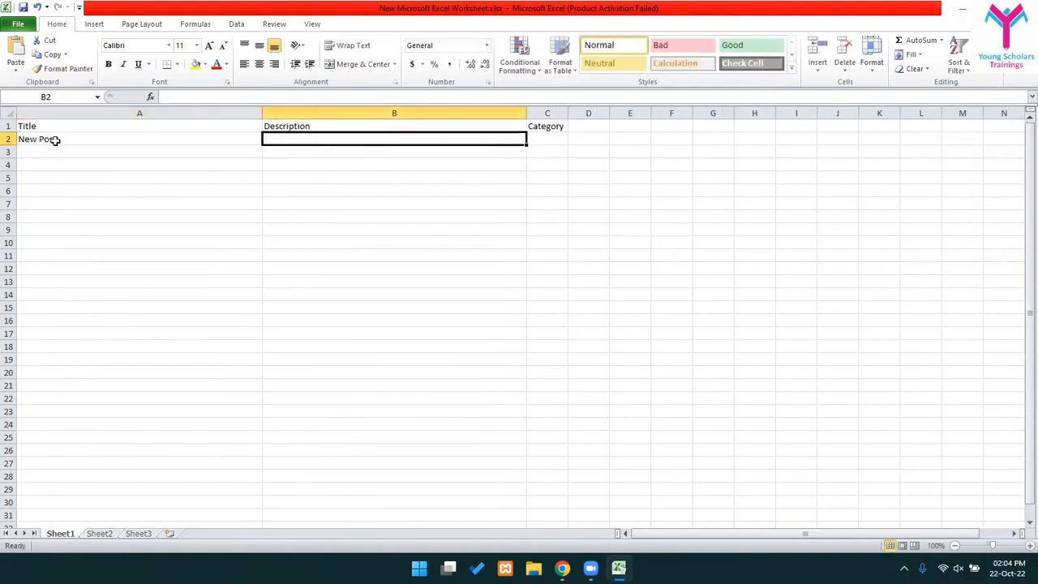
text(asdfiosdhsdjklfnijgdfnweifjkndfijnrifcbndcidvsil)
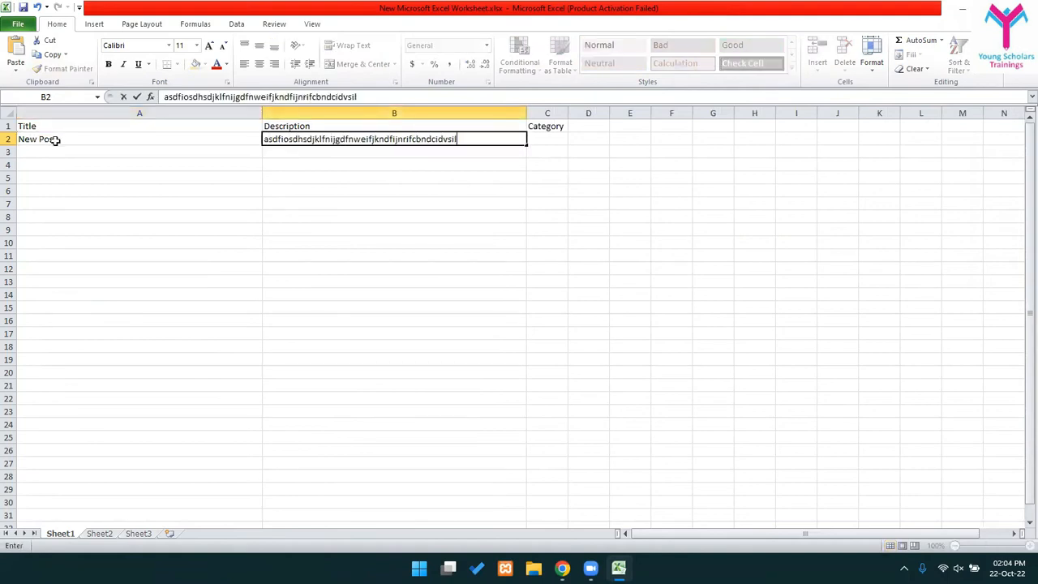
key(Tab)
text(Cop)
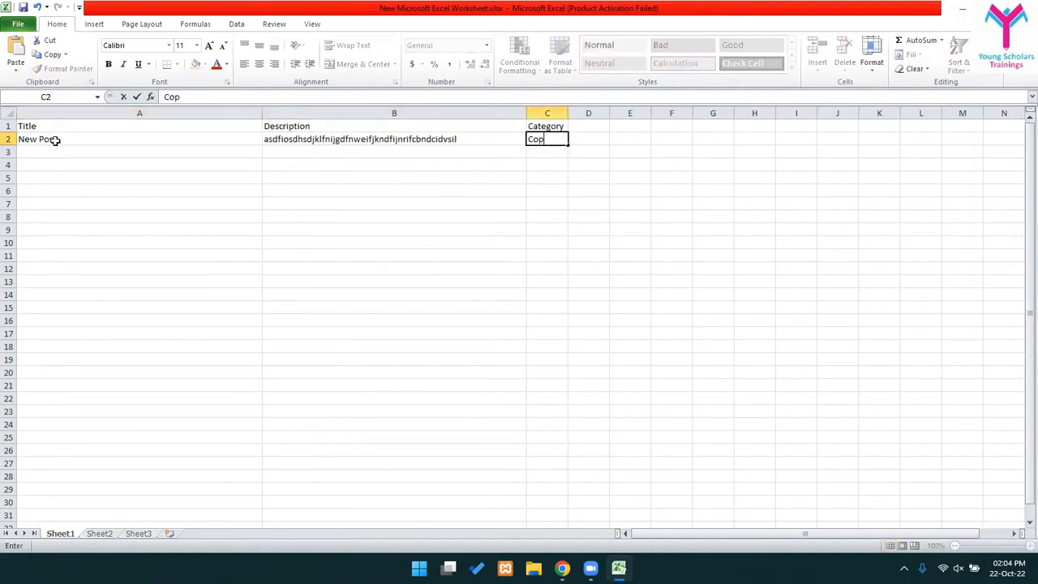
key(BackSpace)
key(BackSpace)
key(BackSpace)
key(BackSpace)
text(Electronics)
key(Return)
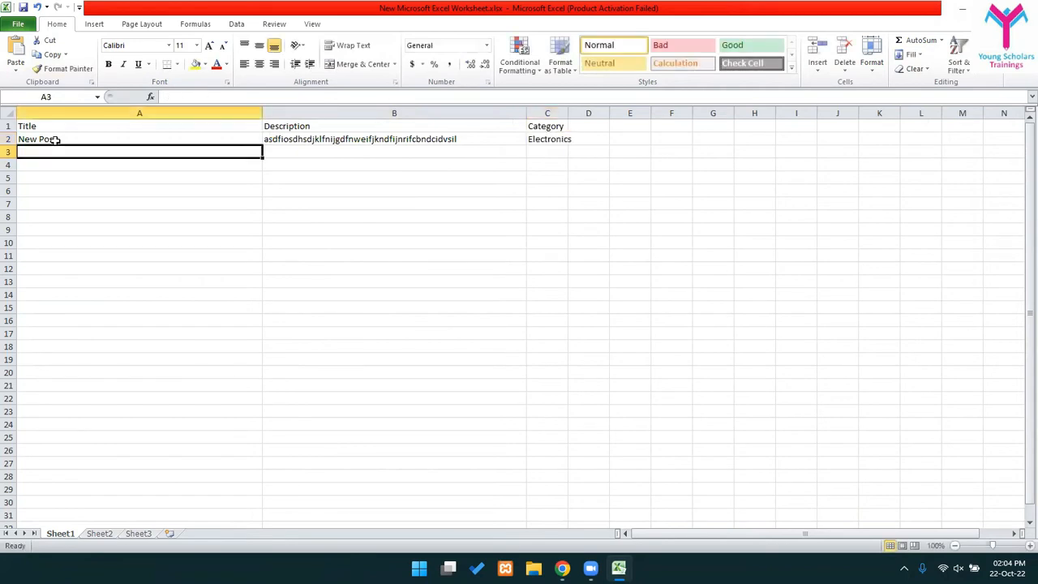
- Enter row 3: Audi A6, a placeholder description, and category Cars
text(Audi)
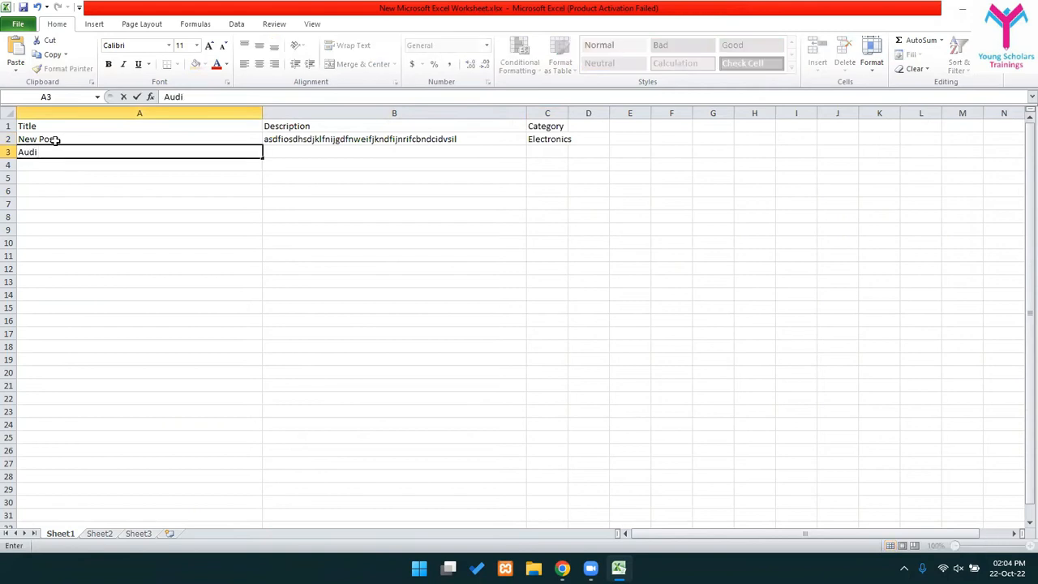
text( A6)
key(Tab)
text(sdfsdkfjddwfdjkaenfjlfdlfndjkvsdjnkl)
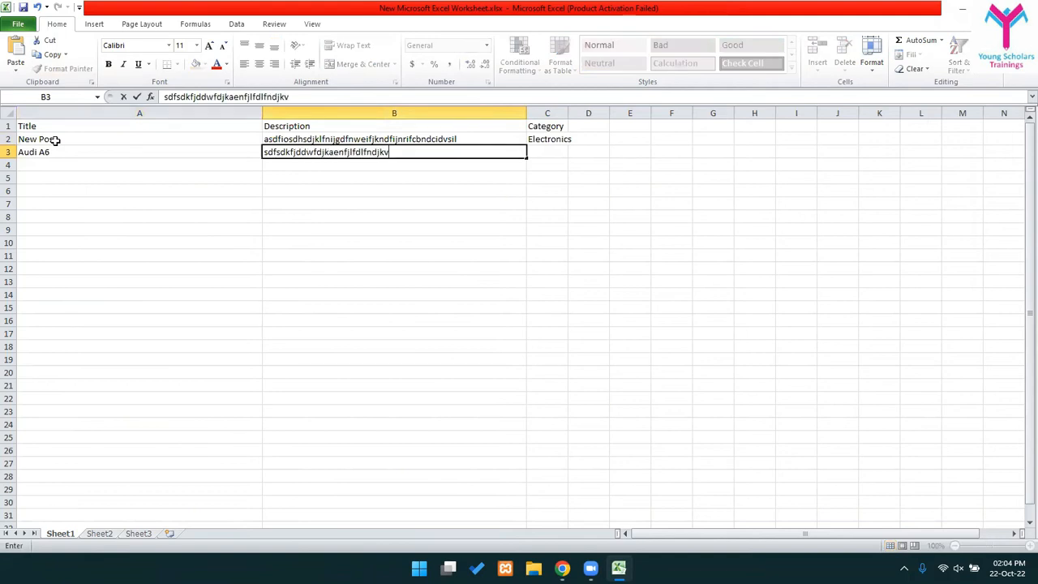
key(Tab)
text(`)
key(BackSpace)
text(Cars)
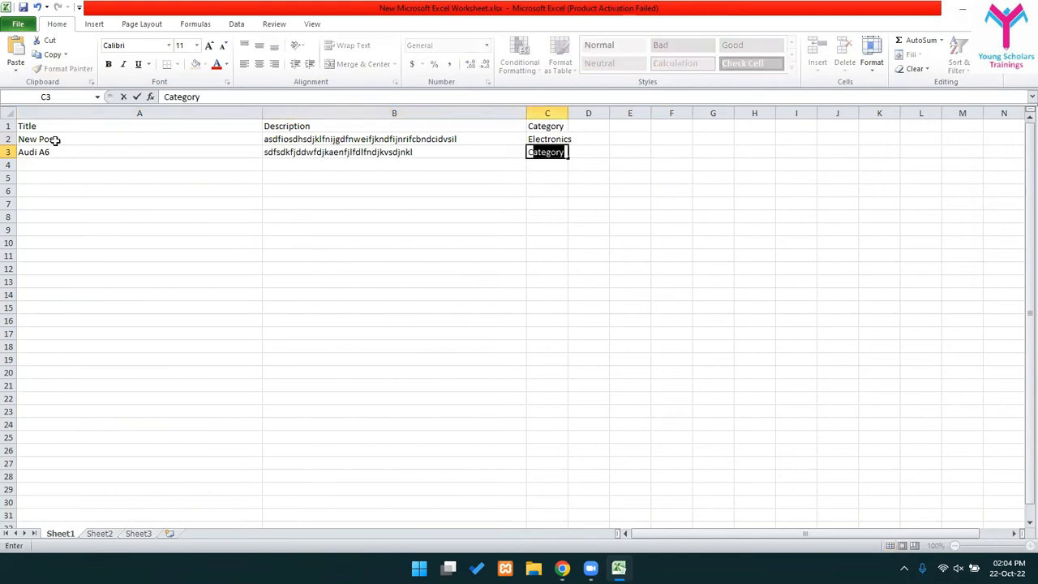
key(Return)
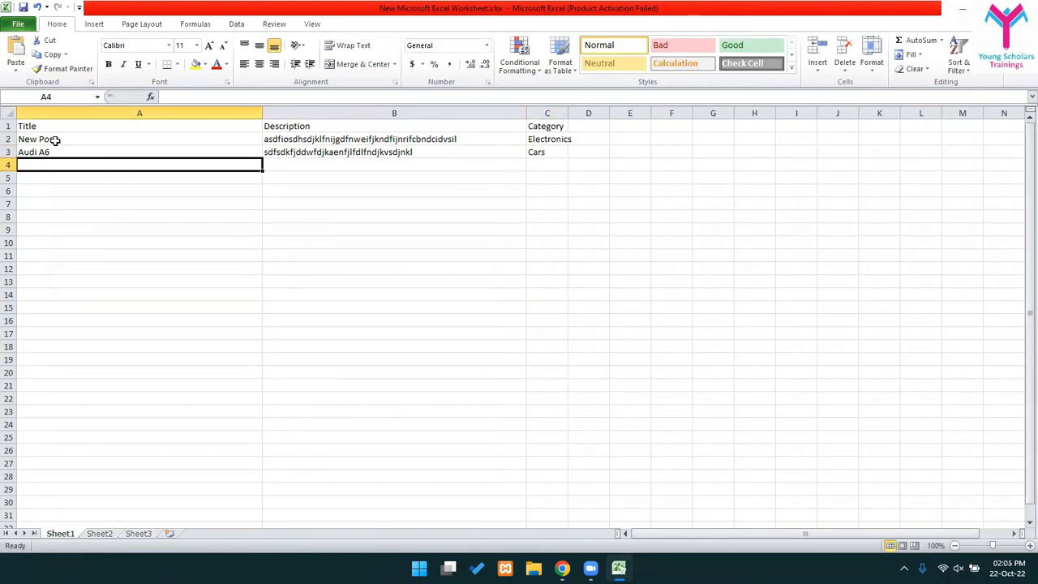
- Enter row 4: HP Elitebook, a placeholder description, and category Laptops
text(HP el)
key(BackSpace)
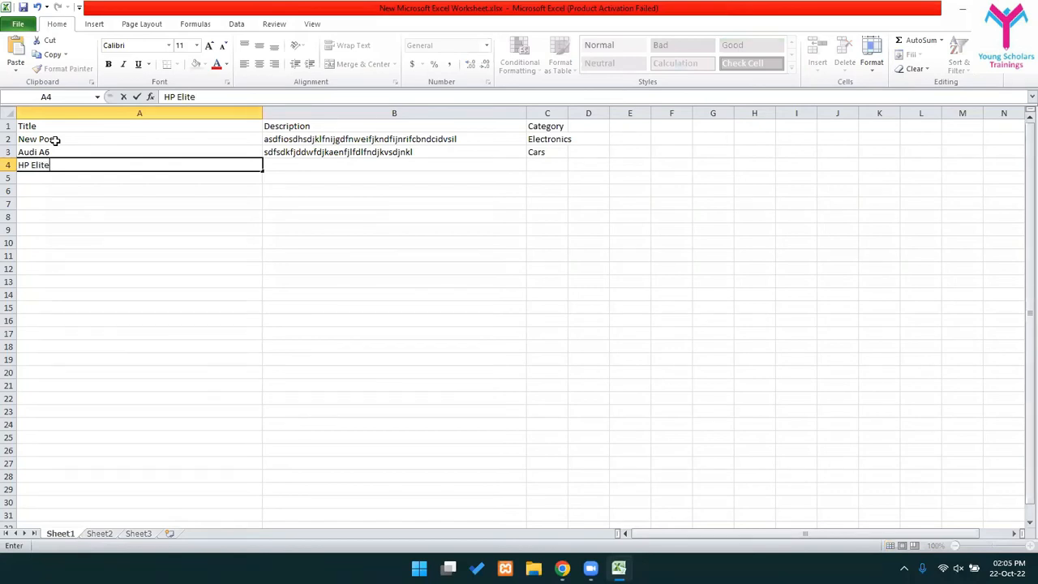
key(Tab)
text(asfklgdjf)
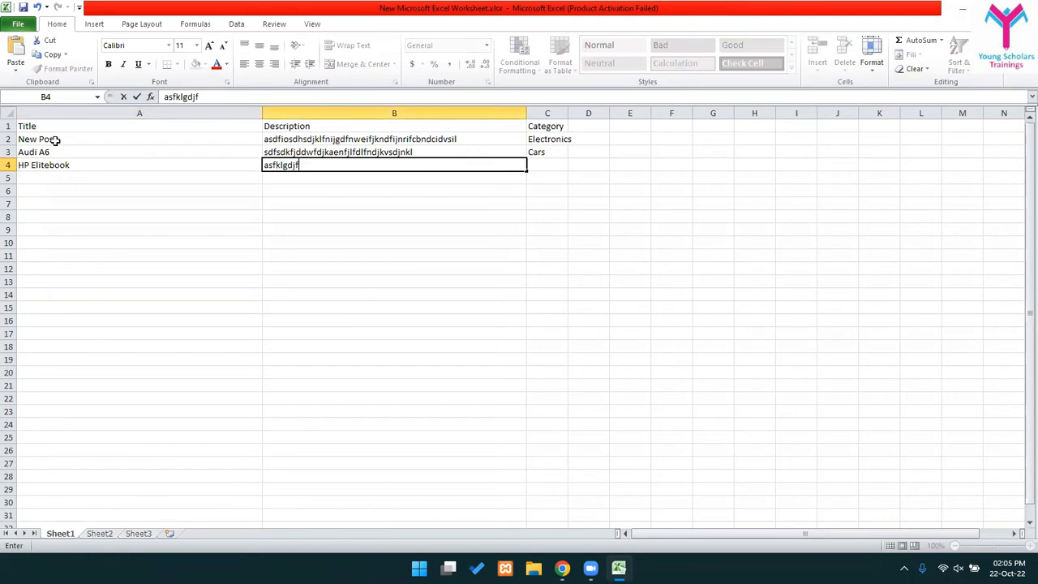
text(svncjklefnviofevndwiodfjcmkal;fmweo;rfjwdoijrveoj)
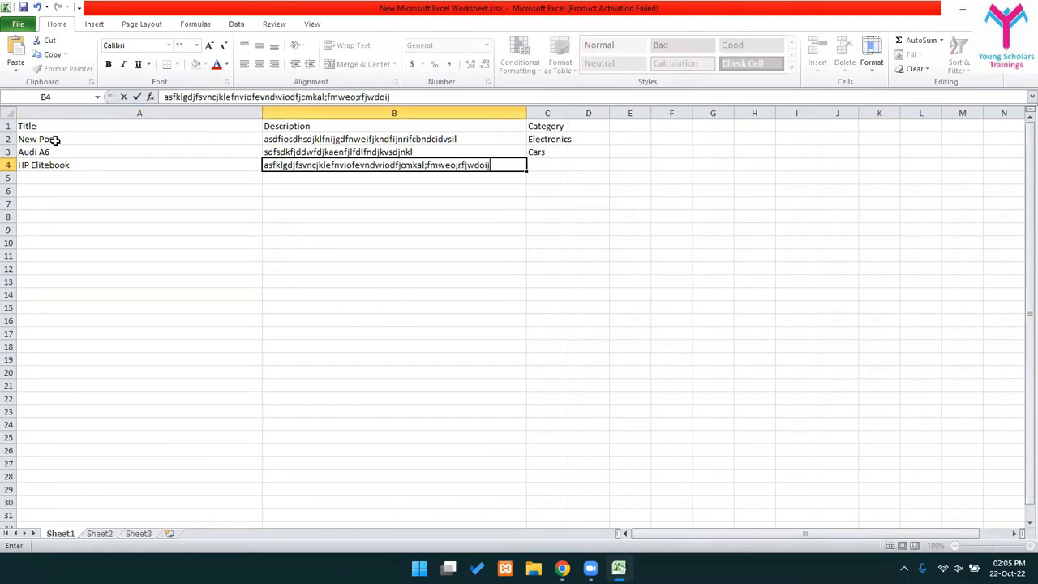
key(Tab)
key(Tab)
key(Home)
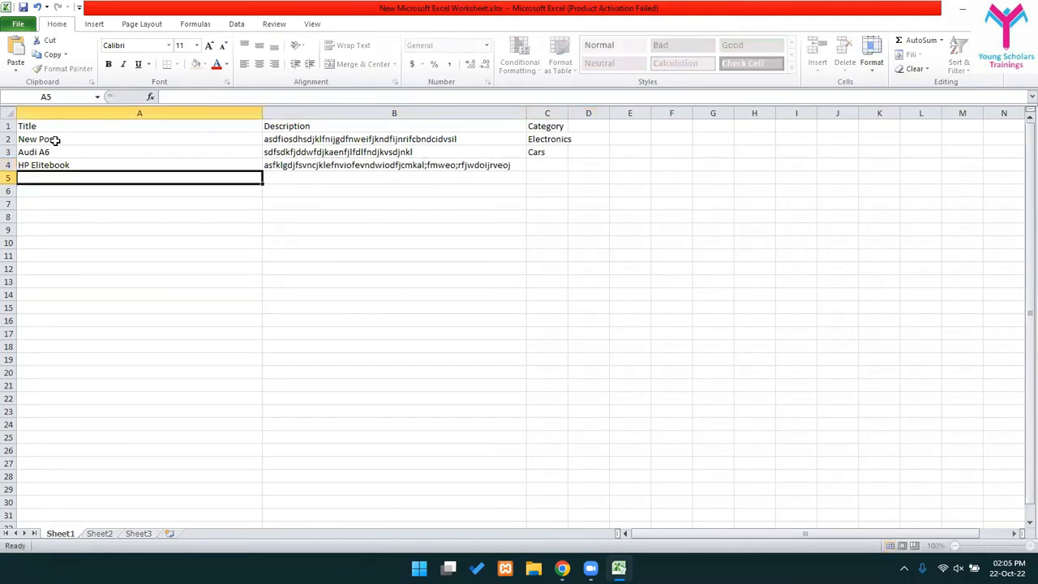
key(Tab)
key(Tab)
key(Tab)
key(Left)
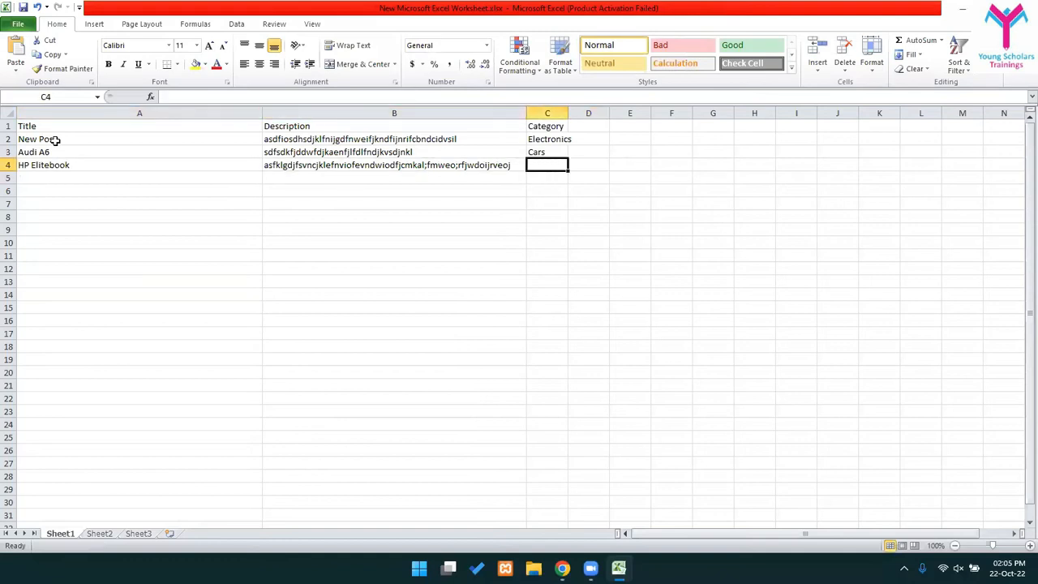
text(Laptops)
key(Return)
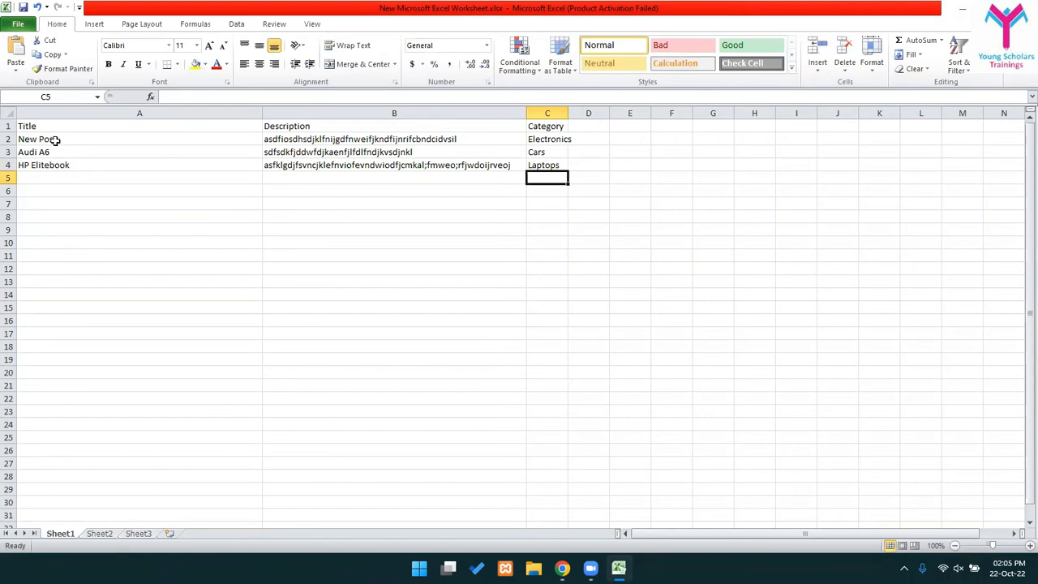
click(682, 269)
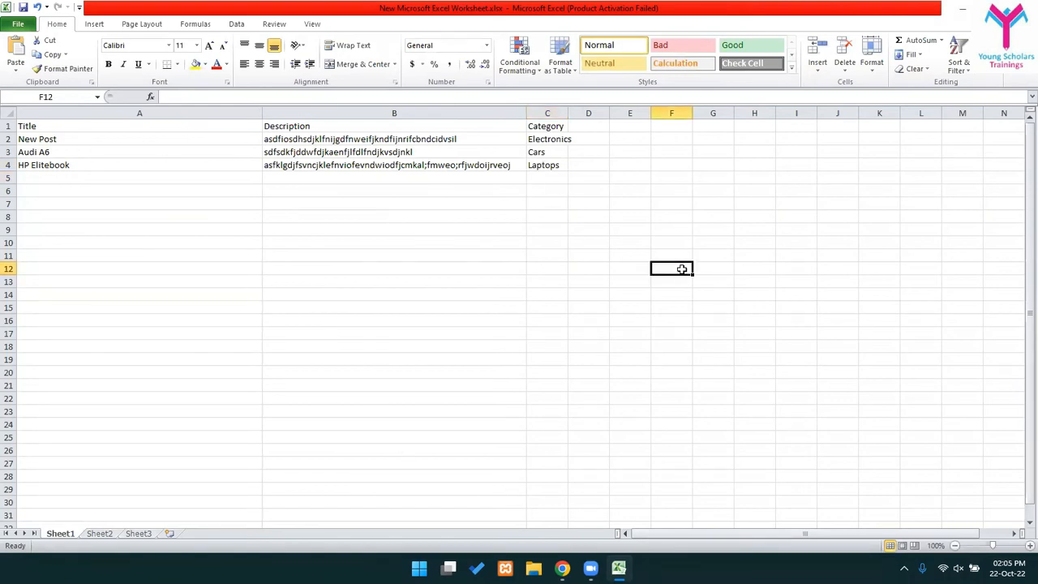
click(300, 204)
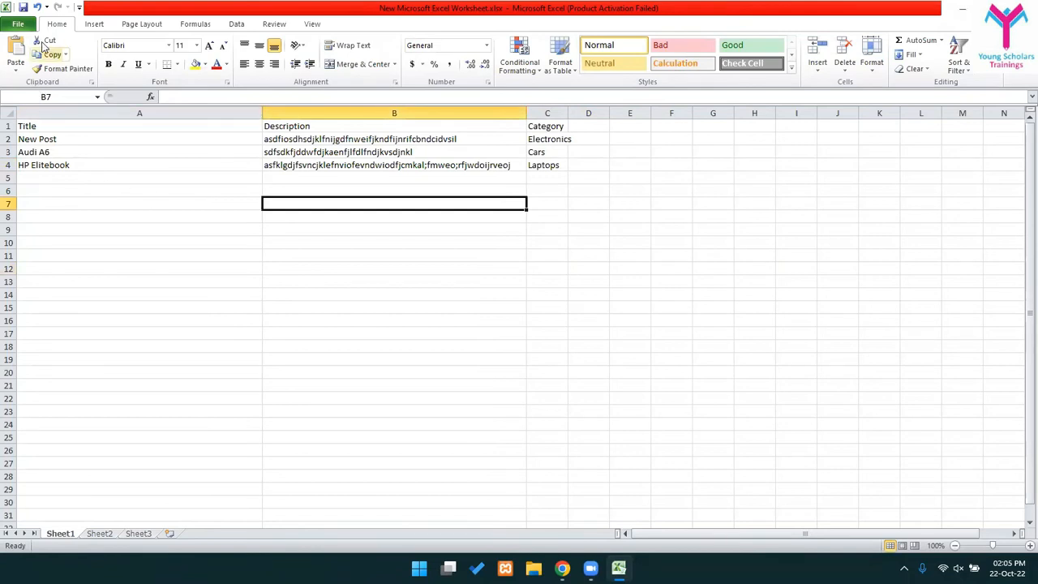
- Save the sheet to the Desktop as posts.csv in CSV (Comma delimited) format
click(19, 26)
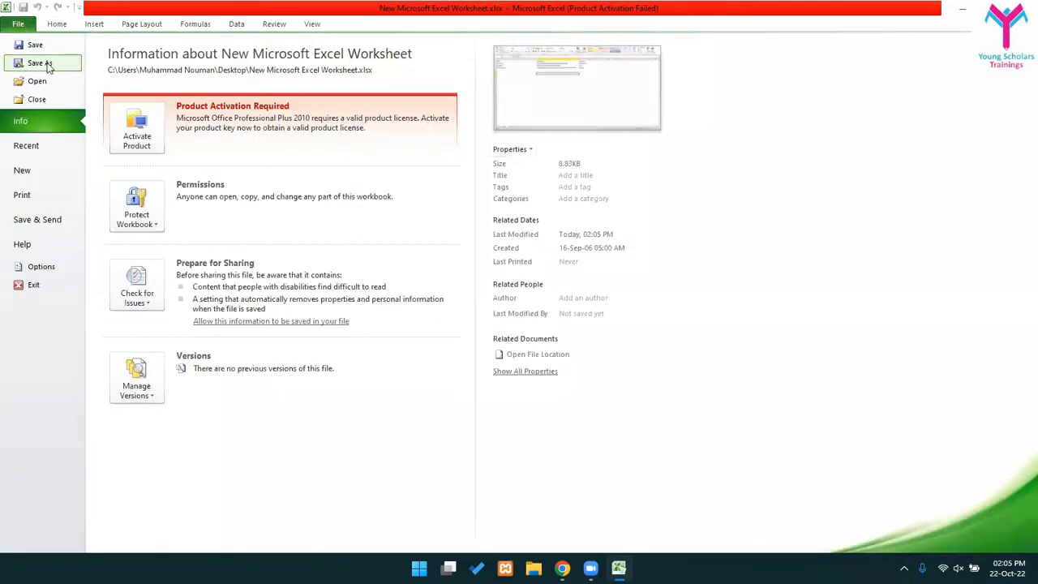
key(Escape)
key(F12)
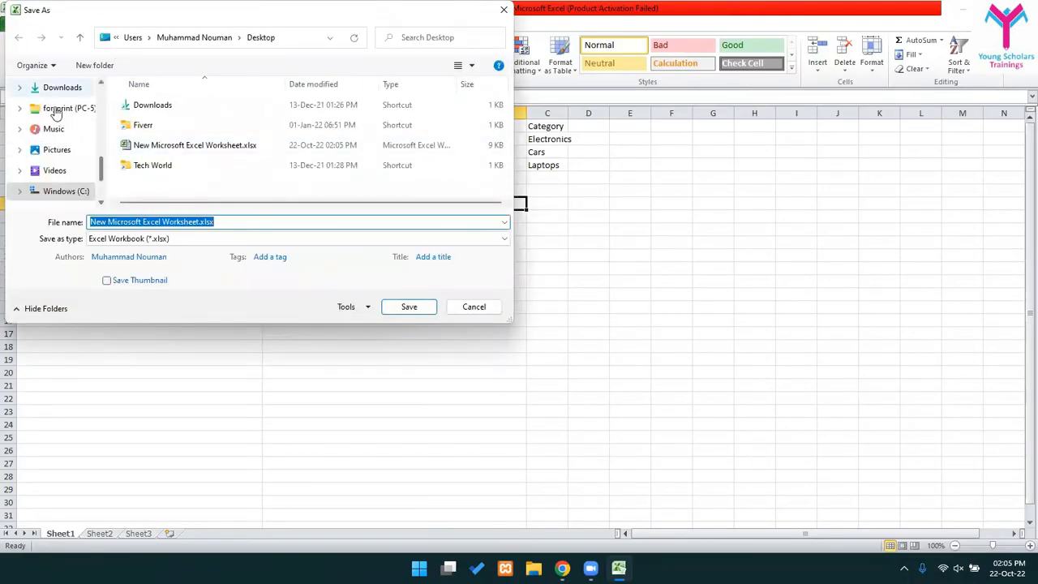
scroll(103, 174, up, 10)
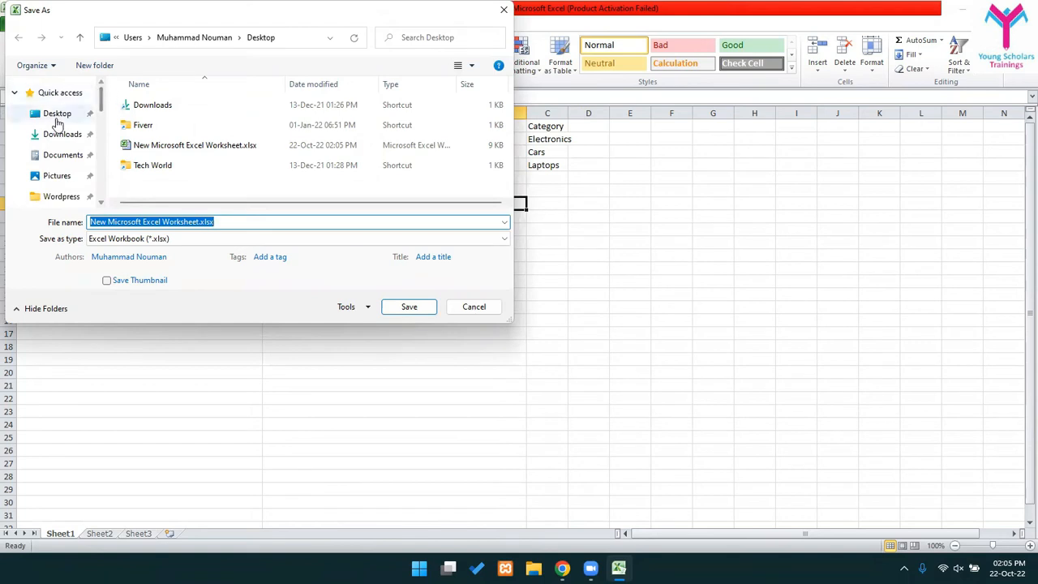
click(32, 115)
click(130, 238)
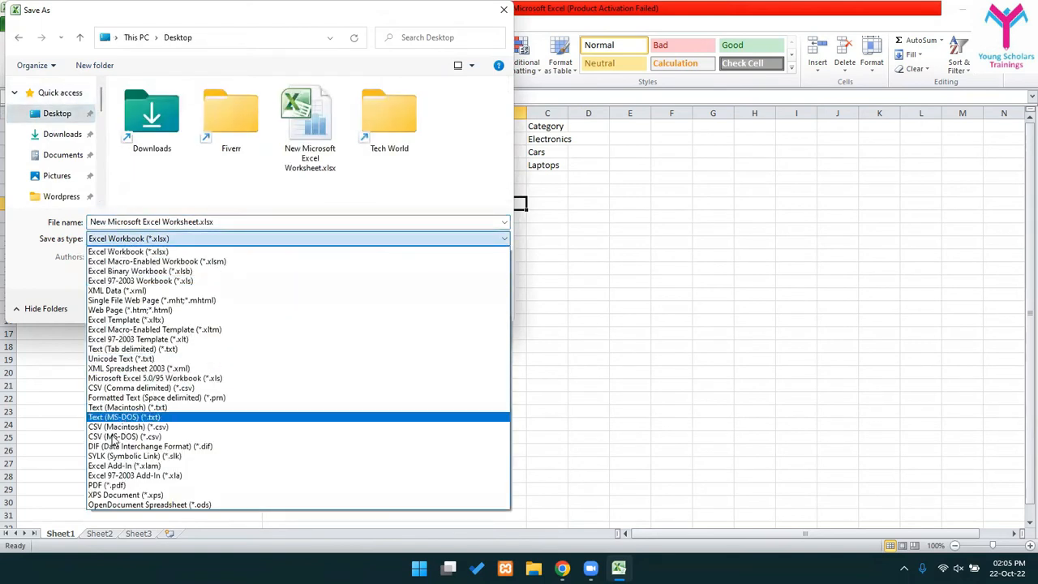
click(108, 389)
click(152, 222)
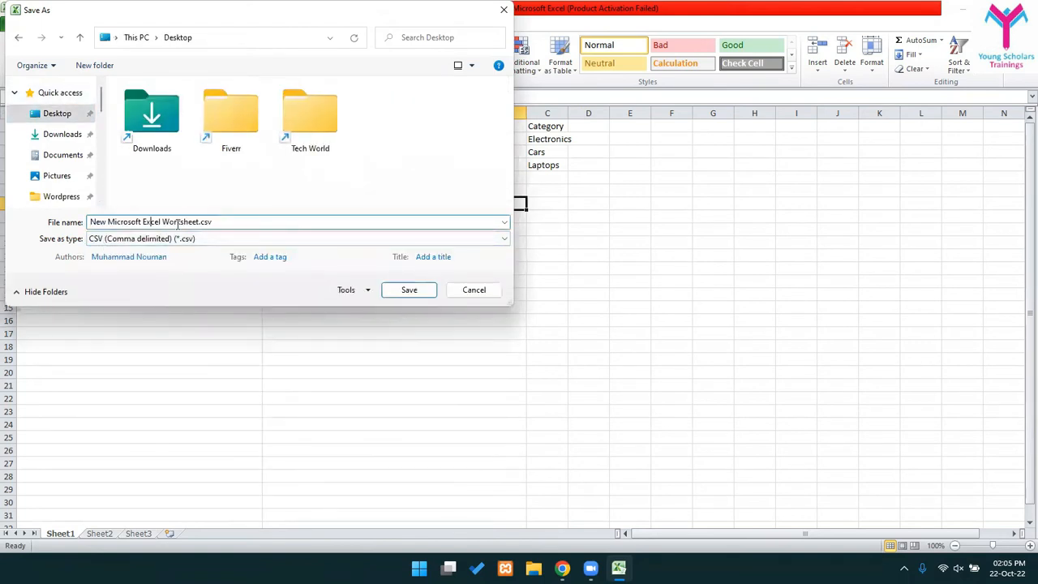
drag(199, 221, 6, 227)
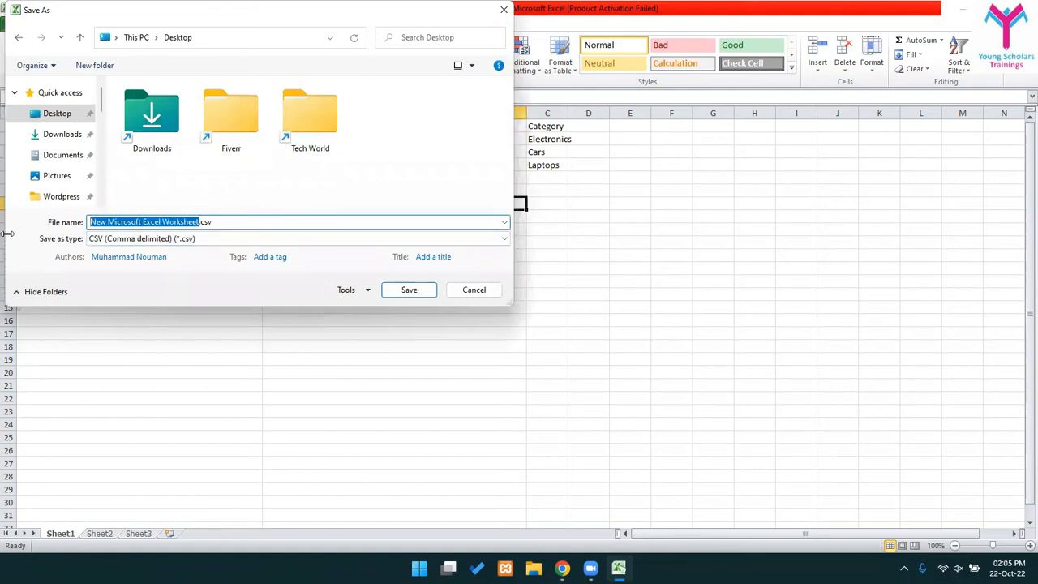
text(pro)
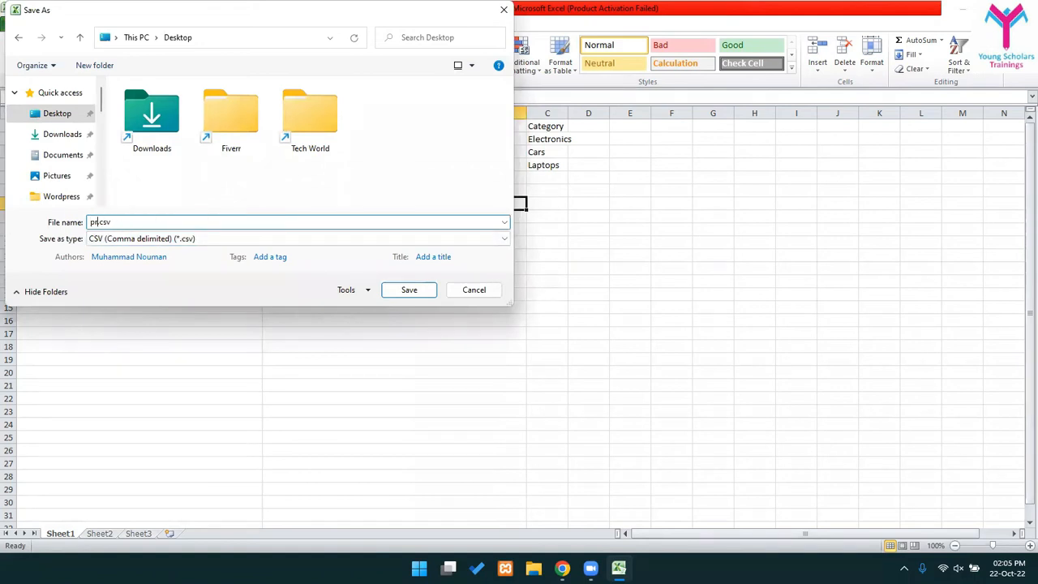
text(ts)
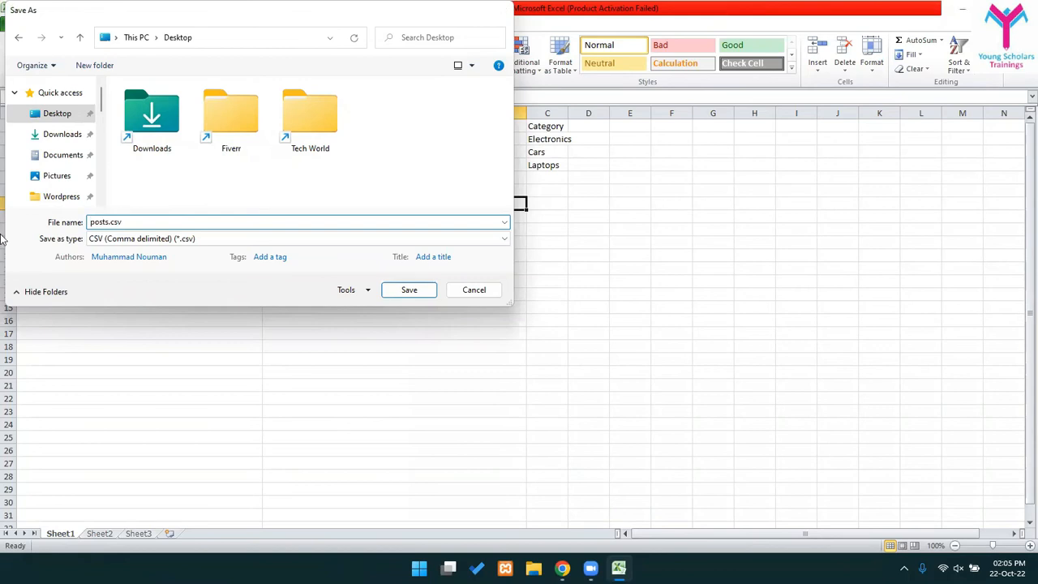
key(Return)
click(494, 313)
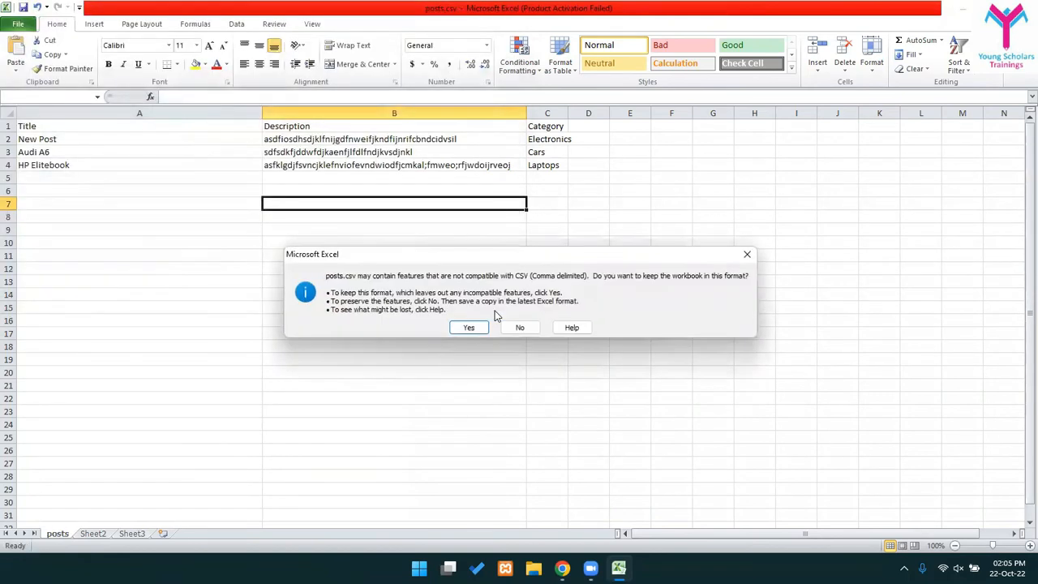
click(470, 327)
- Close Excel, saving and replacing posts.csv in CSV format, and return to WordPress
click(1022, 9)
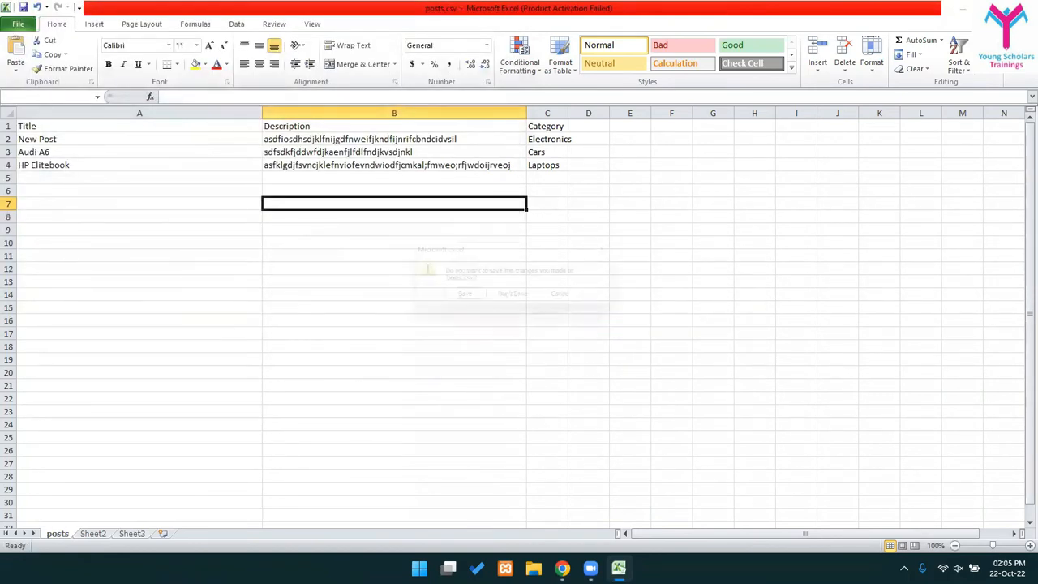
click(469, 299)
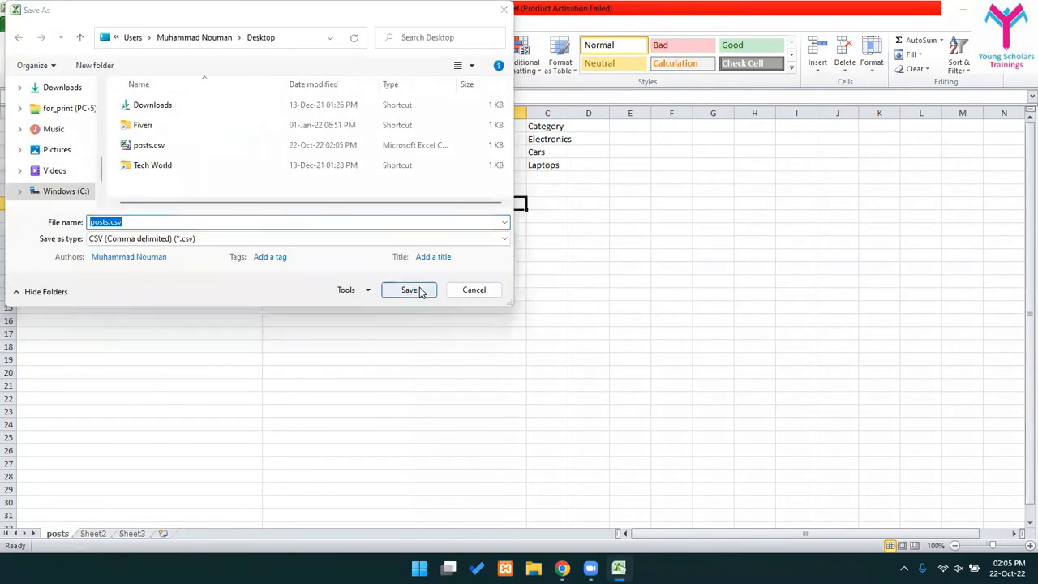
click(417, 289)
click(542, 288)
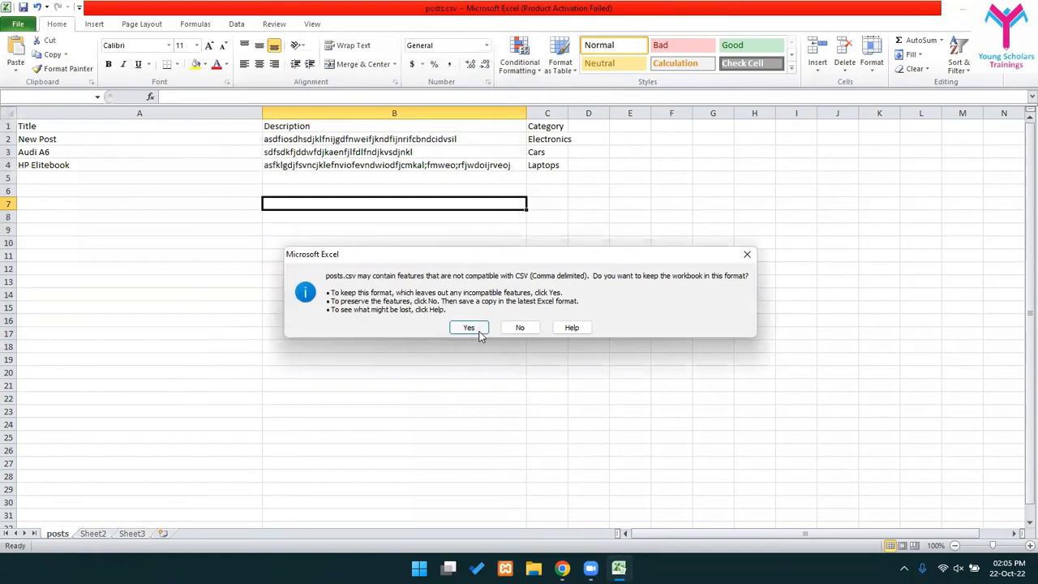
click(477, 327)
key(alt+Tab)
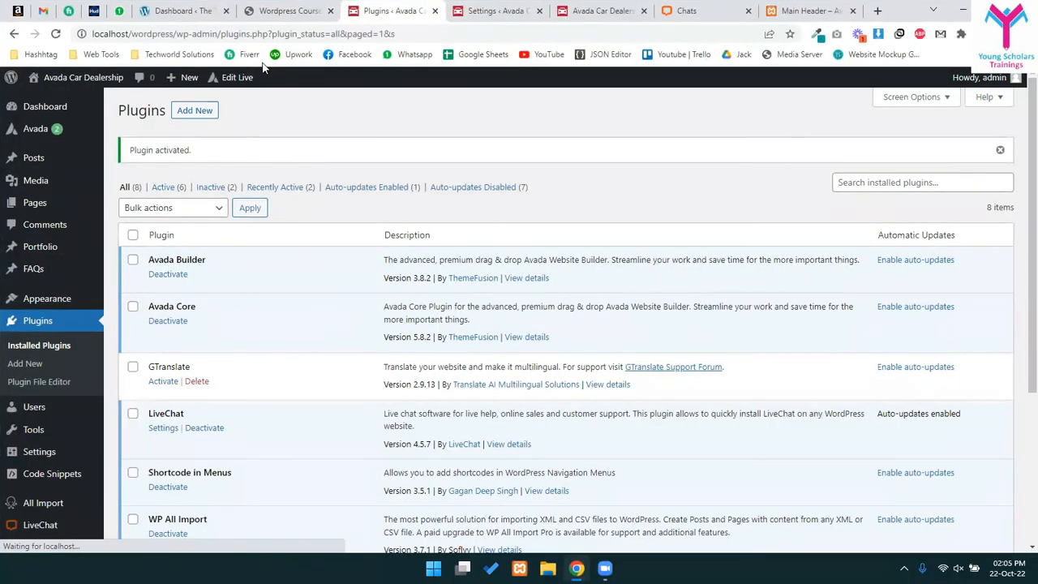
- Start a new All Import import and upload posts.csv from the Desktop
scroll(6, 361, down, 1)
scroll(12, 527, down, 3)
click(23, 494)
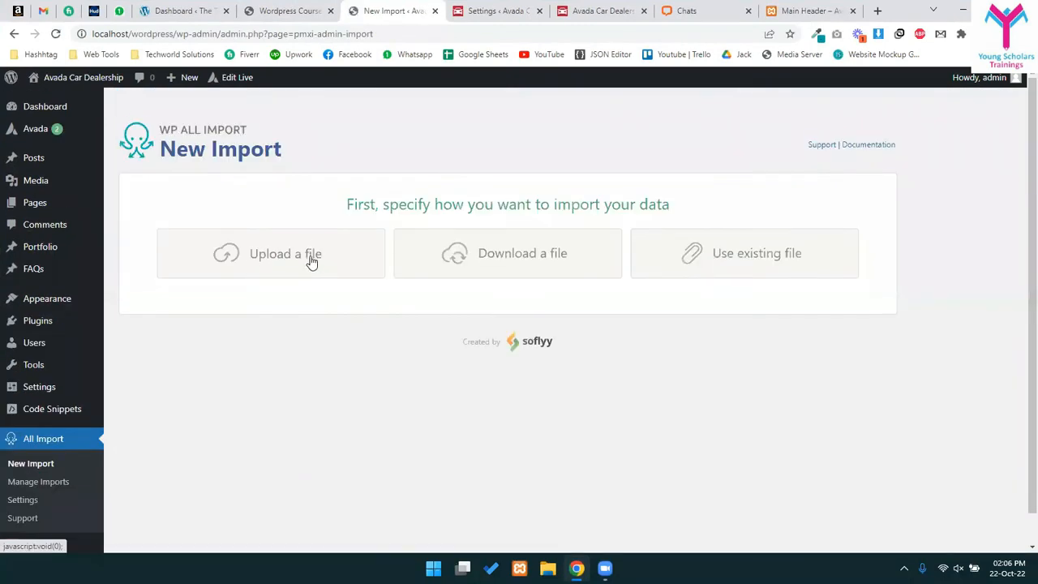
click(306, 258)
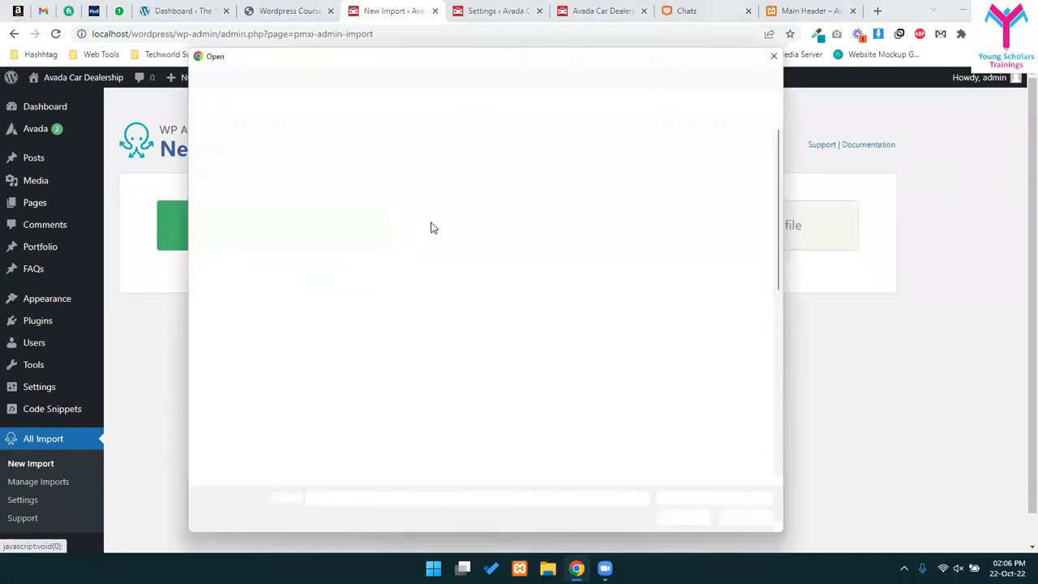
scroll(233, 217, up, 5)
click(228, 149)
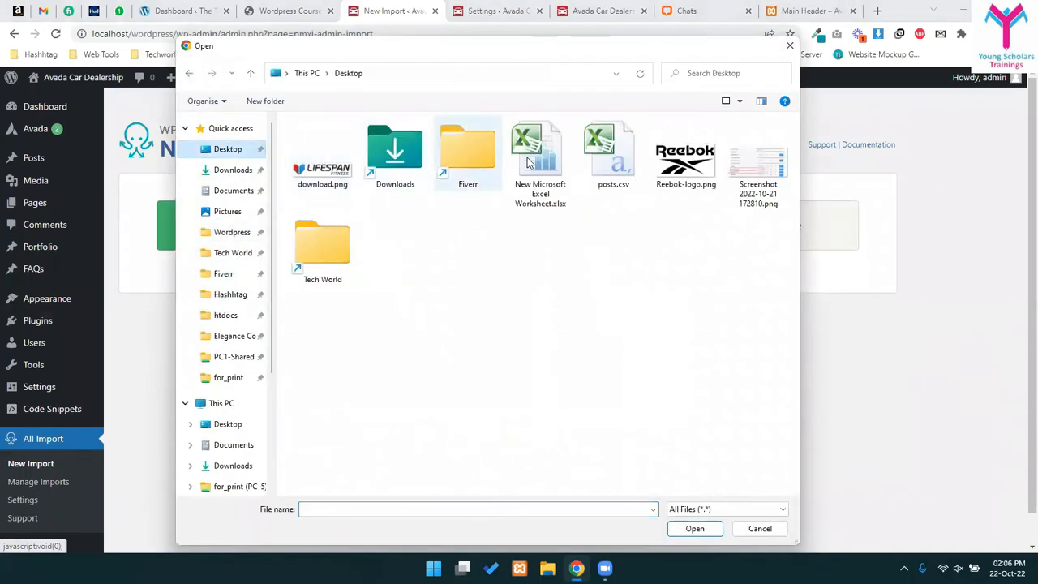
double_click(617, 154)
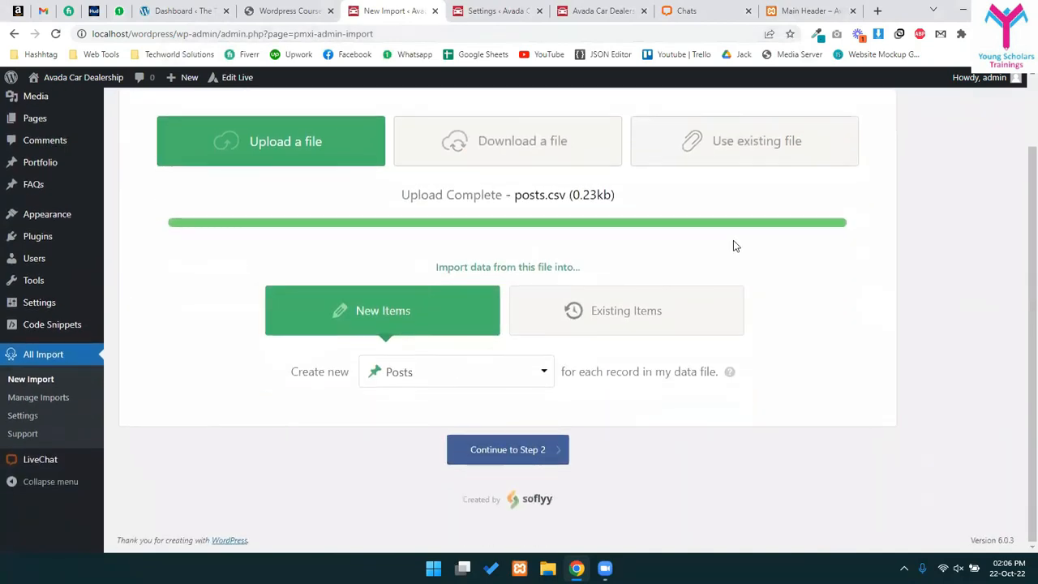
drag(522, 197, 598, 195)
click(536, 187)
double_click(525, 198)
click(511, 185)
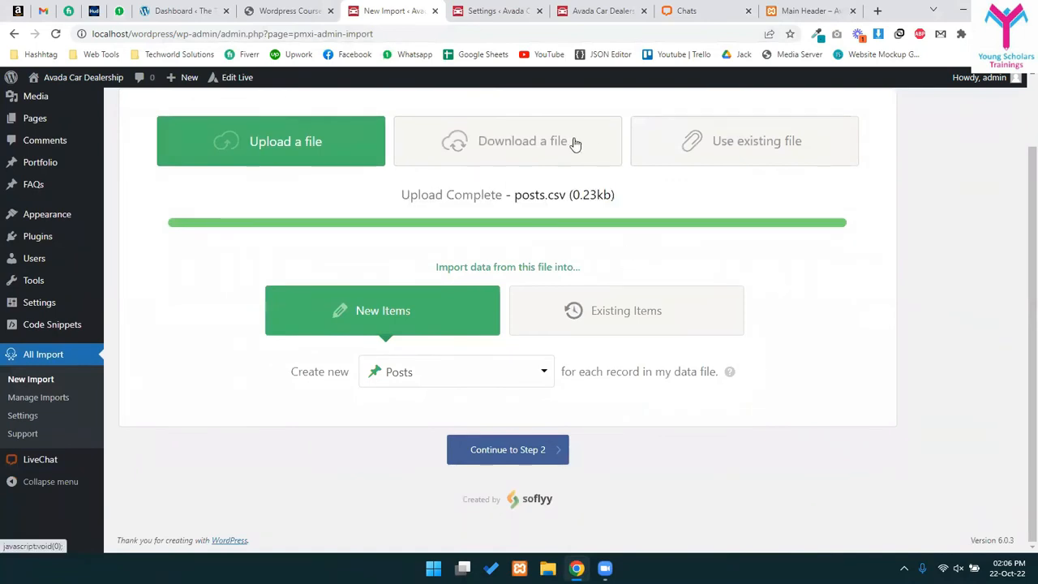
- Keep Posts as the item type and continue to Step 2, showing 3 rows
click(449, 375)
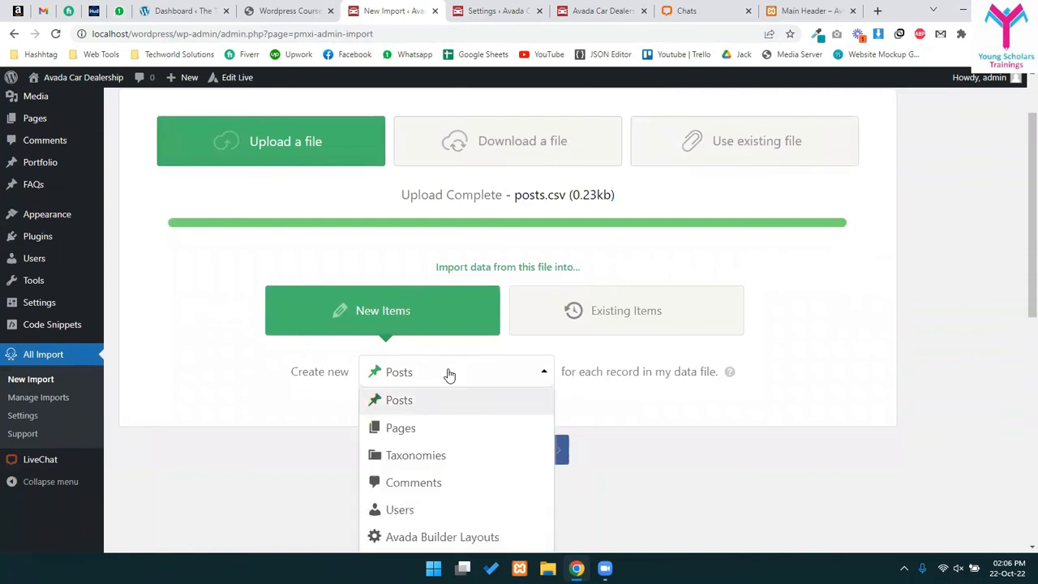
scroll(449, 375, down, 3)
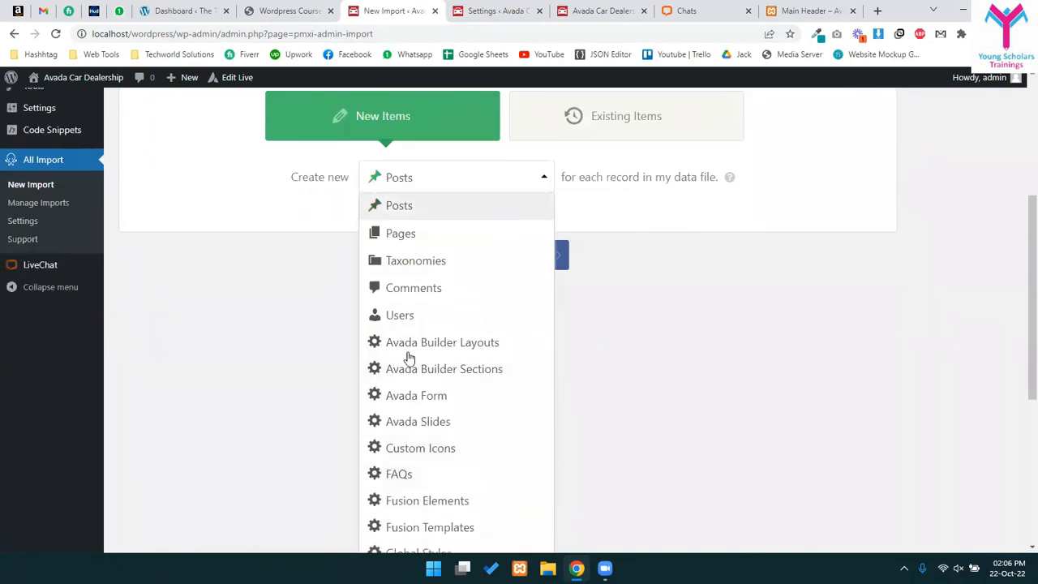
scroll(479, 364, down, 4)
scroll(452, 350, up, 6)
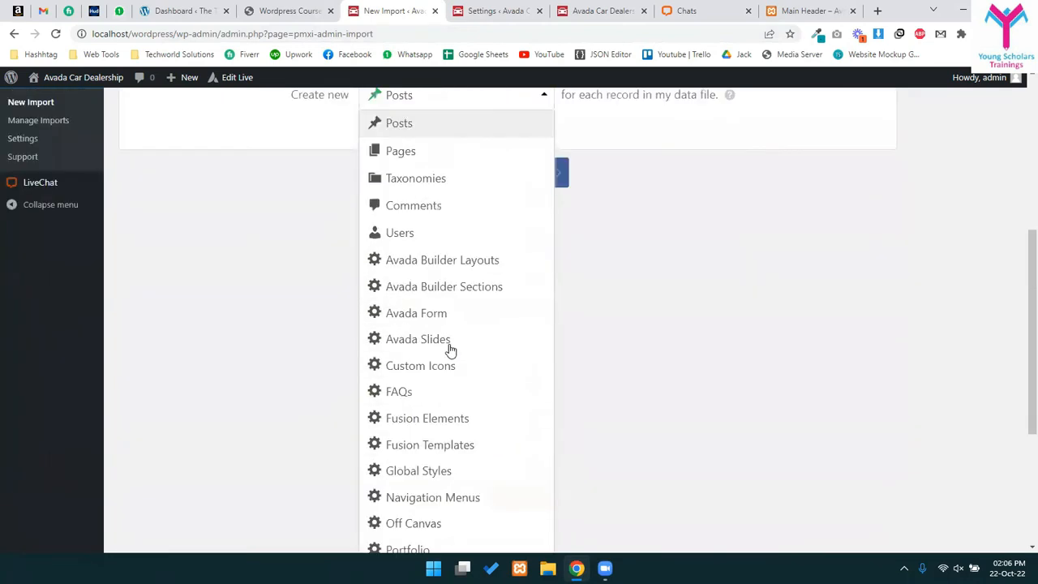
click(457, 333)
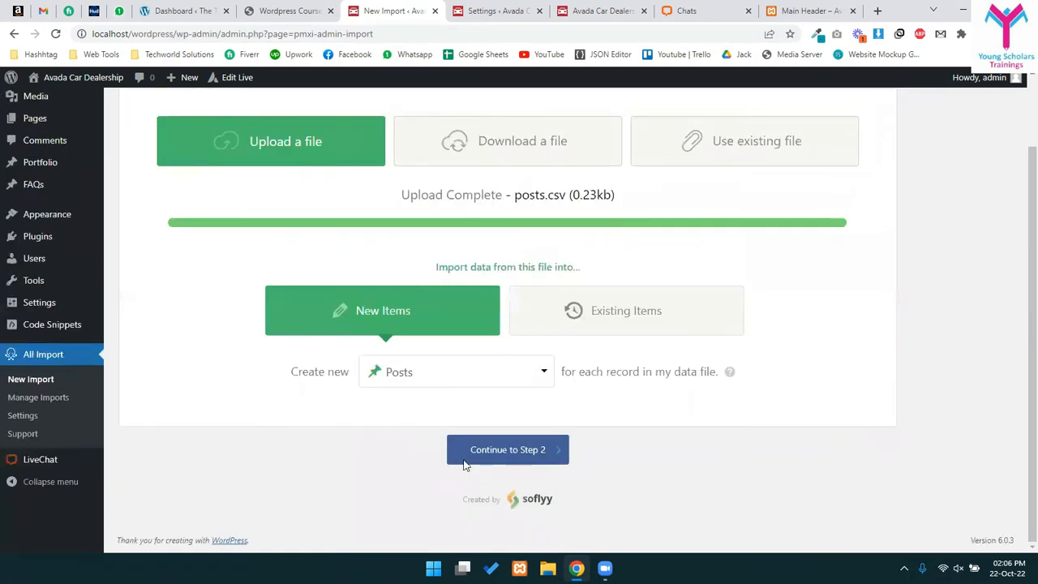
click(493, 453)
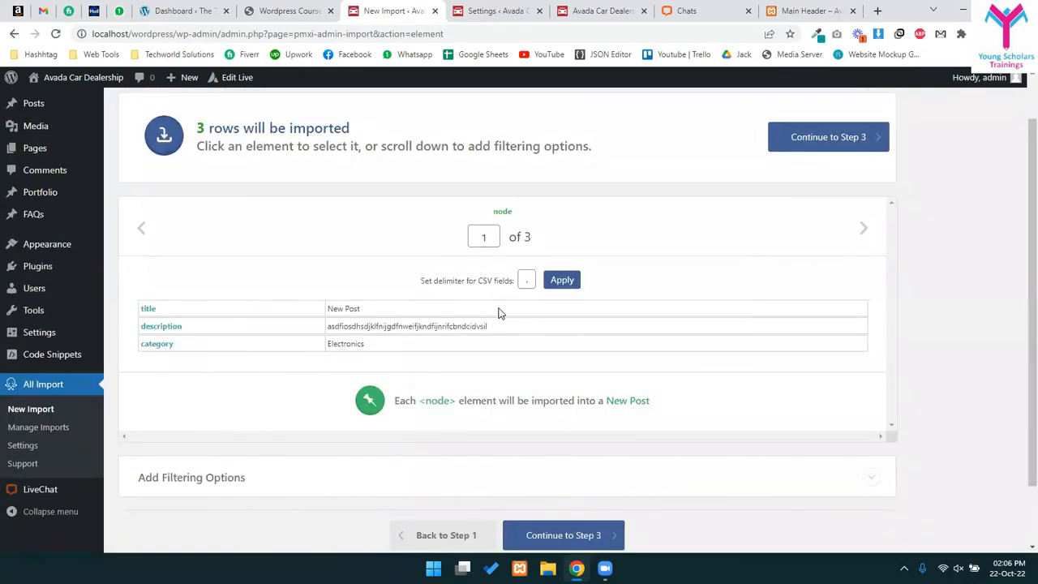
scroll(500, 313, down, 2)
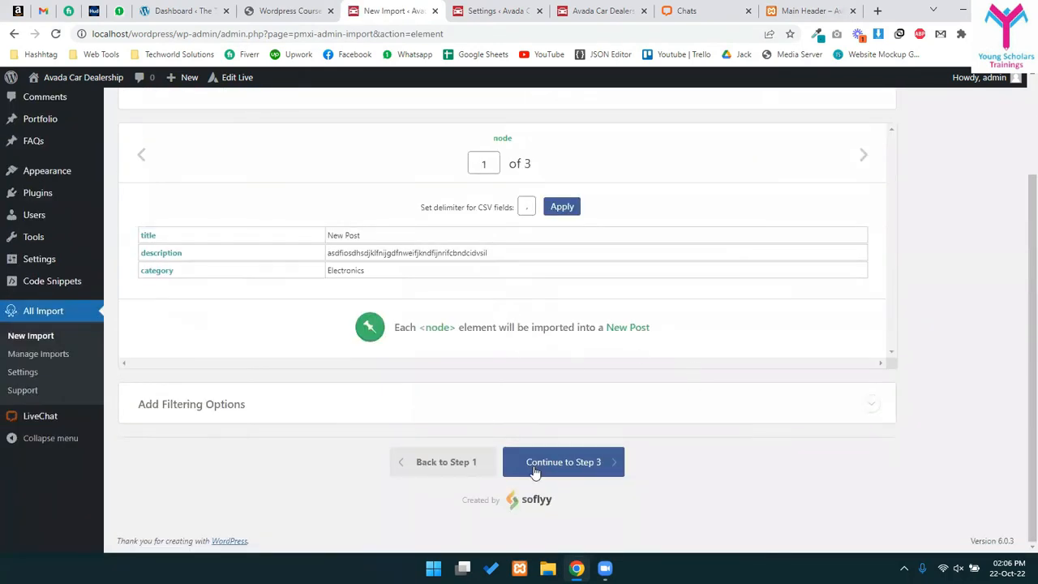
- Advance to step 3 and map the CSV 'title' column into the post title field
click(594, 462)
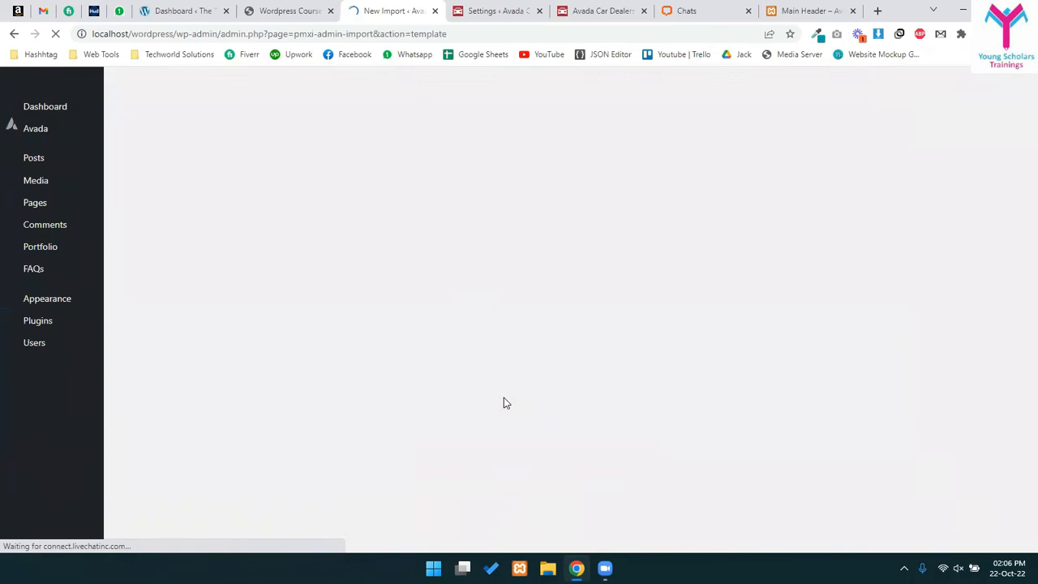
scroll(514, 353, down, 1)
scroll(513, 359, up, 1)
scroll(359, 421, down, 7)
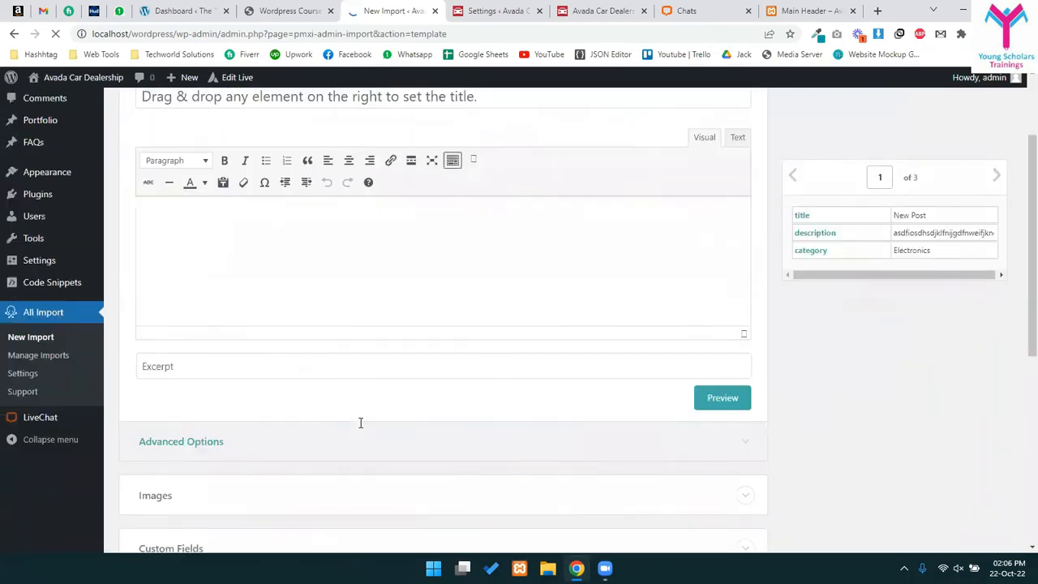
scroll(371, 459, up, 7)
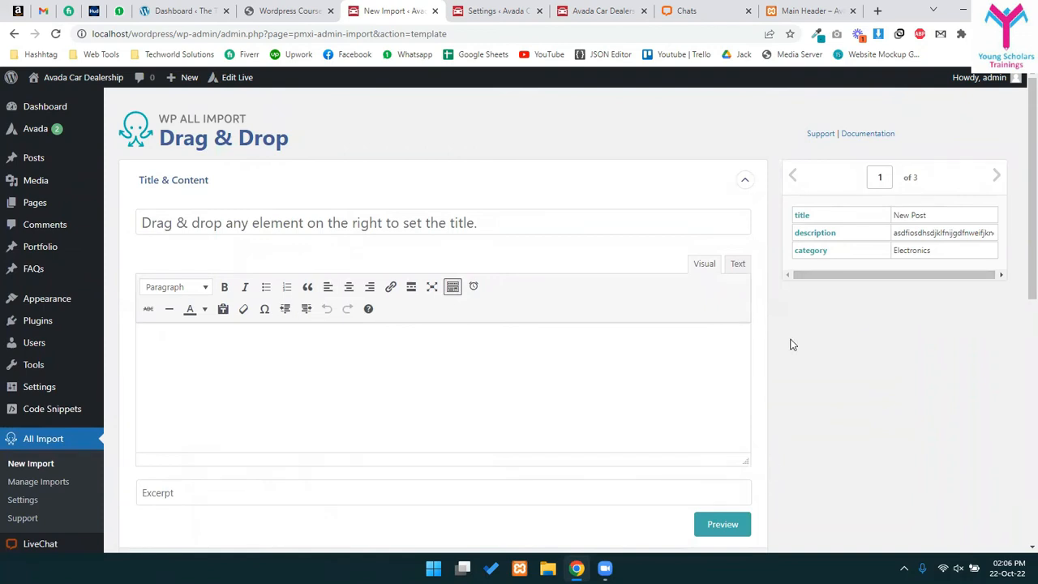
drag(801, 219, 203, 223)
- Fill the post content with {description[1]} and expand the Advanced Options section
click(260, 390)
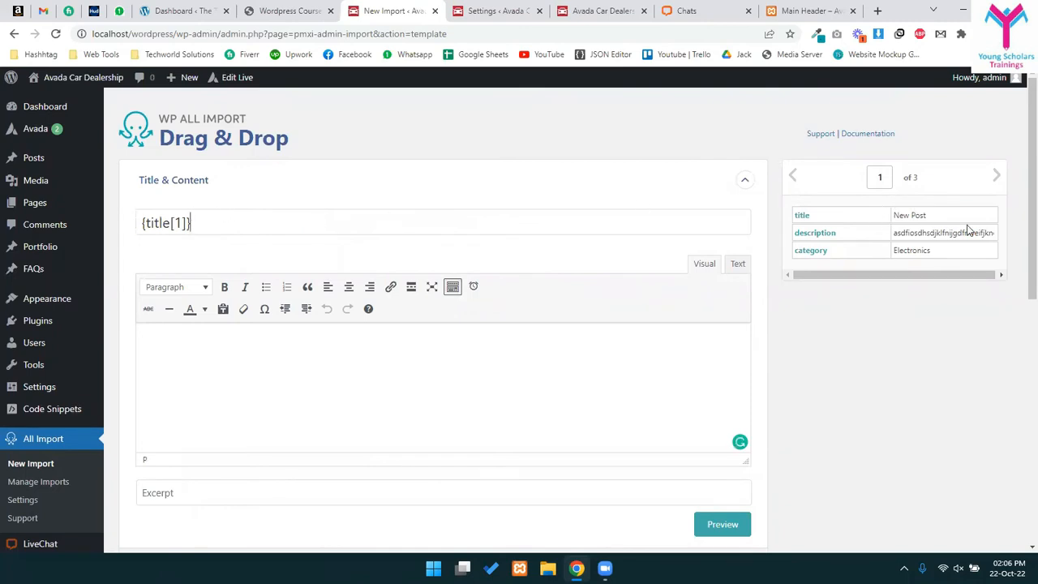
drag(895, 216, 982, 223)
click(919, 250)
drag(808, 235, 303, 375)
scroll(313, 385, down, 2)
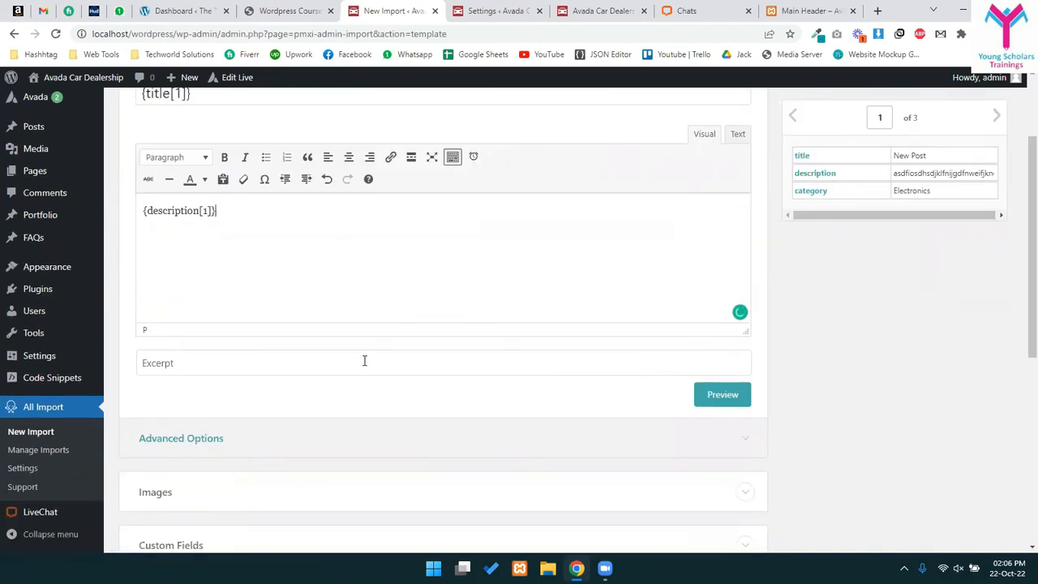
scroll(364, 359, down, 3)
click(167, 242)
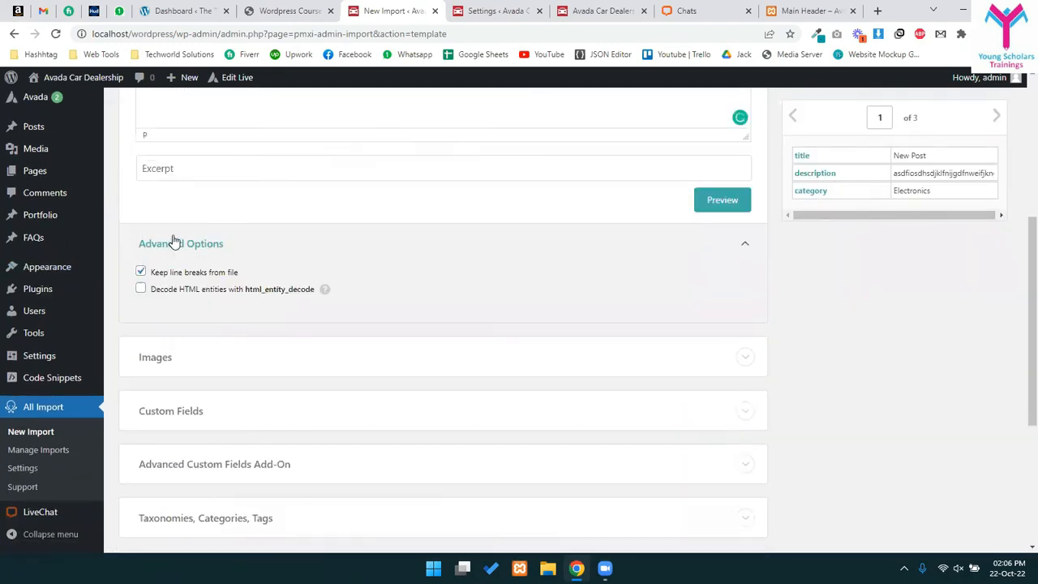
click(171, 241)
- Enable Categories under Taxonomies and map {category[1]} into the single-category field
scroll(195, 417, down, 2)
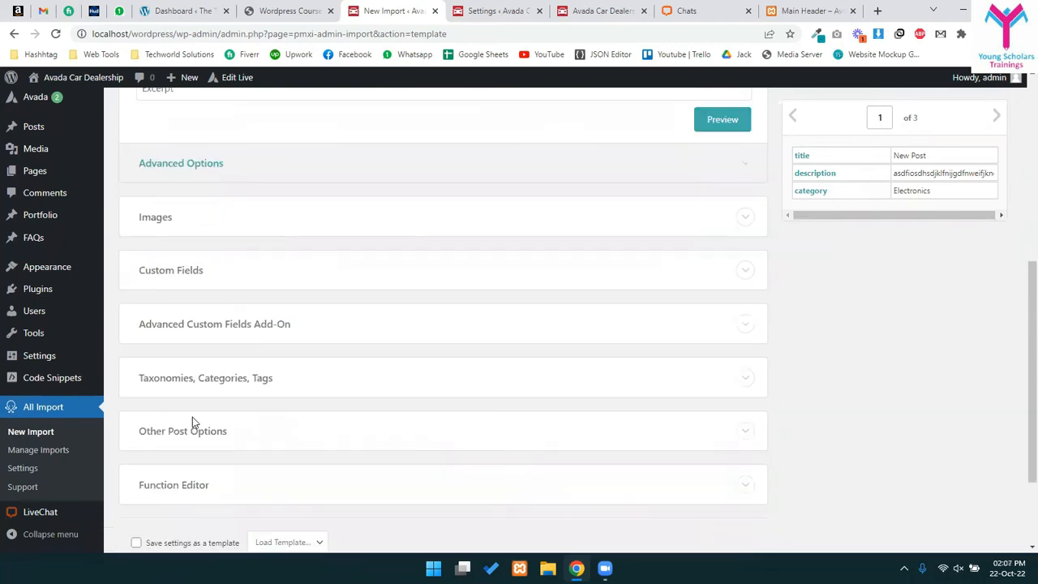
click(166, 330)
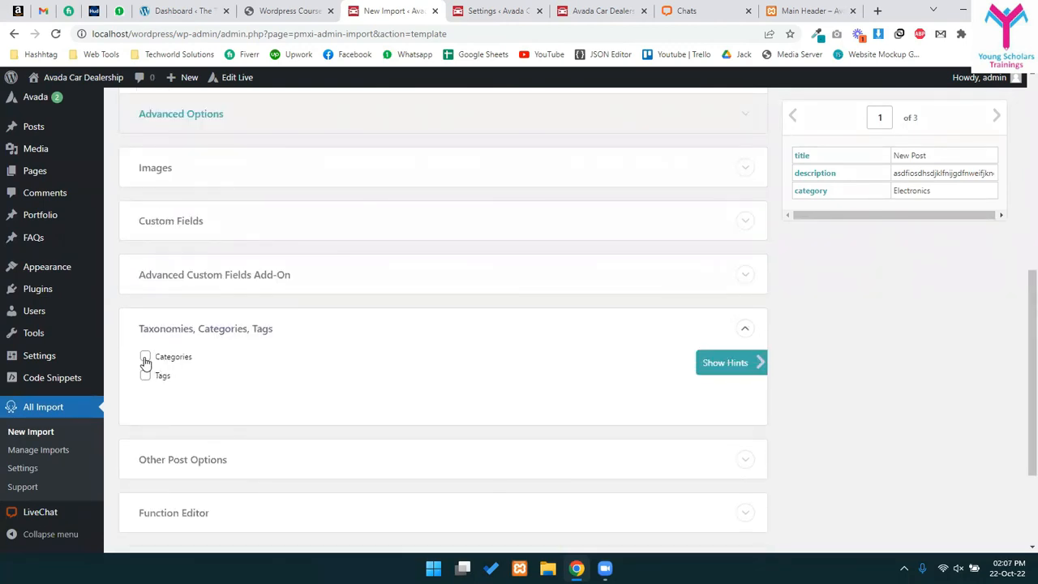
click(144, 357)
drag(188, 377, 270, 378)
click(225, 377)
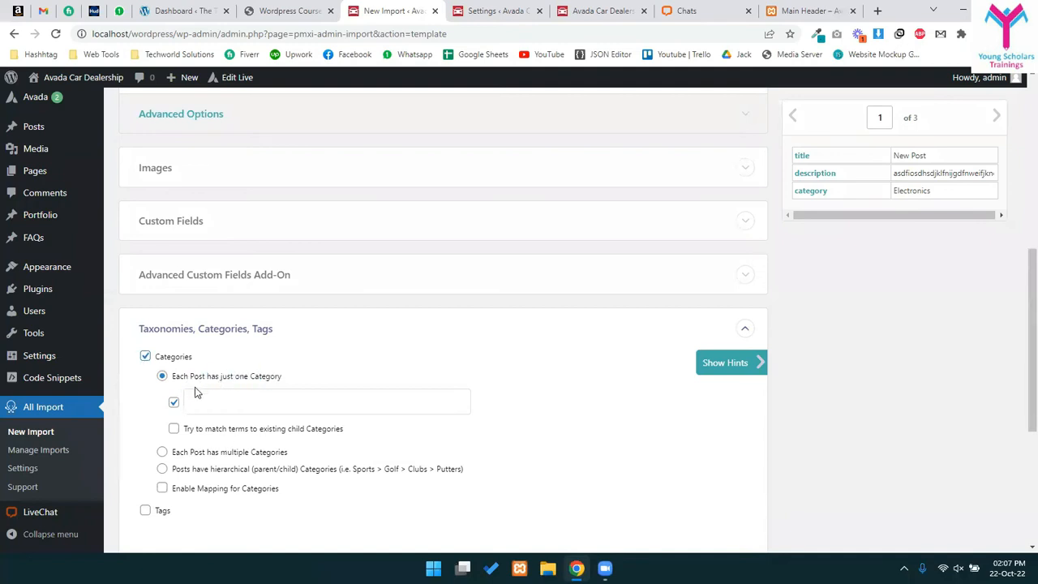
click(174, 404)
drag(810, 193, 313, 401)
- Set the post format to Standard under Other Options and continue to step 4
scroll(313, 400, down, 2)
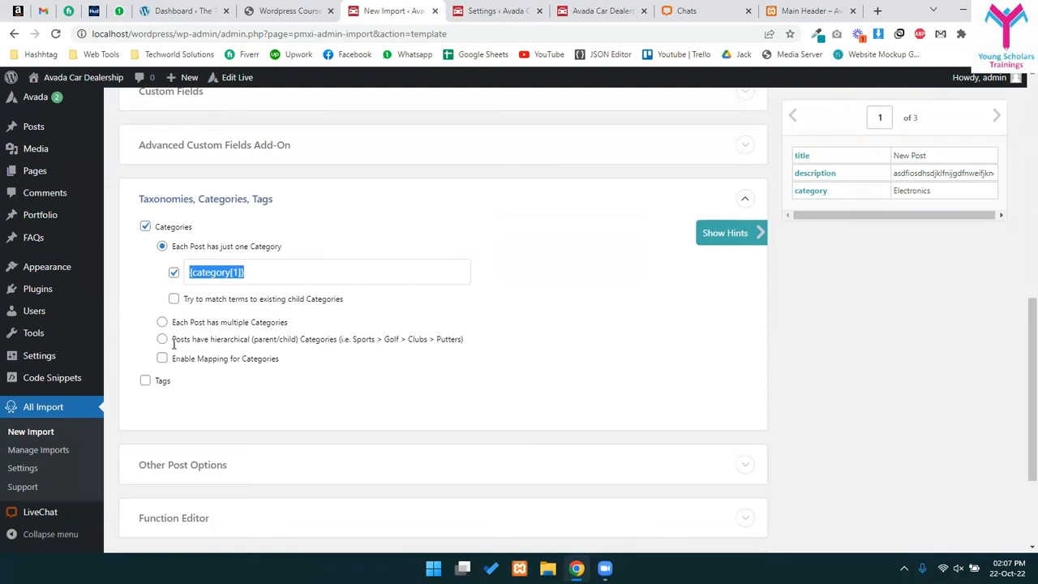
scroll(261, 369, down, 3)
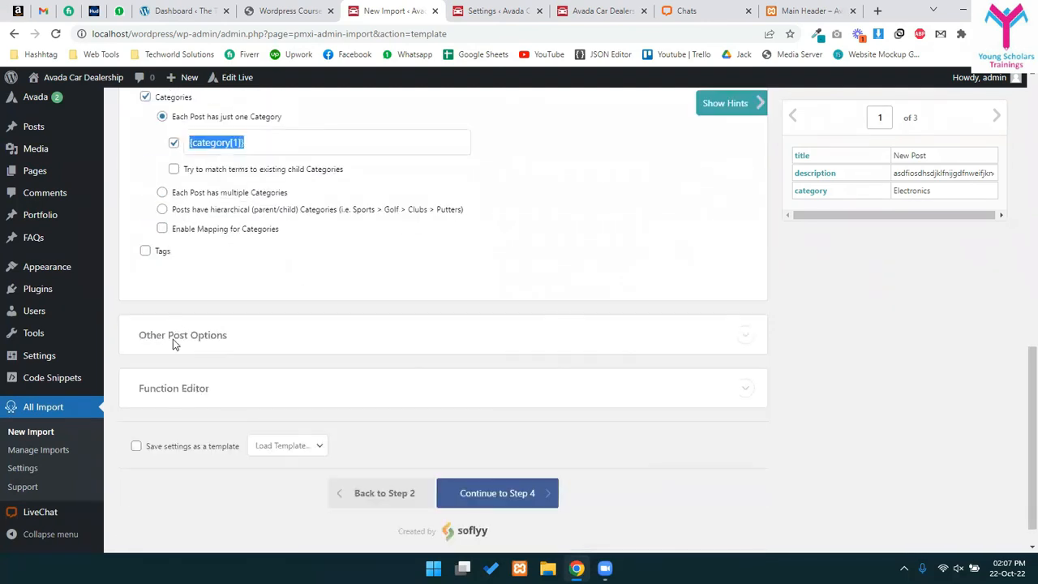
scroll(249, 328, down, 1)
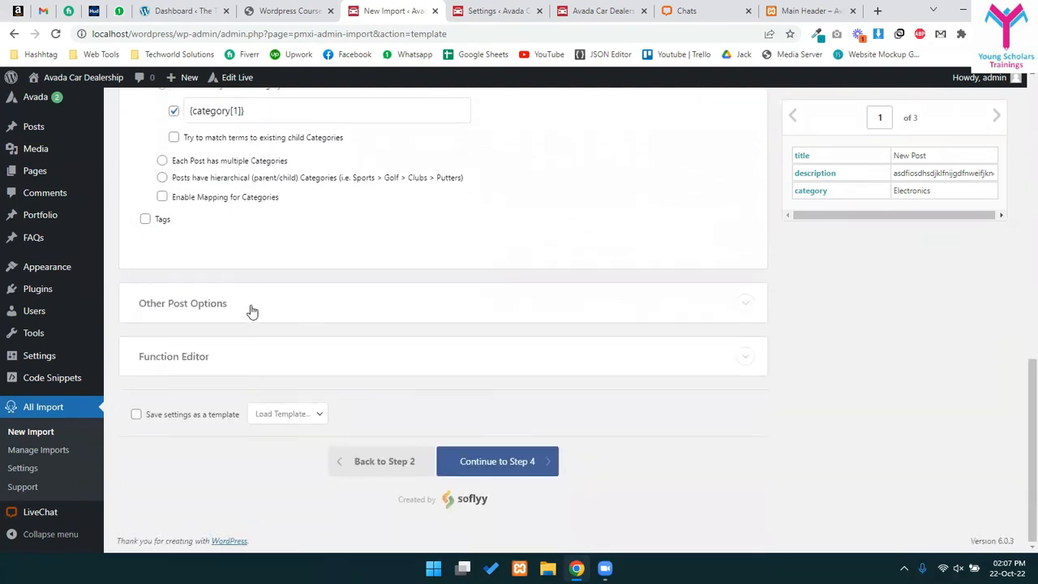
click(251, 307)
scroll(212, 333, down, 1)
scroll(219, 314, down, 3)
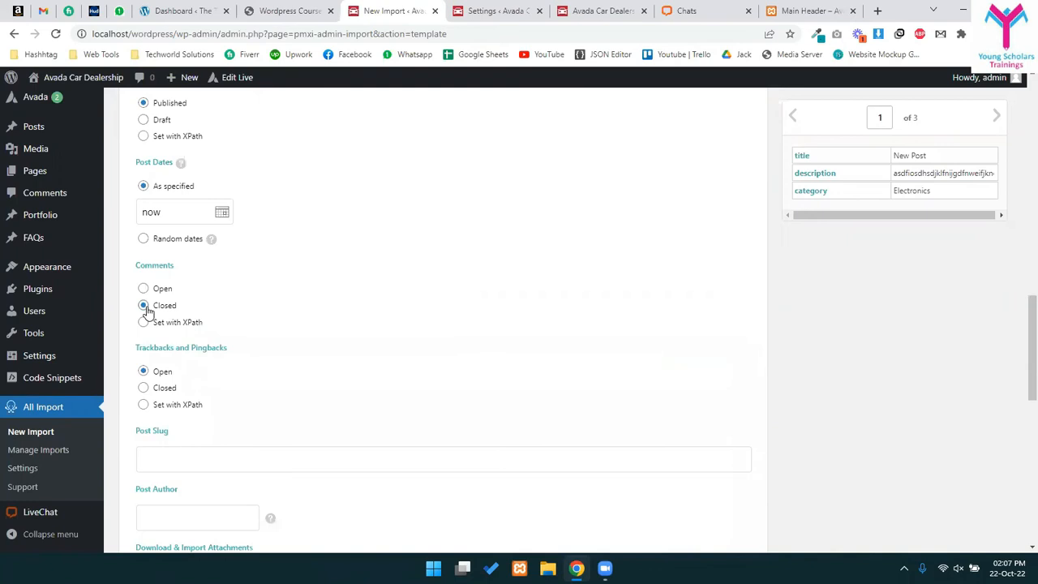
scroll(235, 354, down, 5)
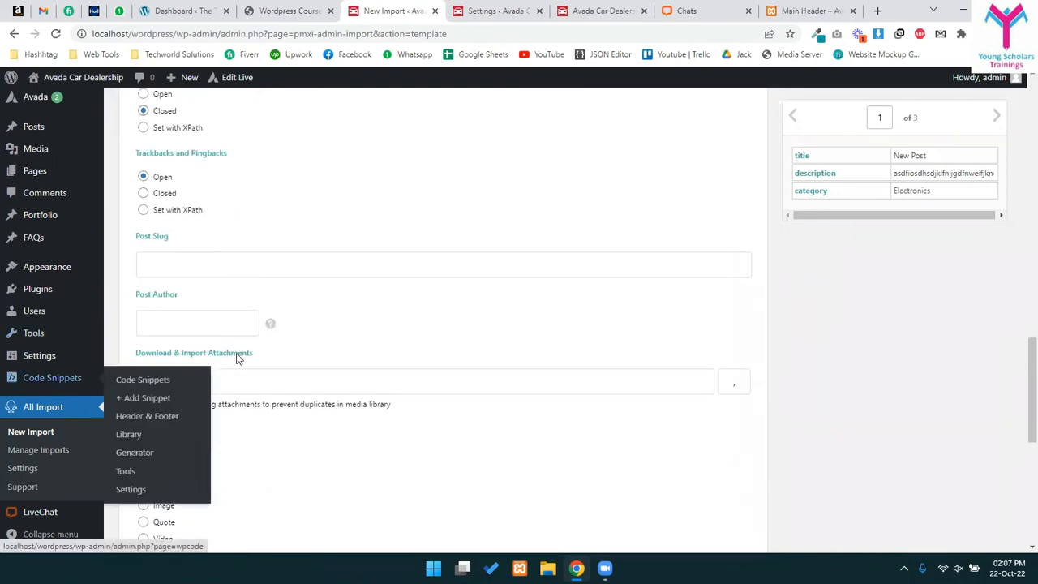
scroll(351, 340, down, 1)
click(144, 259)
scroll(263, 354, down, 1)
scroll(264, 355, down, 3)
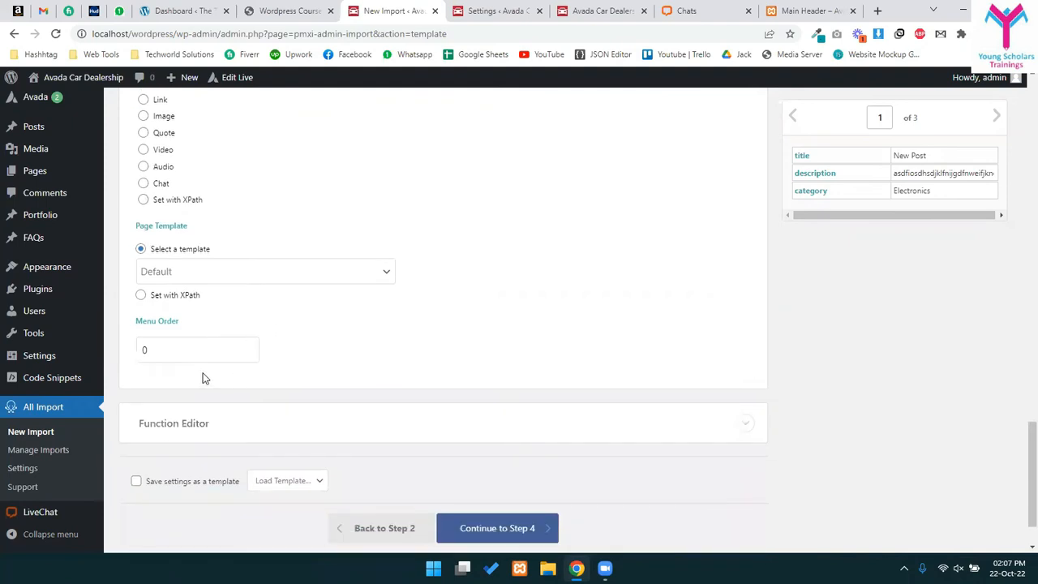
scroll(204, 379, down, 1)
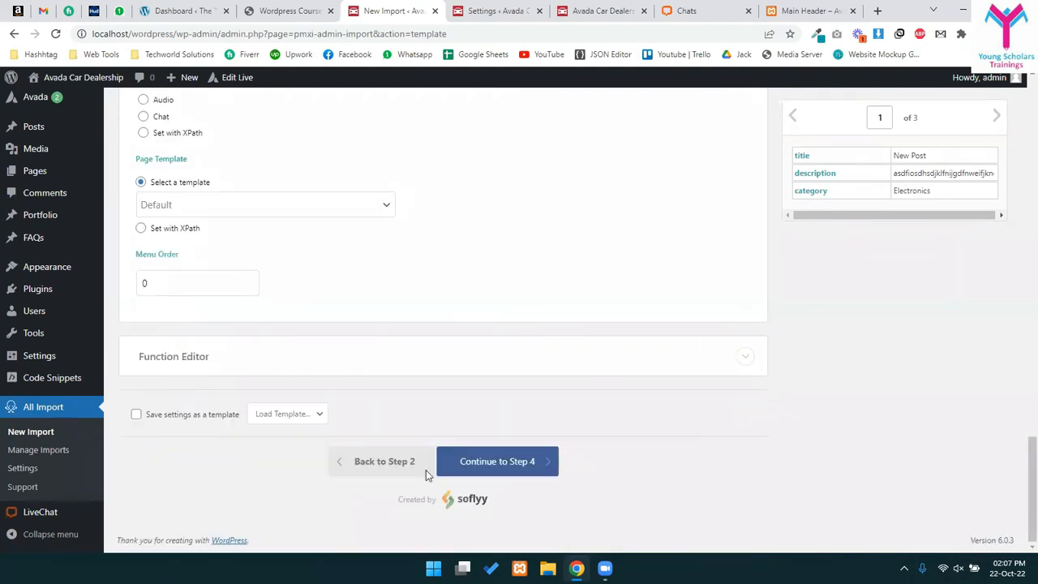
click(471, 451)
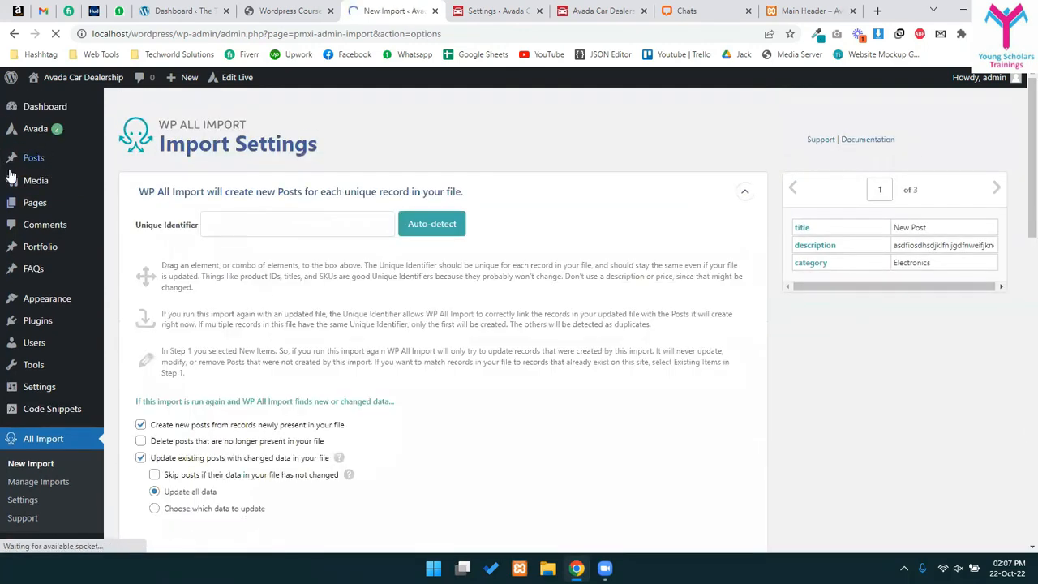
- Open the WordPress Posts list in a separate browser tab
mouse_move(33, 163)
middle_click(133, 179)
click(505, 6)
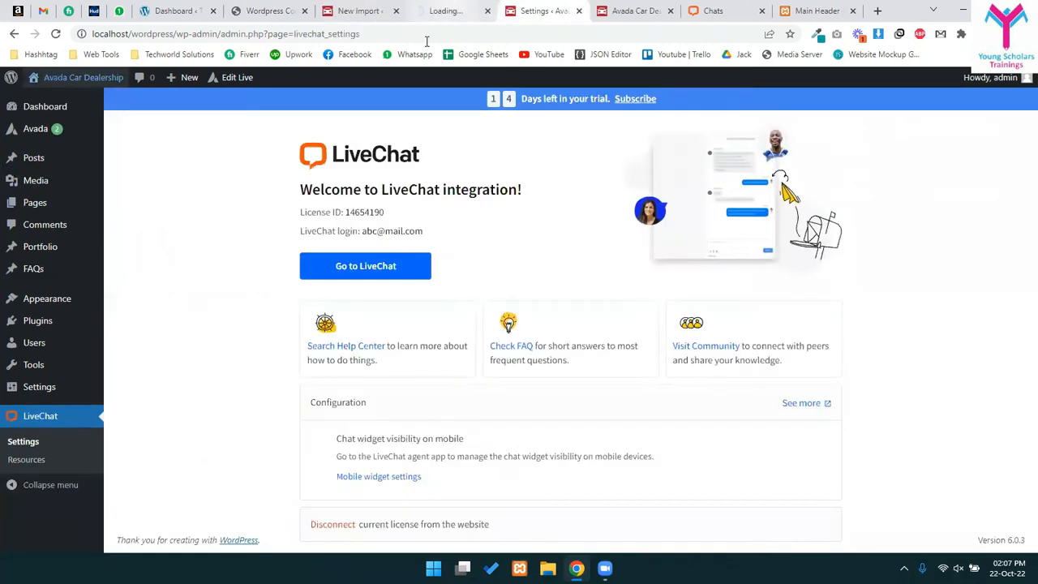
click(446, 11)
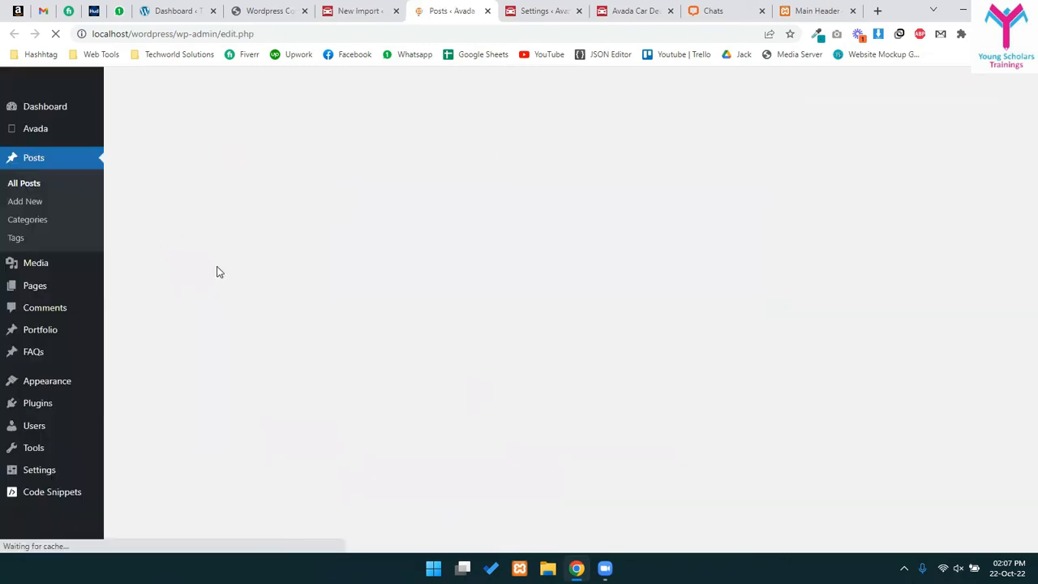
- Select all 9 posts, apply the Move to Trash bulk action, and return to the import tab
scroll(490, 350, down, 3)
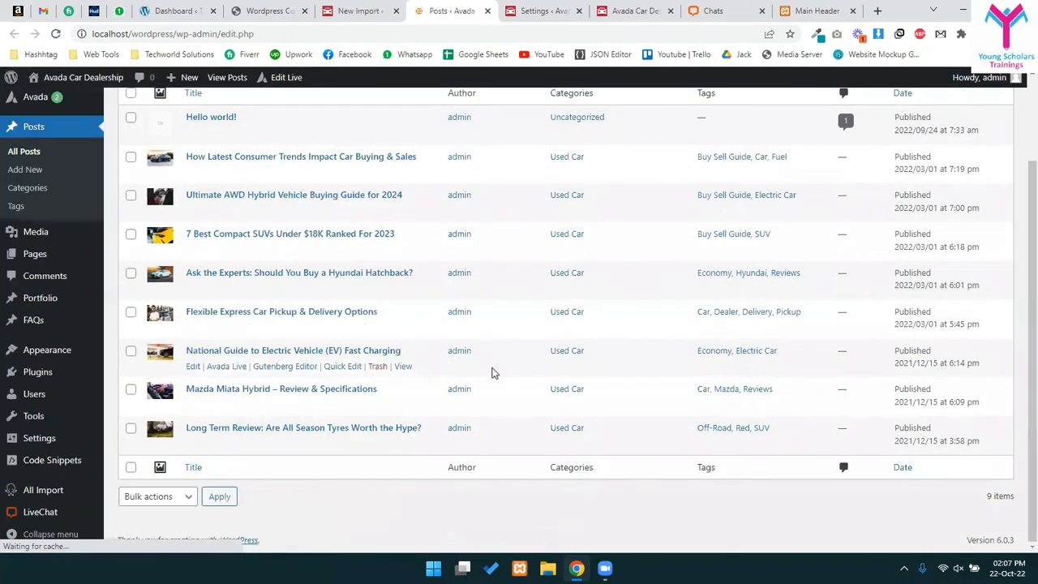
scroll(493, 373, up, 3)
click(132, 199)
click(153, 171)
click(153, 213)
click(212, 172)
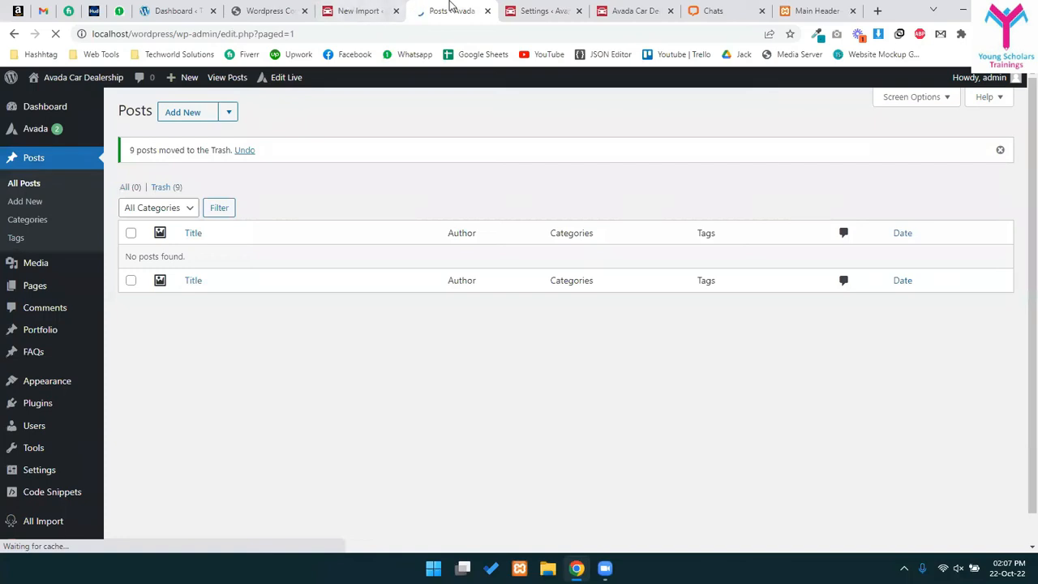
click(355, 10)
- Auto-detect the unique identifier so records are matched by {title[1]}
drag(435, 326, 426, 326)
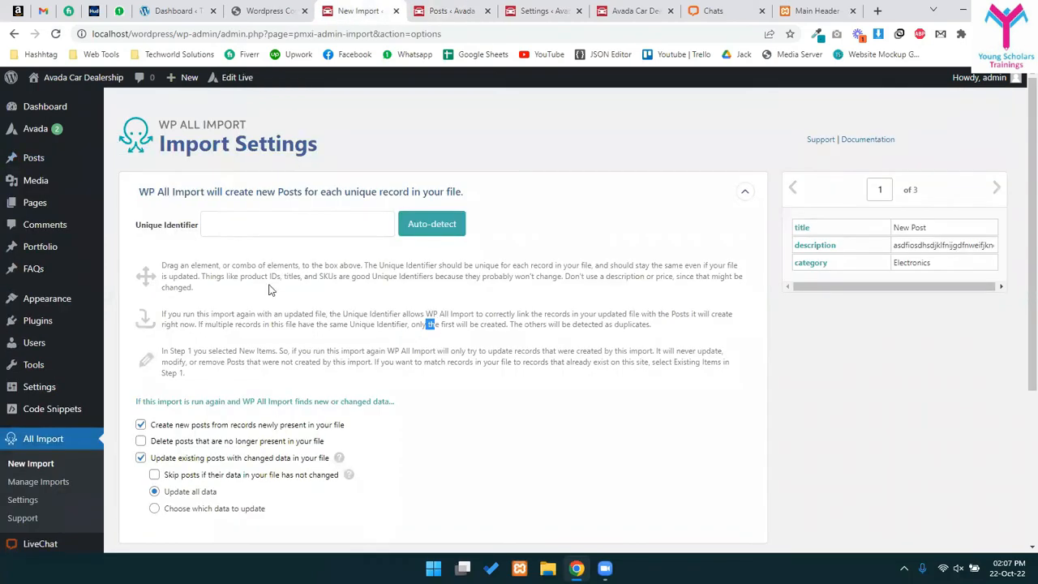
click(335, 255)
click(436, 230)
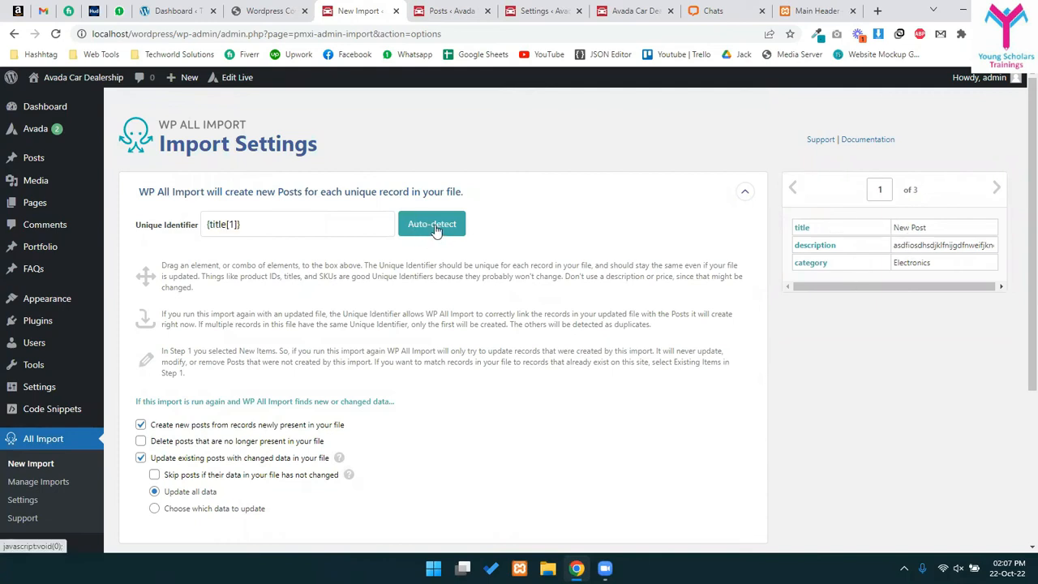
drag(253, 231, 163, 225)
click(282, 225)
- Keep updating existing posts with changed data, updating all data, and continue to the confirm step
scroll(348, 287, down, 2)
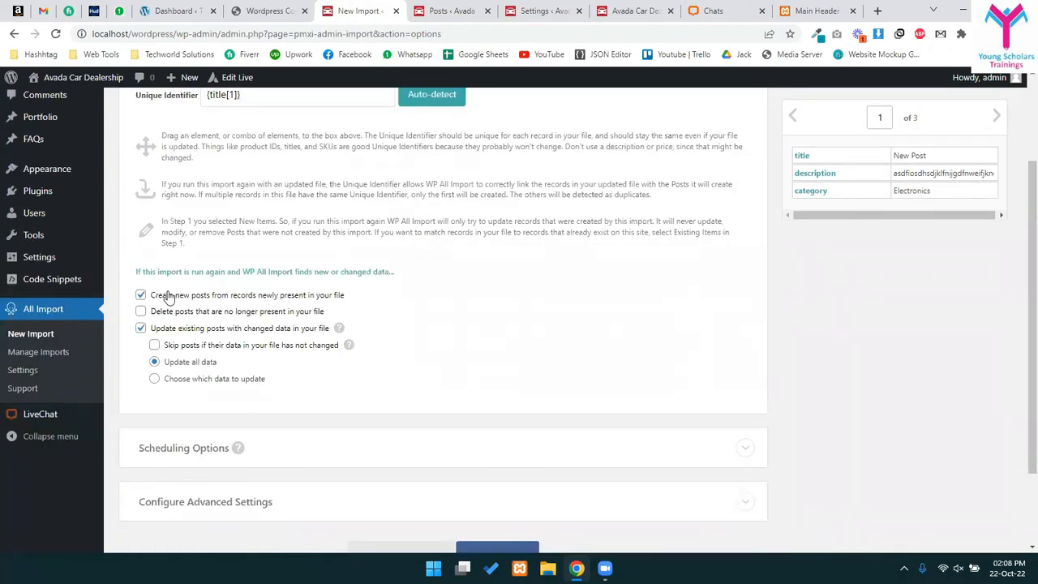
drag(219, 296, 397, 294)
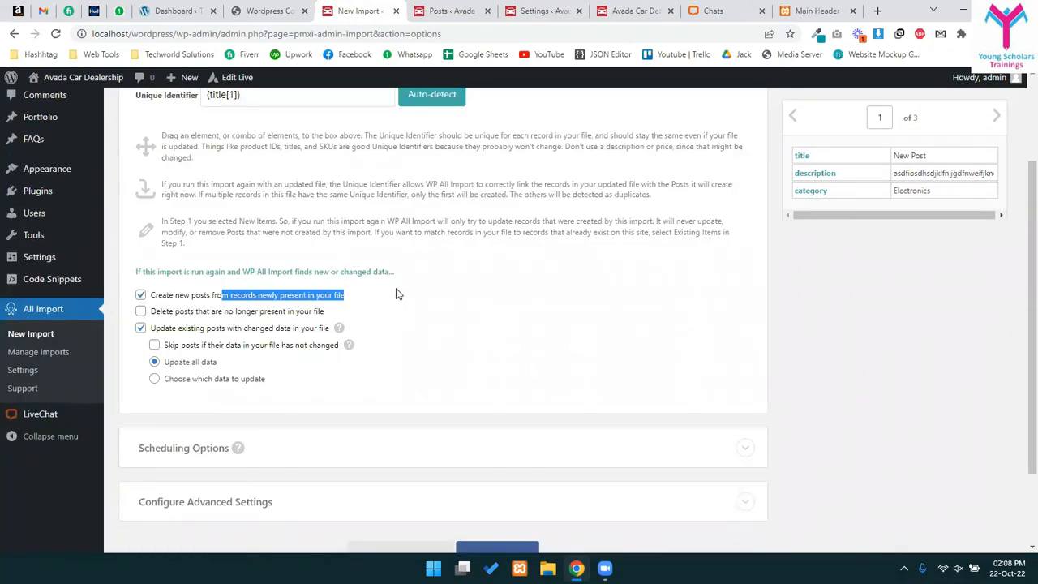
drag(167, 331, 316, 333)
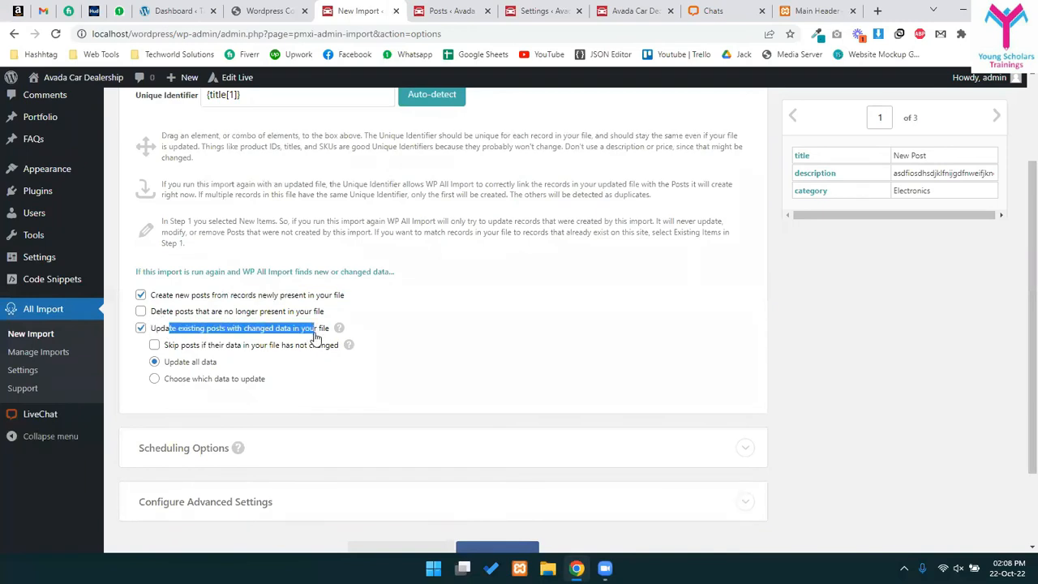
click(203, 329)
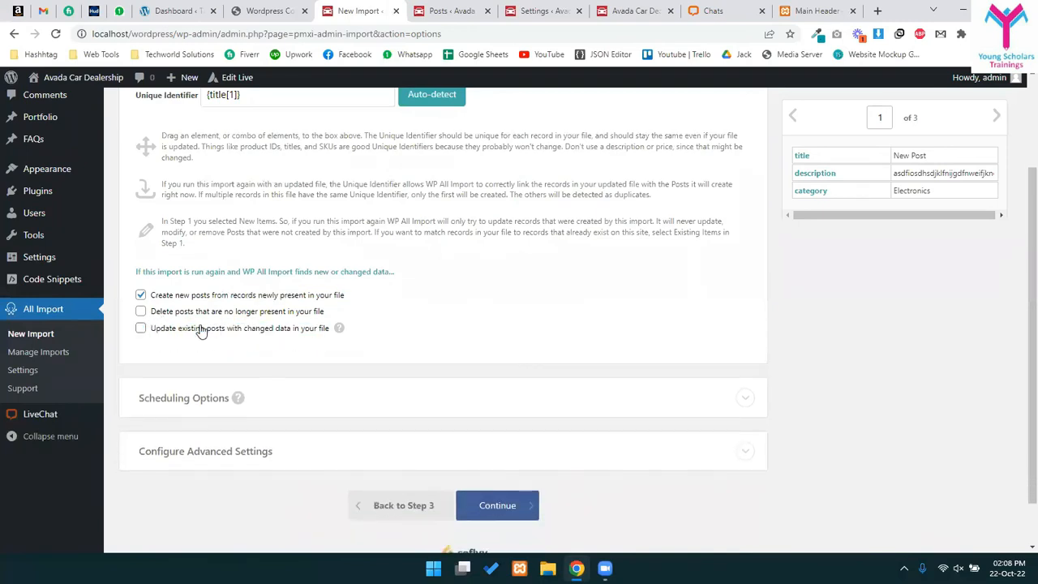
click(201, 329)
scroll(225, 366, down, 2)
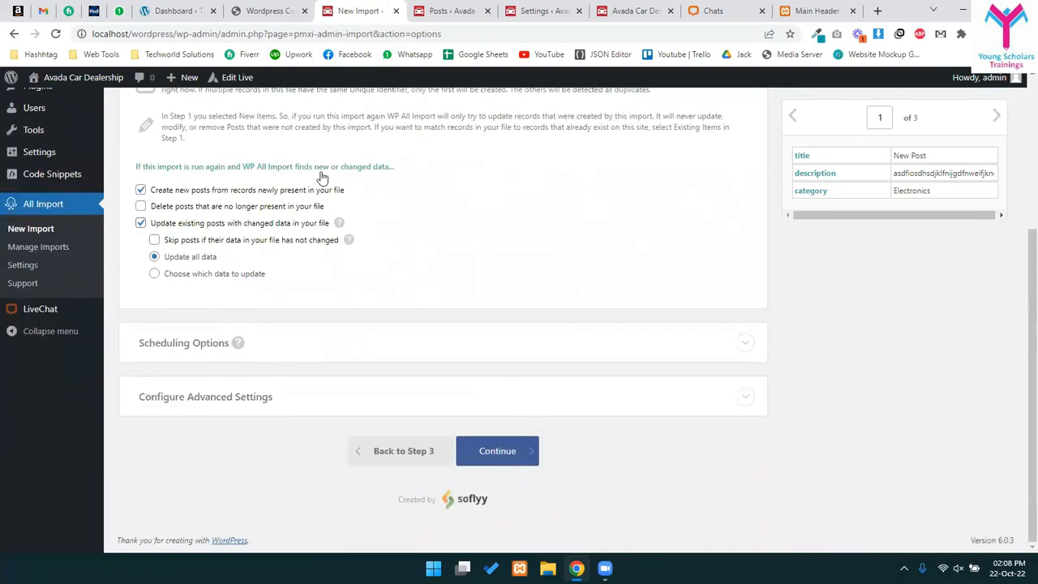
click(324, 397)
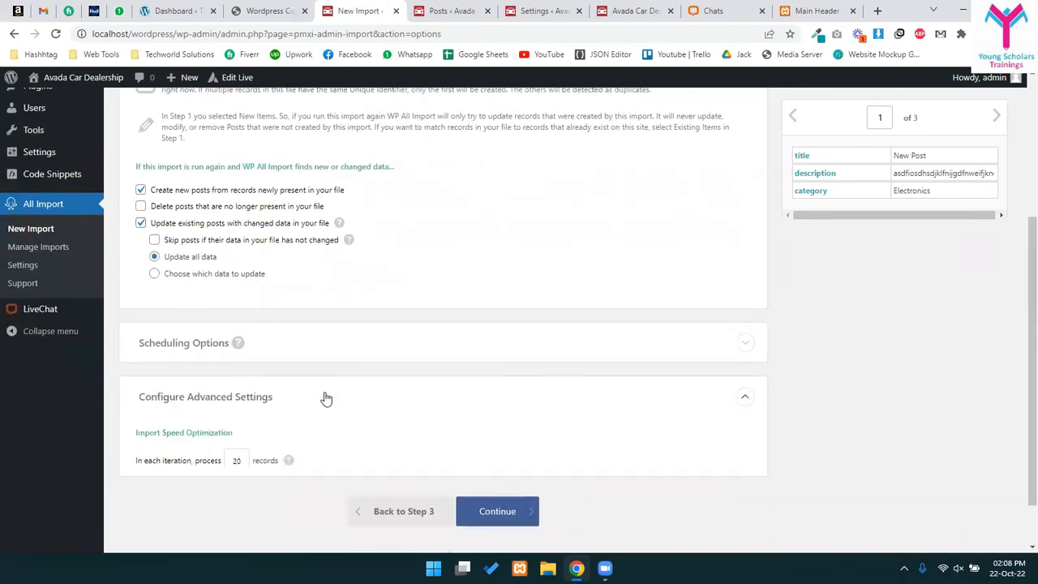
scroll(325, 397, down, 3)
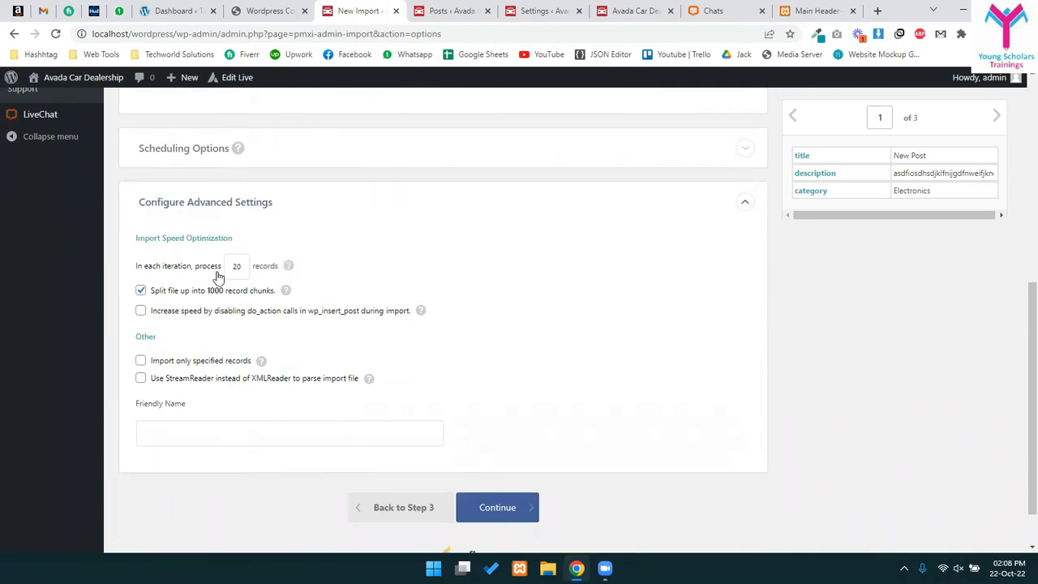
click(264, 199)
click(465, 452)
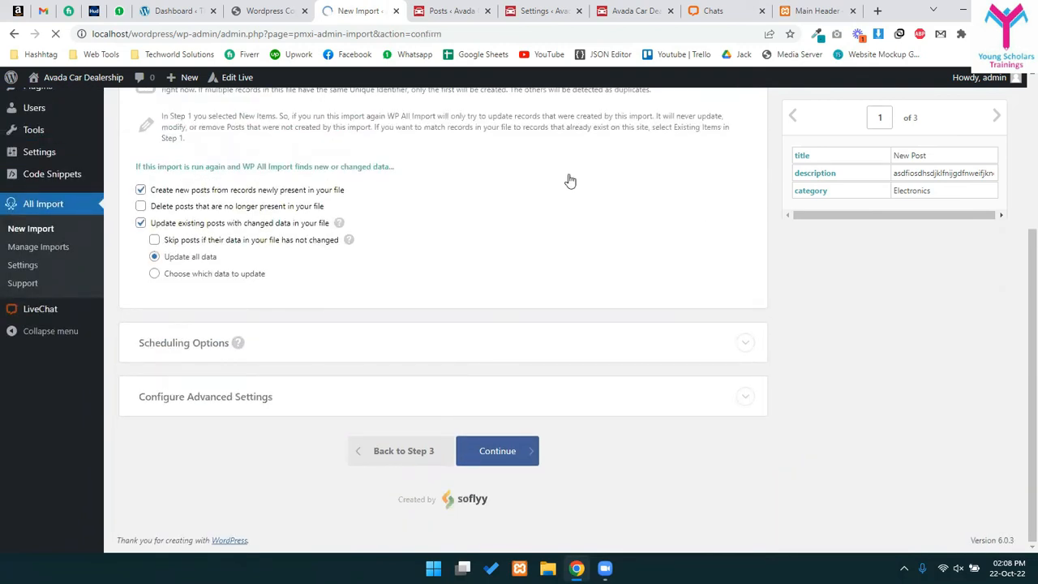
- Review the import summary and run the import of posts.csv
scroll(478, 383, down, 2)
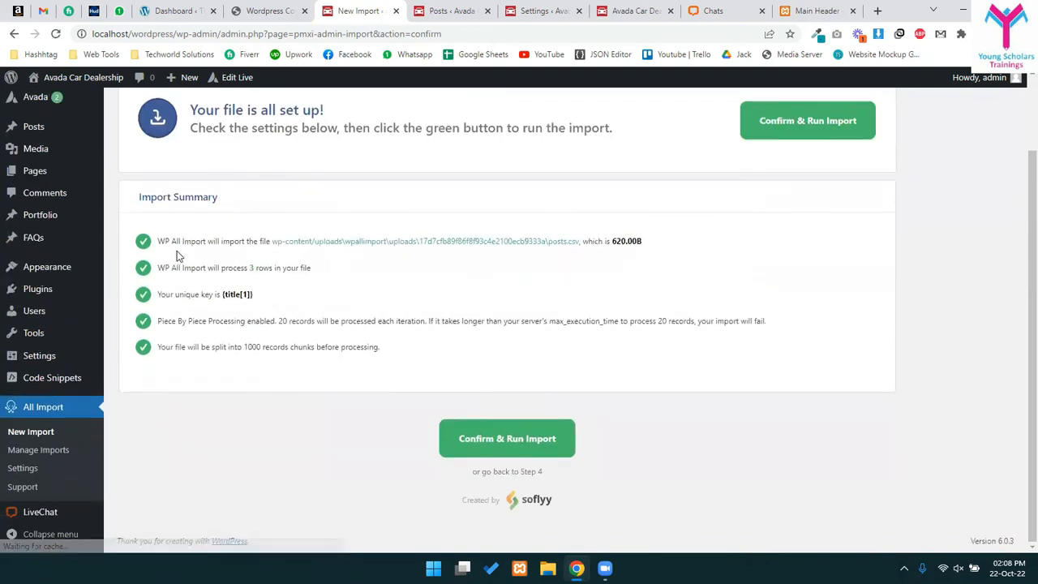
drag(175, 241, 227, 239)
drag(621, 241, 649, 244)
drag(208, 268, 370, 274)
click(225, 319)
drag(230, 322, 367, 322)
drag(556, 322, 560, 322)
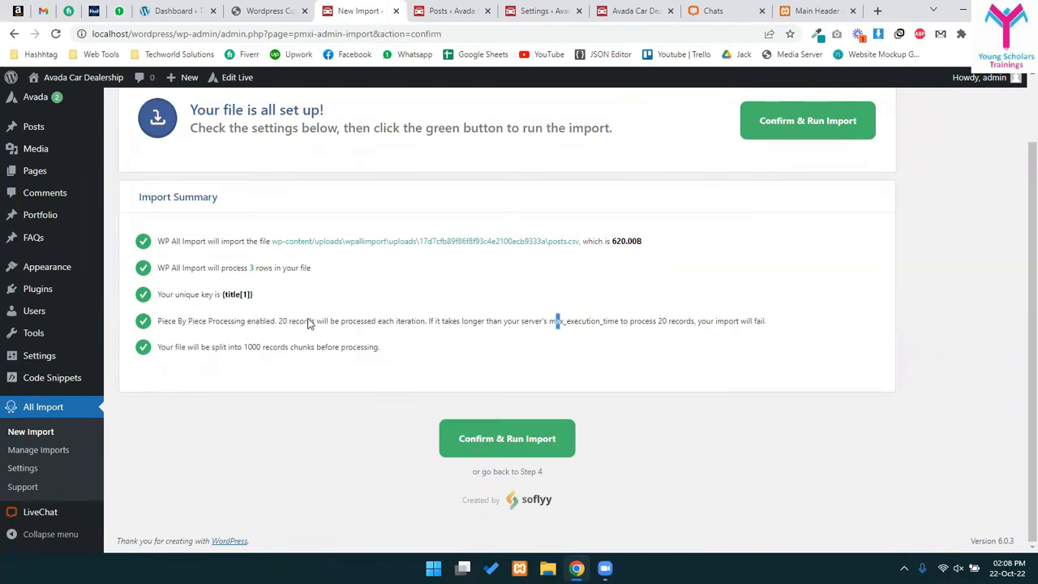
click(511, 438)
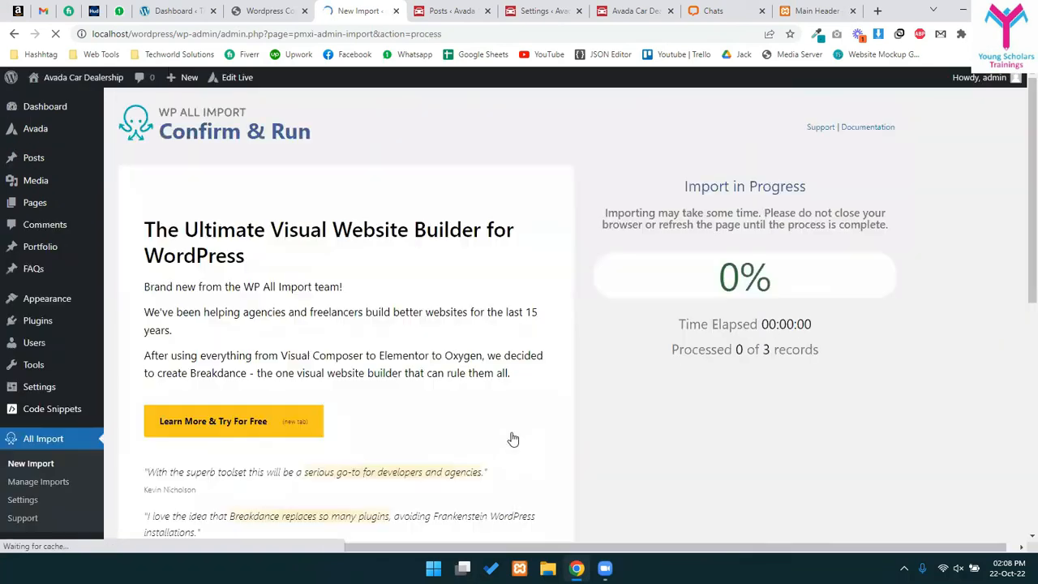
- Reload the Posts list to show New Post, Audi A6 and HP Elitebook
drag(649, 275, 913, 295)
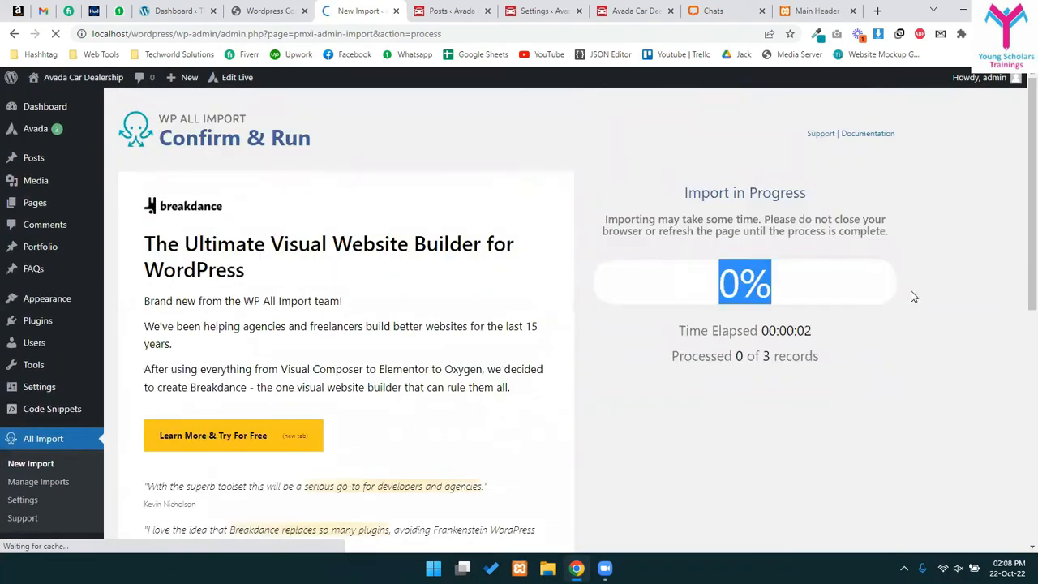
drag(686, 191, 859, 220)
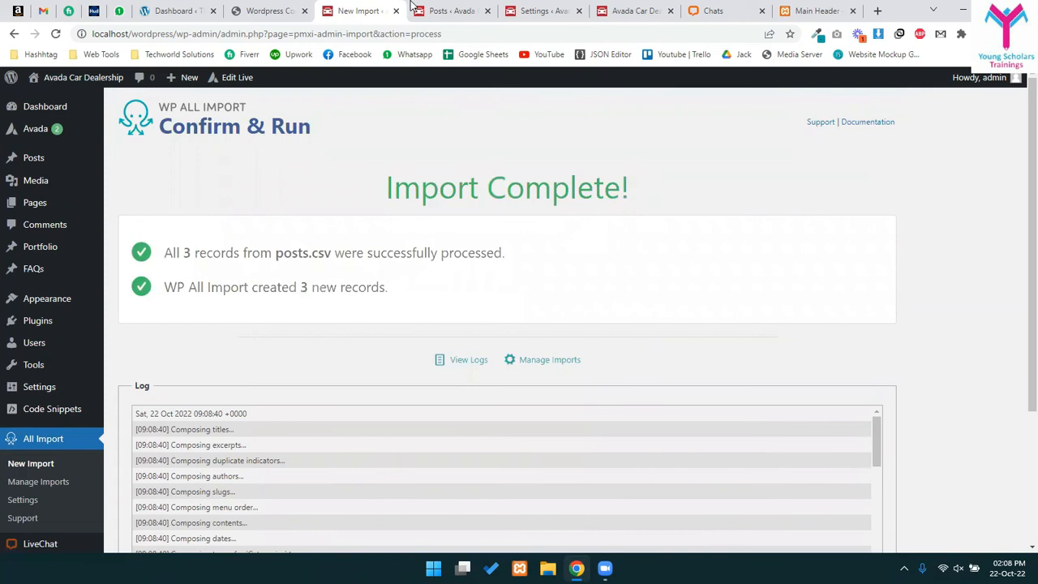
key(ctrl+Tab)
click(56, 35)
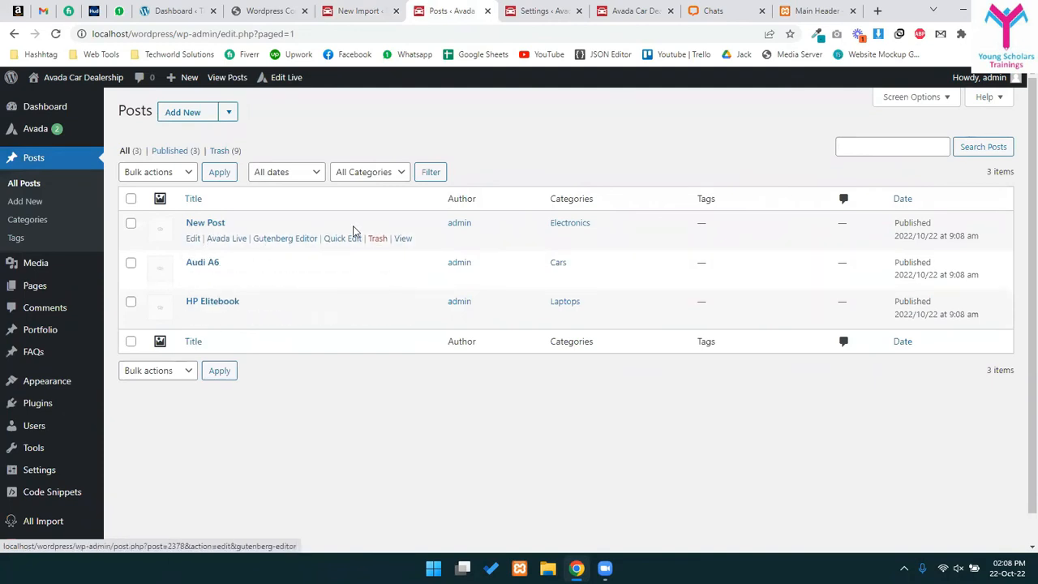
- Open the three imported posts in background tabs and review the New Post page
middle_click(398, 238)
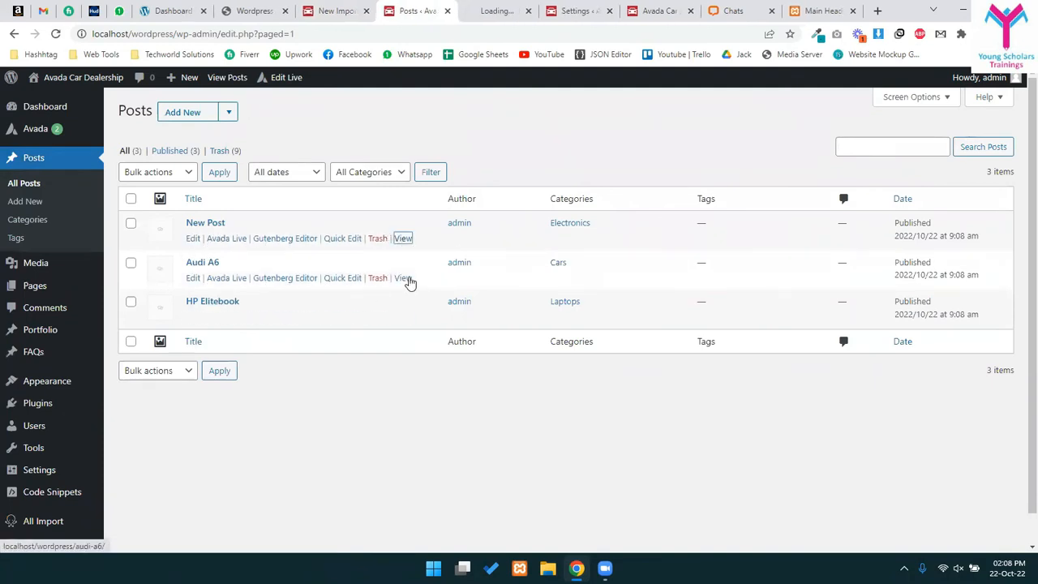
middle_click(402, 278)
middle_click(404, 317)
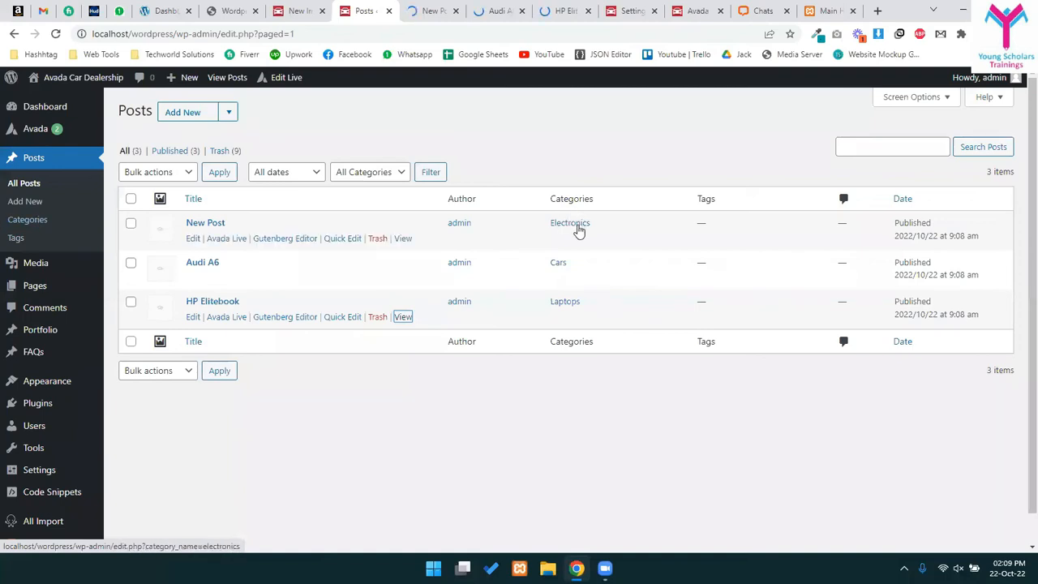
click(417, 9)
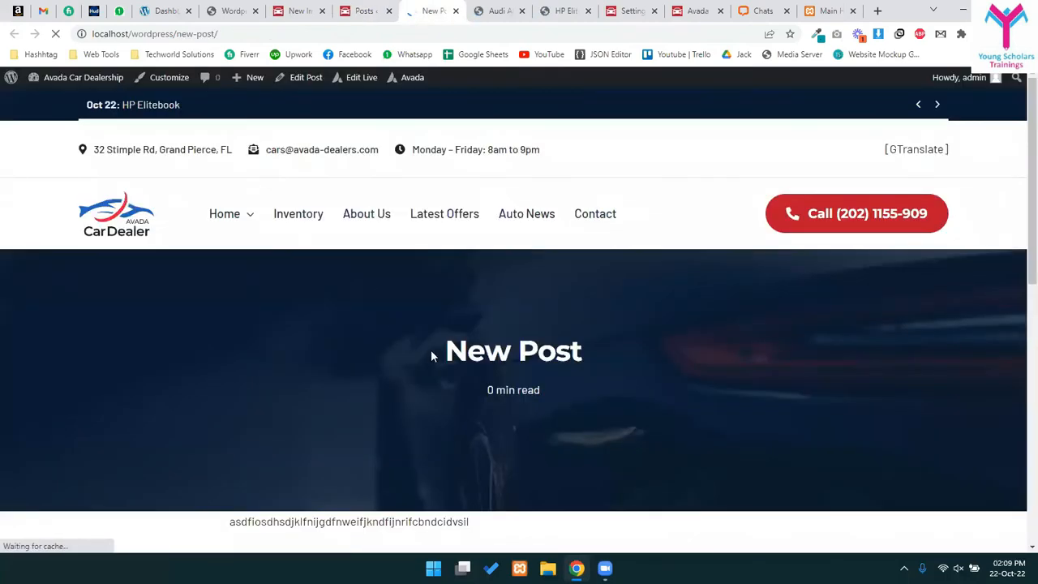
scroll(438, 345, down, 5)
scroll(446, 347, up, 3)
drag(249, 328, 524, 340)
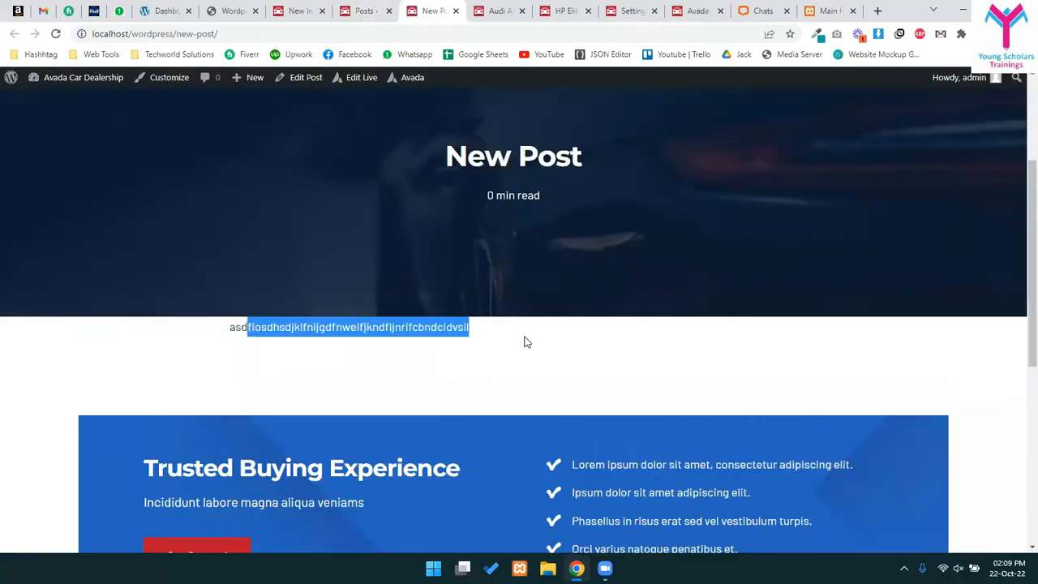
scroll(404, 247, down, 5)
scroll(381, 324, up, 1)
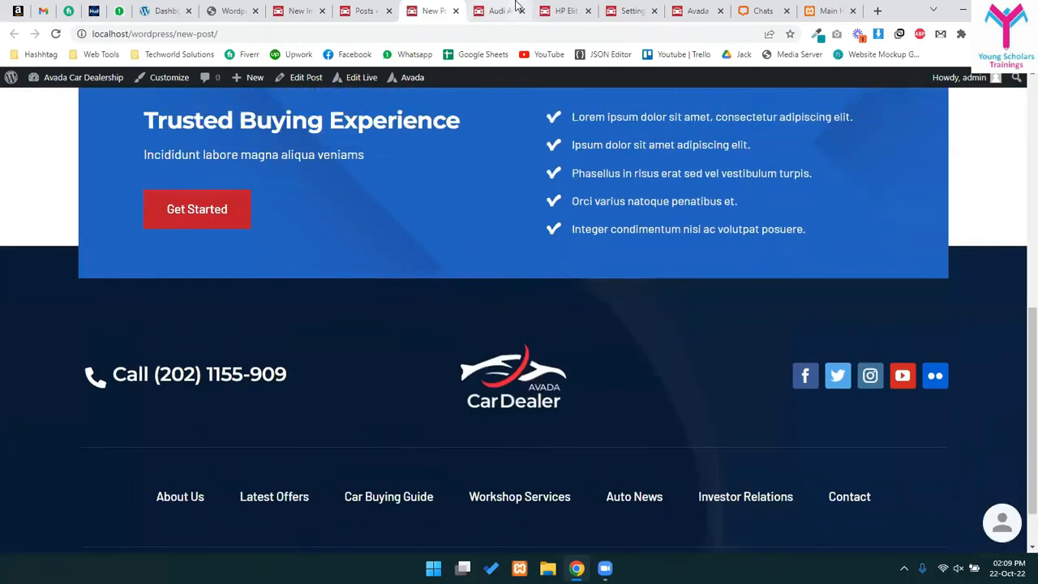
- Inspect the Audi A6 post page and its title
key(ctrl+Tab)
scroll(351, 336, down, 4)
drag(291, 261, 327, 283)
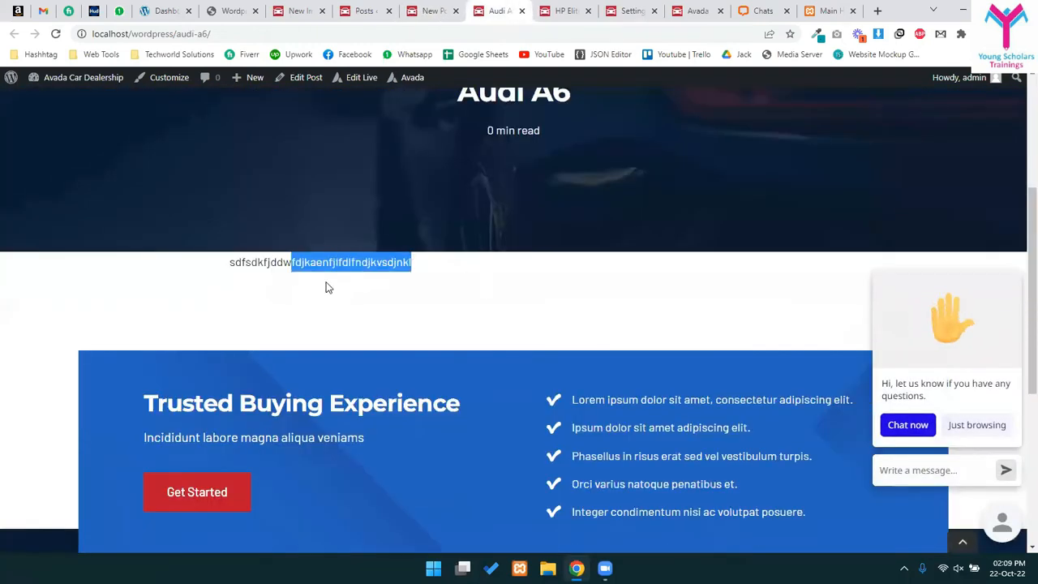
click(495, 270)
scroll(504, 269, up, 3)
triple_click(511, 274)
scroll(630, 296, down, 3)
scroll(332, 268, up, 3)
- Review the HP Elitebook page, close all three post tabs, and start a new All Import
click(551, 11)
scroll(418, 359, down, 3)
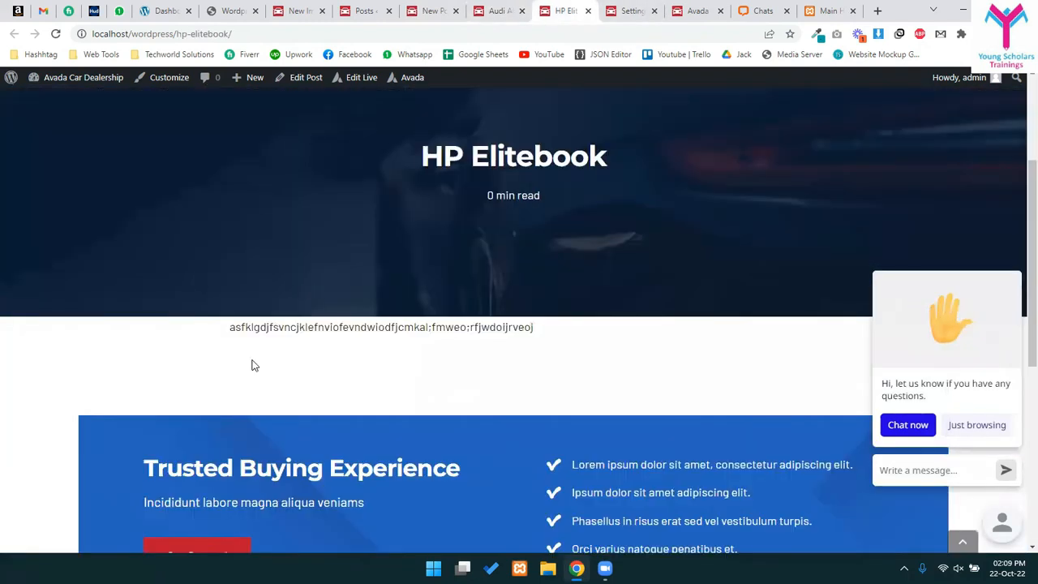
drag(299, 327, 437, 373)
scroll(438, 374, down, 2)
click(588, 10)
click(455, 10)
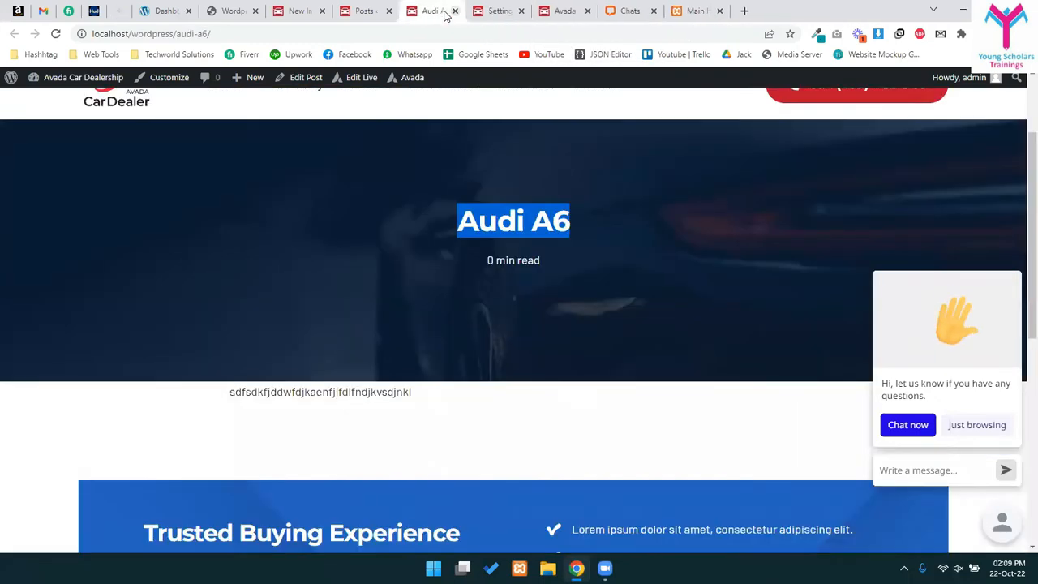
click(455, 11)
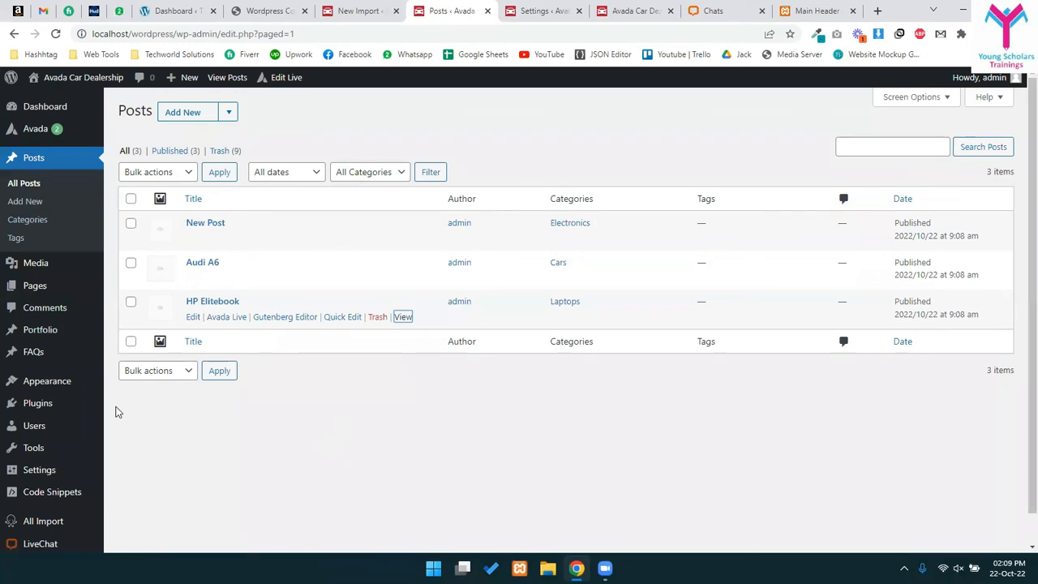
scroll(116, 413, down, 1)
click(24, 490)
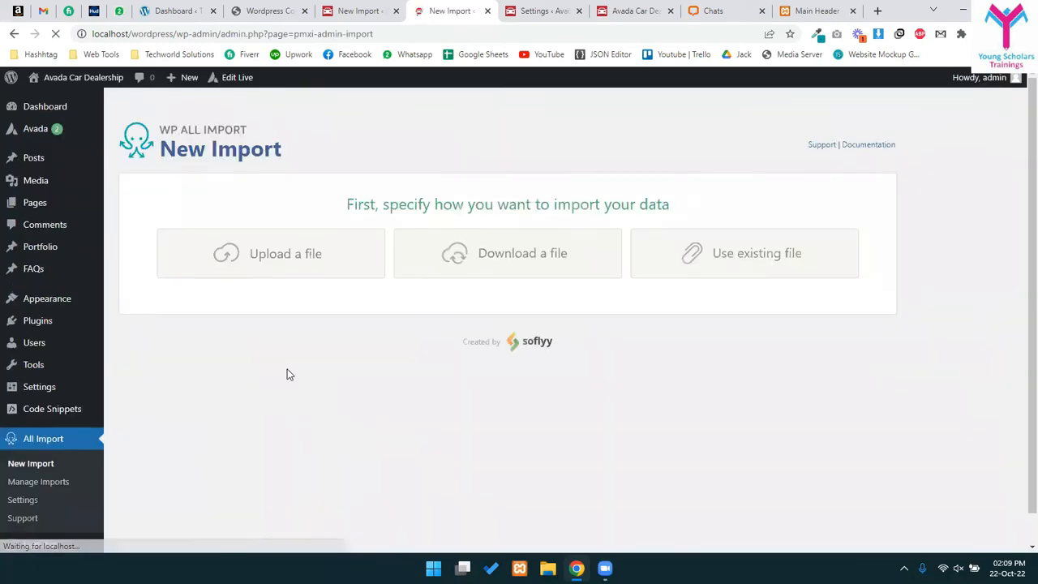
- Upload posts.csv as the data file for the new import
click(276, 270)
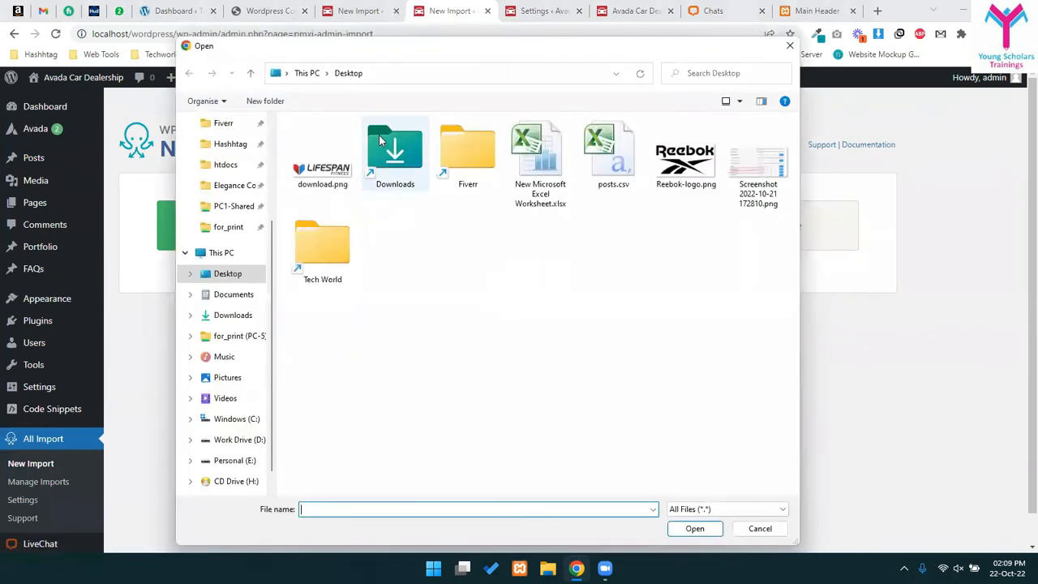
key(Escape)
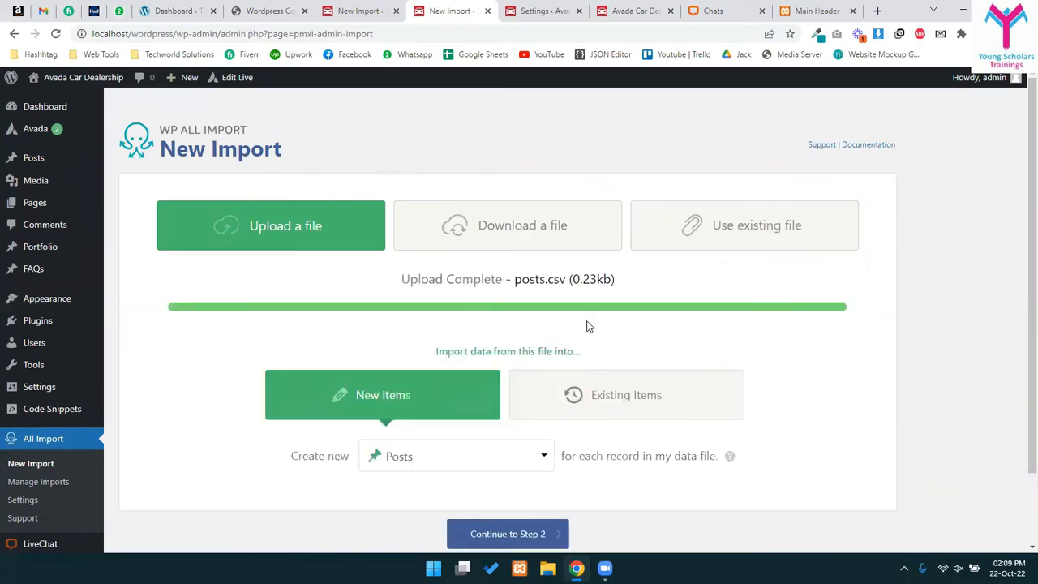
scroll(589, 326, down, 1)
click(405, 388)
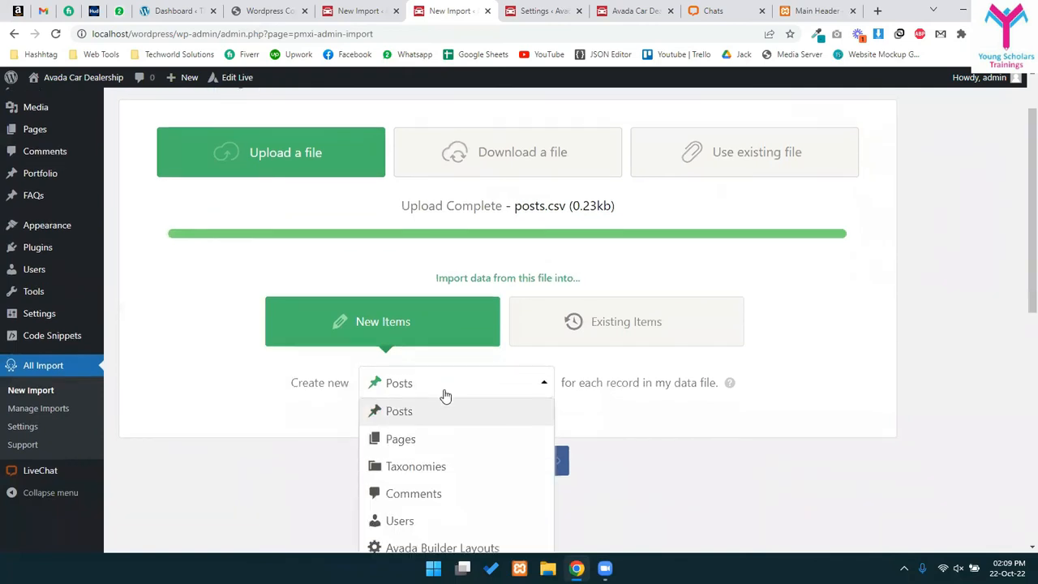
scroll(445, 395, down, 3)
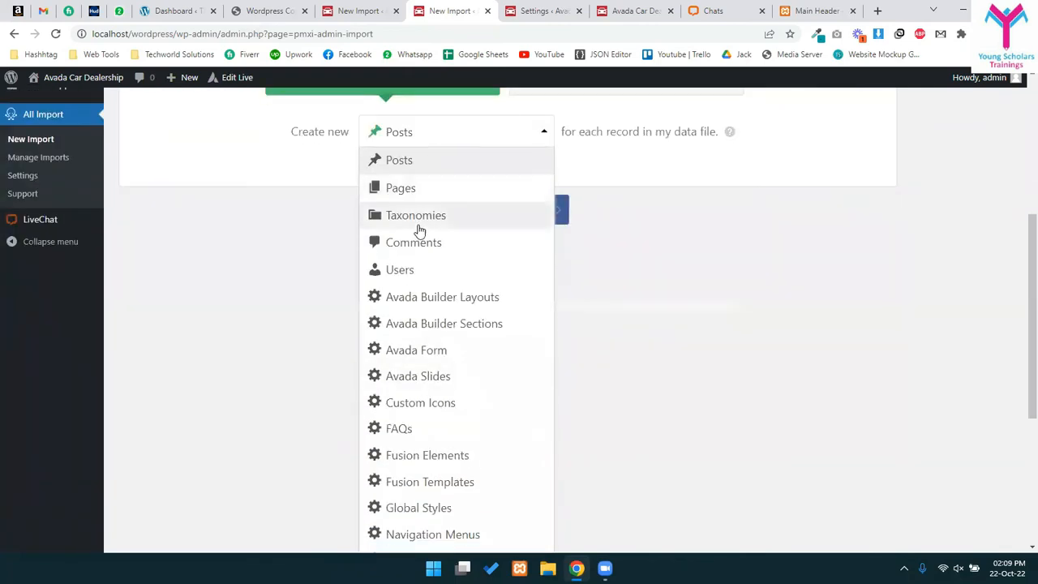
scroll(415, 269, down, 2)
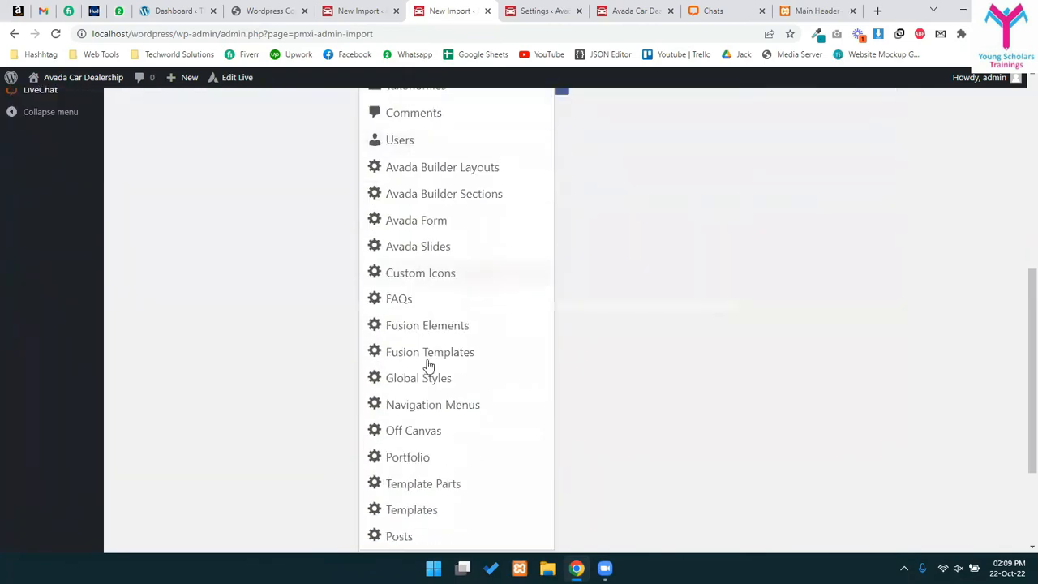
scroll(428, 487, down, 1)
scroll(435, 324, up, 2)
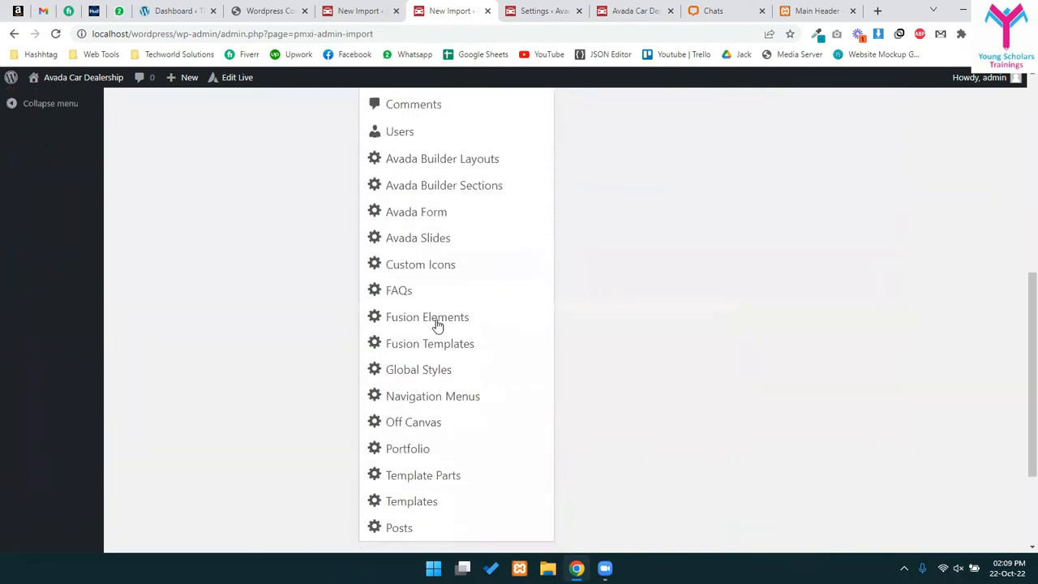
scroll(412, 390, up, 2)
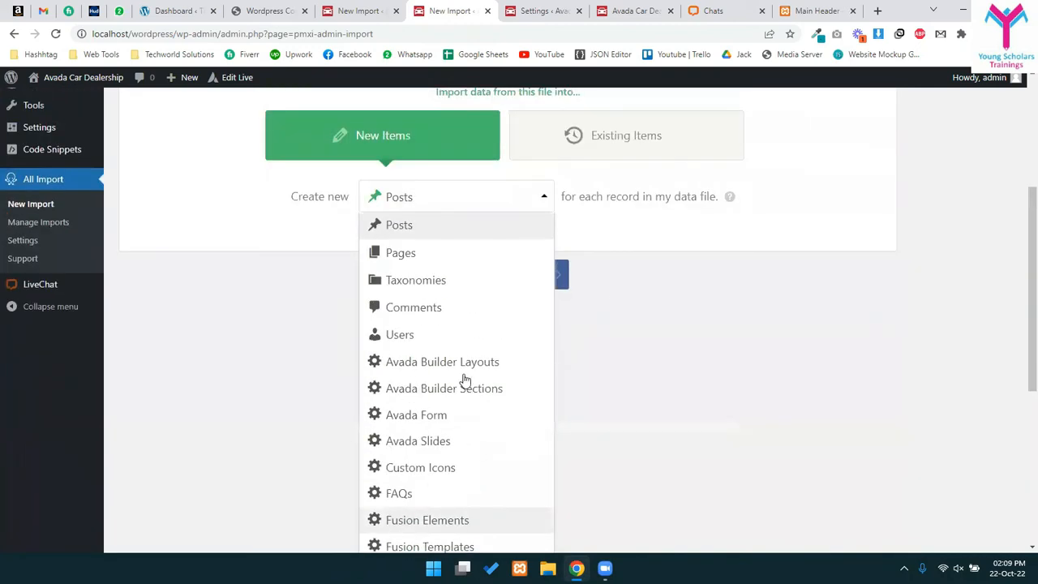
scroll(471, 324, up, 4)
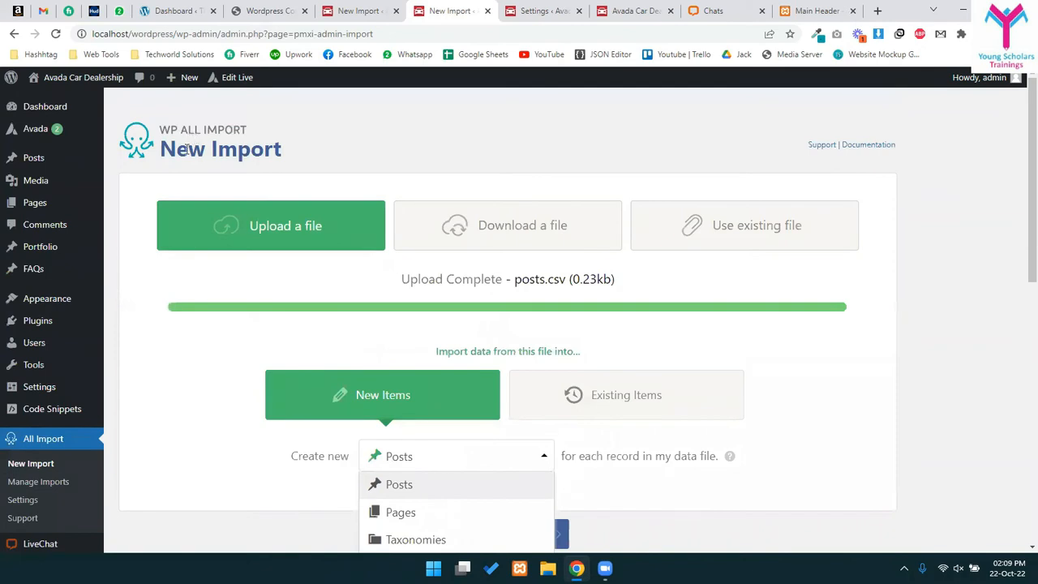
drag(177, 149, 396, 125)
click(396, 125)
- Keep New Items creating Posts and continue to step 2
scroll(394, 235, down, 2)
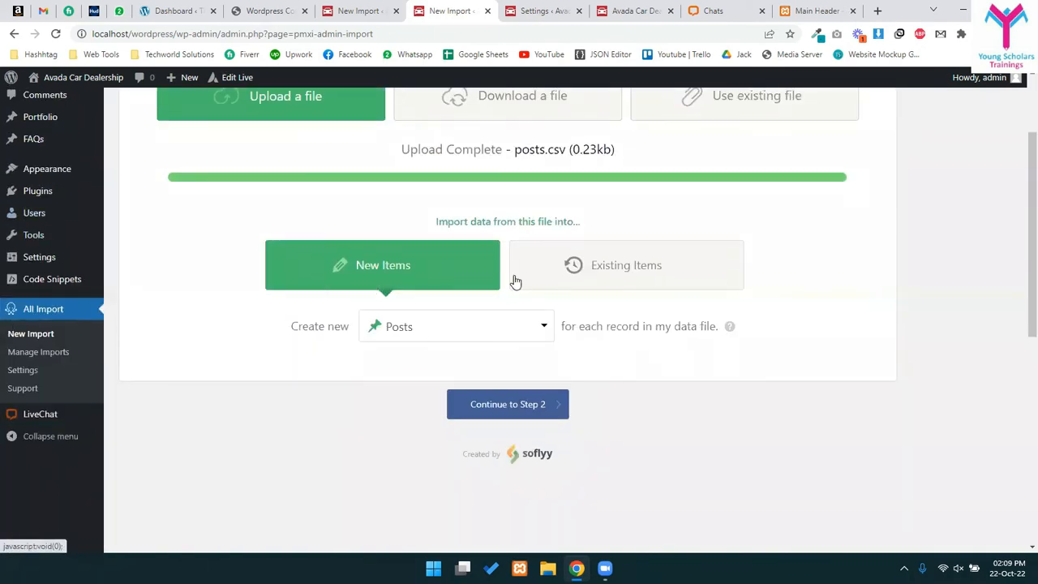
click(461, 336)
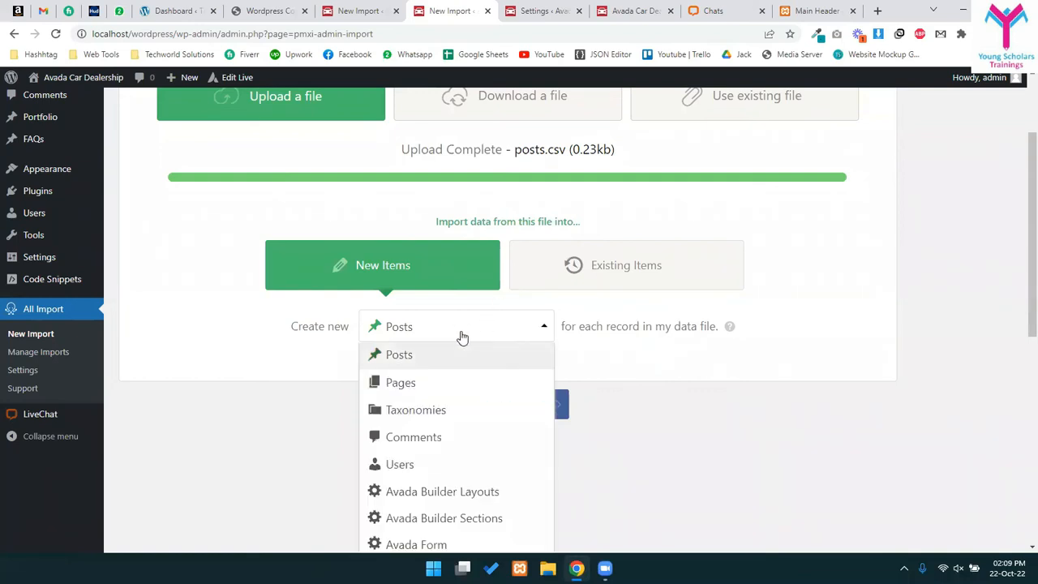
click(459, 338)
scroll(403, 413, up, 1)
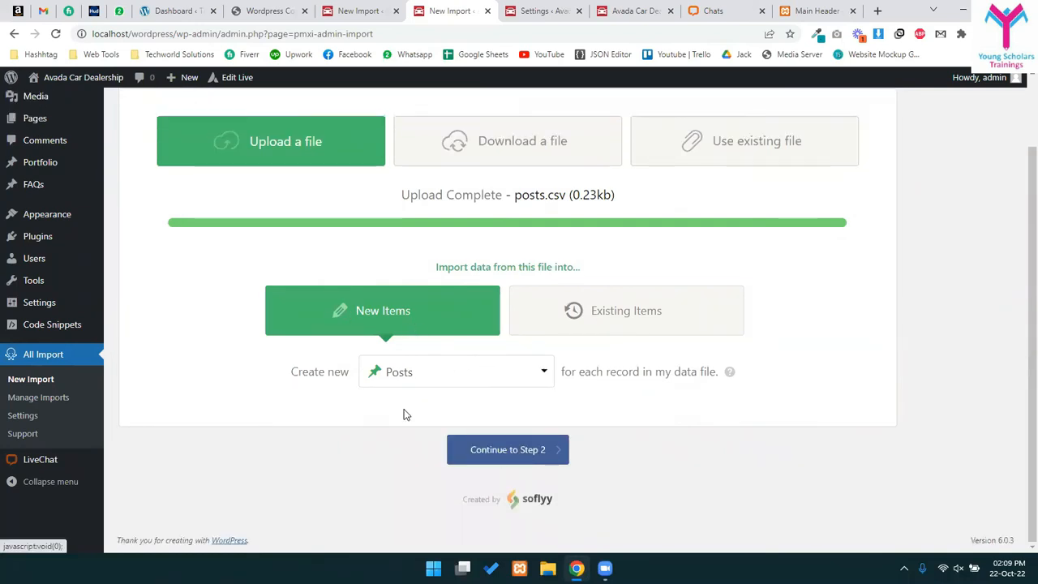
click(430, 367)
scroll(428, 377, down, 1)
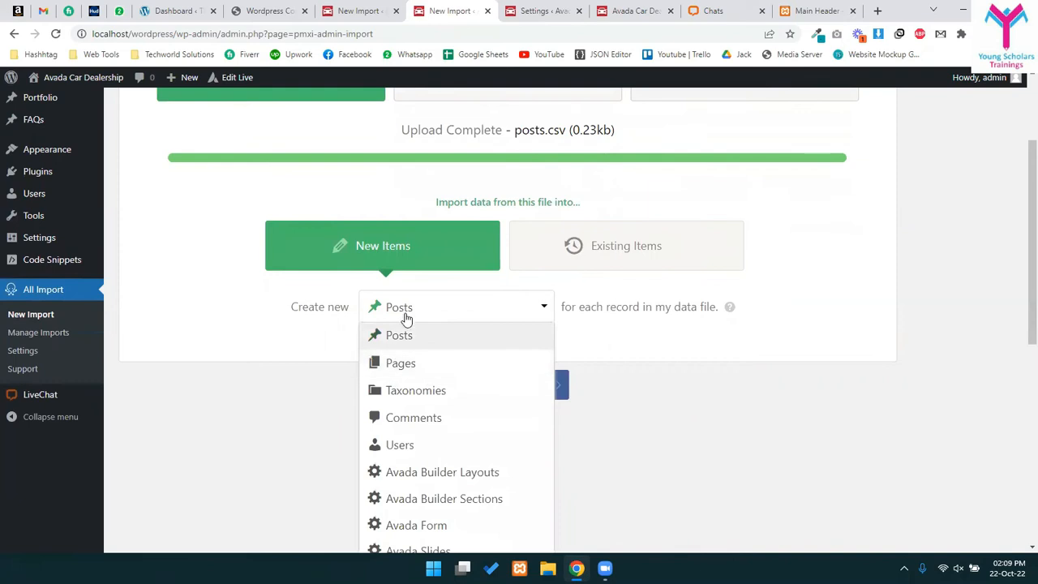
click(406, 317)
scroll(407, 312, up, 1)
click(411, 372)
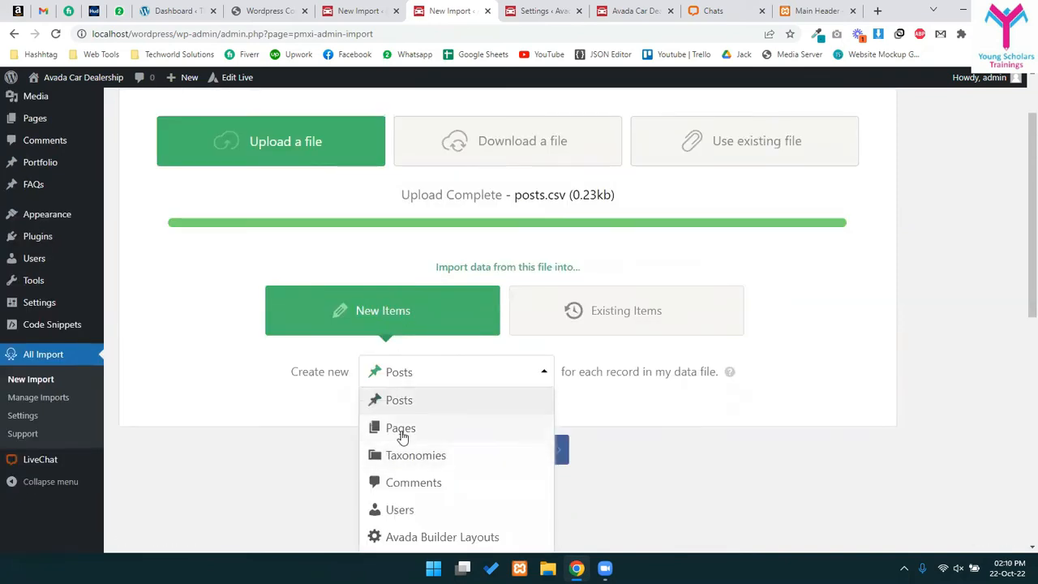
click(769, 399)
scroll(206, 271, up, 1)
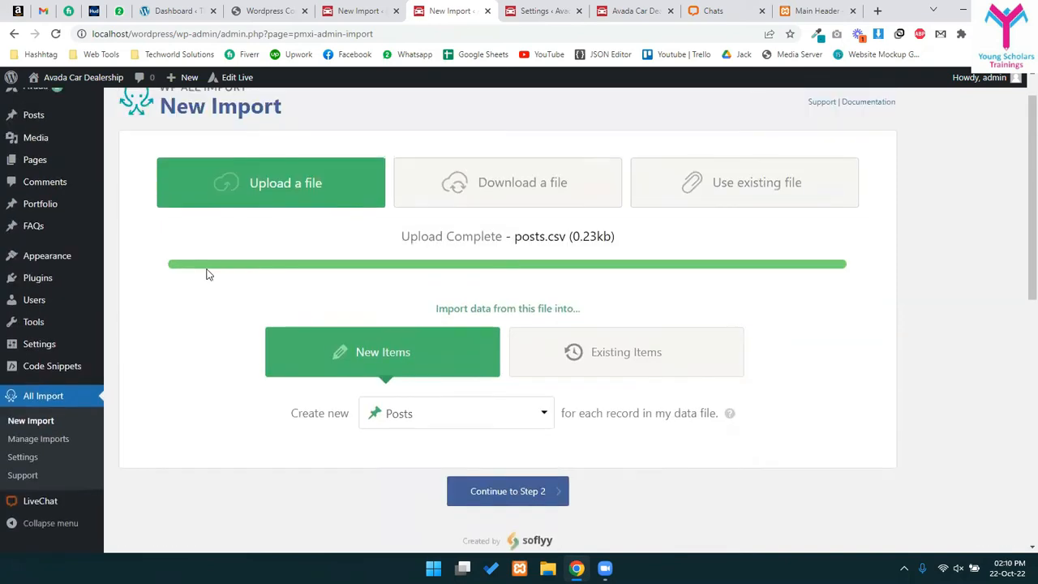
scroll(439, 425, down, 2)
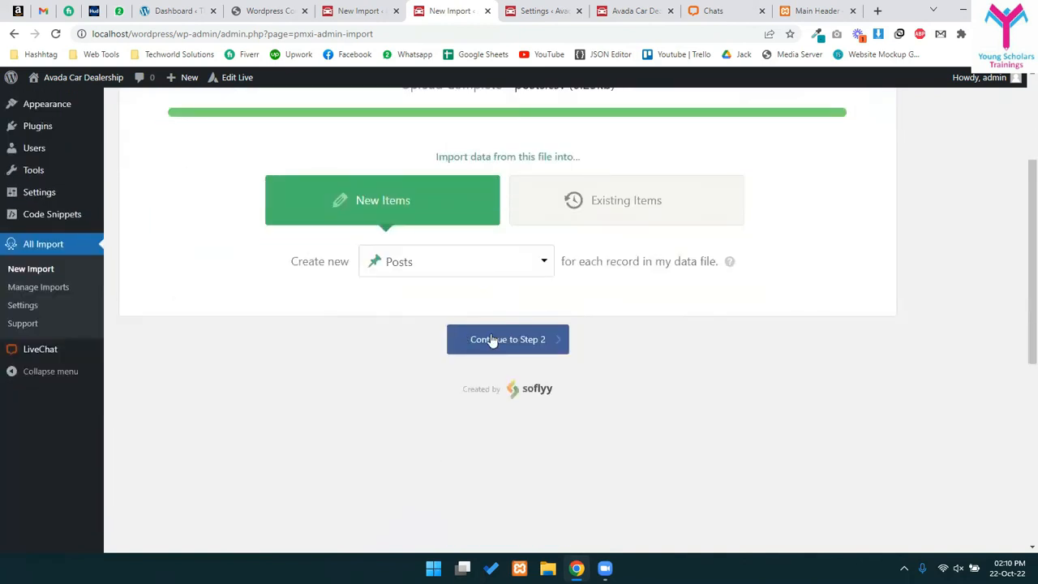
click(539, 341)
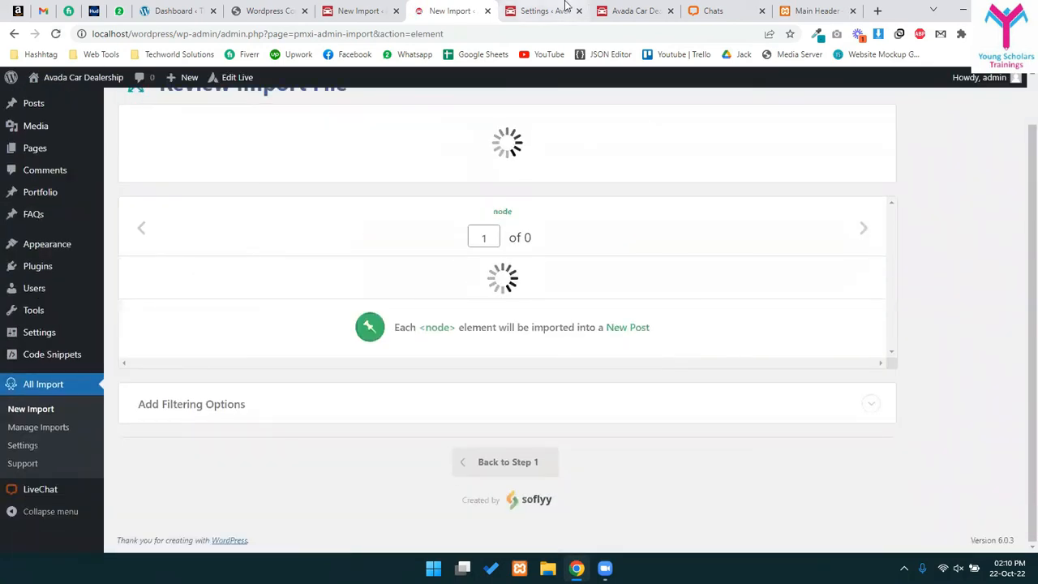
- Check the other open tabs: LiveChat settings, the WordPress course PDF, earlier import results and all posts
click(563, 9)
click(263, 11)
click(355, 11)
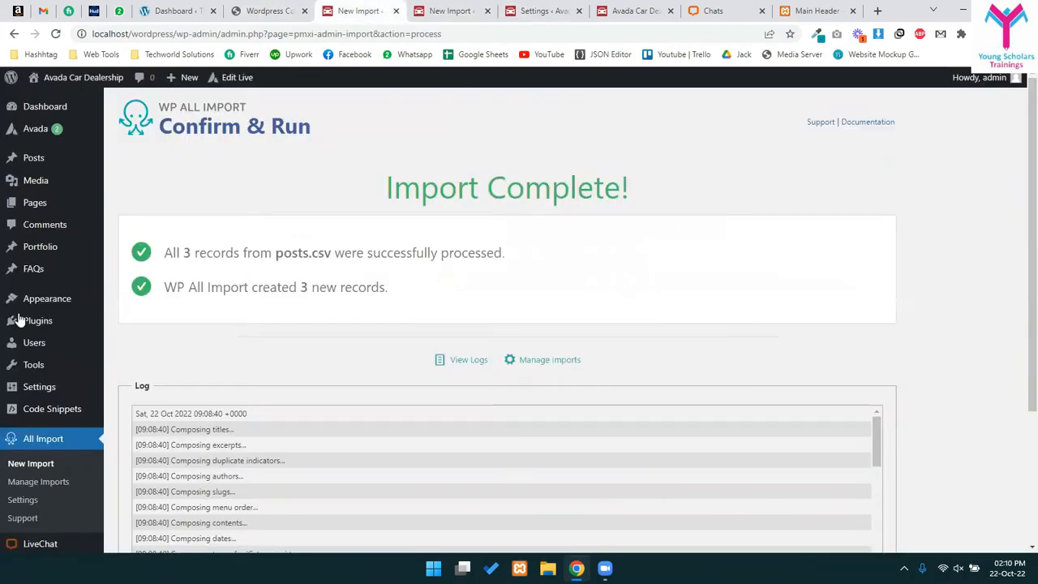
click(42, 157)
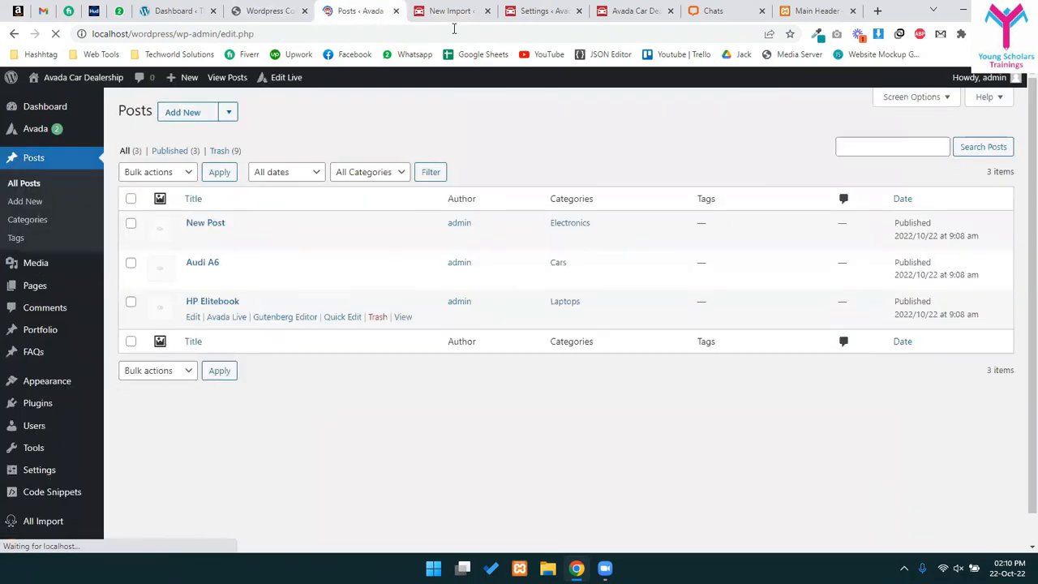
- Return to the review of the 3 records and continue to the Drag & Drop step 3
click(444, 10)
click(541, 10)
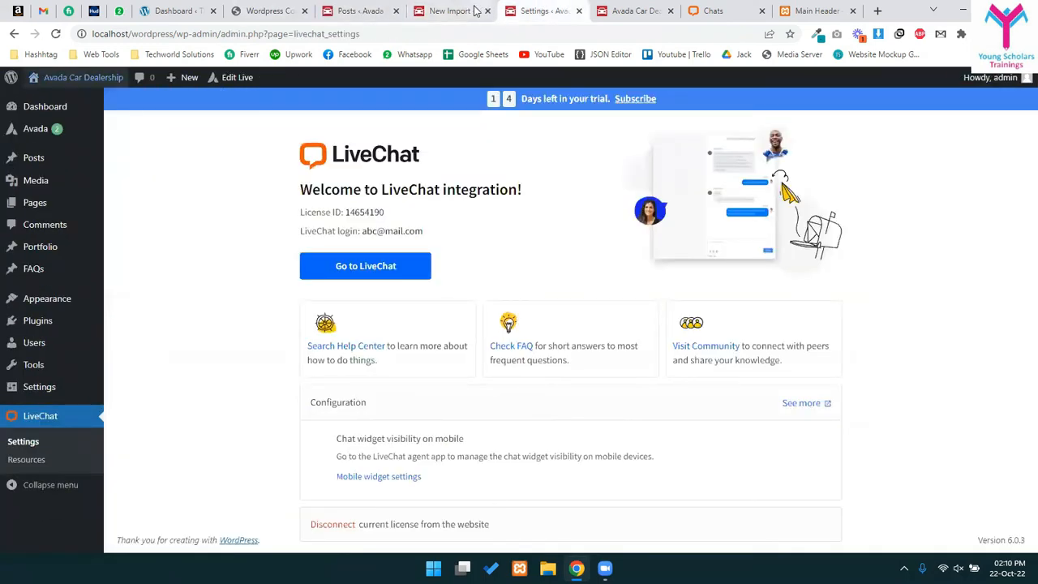
click(476, 10)
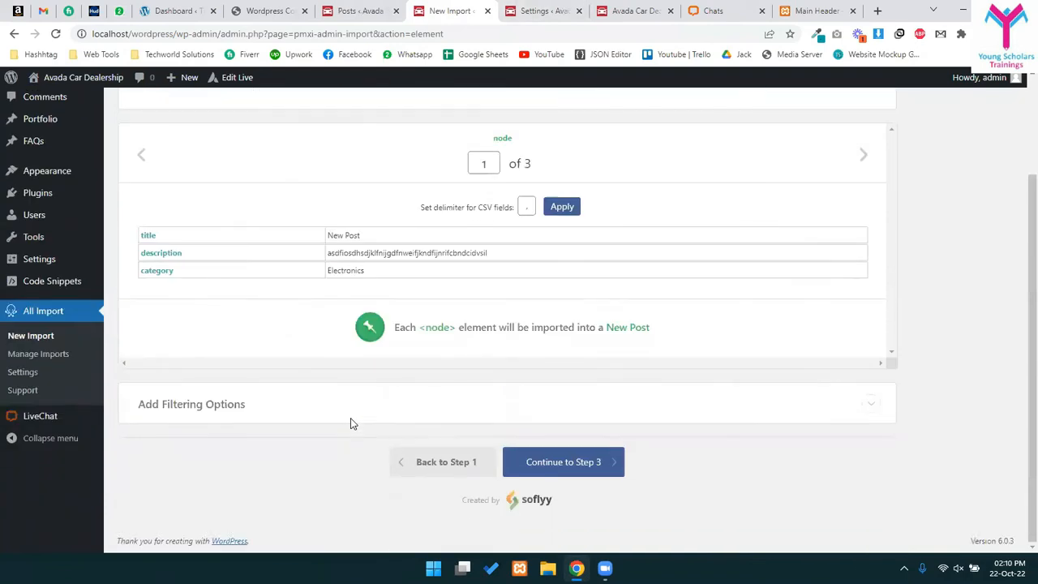
click(574, 465)
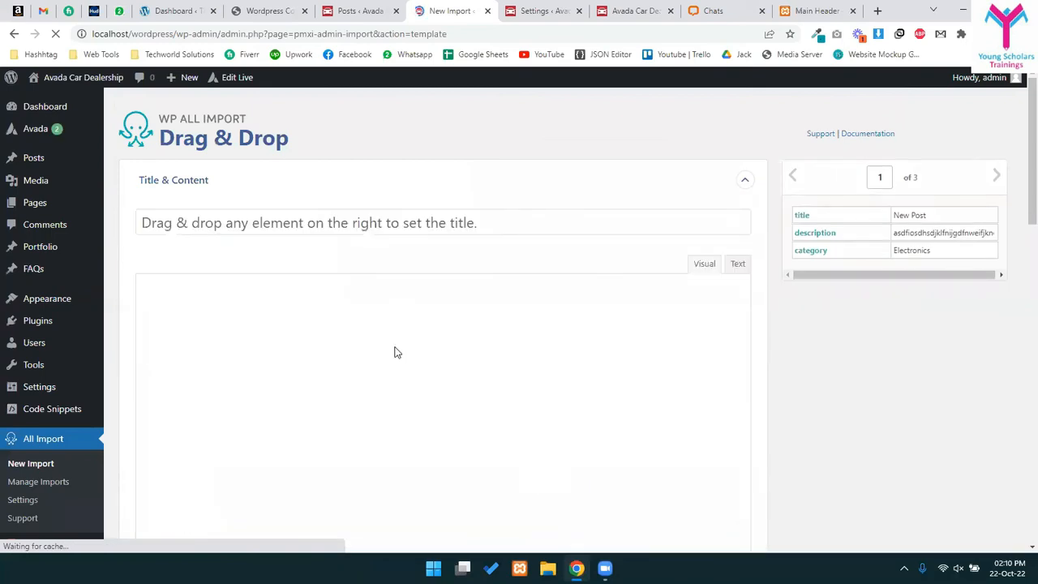
- Expand the Images import settings and review the download-images-hosted-elsewhere option
scroll(394, 351, down, 8)
click(232, 179)
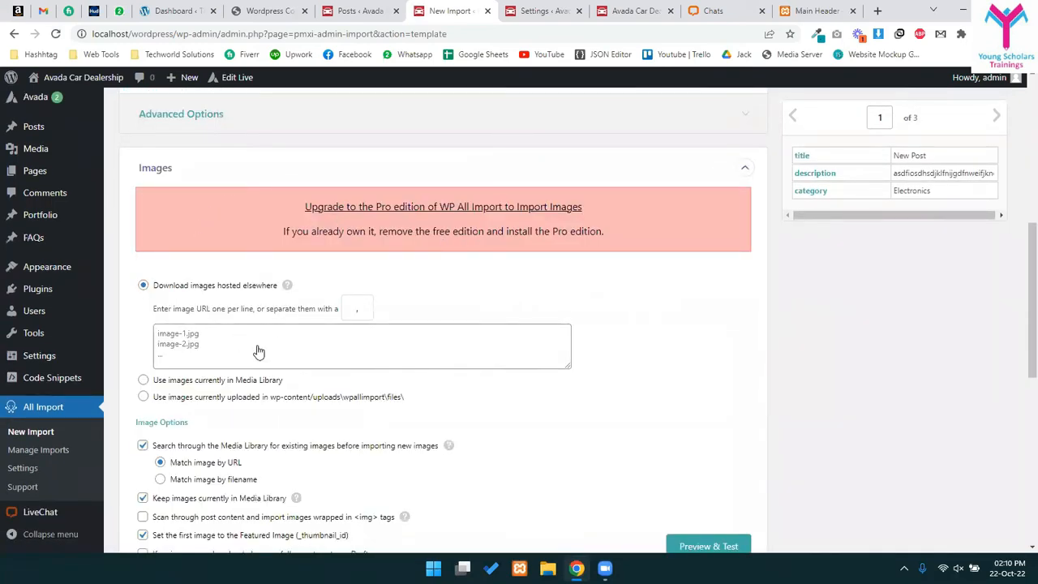
scroll(394, 202, down, 3)
scroll(286, 266, up, 3)
triple_click(520, 241)
click(297, 282)
scroll(287, 354, down, 2)
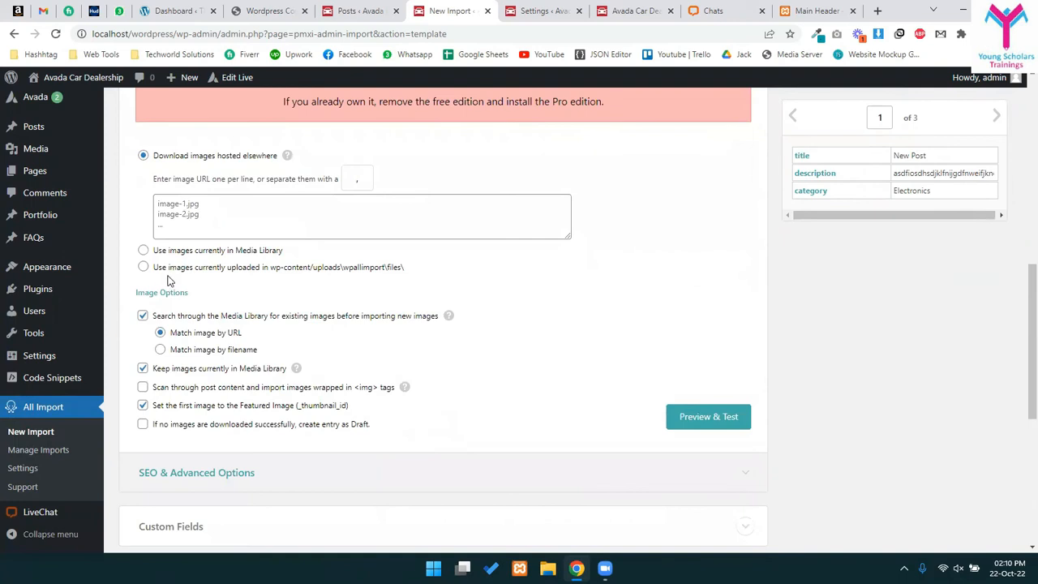
drag(171, 158, 269, 158)
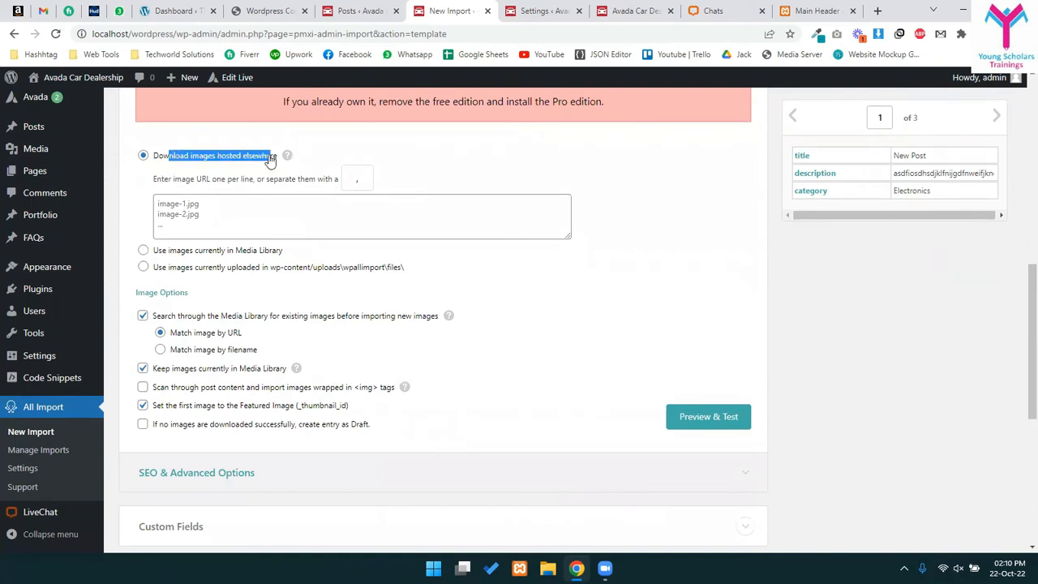
click(227, 218)
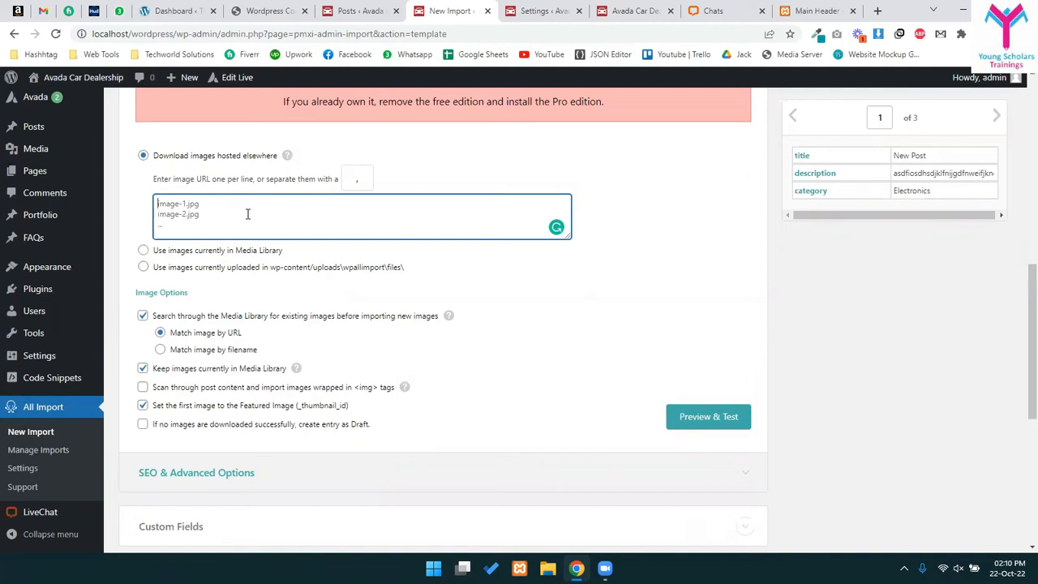
- Choose 'Use images currently uploaded in wp-content/uploads/wpallimport/files' and highlight that folder path
scroll(547, 357, up, 3)
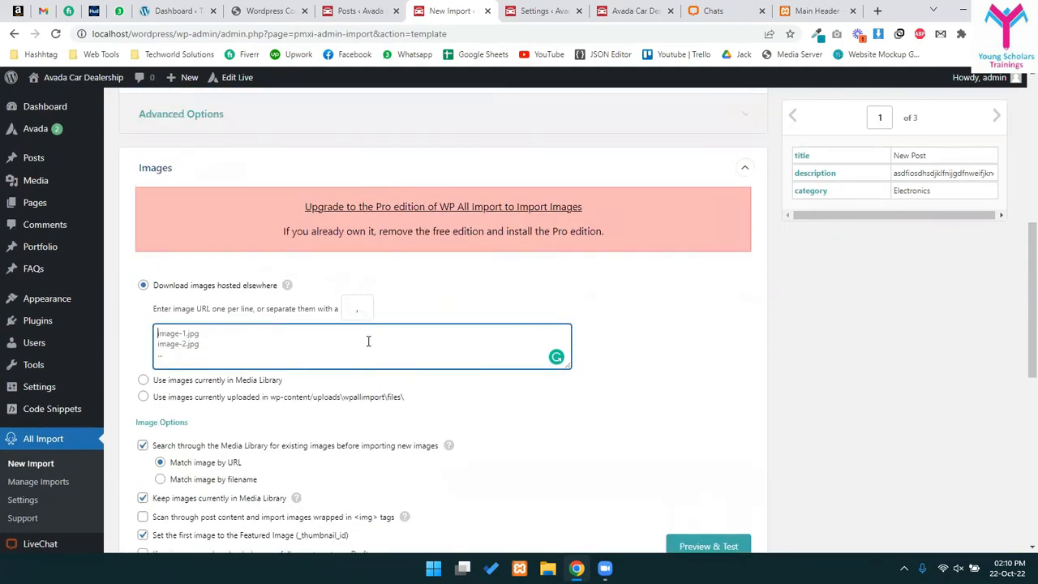
scroll(367, 340, down, 3)
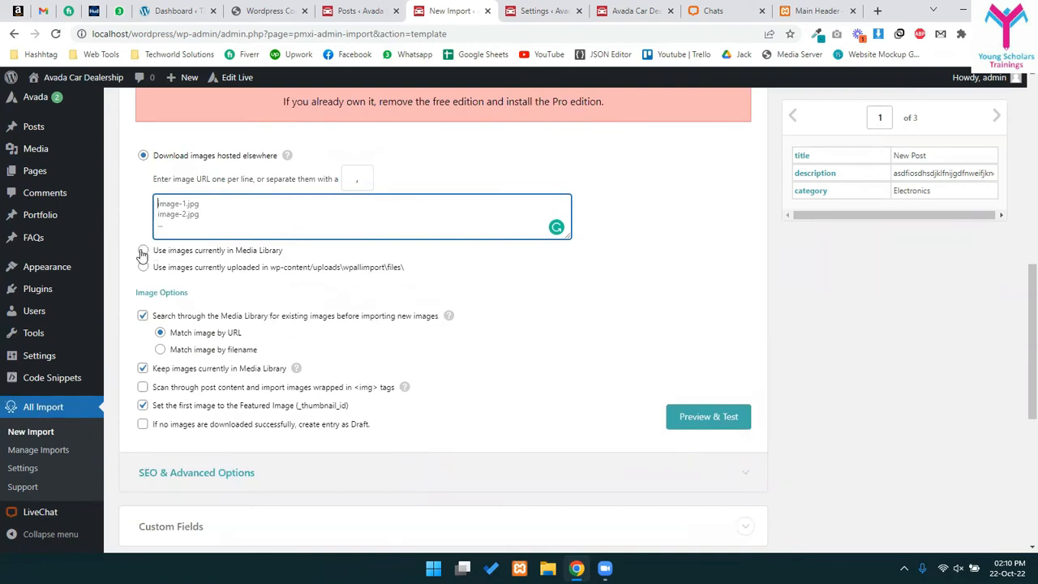
click(142, 251)
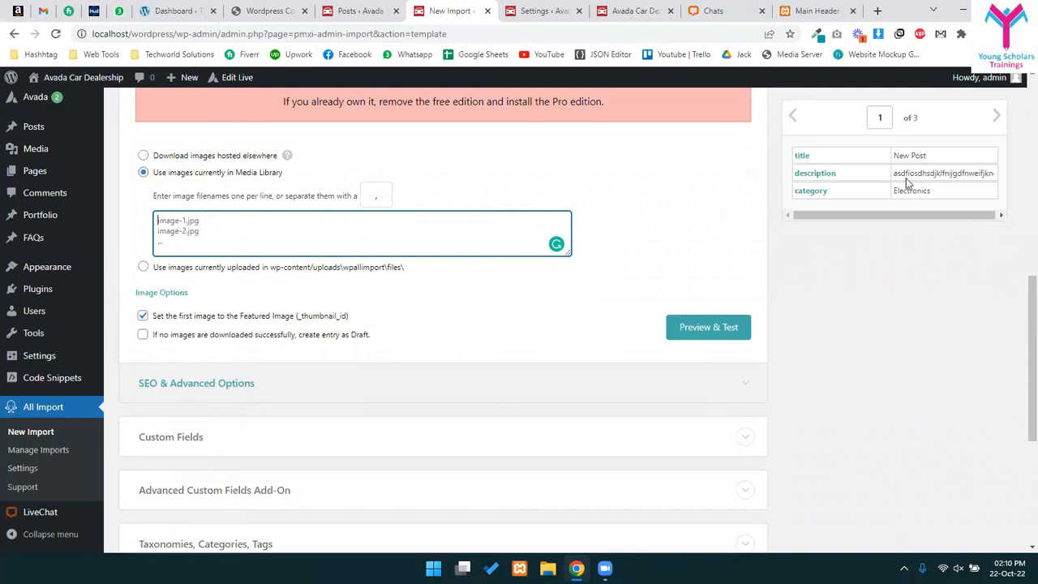
click(177, 269)
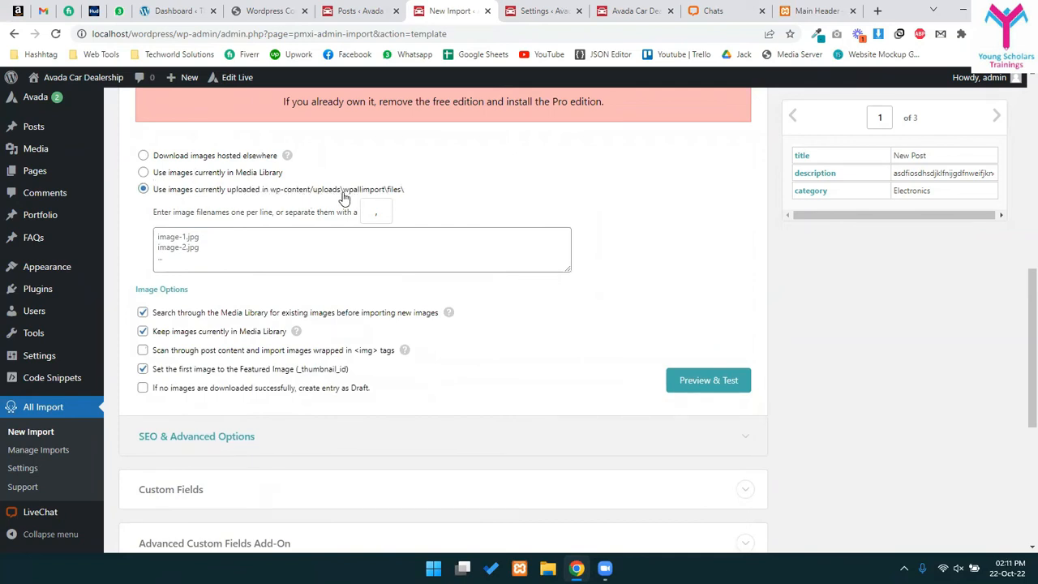
drag(345, 197, 401, 192)
click(238, 253)
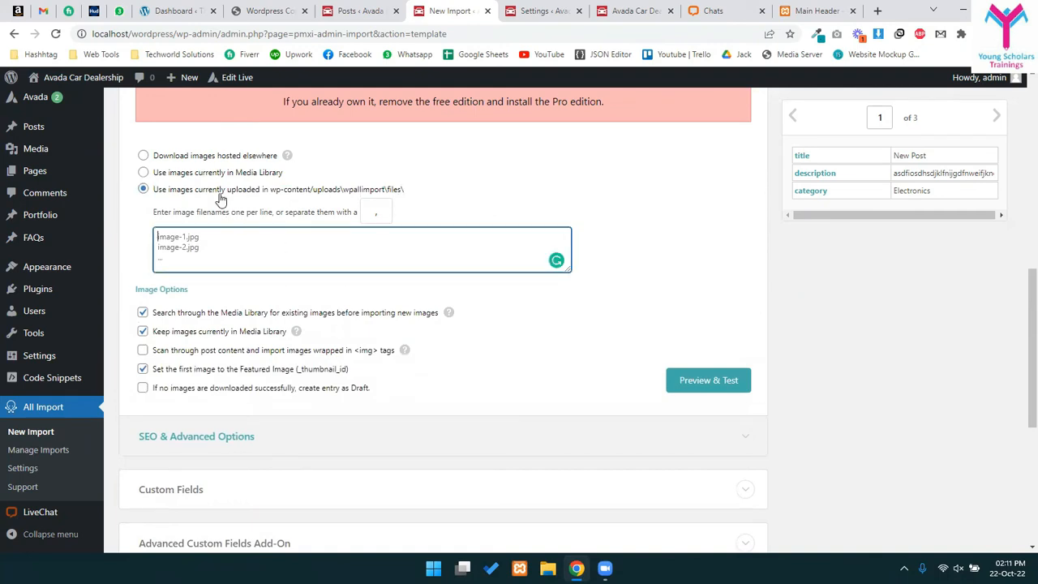
drag(328, 191, 400, 195)
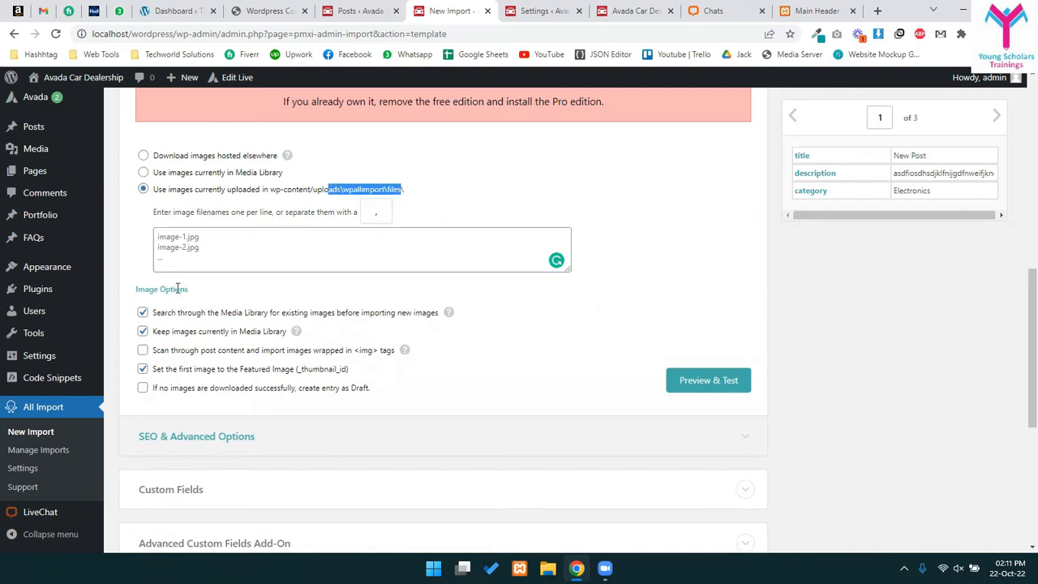
scroll(142, 284, down, 2)
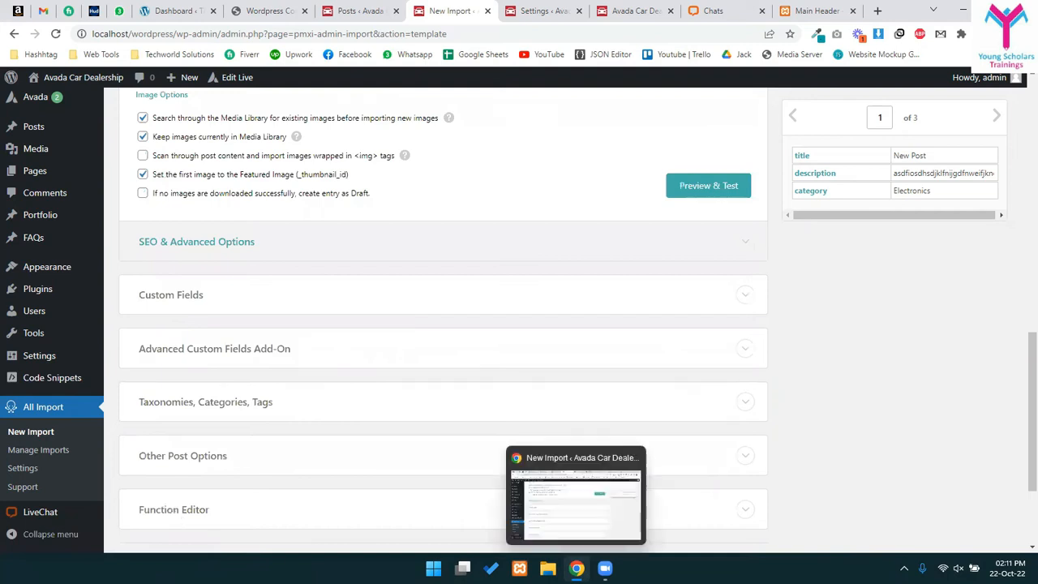
- In File Explorer, browse to D:\Xampp\htdocs\wordpress\wp-content\uploads\wpallimport\files
click(548, 568)
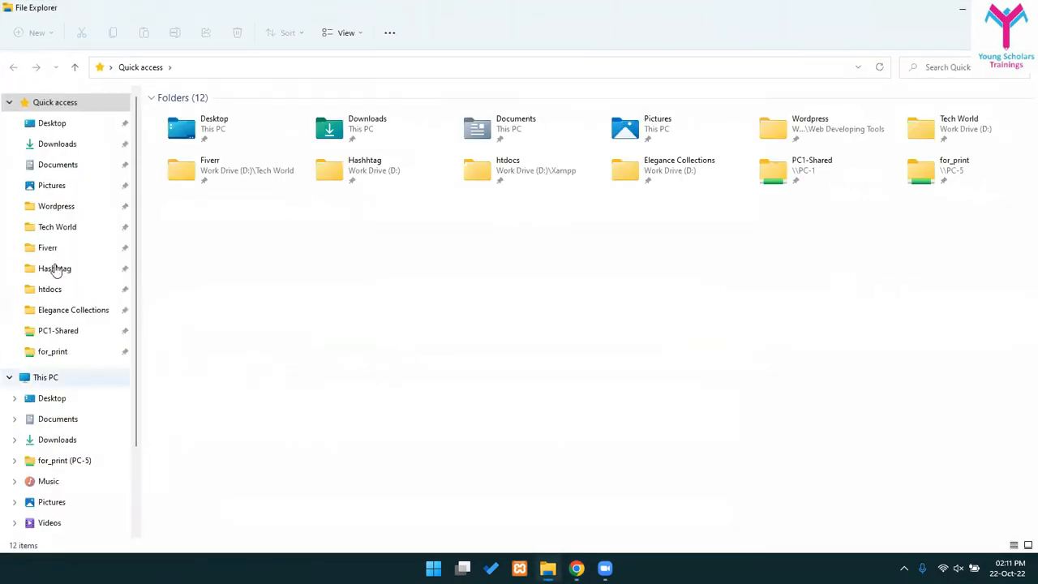
click(45, 294)
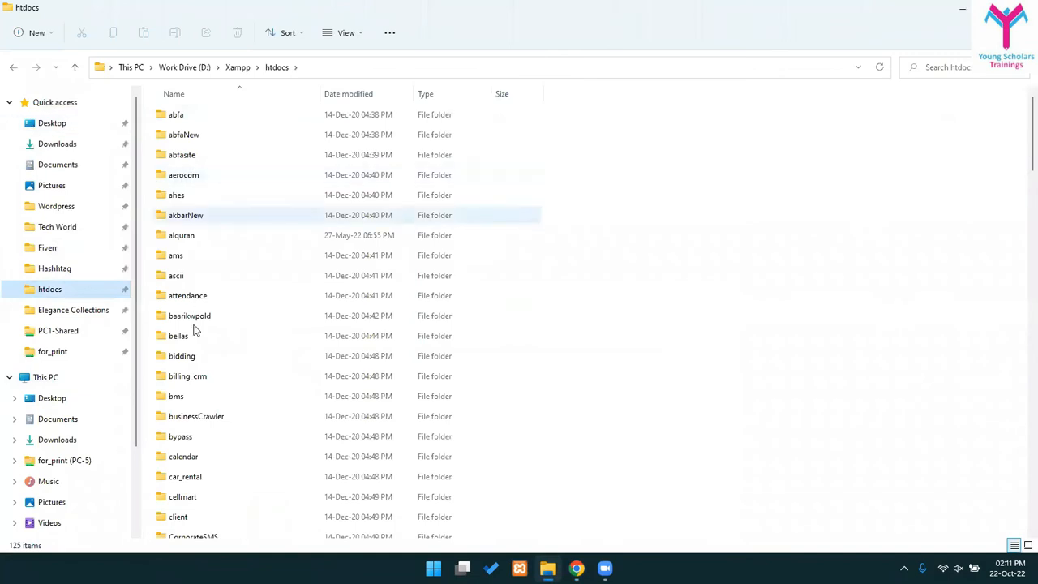
click(195, 235)
key(w)
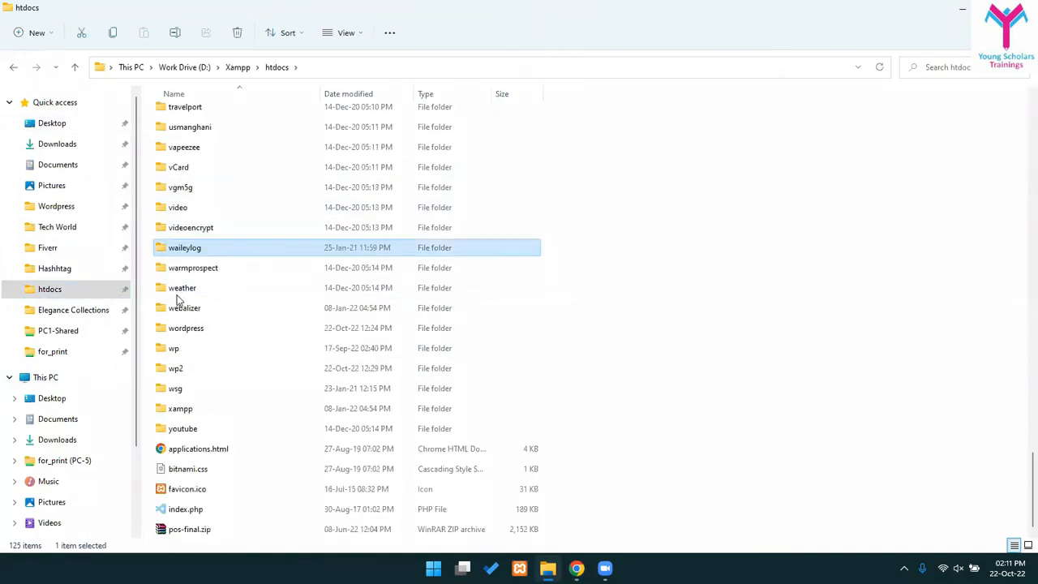
double_click(186, 327)
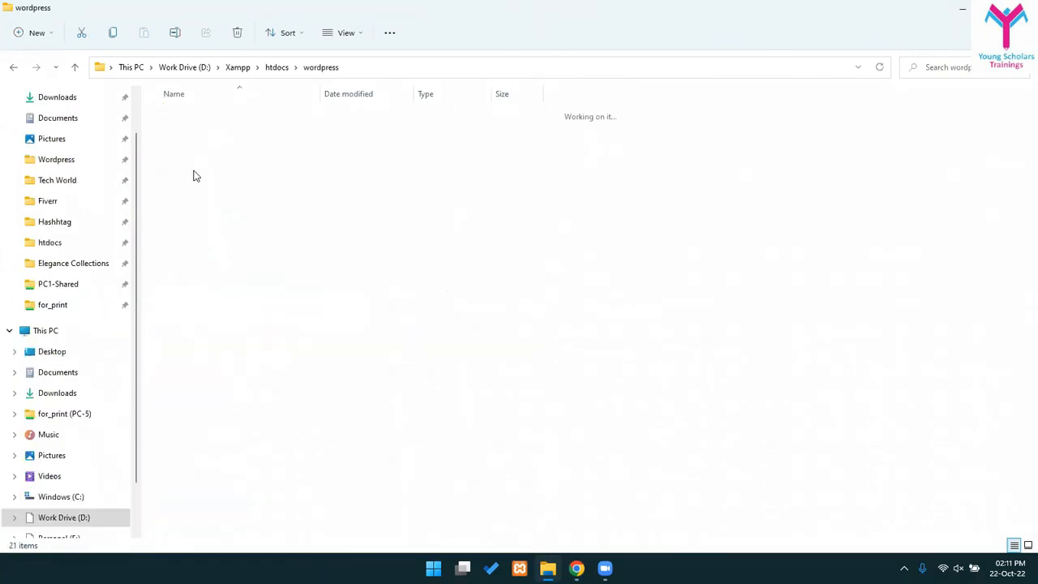
double_click(192, 134)
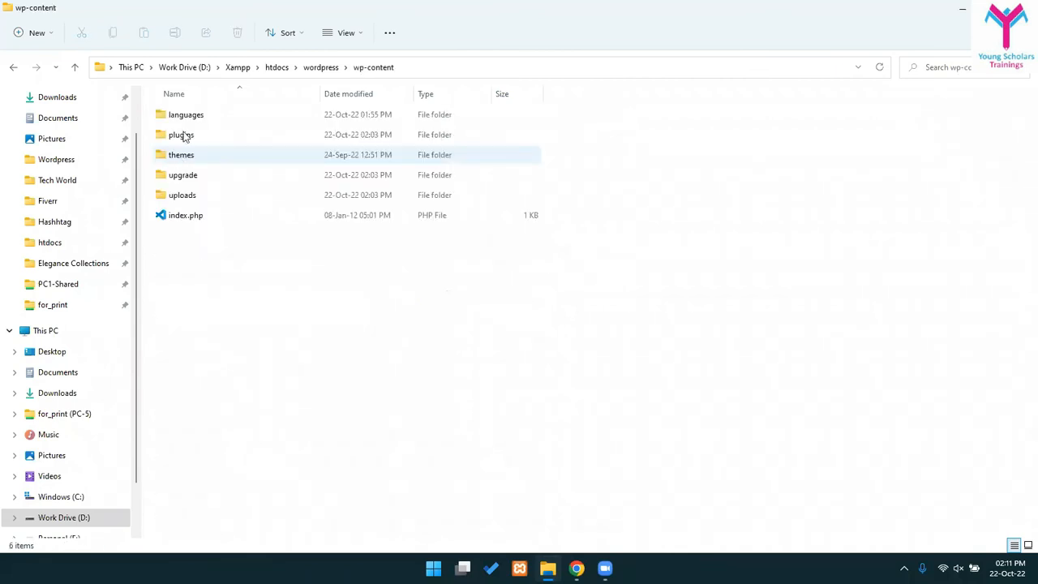
double_click(180, 196)
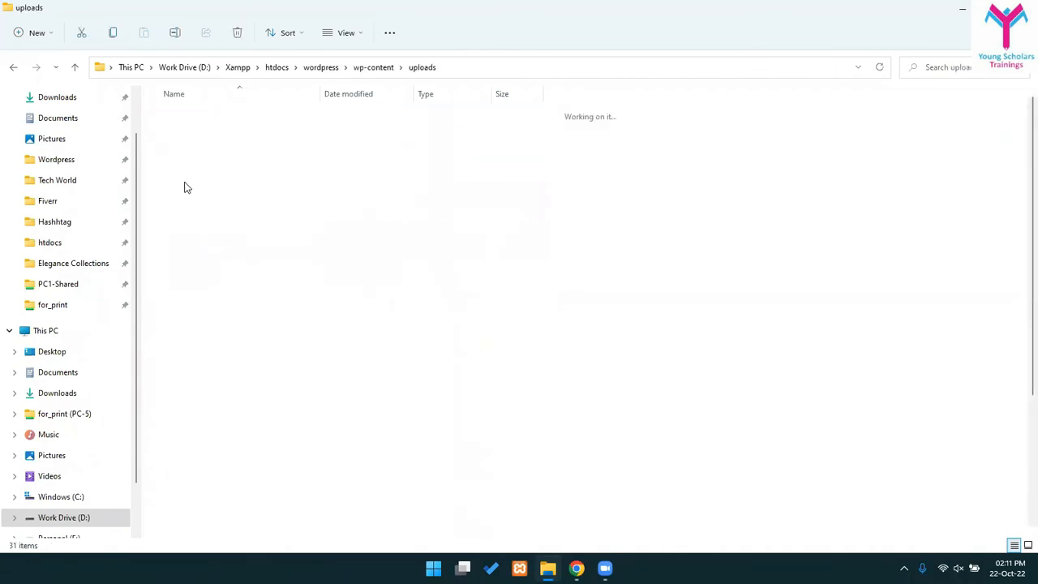
double_click(185, 334)
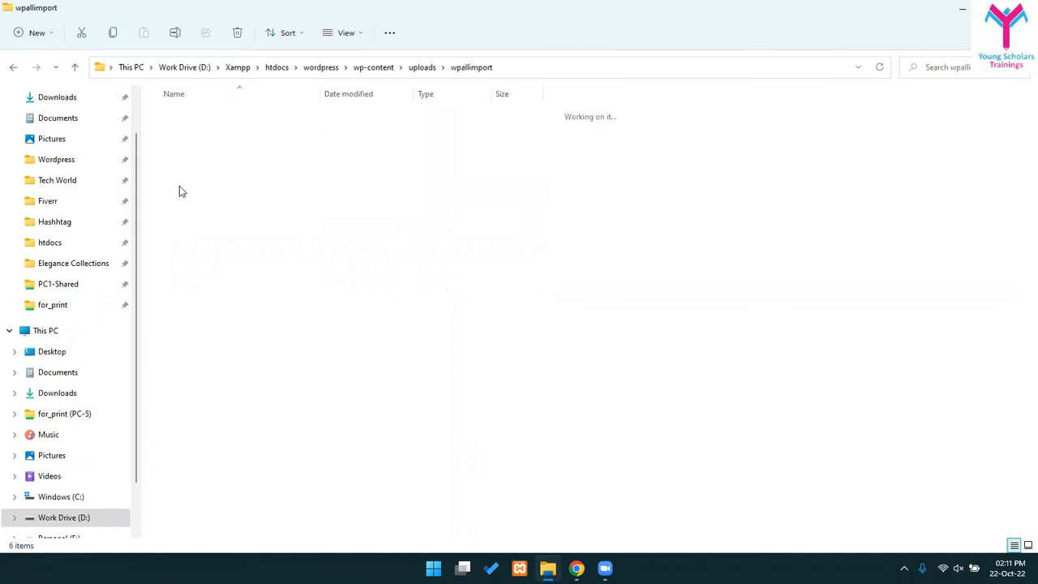
double_click(176, 116)
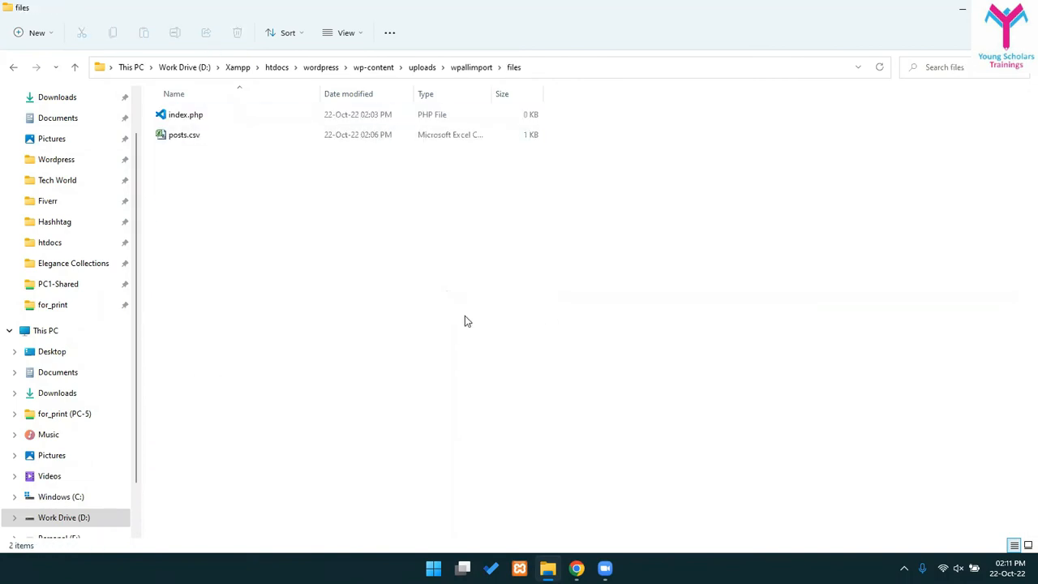
- Compare the folder's index.php and posts.csv with the image settings, then open Plugins > Add New in a new tab
key(alt+Tab)
scroll(239, 304, up, 3)
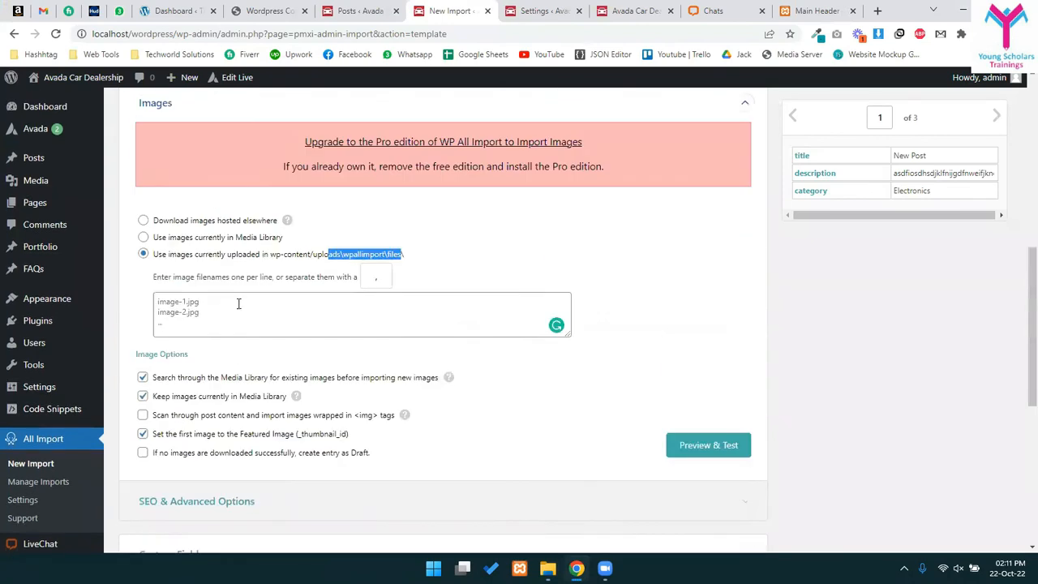
click(159, 319)
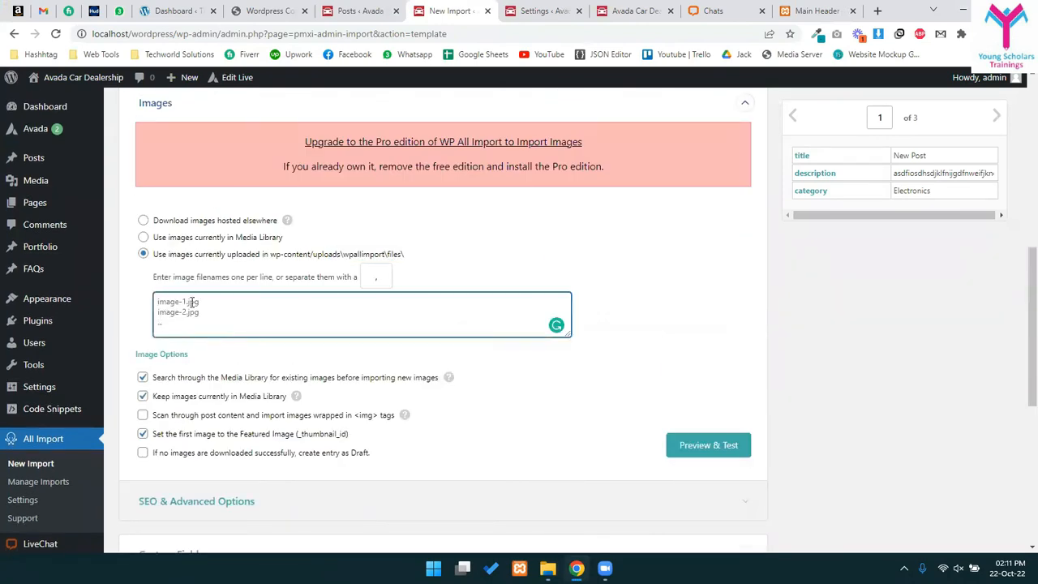
key(alt+Tab)
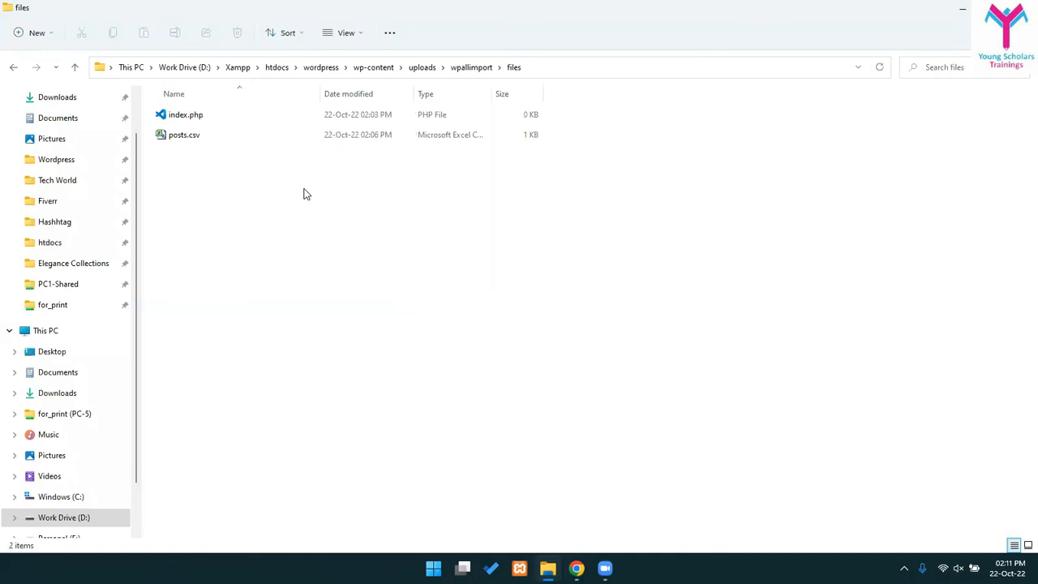
key(alt+Tab)
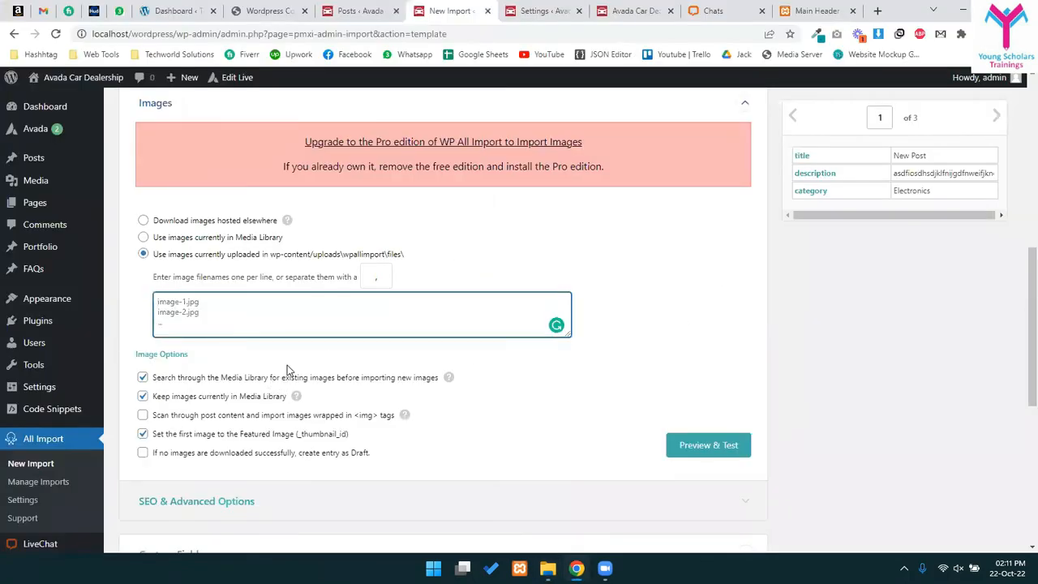
key(alt+Tab)
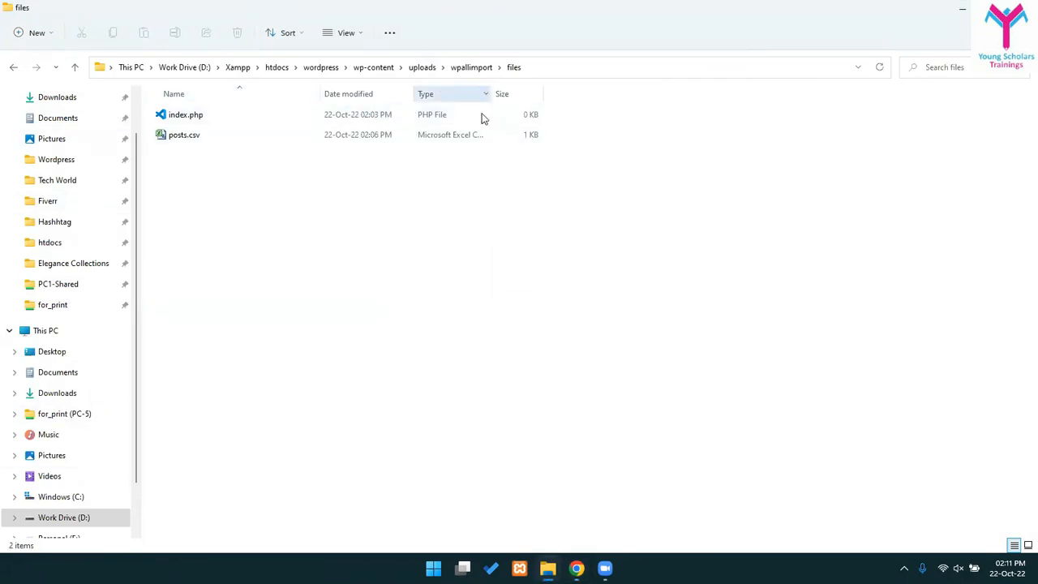
key(alt+Tab)
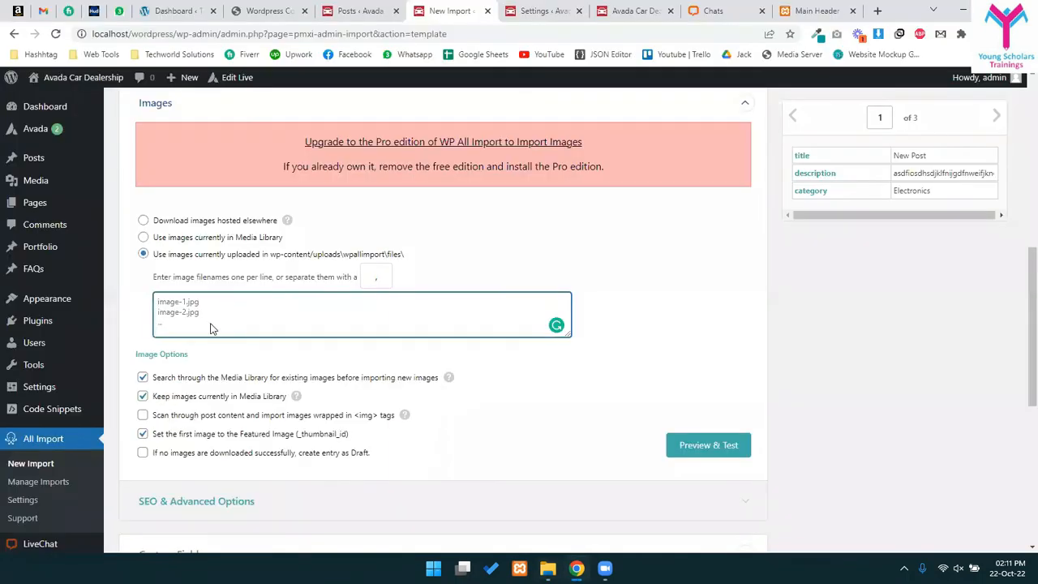
scroll(212, 329, down, 1)
mouse_move(37, 288)
middle_click(155, 308)
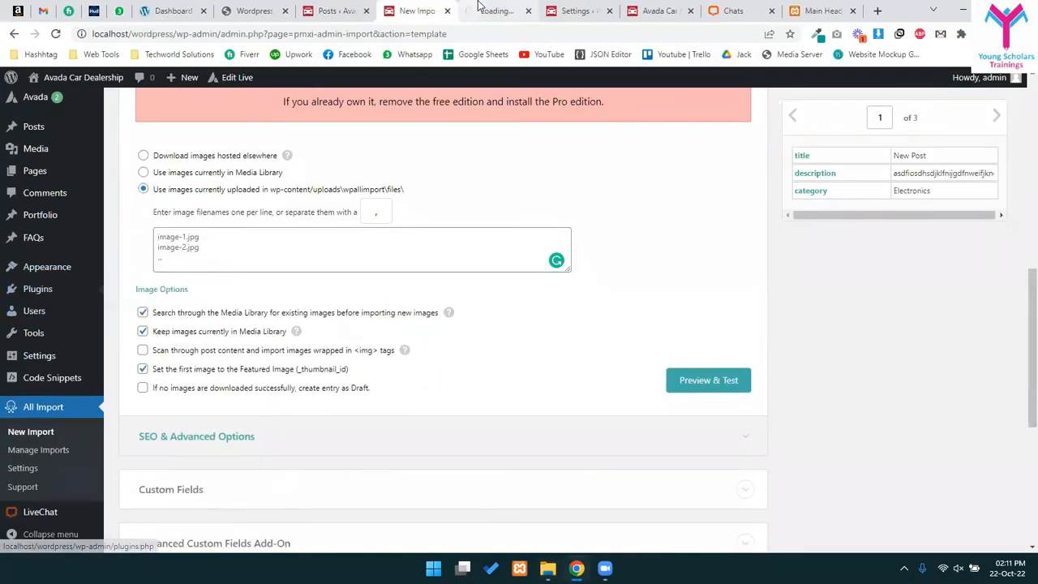
- Search plugins for 'wp file manager' and install the File Manager plugin
click(480, 10)
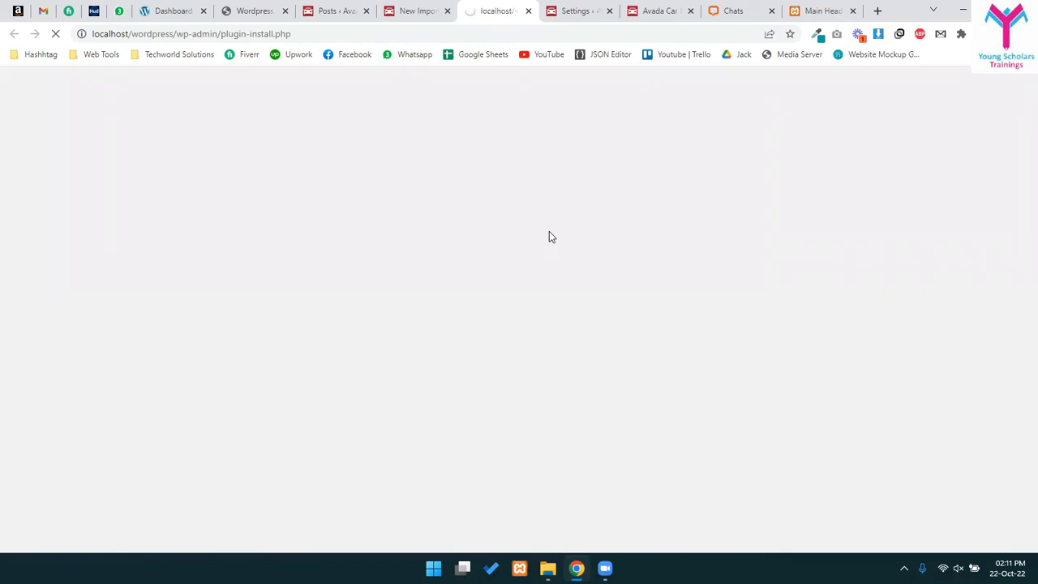
click(895, 153)
text(wp file manager)
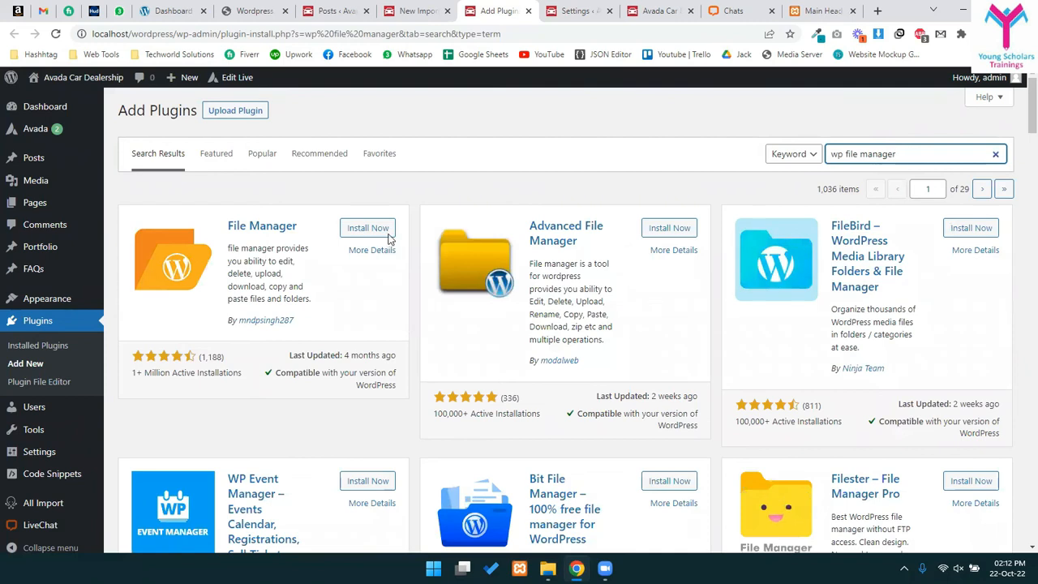
click(373, 229)
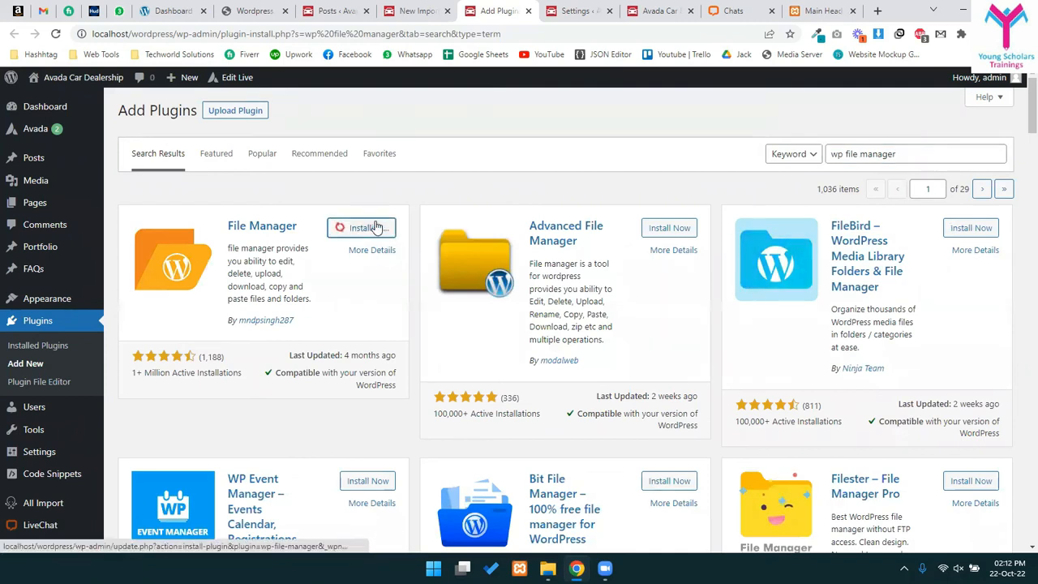
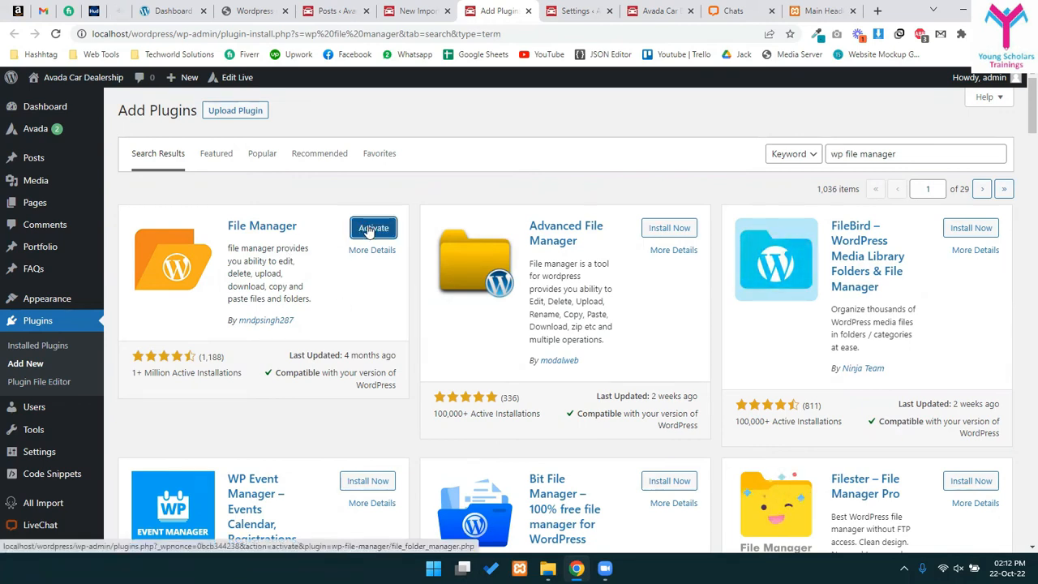
- Activate the File Manager plugin and go to its WP File Manager page
click(371, 228)
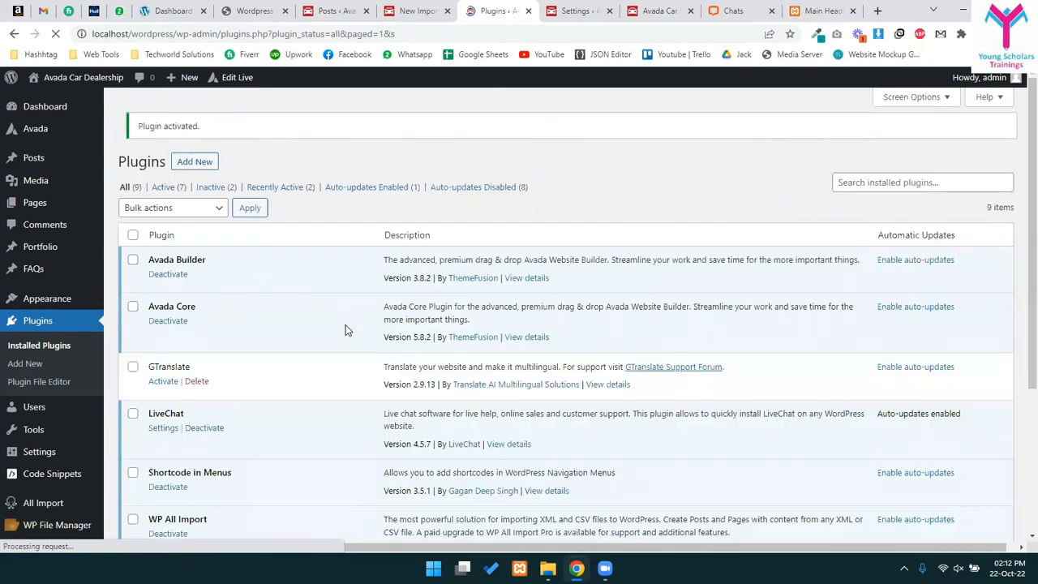
scroll(398, 303, down, 1)
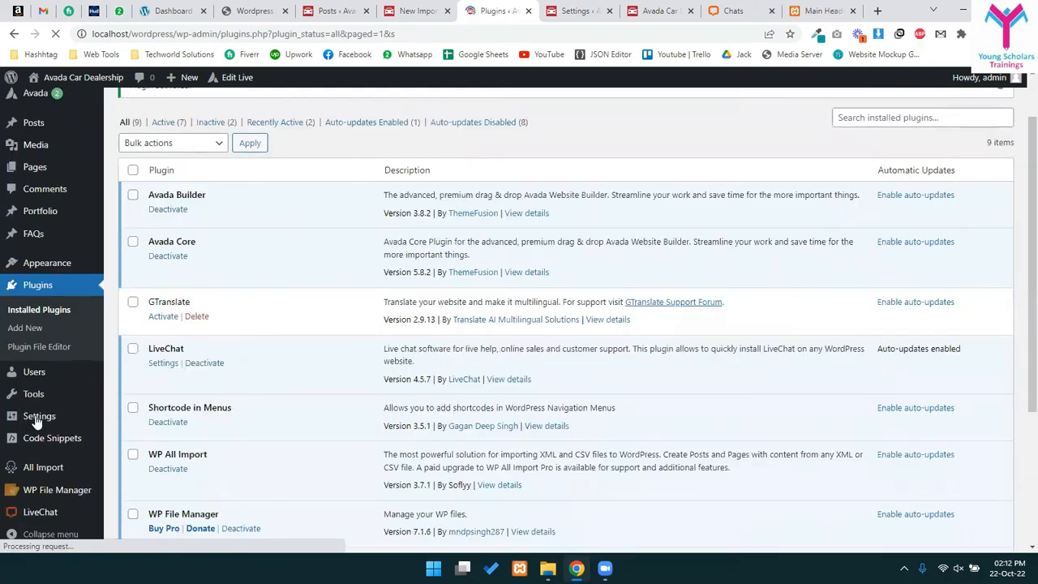
click(29, 491)
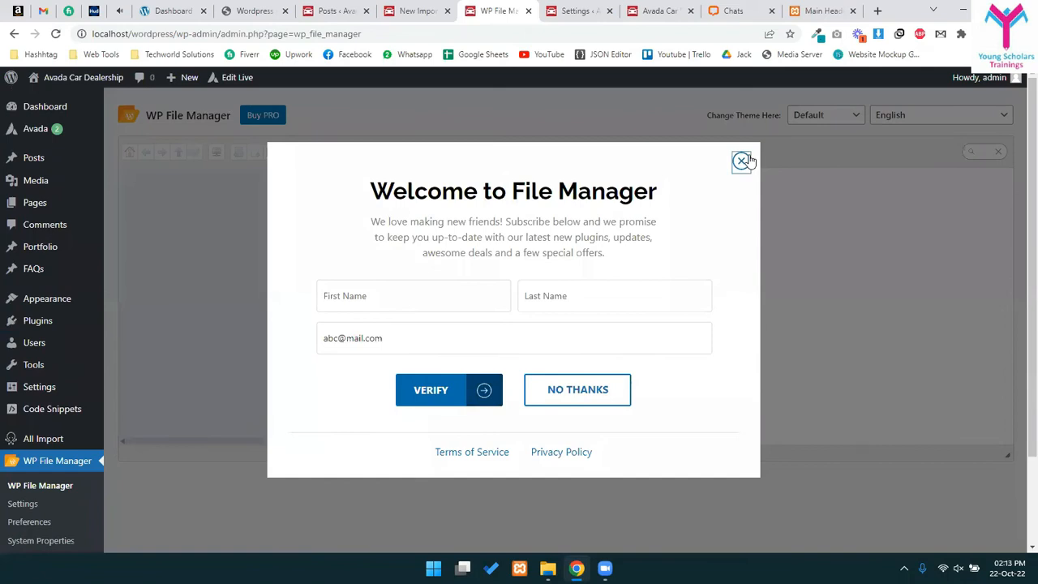
- Dismiss the welcome popup and browse to wp-content/uploads/wpallimport/files, which holds posts.csv
click(741, 160)
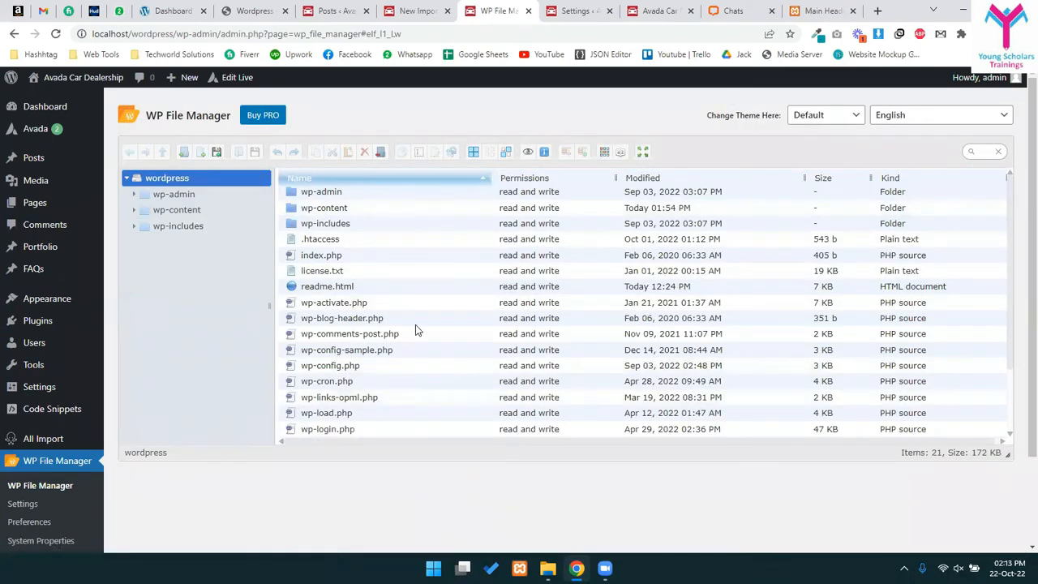
click(302, 209)
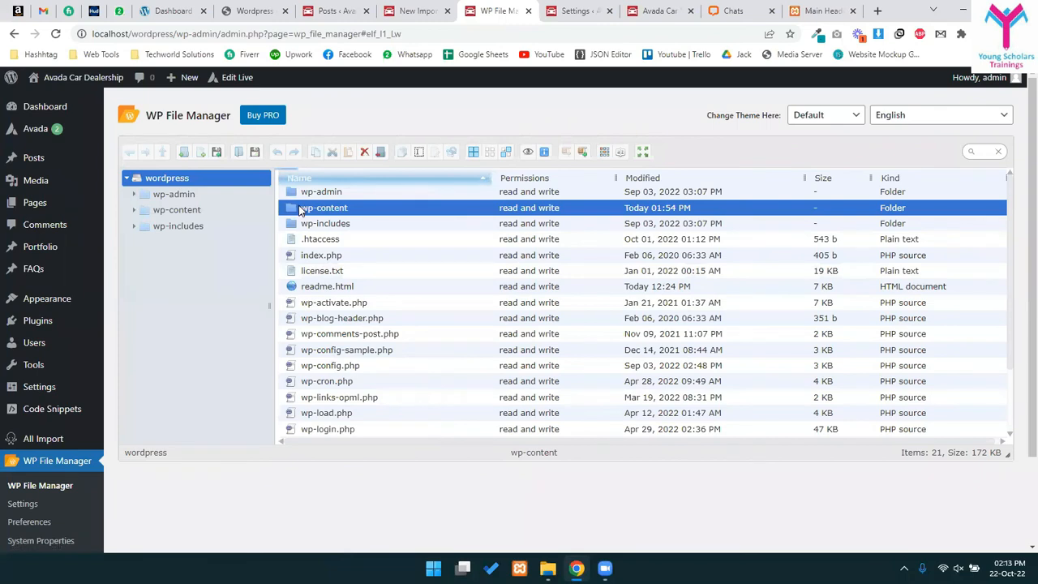
double_click(302, 209)
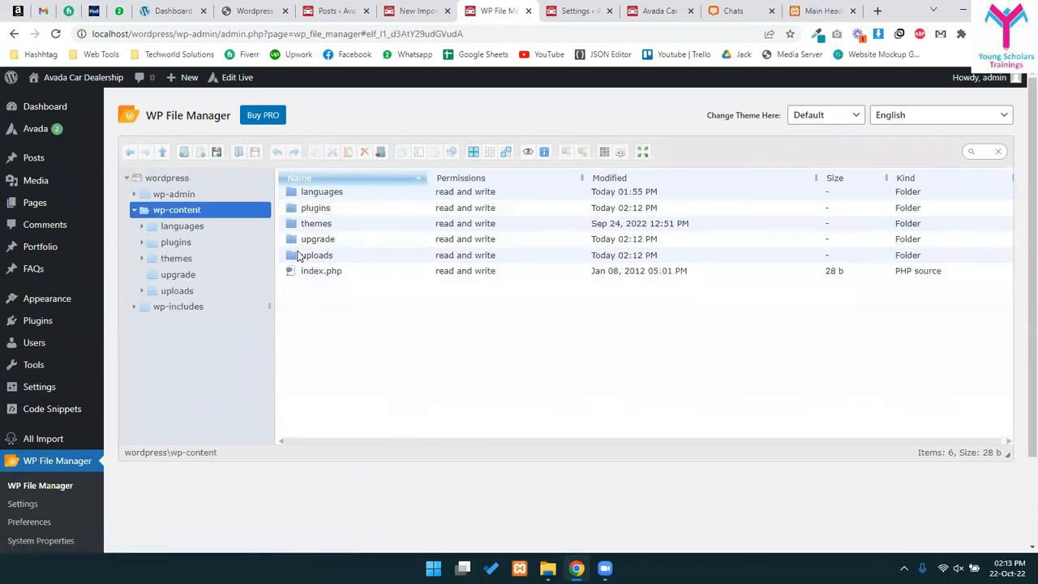
click(286, 357)
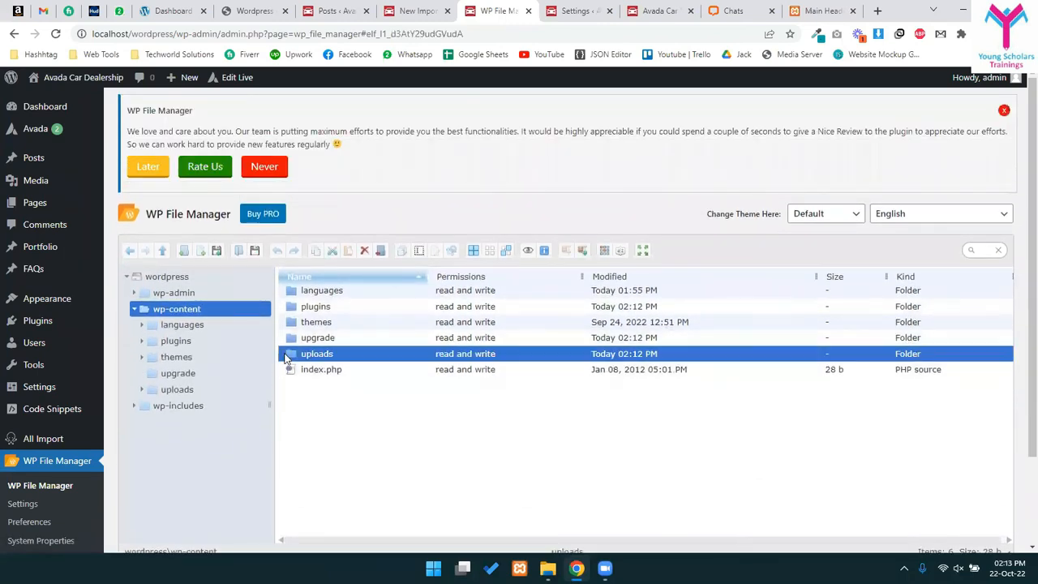
key(Return)
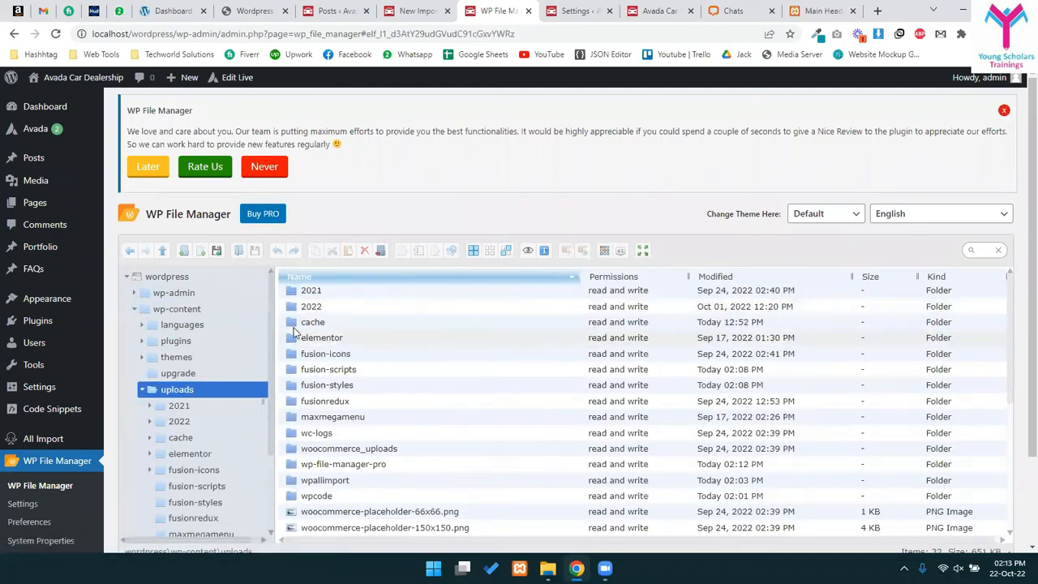
click(289, 480)
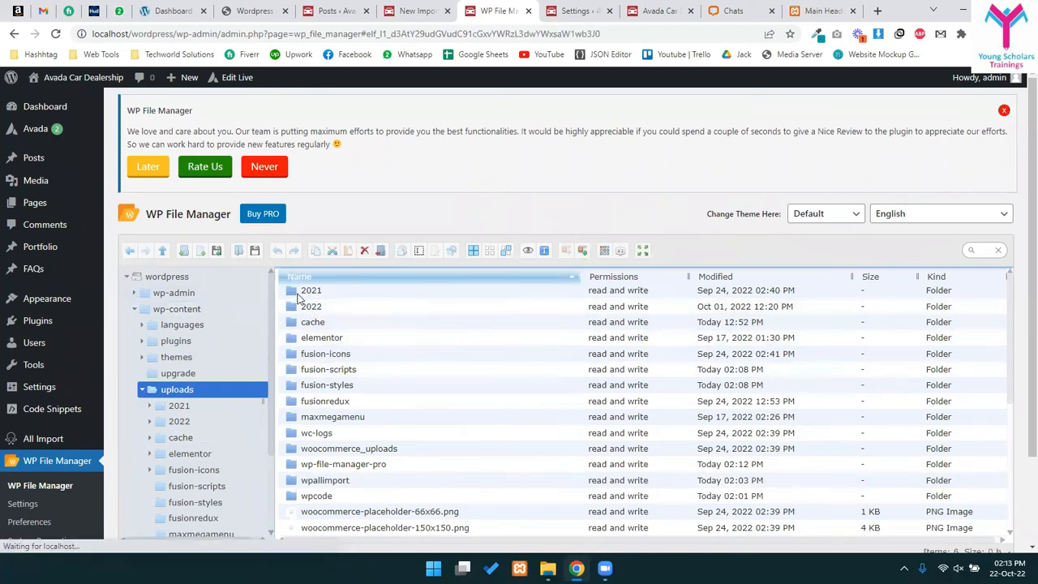
click(294, 293)
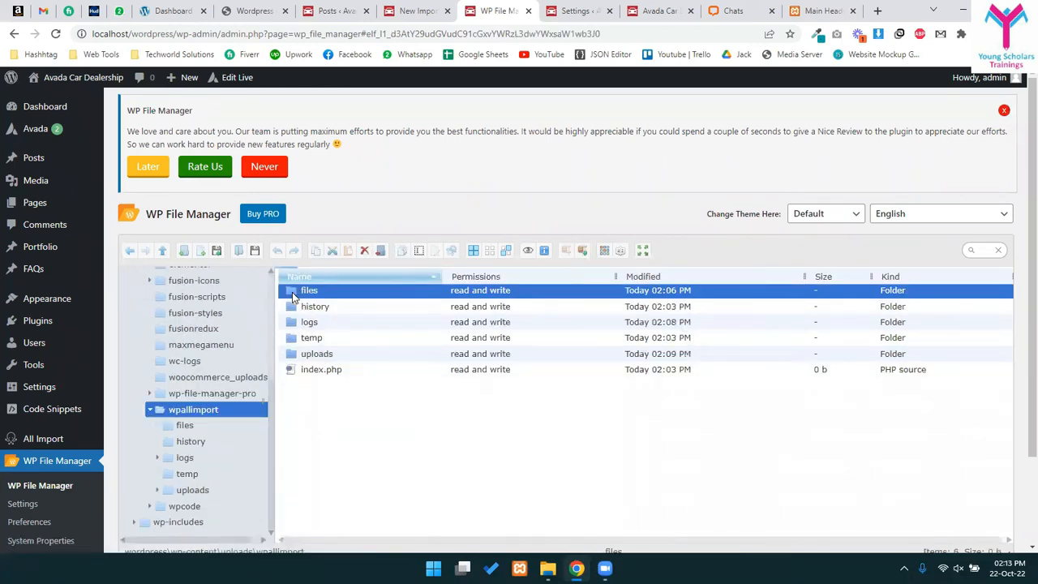
double_click(293, 293)
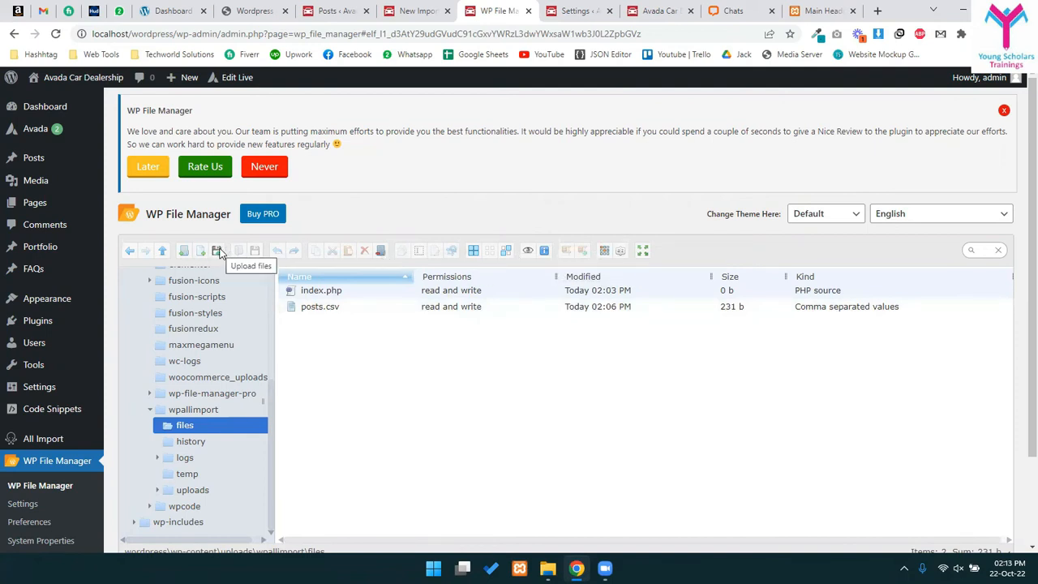
click(218, 251)
click(503, 419)
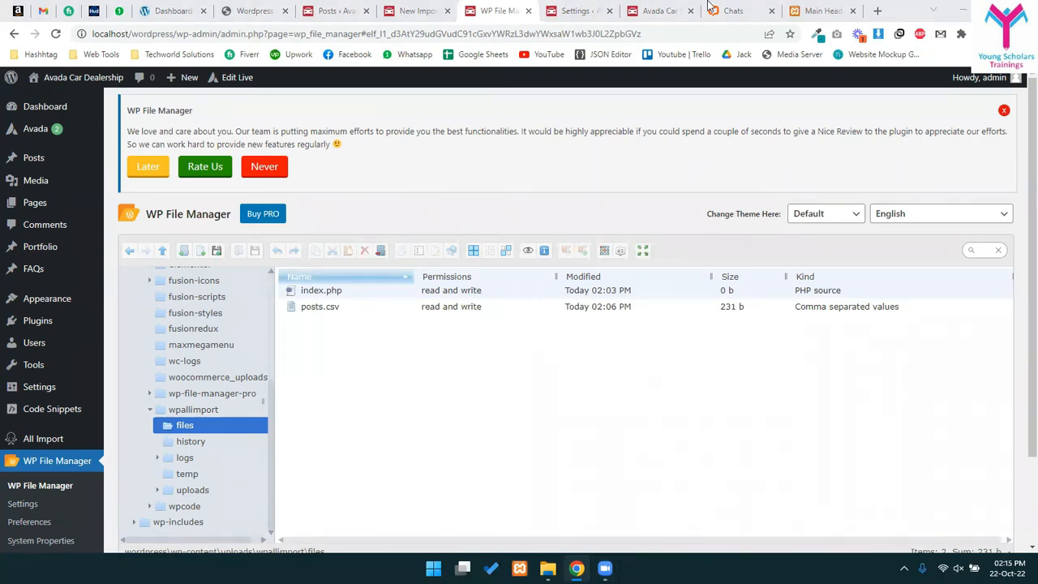
- Review Session 5's Page/Speed Optimization topics in the course outline PDF, then glance at Posts
click(253, 11)
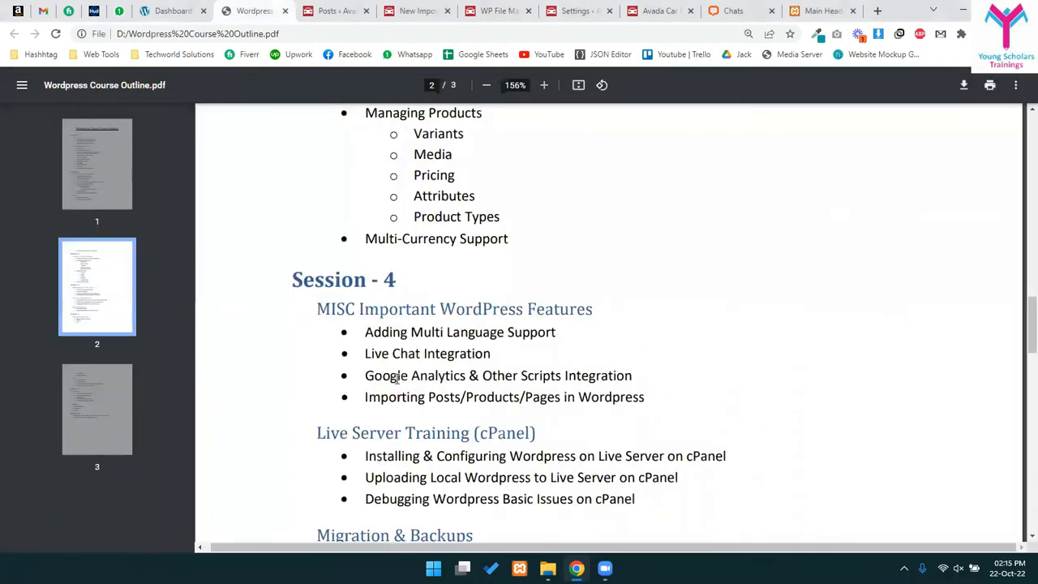
scroll(397, 375, down, 2)
drag(381, 333, 560, 333)
scroll(538, 349, down, 1)
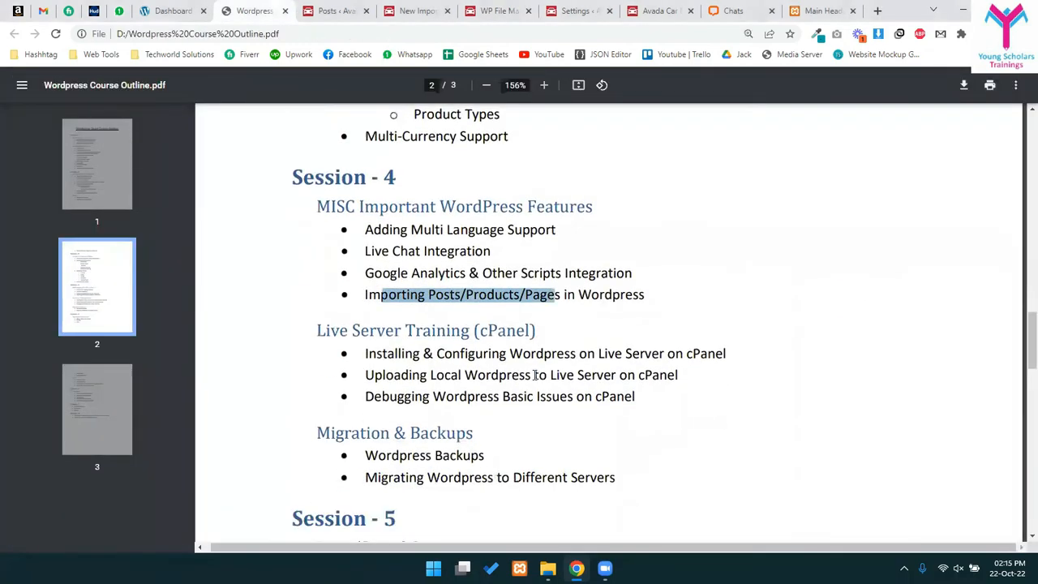
scroll(535, 374, down, 1)
click(352, 273)
drag(327, 238, 514, 385)
scroll(514, 382, down, 2)
drag(336, 326, 510, 344)
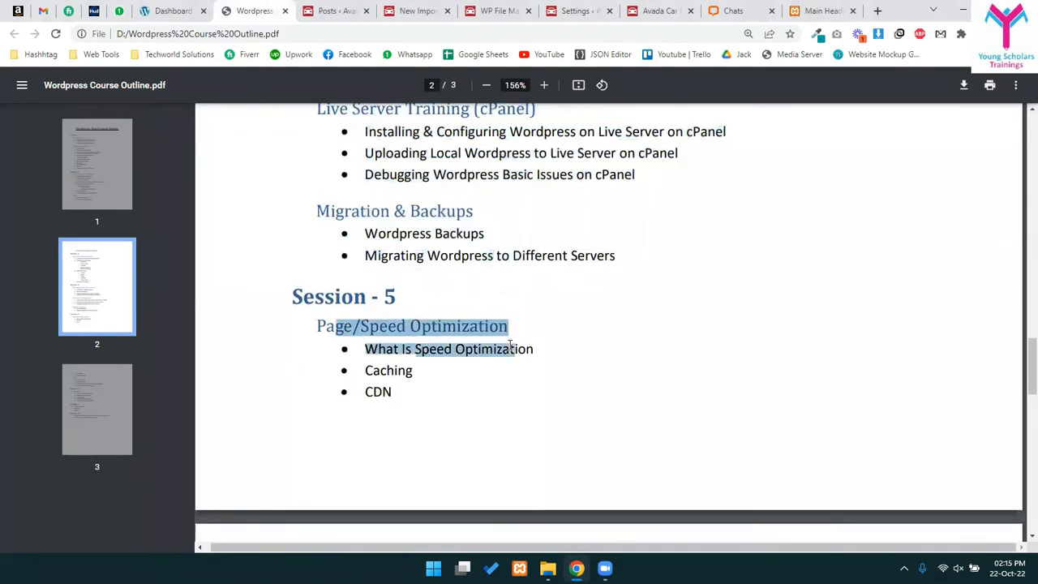
click(442, 402)
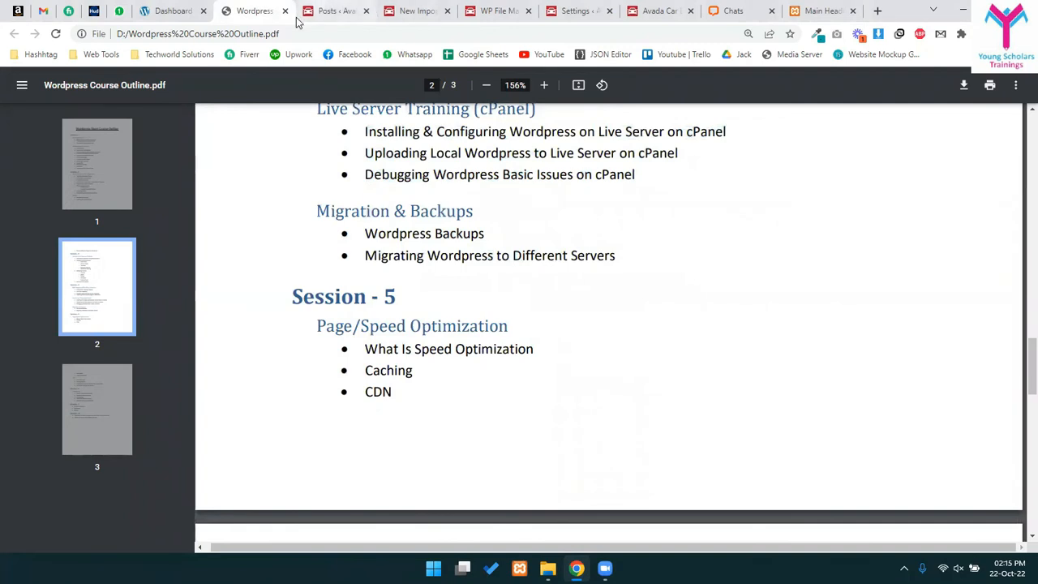
click(331, 11)
mouse_move(29, 406)
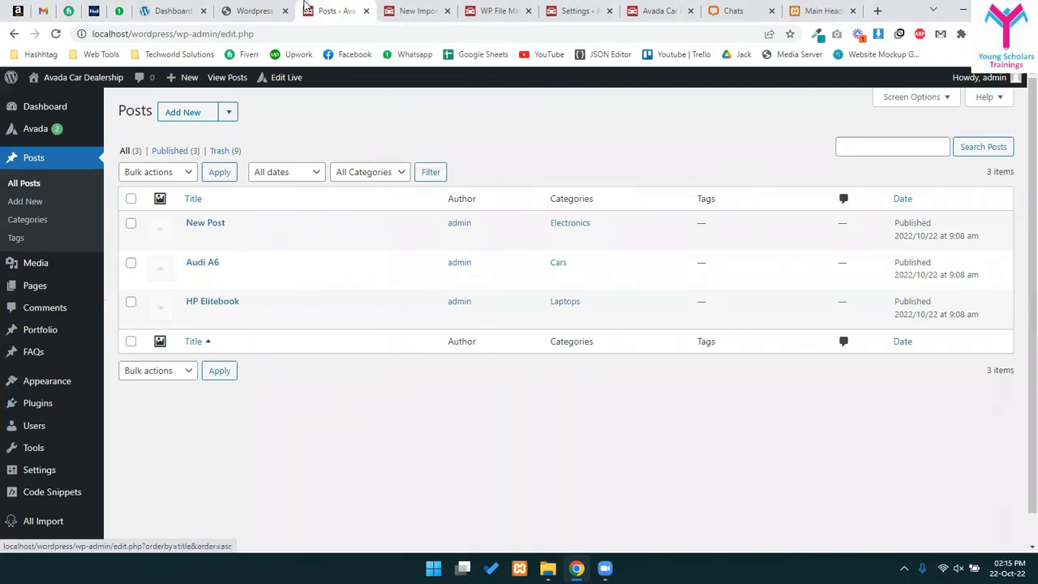
- Point out the CDN, Minification and Image Optimization topics, then return to the WordPress Posts list
click(272, 10)
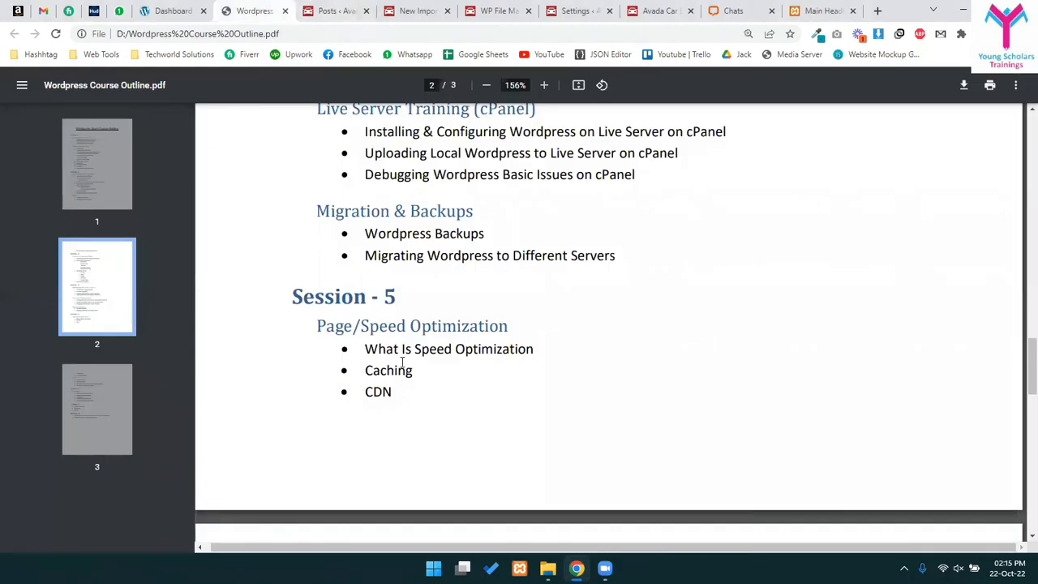
scroll(381, 341, down, 1)
double_click(379, 327)
scroll(420, 354, down, 3)
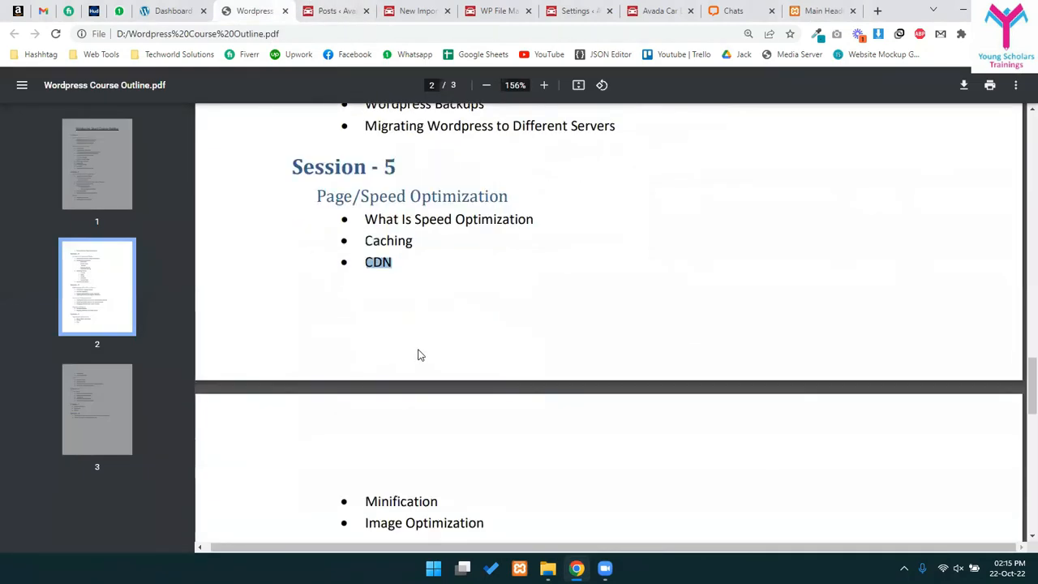
drag(364, 369, 400, 376)
drag(519, 389, 381, 393)
click(344, 381)
scroll(398, 395, up, 3)
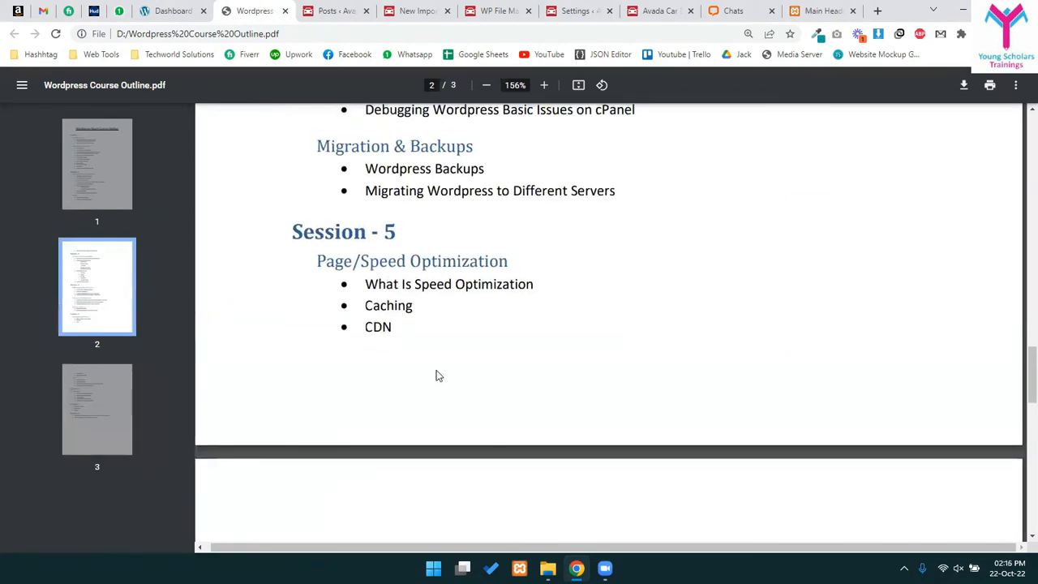
scroll(451, 370, down, 2)
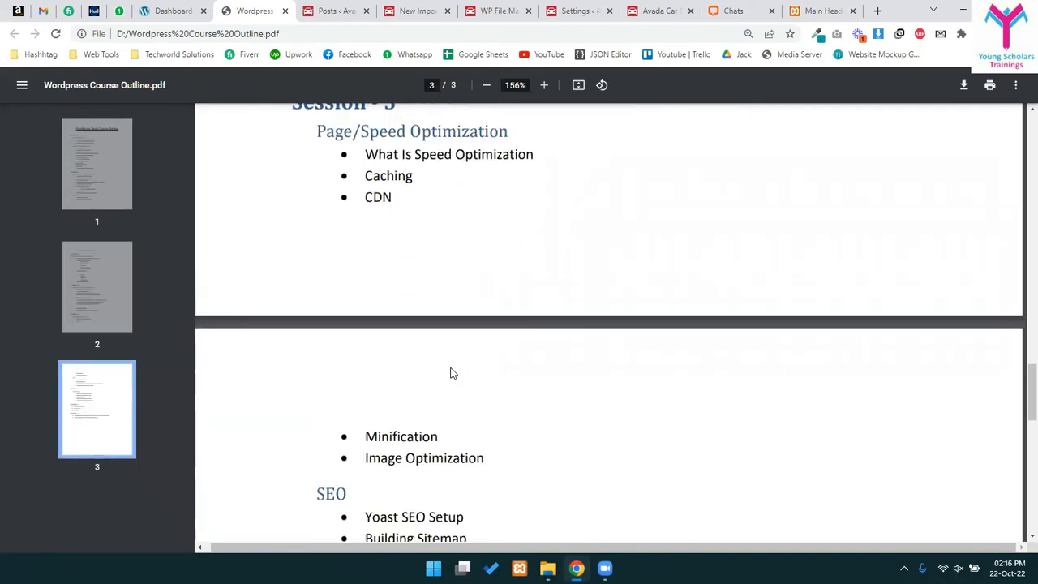
scroll(452, 373, down, 3)
scroll(448, 375, up, 3)
click(356, 6)
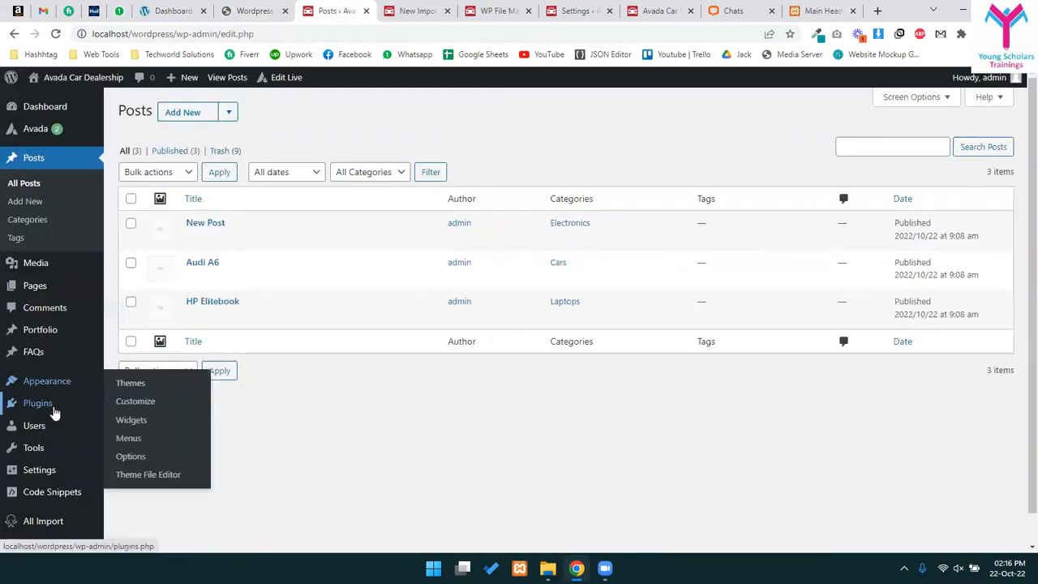
- Search plugins for 'litespeed', then install and activate LiteSpeed Cache 5.2.1
click(140, 427)
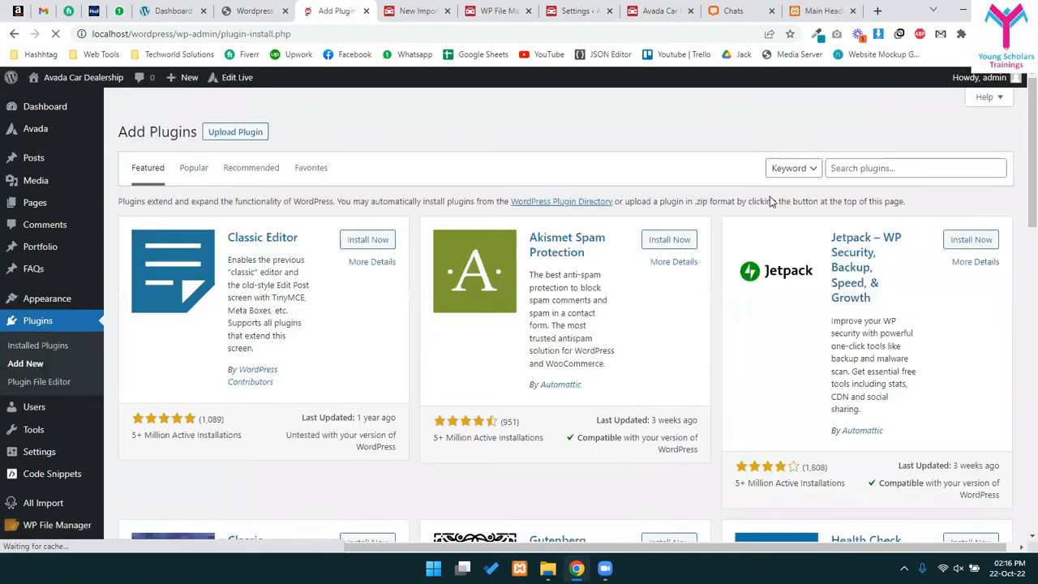
click(879, 154)
text(litespeed)
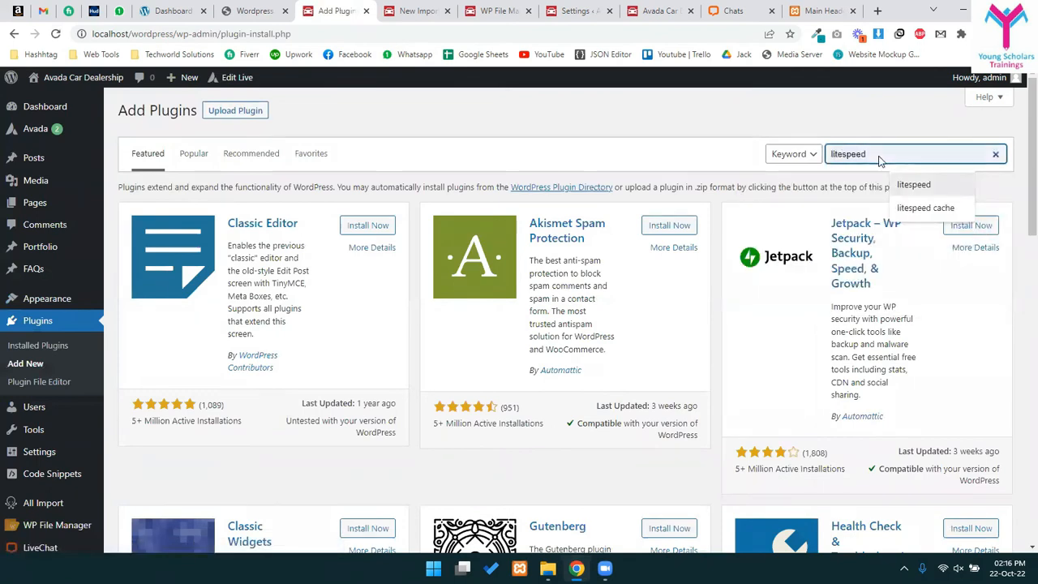
click(932, 192)
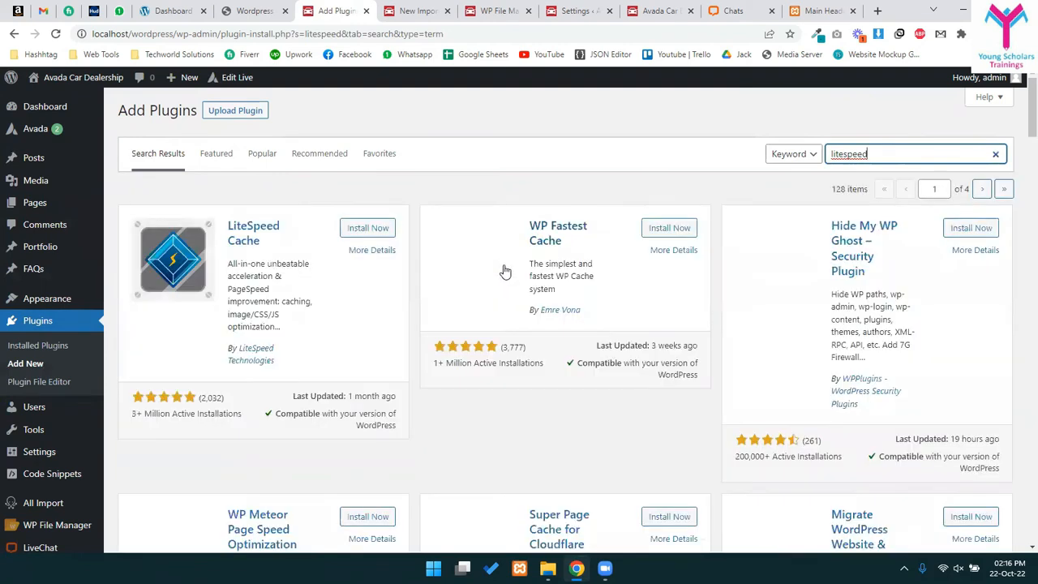
click(361, 227)
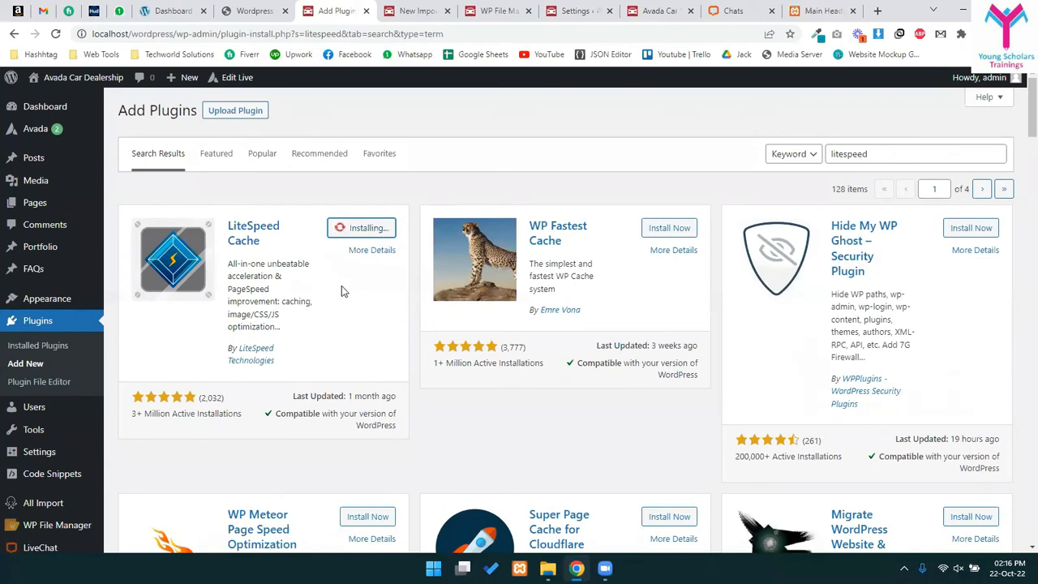
click(366, 236)
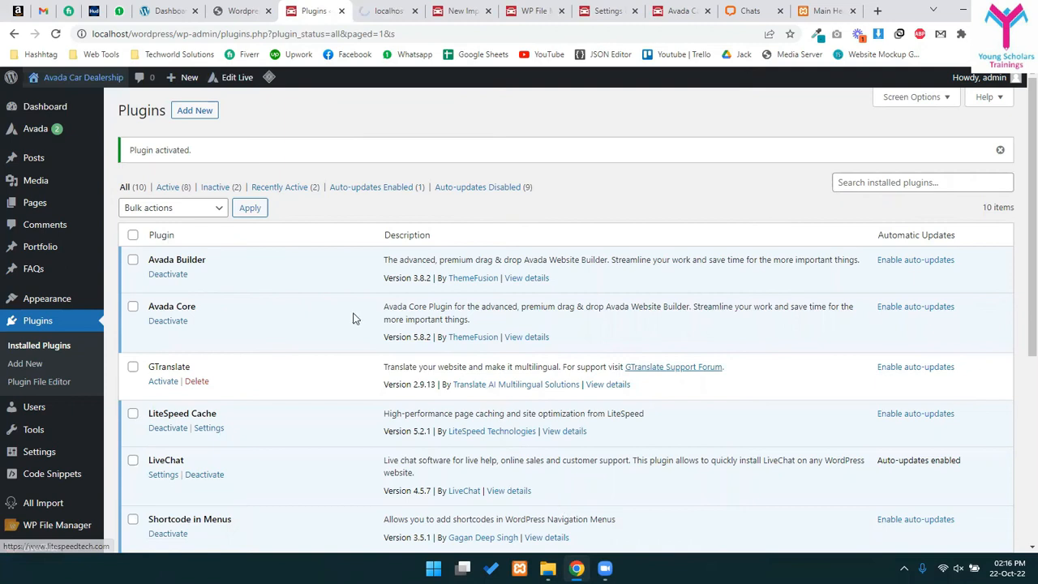
- Scroll through the Avada car dealer homepage, then return to the Plugins list showing LiteSpeed Cache
click(378, 8)
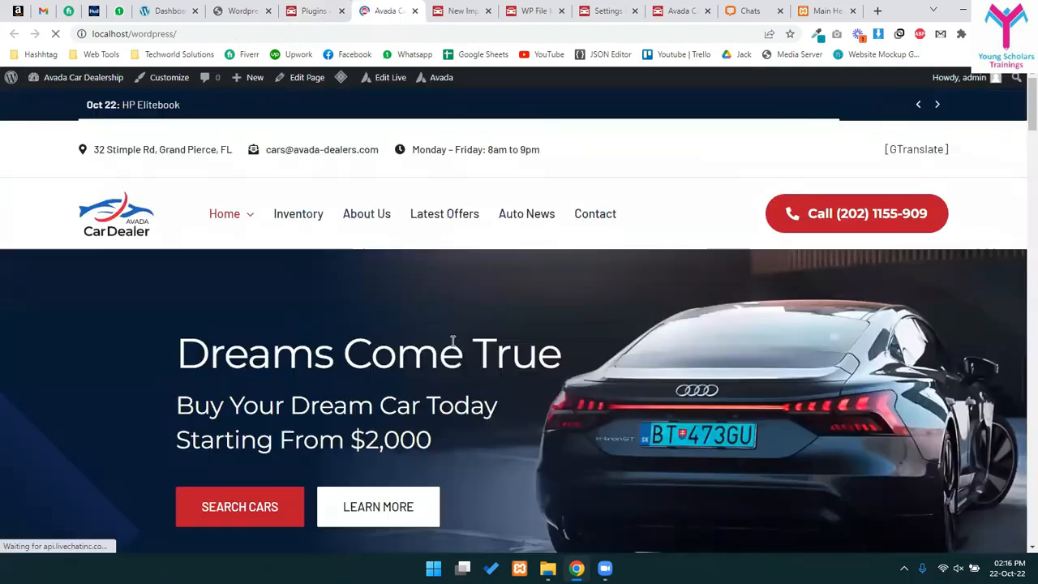
scroll(528, 221, down, 3)
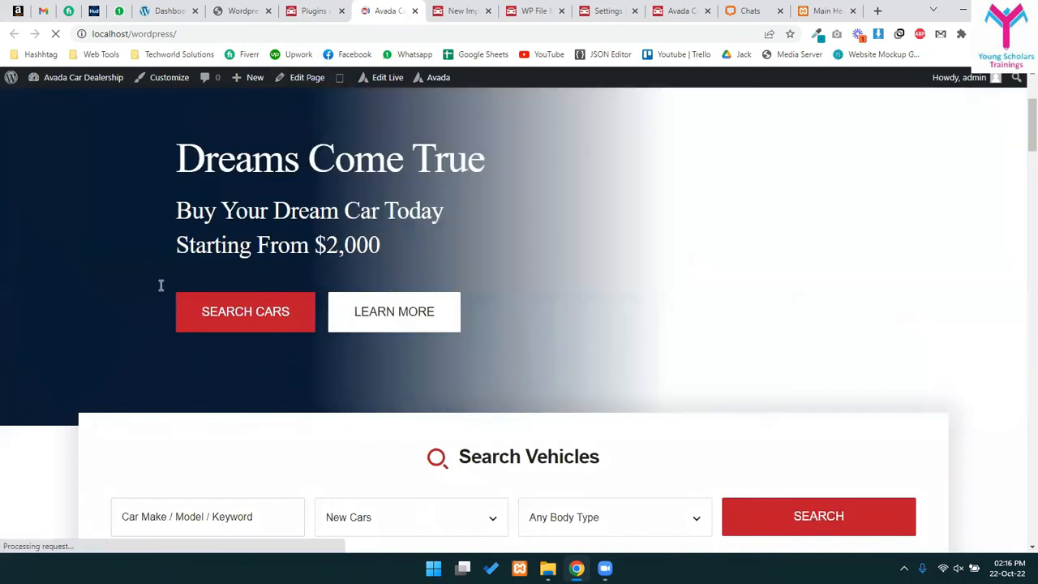
scroll(278, 385, up, 3)
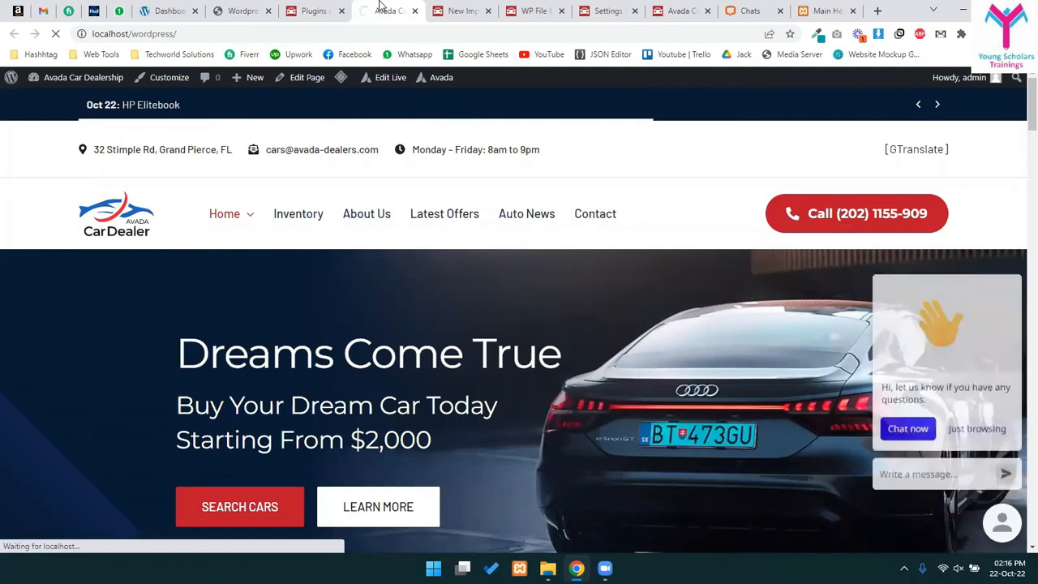
scroll(366, 379, down, 2)
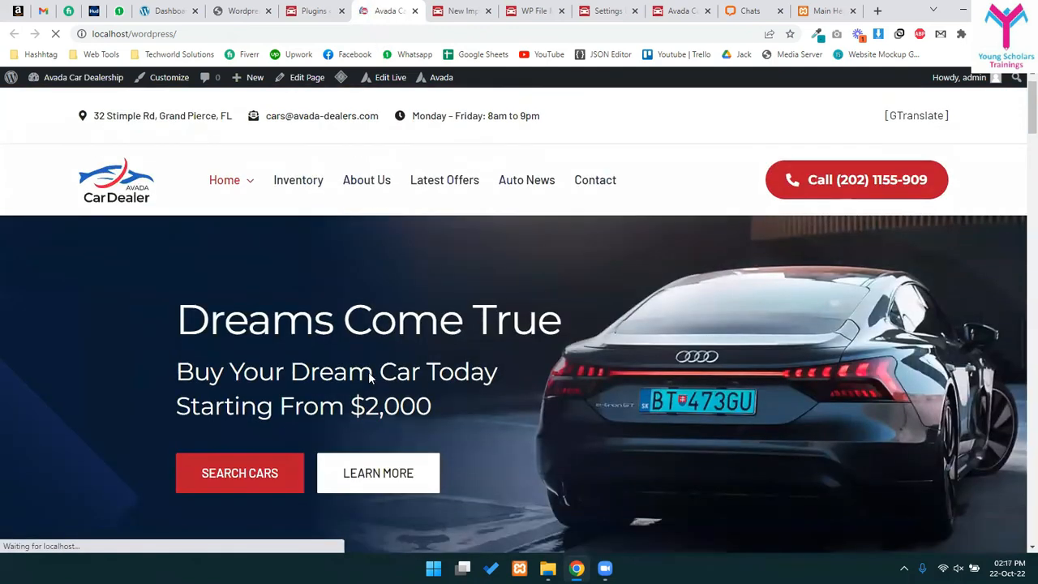
scroll(366, 379, up, 2)
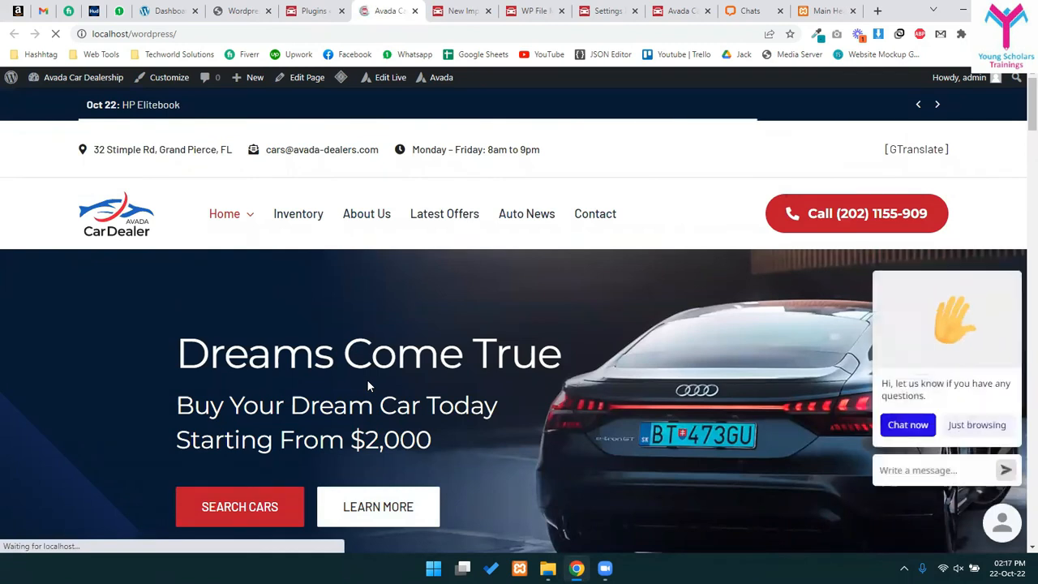
scroll(367, 378, down, 15)
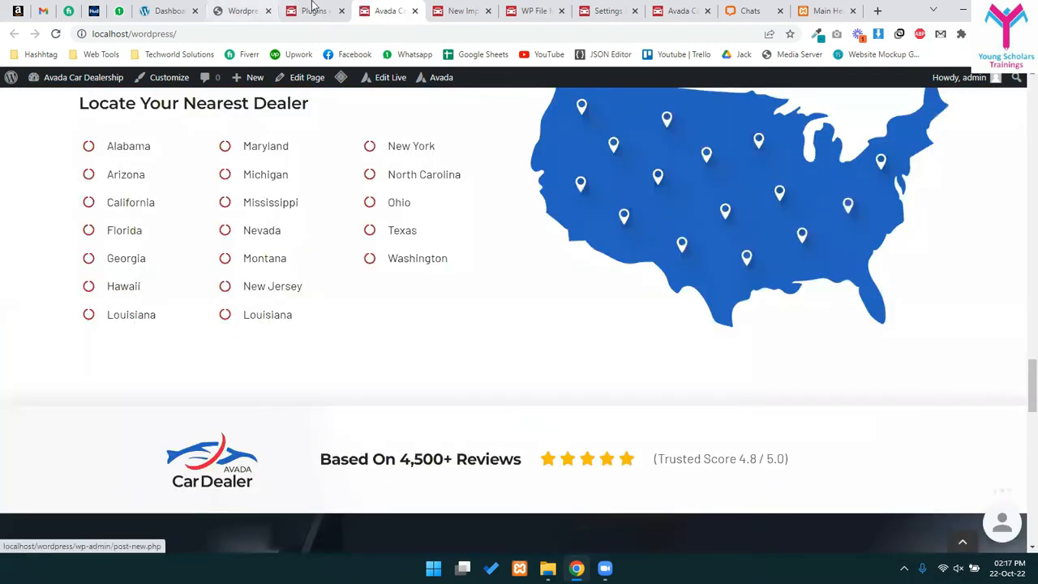
click(312, 11)
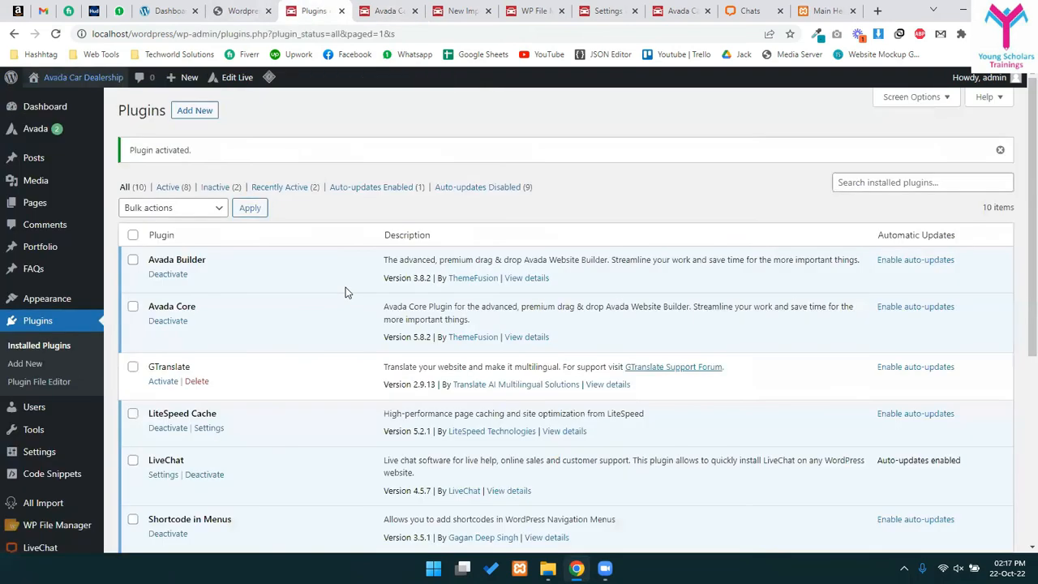
- Deactivate LiteSpeed Cache and search the plugin directory for 'wp fastest cache'
scroll(171, 172, down, 3)
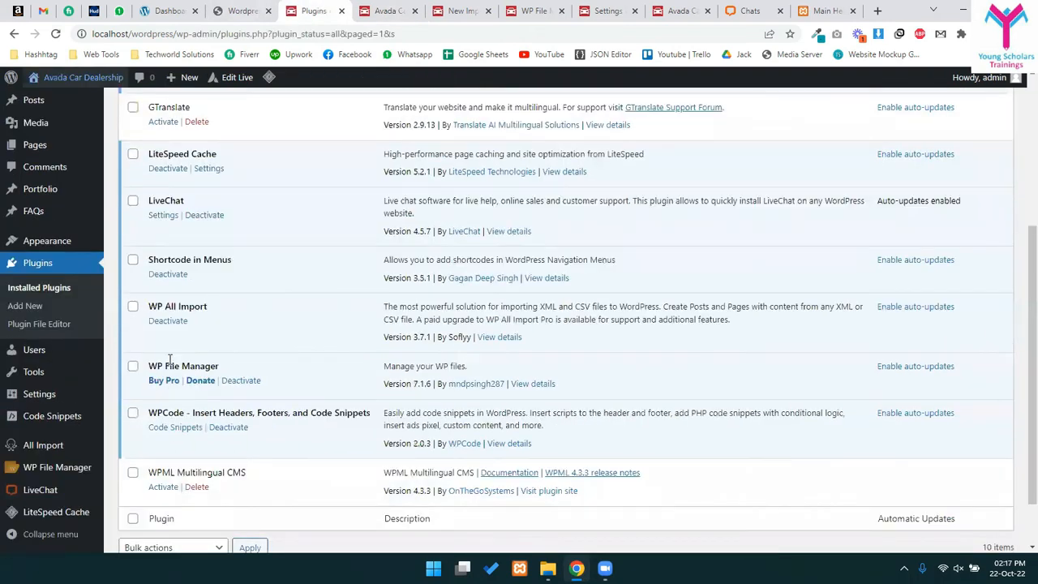
click(168, 169)
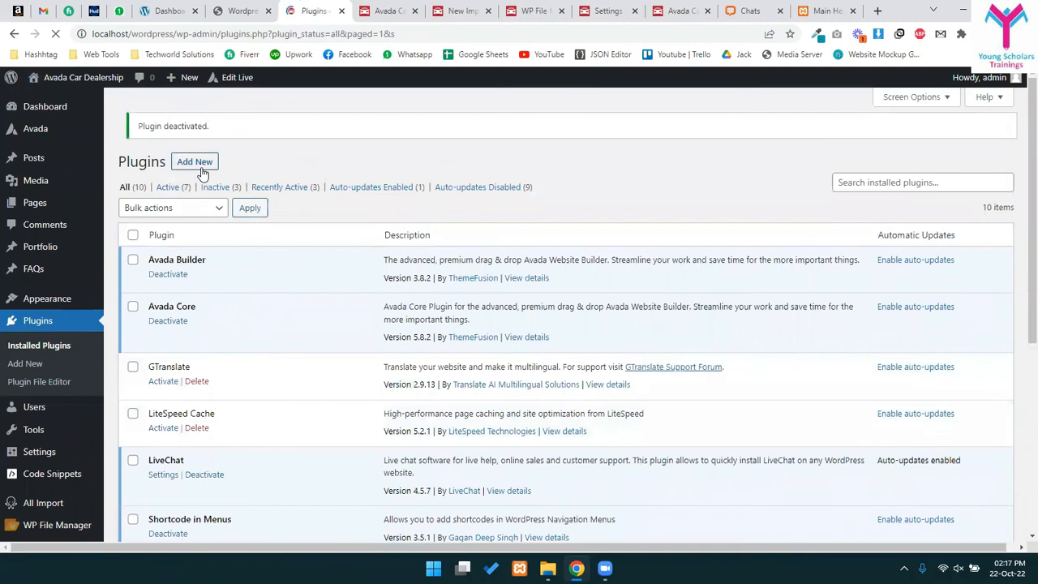
click(203, 169)
click(870, 154)
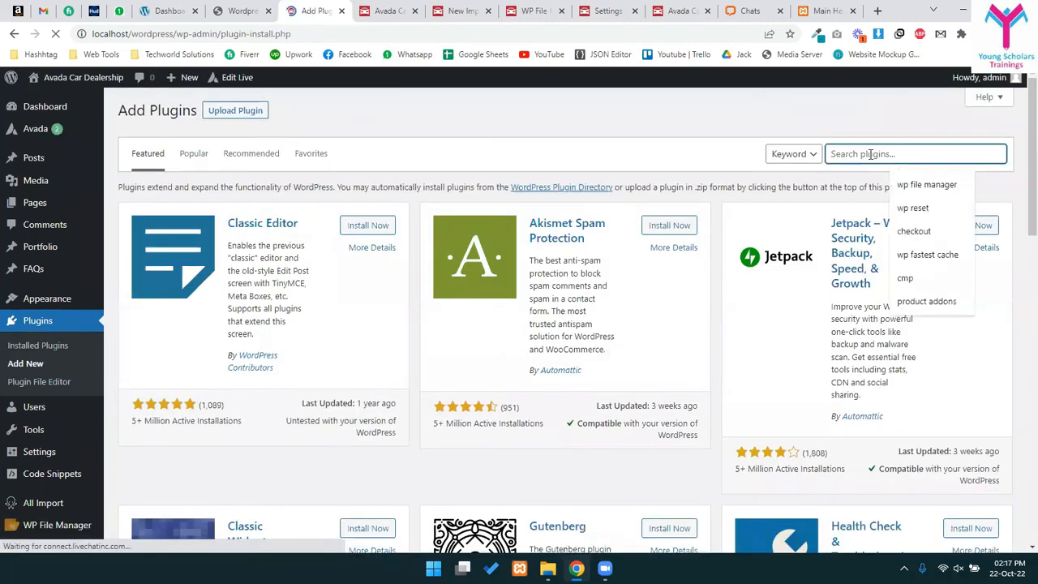
text(wp fastest cache)
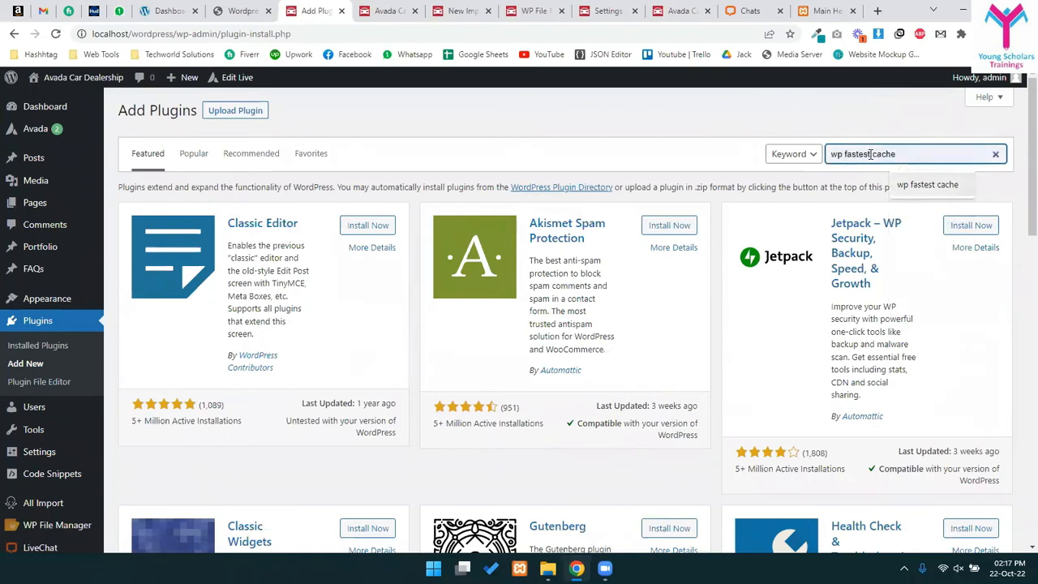
key(Return)
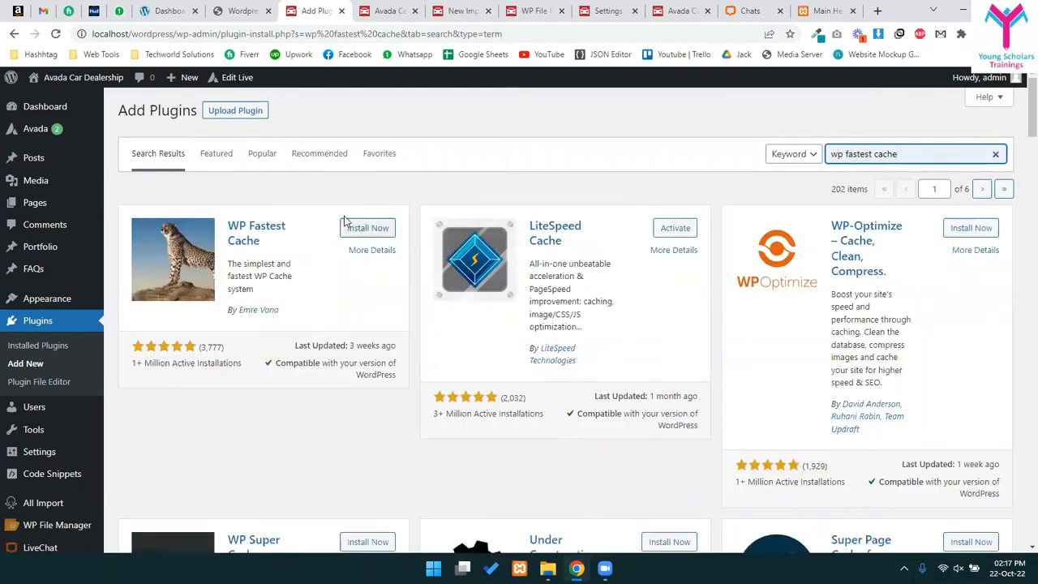
- Install and activate WP Fastest Cache 1.0.6, bringing up its Options page
click(353, 229)
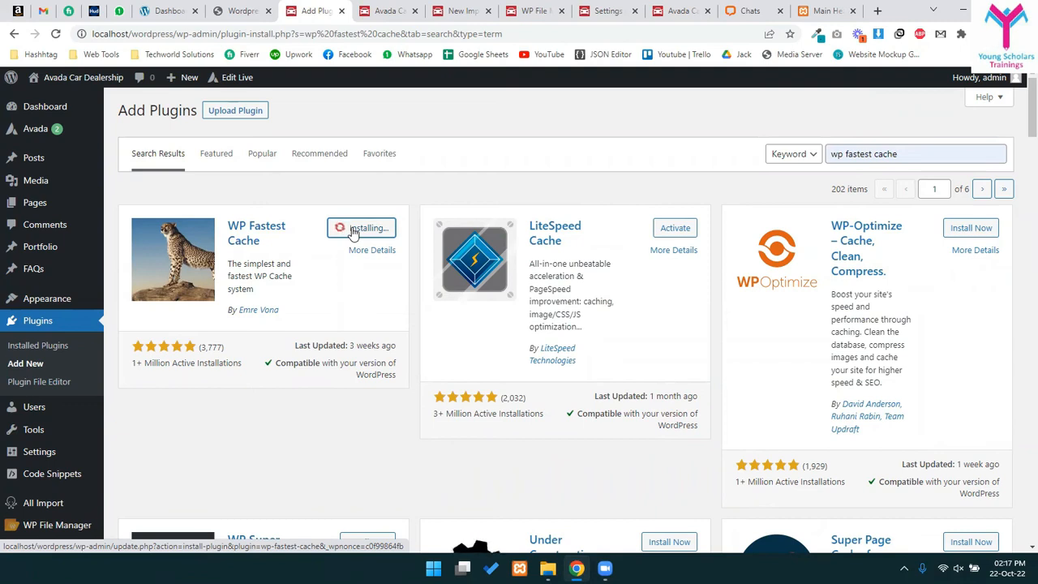
click(355, 232)
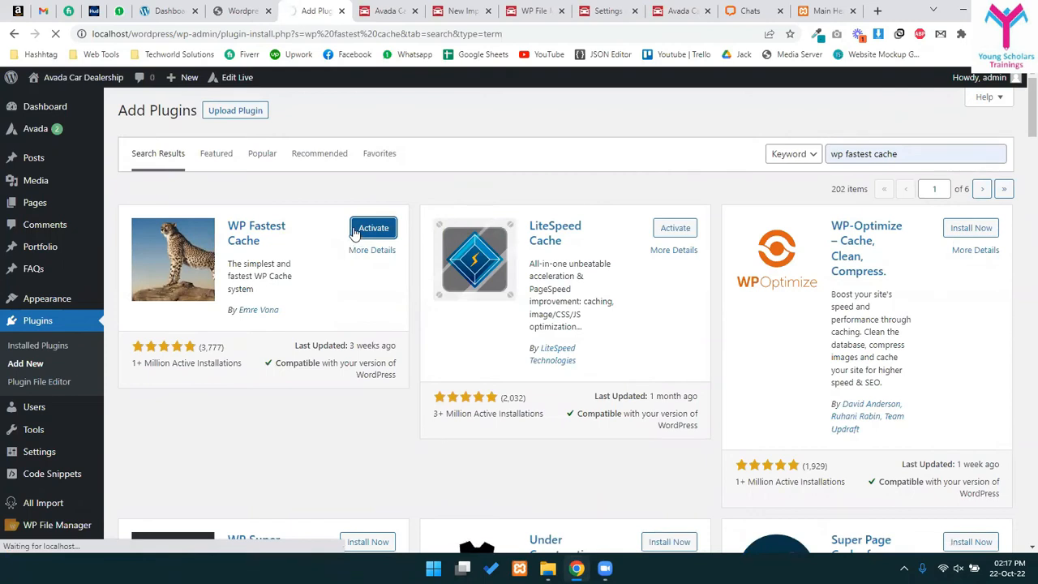
scroll(16, 503, down, 3)
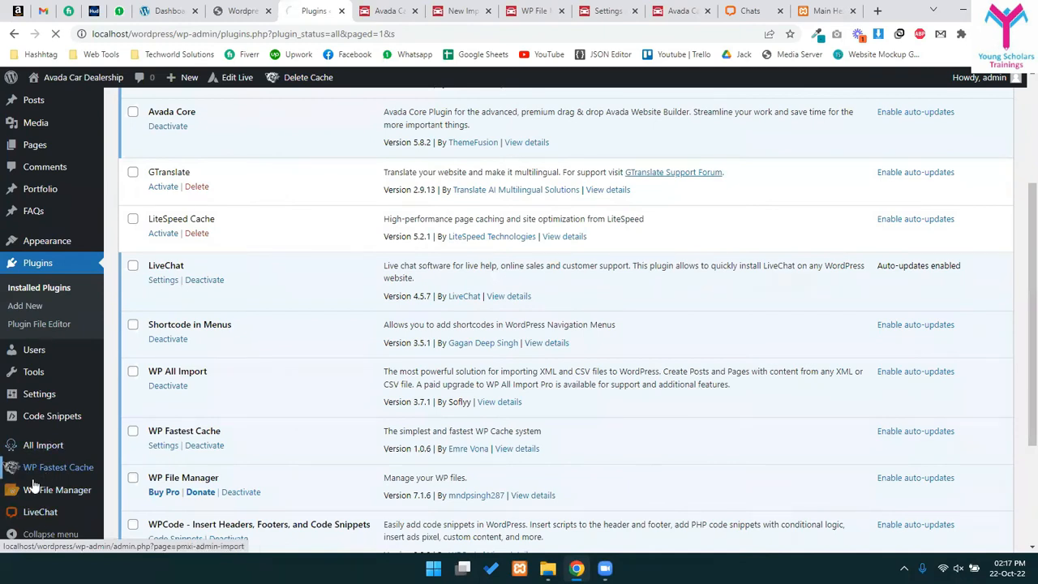
click(36, 476)
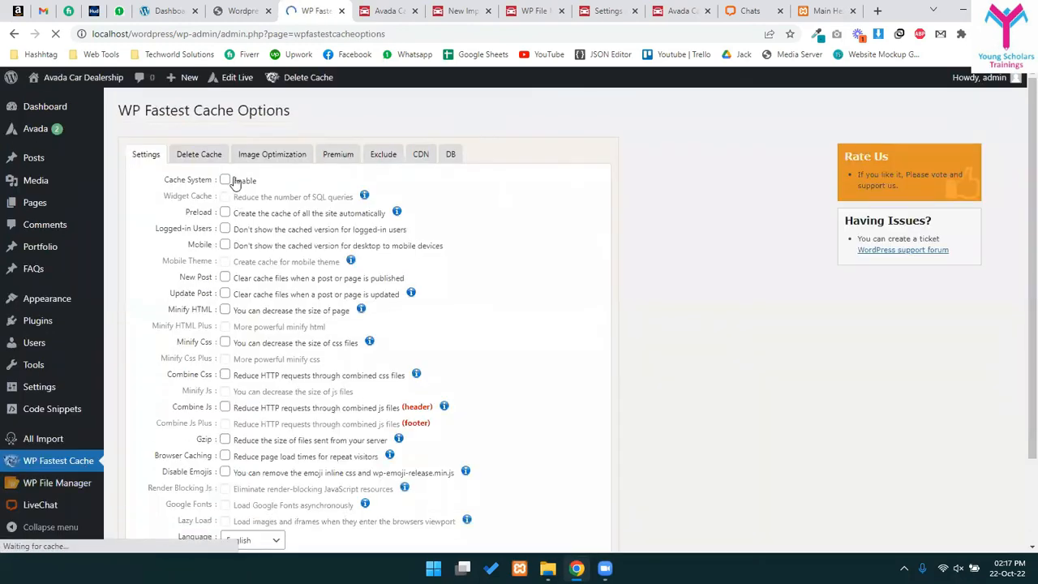
- Enable caching with preload, logged-in and mobile exclusions, clear-on-publish/update, and HTML minify
click(224, 181)
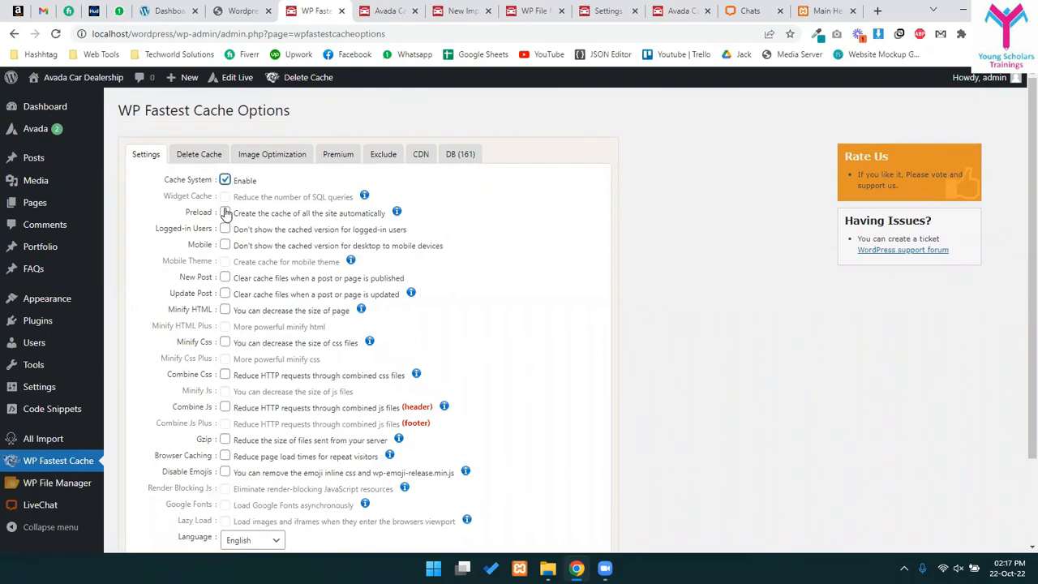
click(225, 213)
click(225, 230)
click(224, 245)
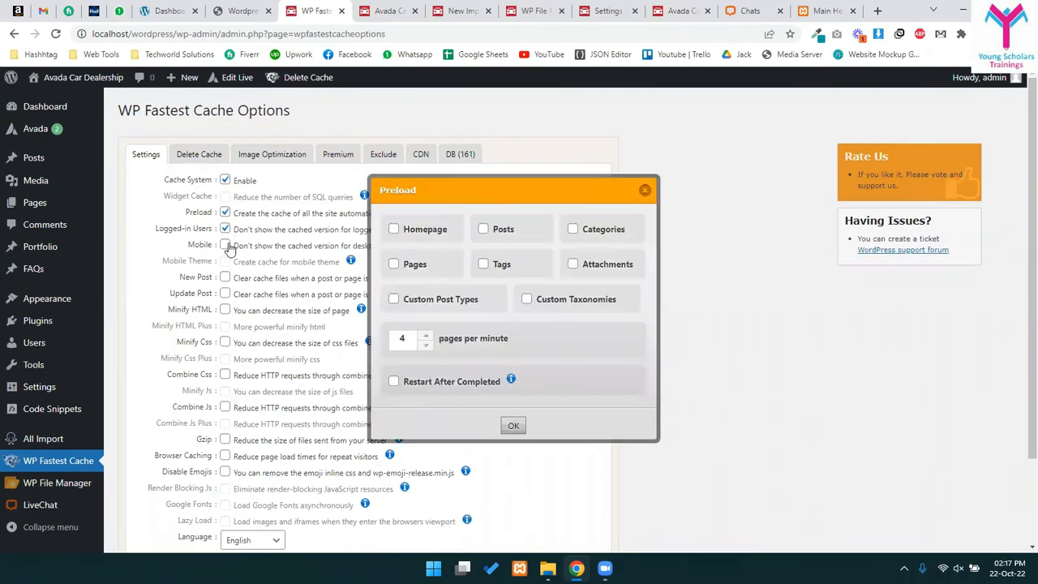
click(224, 278)
click(224, 293)
click(225, 309)
- Turn on CSS minify, CSS and JS combining, Gzip, browser caching and emoji removal, then submit
double_click(225, 343)
click(225, 341)
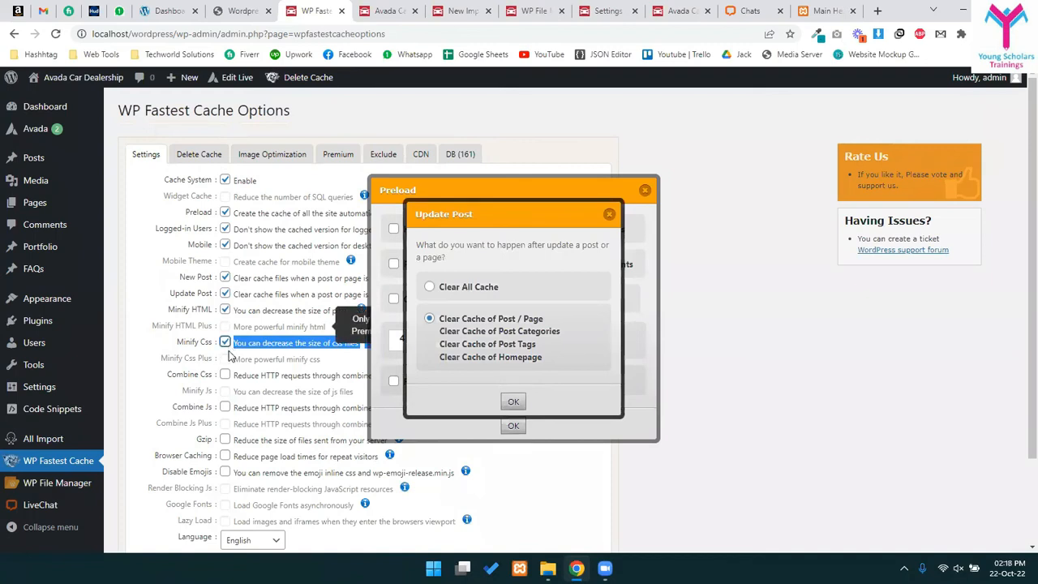
click(224, 375)
click(224, 407)
click(224, 439)
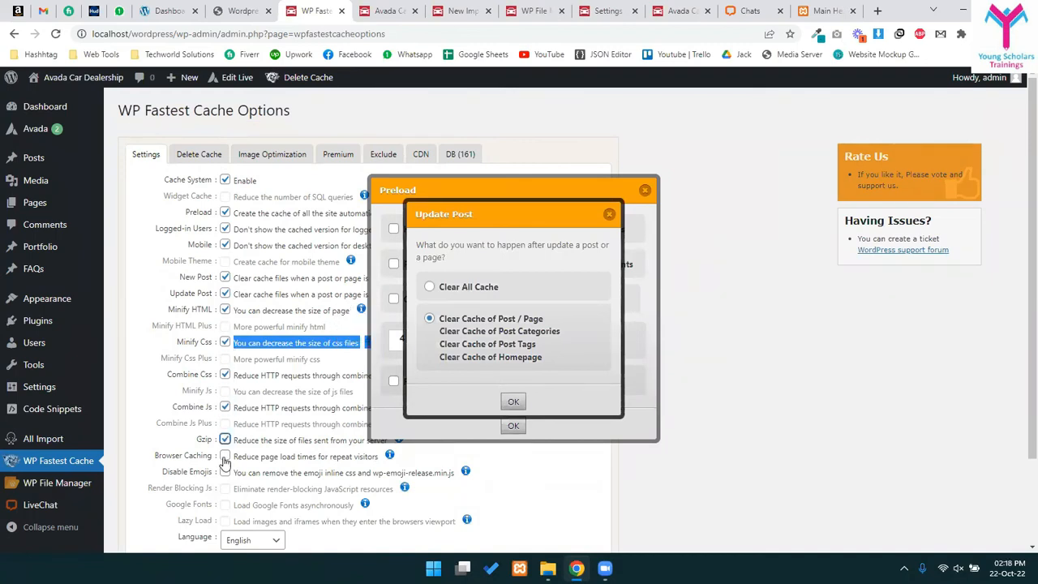
click(225, 456)
click(226, 474)
scroll(243, 454, down, 2)
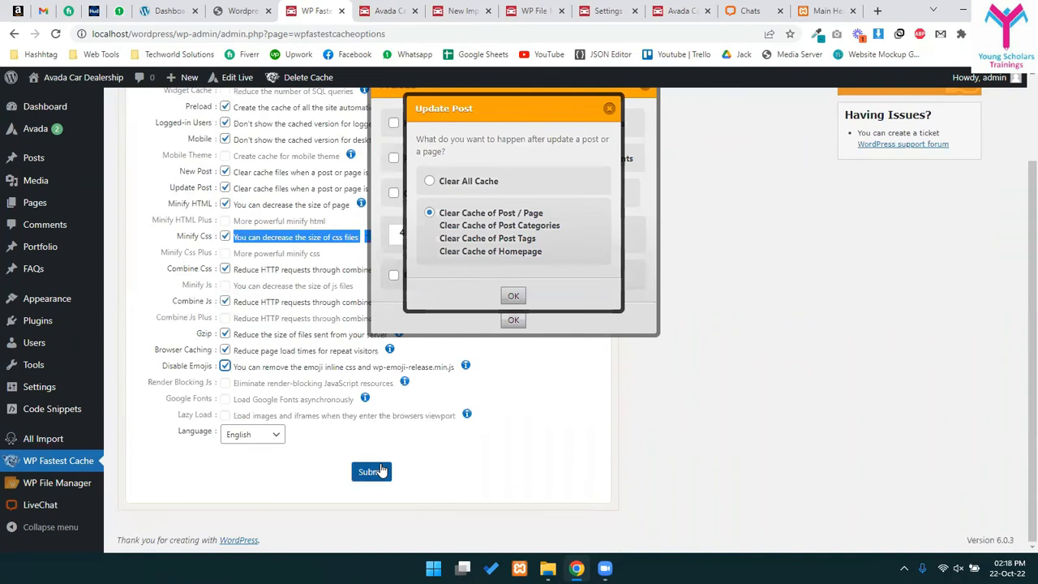
click(371, 471)
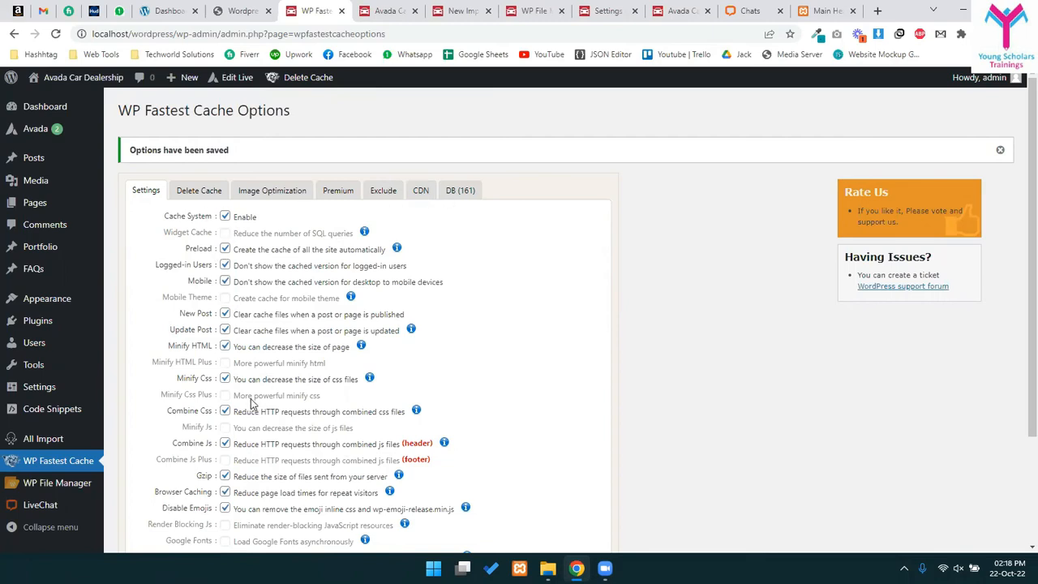
- Glance at the Image Optimization options, then return to the main cache settings
scroll(259, 437, down, 3)
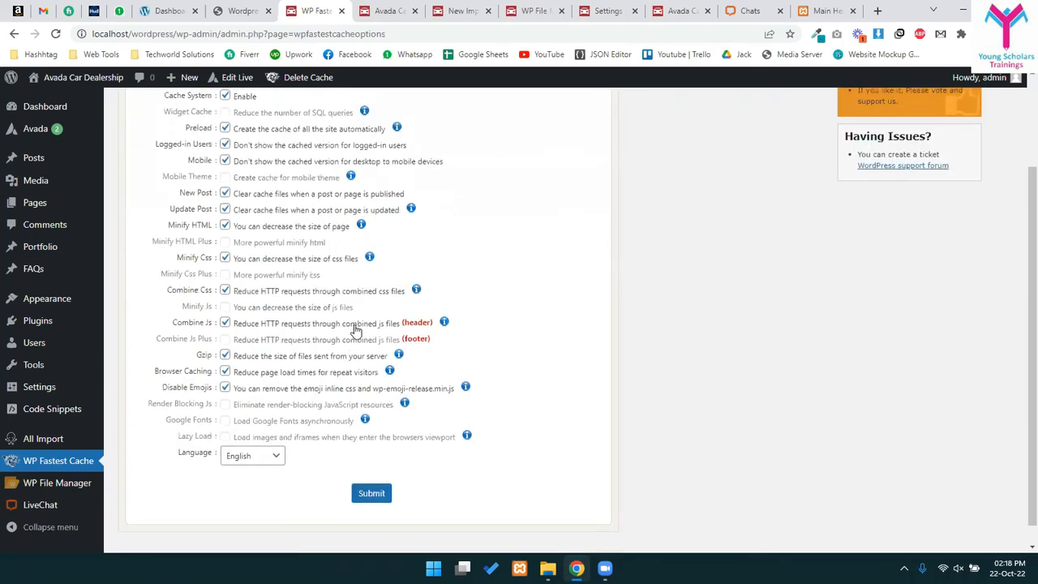
scroll(355, 328, up, 3)
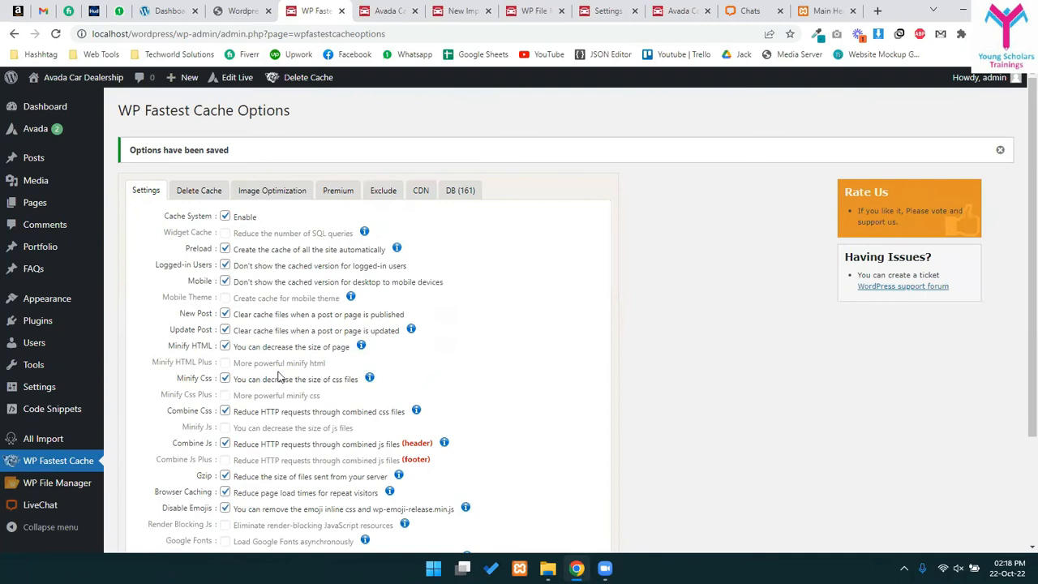
click(273, 193)
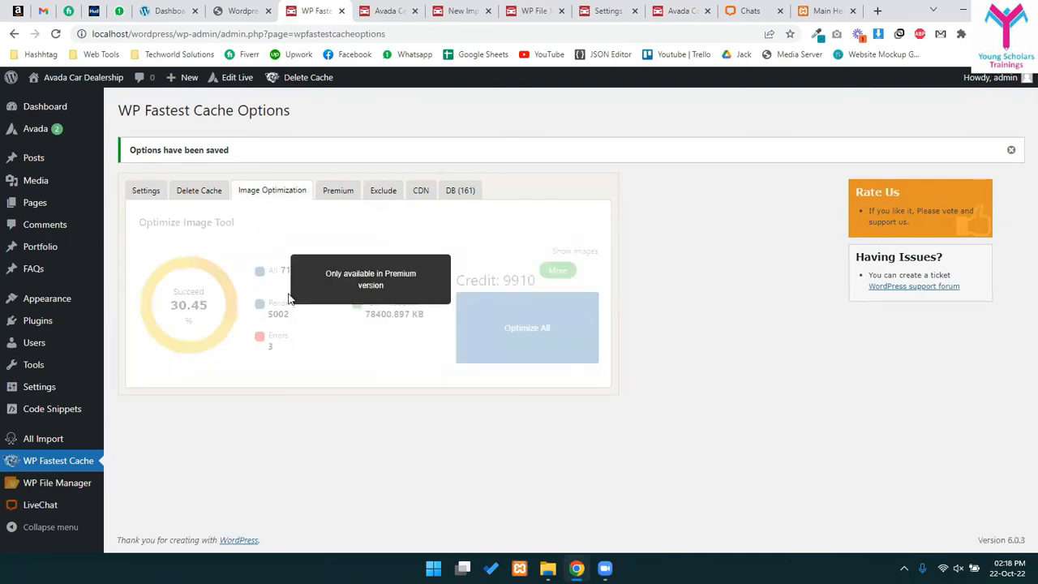
click(135, 194)
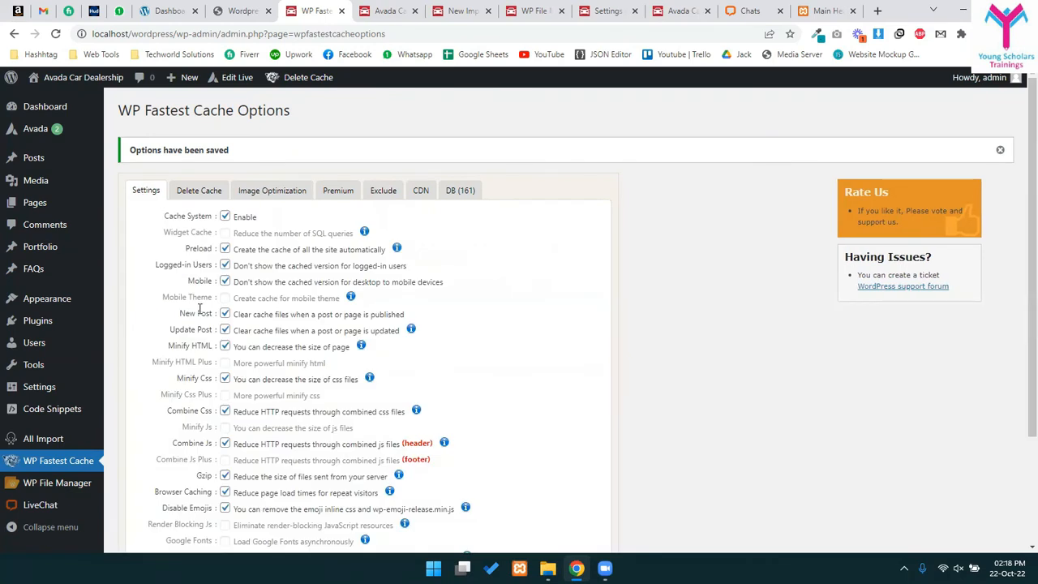
- Search Add Plugins for 'Image optimizer', correcting the misspelled 'Image optimzer'
mouse_move(41, 321)
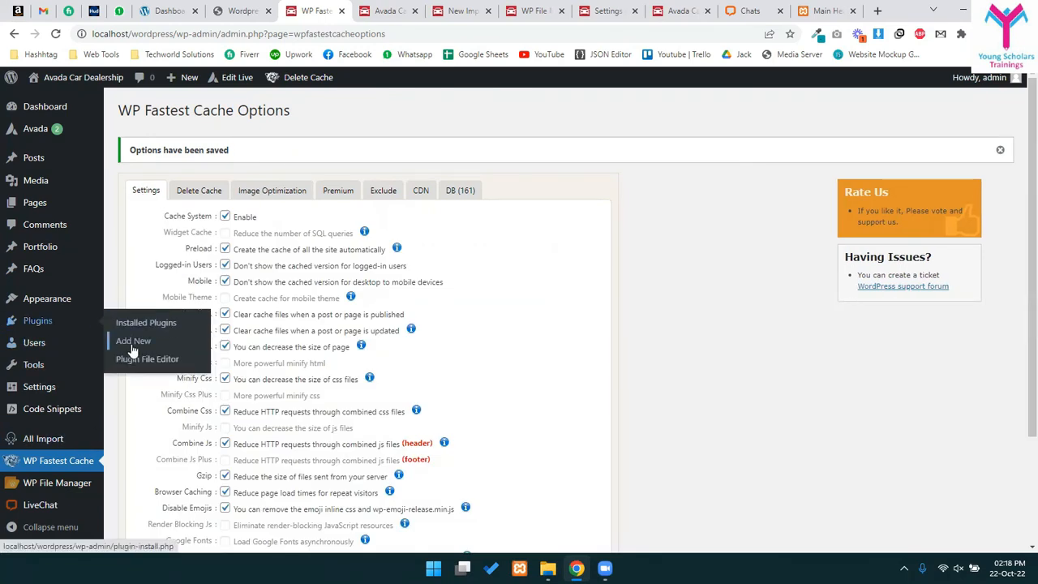
click(132, 342)
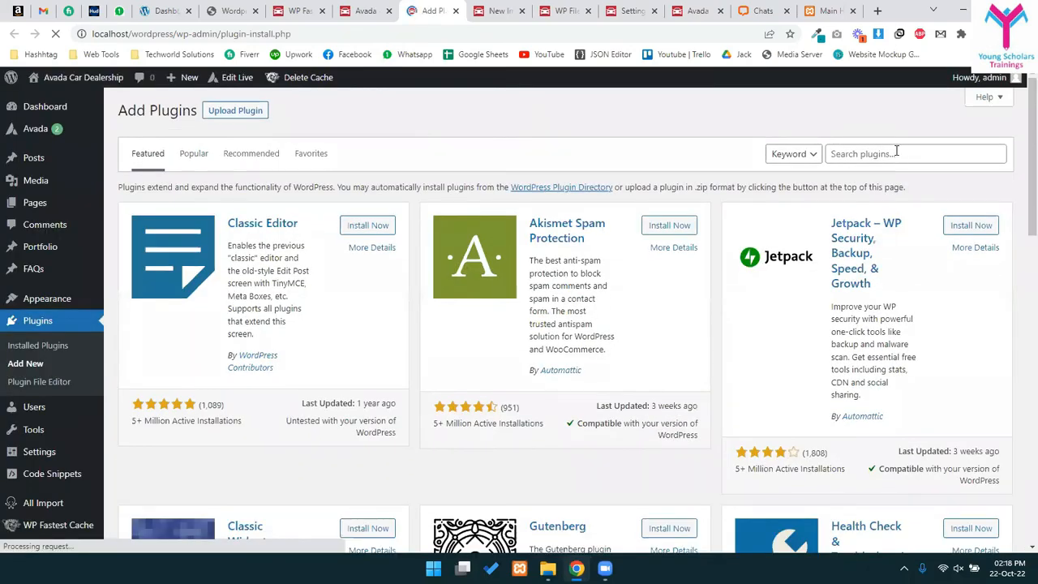
click(896, 153)
text(Image opti)
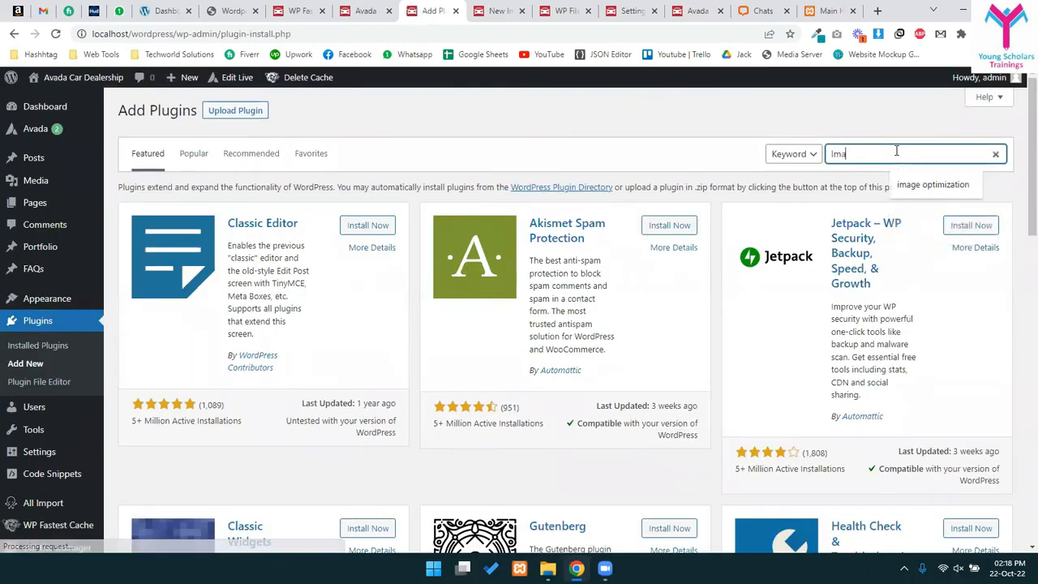
text(mzer)
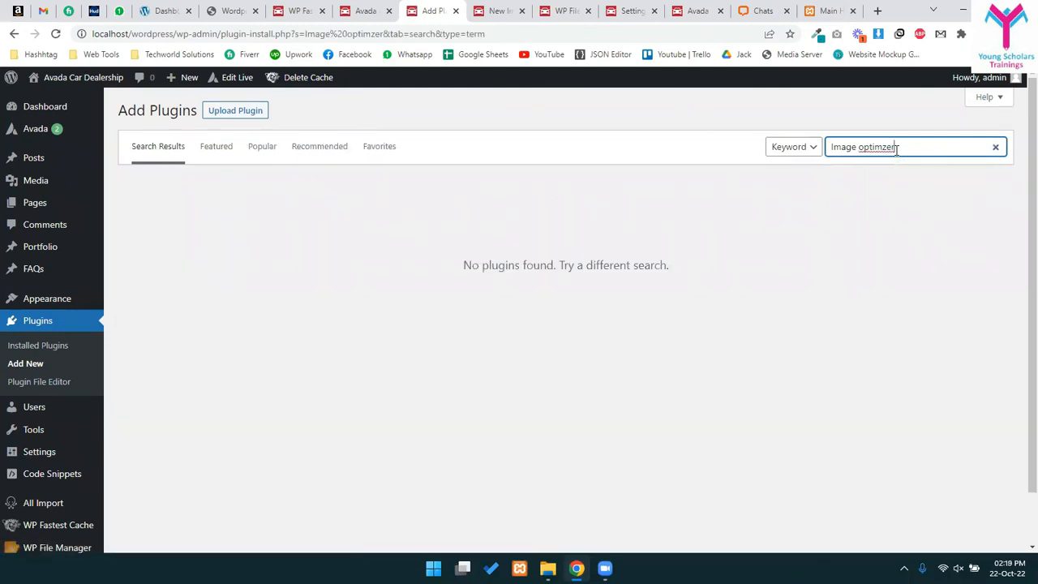
key(BackSpace)
key(Down)
key(Return)
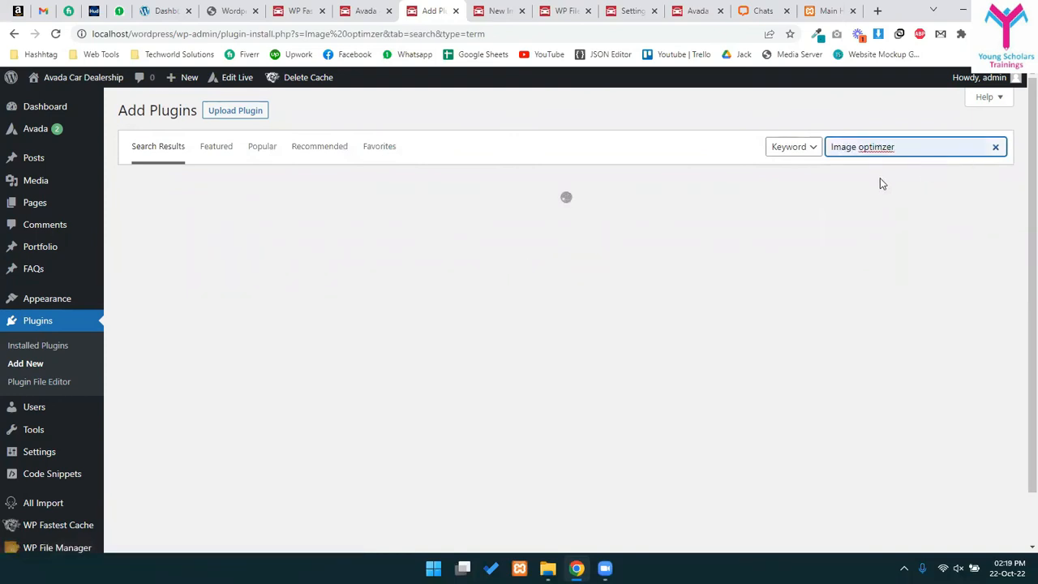
key(BackSpace)
key(BackSpace)
key(BackSpace)
text(izer)
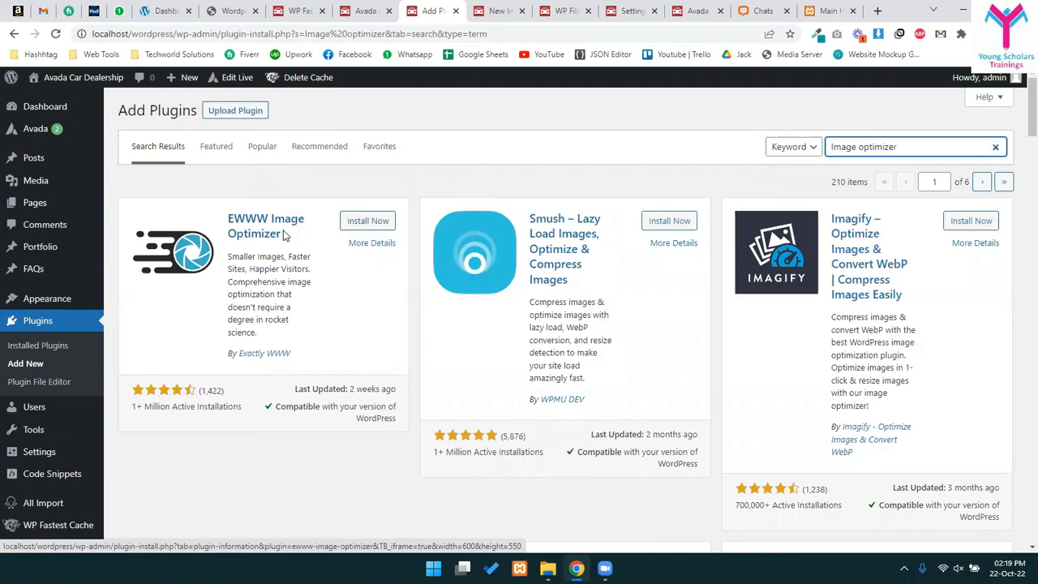
- Install EWWW Image Optimizer, then view the live car dealership site while it installs
click(364, 220)
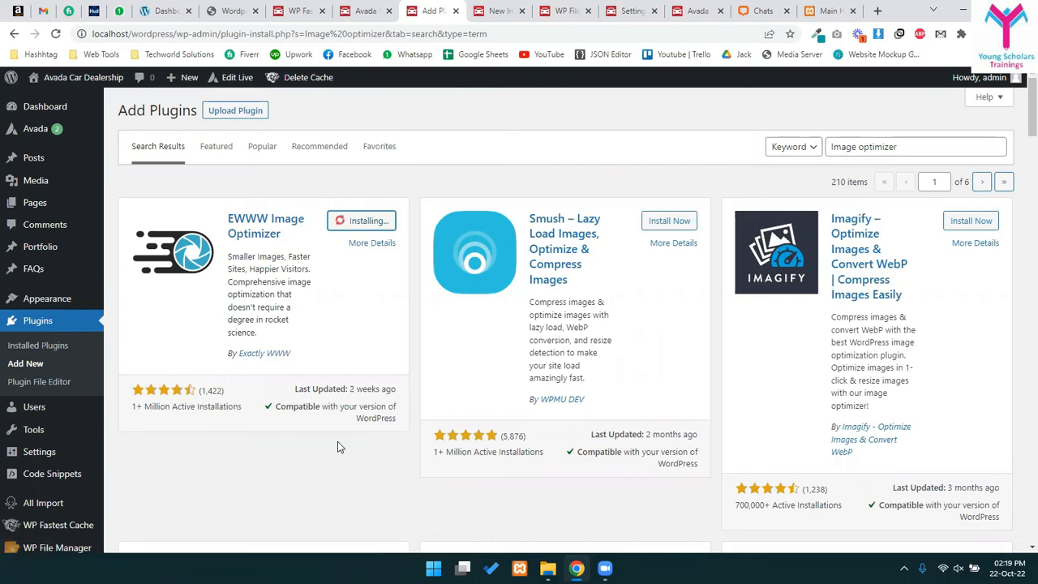
click(492, 11)
click(435, 10)
mouse_move(392, 6)
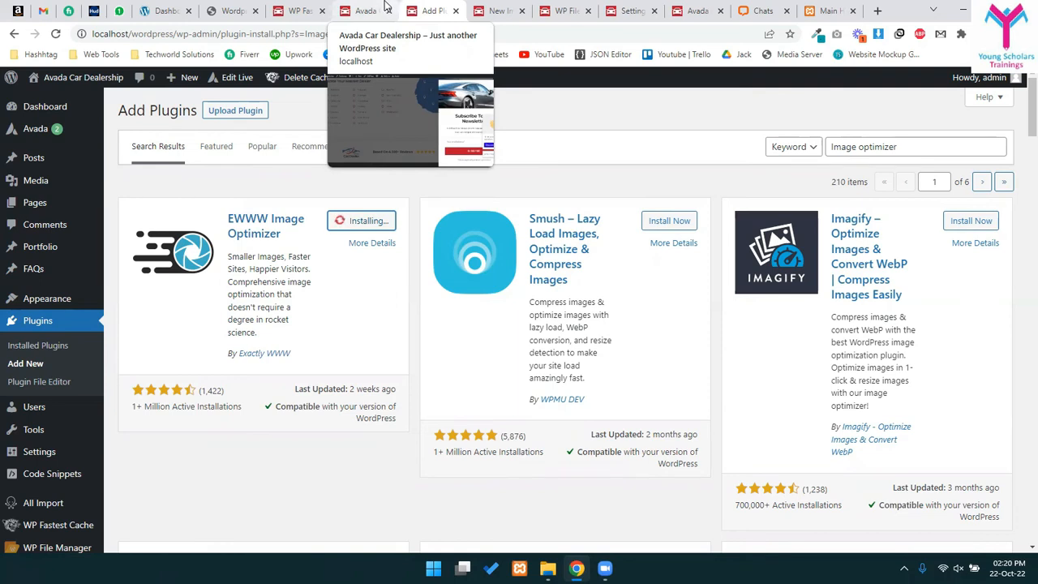
click(373, 10)
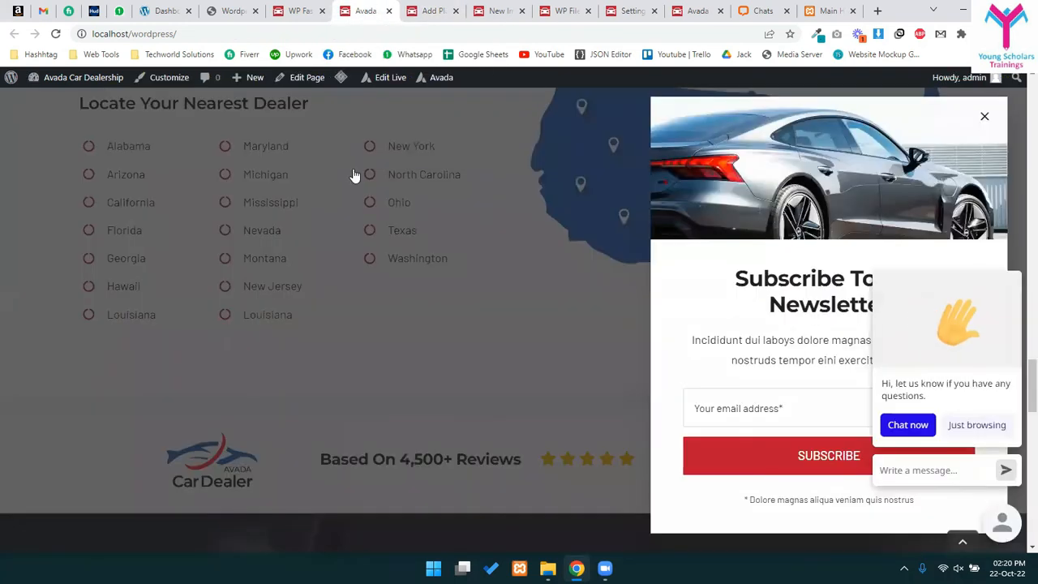
- Return to the Add Plugins tab and activate EWWW Image Optimizer 6.9.1
click(301, 9)
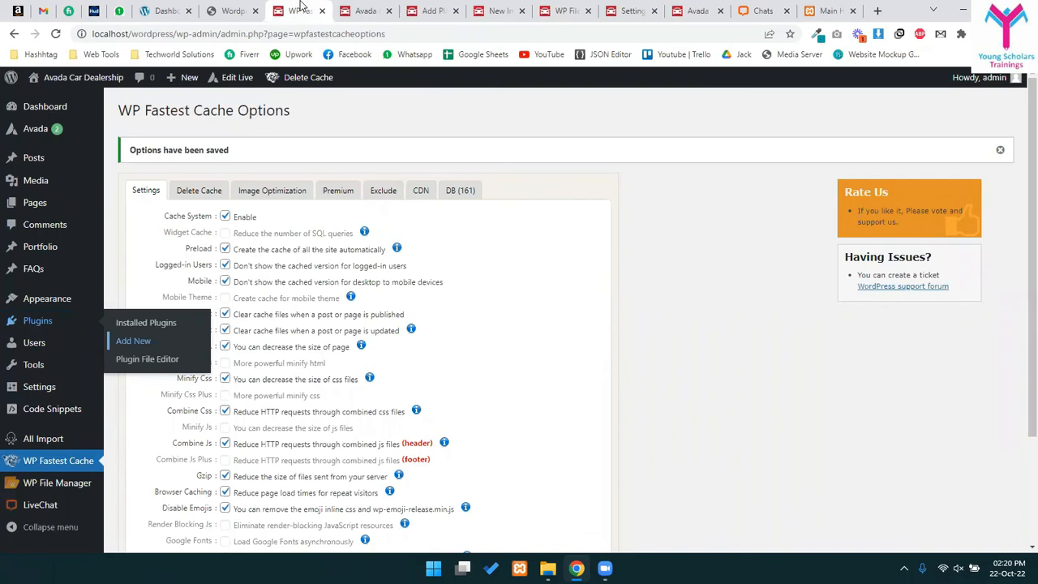
click(366, 9)
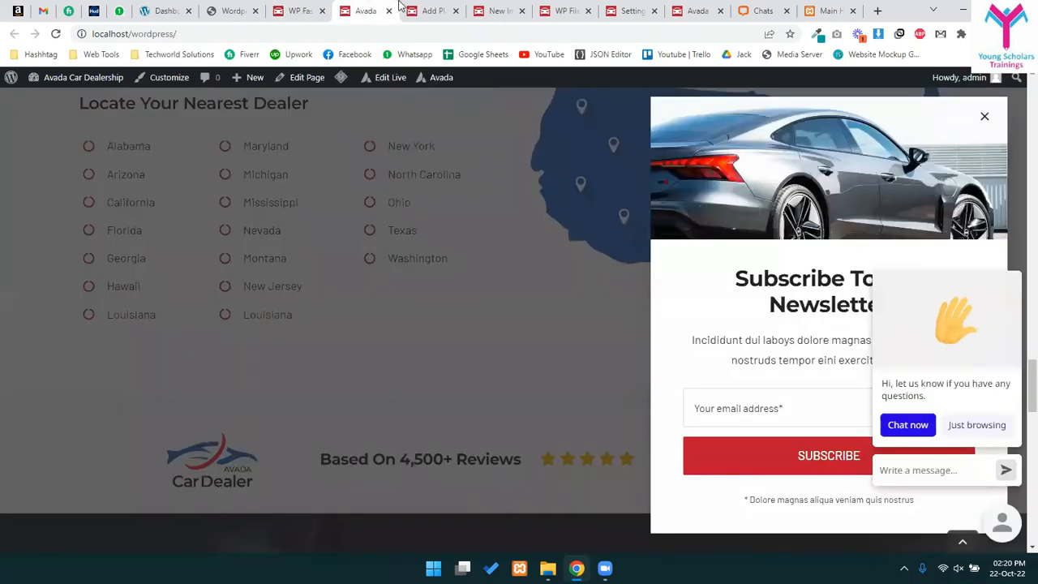
click(416, 8)
click(374, 222)
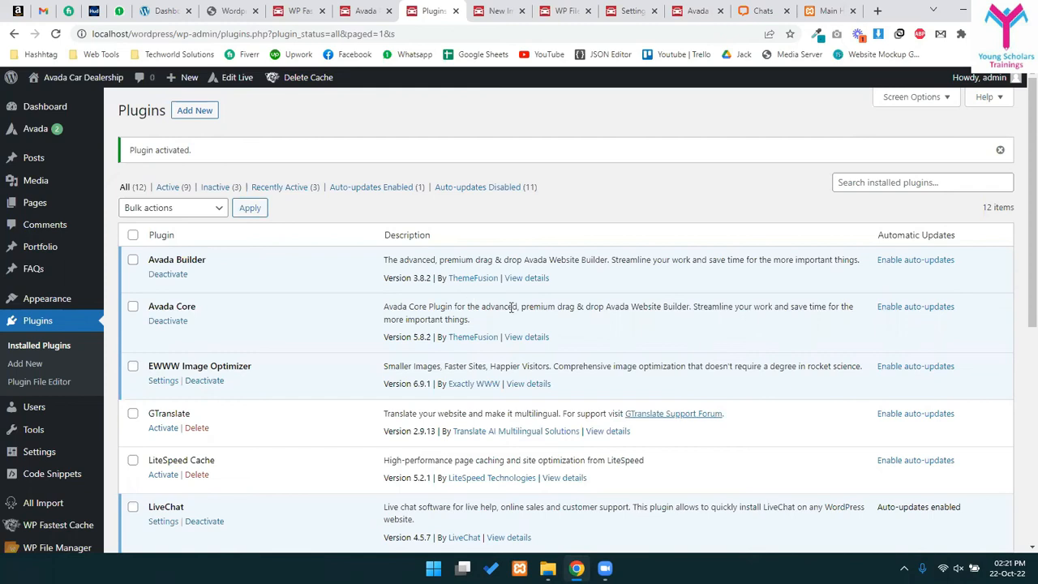
scroll(512, 307, down, 5)
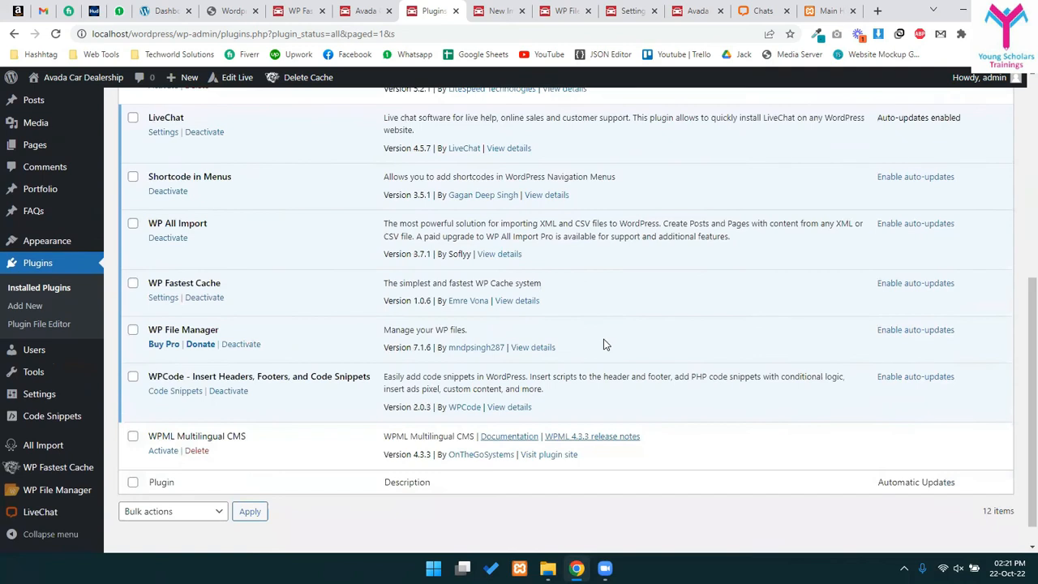
- Locate the EWWW Image Optimizer entry in the installed plugins list
click(509, 7)
click(420, 5)
scroll(597, 295, up, 2)
scroll(520, 287, up, 1)
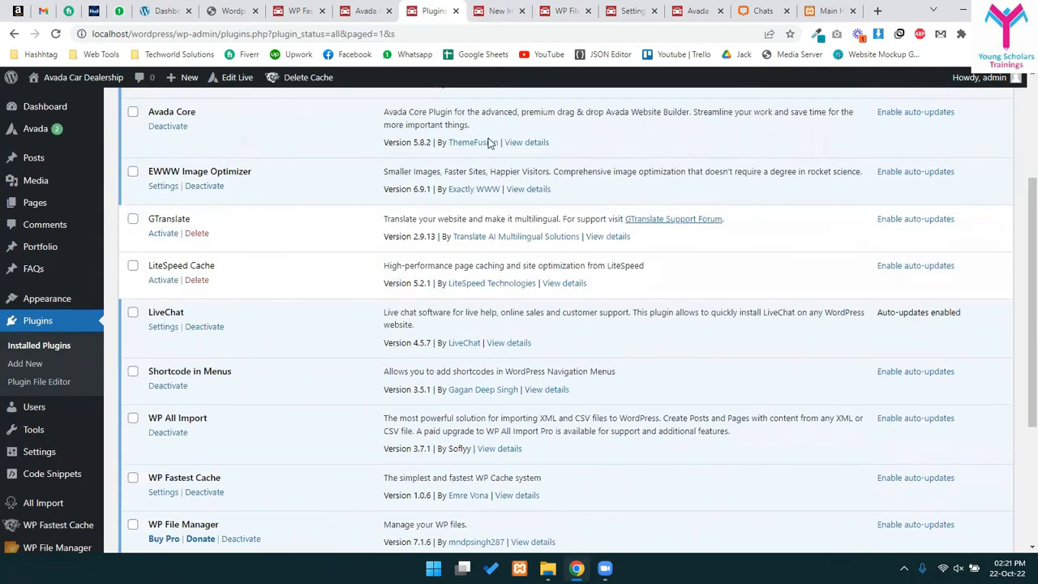
scroll(420, 313, up, 2)
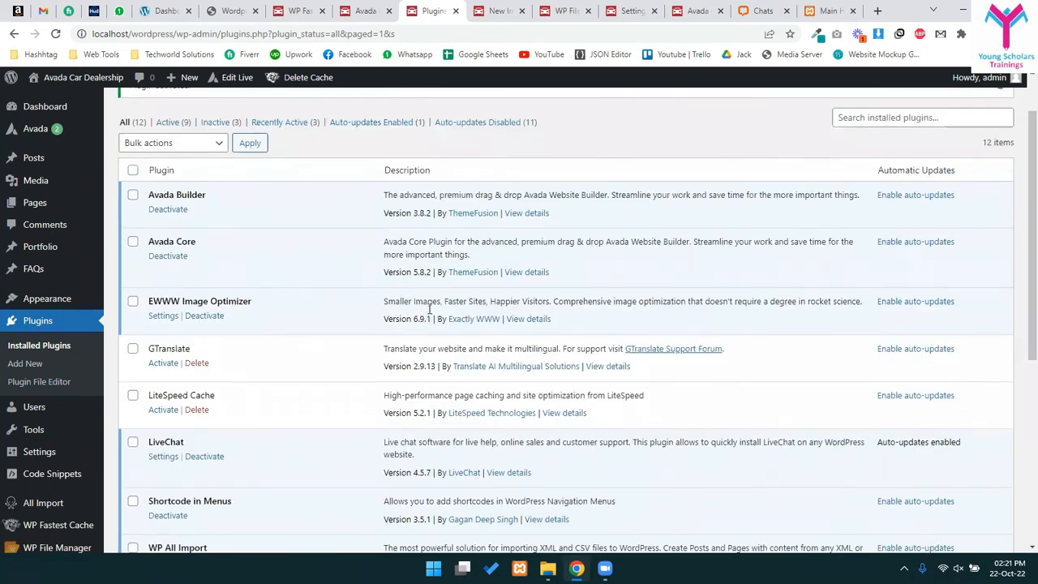
scroll(430, 309, down, 2)
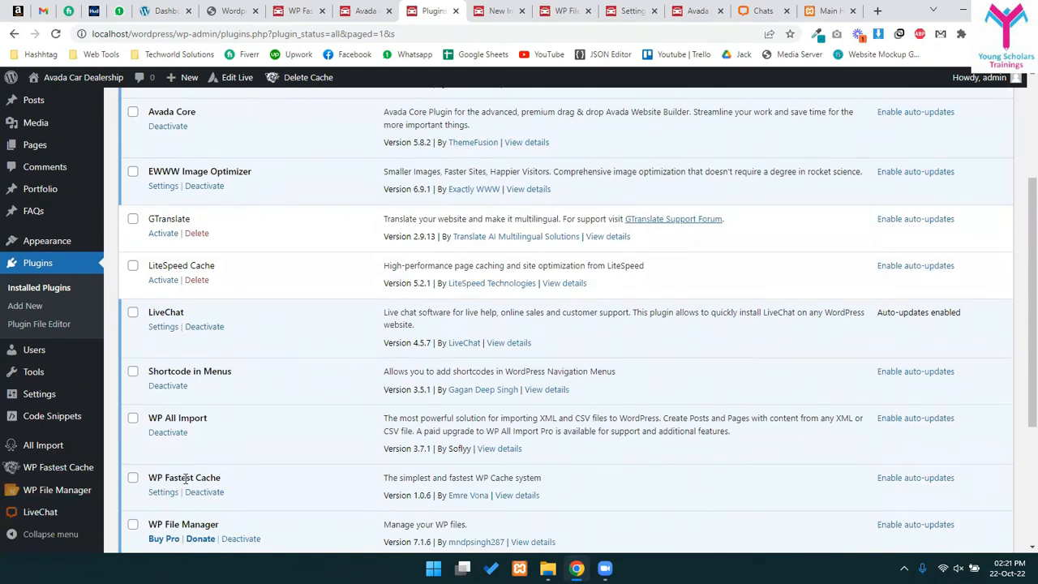
drag(164, 169, 267, 171)
click(267, 170)
- Open EWWW's settings and skip the setup wizard, leaving free mode at a 25% score
click(164, 186)
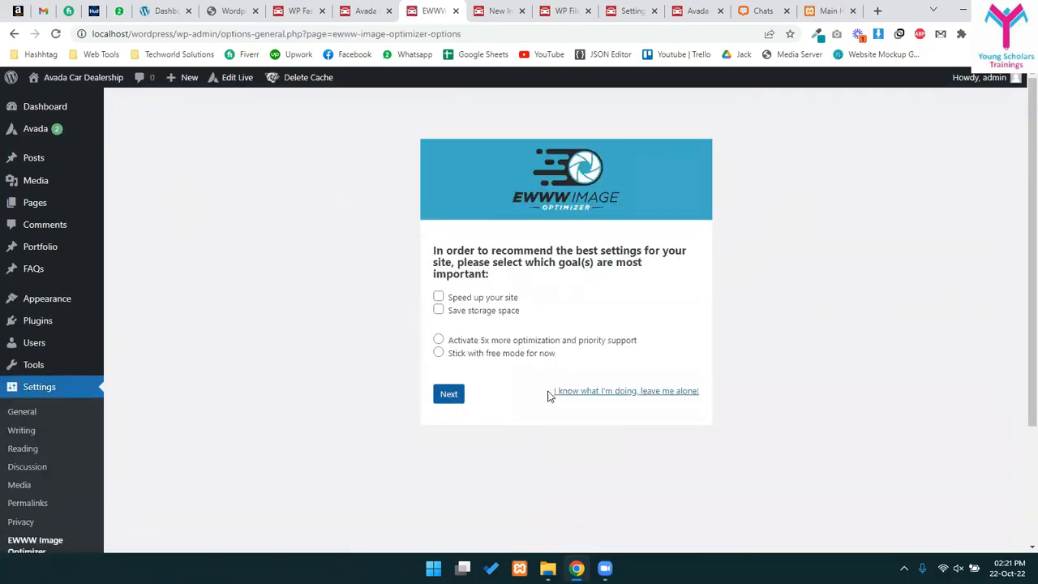
click(575, 395)
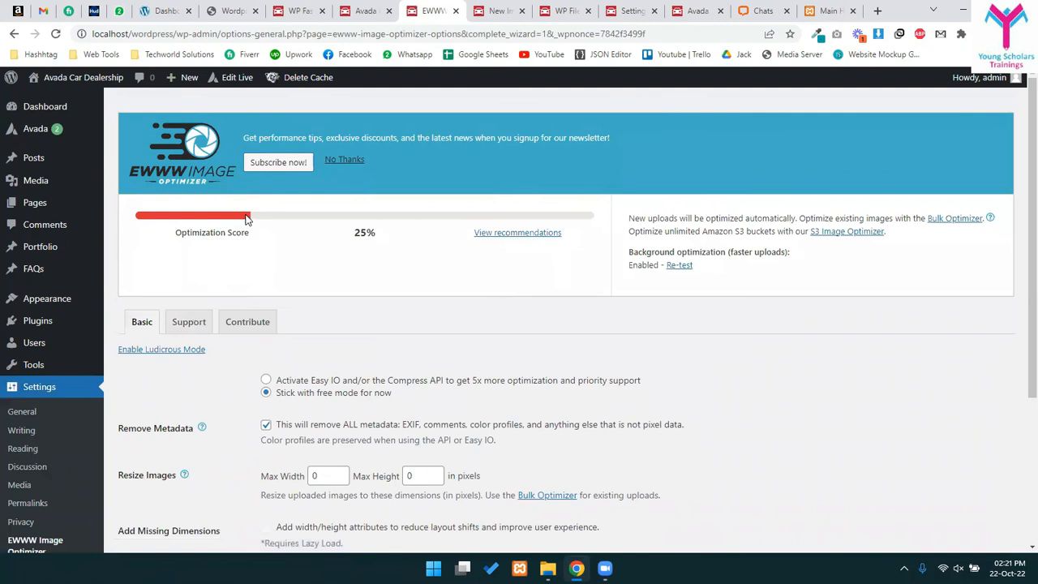
scroll(438, 289, down, 3)
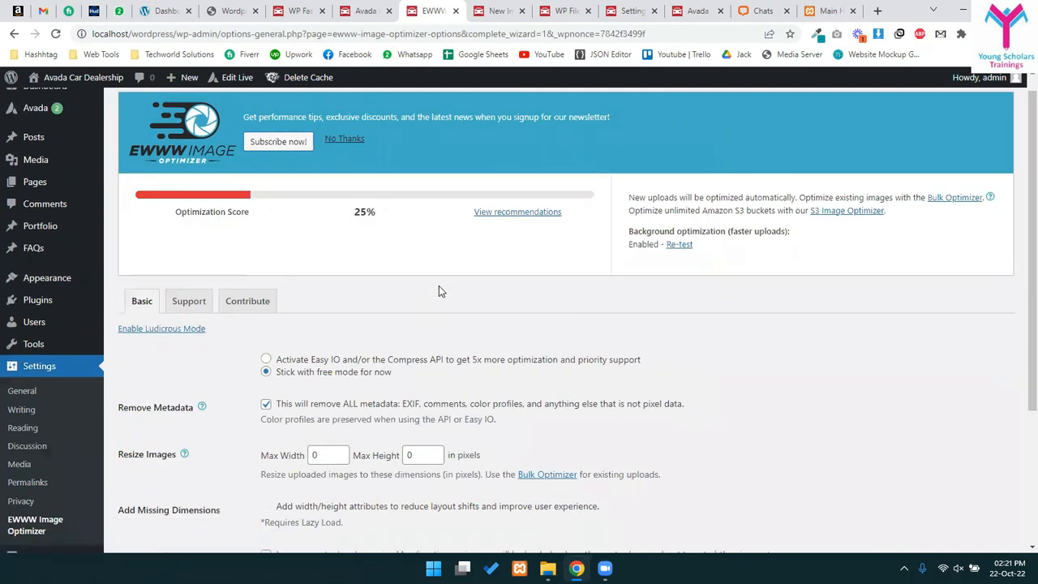
scroll(439, 289, up, 3)
scroll(57, 454, down, 3)
scroll(57, 454, up, 3)
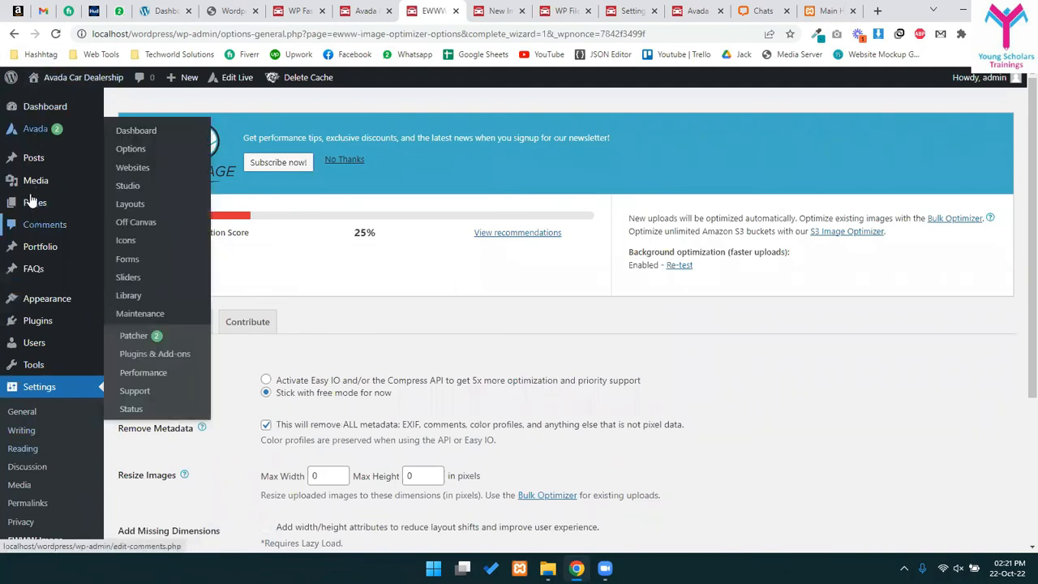
mouse_move(35, 180)
click(146, 226)
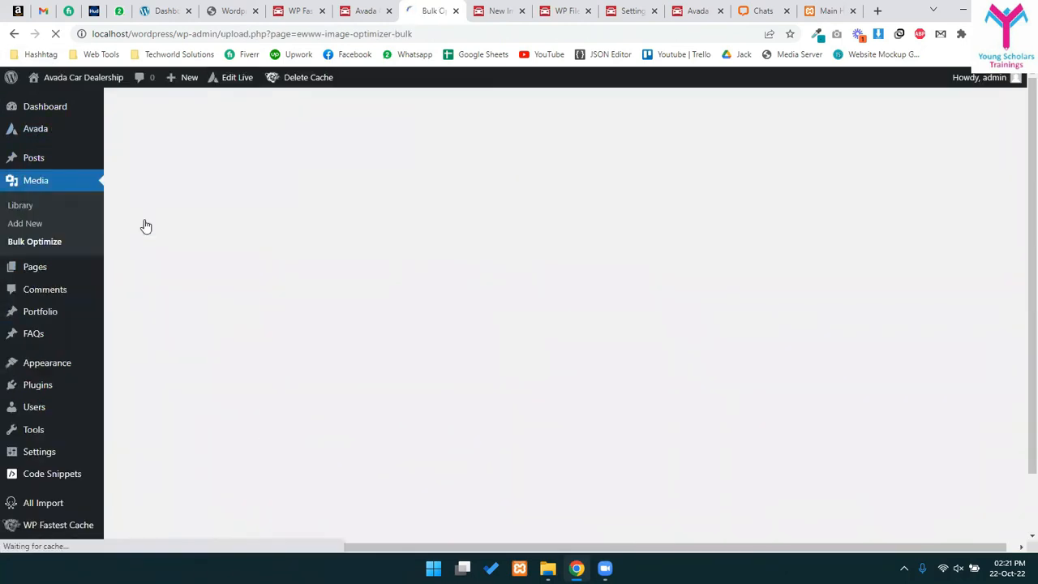
- Scan the media library and start optimizing all 576 images
click(171, 239)
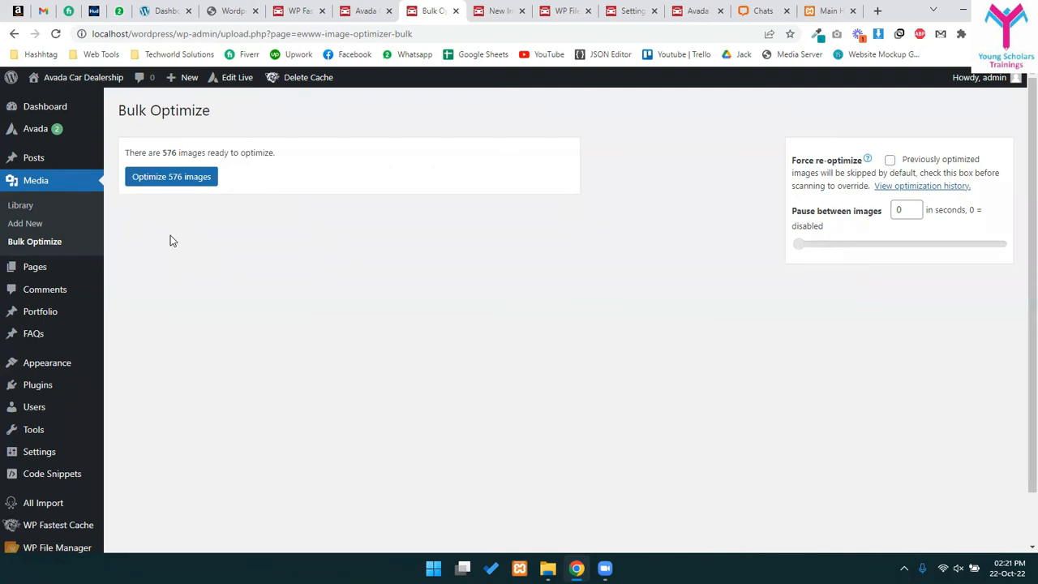
click(162, 178)
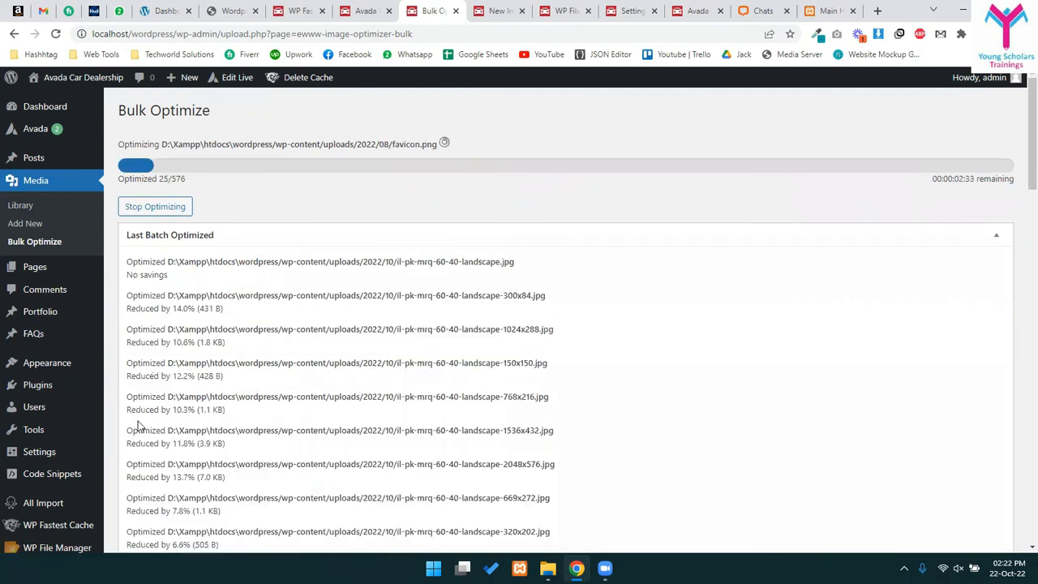
scroll(128, 332, down, 1)
- Highlight optimized file entries and size savings such as 9.6% (758 B) in the log
drag(136, 309, 171, 310)
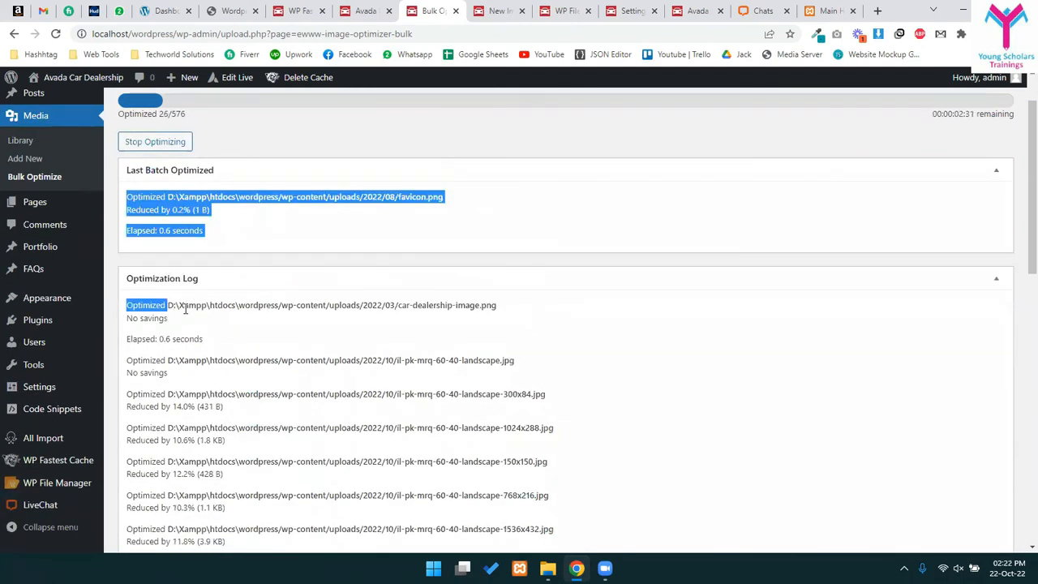
drag(177, 407, 199, 407)
scroll(202, 487, down, 3)
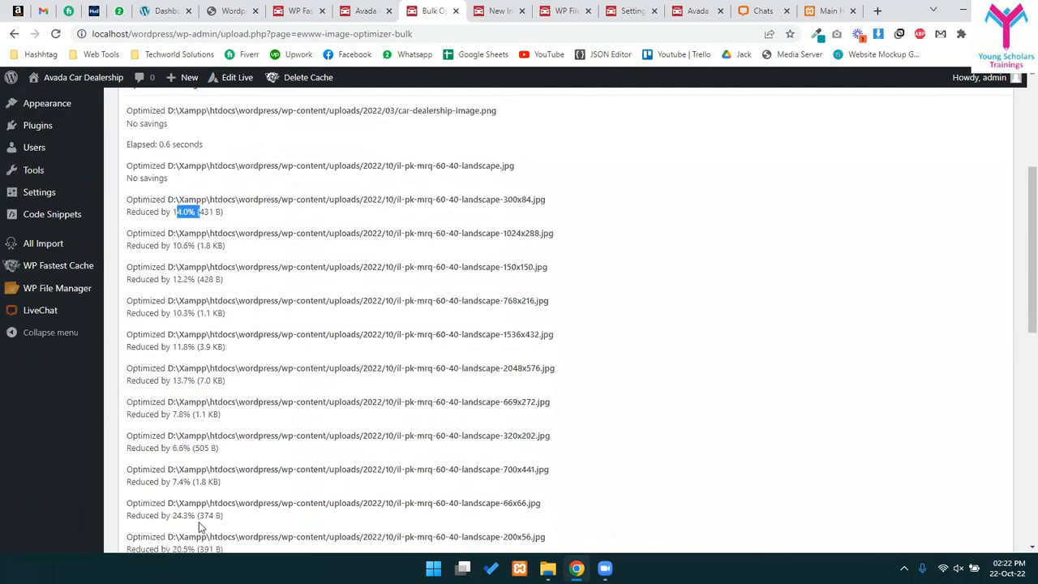
drag(169, 484, 209, 484)
scroll(231, 491, down, 4)
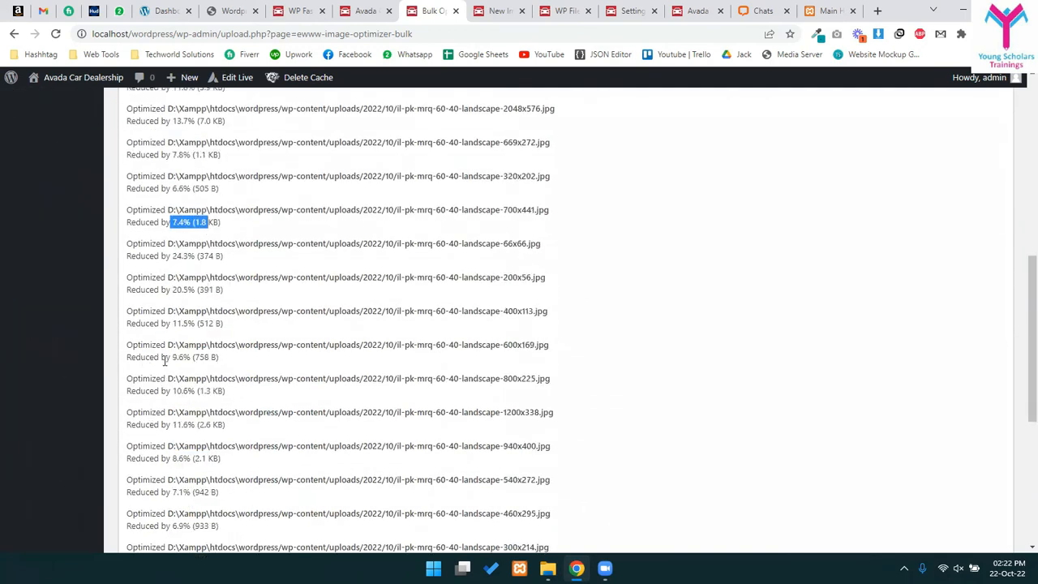
drag(166, 358, 219, 357)
click(149, 337)
- Scroll the log, highlighting the 400x113 image path and the last optimized batch
drag(232, 312, 372, 311)
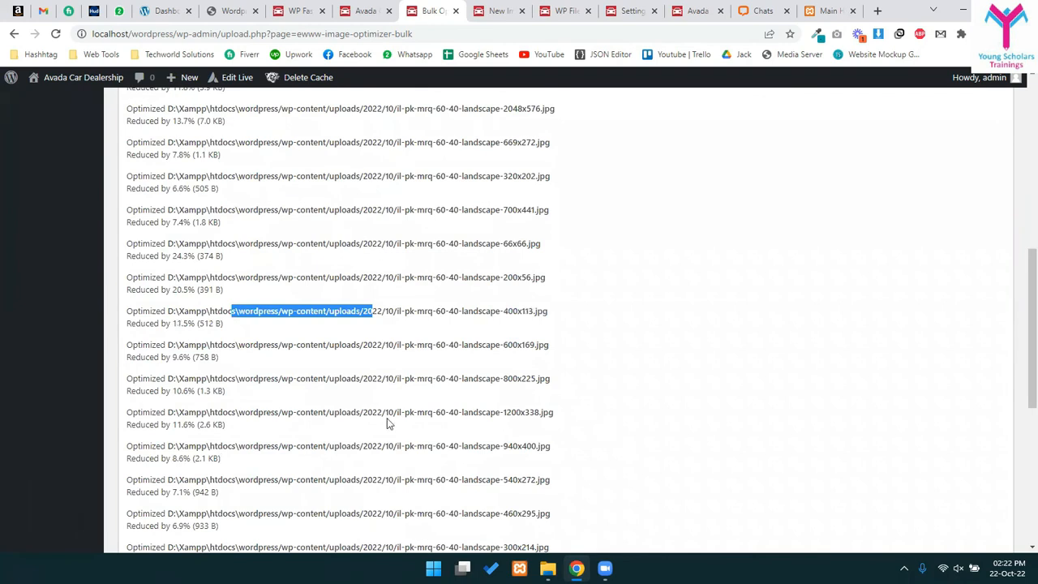
scroll(333, 457, down, 3)
drag(199, 368, 220, 368)
scroll(276, 454, down, 3)
click(206, 542)
scroll(248, 494, up, 2)
scroll(247, 494, up, 10)
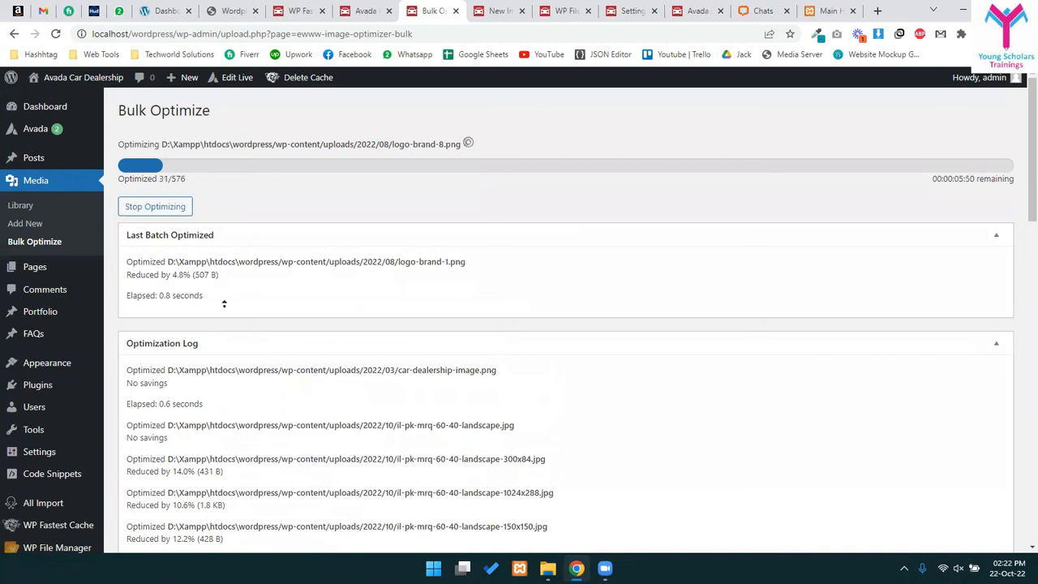
drag(191, 275, 223, 277)
click(213, 275)
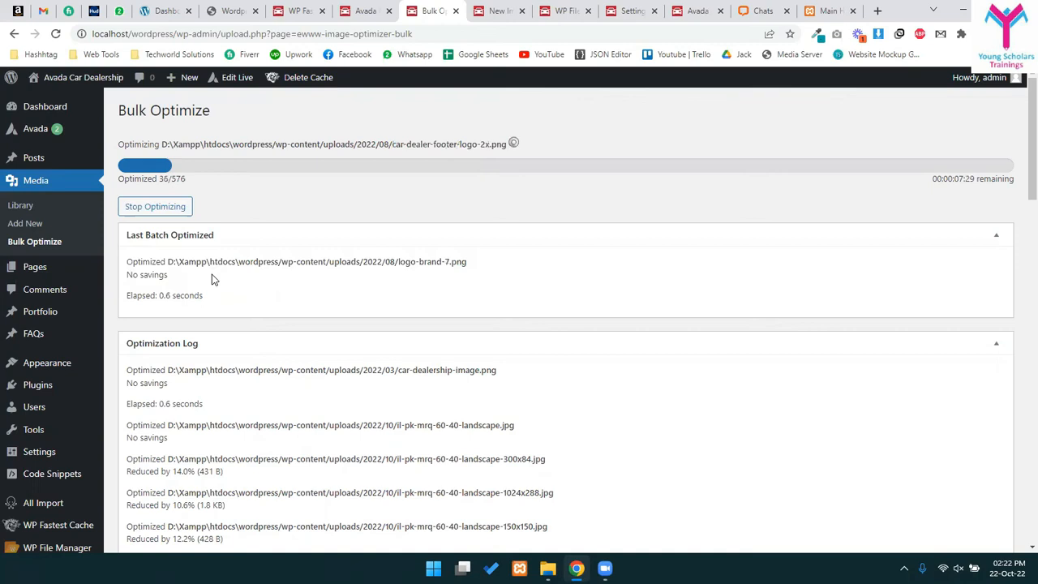
- Stop the bulk optimization at 38 of 576 images and reload the page
click(185, 205)
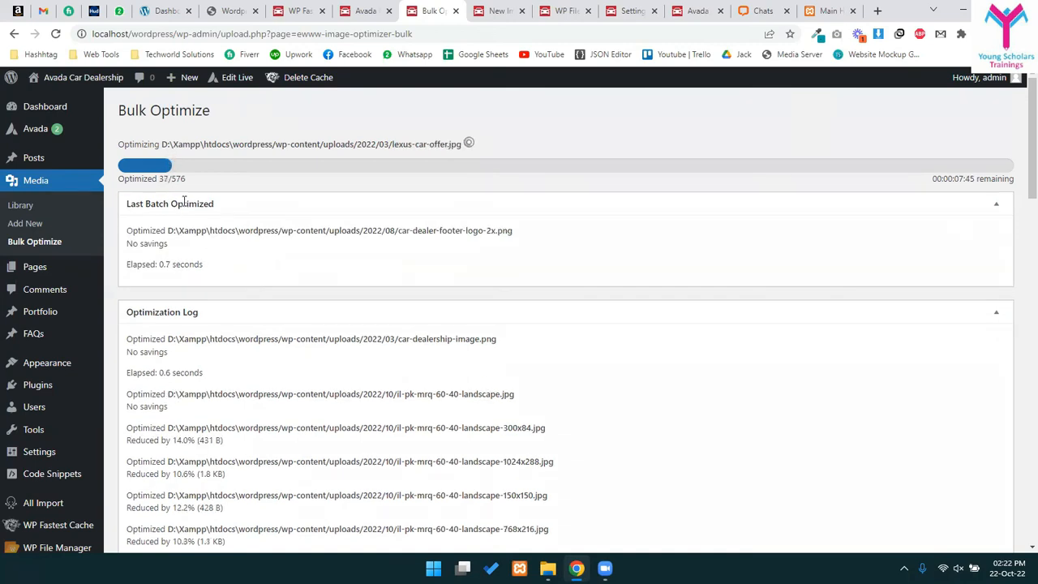
click(55, 33)
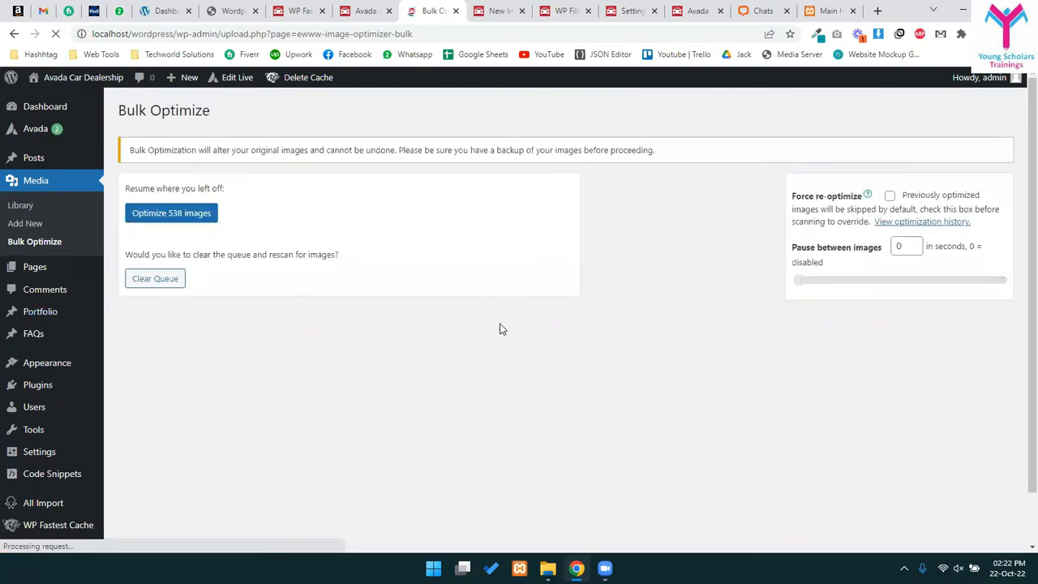
scroll(308, 312, down, 2)
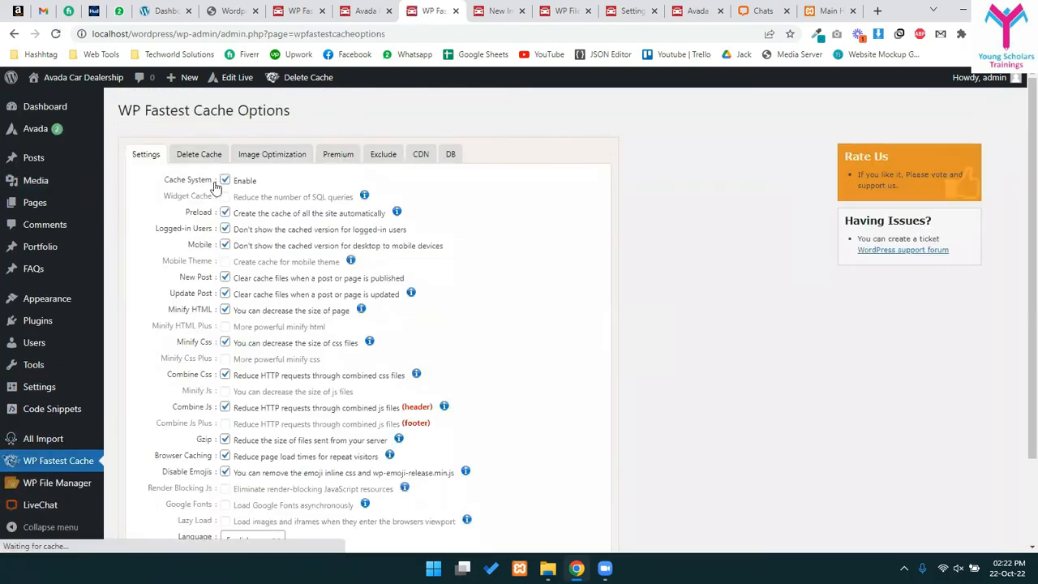
drag(249, 215, 370, 213)
click(333, 219)
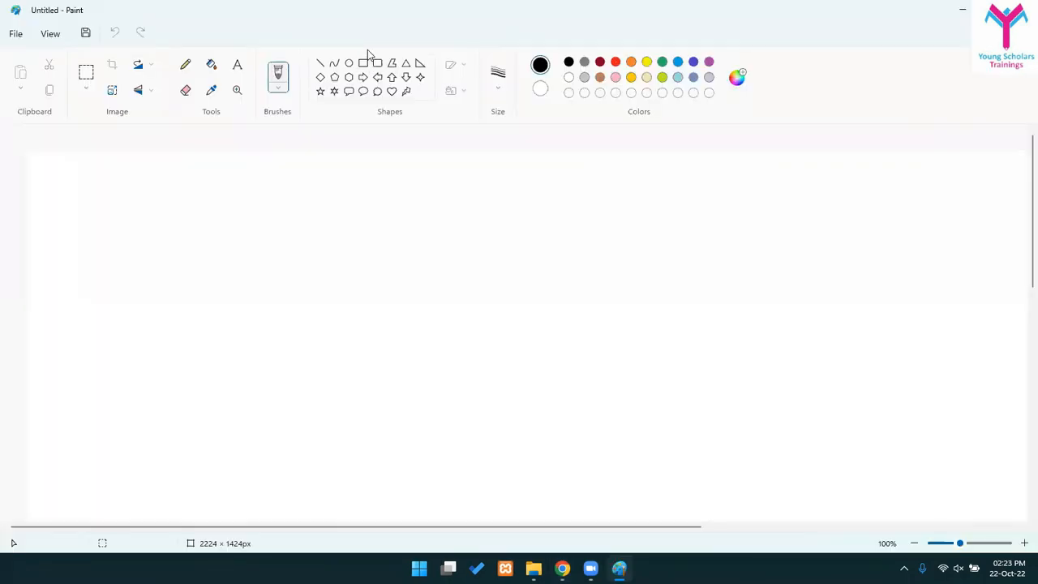
- Draw the hosting rectangle on the left labelled HOSTING and WEBSITE HOSTED
click(362, 63)
drag(54, 252, 208, 355)
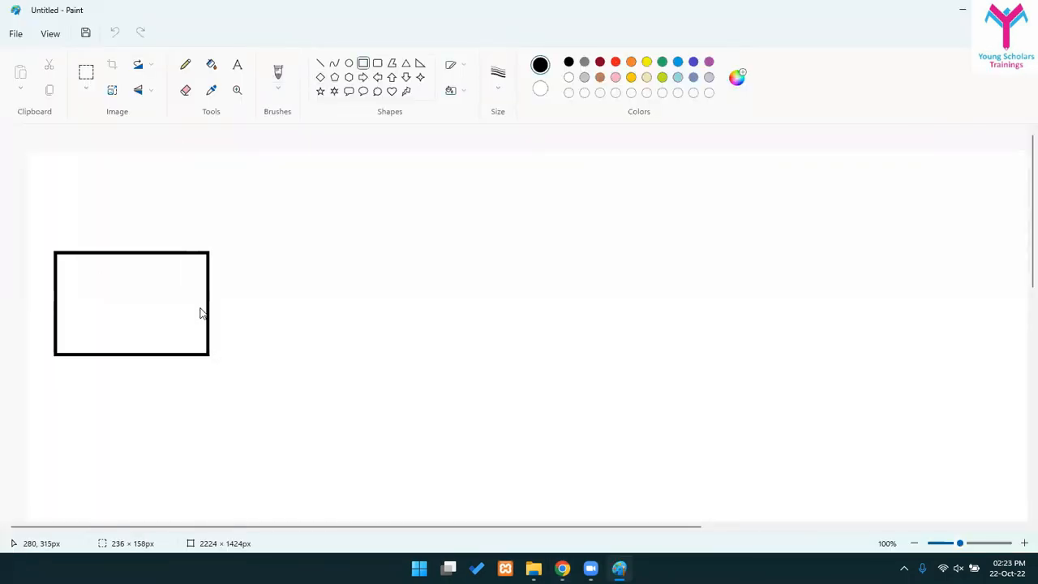
click(236, 64)
click(107, 288)
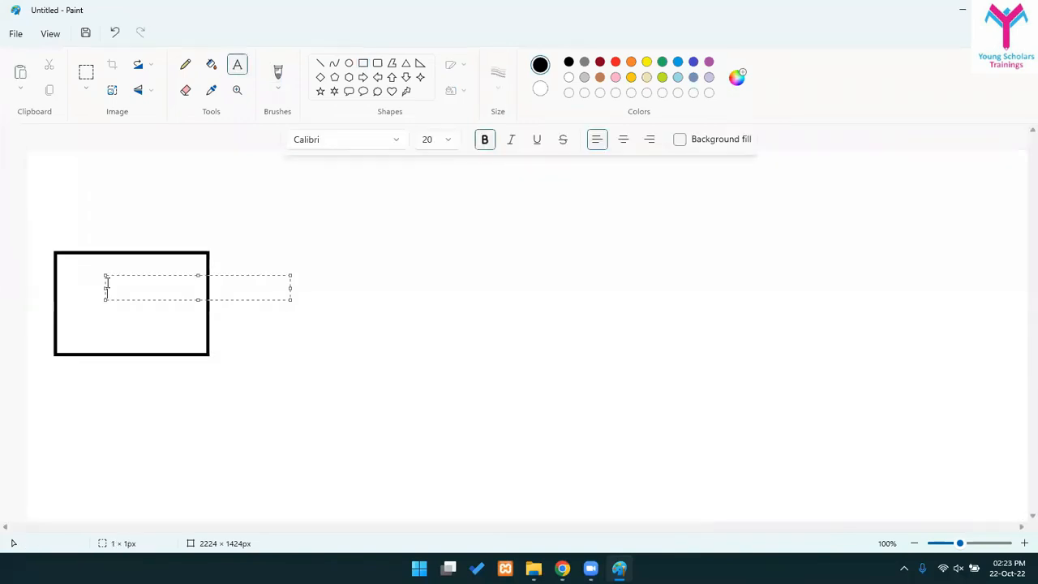
text(HOSTING)
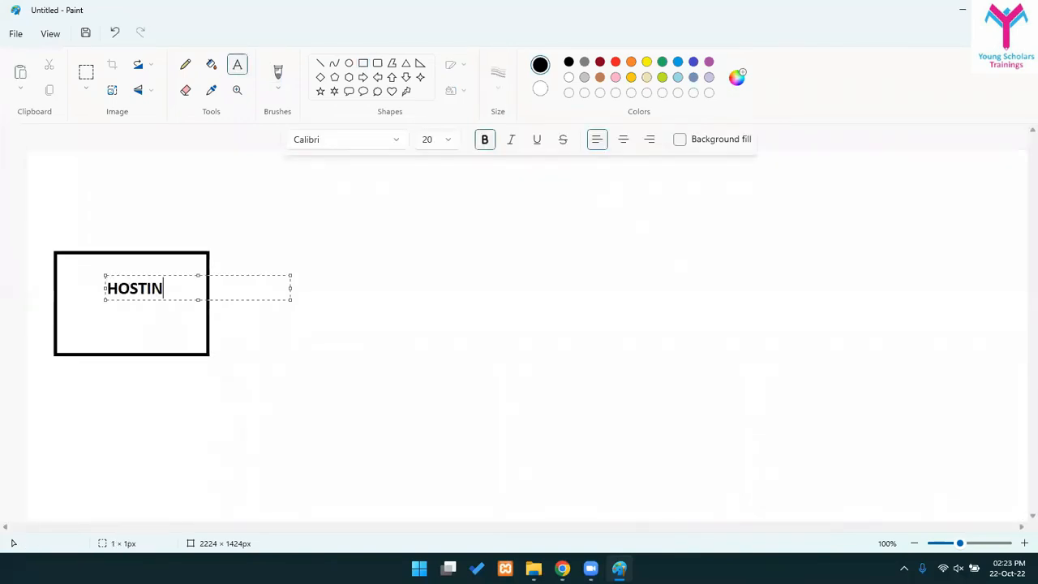
key(Return)
key(Return)
text(WEB)
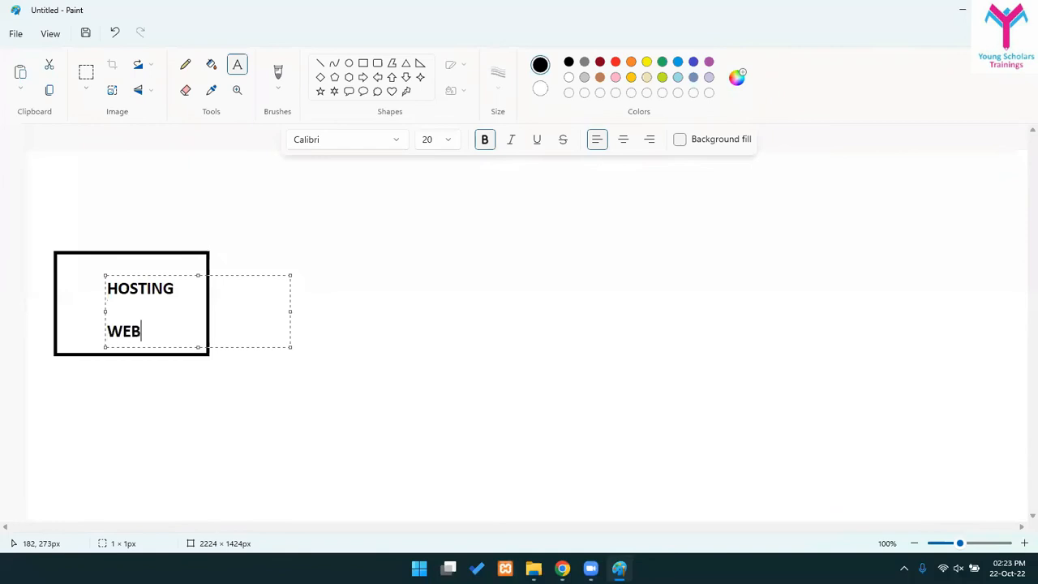
text(SITE HOSTED)
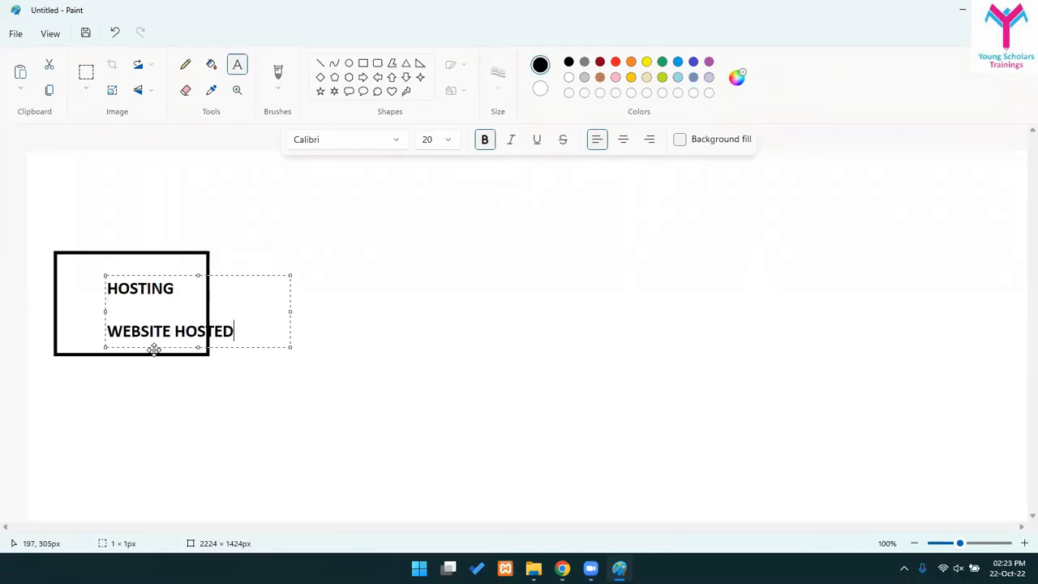
drag(154, 349, 112, 340)
click(345, 333)
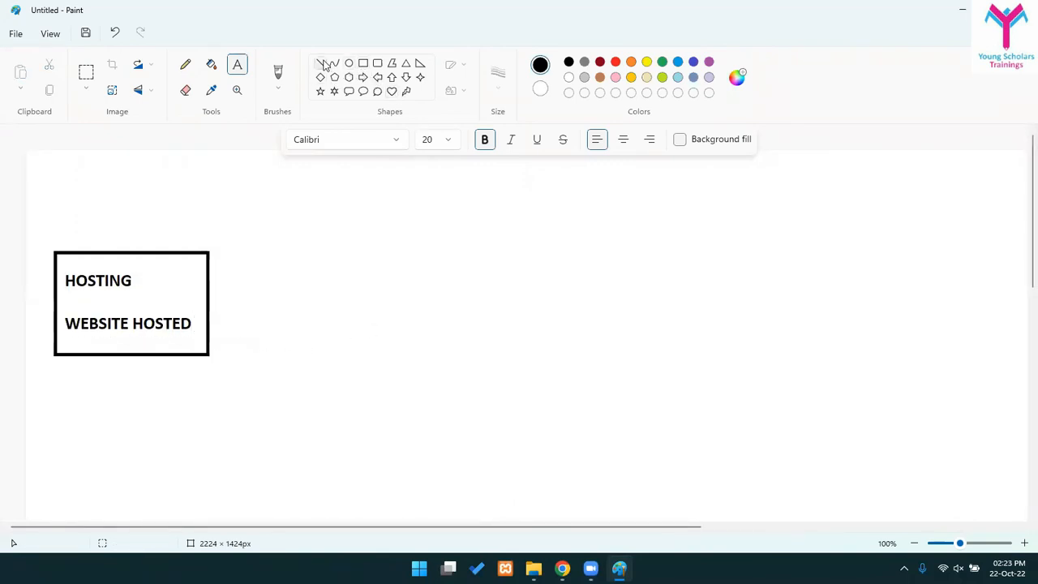
- Draw a circle on the right labelled USA / CLIENT / BROWSER on three lines
click(349, 63)
drag(822, 255, 1005, 378)
click(982, 396)
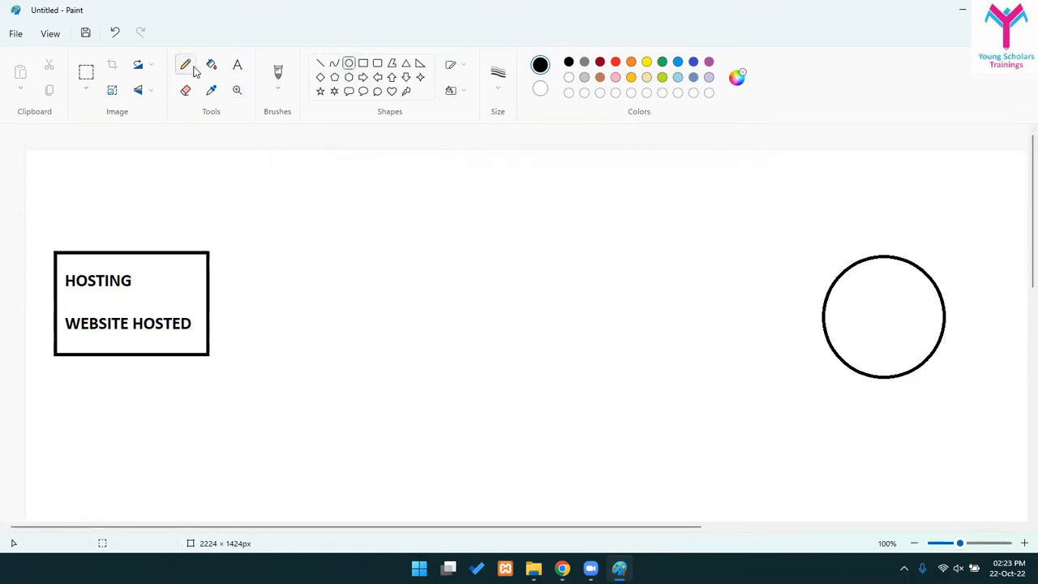
click(237, 64)
click(857, 280)
text(USA)
key(Return)
key(Return)
text(CLIENT)
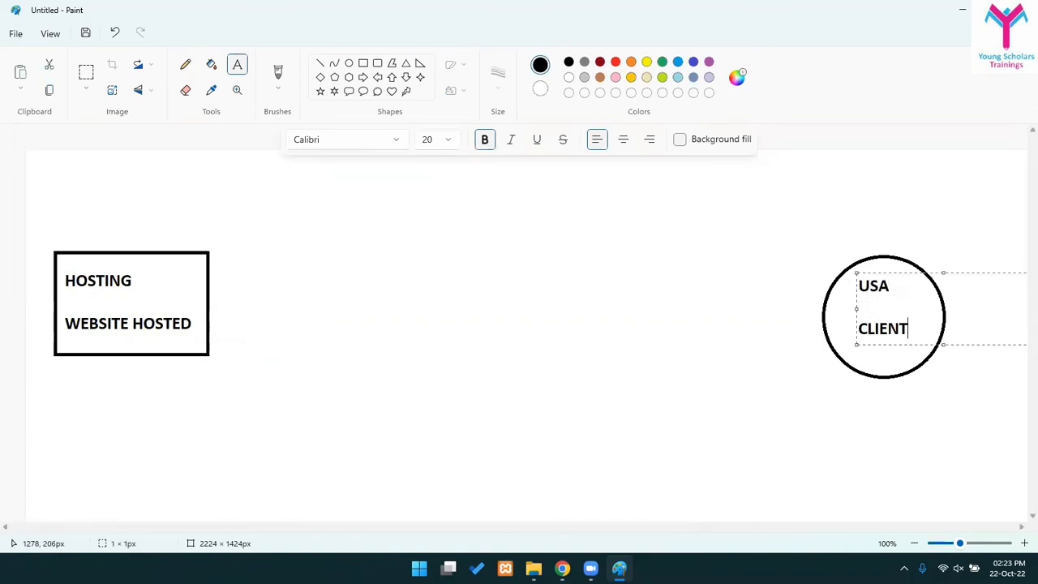
key(Return)
text(BROWER)
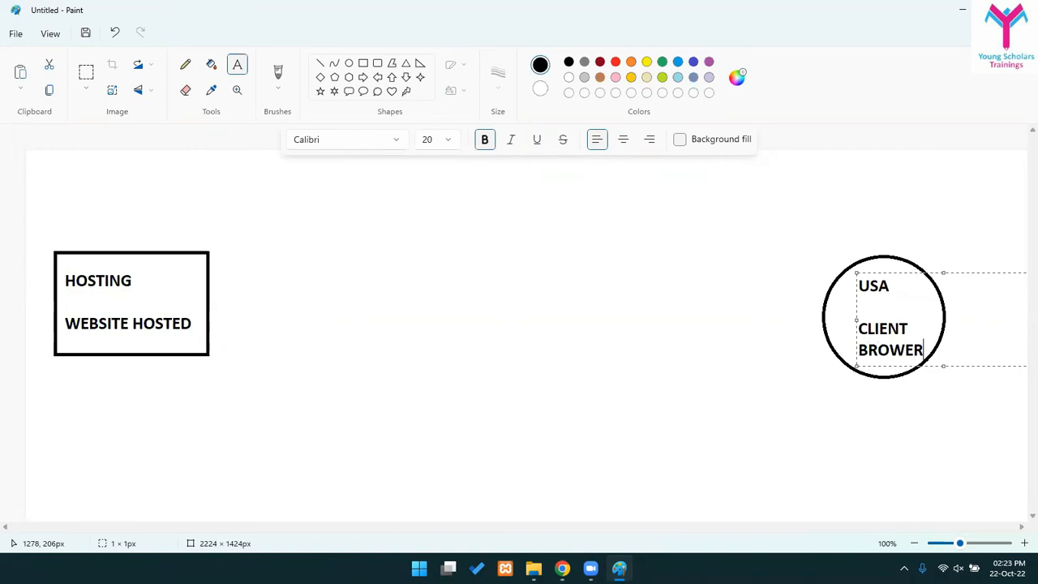
key(BackSpace)
key(BackSpace)
text(SER)
click(691, 454)
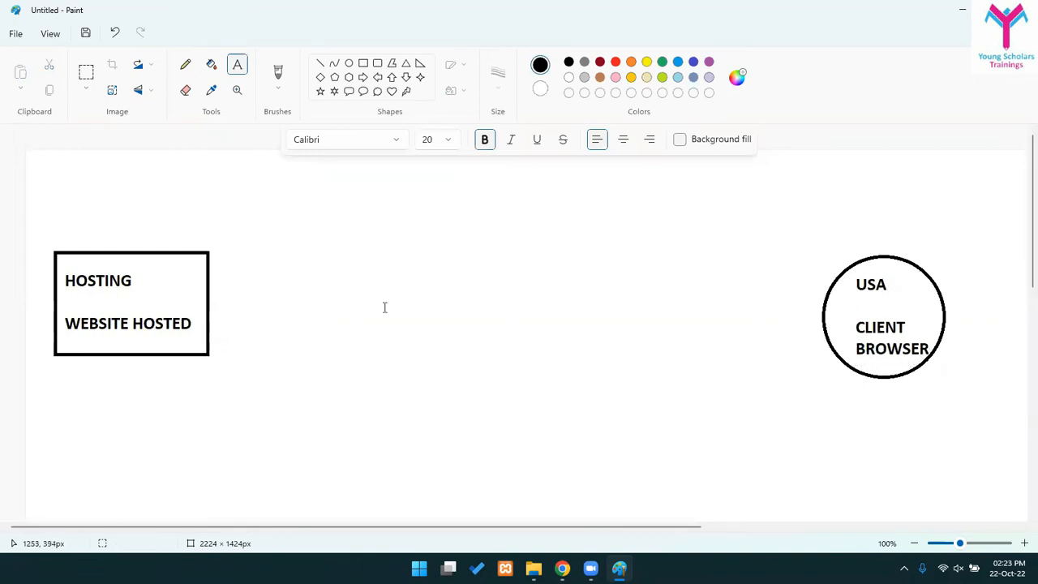
- Add PAKISTAN beneath WEBSITE HOSTED in the hosting box
click(124, 319)
click(108, 344)
click(66, 339)
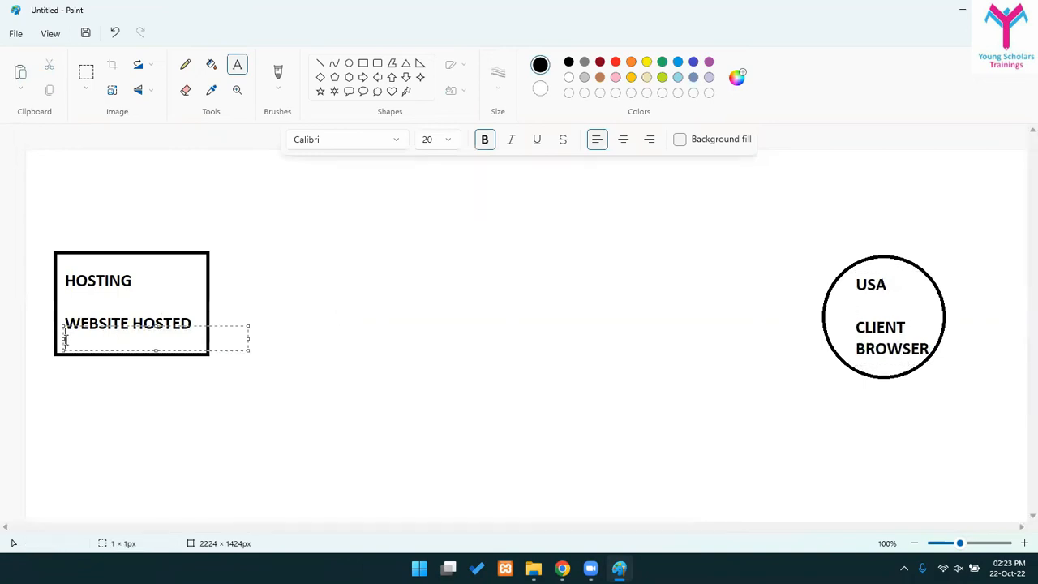
text(PAKISTAN)
key(Return)
click(287, 406)
- Draw an arrow from the hosting box to the client circle
click(321, 63)
mouse_move(247, 307)
mouse_down()
mouse_move(547, 294)
mouse_move(748, 330)
mouse_move(817, 318)
mouse_move(795, 318)
mouse_move(771, 345)
mouse_up()
click(795, 349)
click(818, 367)
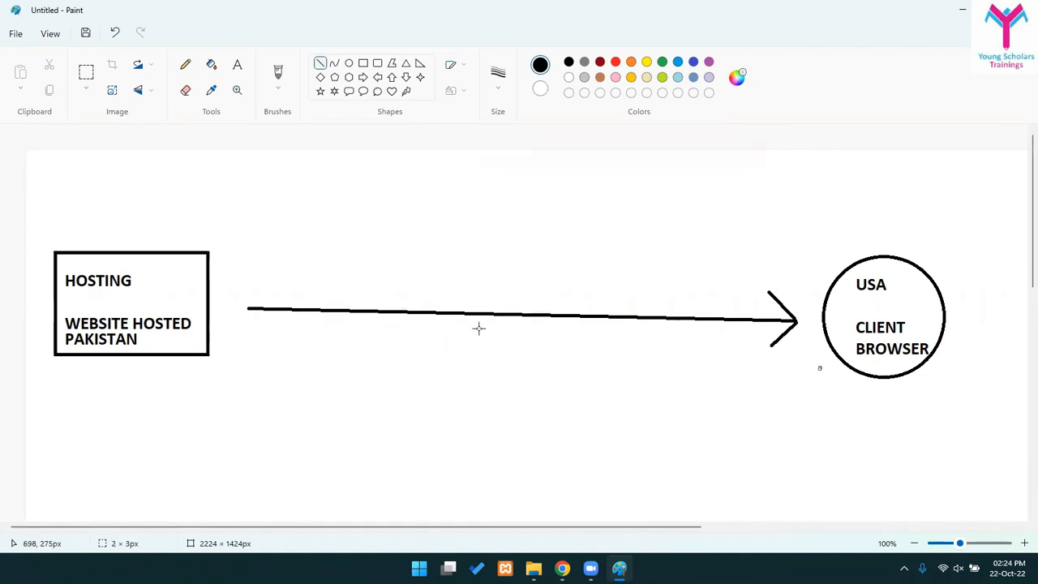
click(237, 65)
- Label the arrow OVER THE INTERNET above and FILES below
click(343, 260)
text(OVER THE NEWTRO)
key(BackSpace)
key(BackSpace)
key(BackSpace)
key(BackSpace)
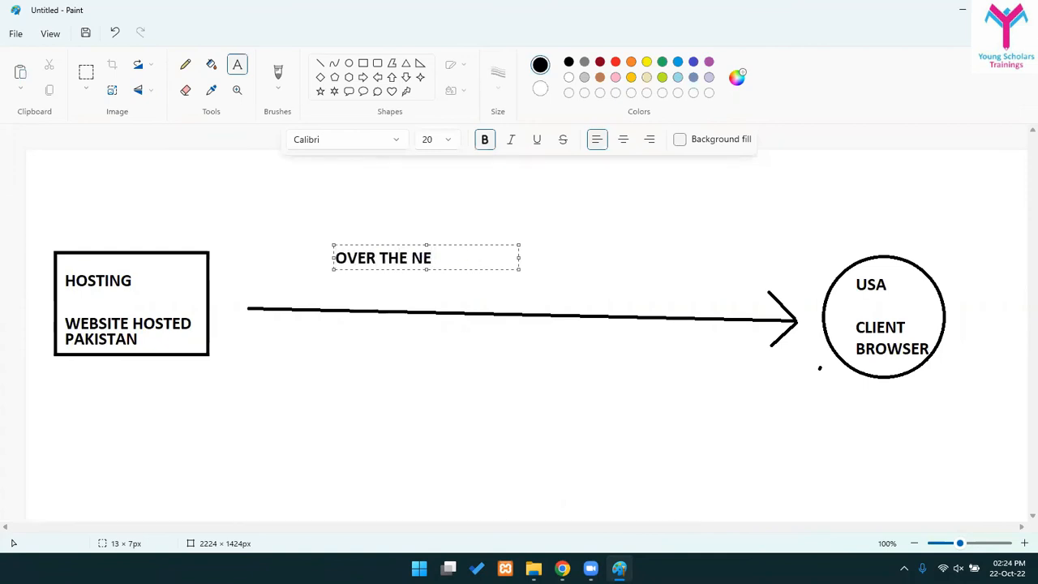
text(T)
key(BackSpace)
key(BackSpace)
key(BackSpace)
text(INTERNET)
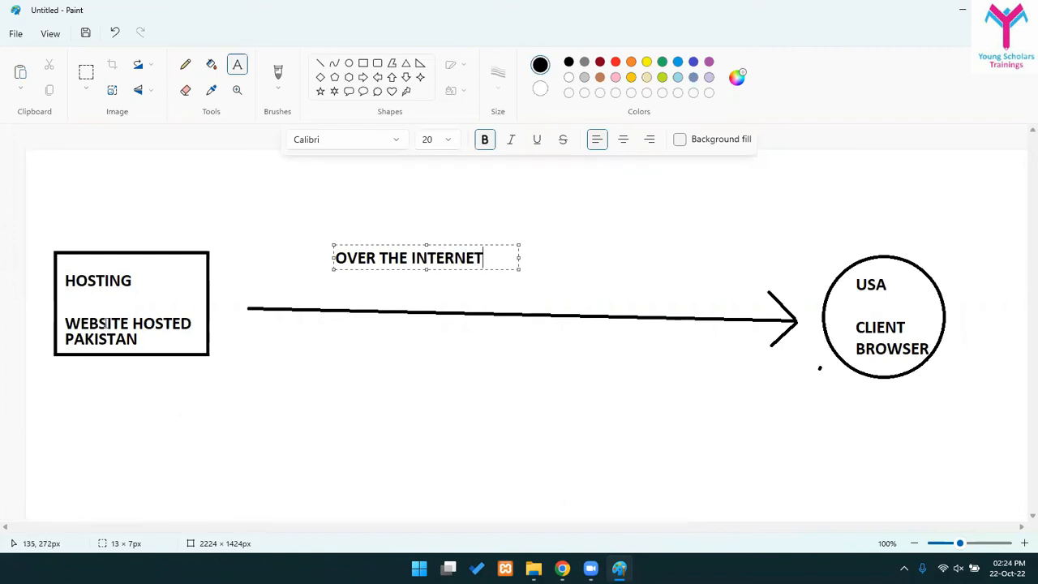
click(359, 333)
click(361, 334)
click(411, 441)
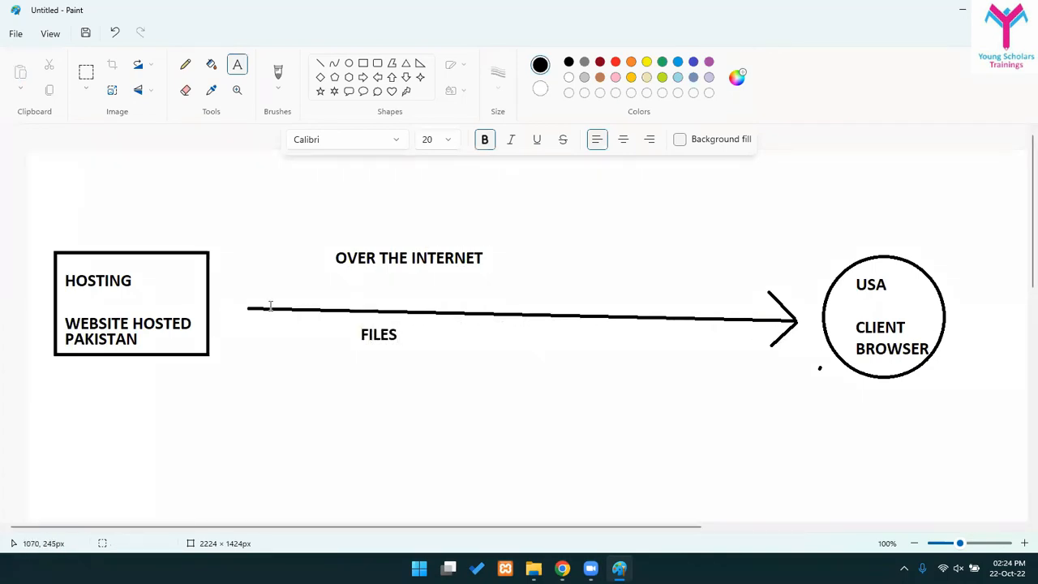
- Draw a small rounded rectangle beside the hosting box
click(348, 64)
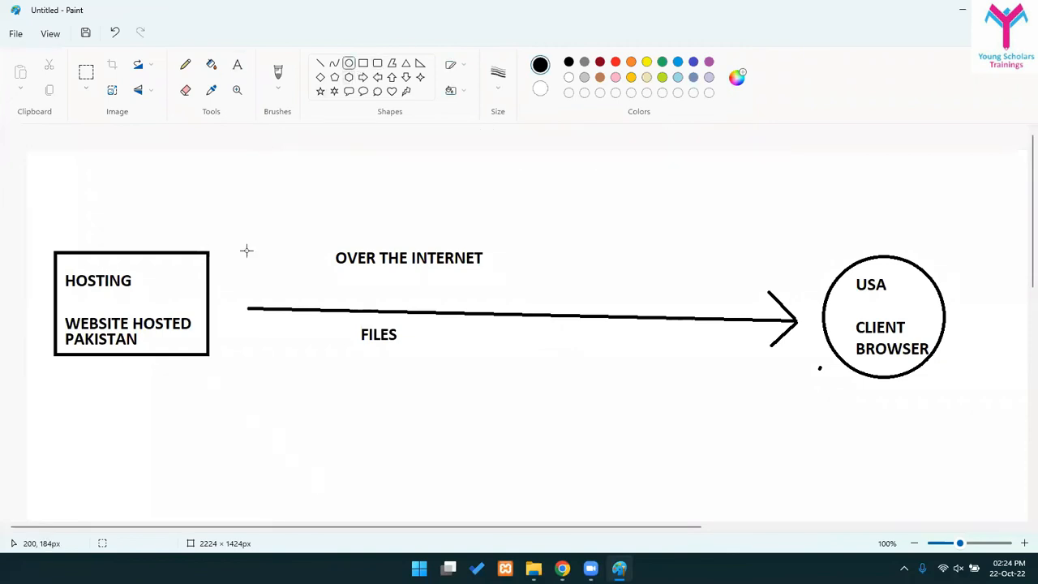
drag(221, 262, 251, 296)
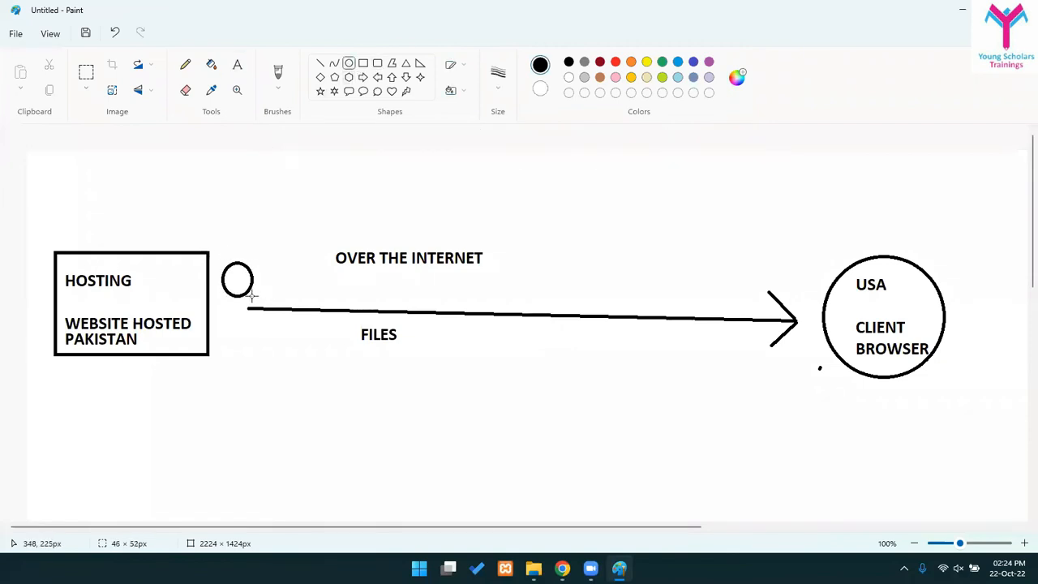
key(ctrl+z)
click(378, 63)
drag(222, 251, 276, 289)
click(296, 287)
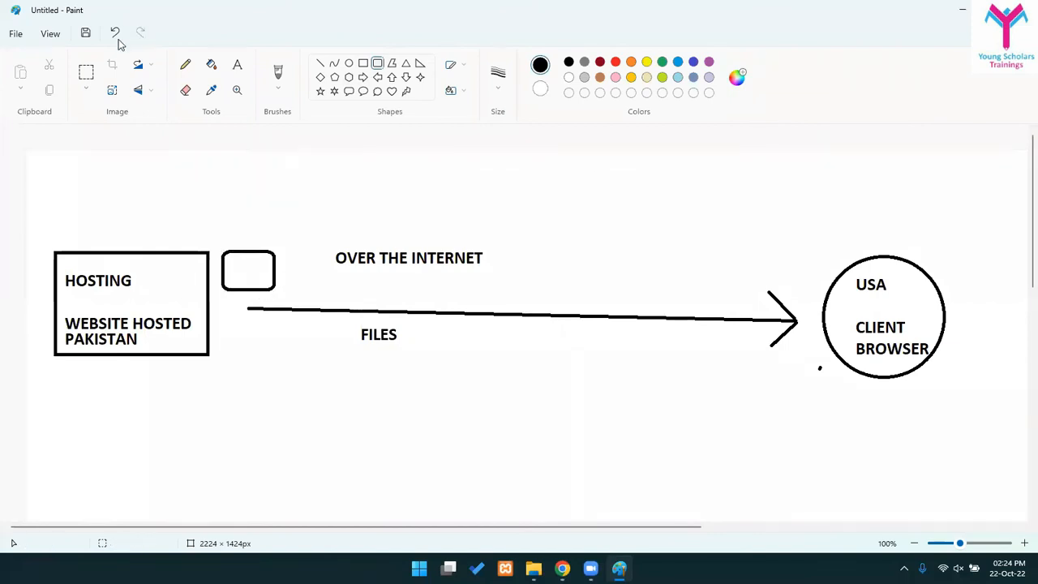
- Type 10MB inside the rounded box and fit the text into it
click(237, 65)
click(248, 259)
text(10MB)
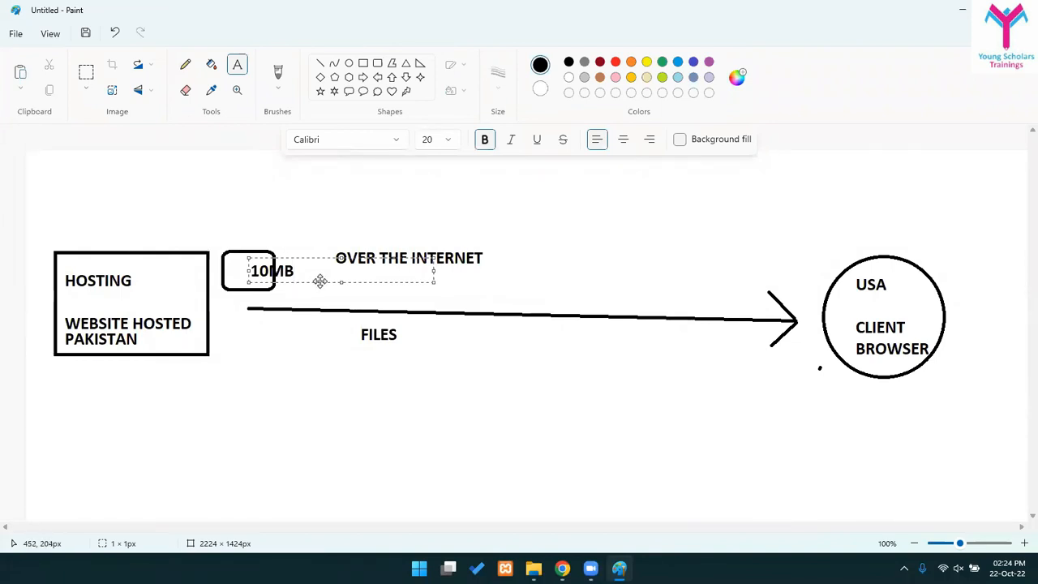
drag(314, 281, 290, 281)
click(303, 329)
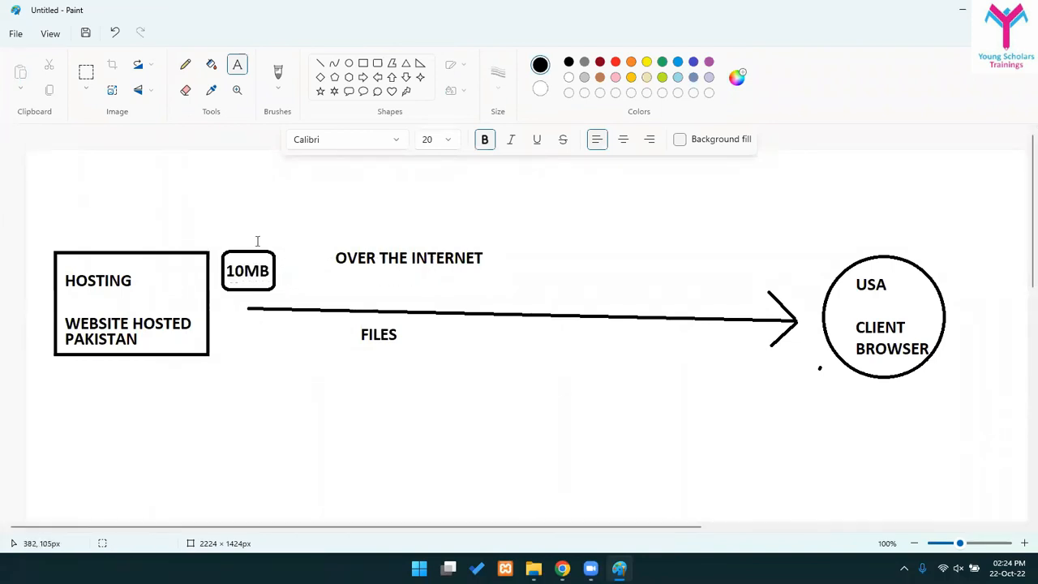
click(88, 77)
drag(253, 293, 287, 296)
- Move the 10MB box slightly right and down, above the arrow's start
drag(254, 250, 204, 254)
click(235, 331)
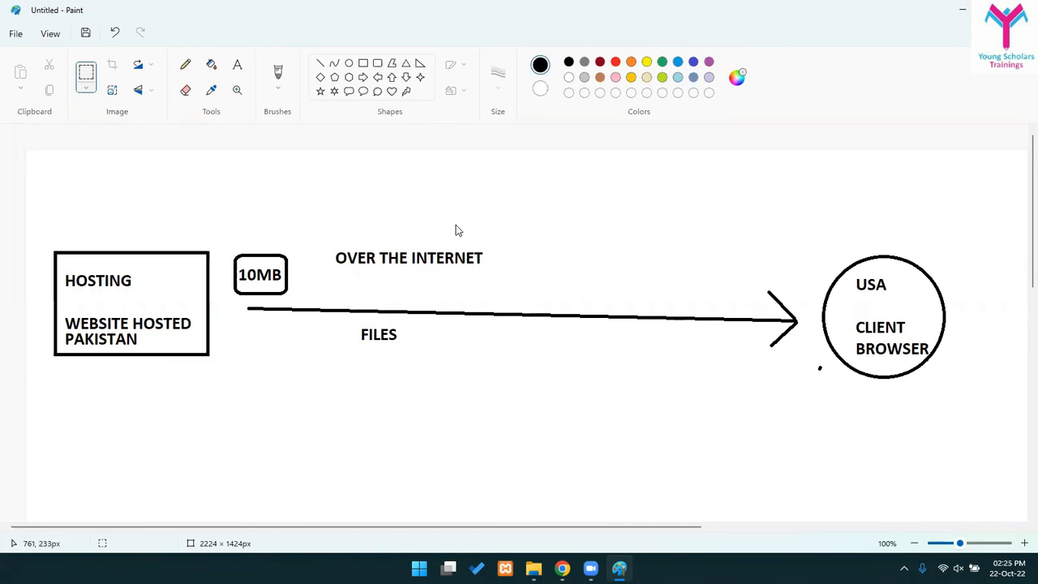
drag(425, 189, 747, 332)
click(577, 426)
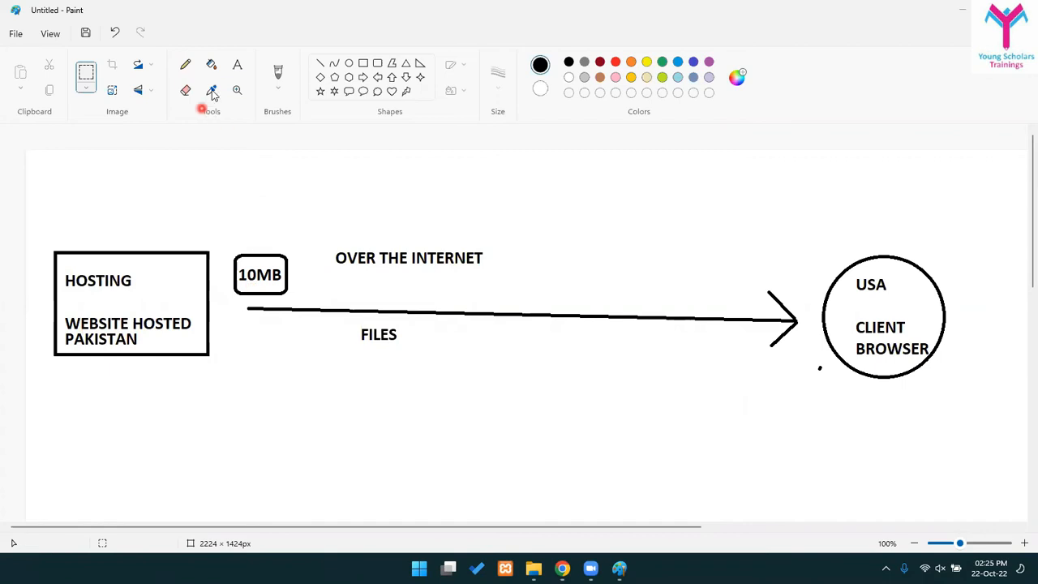
click(234, 65)
- Add a 10Secs label left of FILES under the arrow's tail
click(241, 320)
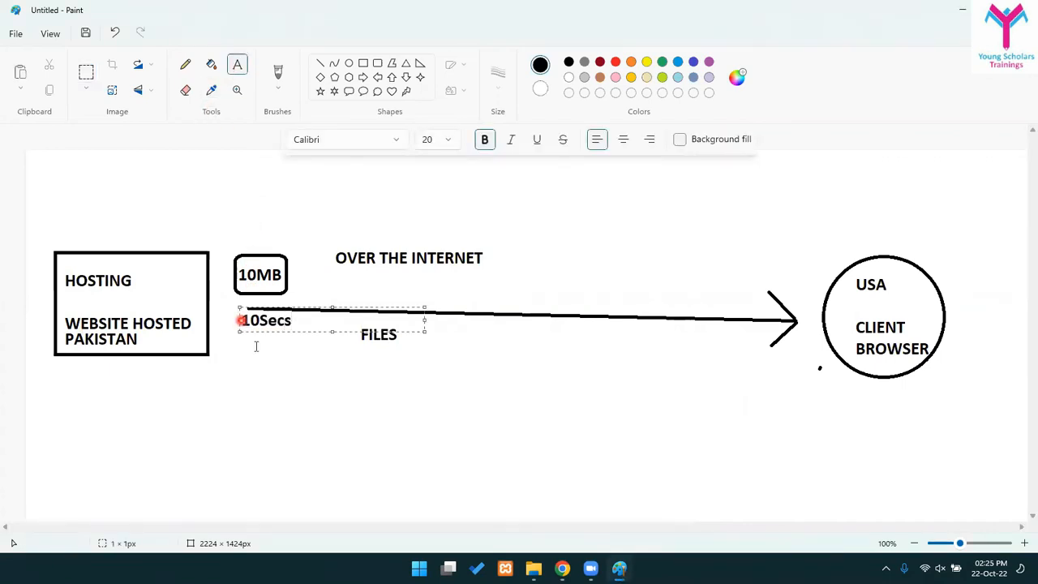
click(343, 463)
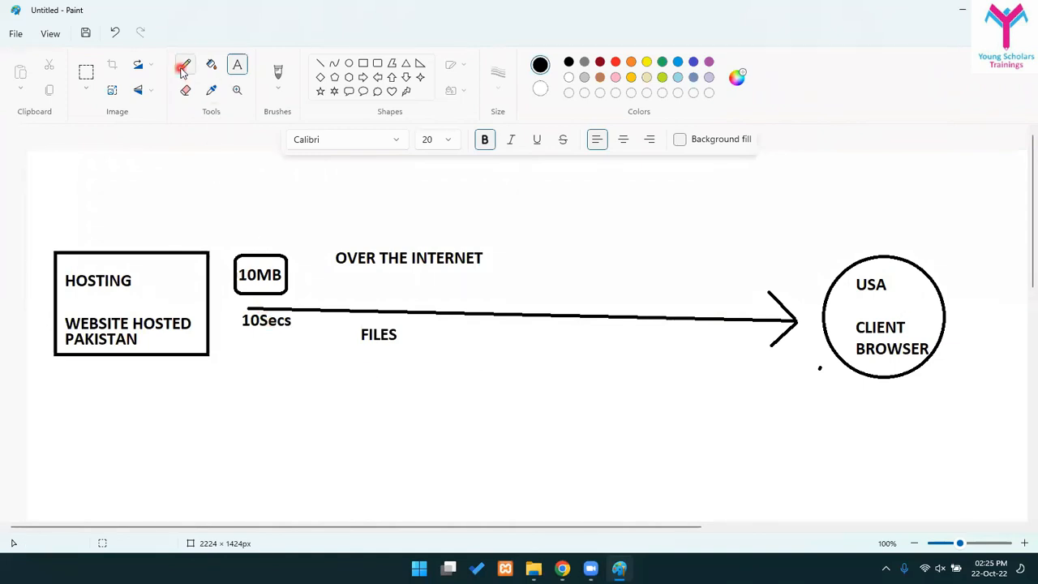
click(86, 73)
drag(208, 241, 278, 307)
click(367, 294)
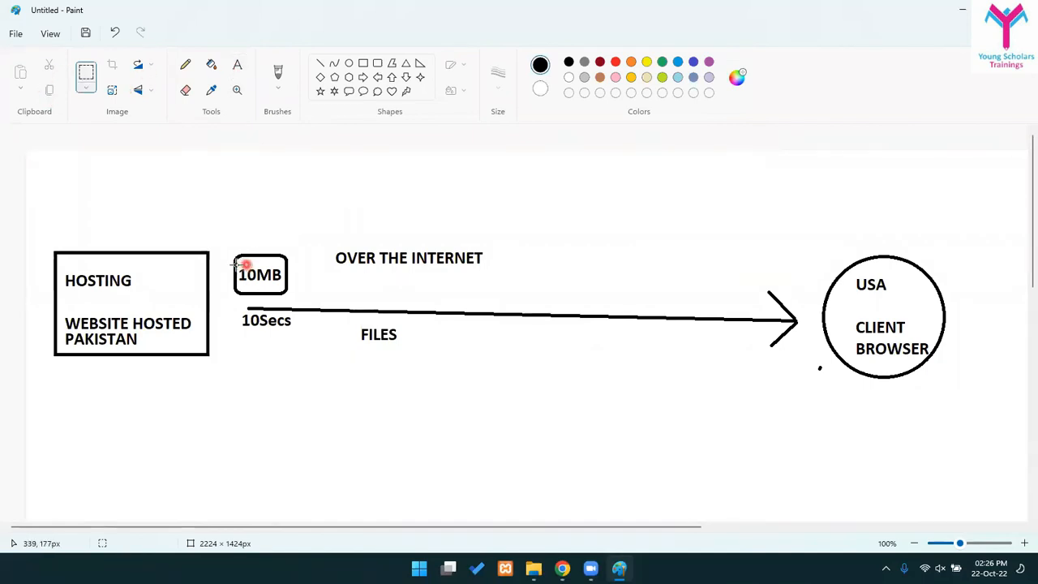
- Replace the 10MB text in the rounded box with 5MB
click(82, 75)
drag(256, 280, 284, 290)
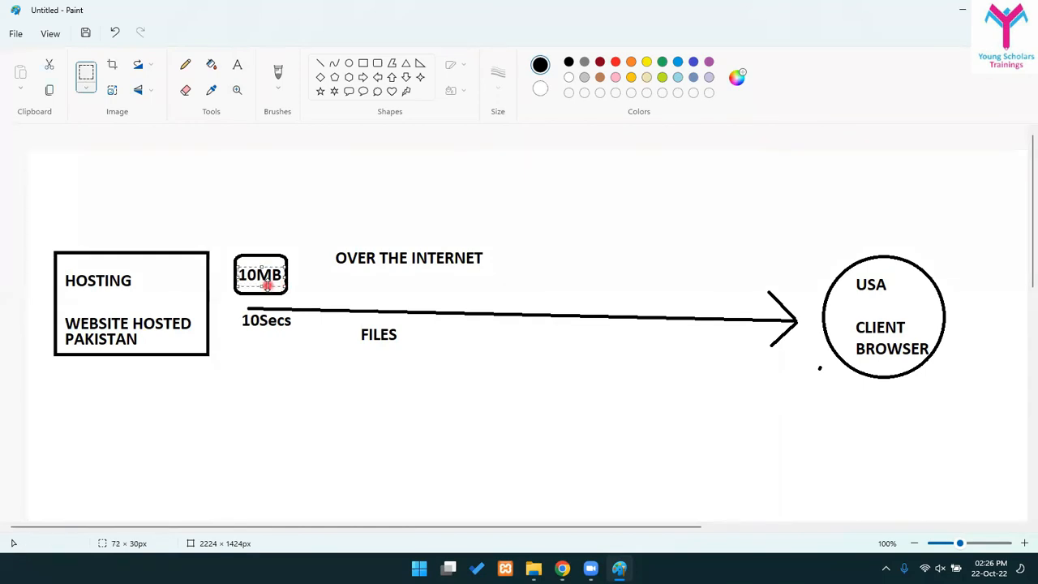
key(Delete)
click(236, 64)
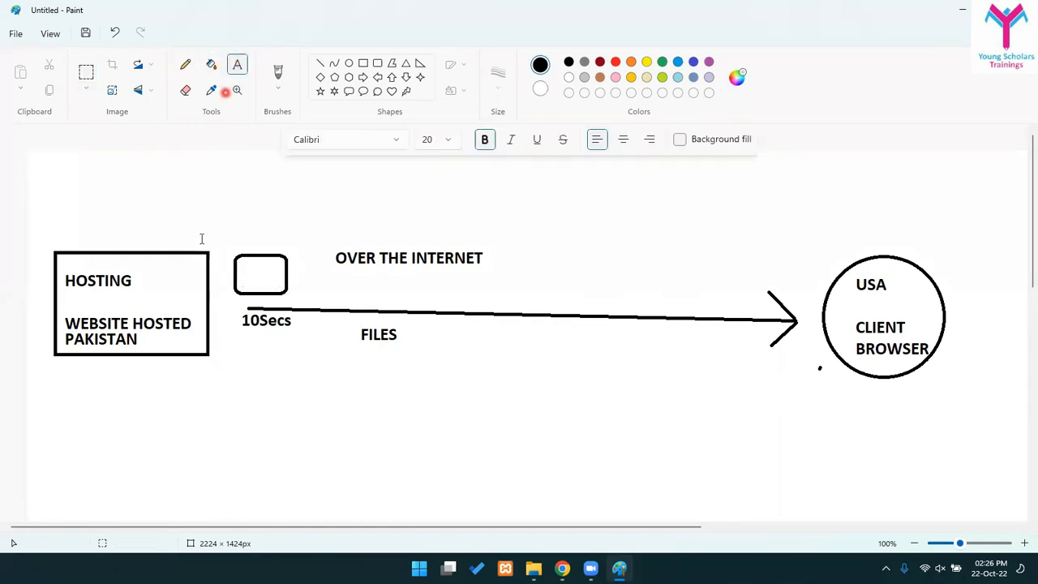
click(248, 271)
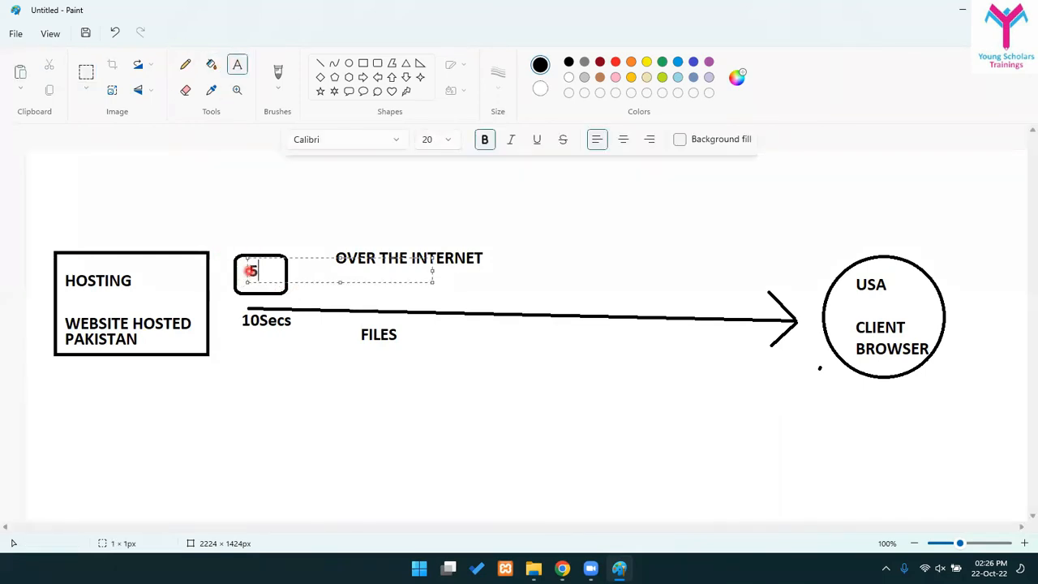
click(330, 409)
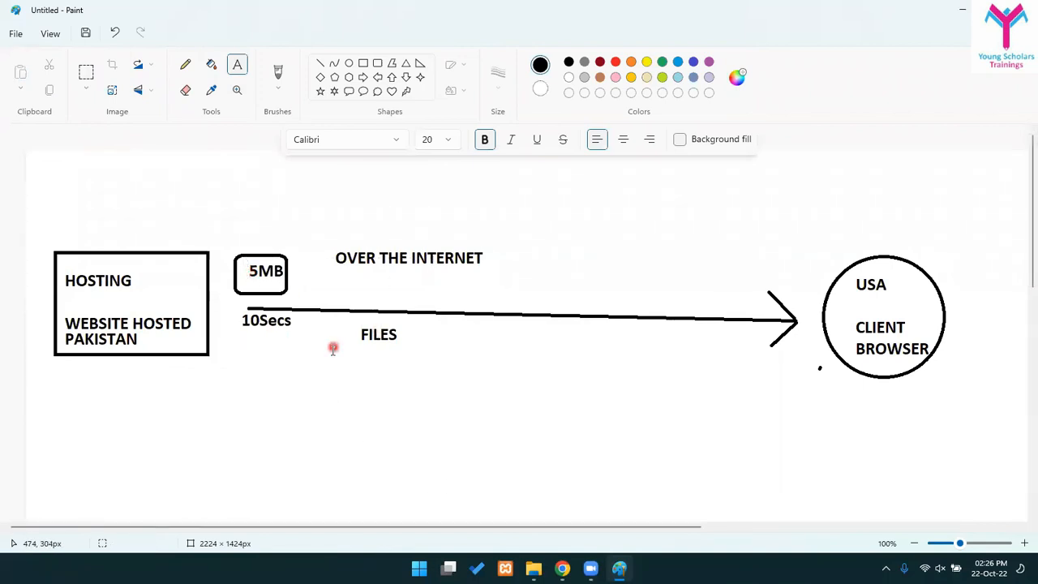
- Replace the 10Secs label with 5 Seconds beside FILES
click(87, 78)
drag(238, 312, 287, 327)
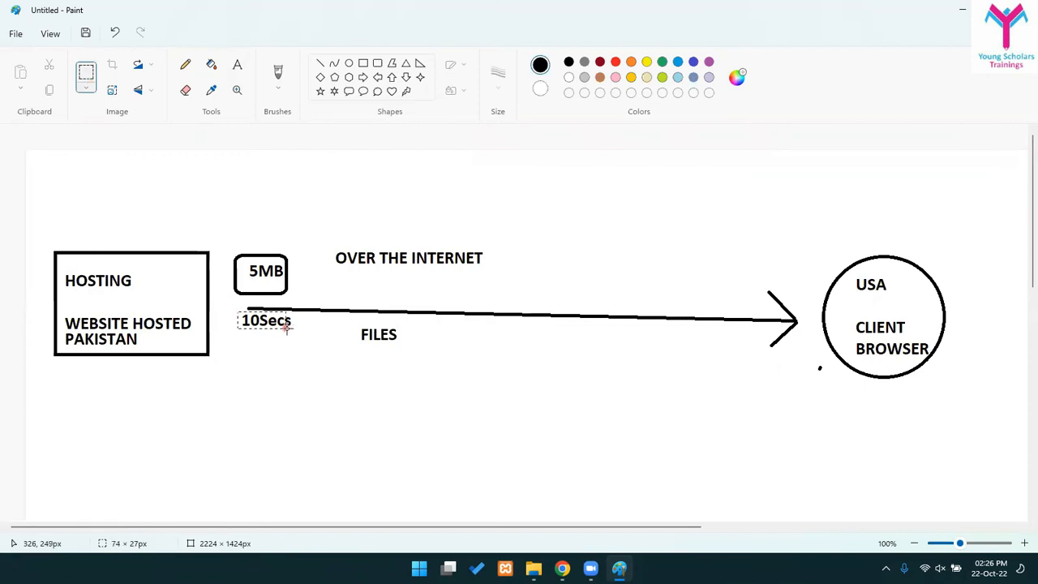
key(Delete)
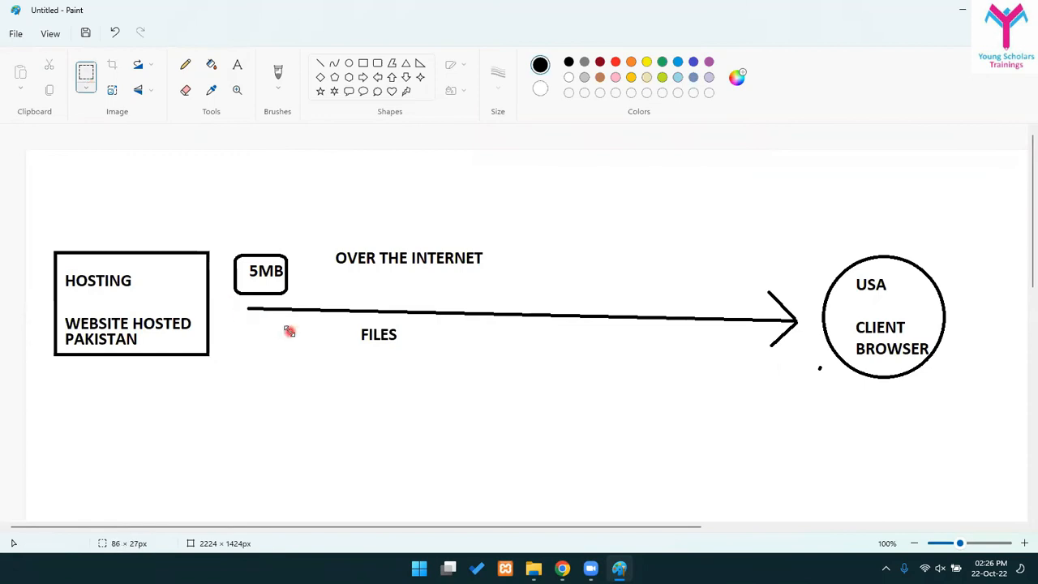
click(238, 66)
click(246, 334)
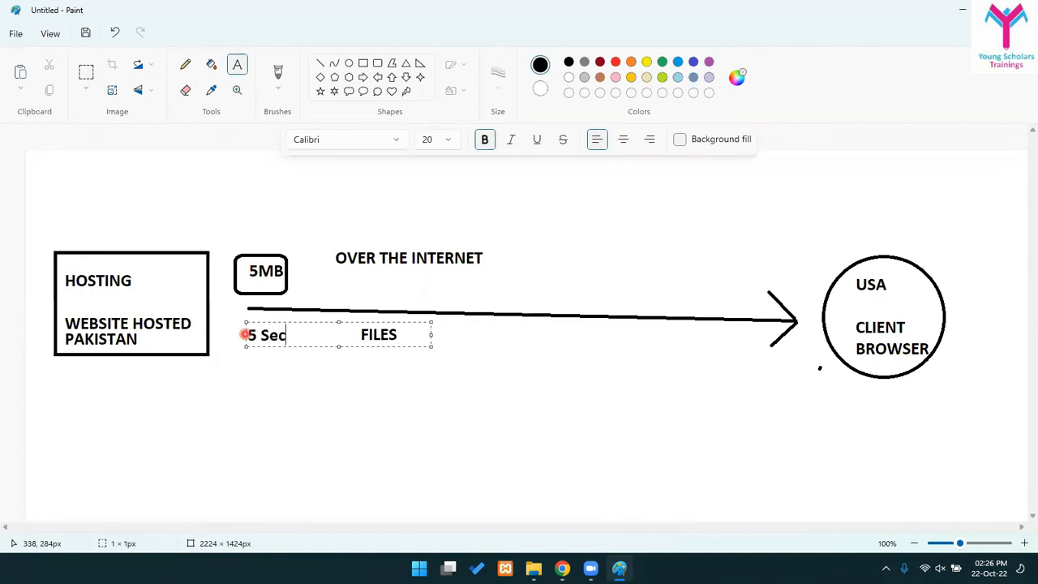
text(5 Seconds)
key(Return)
click(376, 465)
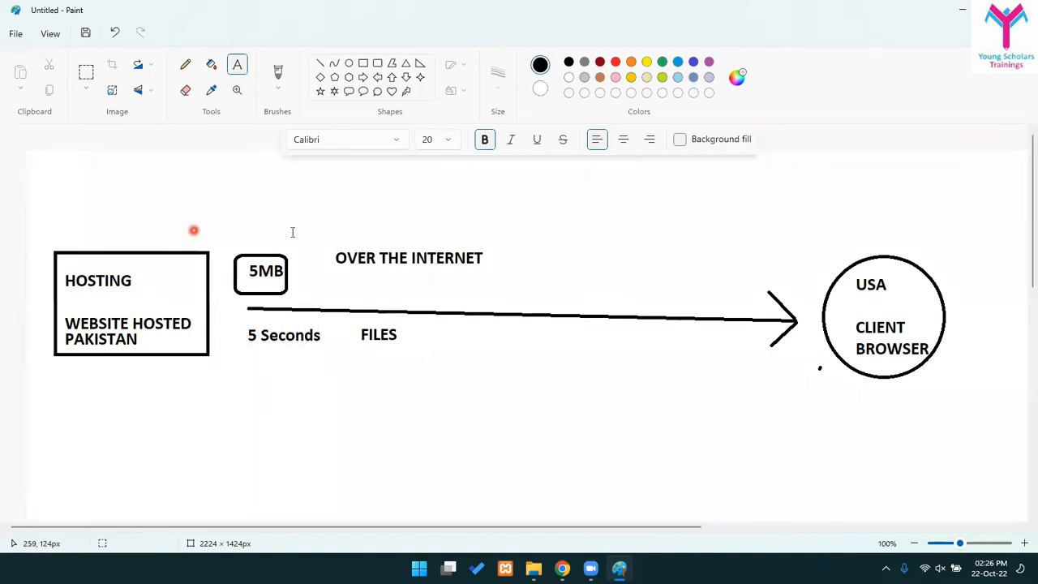
- Shift the 5MB box slightly to the right
click(86, 72)
drag(225, 242, 235, 263)
drag(300, 292, 264, 277)
click(386, 325)
click(254, 327)
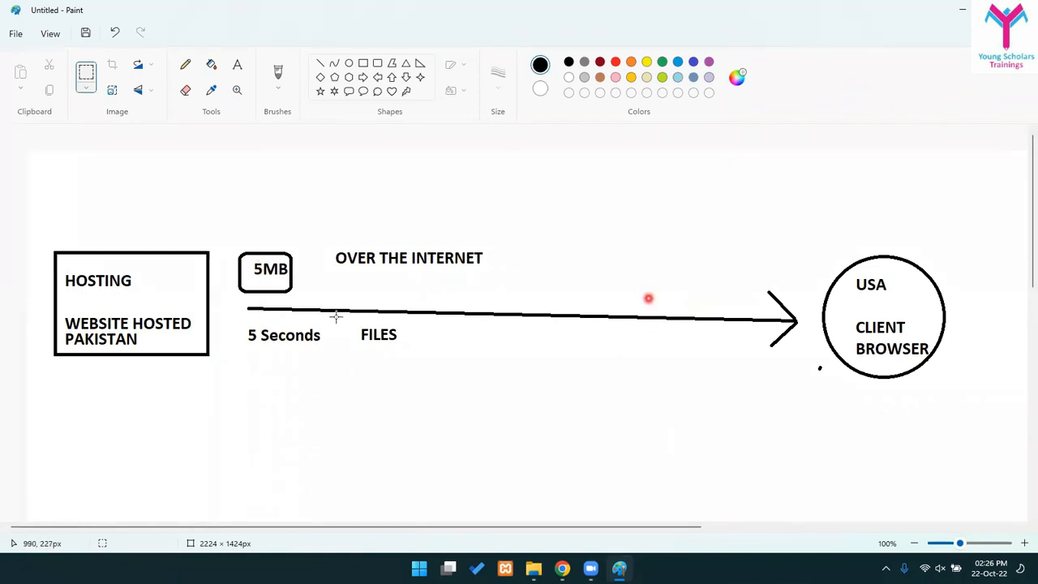
- Shift the 5MB box a little left toward the hosting box
mouse_move(235, 242)
mouse_down()
mouse_move(314, 277)
mouse_move(326, 299)
mouse_up()
click(382, 302)
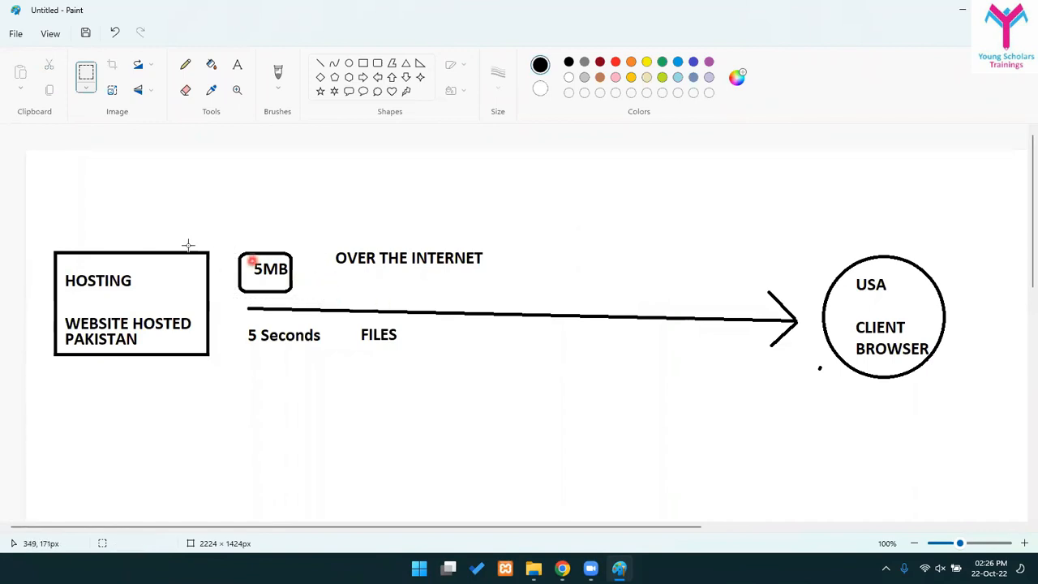
drag(228, 241, 265, 286)
click(750, 325)
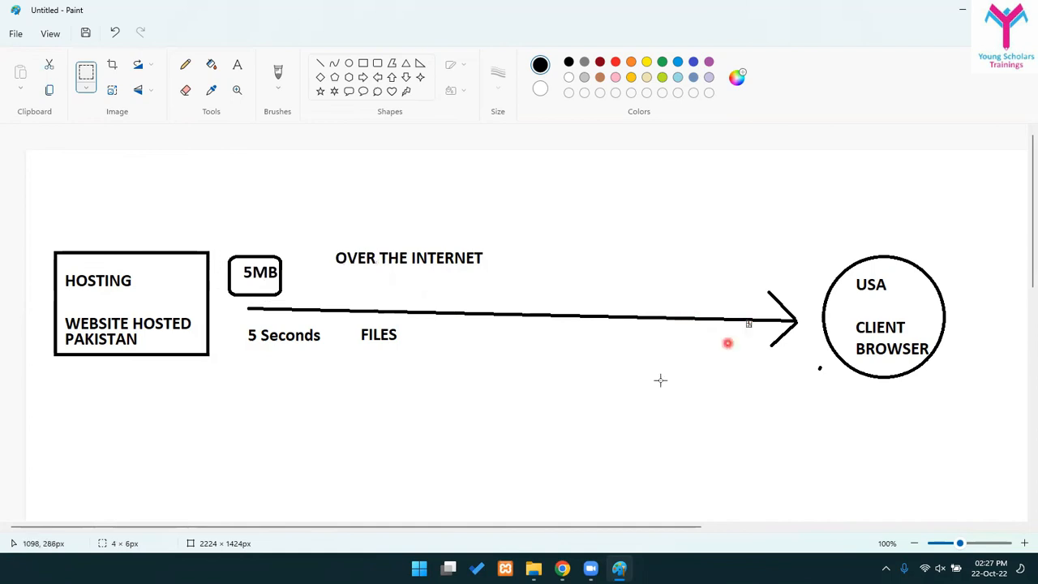
click(545, 364)
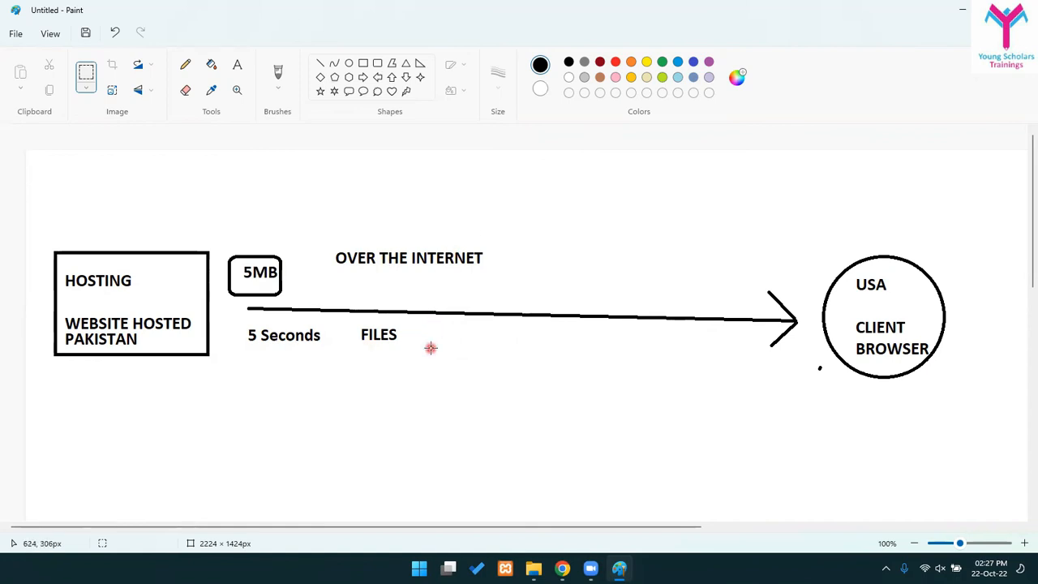
drag(216, 236, 288, 306)
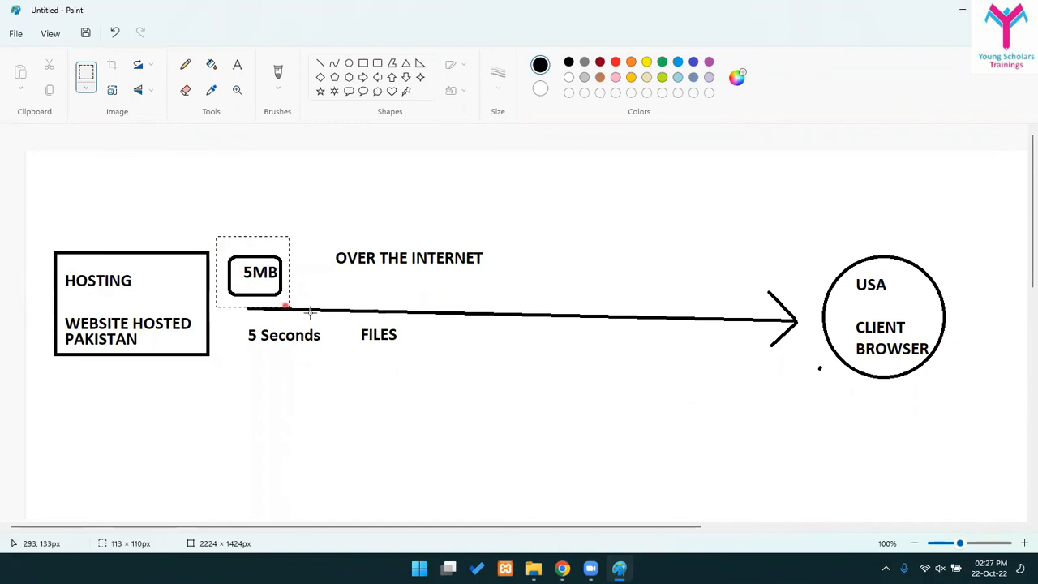
click(338, 300)
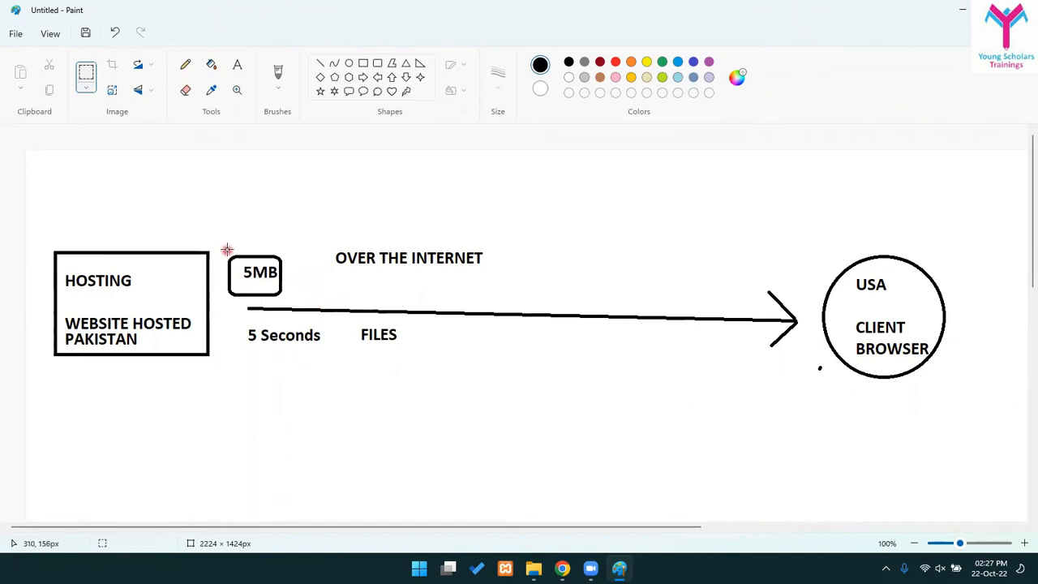
drag(258, 282, 296, 296)
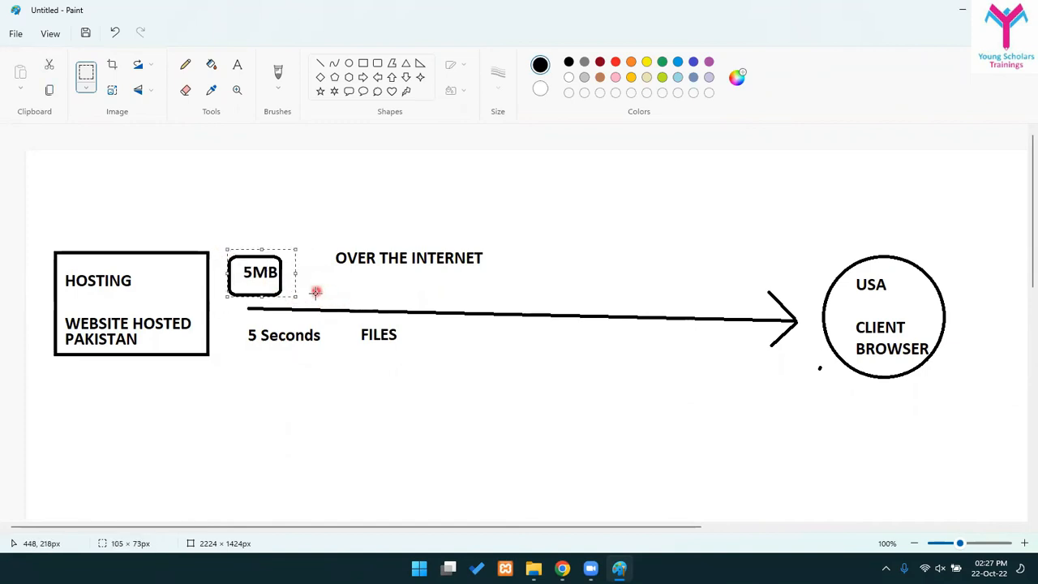
click(332, 298)
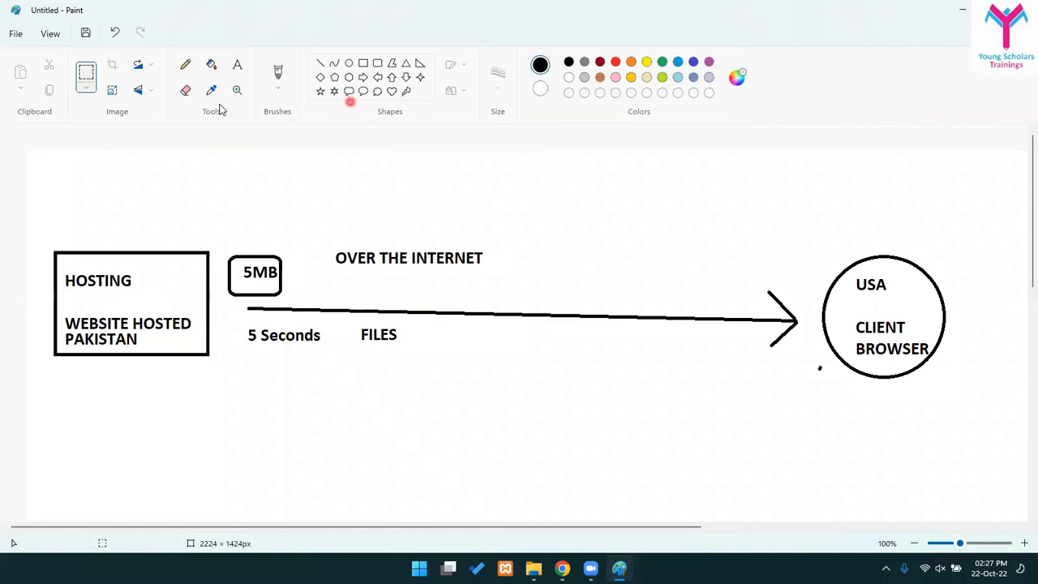
click(377, 63)
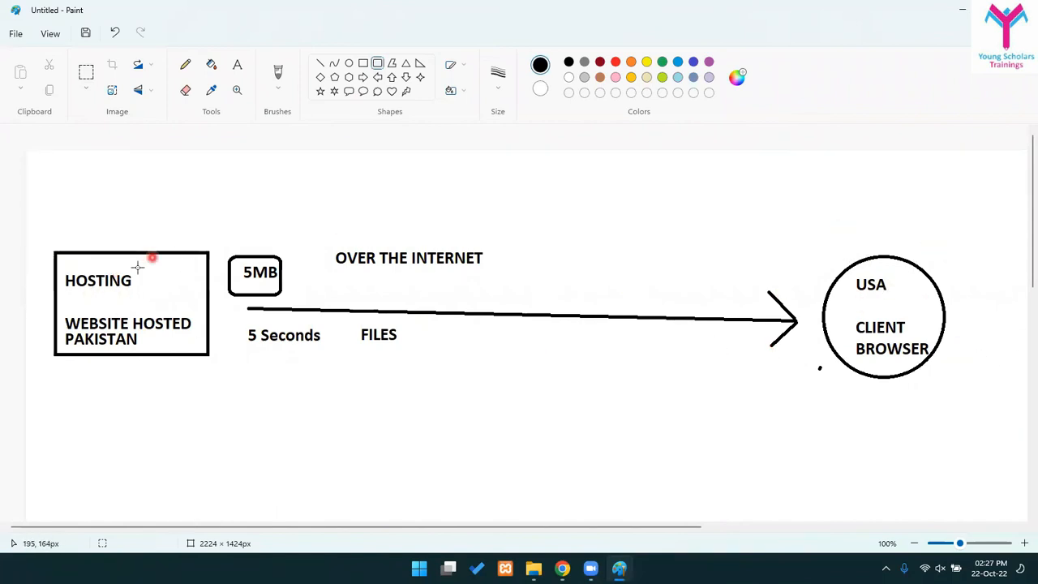
- Draw a rounded box midway along the arrow
mouse_move(509, 279)
mouse_down()
mouse_move(639, 346)
mouse_move(640, 365)
mouse_up()
mouse_move(584, 347)
mouse_down()
mouse_move(672, 348)
mouse_move(672, 330)
mouse_up()
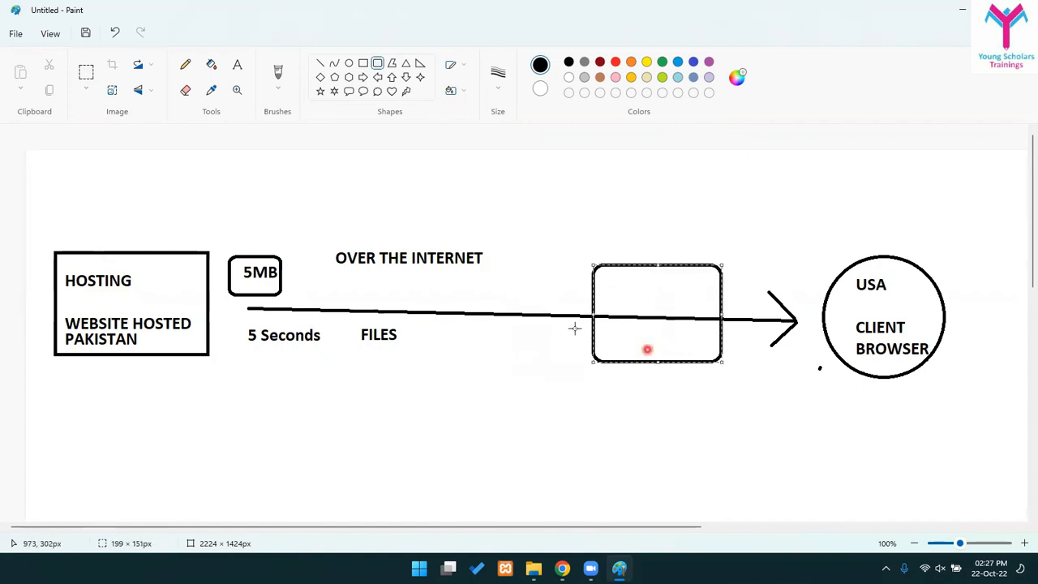
drag(596, 307, 623, 314)
drag(790, 404, 554, 325)
click(717, 374)
- Add the CANADA label inside the new rounded box
click(237, 65)
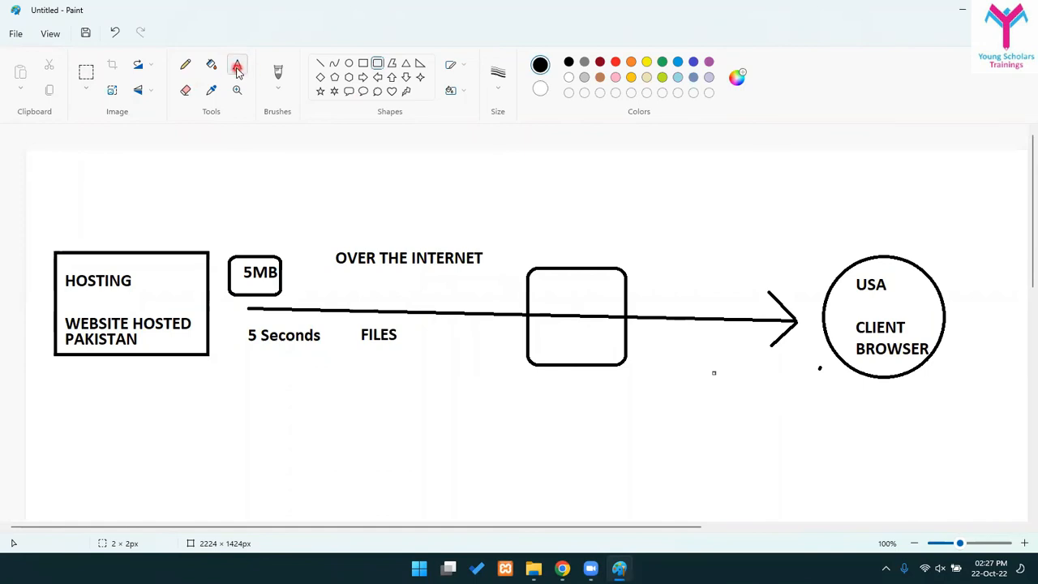
click(578, 317)
click(578, 304)
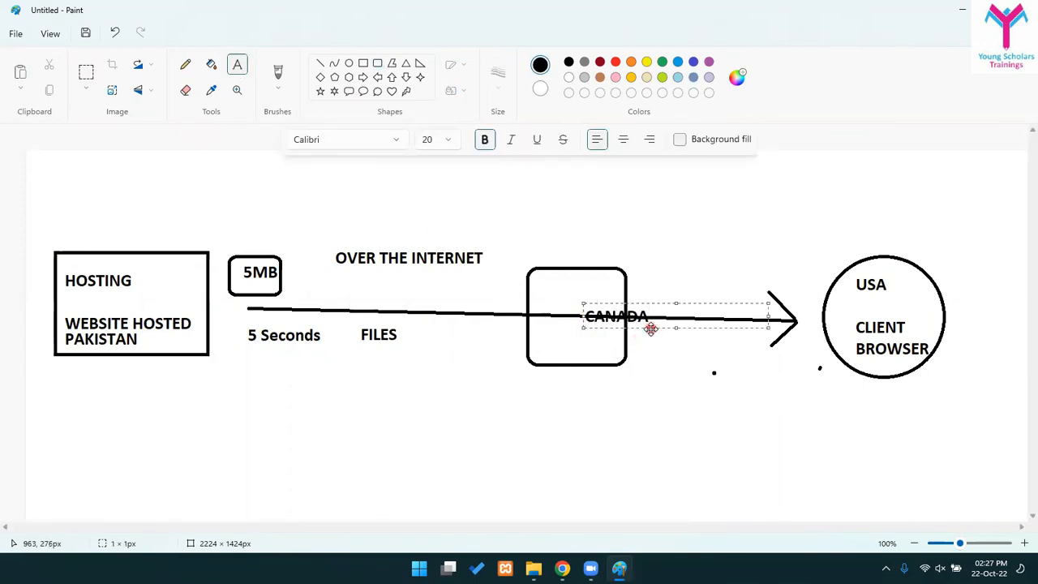
drag(650, 327, 604, 305)
click(633, 352)
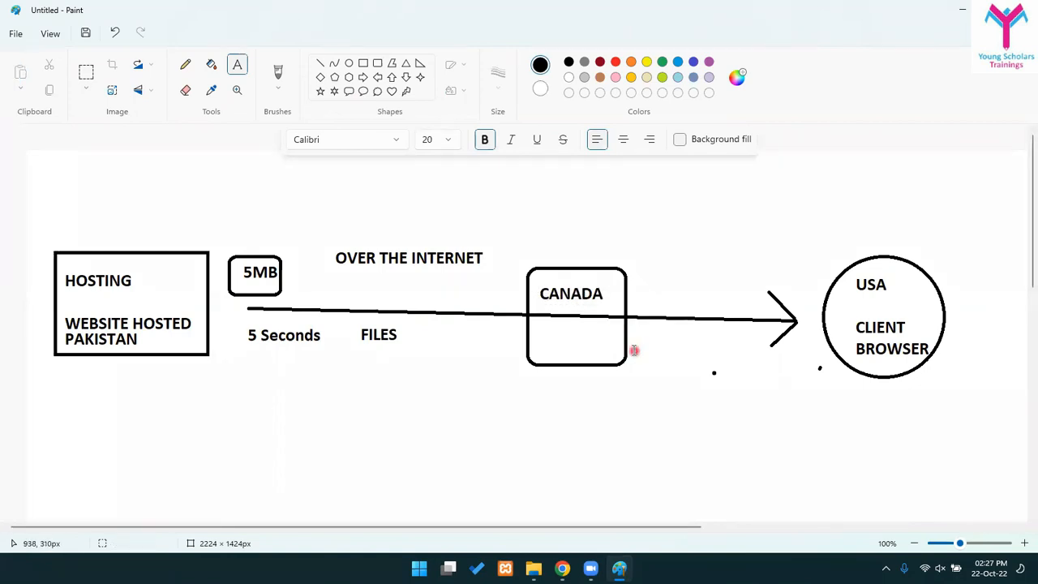
- Add CDN HOSTING SERVER below CANADA, with SERVER on its own line, at font size 12
click(553, 329)
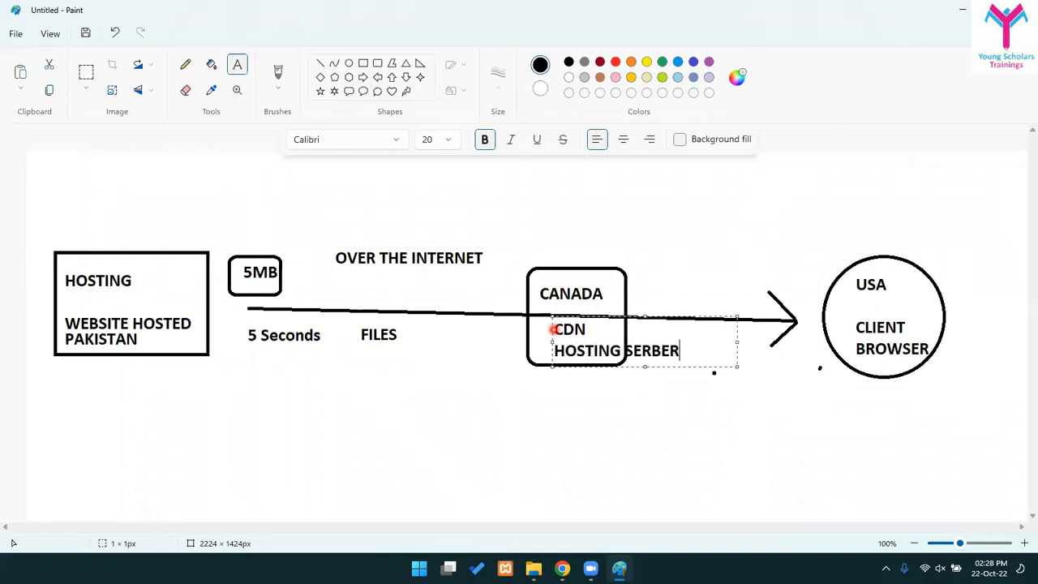
text(R)
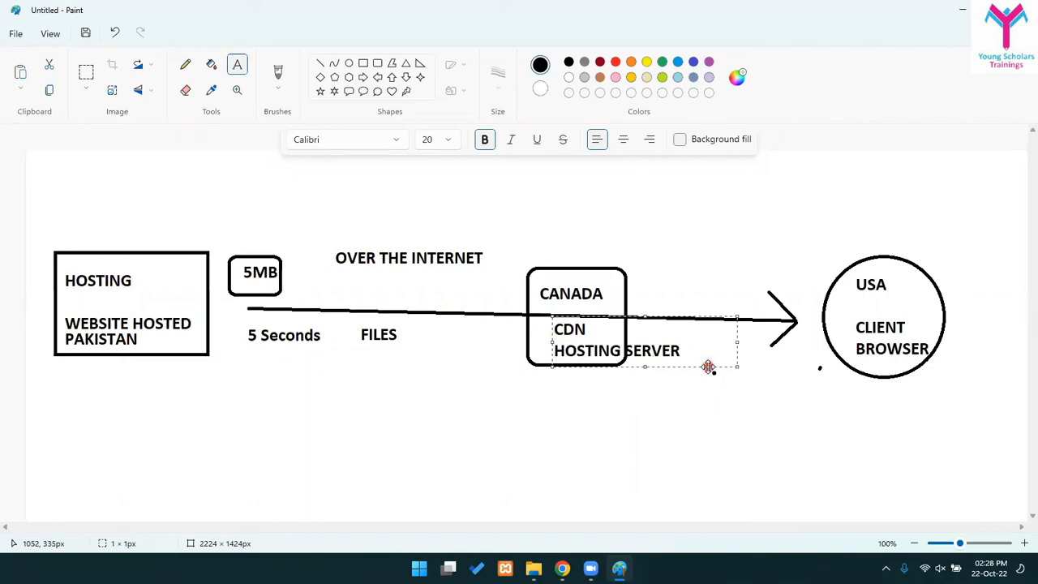
drag(708, 367, 689, 362)
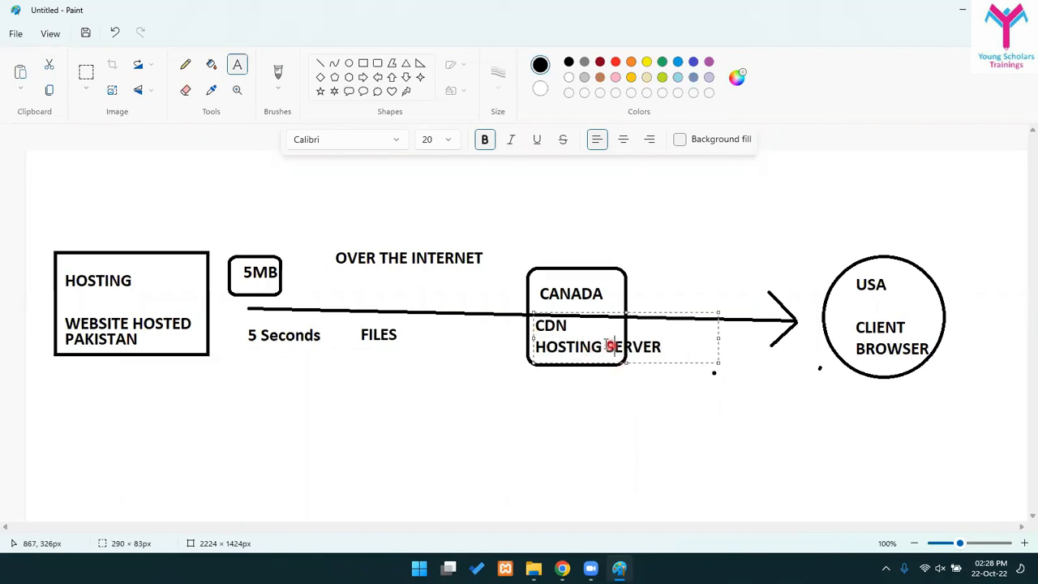
key(Return)
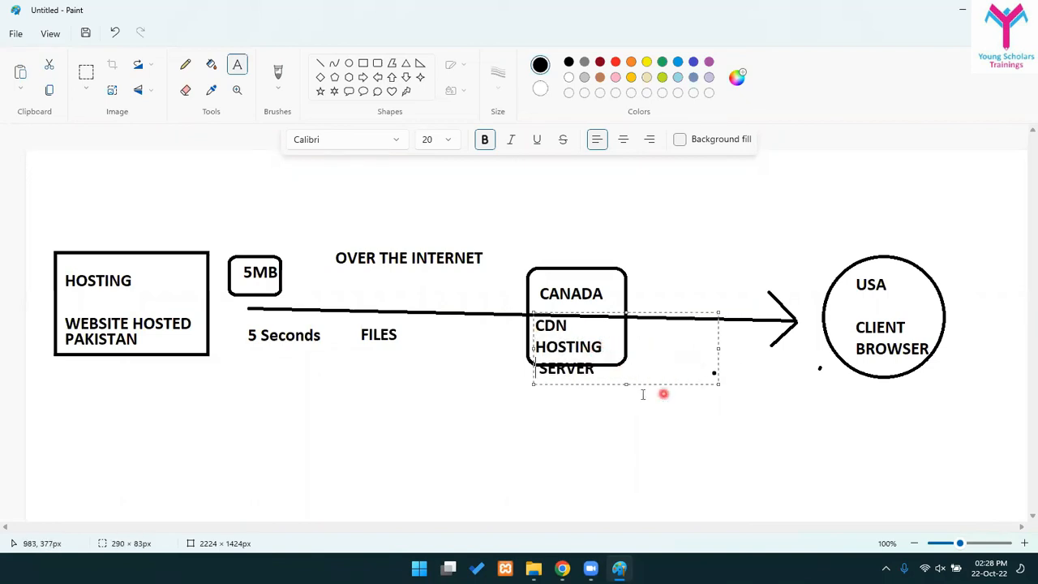
key(ctrl+a)
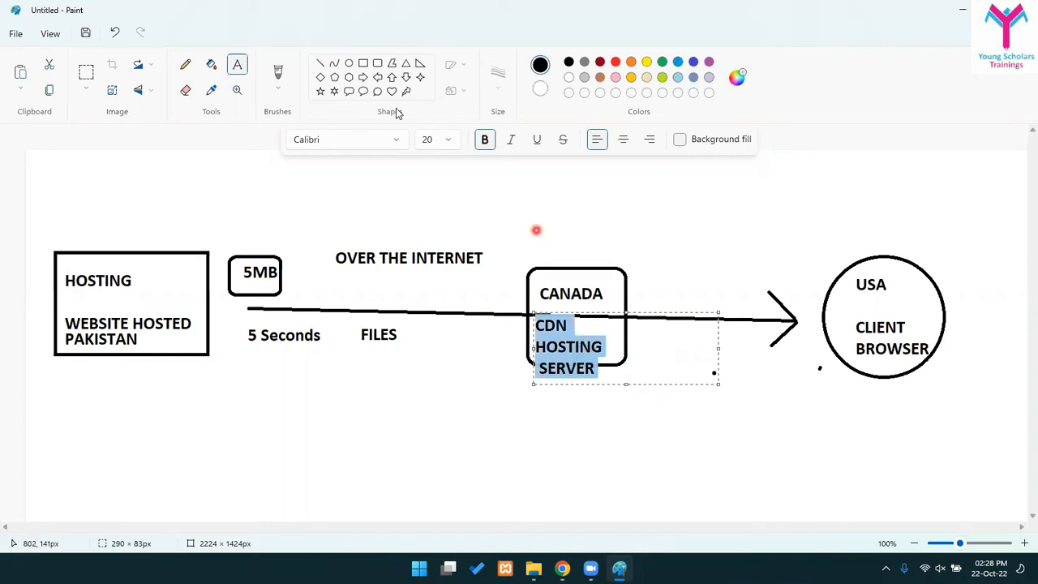
click(446, 141)
click(430, 192)
click(602, 439)
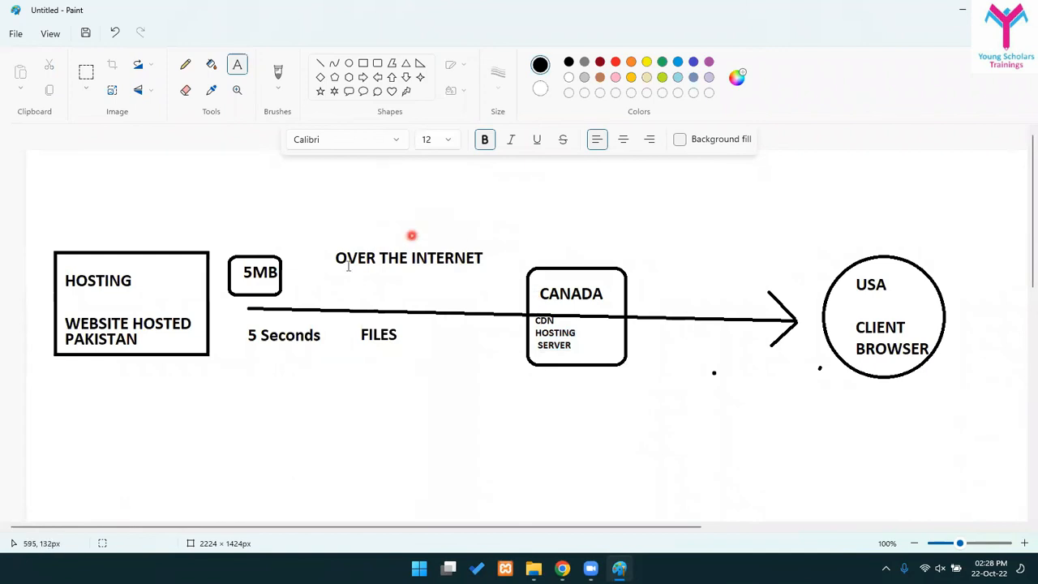
- Relocate the 5MB box from beside the Pakistan hosting box into the lower CANADA CDN box
click(376, 62)
click(85, 73)
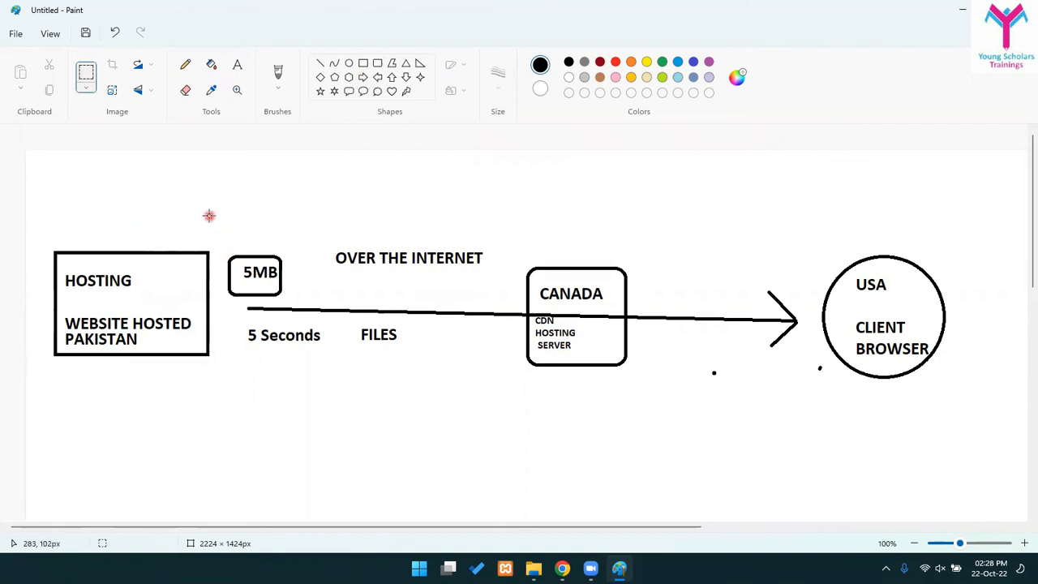
drag(218, 247, 286, 302)
drag(246, 272, 584, 335)
click(580, 422)
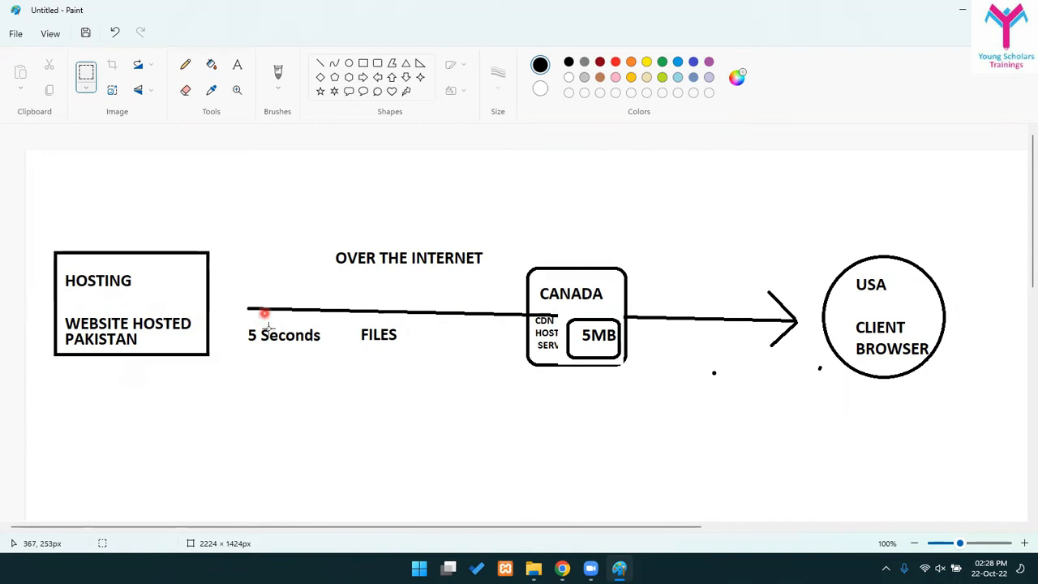
click(320, 63)
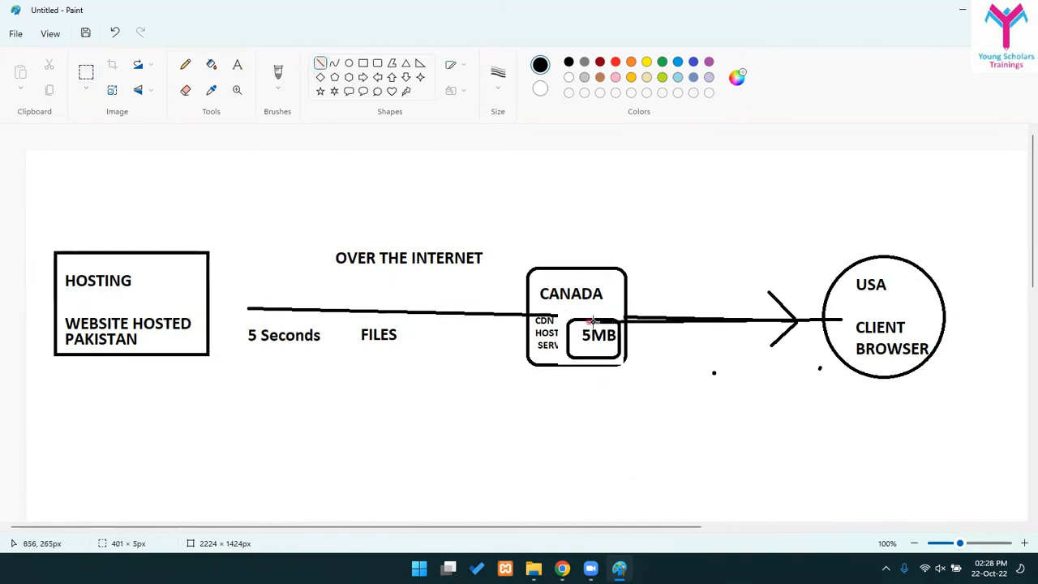
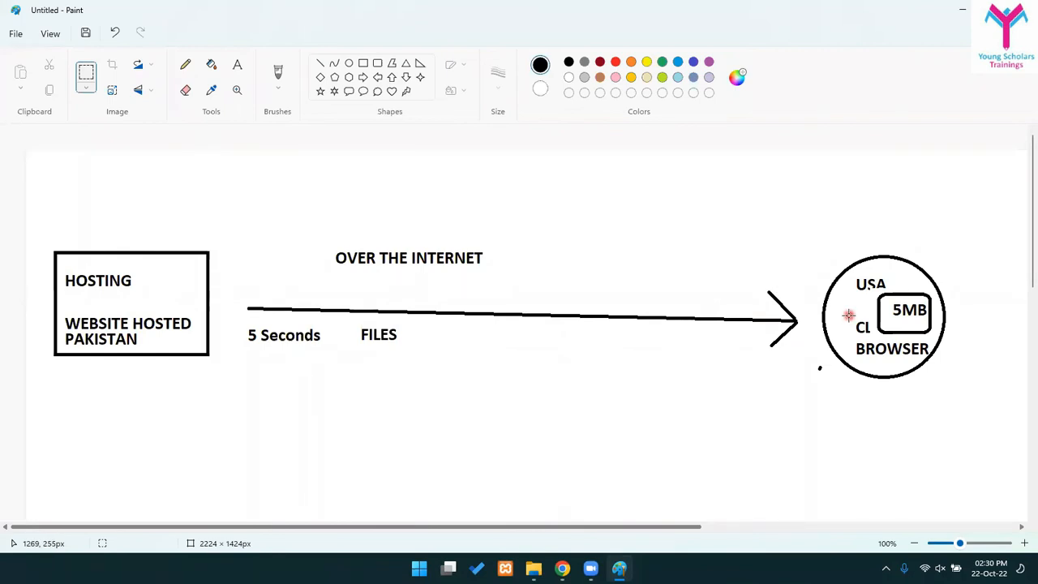
- Pick the Text tool and place a text box above the diagram's arrow
click(237, 64)
click(346, 200)
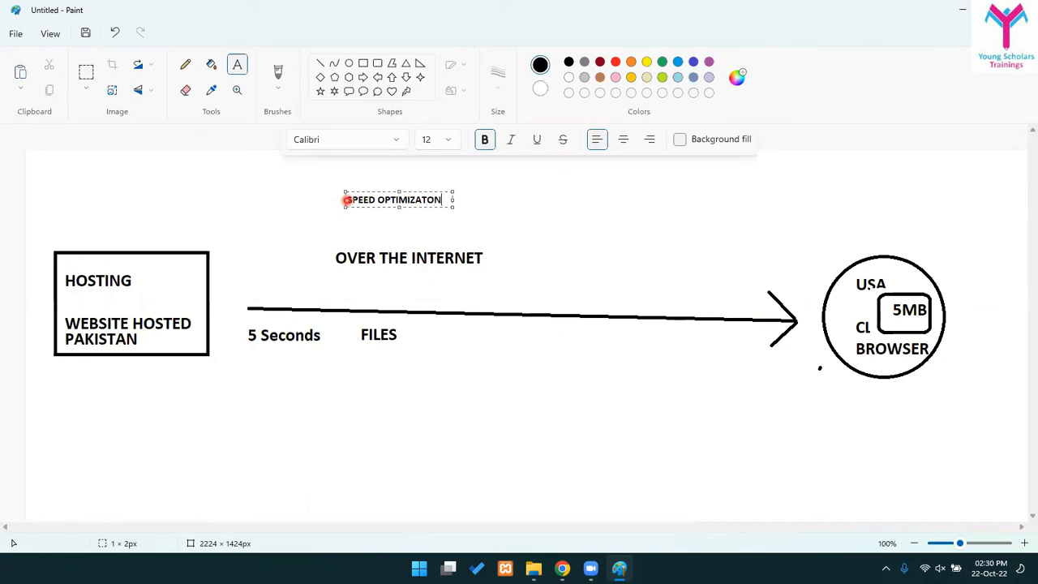
- Make the SPEED OPTIMIZATION heading font size 22
key(ctrl+a)
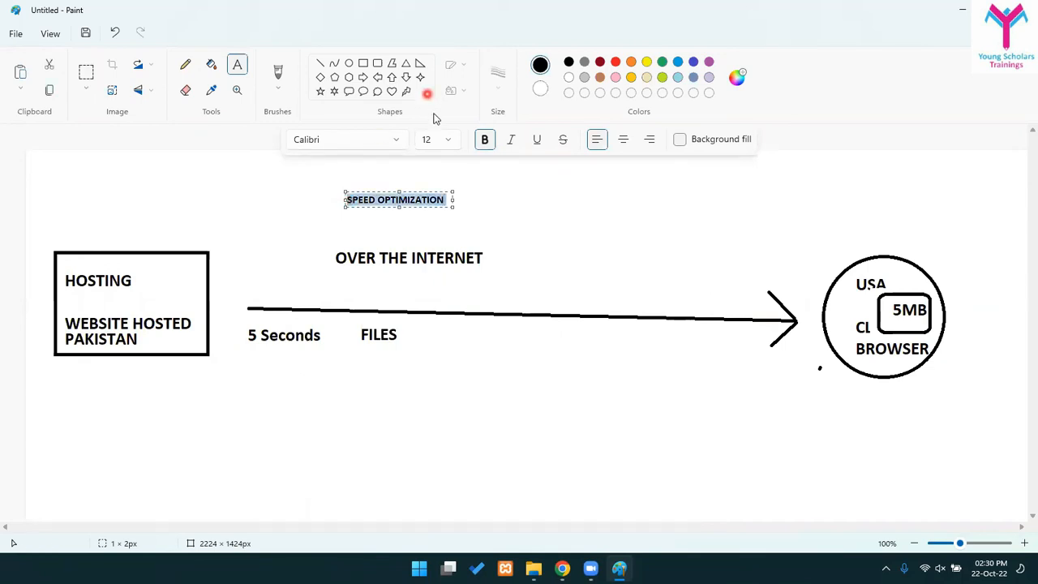
click(437, 139)
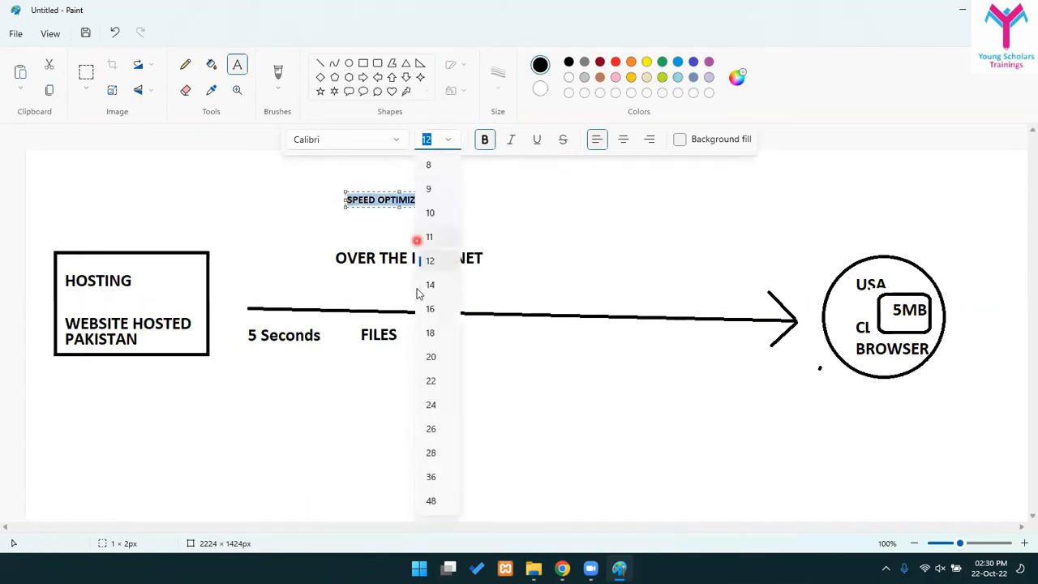
click(431, 380)
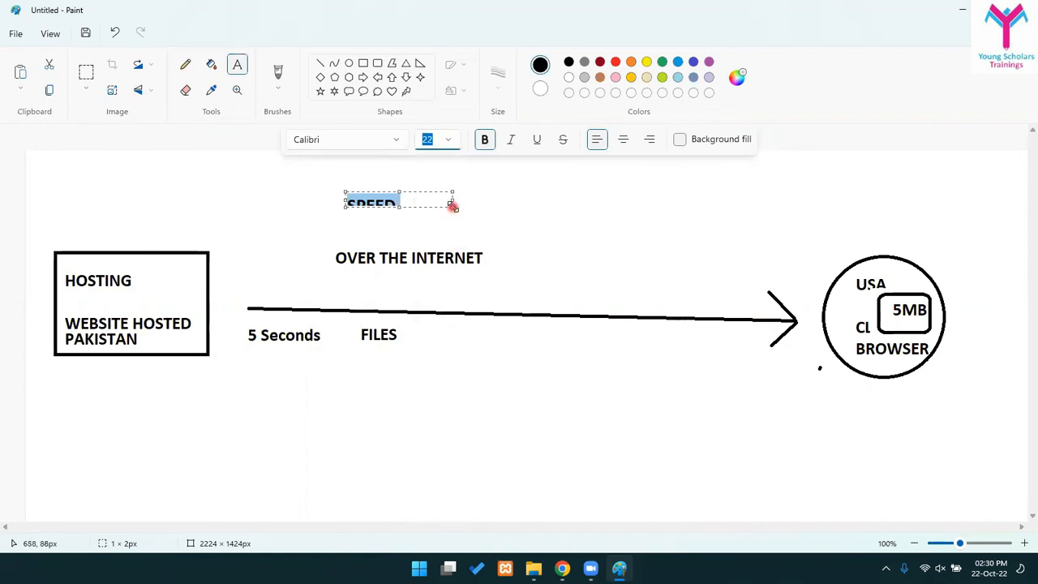
click(738, 274)
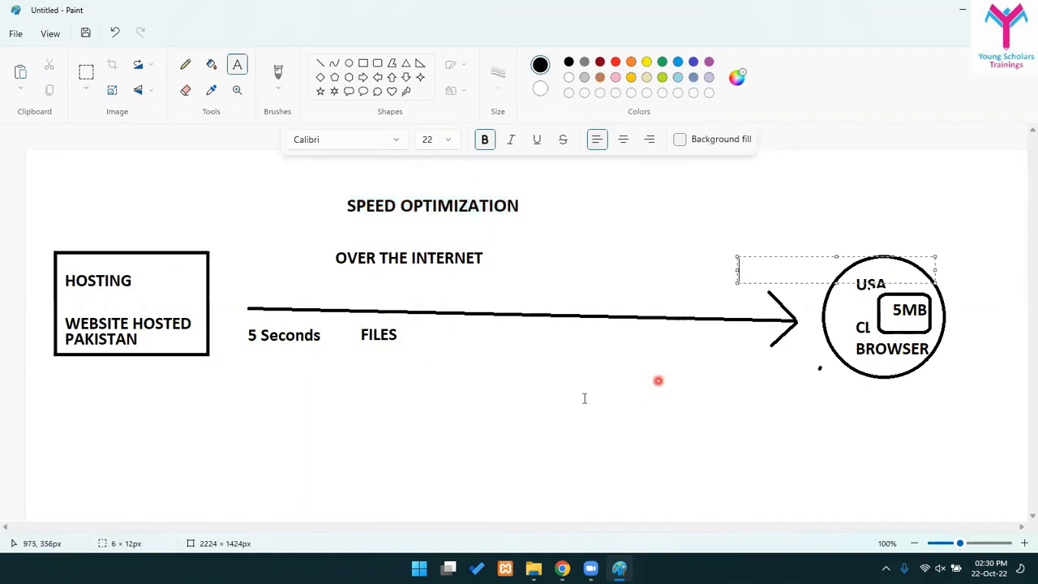
- Dismiss the stray empty text boxes and move over to WordPress in the browser
click(495, 395)
click(340, 375)
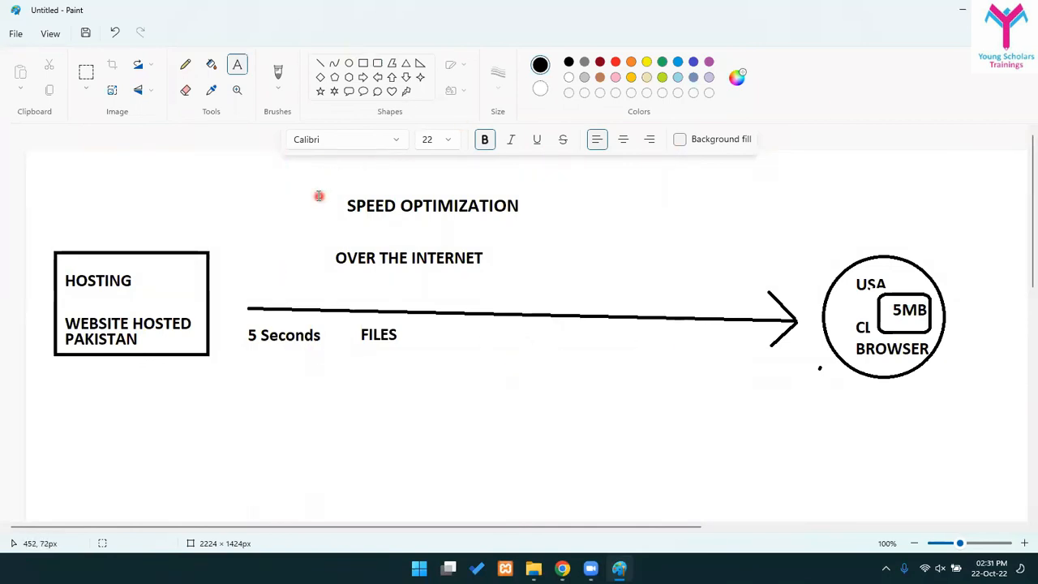
click(565, 259)
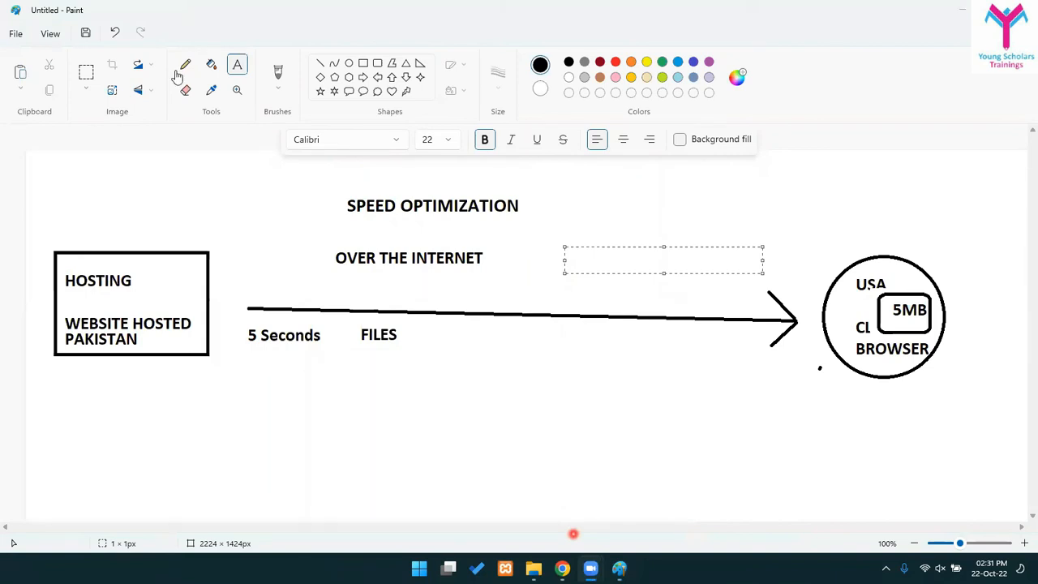
click(562, 569)
- Open WP Fastest Cache Options and review the Minify HTML and Minify Css options, keeping Minify Css on
click(230, 114)
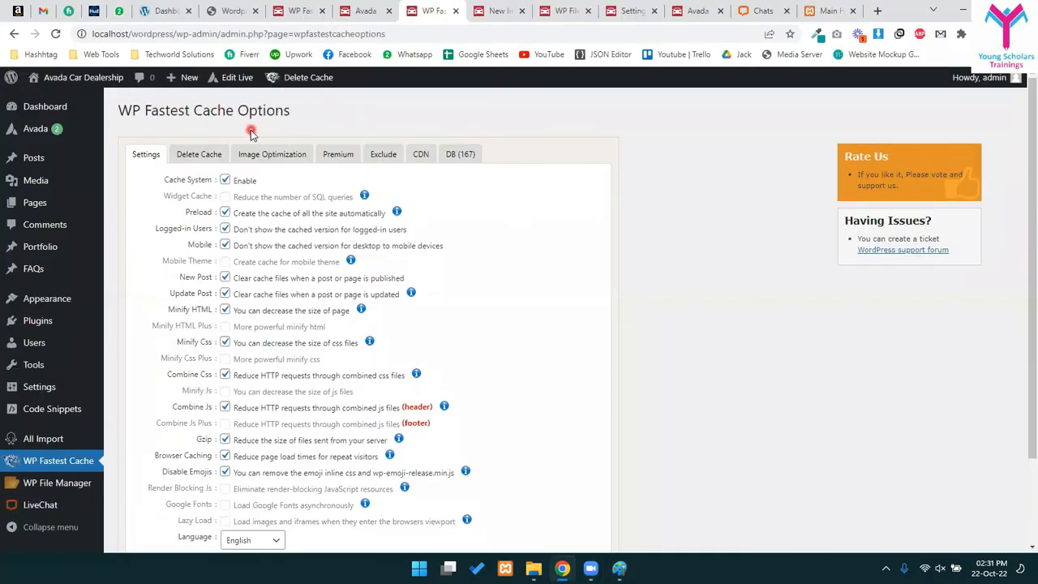
scroll(276, 312, down, 2)
scroll(267, 336, up, 2)
drag(241, 312, 351, 318)
drag(242, 343, 347, 344)
click(348, 344)
click(224, 343)
drag(240, 376, 386, 375)
- Review the Combine Js and Gzip option descriptions further down the Settings tab
scroll(274, 388, down, 1)
drag(246, 342, 386, 343)
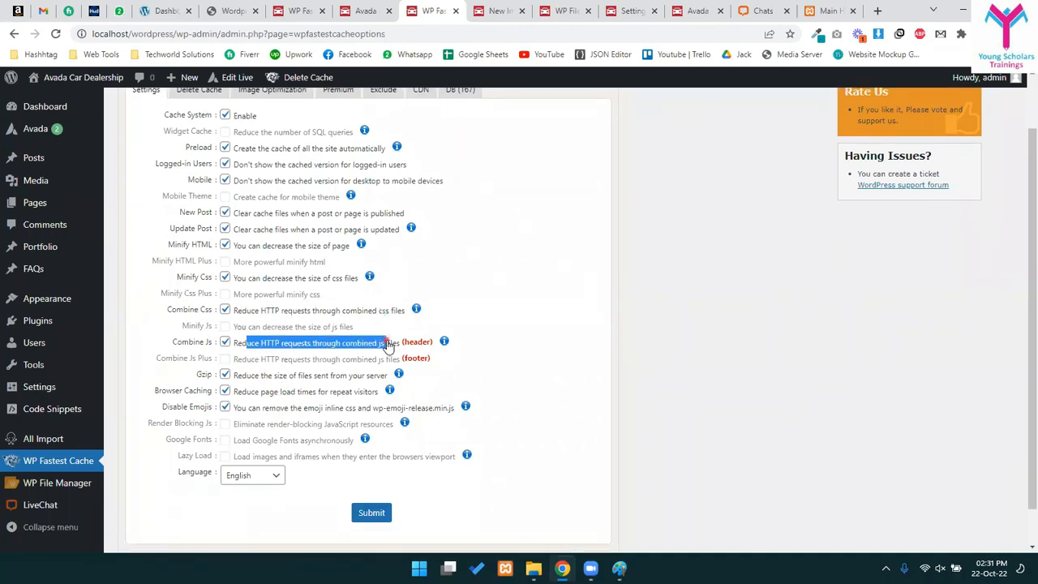
drag(316, 375, 364, 375)
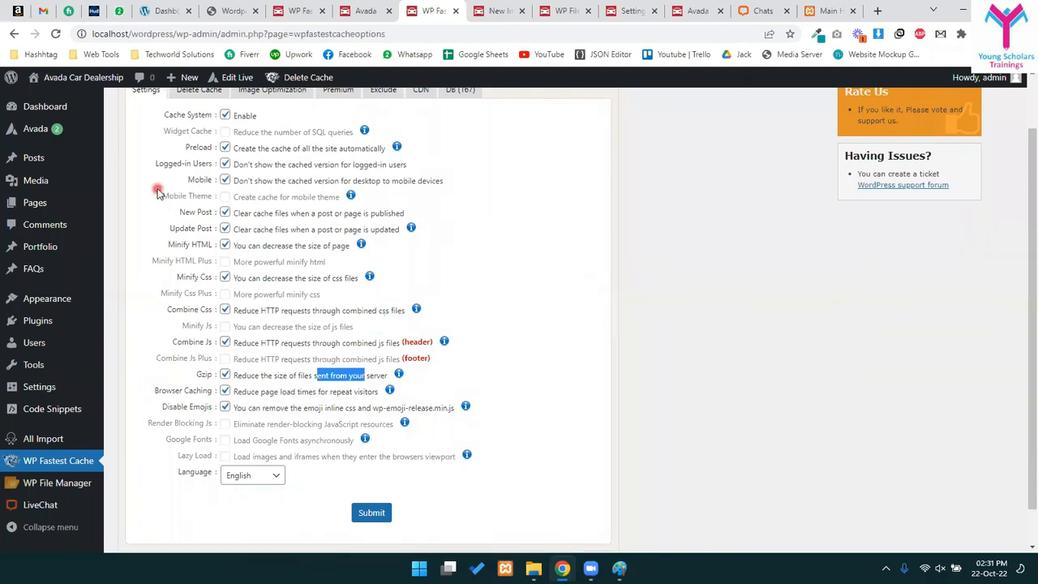
scroll(303, 292, up, 2)
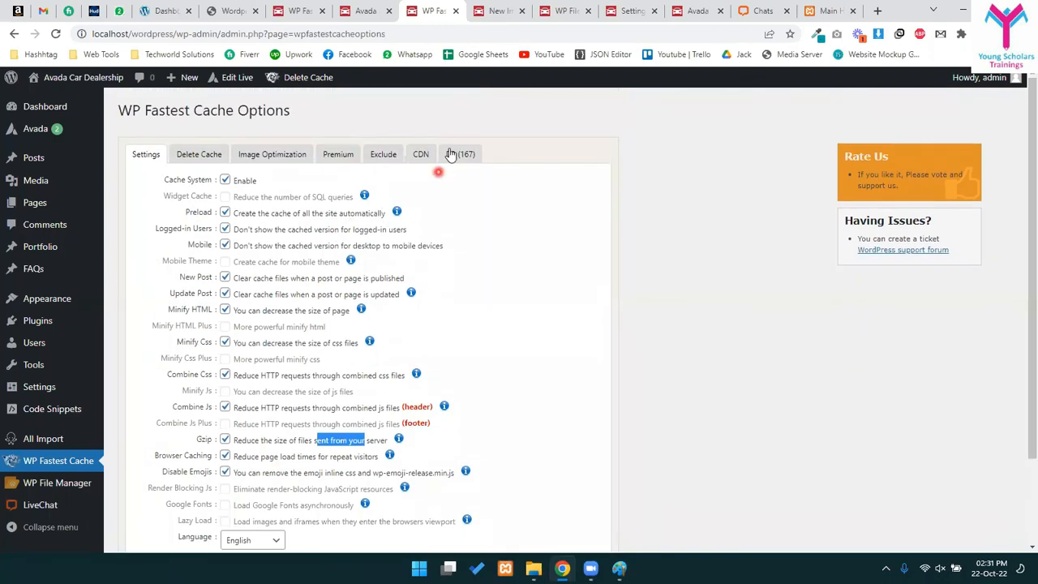
- Open the CDN tab and inspect Other CDN Providers' CDN Url and Origin Url fields, then close it
click(418, 161)
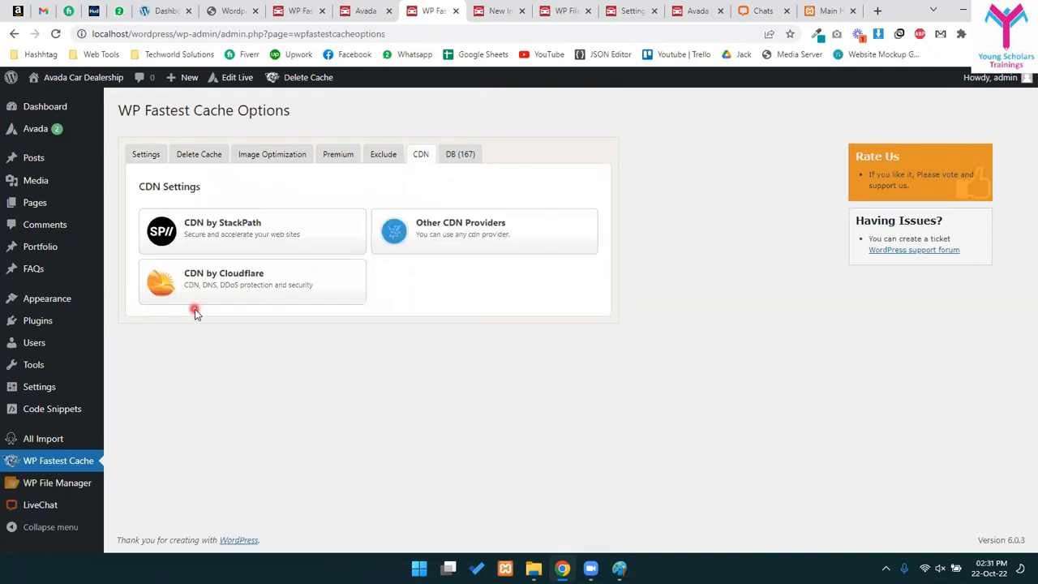
click(421, 234)
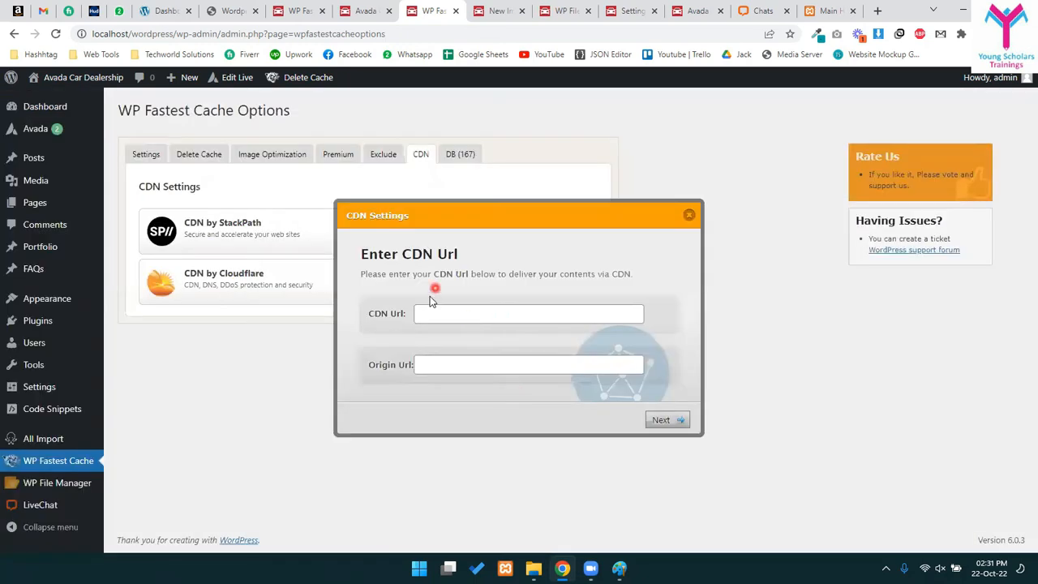
click(429, 313)
click(430, 366)
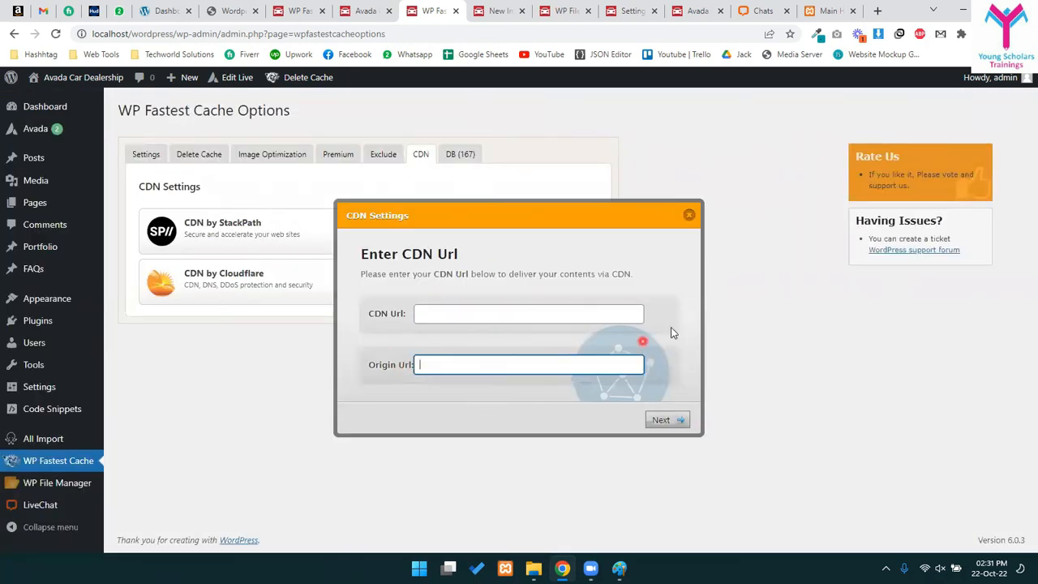
click(688, 216)
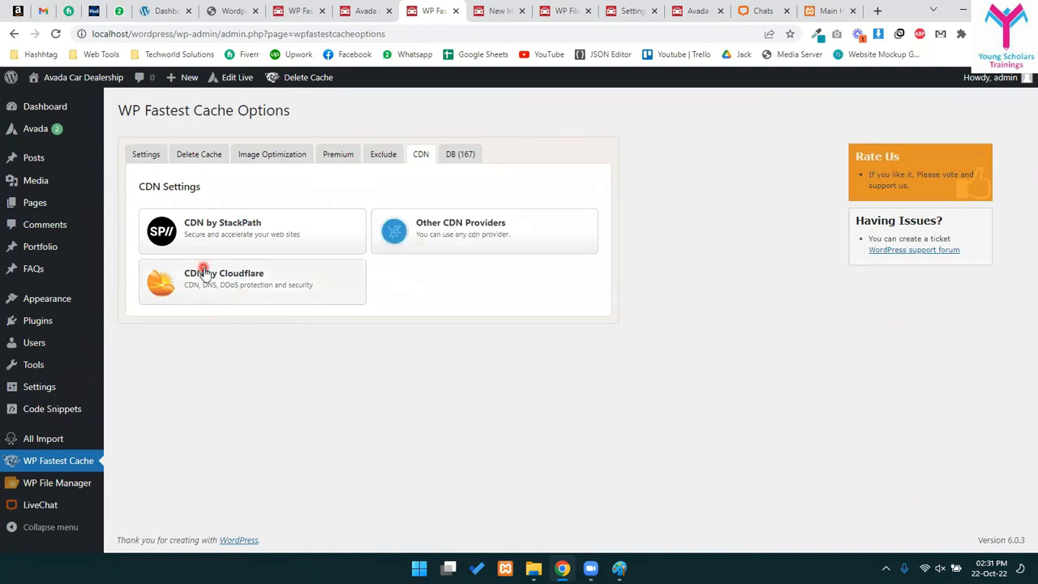
- Choose CDN by Cloudflare, focus the API Token field and follow the Cloudflare integration guide link
click(204, 271)
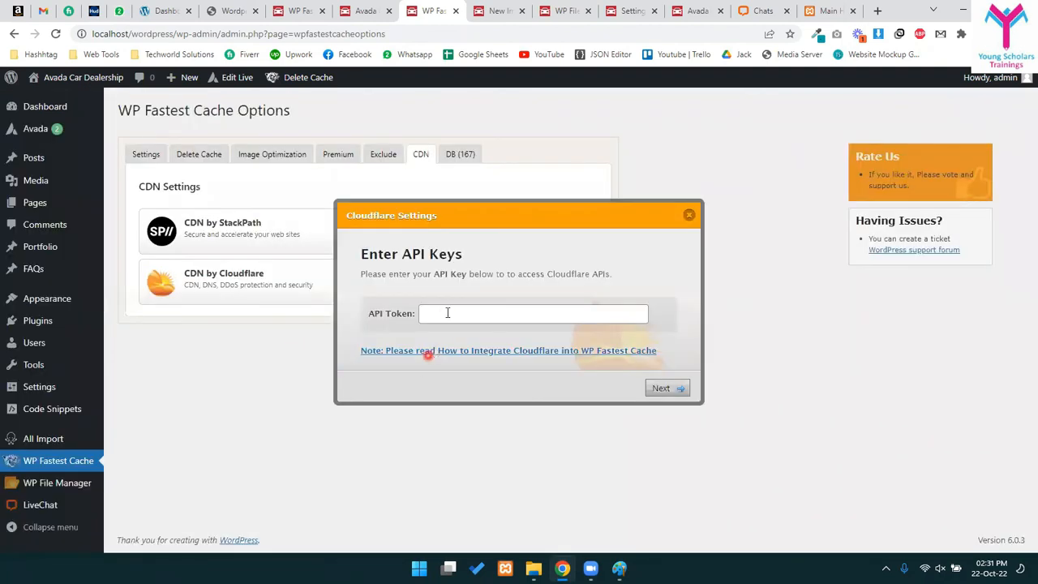
click(447, 312)
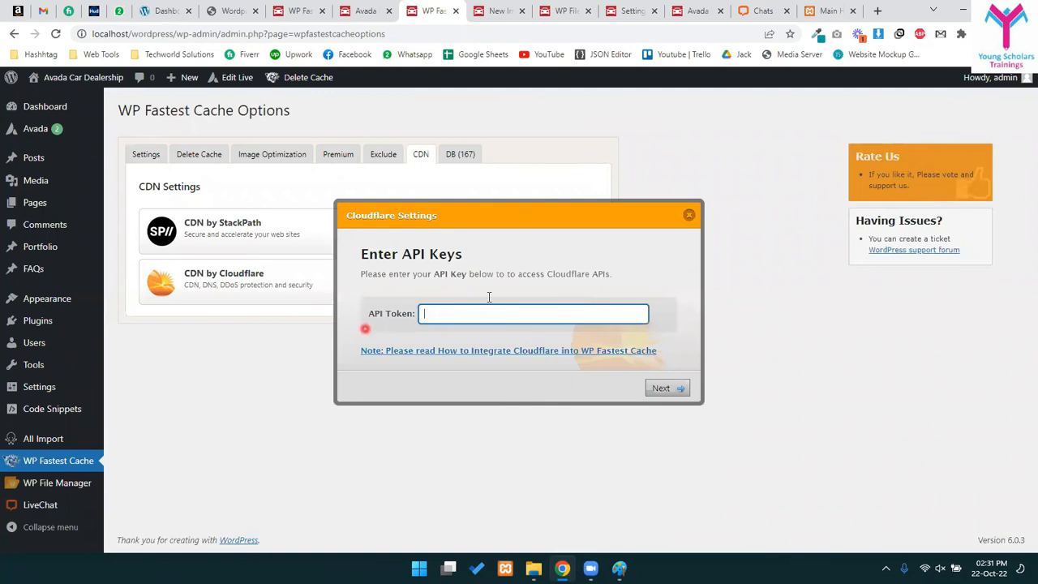
click(430, 354)
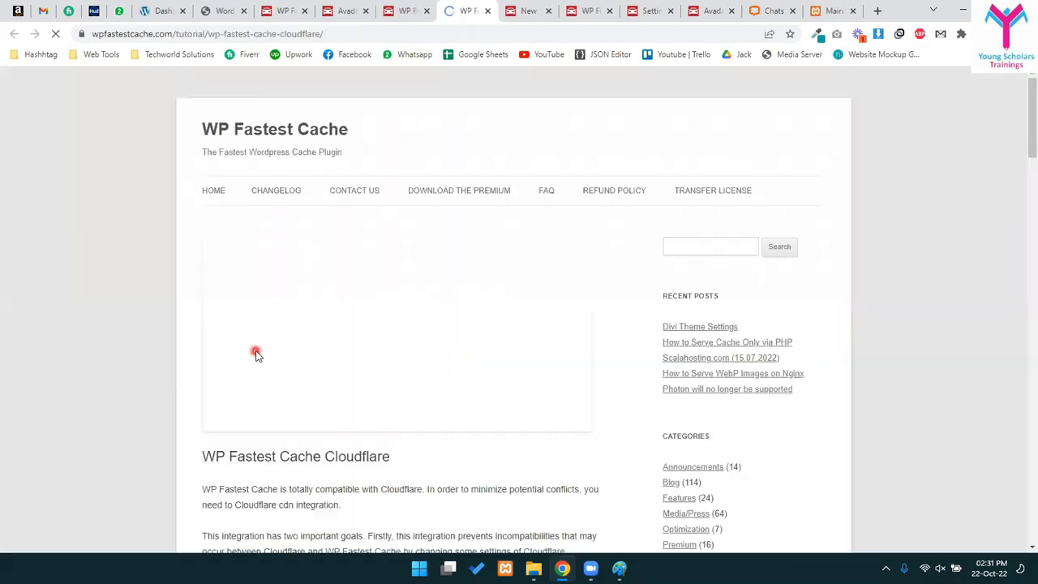
- Read through the tutorial's API token steps, then return to the WordPress Cloudflare setup
scroll(255, 340, down, 5)
scroll(254, 337, down, 3)
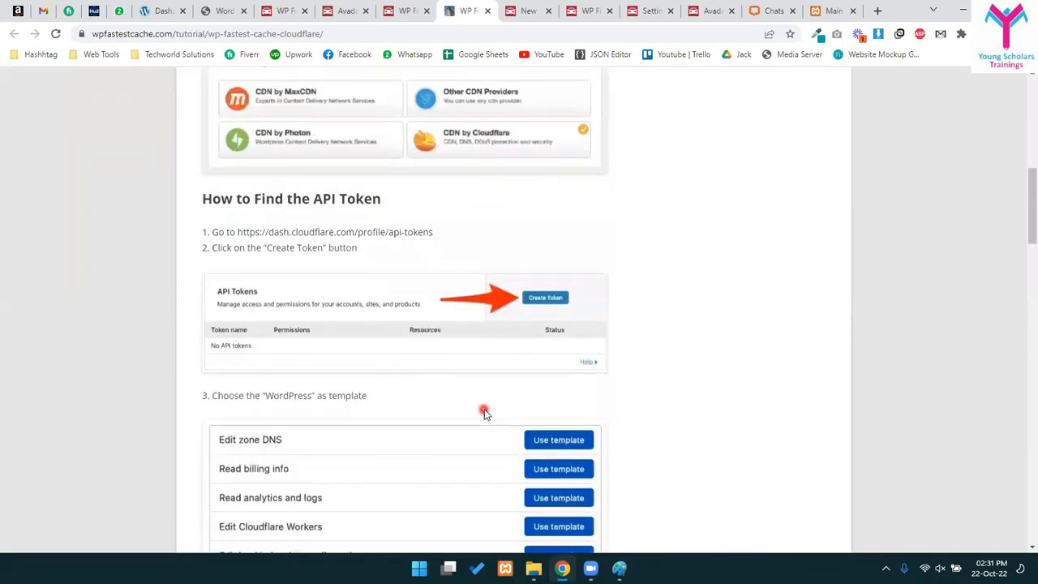
scroll(446, 320, down, 8)
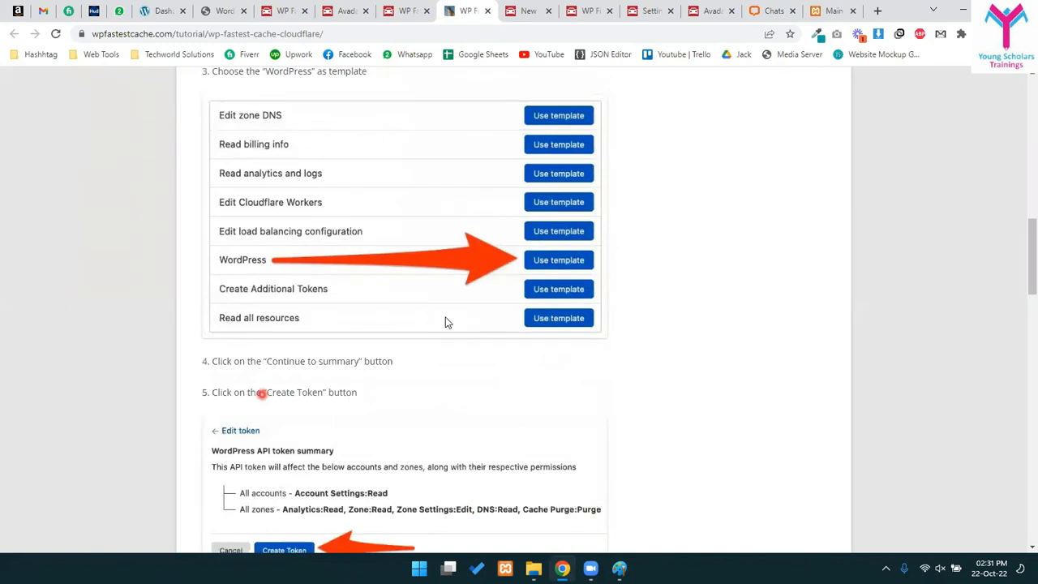
scroll(406, 381, up, 14)
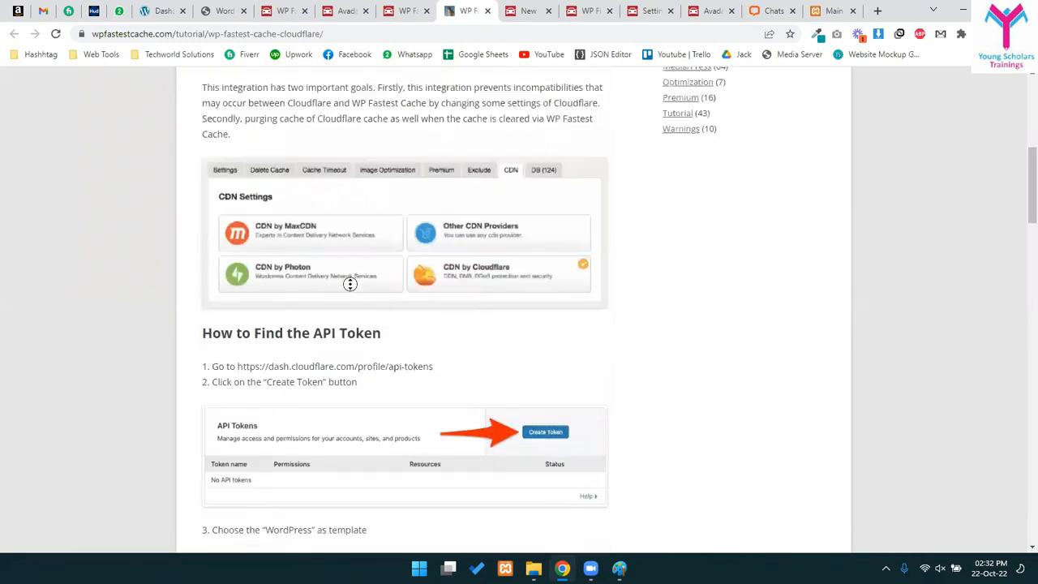
scroll(405, 340, down, 1)
scroll(204, 389, up, 6)
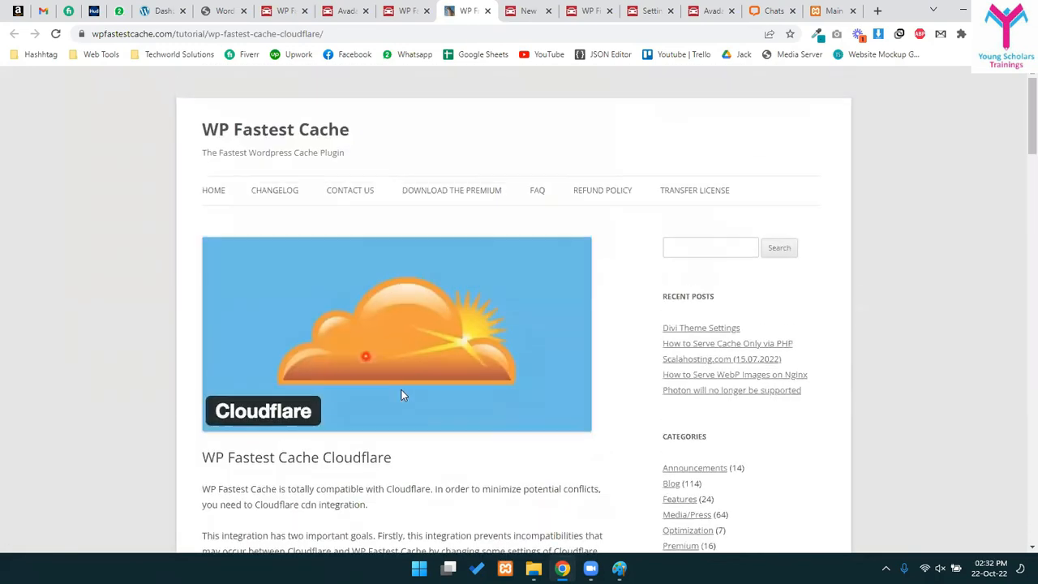
click(422, 8)
- Visit cloudflare.com in a new tab, then close it to get back to WordPress
click(879, 11)
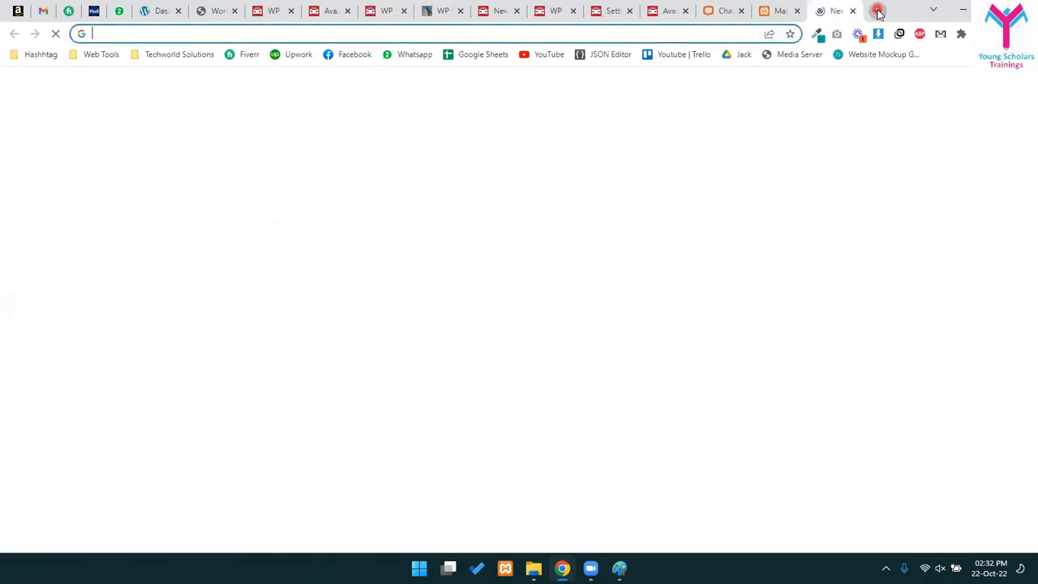
text(cloudflare.com)
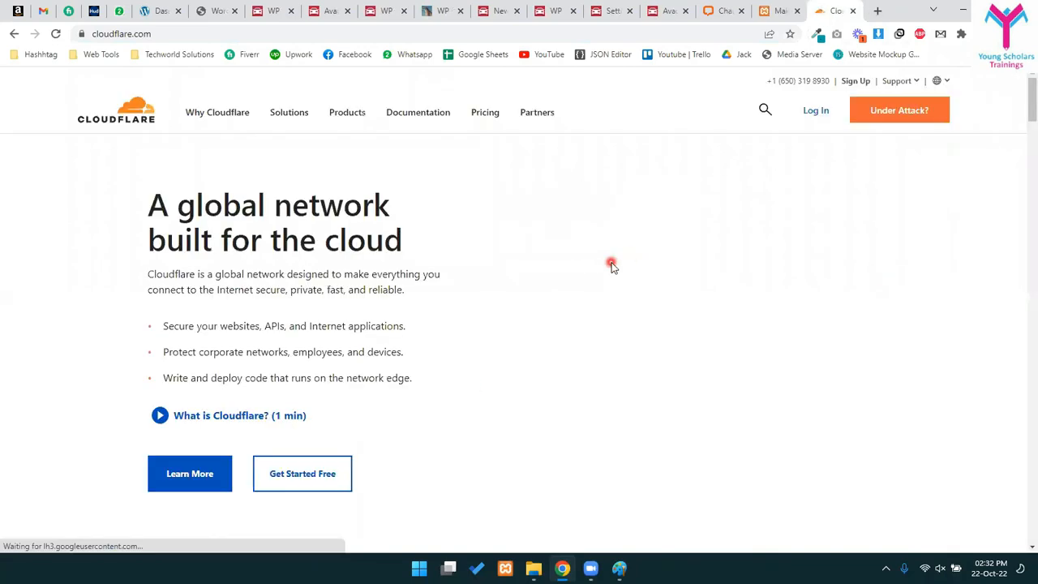
click(854, 11)
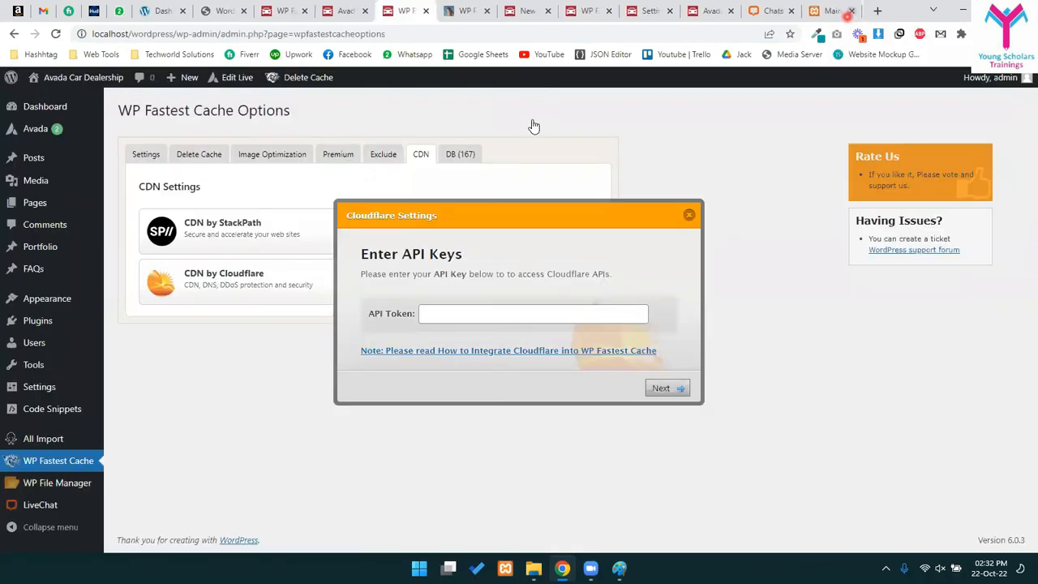
- Close the Cloudflare setup, reopen CDN by Cloudflare, then close it again with no API token entered
click(690, 217)
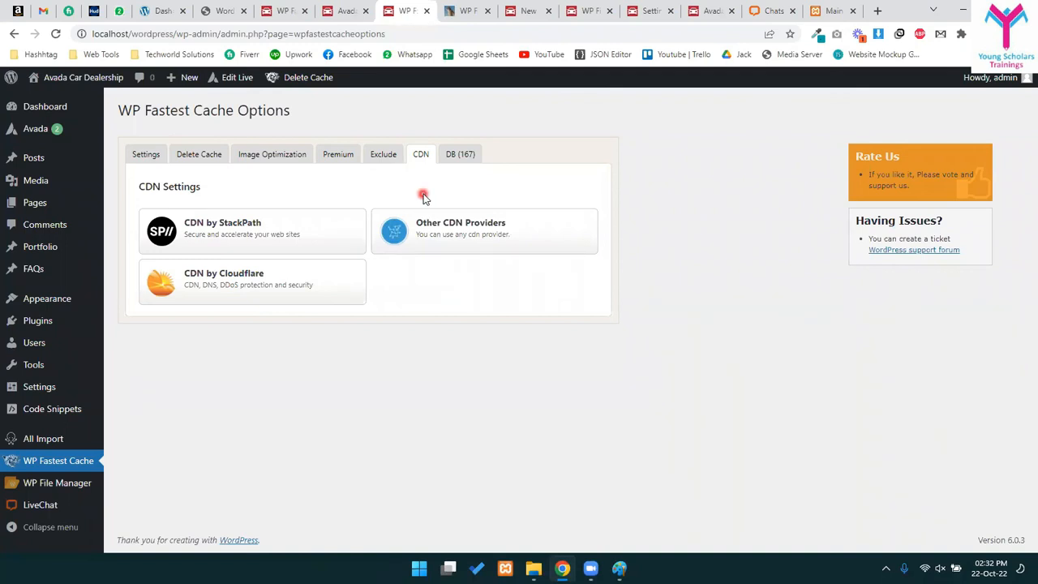
click(229, 284)
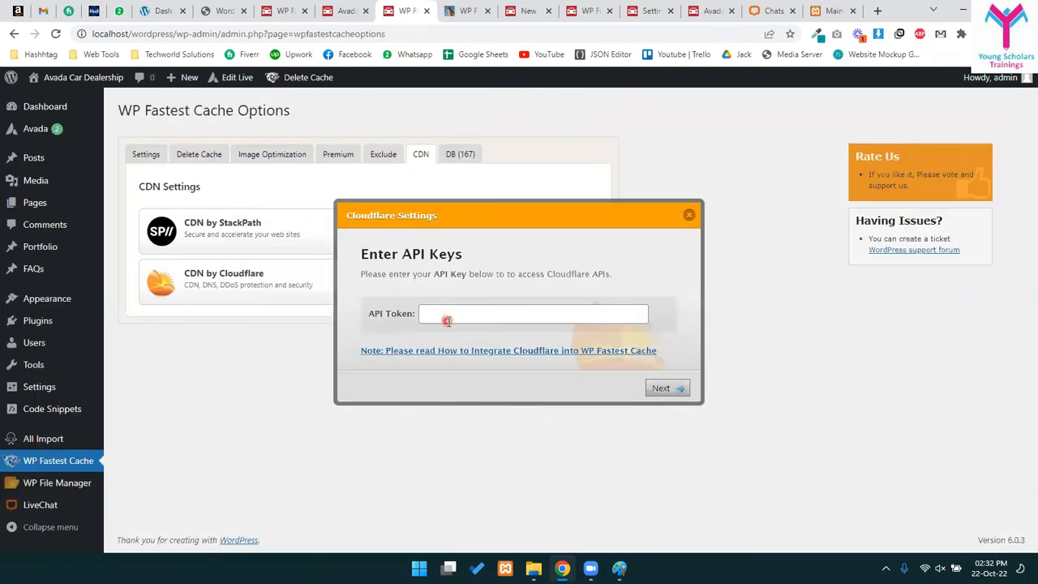
click(448, 317)
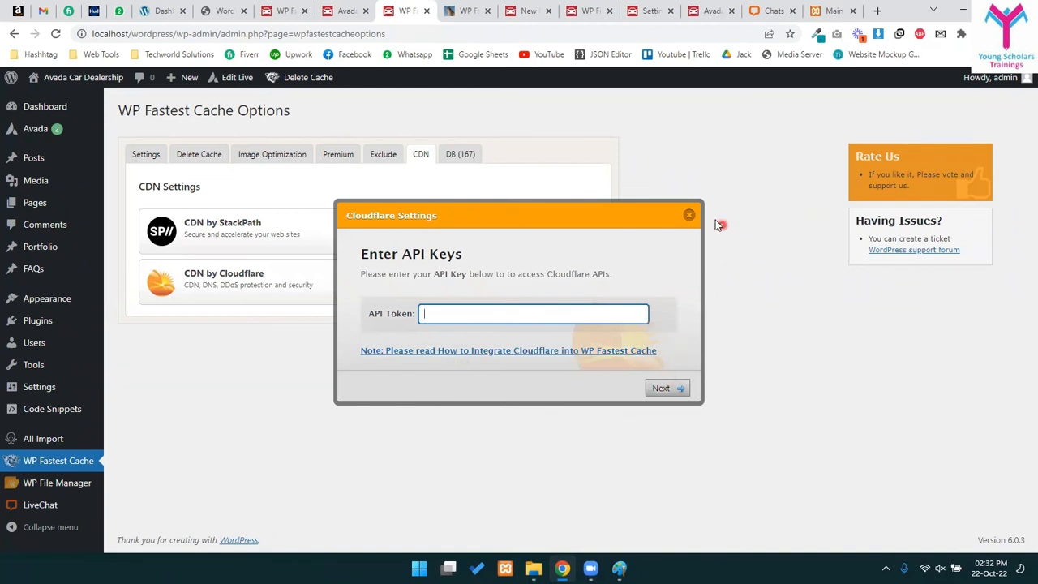
click(690, 215)
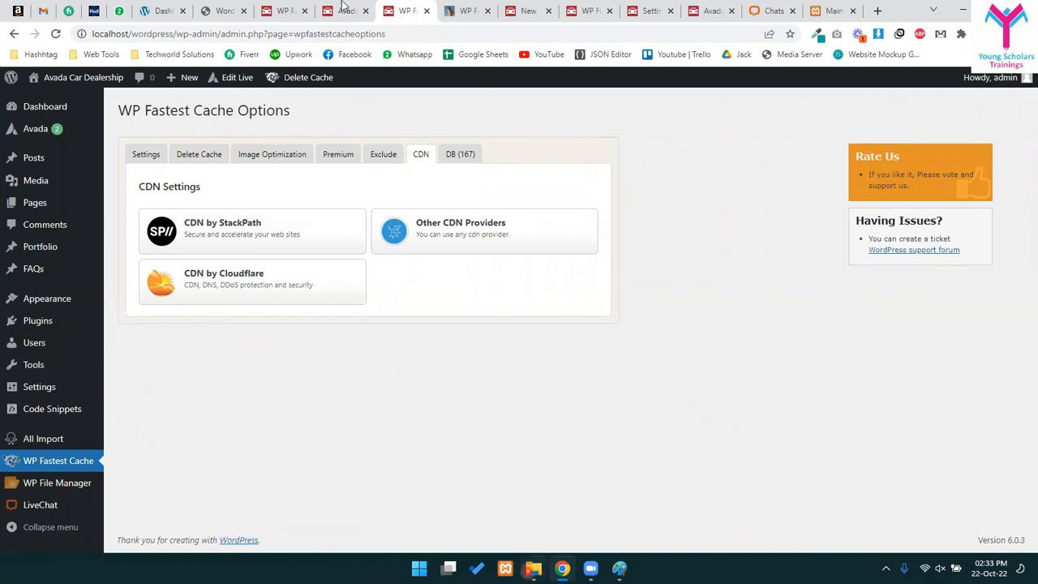
- Review the Yoast SEO and meta description topics in the course outline PDF, then return to WP Fastest Cache
click(238, 6)
scroll(401, 325, down, 5)
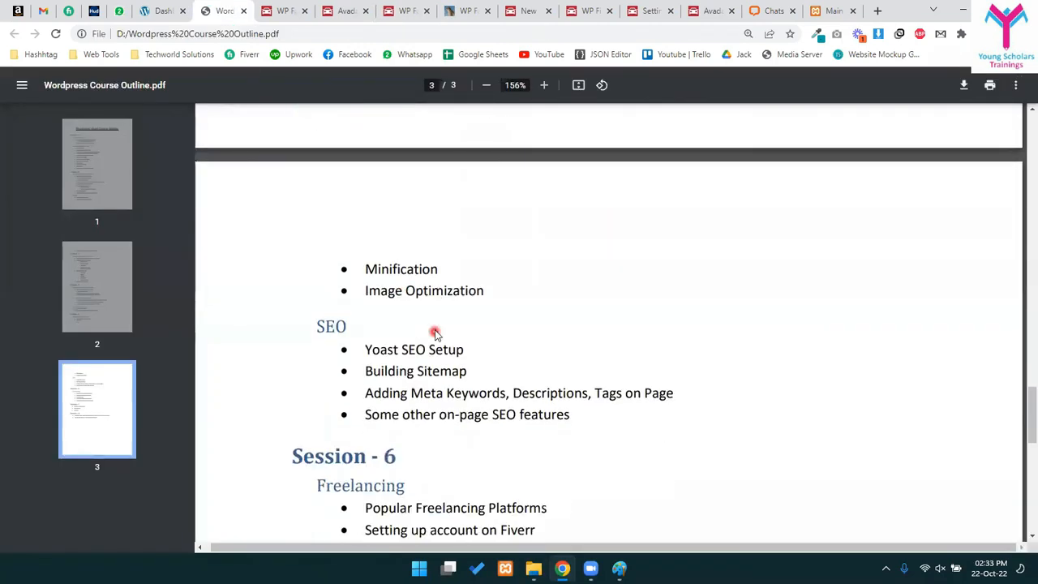
drag(367, 193, 594, 241)
click(478, 258)
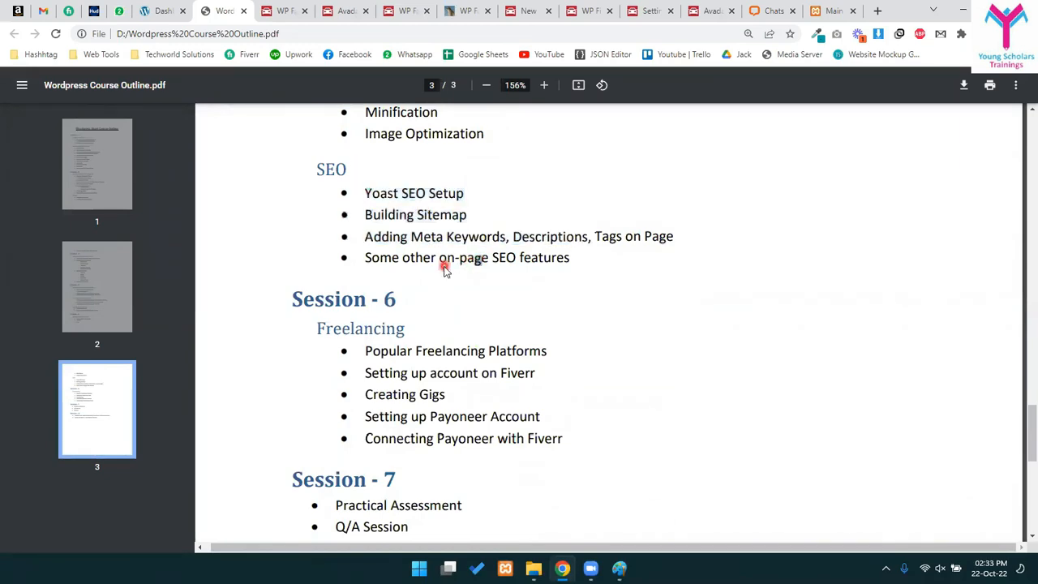
click(299, 8)
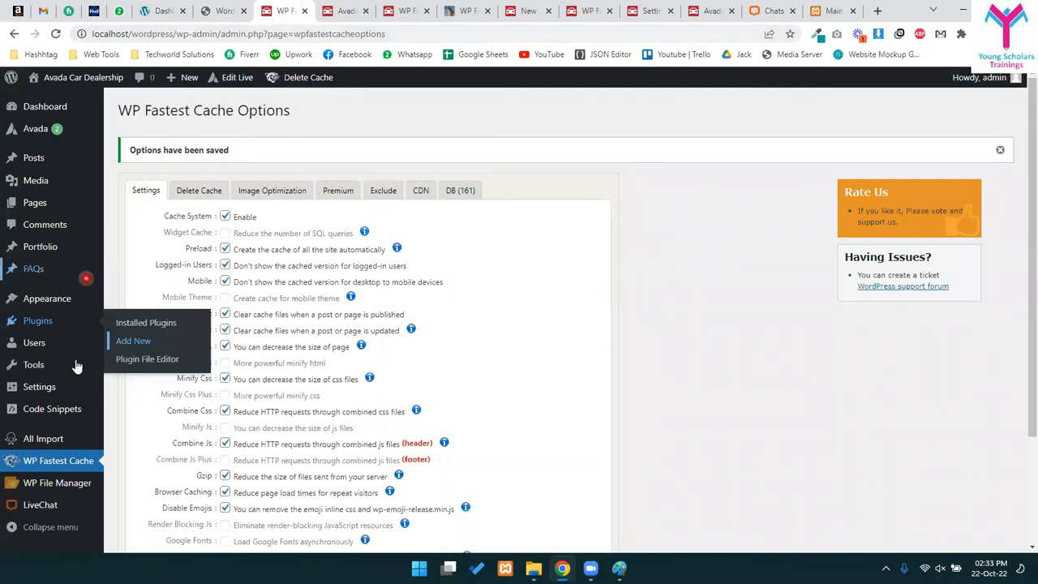
- Look over the saved WP Fastest Cache settings, then start a new empty browser tab
scroll(81, 316, down, 2)
mouse_move(73, 366)
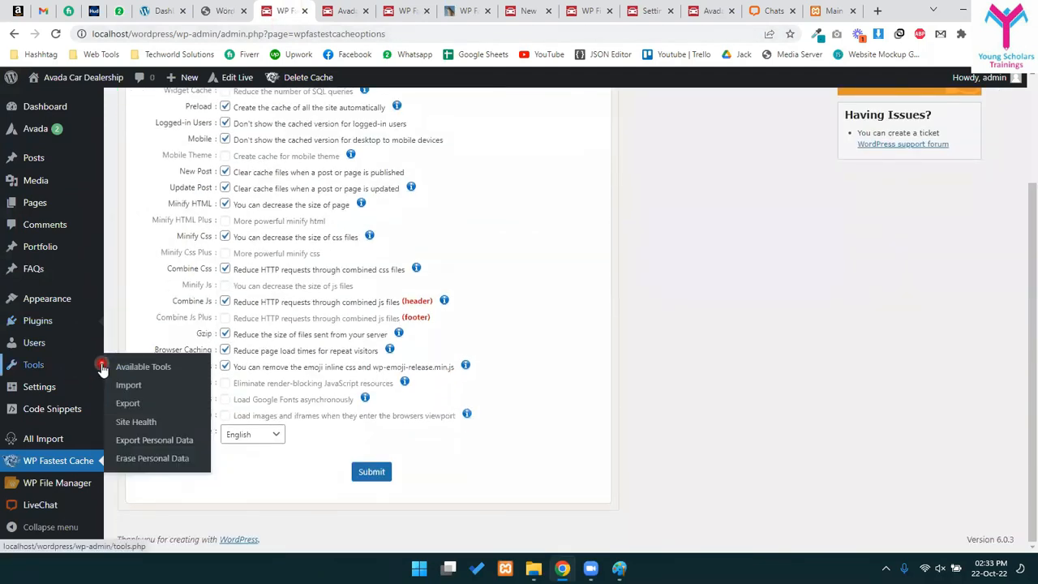
scroll(667, 288, up, 2)
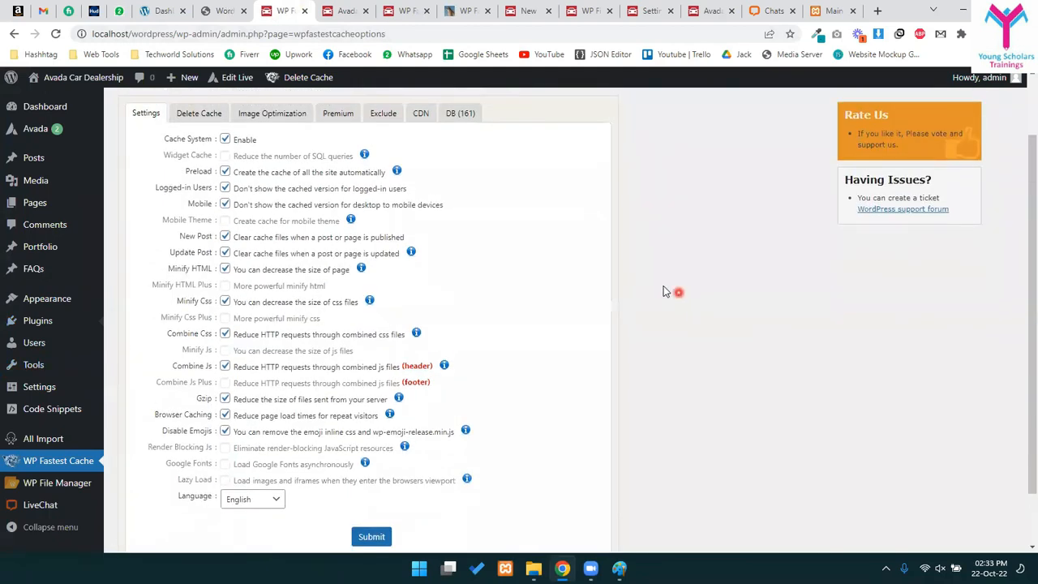
scroll(663, 288, up, 1)
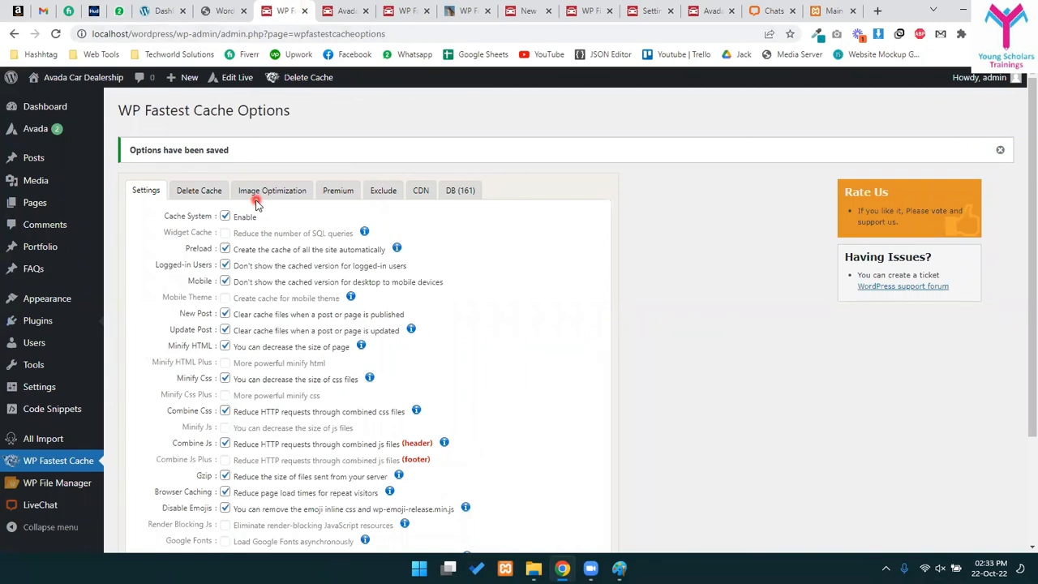
click(877, 10)
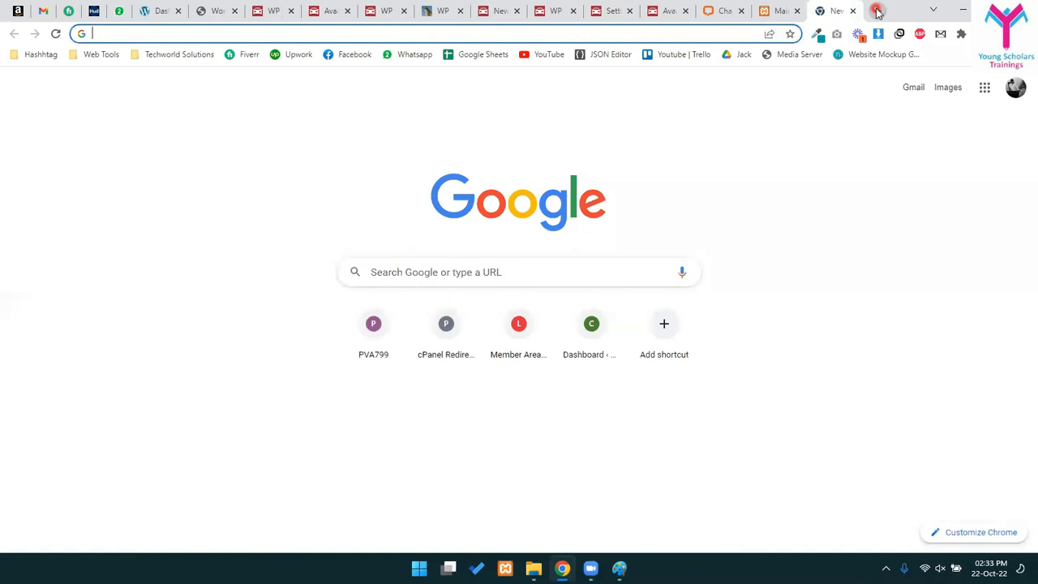
- Search Google for 'general motors' and browse the results, highlighting General Motors in the snippets
text(general mot)
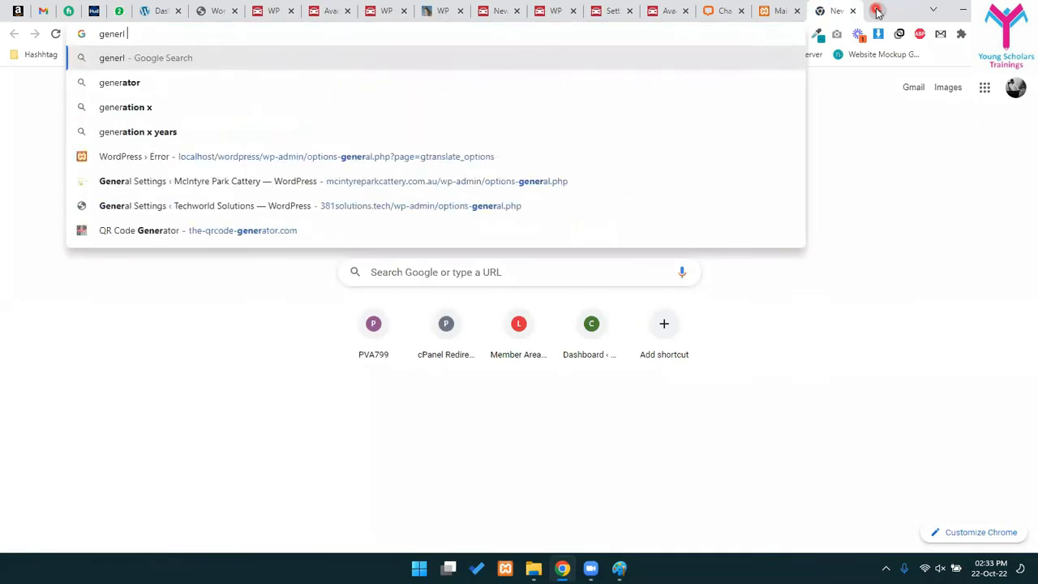
text(ors)
key(Return)
drag(111, 215, 556, 283)
click(556, 283)
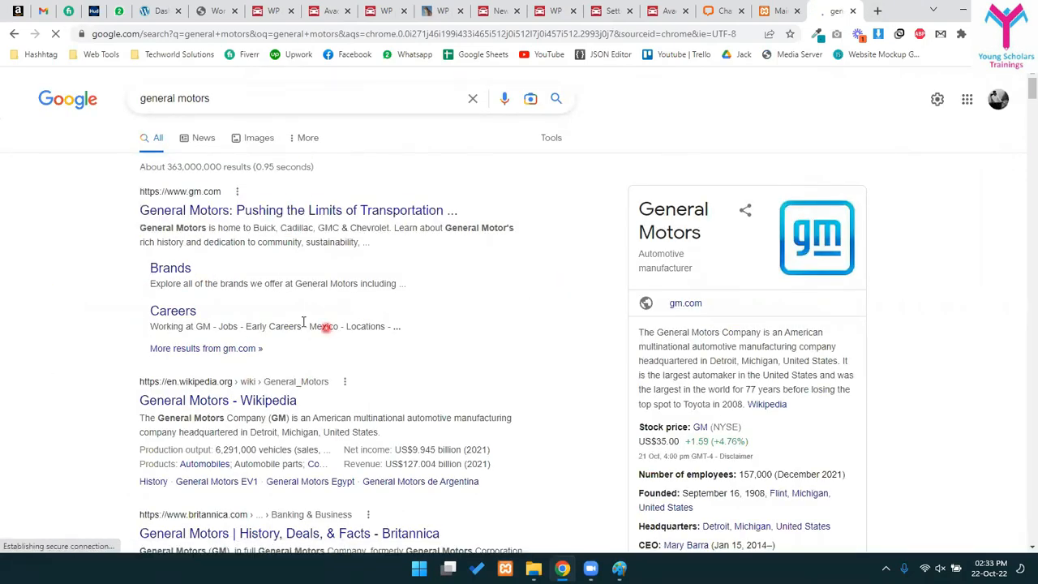
drag(138, 224, 212, 230)
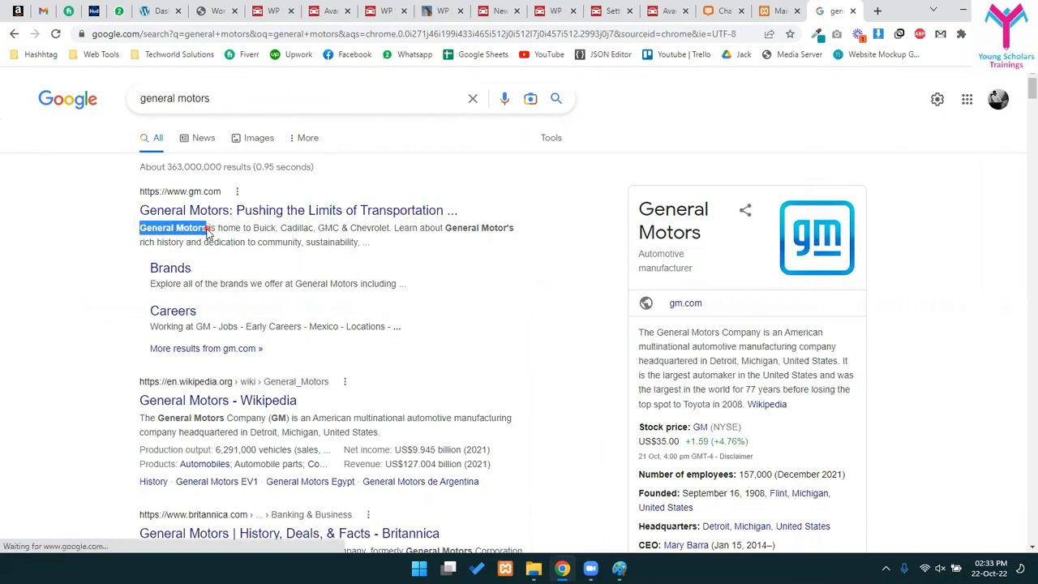
drag(213, 98, 134, 98)
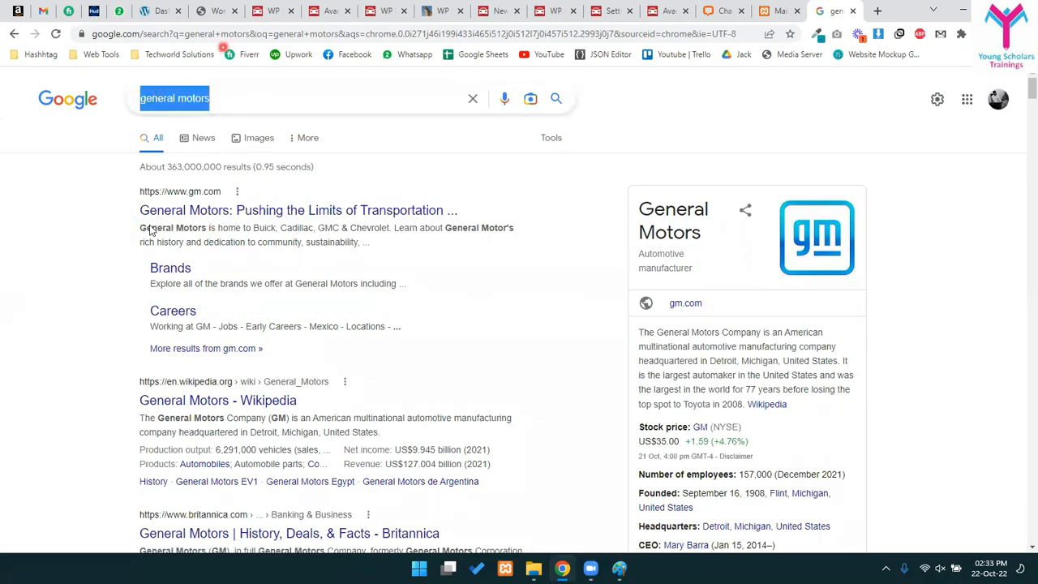
scroll(244, 294, down, 3)
scroll(166, 442, down, 10)
scroll(234, 434, down, 2)
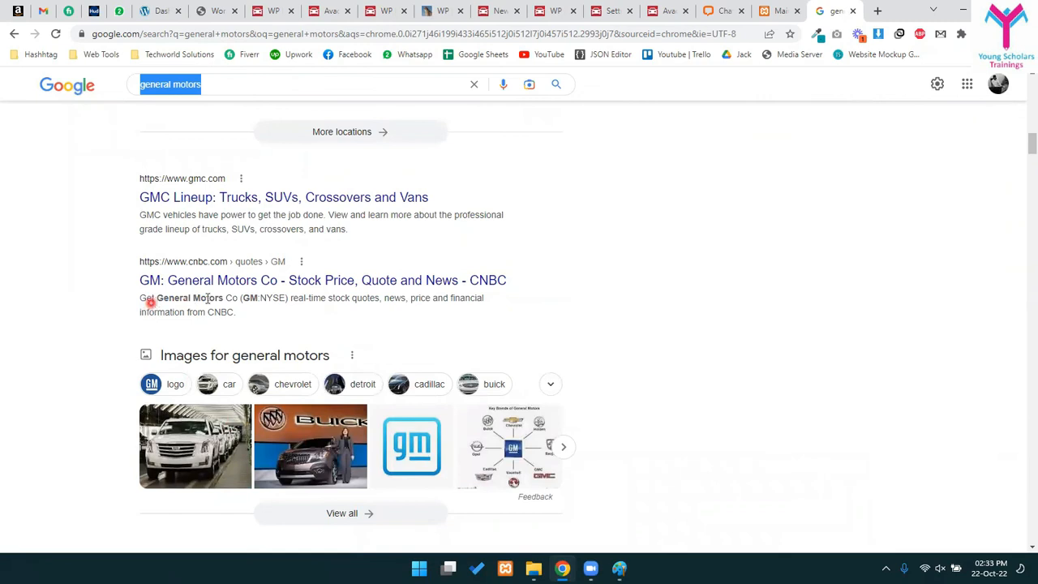
drag(151, 300, 223, 299)
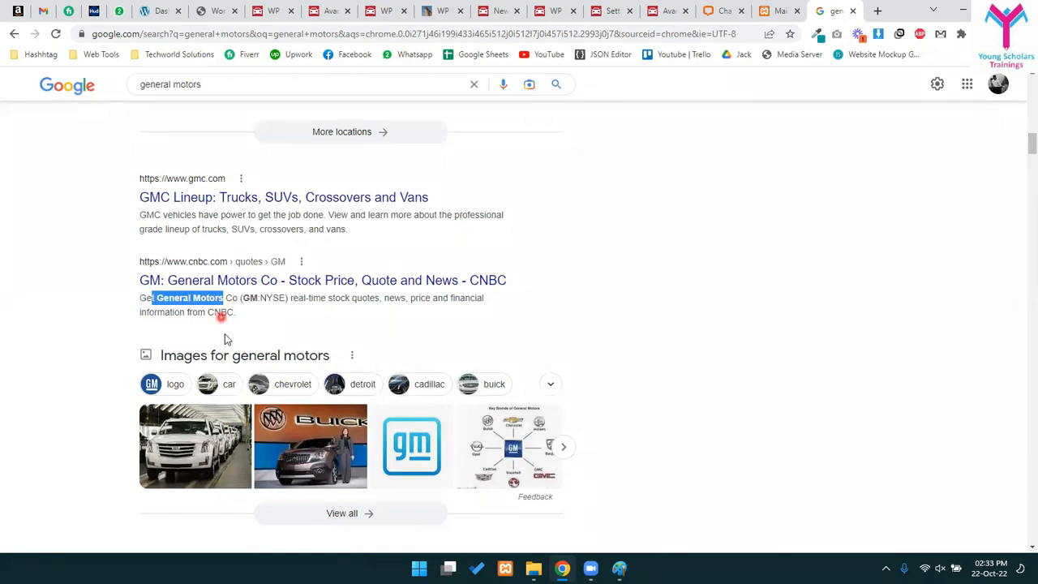
- Switch to a WordPress admin tab and go to Plugins > Add New
click(767, 7)
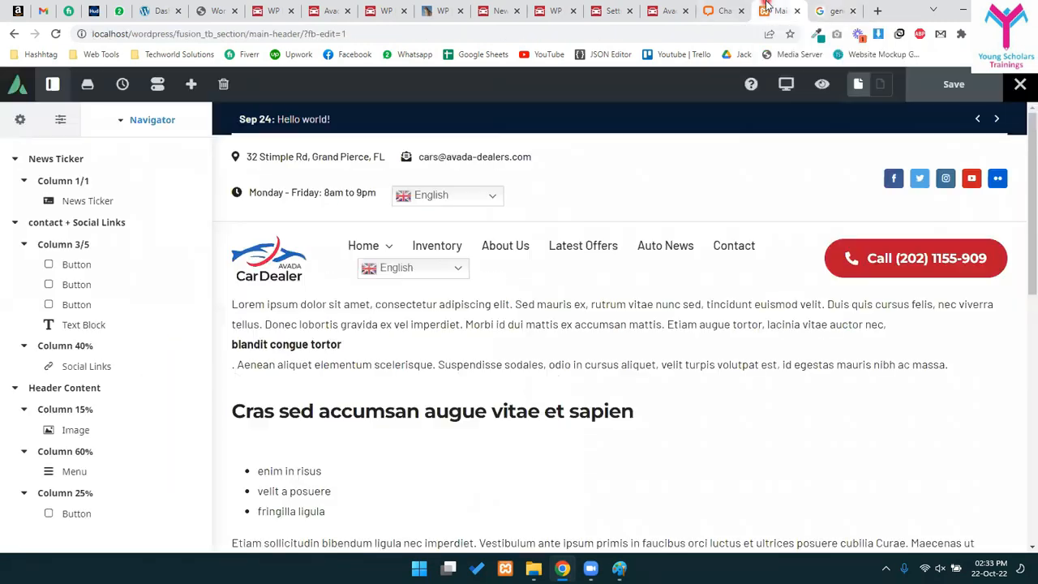
click(610, 10)
click(502, 8)
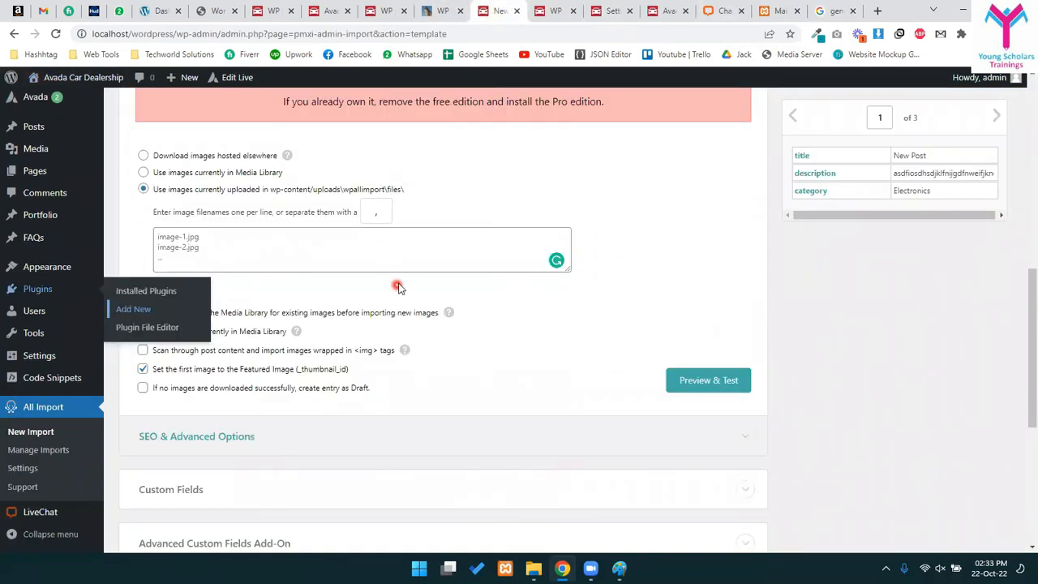
click(130, 309)
scroll(389, 260, up, 8)
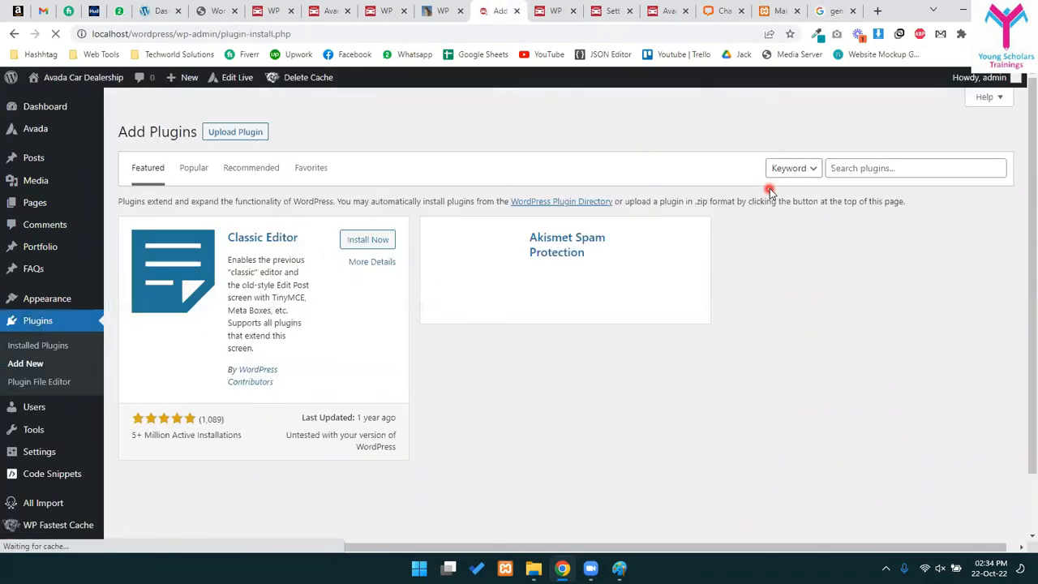
- Search the plugin directory for 'yoast seo', correcting the mistyped ending
click(877, 154)
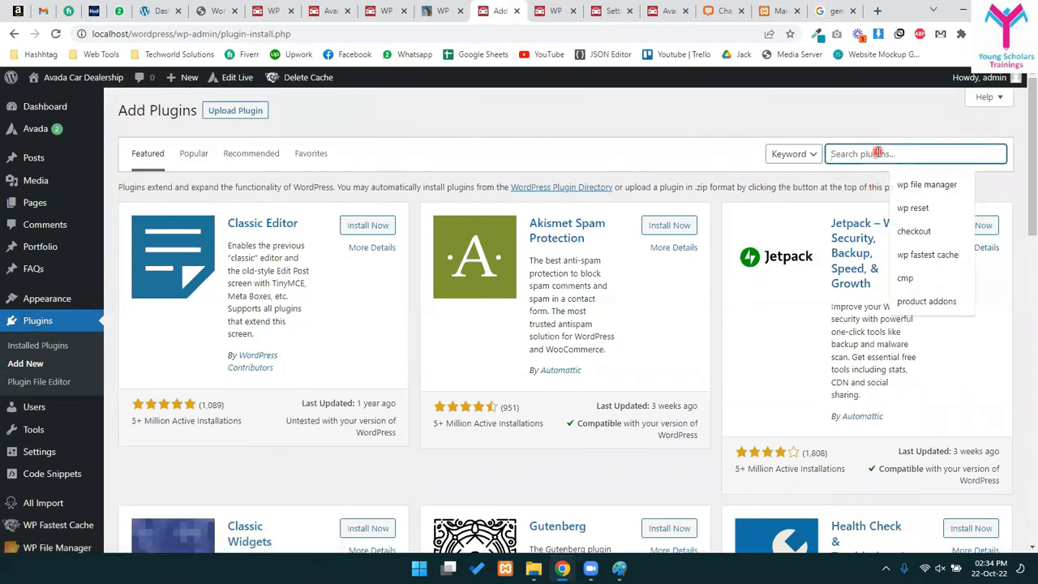
text(yoast se0o)
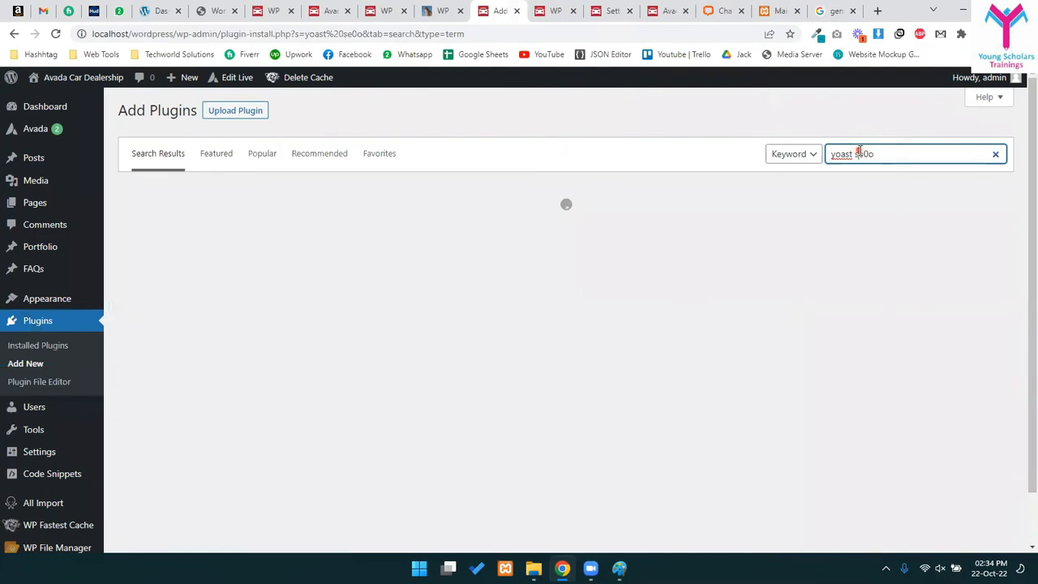
drag(857, 153, 908, 150)
text(eo)
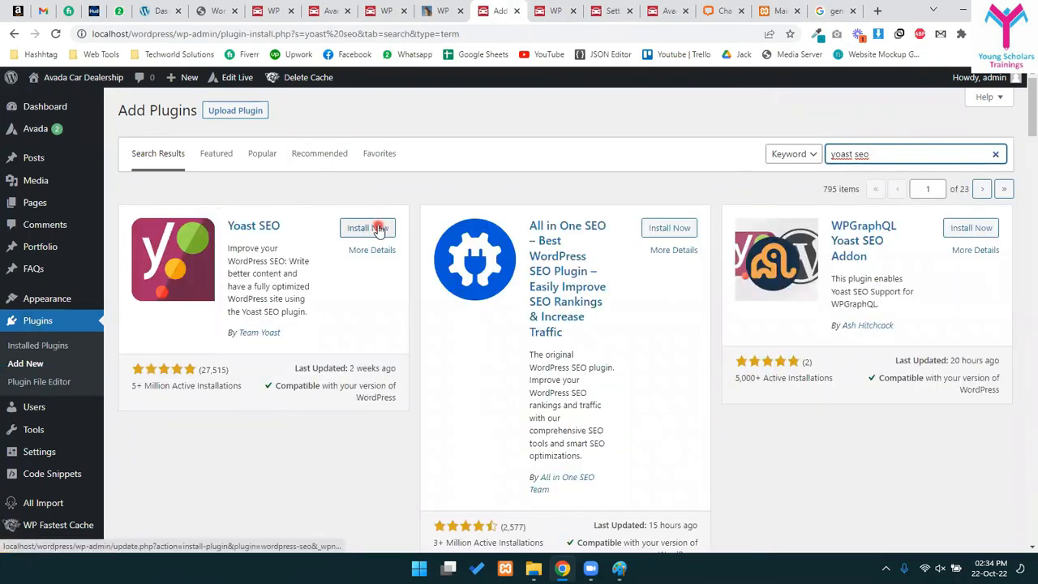
- Install Yoast SEO from the search results, highlighting its active installations and ratings count meanwhile
click(378, 228)
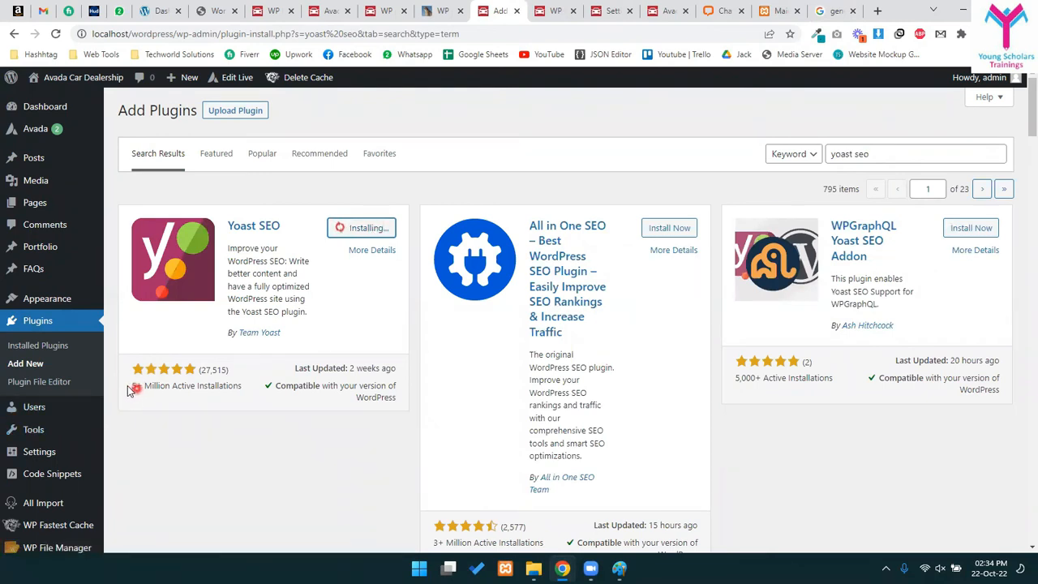
triple_click(218, 383)
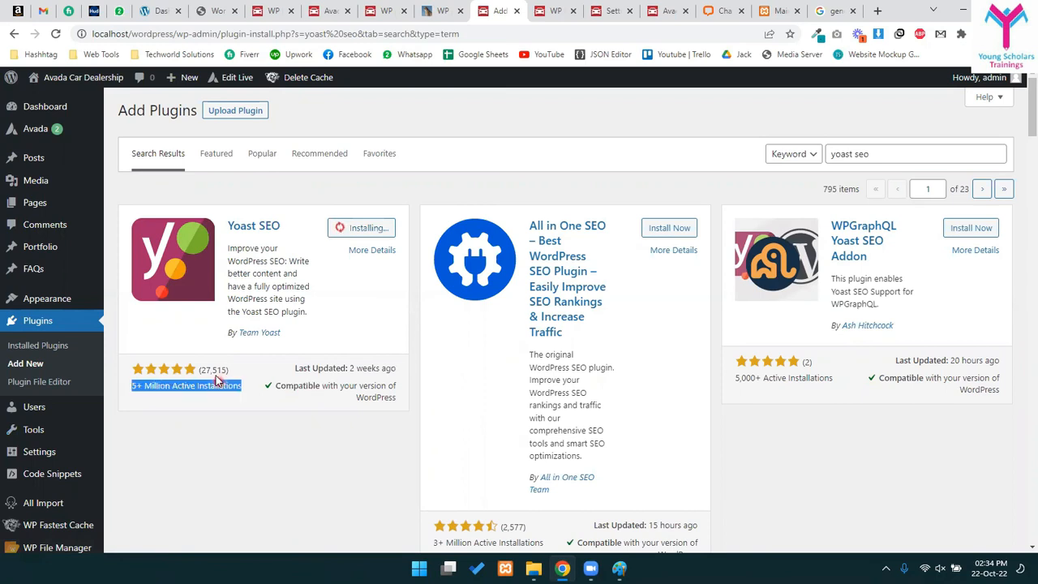
click(214, 392)
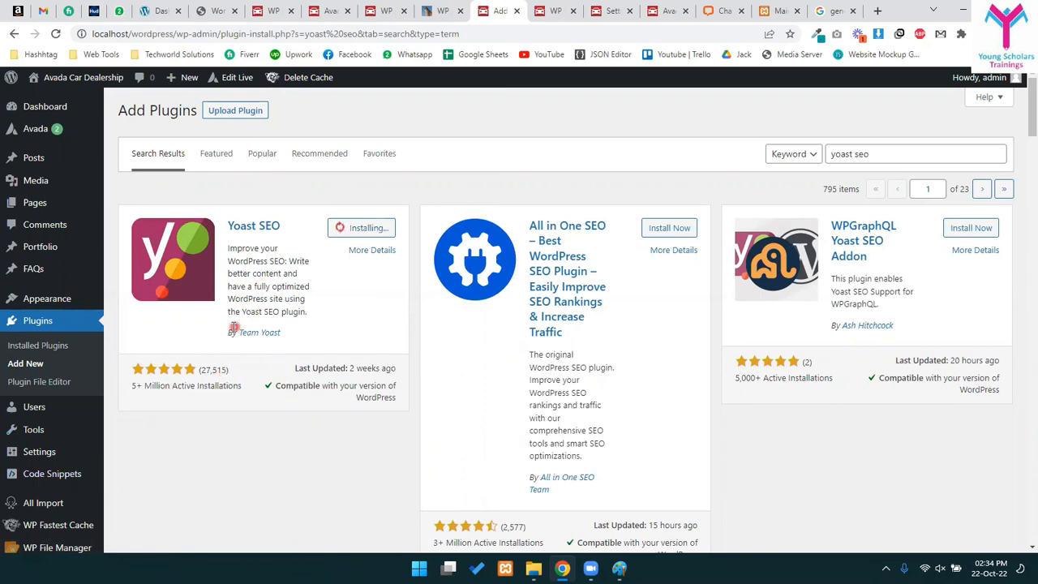
drag(201, 368, 218, 364)
click(119, 379)
drag(197, 370, 224, 370)
click(241, 372)
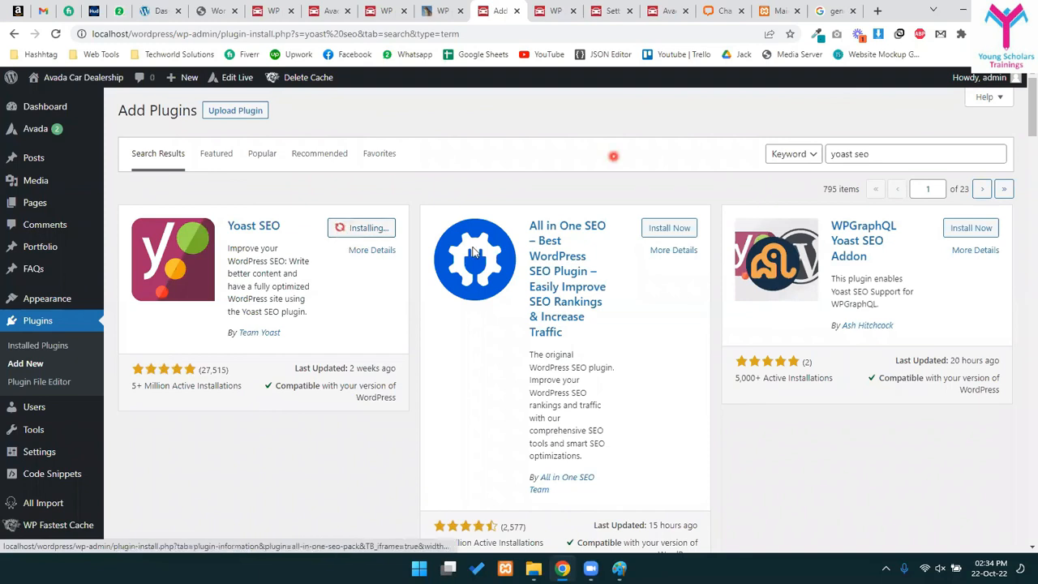
- Cycle through the open browser tabs, ending on the Avada Car Dealership site tab
click(835, 10)
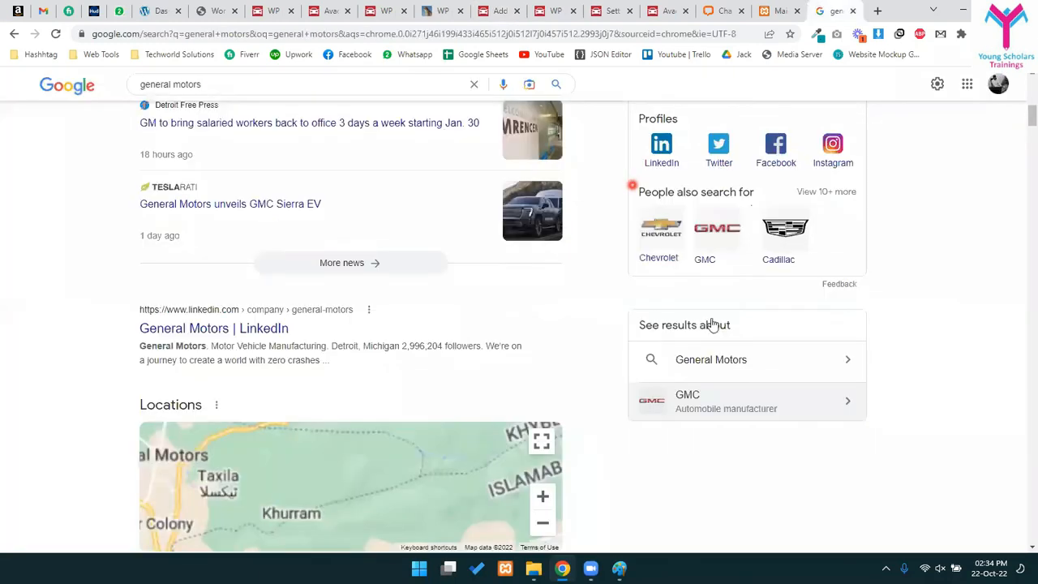
scroll(654, 319, up, 6)
scroll(536, 263, up, 3)
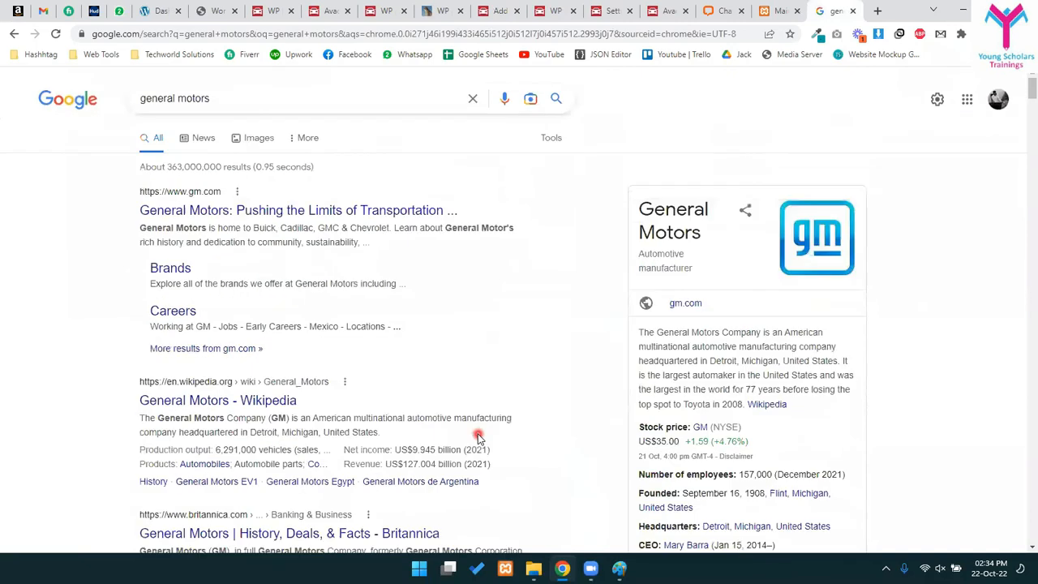
click(778, 10)
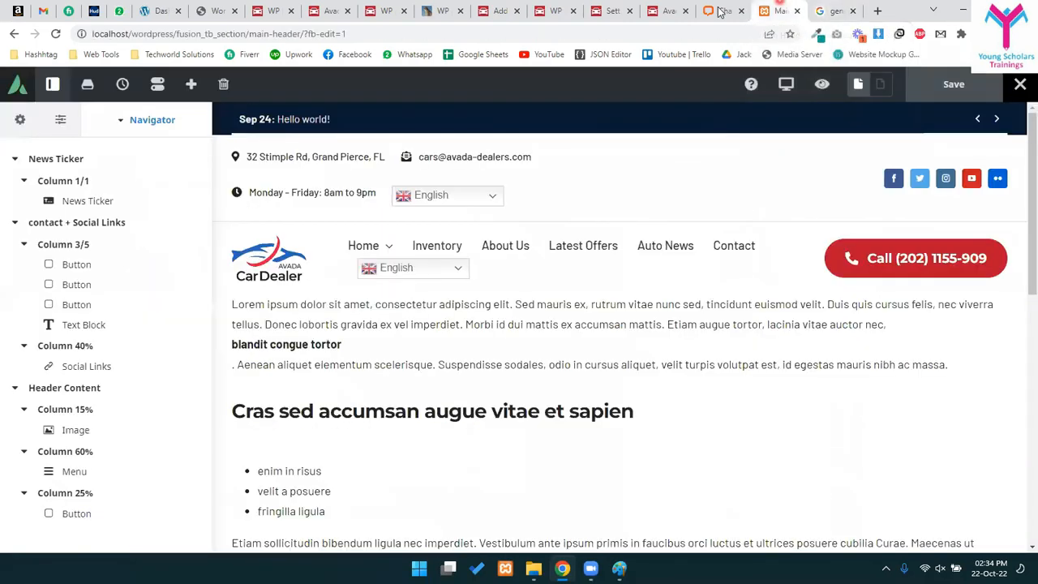
click(607, 10)
click(546, 10)
click(442, 10)
click(545, 8)
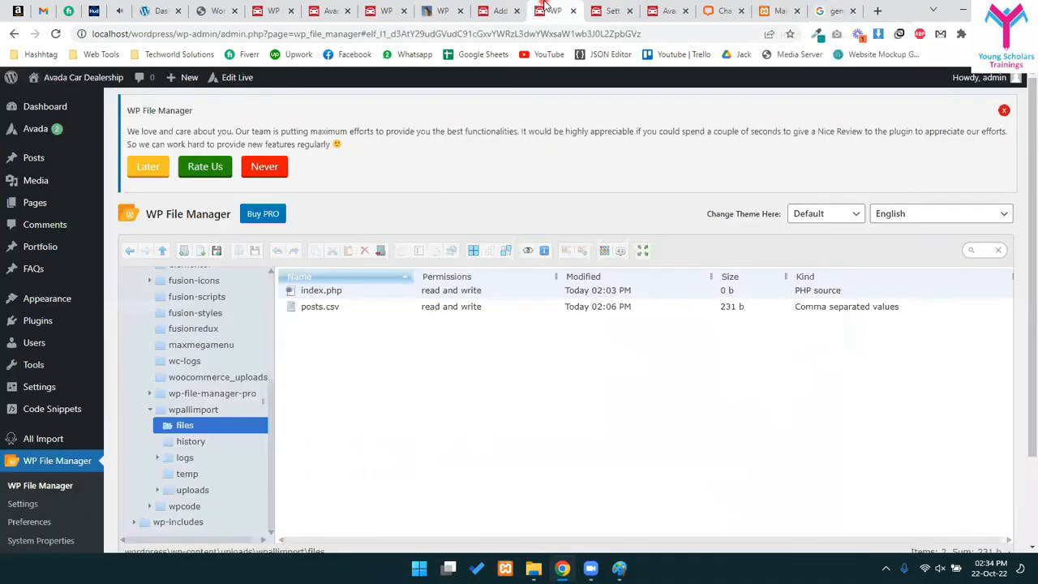
click(387, 8)
click(446, 8)
click(331, 9)
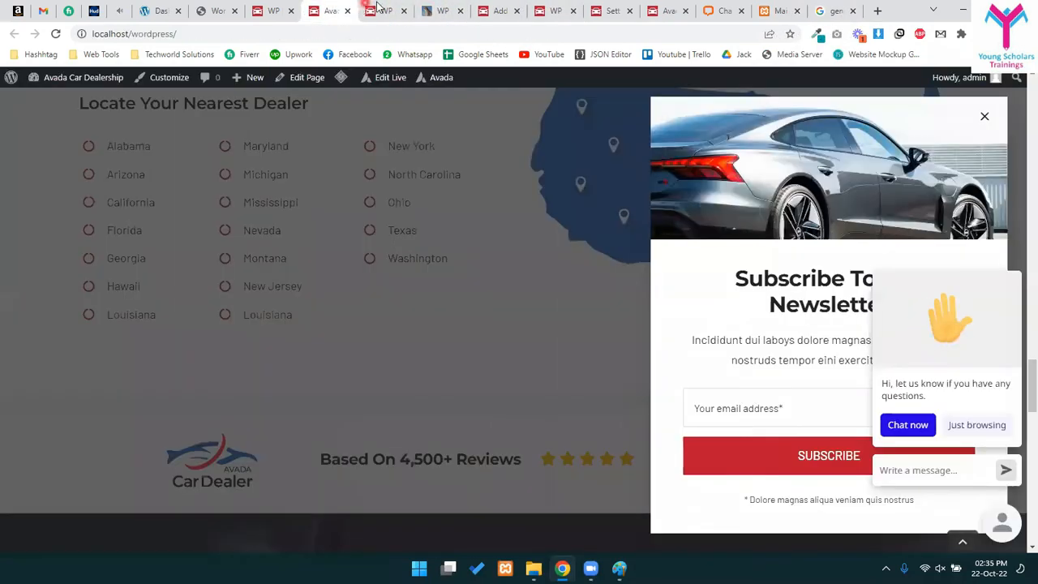
- Close the unneeded tabs: Cloudflare tutorial, WP Fastest Cache, Add Plugins, File Manager, LiveChat, Main Header builder
click(349, 11)
click(347, 12)
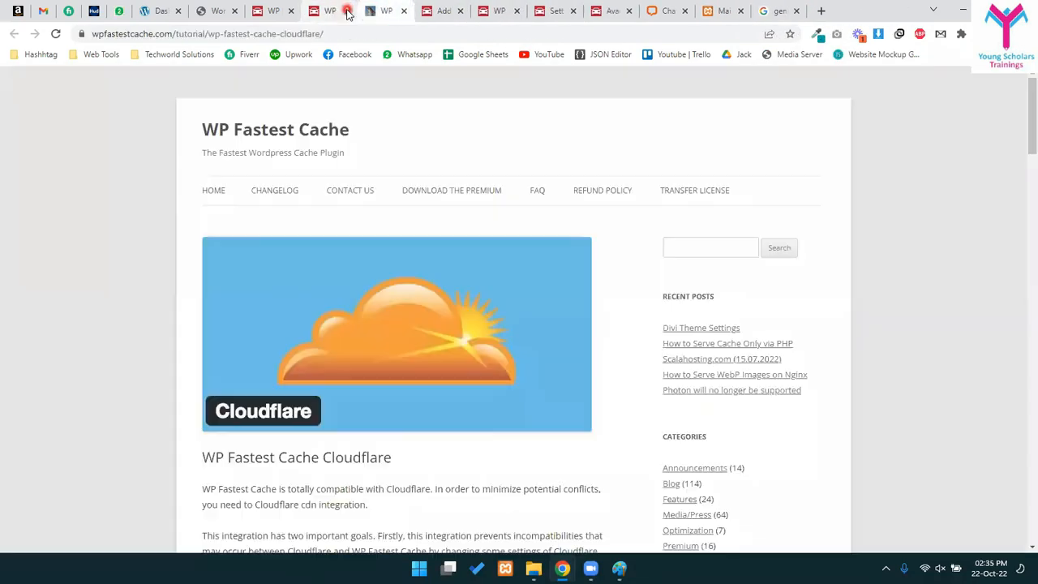
click(347, 12)
click(274, 11)
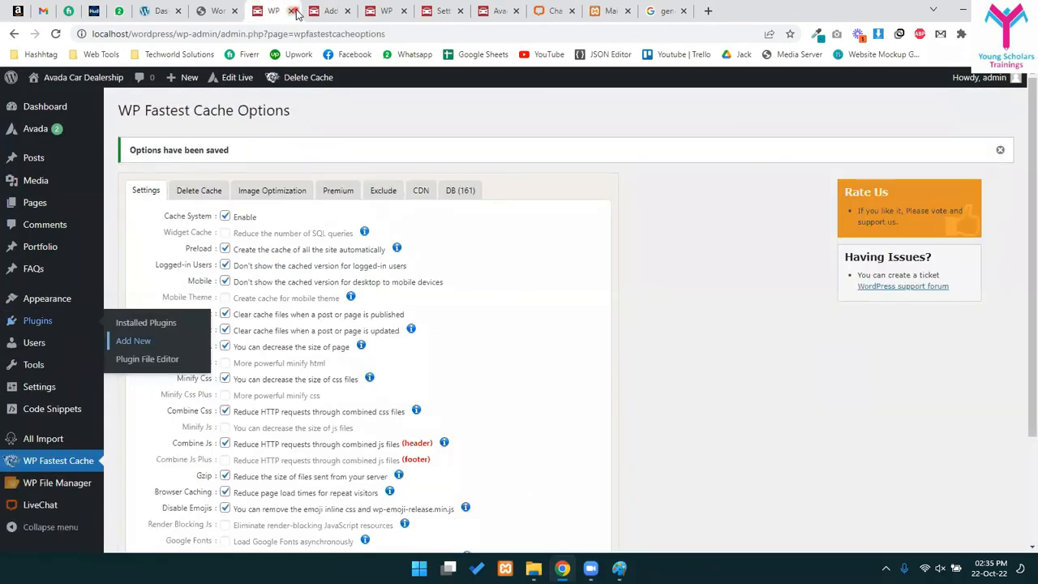
click(294, 12)
click(294, 11)
click(294, 11)
click(294, 11)
click(294, 12)
click(185, 7)
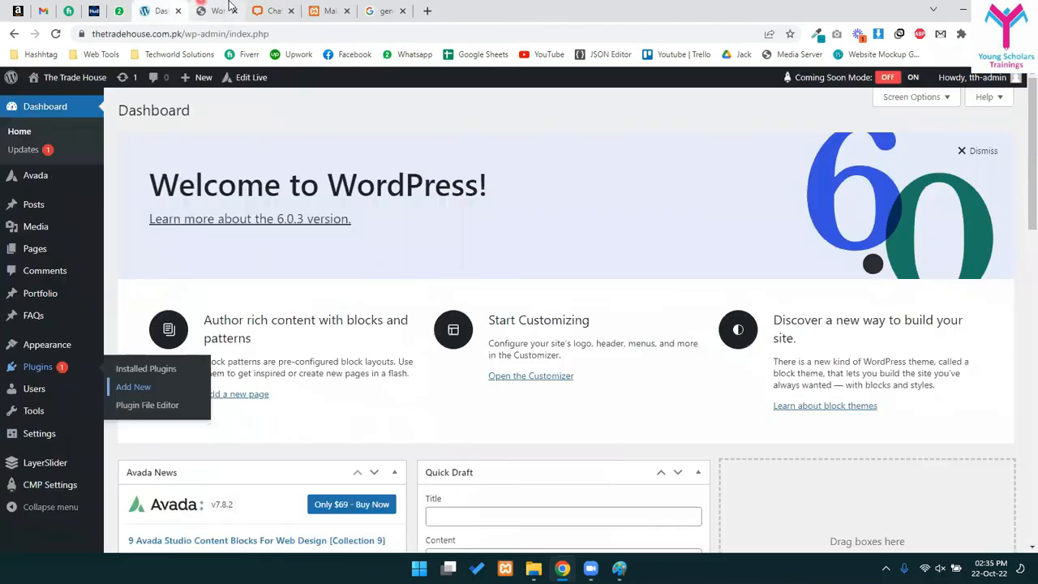
click(215, 10)
click(274, 10)
click(320, 10)
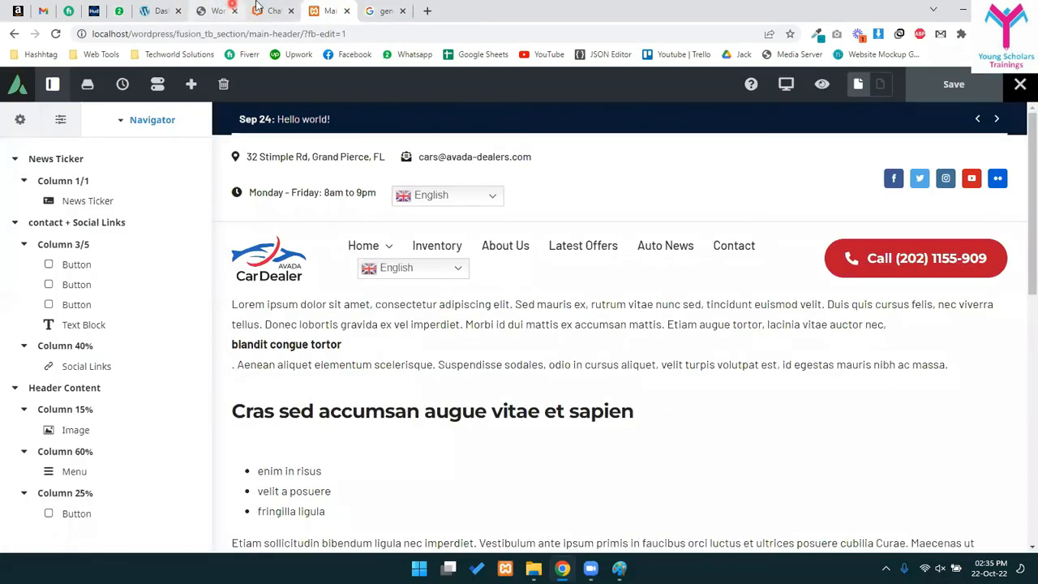
click(344, 10)
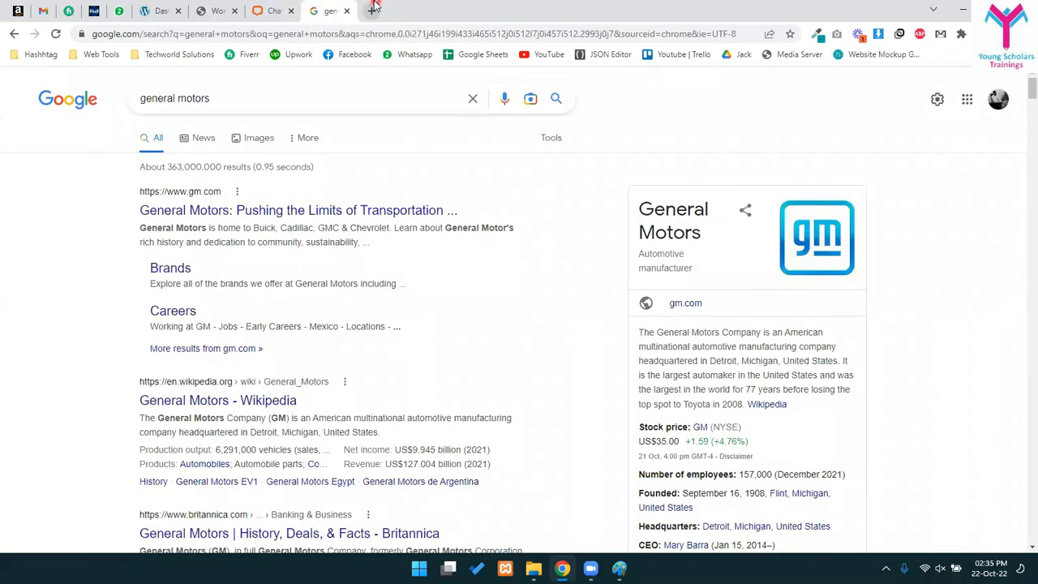
- Load the local WordPress admin in a new tab and close the general motors and chat tabs
key(ctrl+t)
text(loc)
key(Return)
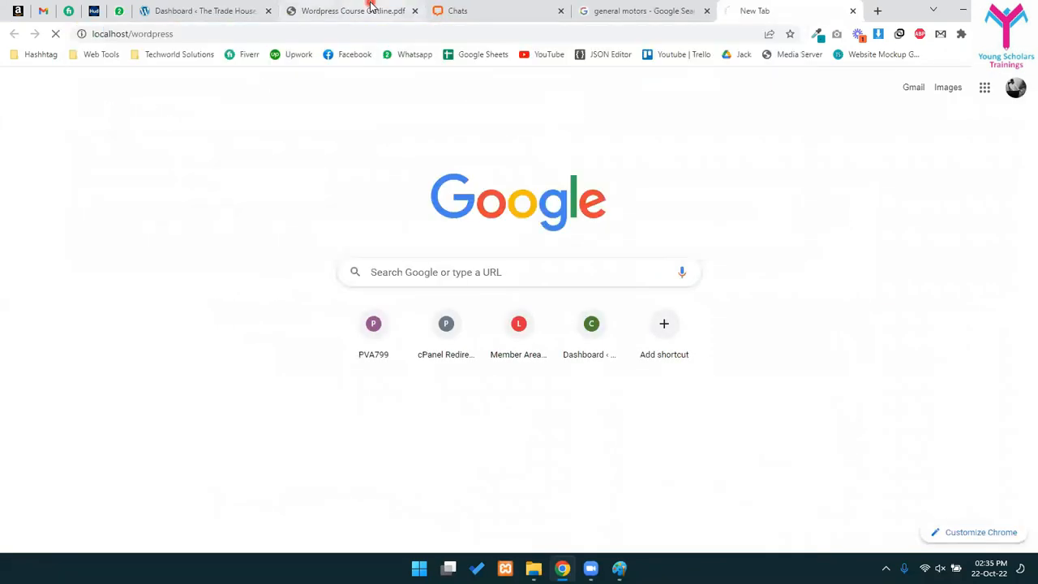
click(670, 4)
key(ctrl+w)
click(557, 5)
key(ctrl+e)
key(ctrl+w)
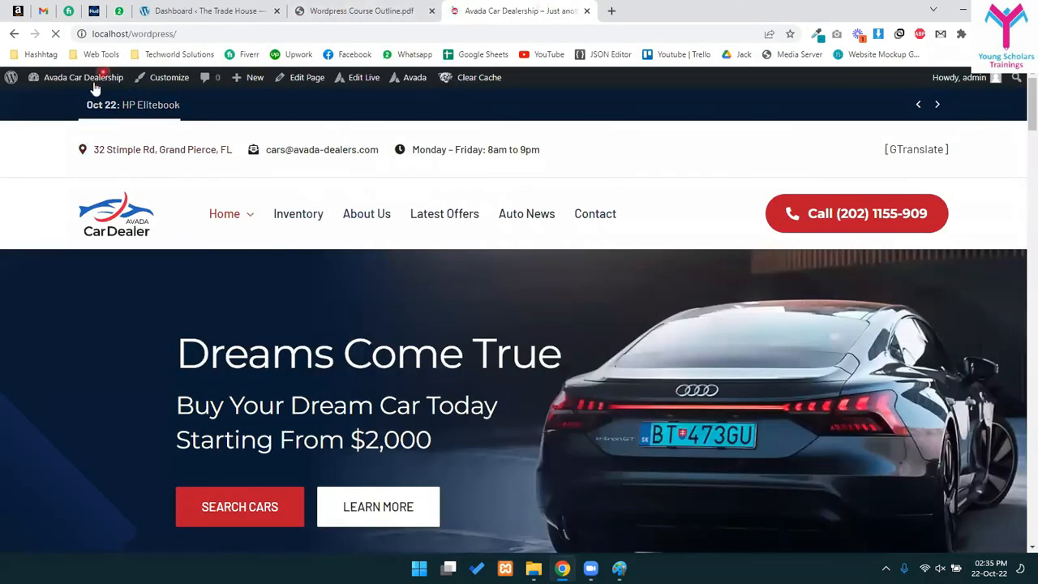
mouse_move(98, 81)
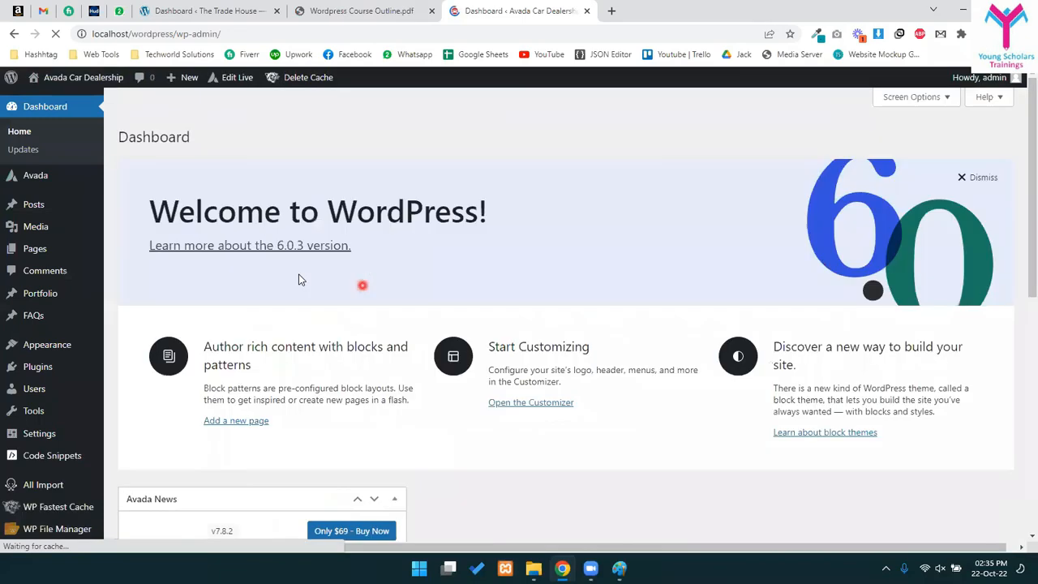
- Open Plugins > Installed Plugins and scroll down the list toward Yoast SEO
scroll(35, 450, down, 4)
click(46, 322)
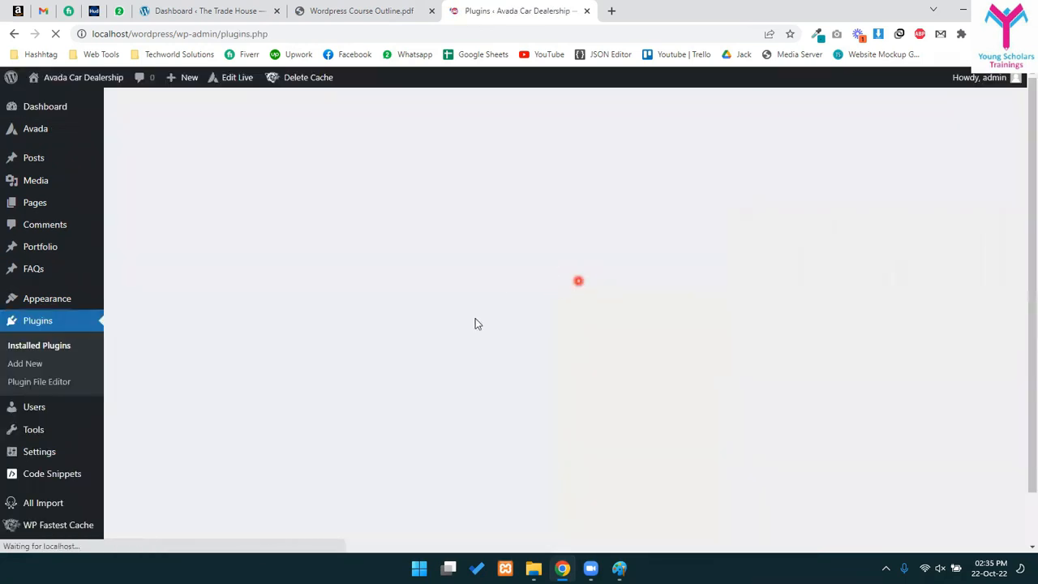
scroll(194, 478, down, 3)
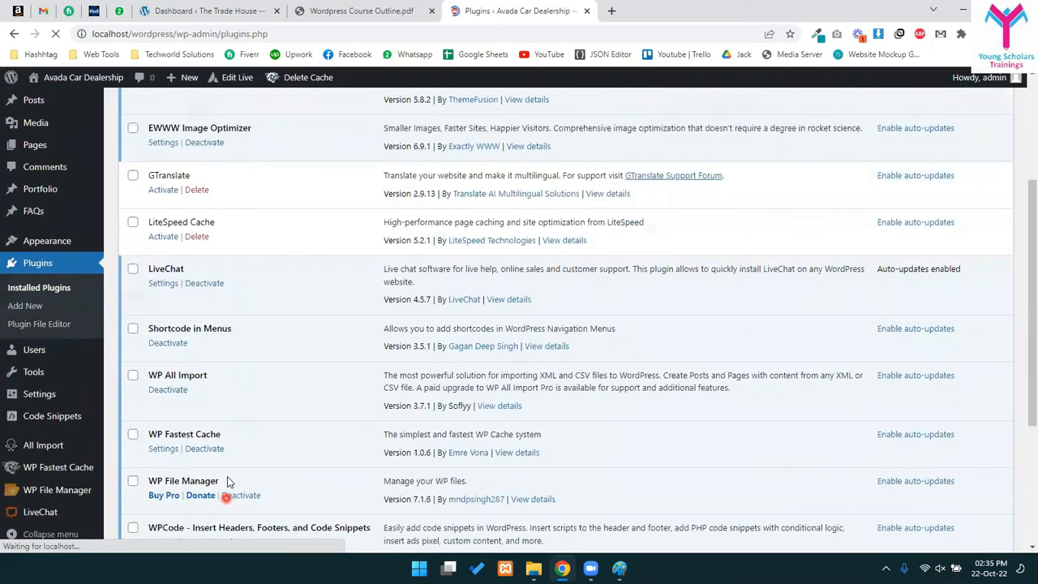
scroll(233, 489, down, 3)
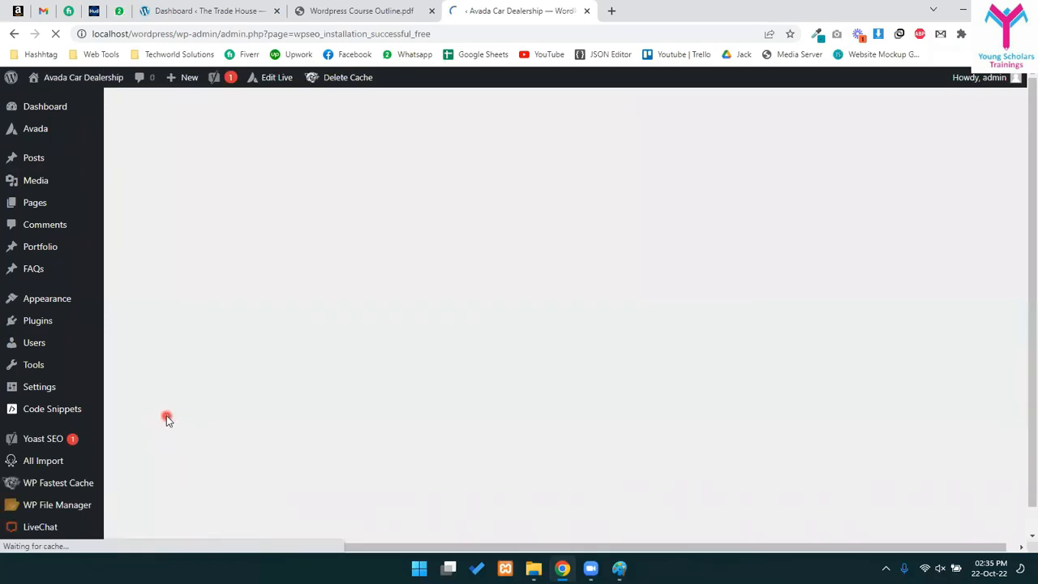
- Start Yoast's first-time configuration and run the SEO data optimization
scroll(636, 382, down, 1)
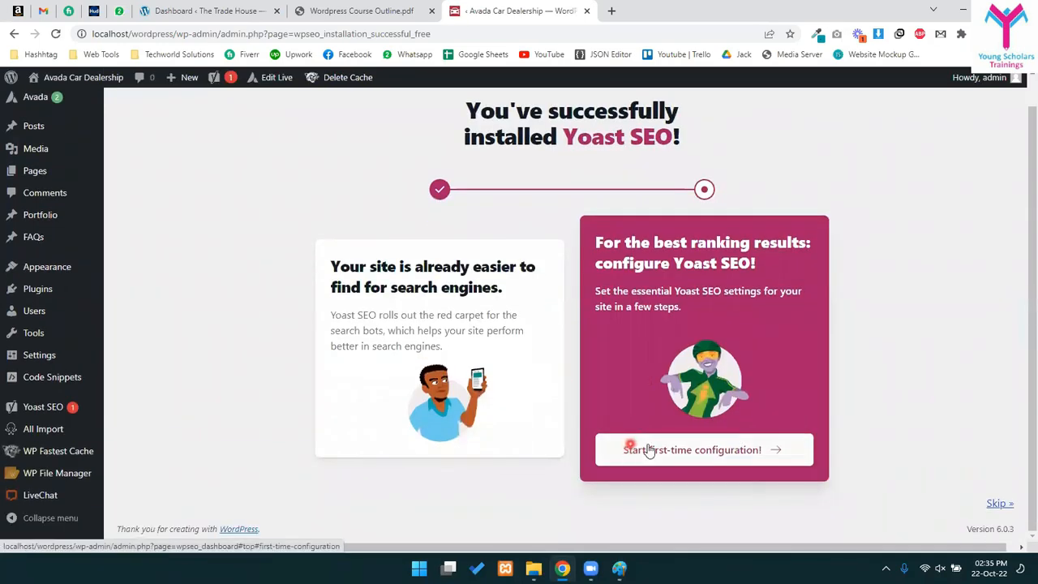
scroll(711, 459, up, 1)
click(707, 467)
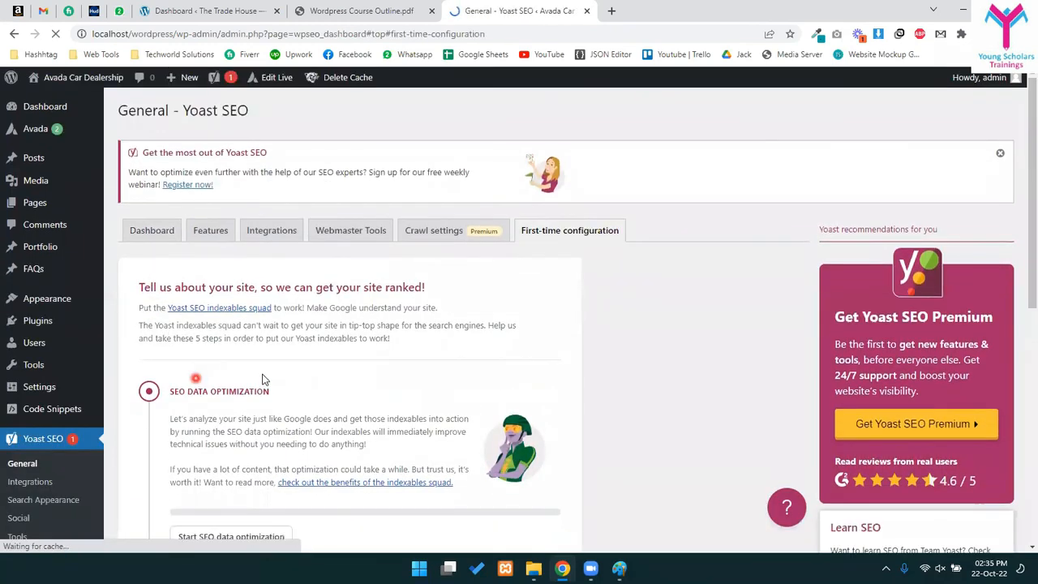
scroll(198, 208, down, 3)
scroll(225, 381, down, 1)
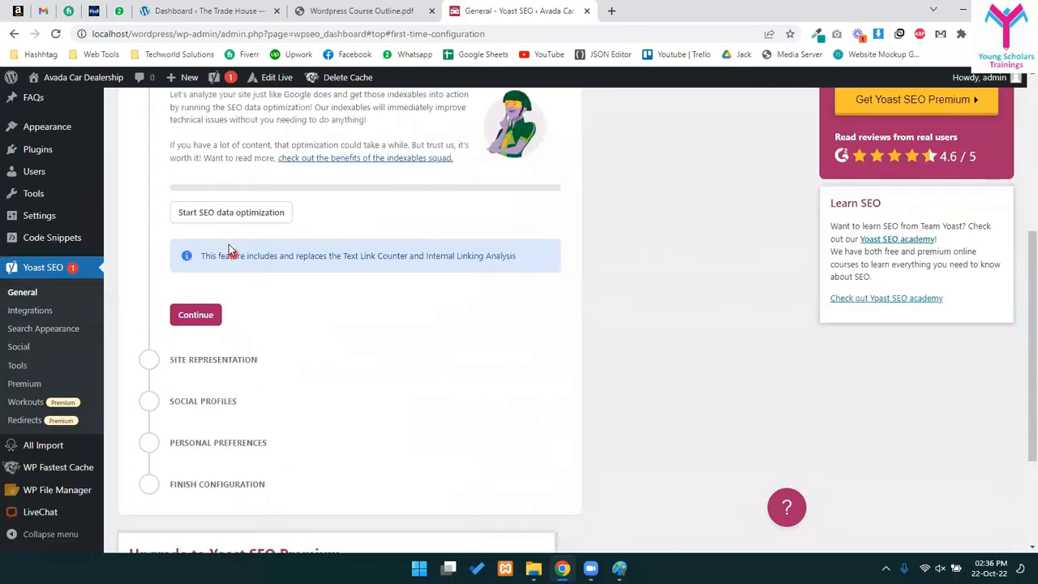
scroll(229, 244, up, 2)
click(199, 344)
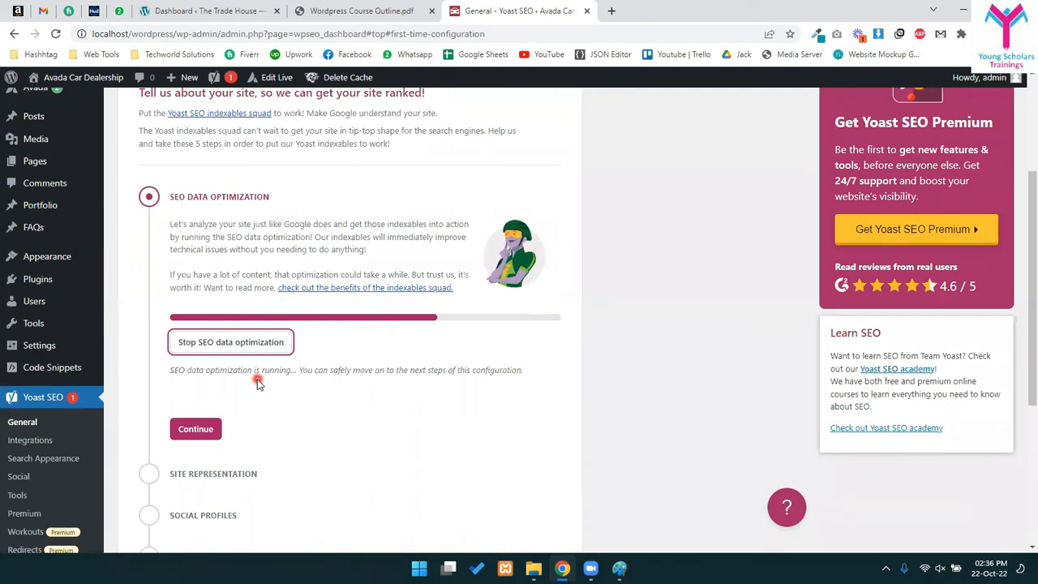
- Keep the site represented as the Organization 'Avada Car Dealership' and save the step
click(200, 432)
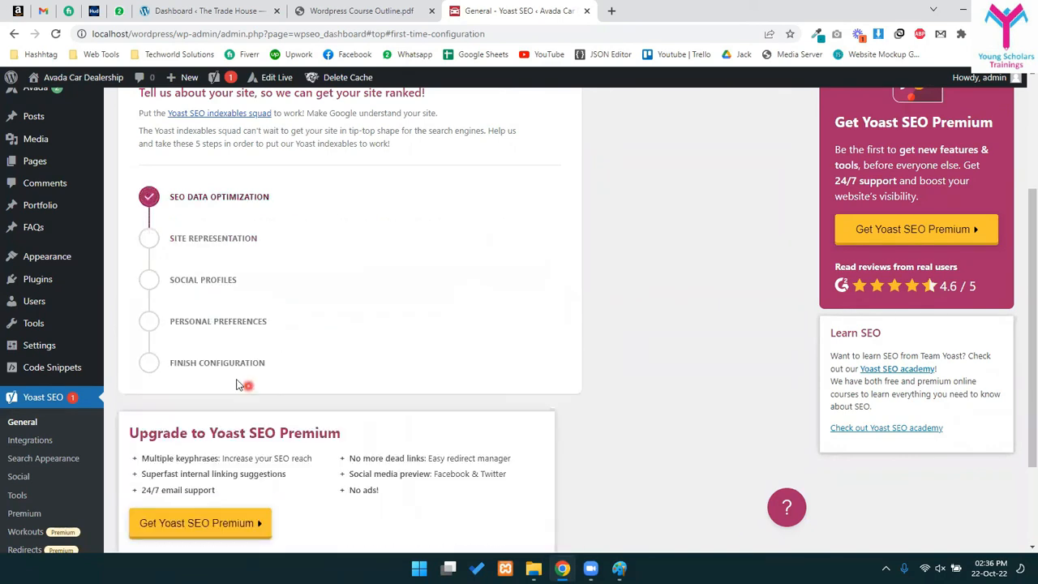
scroll(233, 322, down, 2)
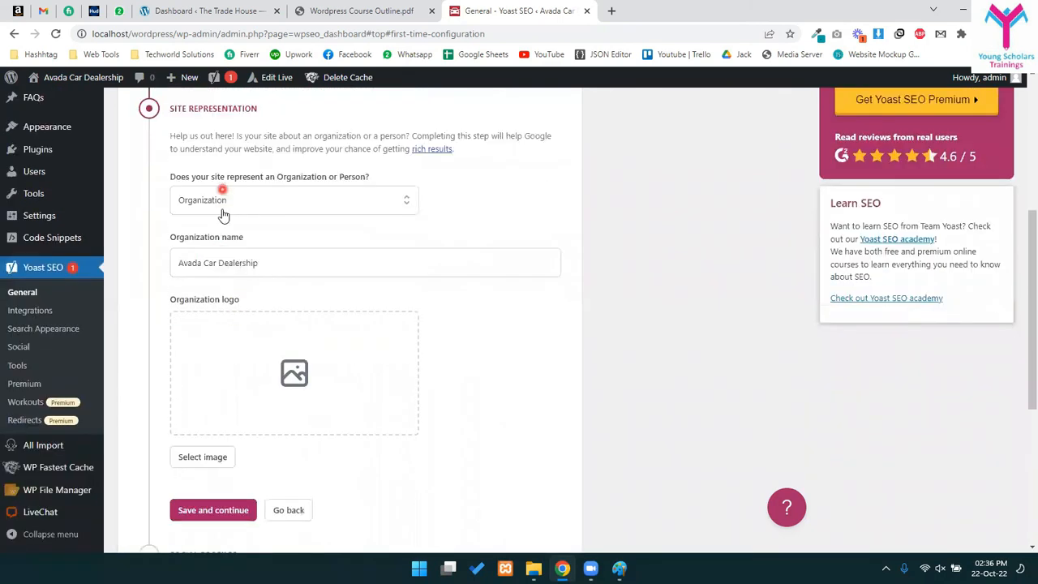
triple_click(241, 265)
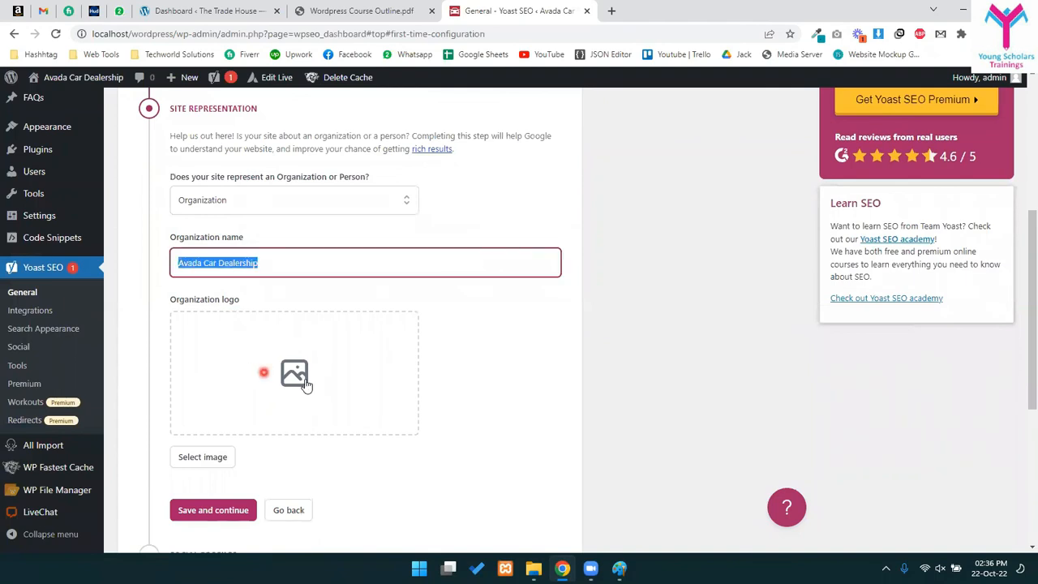
scroll(293, 404, down, 2)
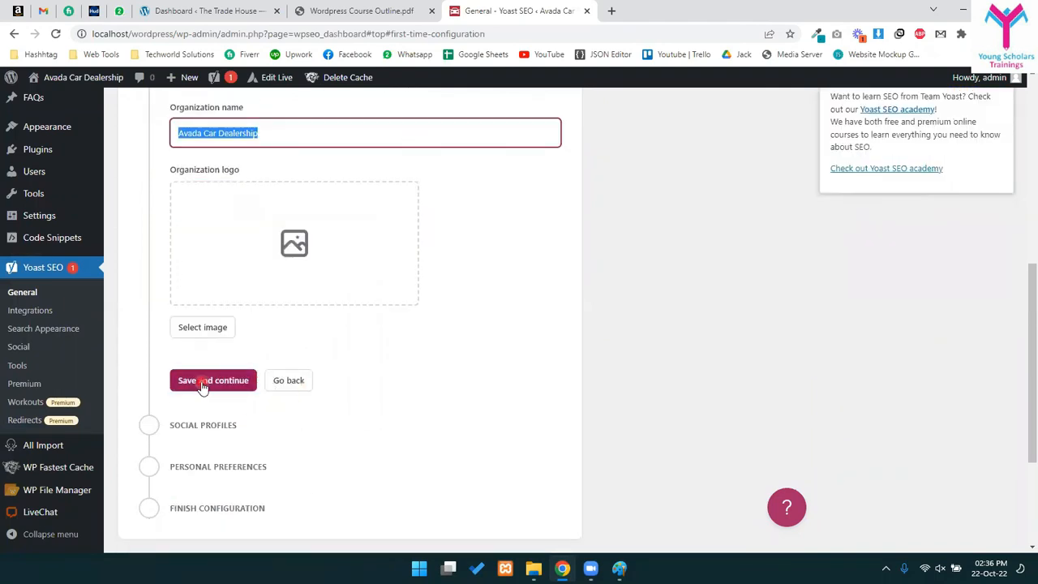
click(208, 382)
scroll(204, 349, down, 3)
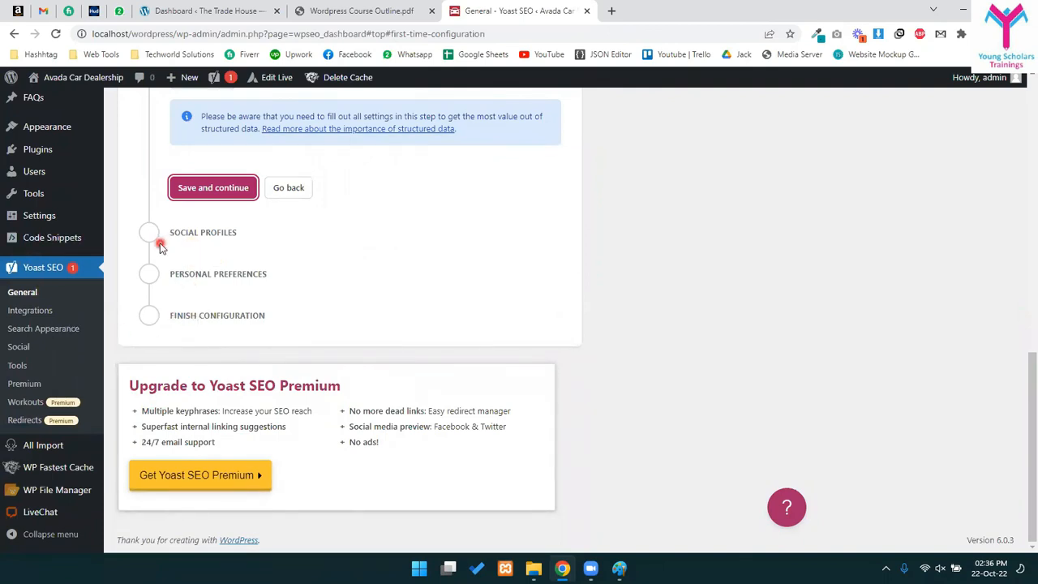
scroll(59, 255, up, 4)
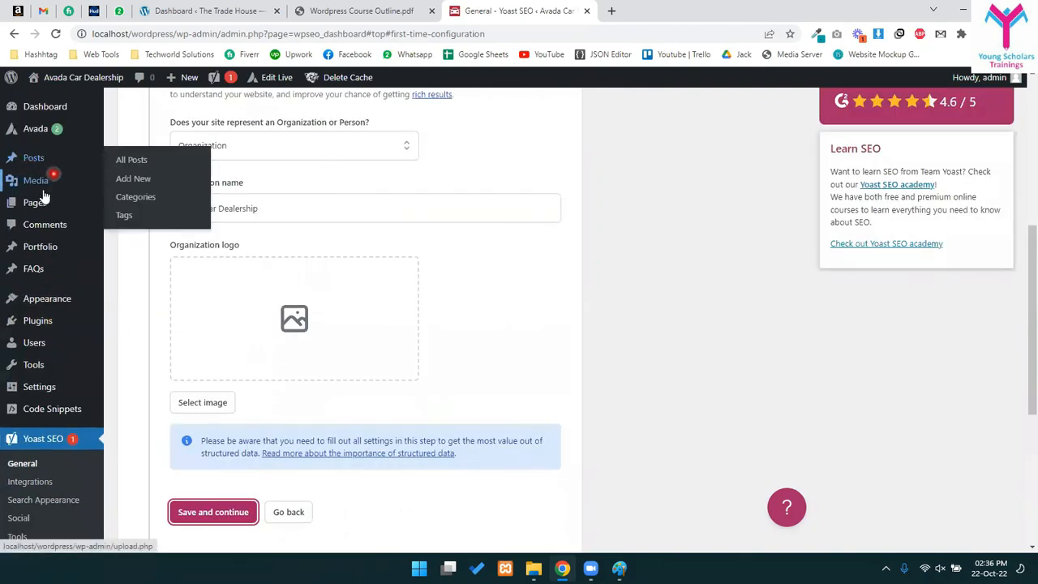
click(38, 202)
- Open the second About Us page in the editor and view Yoast's focus keyphrase and readability tabs
click(571, 109)
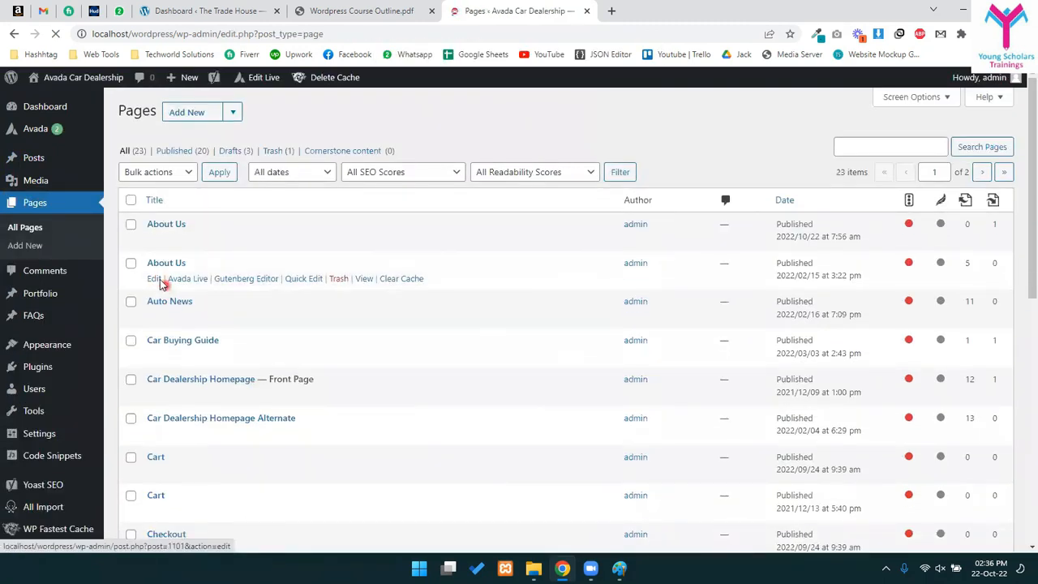
click(156, 280)
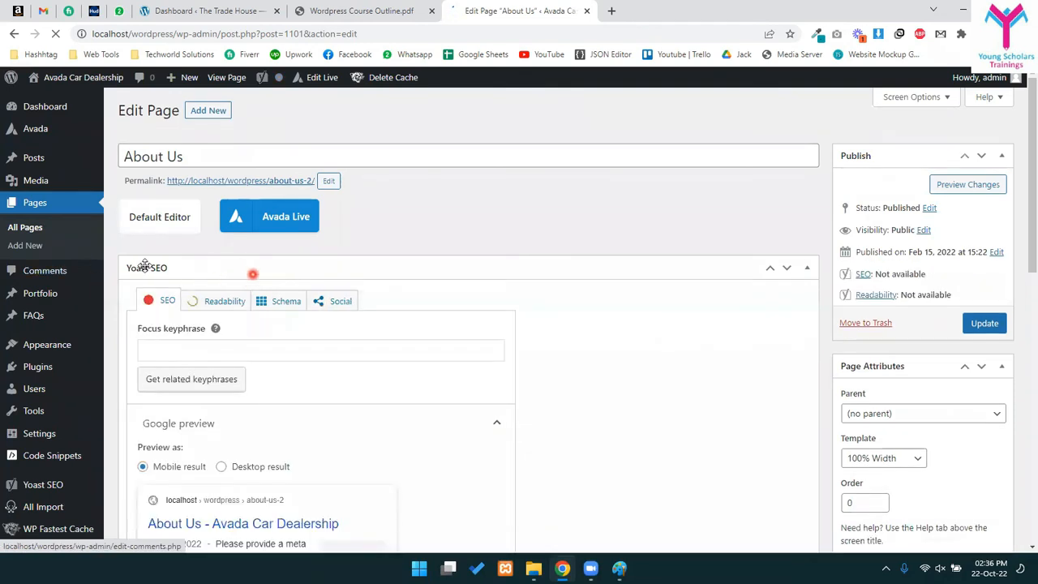
scroll(170, 318, down, 3)
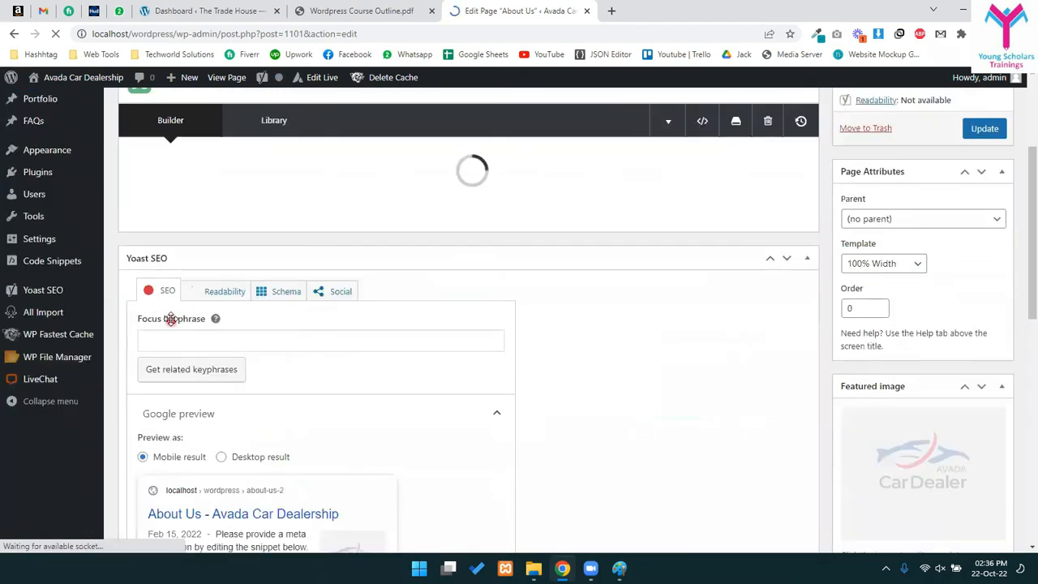
scroll(316, 398, down, 10)
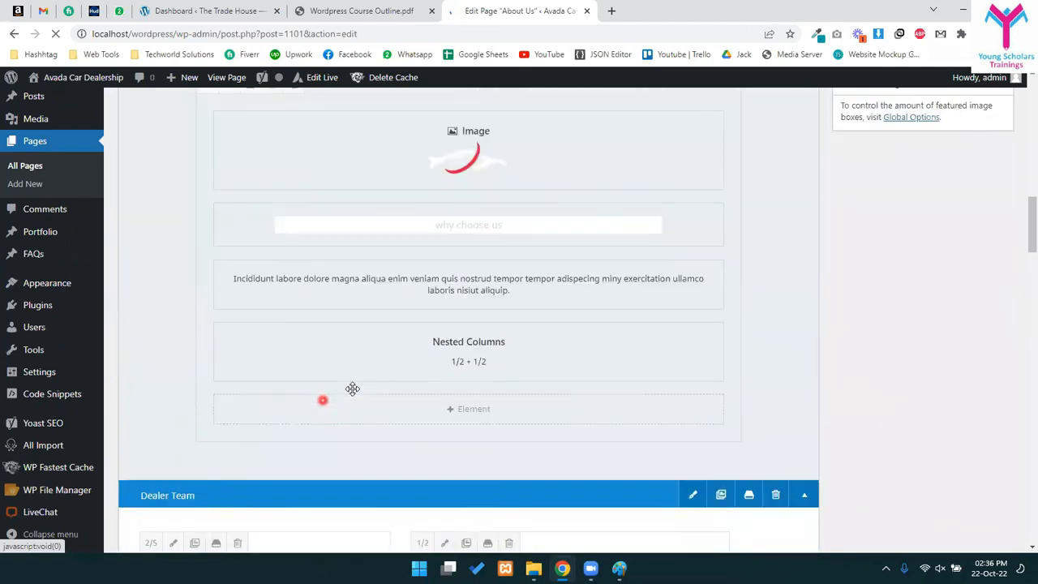
scroll(352, 389, down, 15)
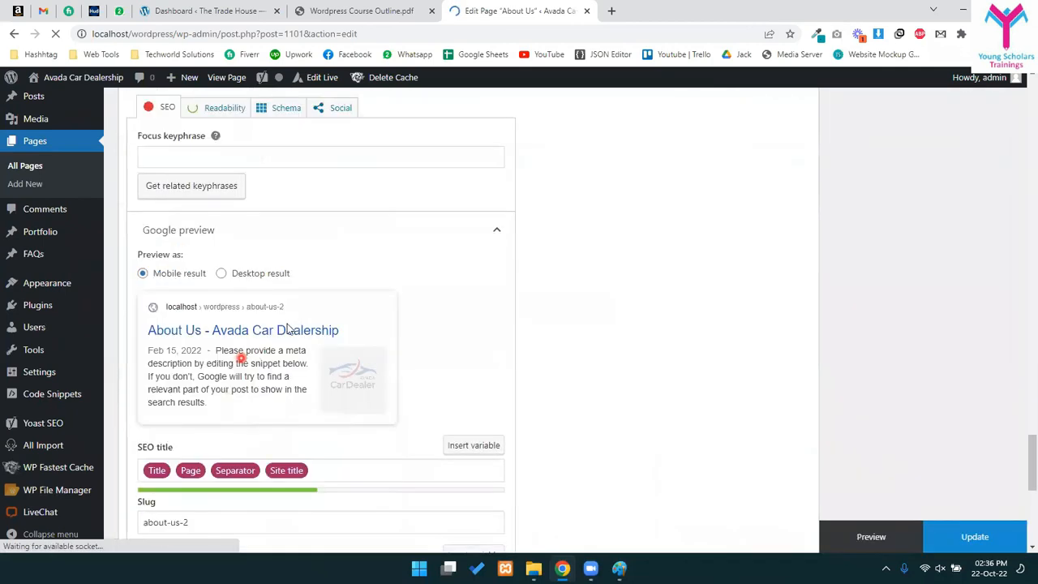
scroll(275, 360, up, 1)
click(206, 222)
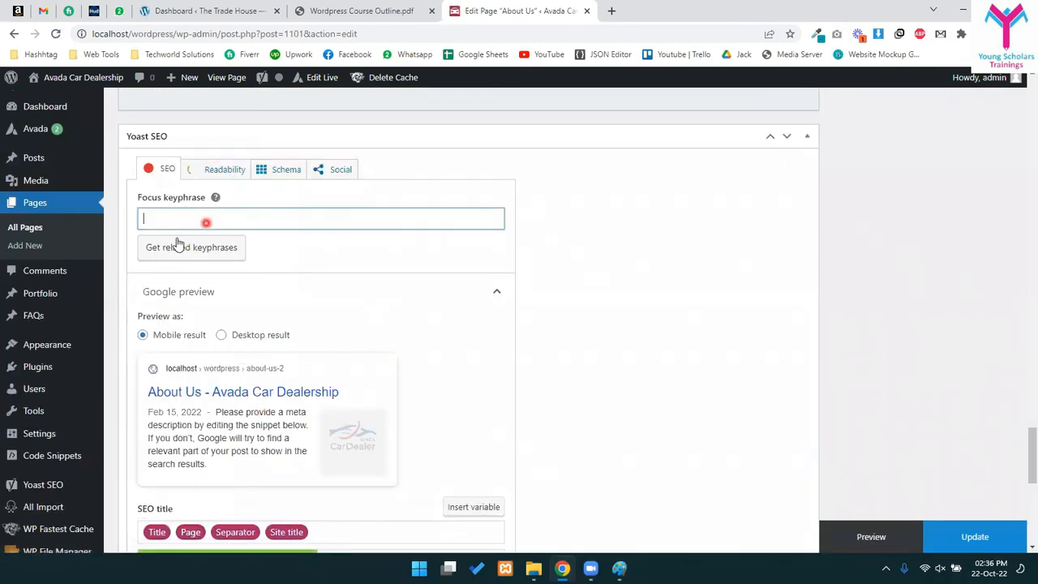
click(199, 168)
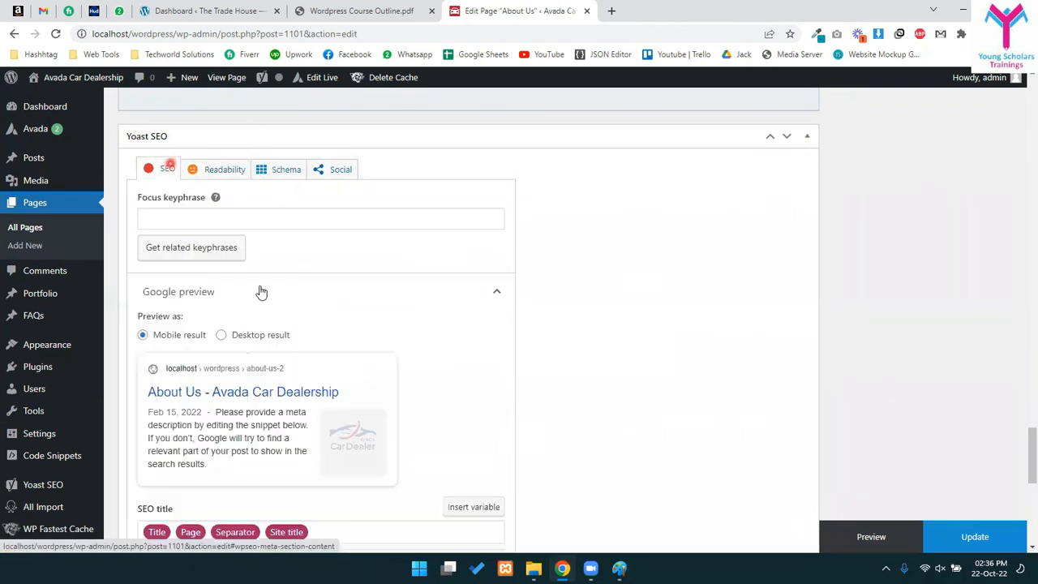
click(165, 169)
- Look over the SEO title, about-us-2 slug, SEO analysis, related keyphrase and performance tracking sections
scroll(243, 357, down, 5)
click(378, 276)
drag(236, 324, 132, 324)
click(145, 395)
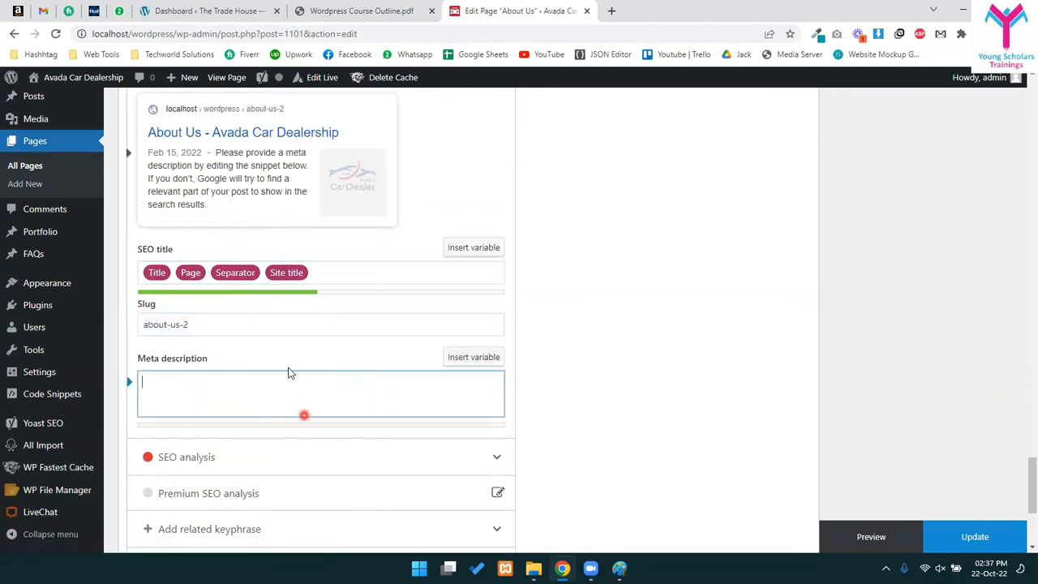
scroll(325, 324, down, 5)
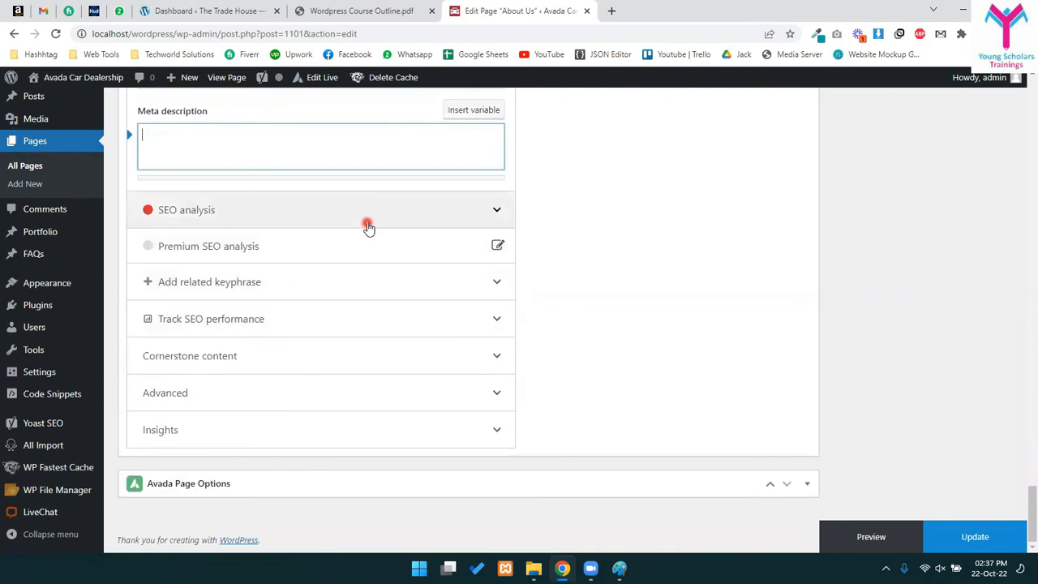
click(406, 209)
click(403, 213)
click(308, 285)
click(306, 285)
click(283, 327)
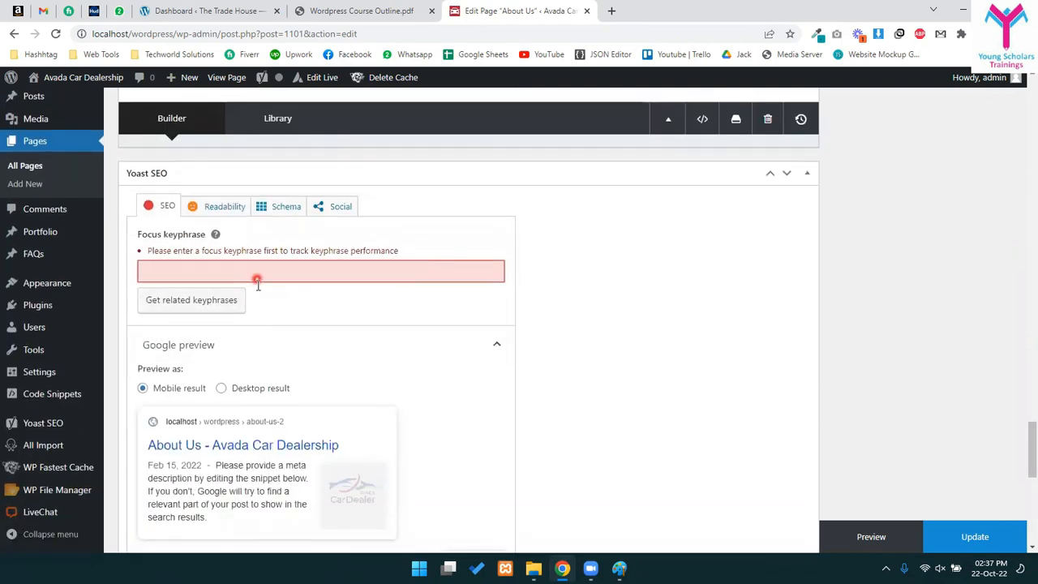
scroll(254, 300, down, 3)
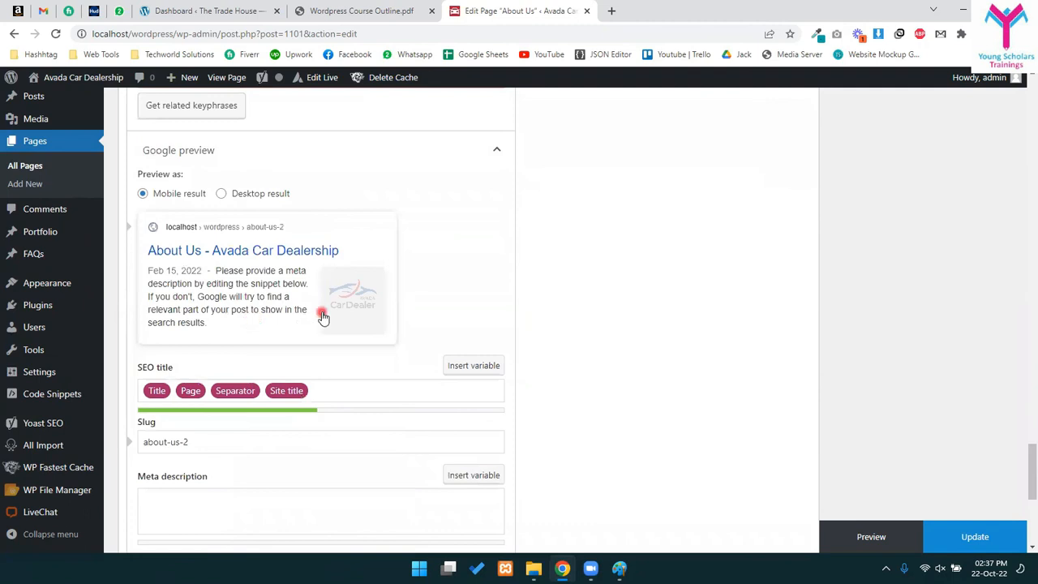
scroll(323, 316, down, 1)
scroll(322, 312, up, 7)
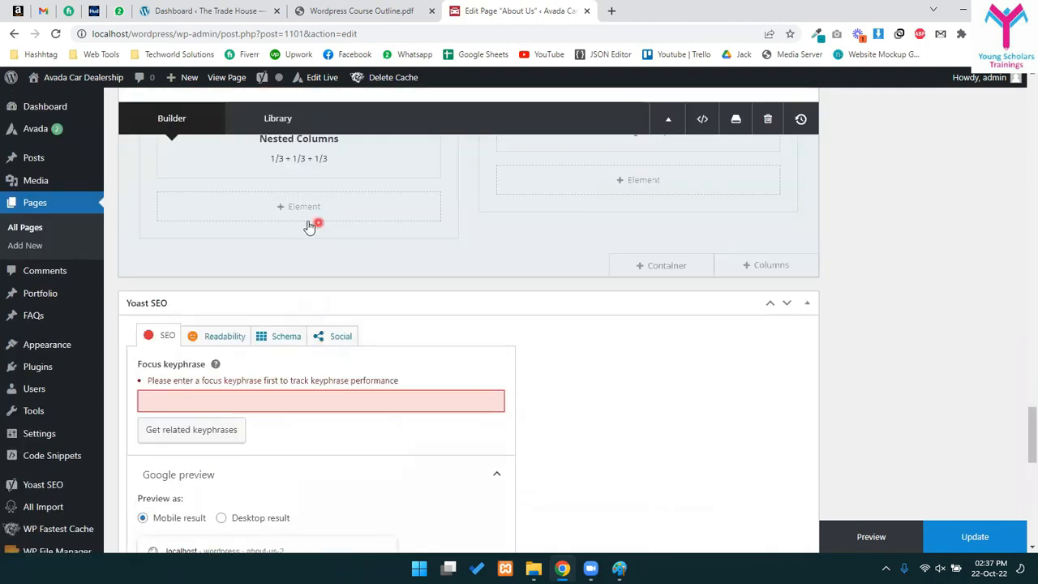
click(599, 417)
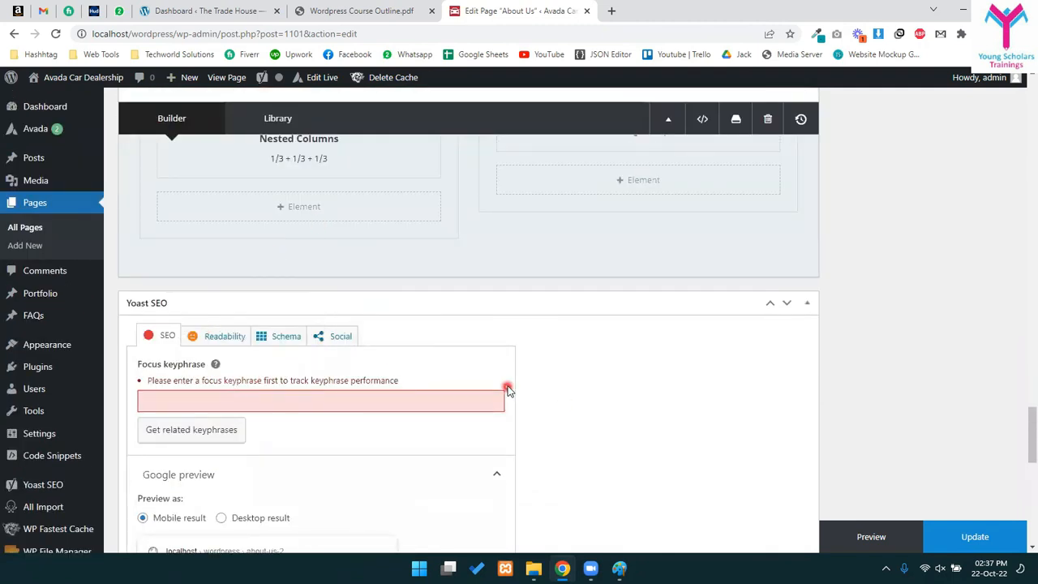
scroll(508, 391, down, 5)
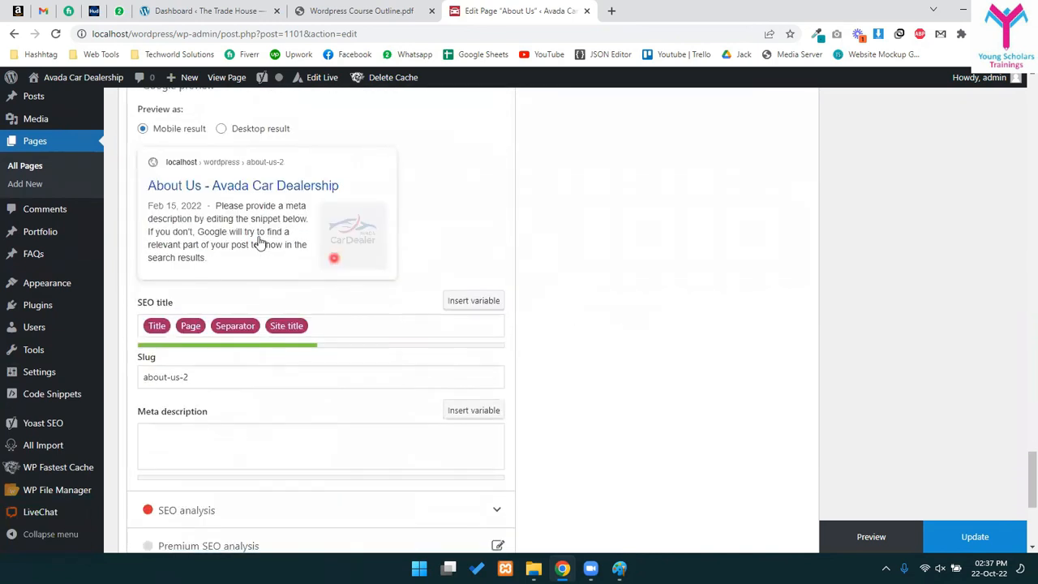
scroll(195, 381, down, 1)
- Enter the placeholder meta description 'cvhsgfhgsghs' and go back to All Pages
click(381, 350)
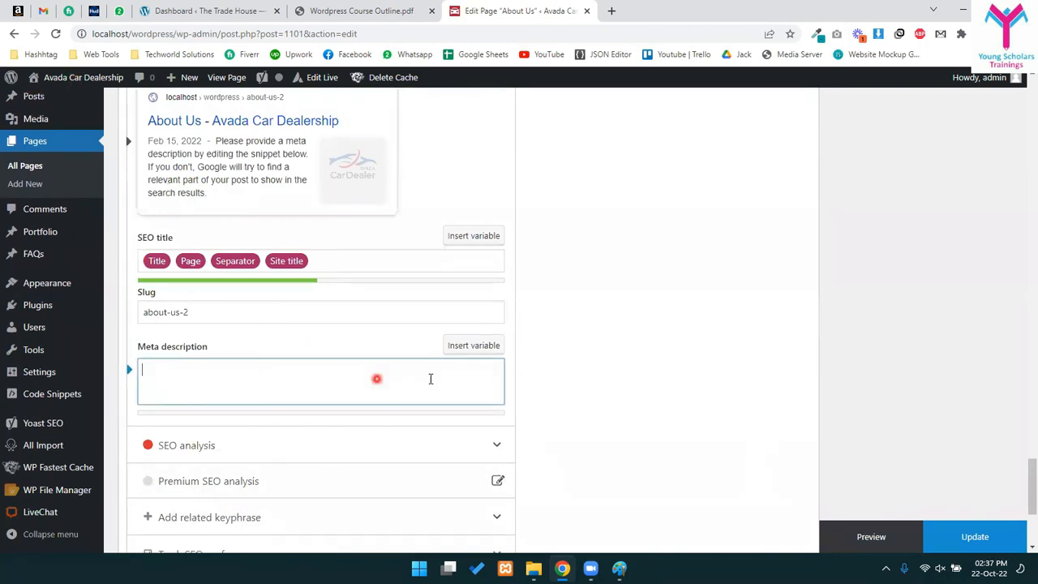
text(cvhsgfhgsghs)
scroll(155, 331, up, 4)
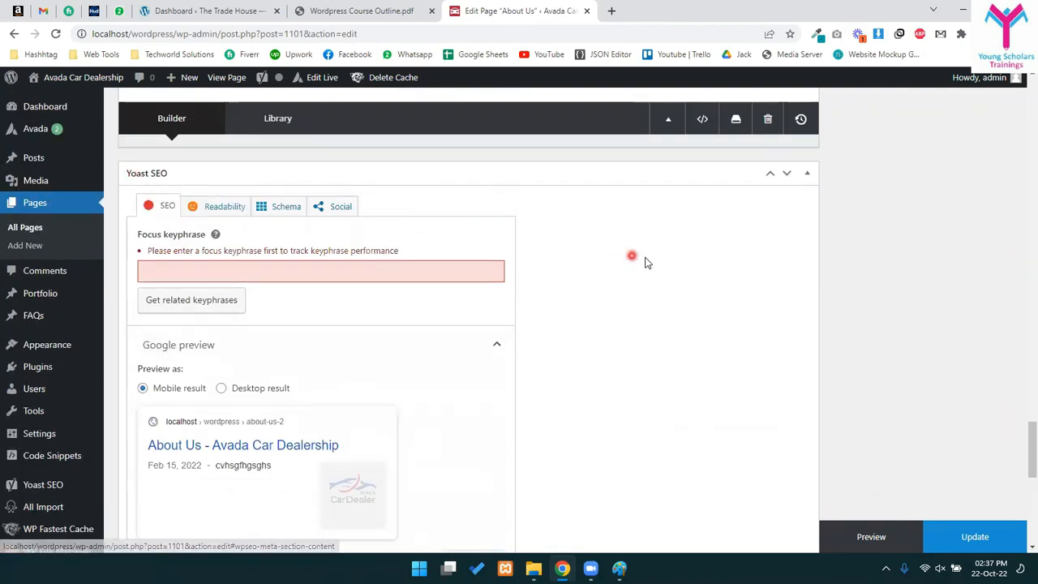
scroll(470, 268, up, 5)
click(22, 230)
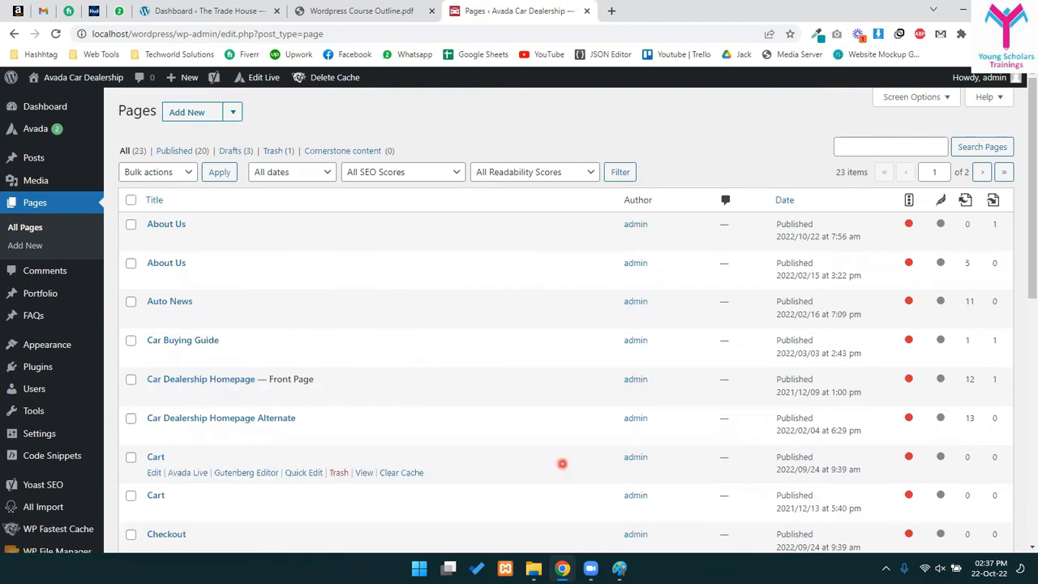
click(361, 11)
- Highlight the Yoast SEO Setup and Adding Meta Keywords topics in the PDF, then return to the Pages tab
scroll(429, 313, down, 1)
scroll(368, 448, up, 3)
drag(364, 387, 463, 399)
click(355, 410)
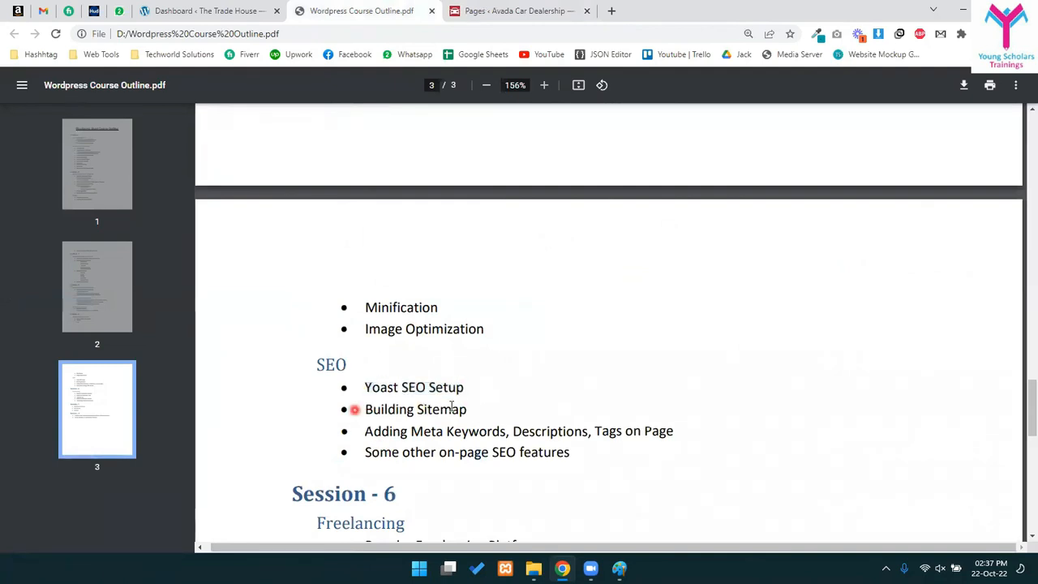
drag(377, 436, 558, 453)
click(482, 452)
click(558, 452)
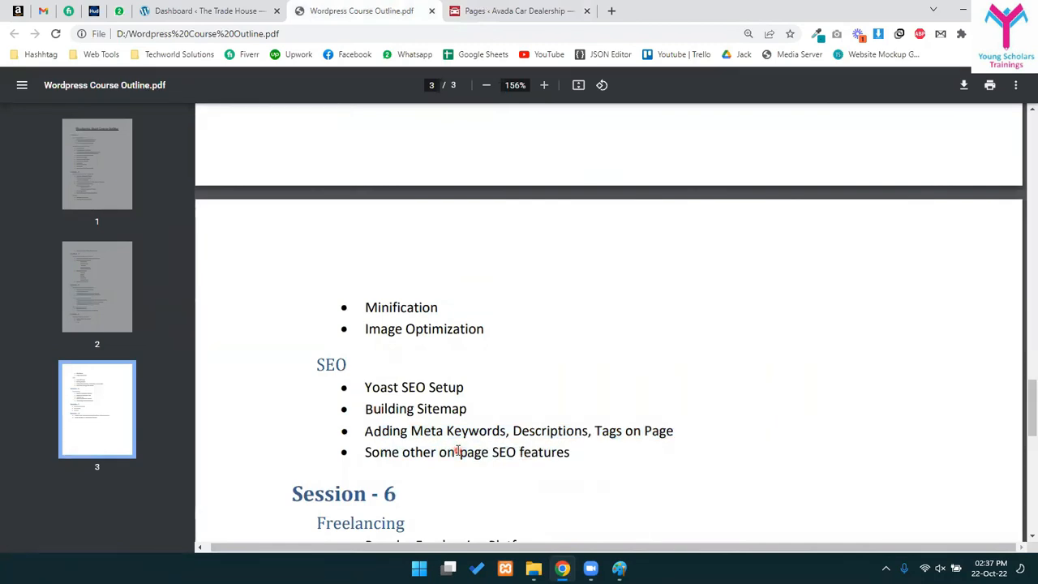
click(513, 6)
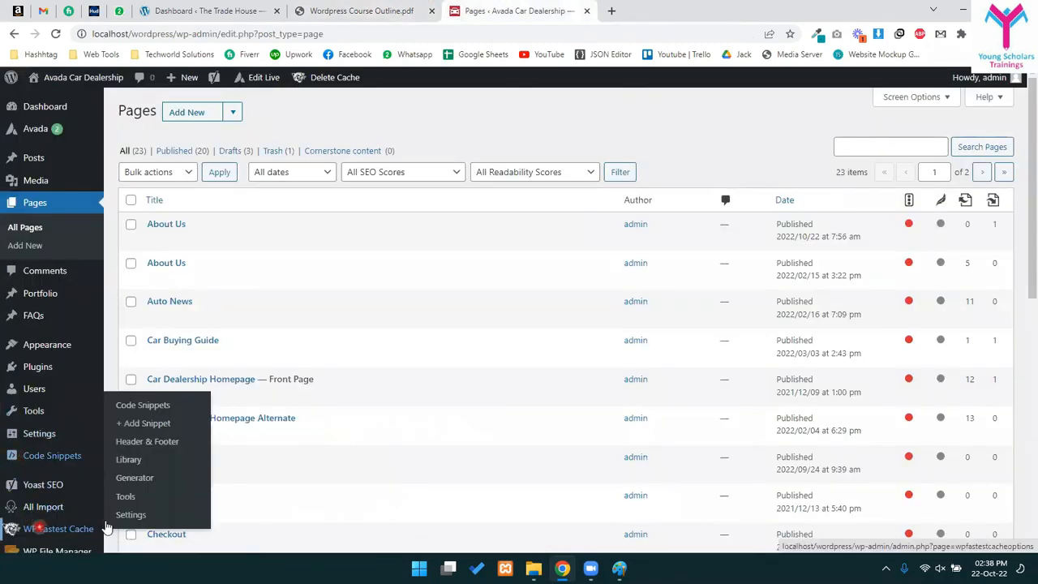
- Open Yoast SEO > Tools from the admin sidebar and scroll through the tools page
mouse_move(55, 497)
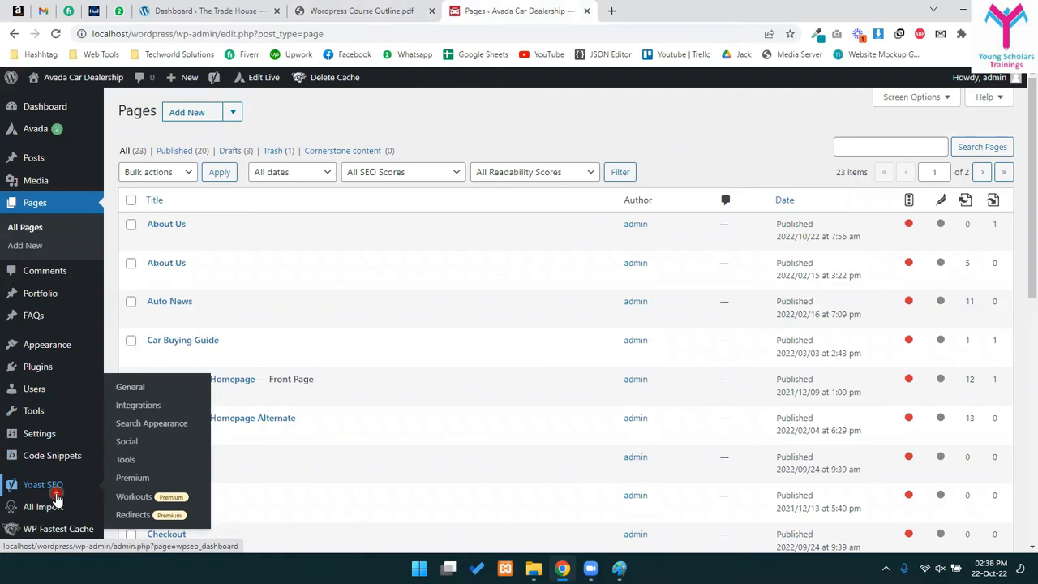
click(139, 461)
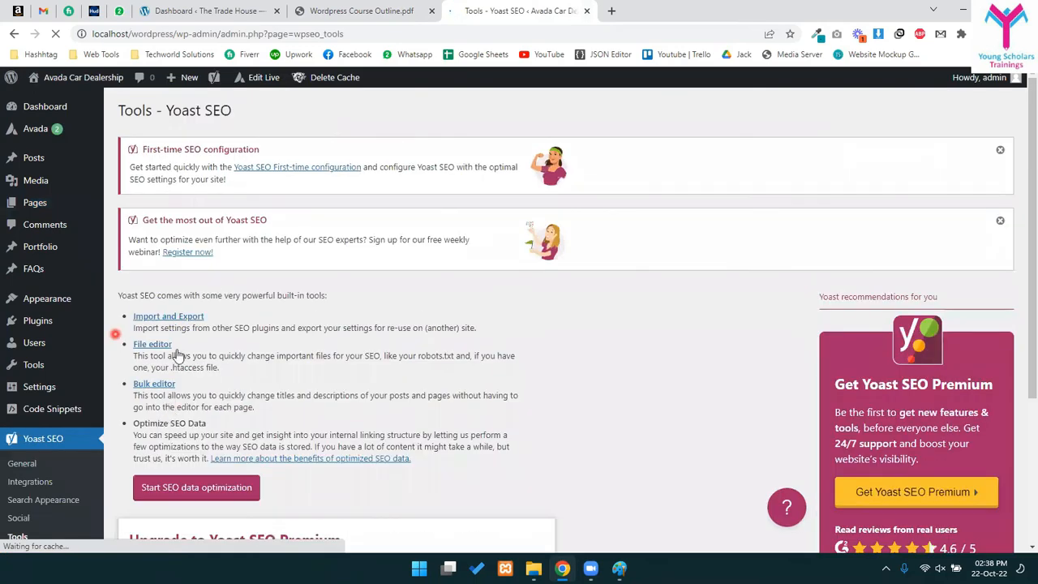
scroll(436, 350, down, 3)
scroll(410, 363, up, 2)
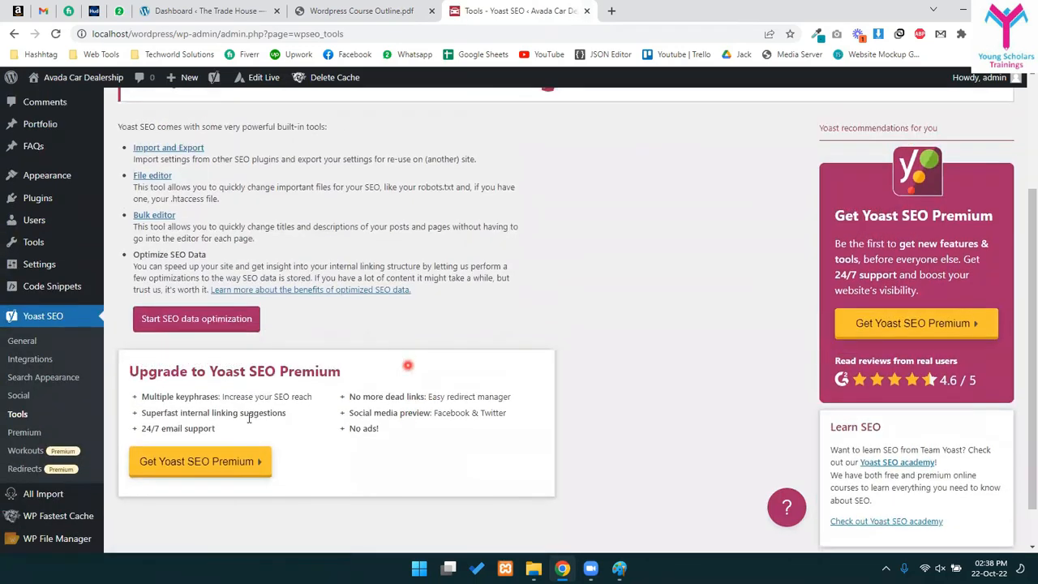
scroll(20, 422, down, 1)
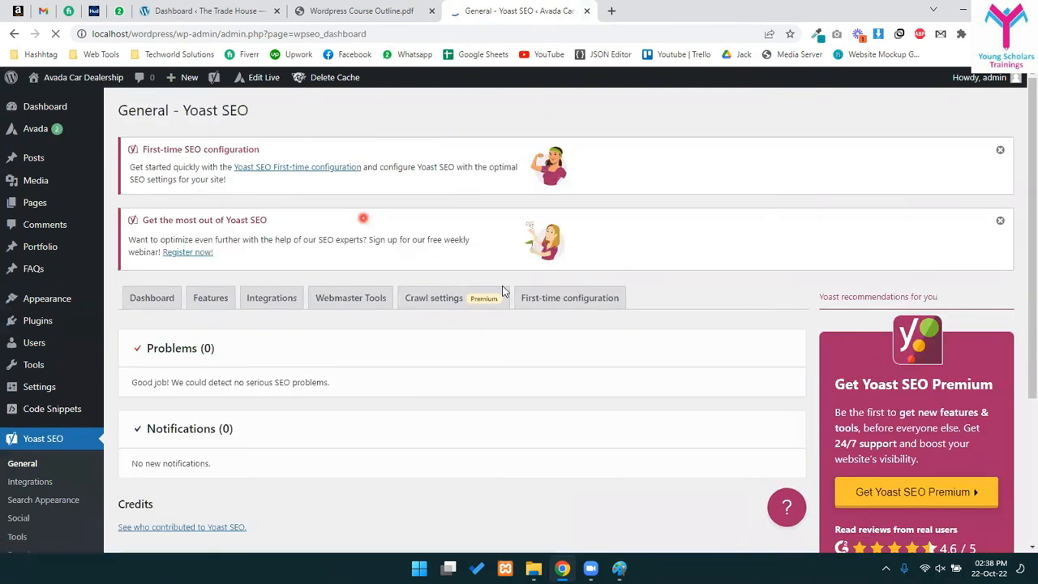
- Scroll through the Features tab's Yoast feature toggles
click(210, 300)
scroll(328, 341, down, 3)
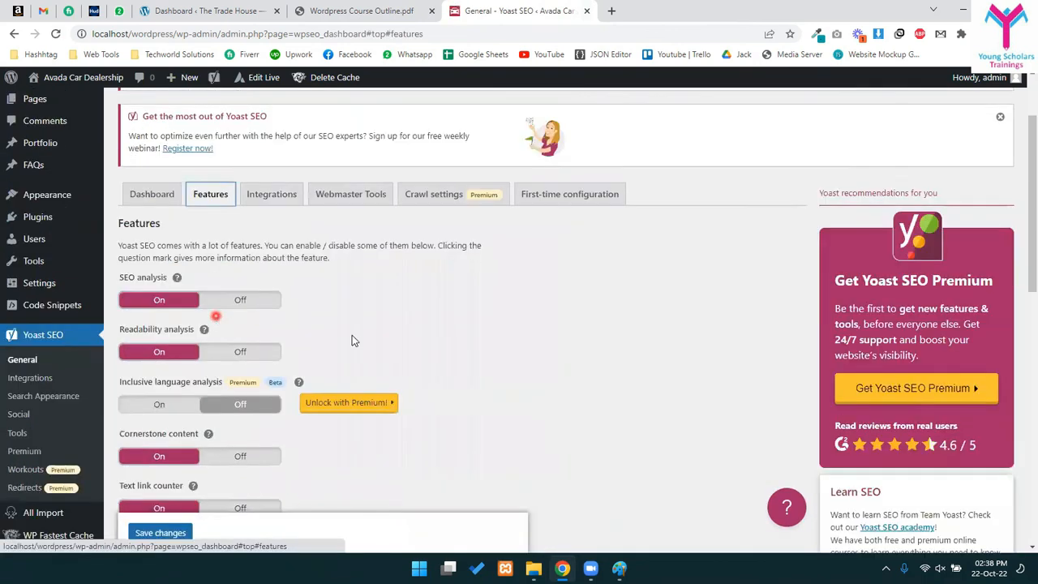
scroll(329, 345, down, 6)
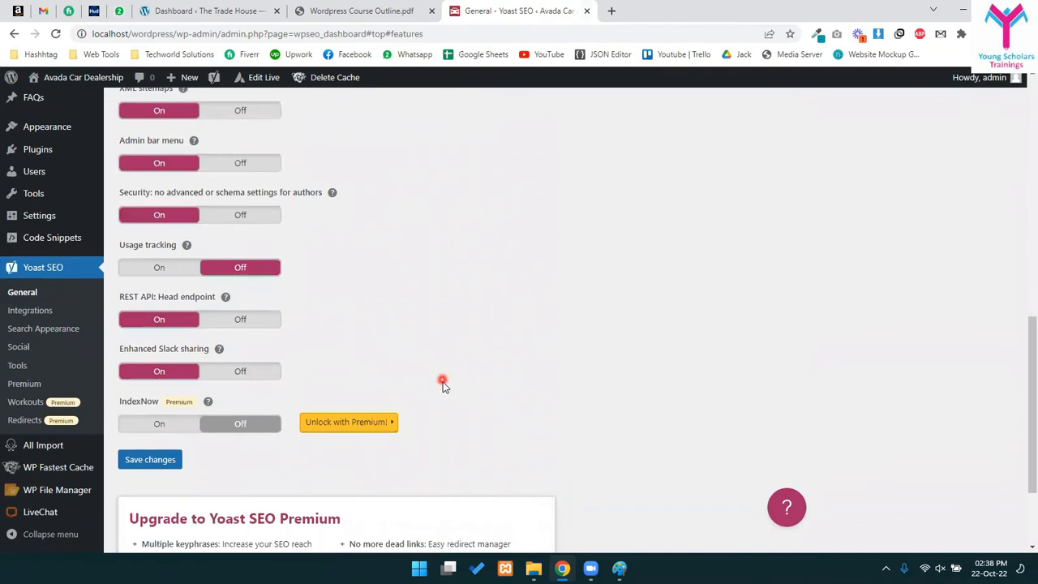
scroll(466, 385, up, 3)
scroll(475, 398, up, 5)
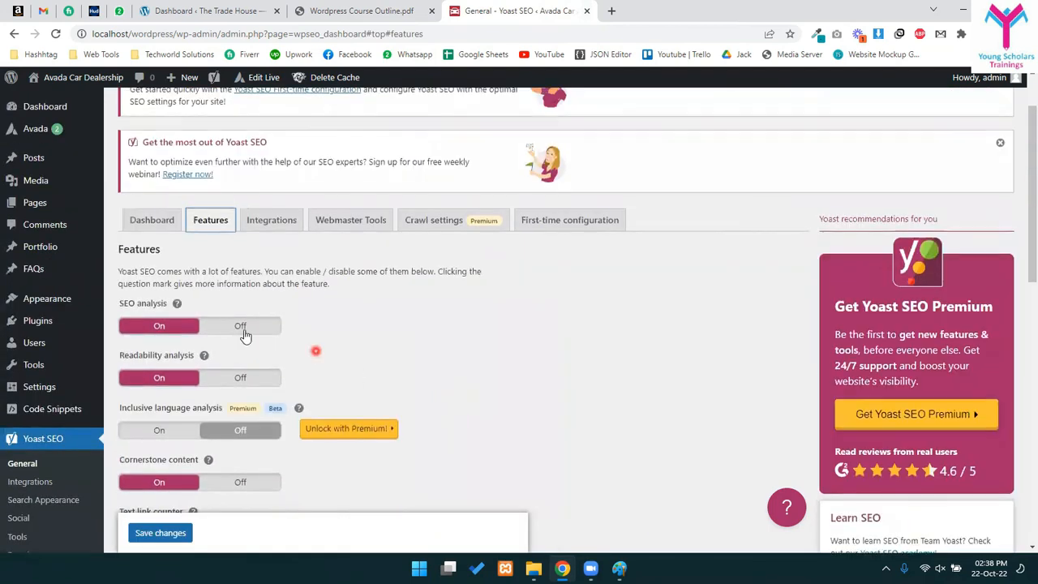
- Check the Integrations tab, then highlight the Baidu, Bing, Google and Yandex labels in Webmaster Tools
click(273, 220)
click(369, 221)
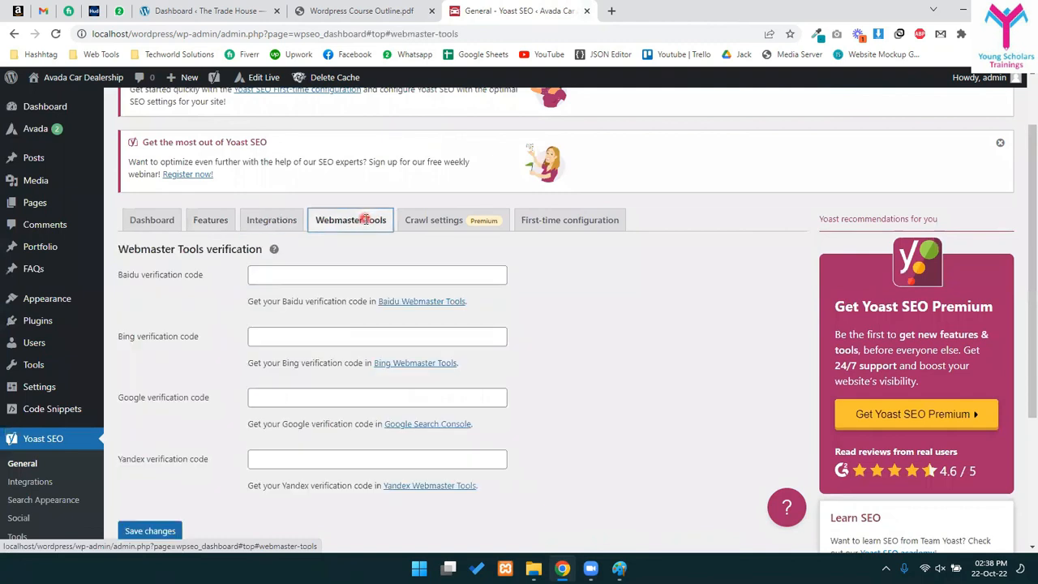
scroll(169, 328, down, 1)
drag(149, 210, 213, 393)
click(179, 370)
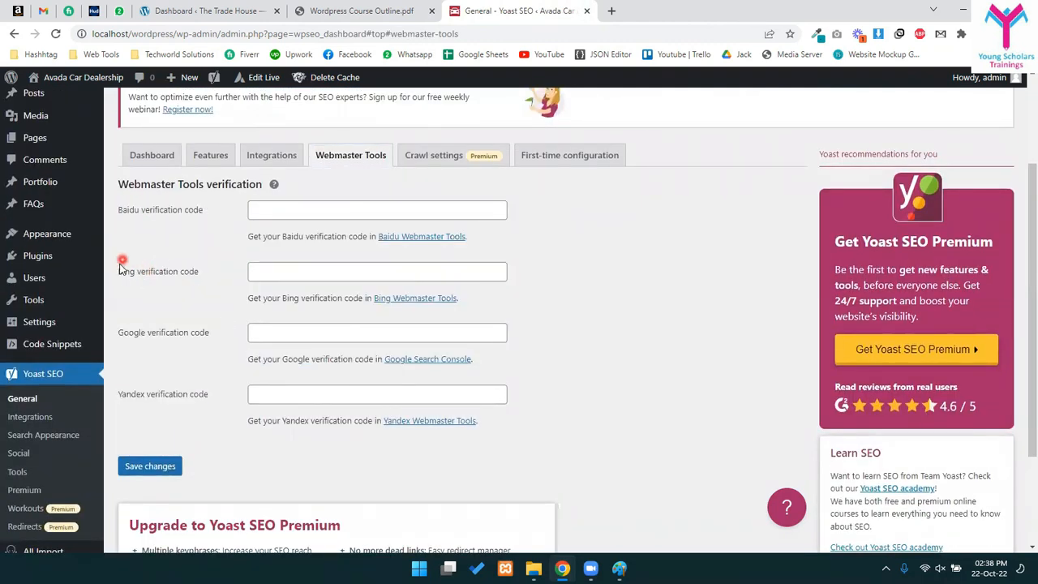
drag(119, 271, 179, 271)
drag(134, 210, 181, 212)
drag(129, 332, 194, 334)
drag(125, 395, 142, 247)
- Inspect the Yandex and Google verification code fields and the Baidu help text without entering codes
click(178, 395)
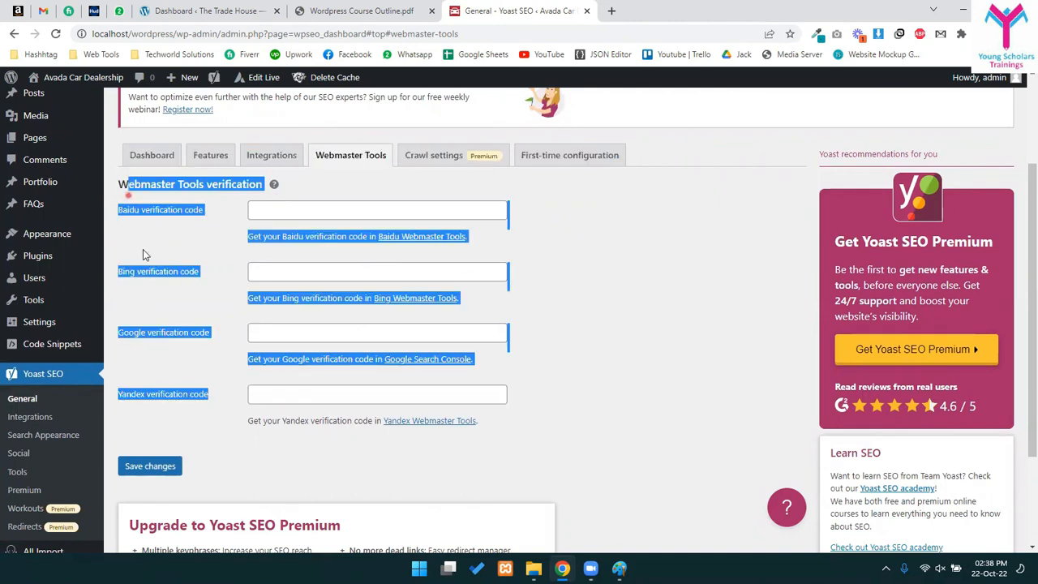
click(142, 252)
drag(292, 235, 331, 235)
scroll(293, 356, down, 1)
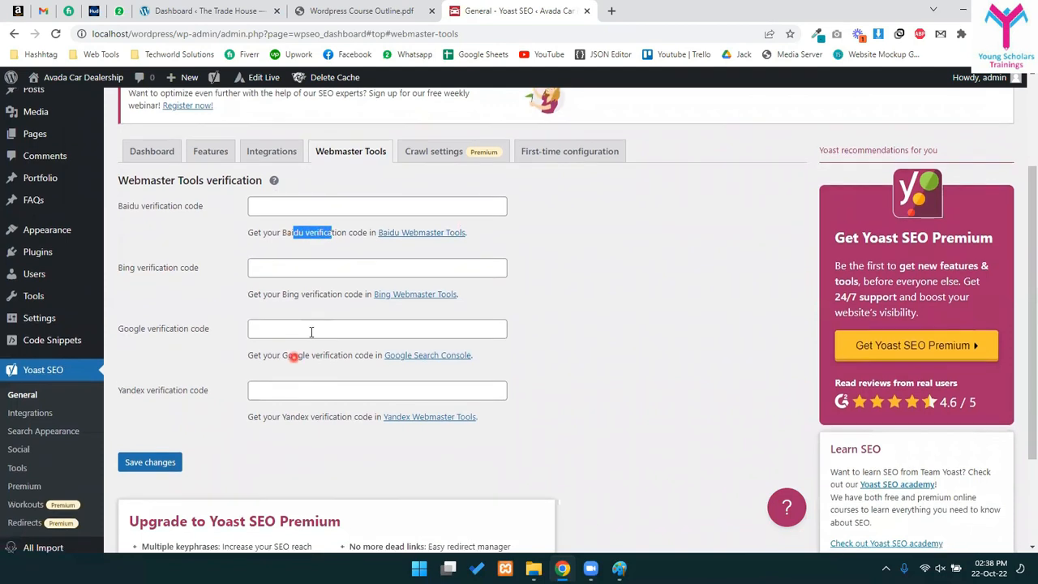
scroll(294, 357, down, 1)
click(315, 241)
click(311, 260)
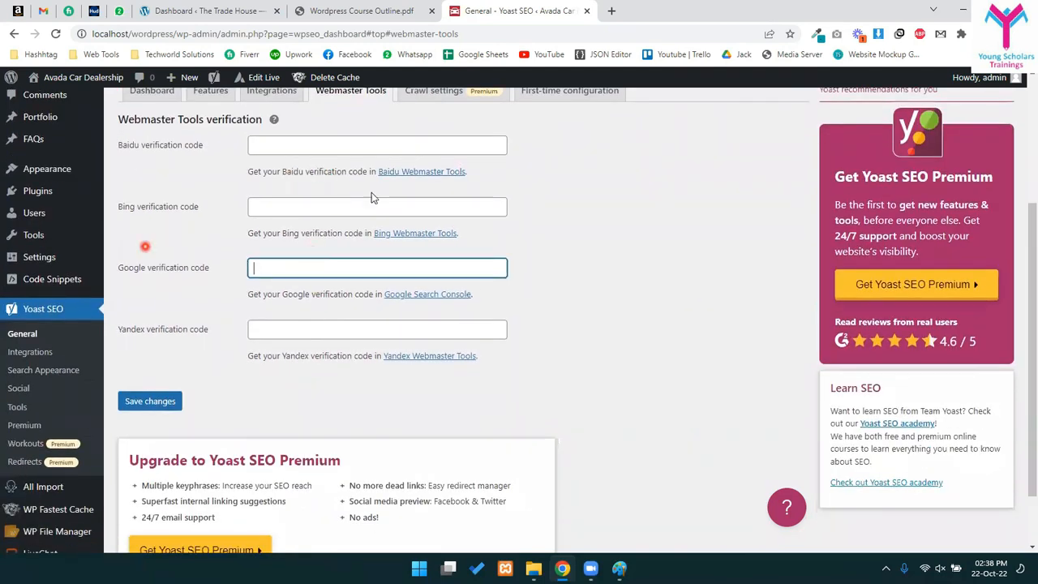
scroll(360, 417, down, 1)
scroll(376, 208, up, 3)
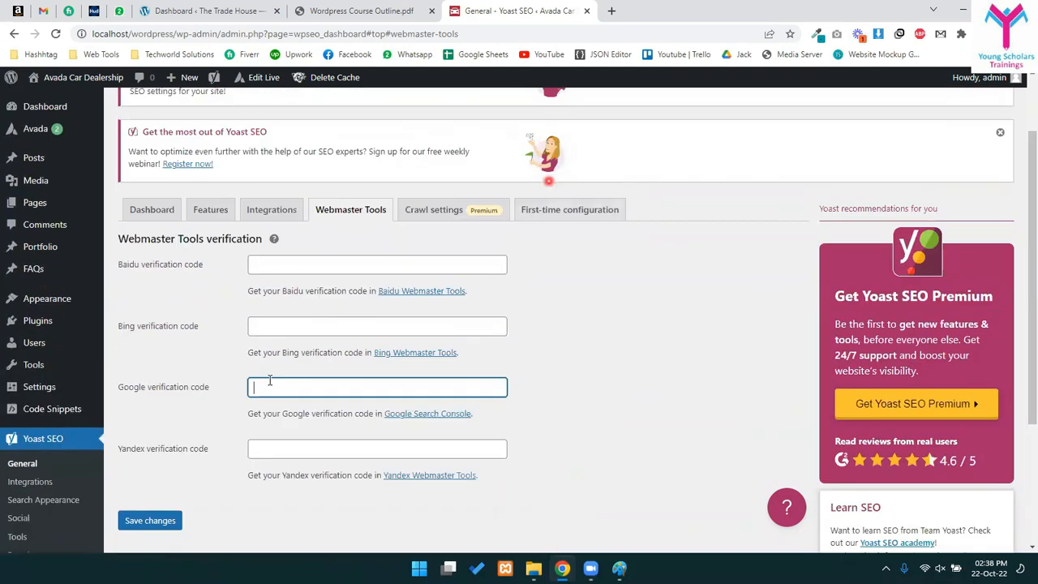
- Scroll through Crawl settings, leaving the Premium feed and resource options at Keep
click(436, 213)
scroll(316, 397, down, 3)
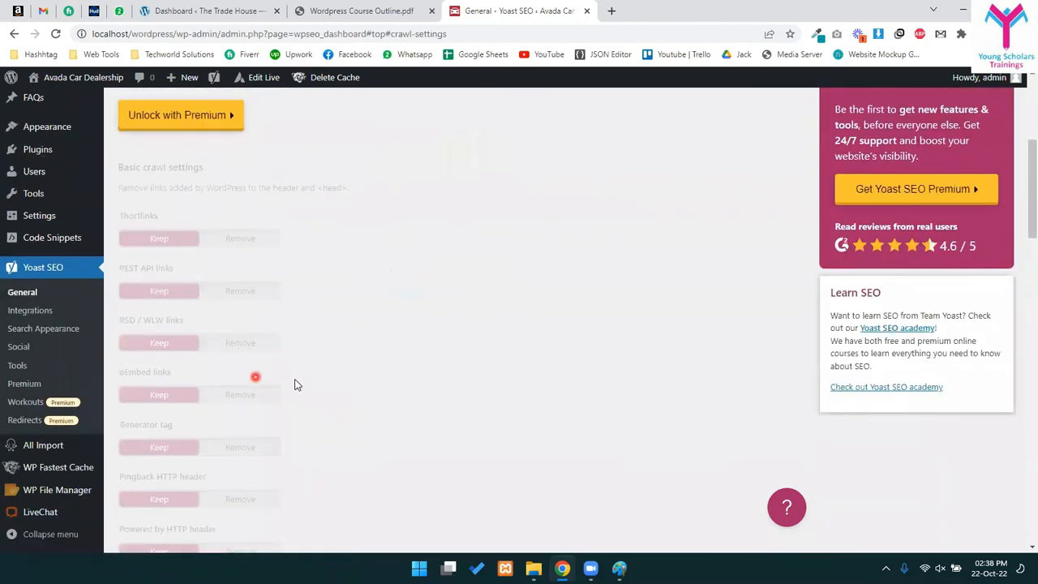
scroll(381, 349, down, 3)
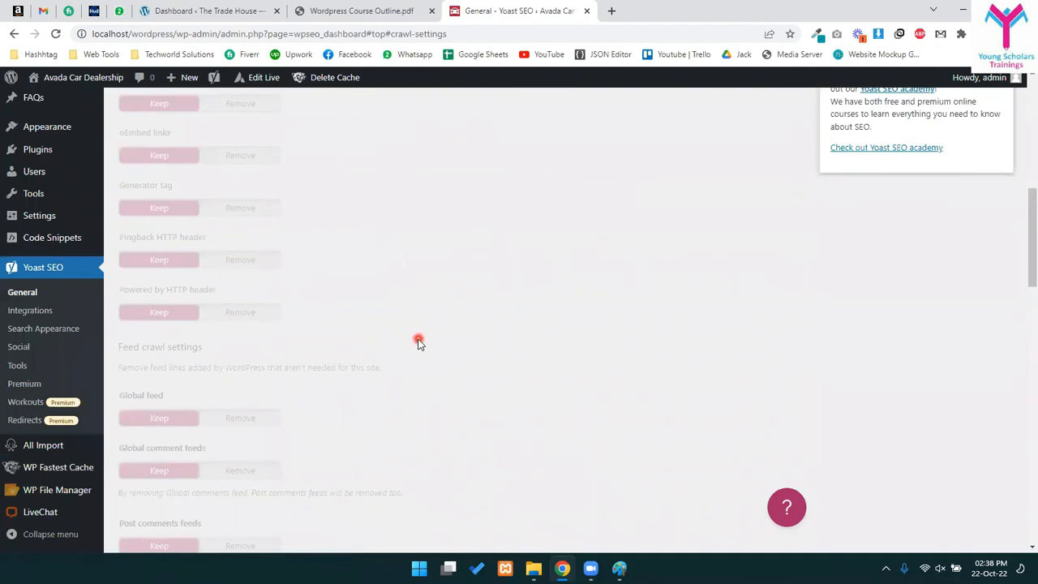
scroll(418, 342, down, 6)
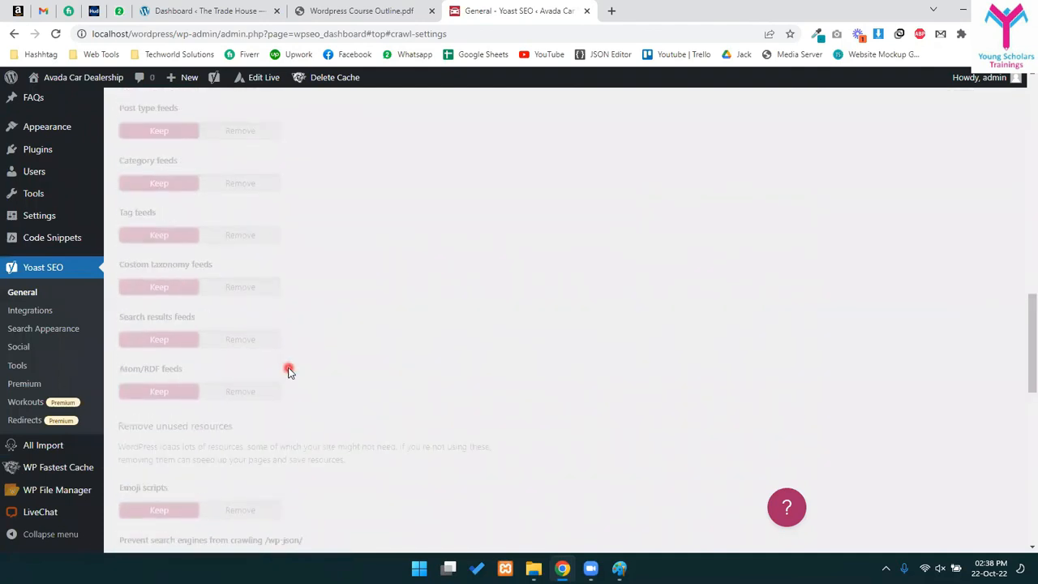
scroll(289, 370, up, 15)
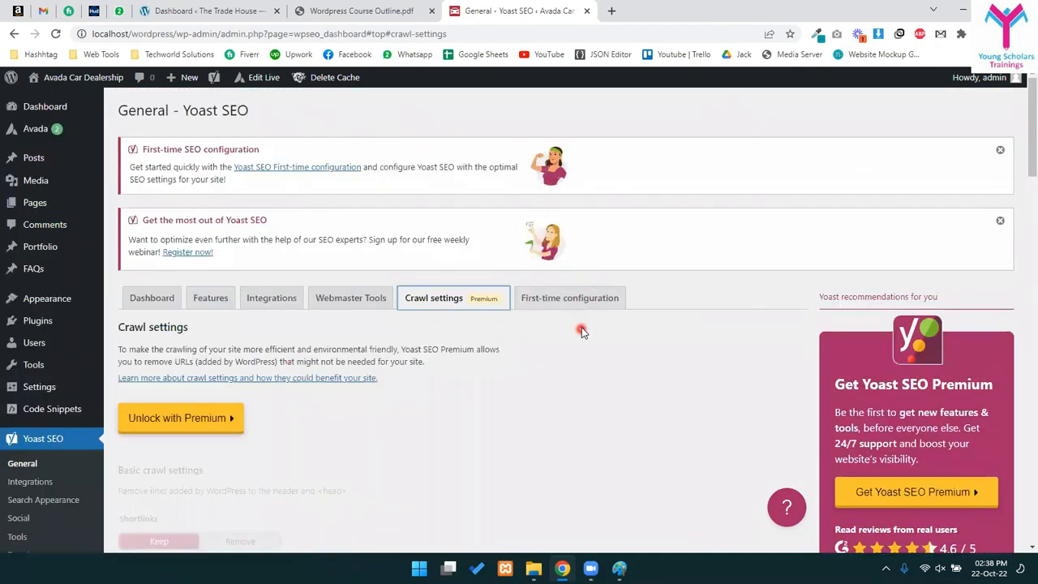
- Visit First-time configuration, the Yoast Dashboard and the Tools page, then switch to The Trade House dashboard
click(585, 307)
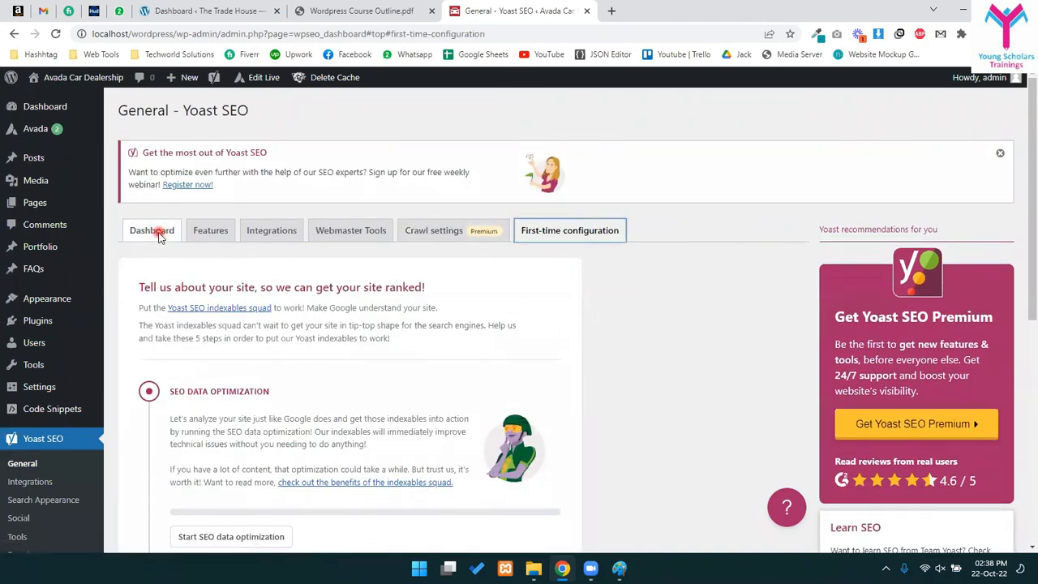
click(157, 232)
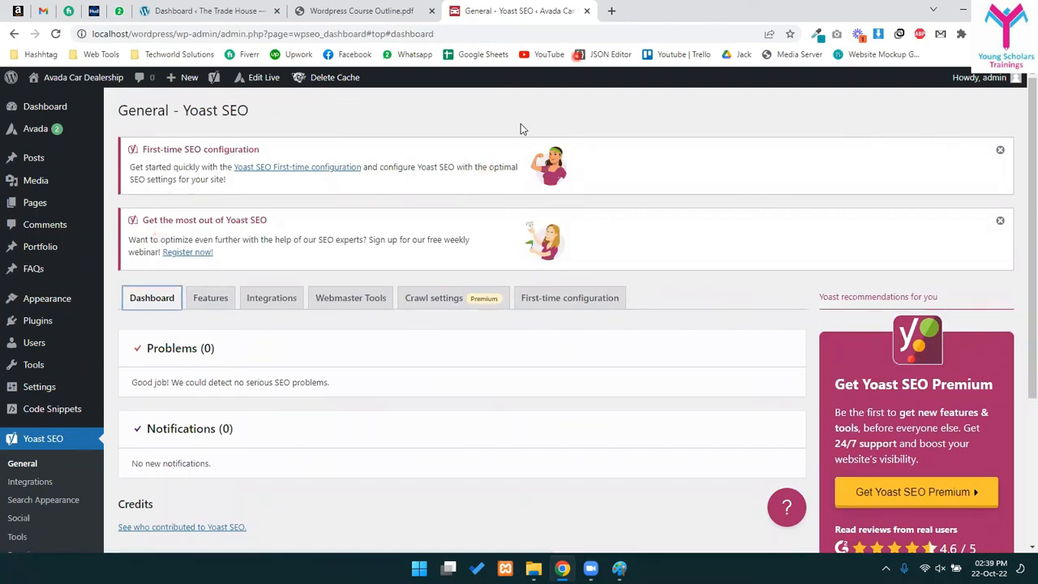
scroll(313, 359, down, 1)
scroll(312, 359, down, 3)
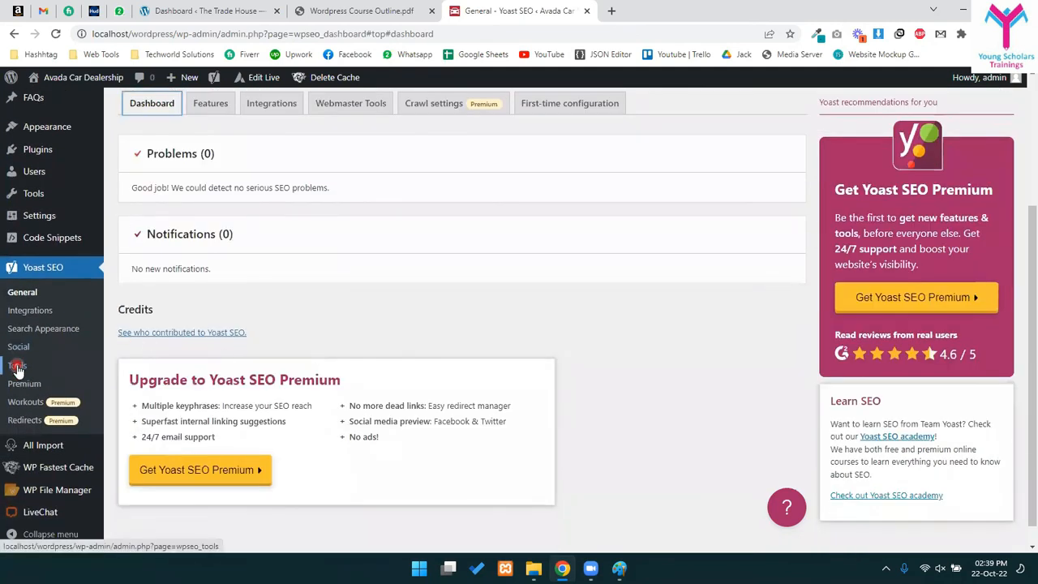
click(17, 366)
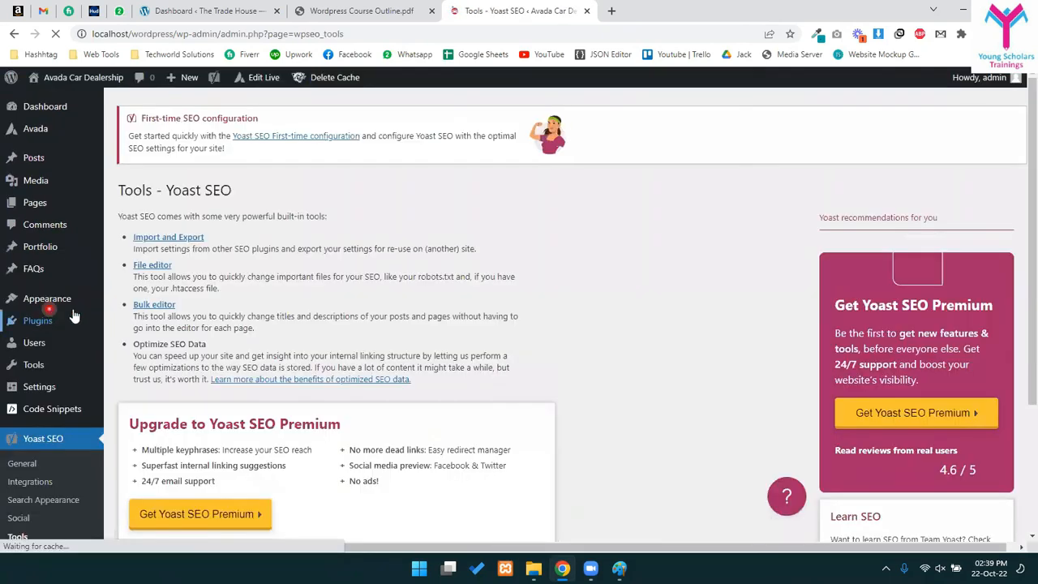
scroll(413, 340, down, 3)
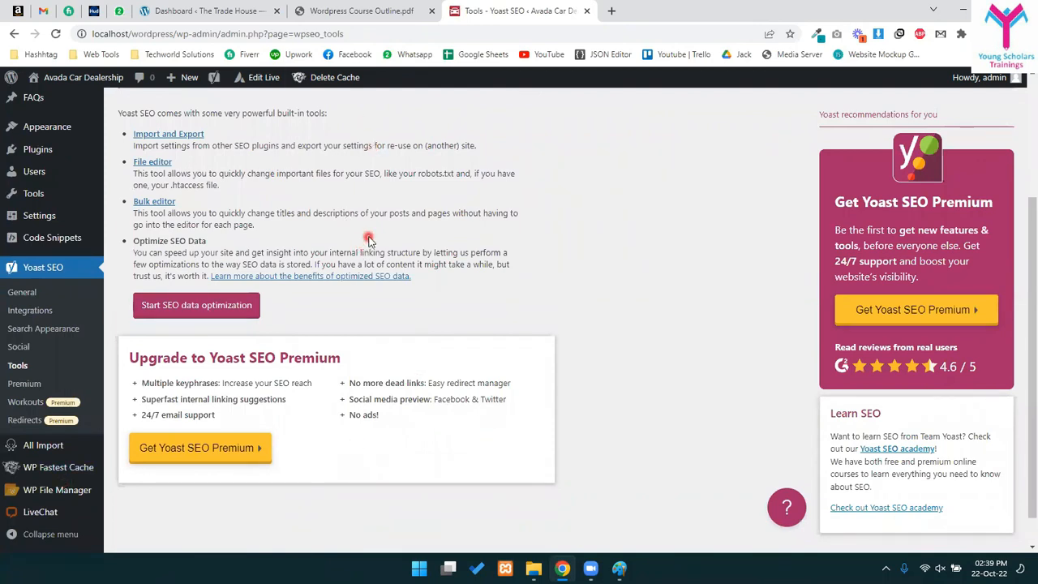
click(247, 6)
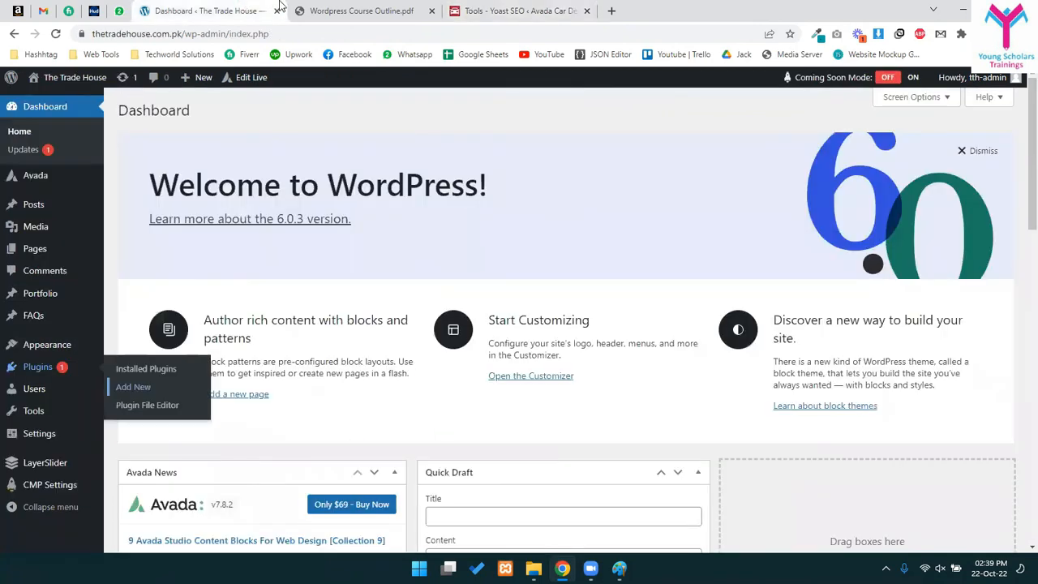
- Return to the Wordpress Course Outline PDF and bring Session 4 into view
click(324, 11)
scroll(421, 347, down, 3)
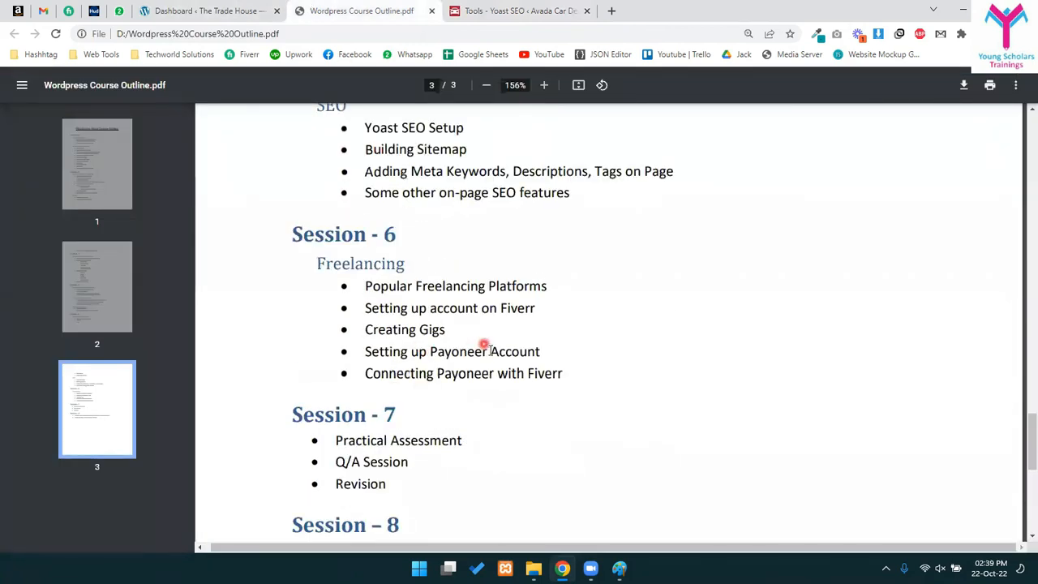
scroll(484, 346, down, 1)
scroll(489, 352, up, 3)
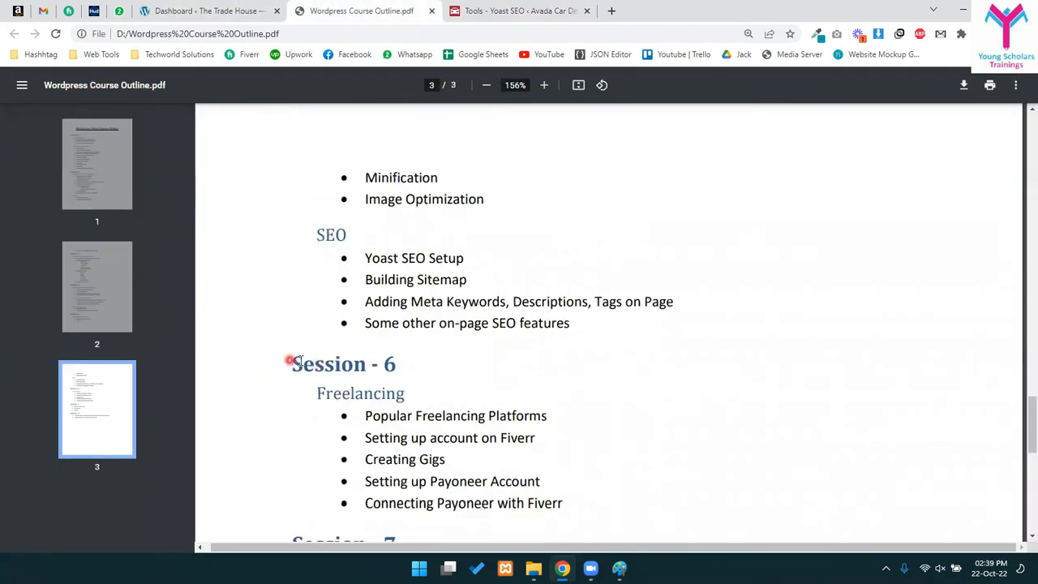
scroll(356, 337, up, 8)
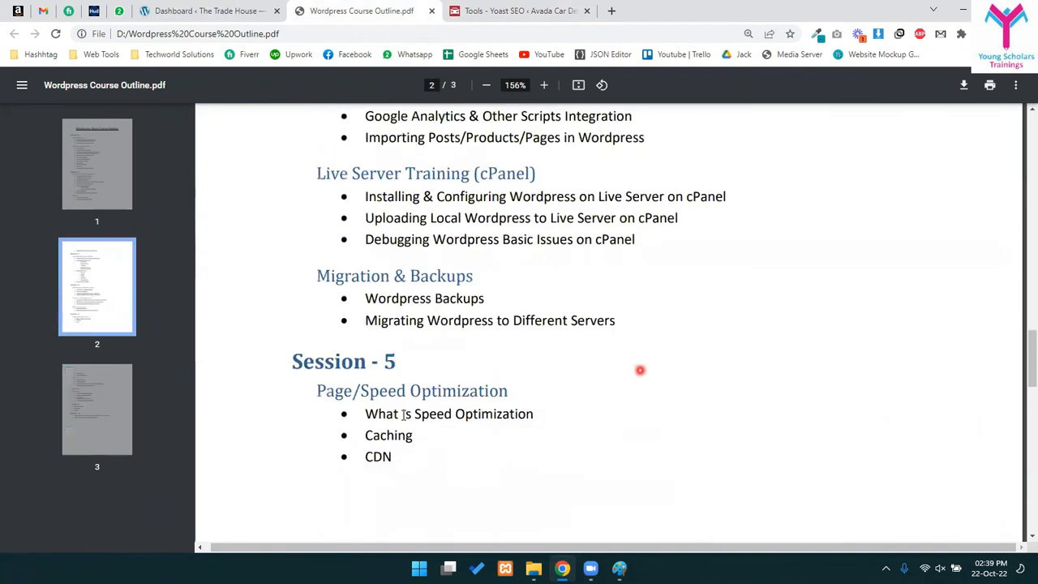
scroll(317, 224, up, 2)
- Highlight the Live Server Training (cPanel) topics: Installing & Configuring and Uploading Local Wordpress
drag(316, 305, 543, 415)
drag(352, 301, 665, 363)
click(669, 365)
drag(367, 326, 713, 332)
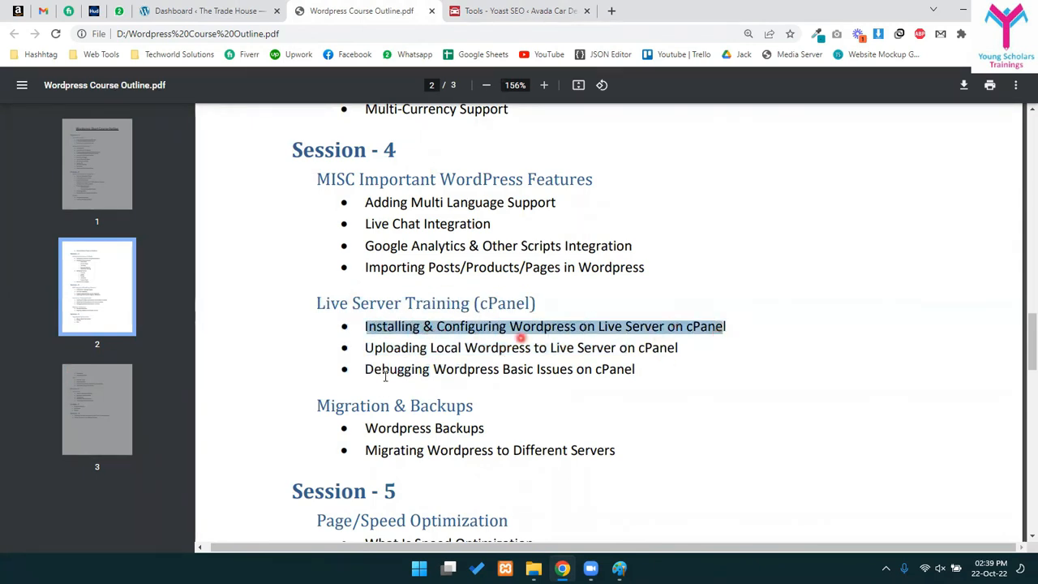
click(430, 347)
drag(377, 346, 534, 351)
click(570, 351)
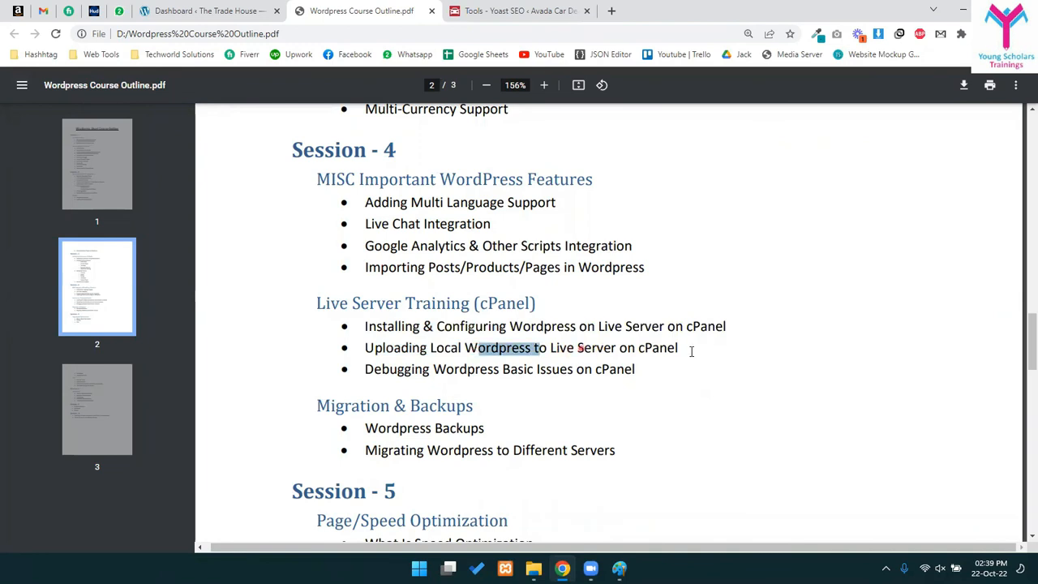
drag(649, 348, 747, 351)
click(464, 354)
drag(402, 348, 636, 351)
click(421, 347)
- Highlight the Migration & Backups topics: Wordpress Backups and Migrating Wordpress
scroll(389, 344, down, 1)
drag(320, 340, 445, 364)
drag(357, 364, 491, 389)
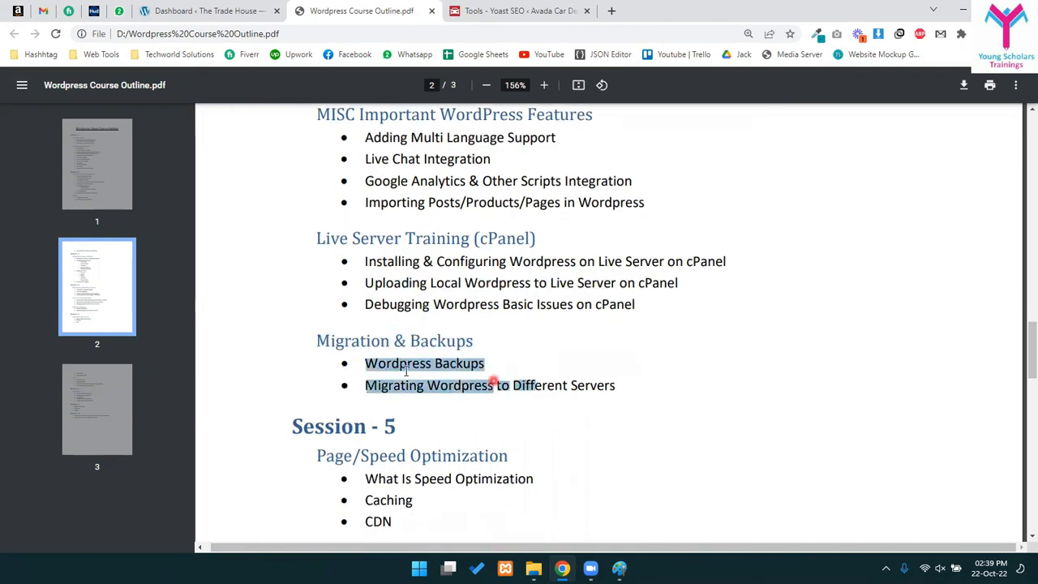